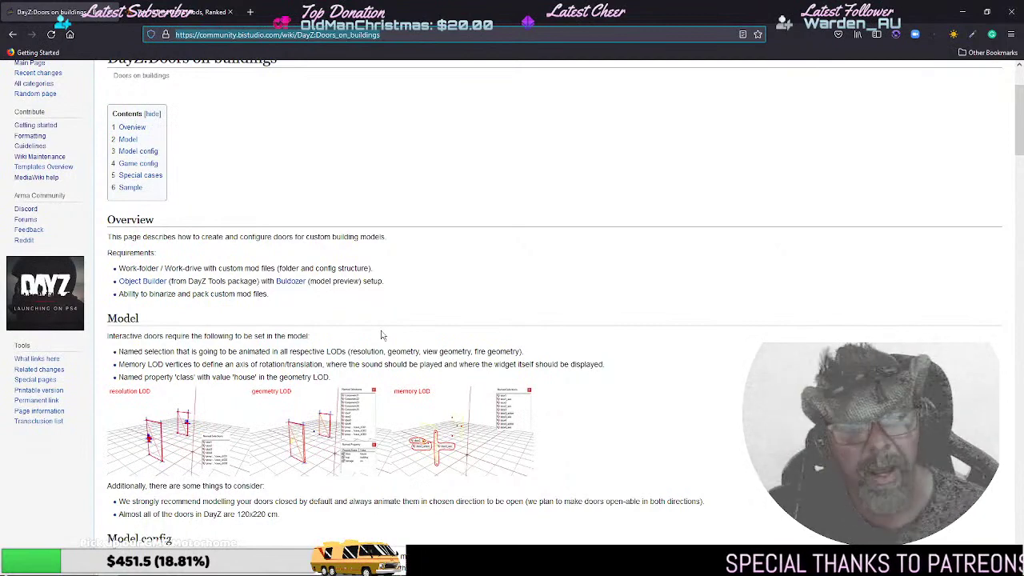
# - View the full-size door LODs image from the wiki page on doors and return to sliding_door_sample.p3d in Object Builder
pyautogui.scroll(-2, 301, 339)
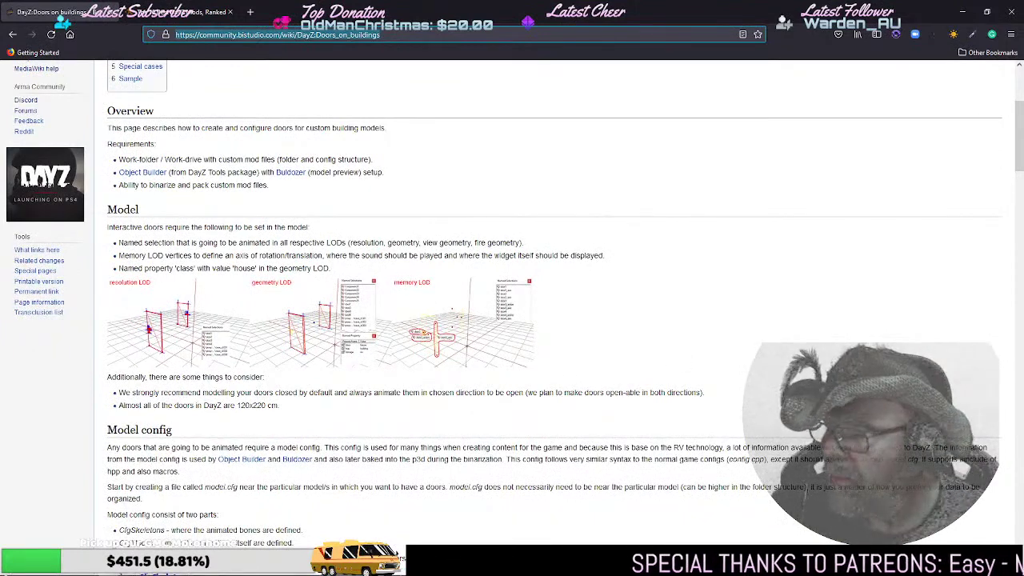
pyautogui.hotkey('ctrl', 'l')
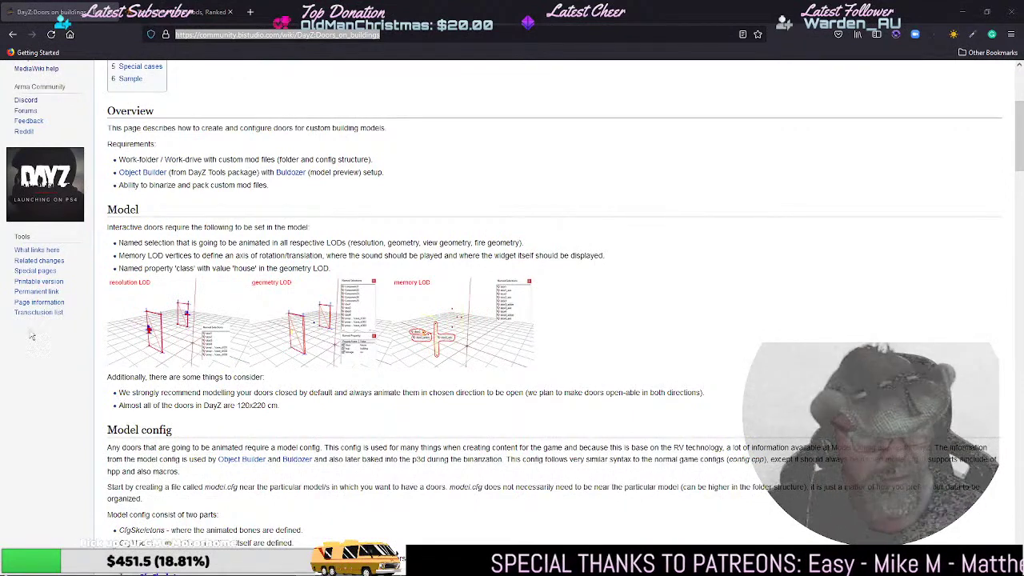
pyautogui.click(151, 330)
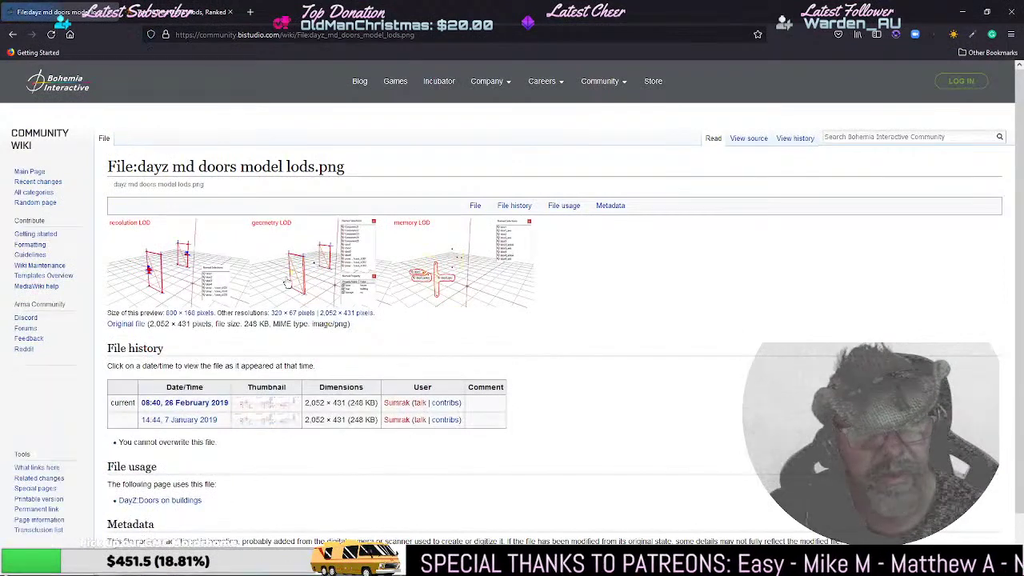
pyautogui.click(313, 310)
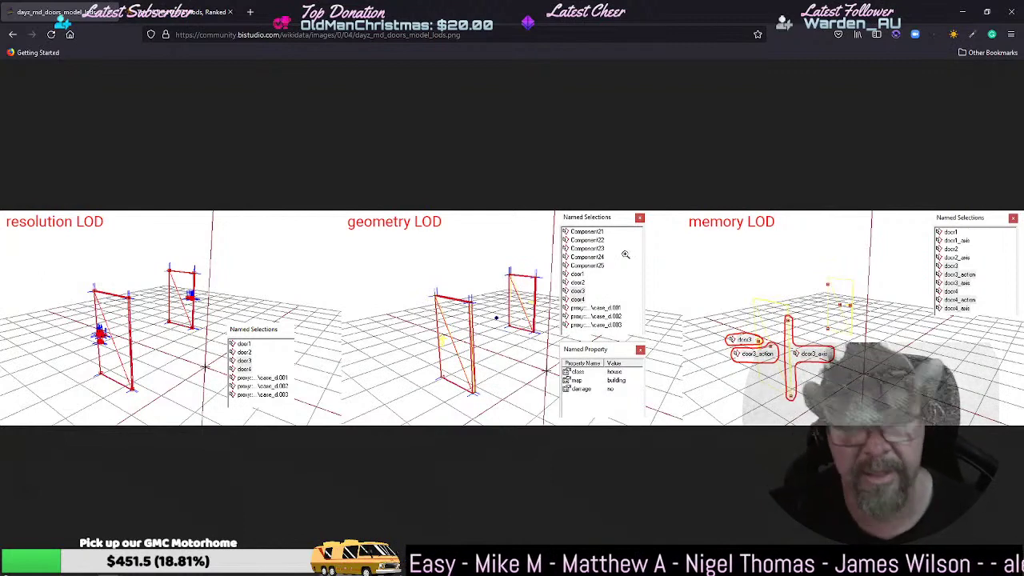
pyautogui.click(963, 11)
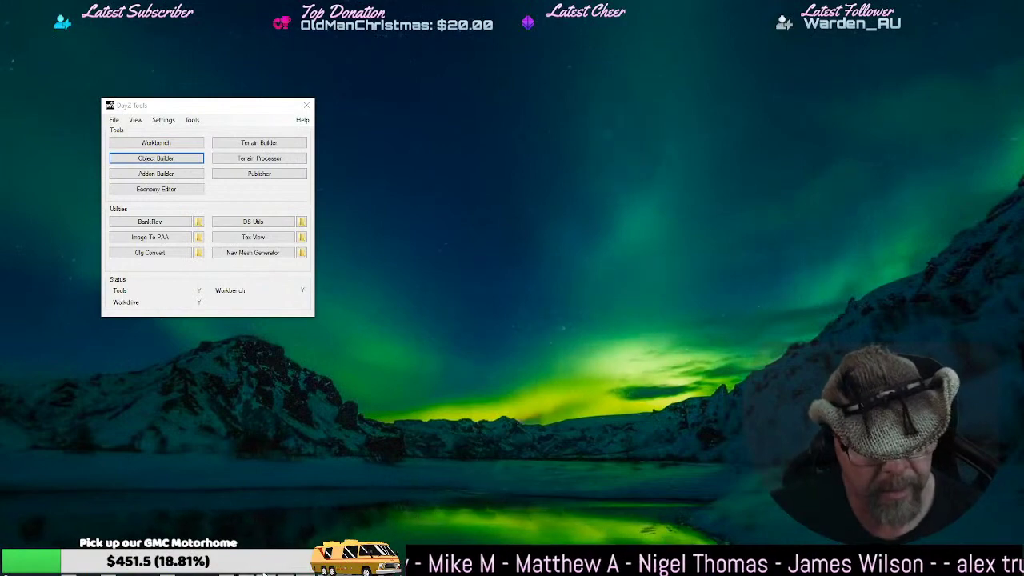
pyautogui.click(258, 573)
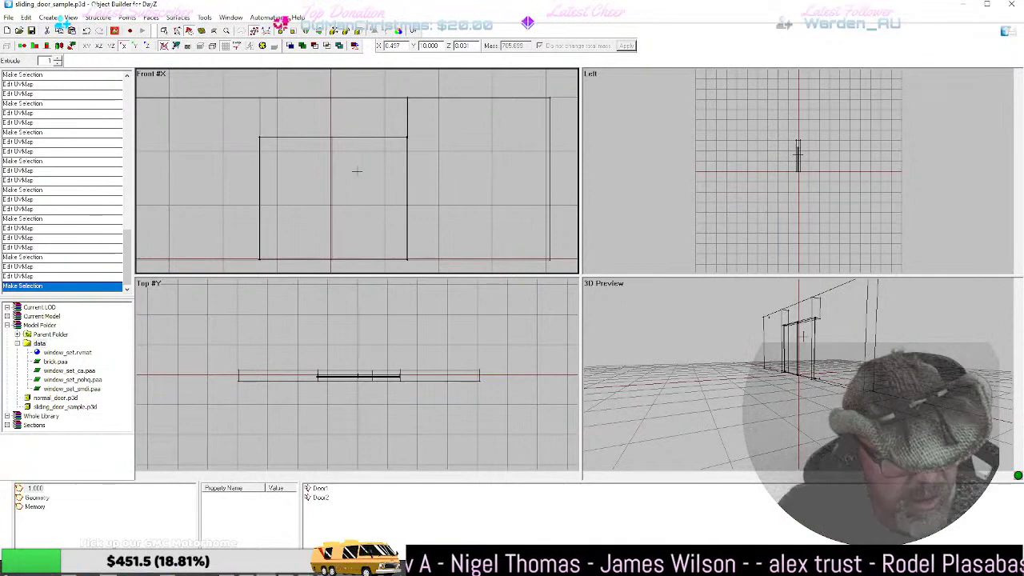
# - View the photo in the footpedal folder under Pictures in File Explorer and close it along with the folder
pyautogui.click(80, 572)
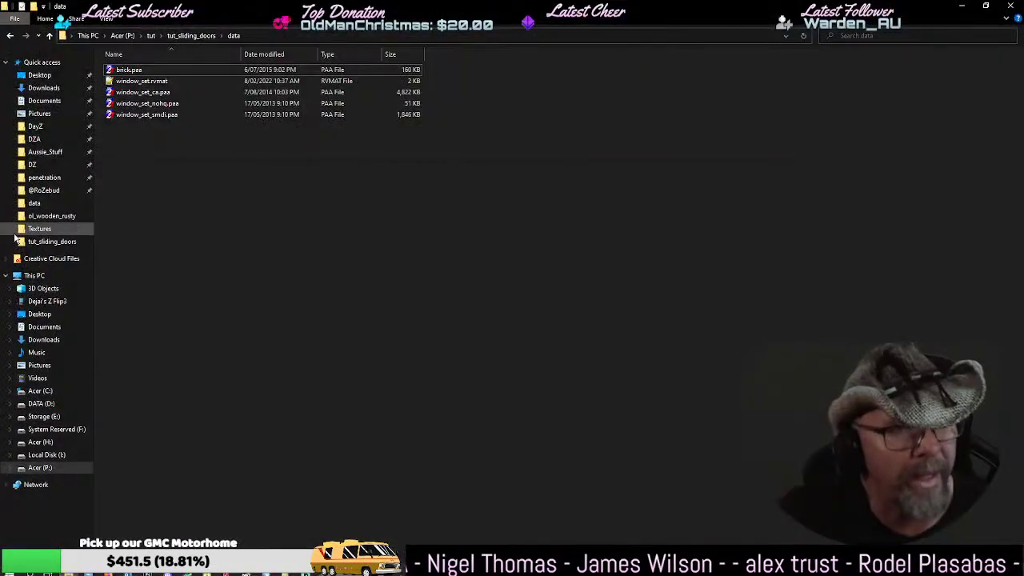
pyautogui.click(40, 365)
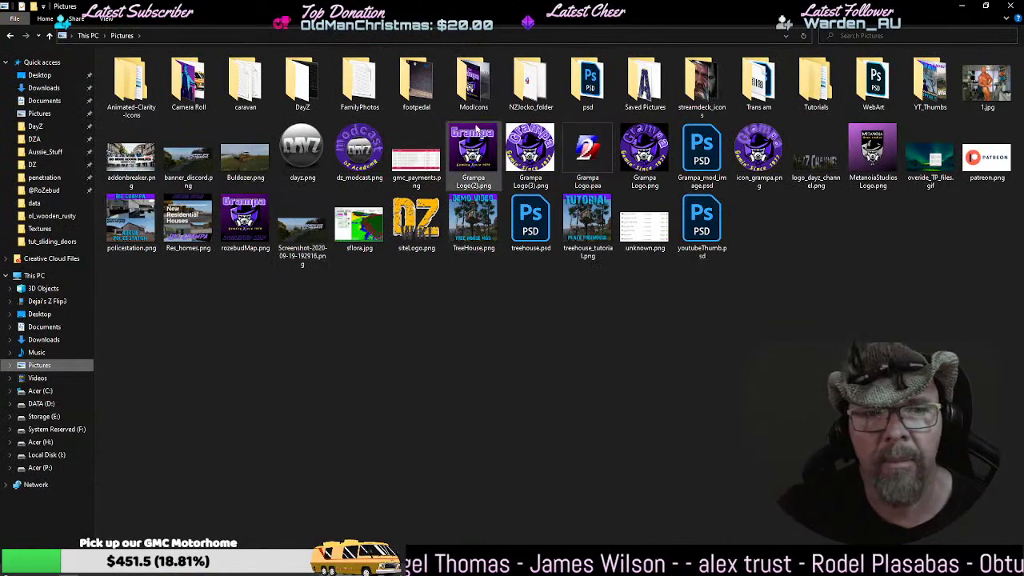
pyautogui.doubleClick(431, 88)
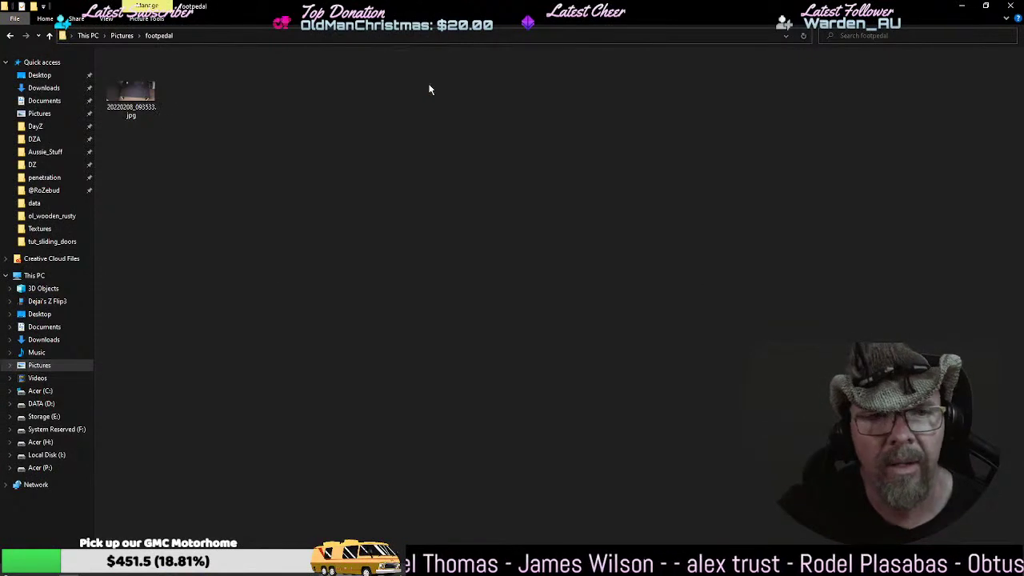
pyautogui.doubleClick(137, 98)
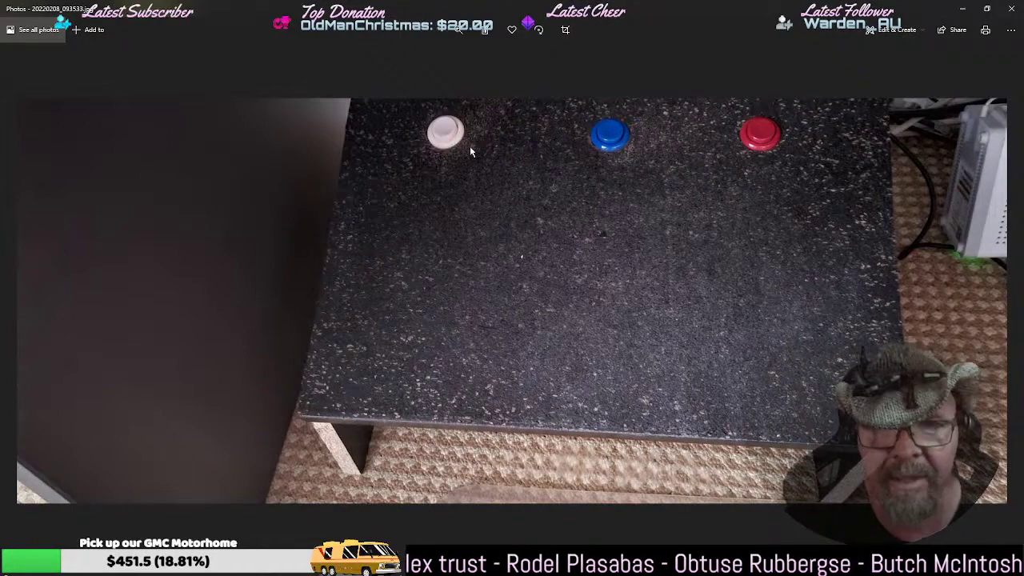
pyautogui.click(1012, 9)
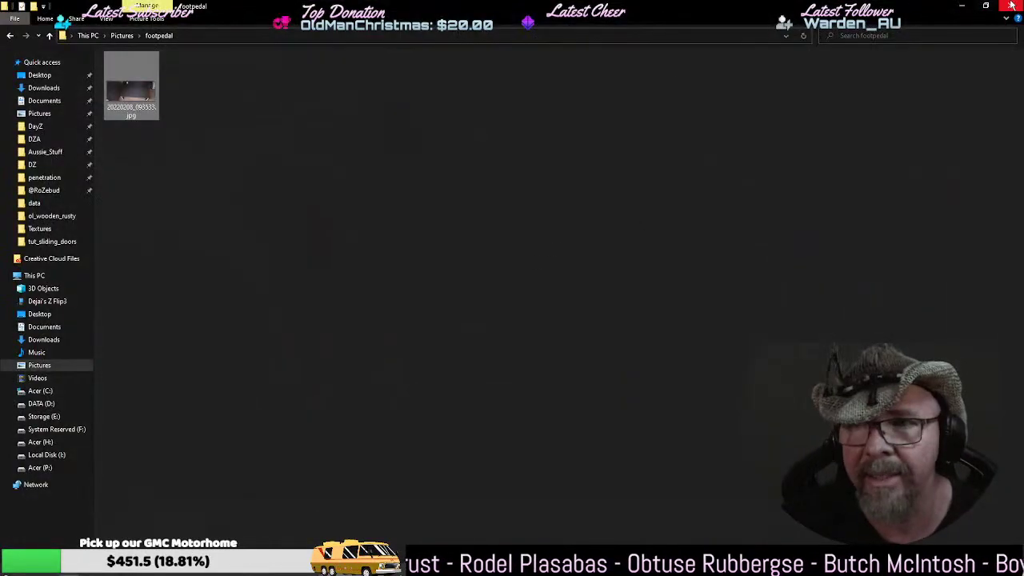
pyautogui.click(1010, 7)
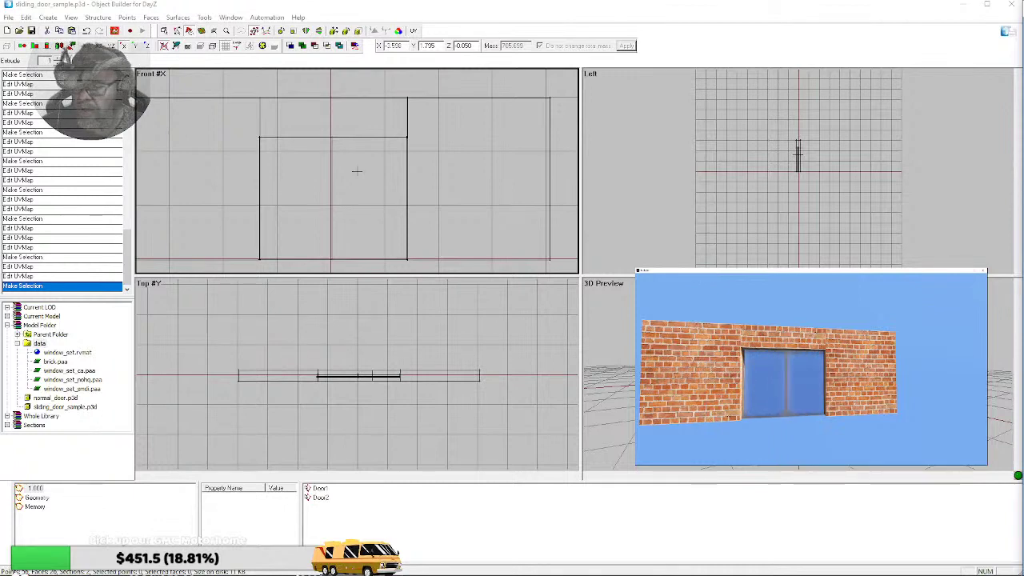
# - Clear the streaming window off the Buldozer preview and examine the sliding doors' opening animation
pyautogui.moveTo(280, 572)
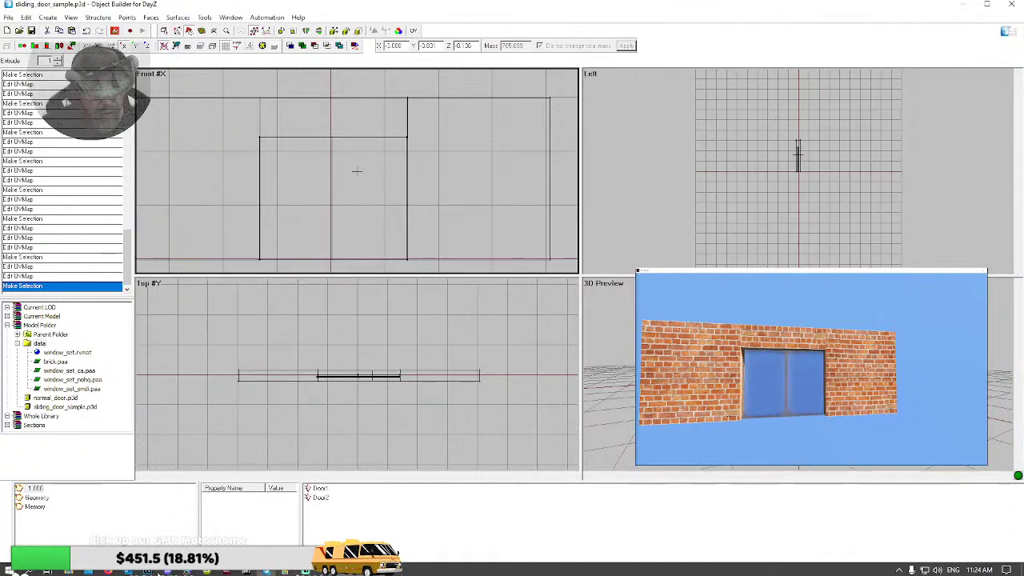
pyautogui.click(309, 570)
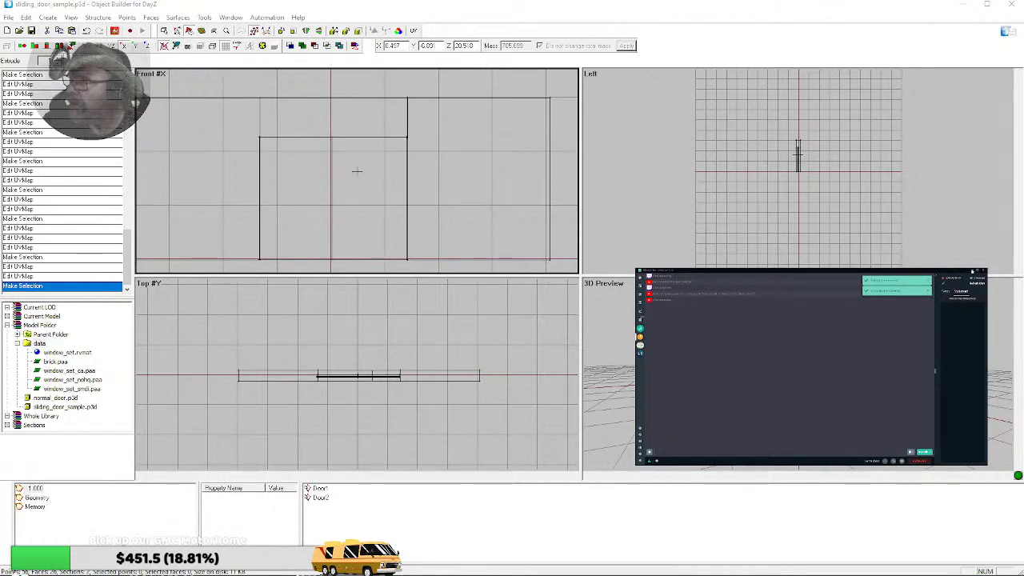
pyautogui.click(972, 270)
pyautogui.moveTo(765, 361); pyautogui.dragTo(800, 332)
pyautogui.scroll(-5, 808, 384)
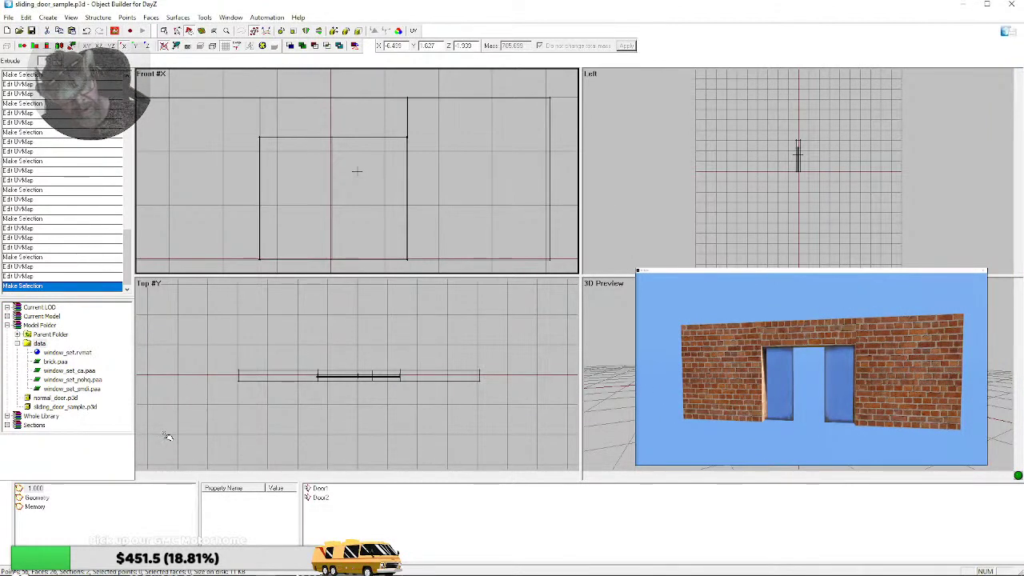
# - Compare the model's 1.000 and Geometry LODs with the door LODs reference image in the browser
pyautogui.click(32, 489)
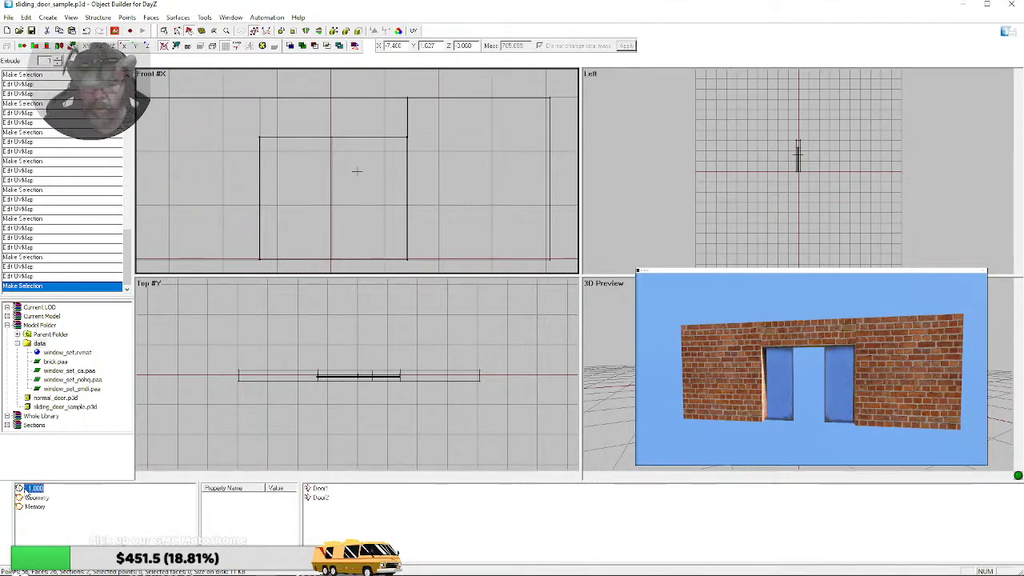
pyautogui.click(106, 573)
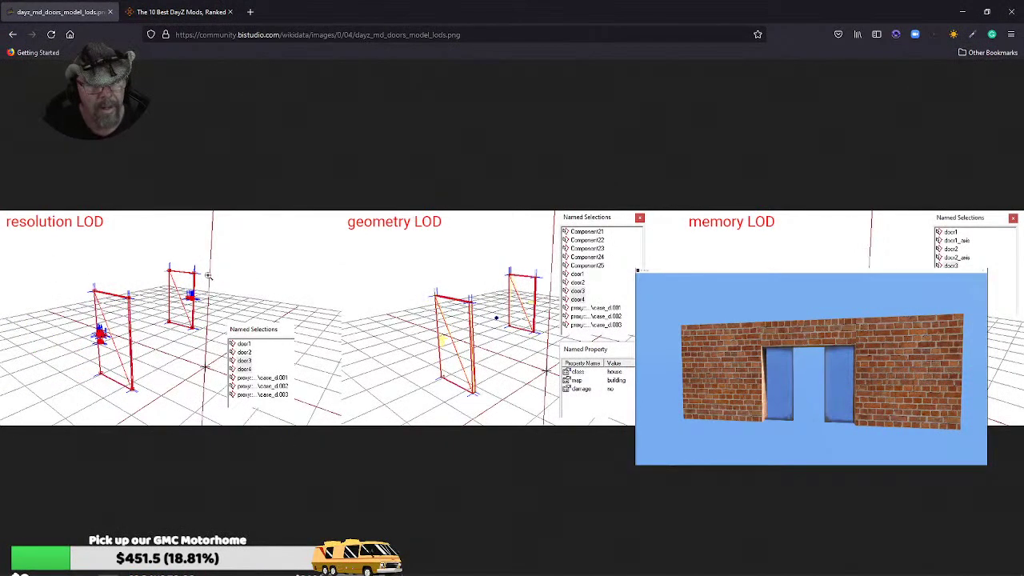
pyautogui.hotkey('alt', 'Tab')
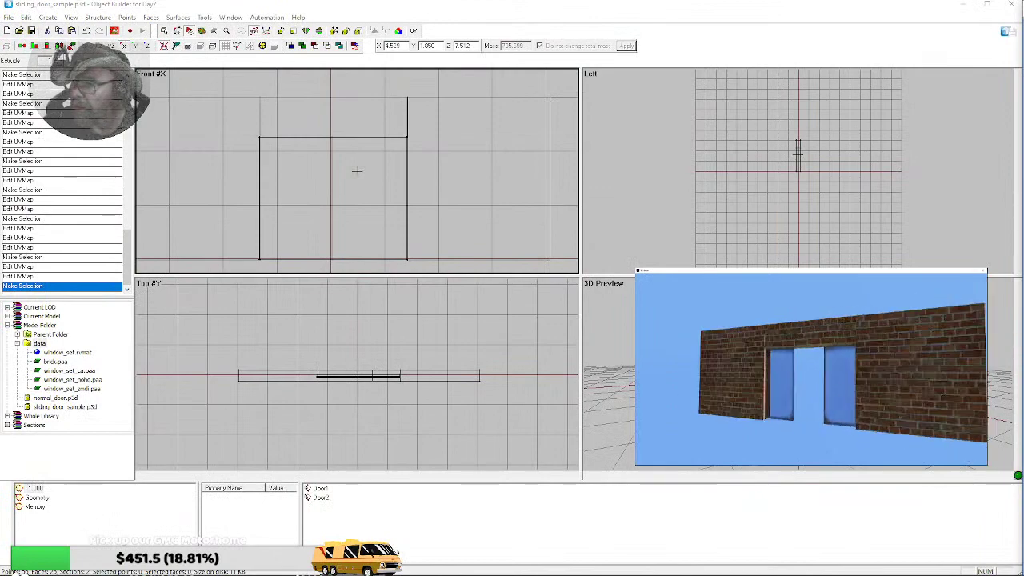
pyautogui.hotkey('alt', 'Tab')
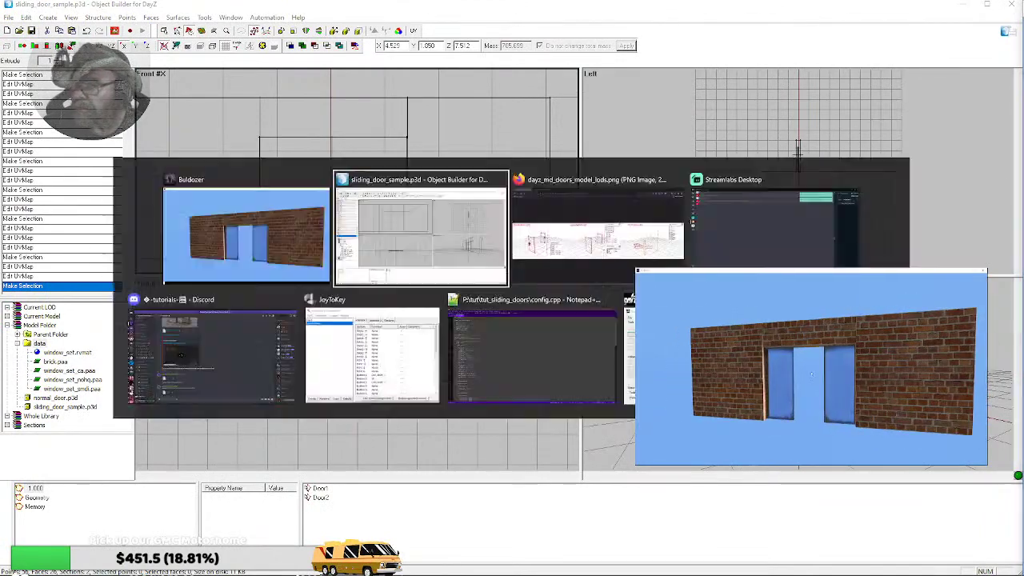
pyautogui.click(36, 498)
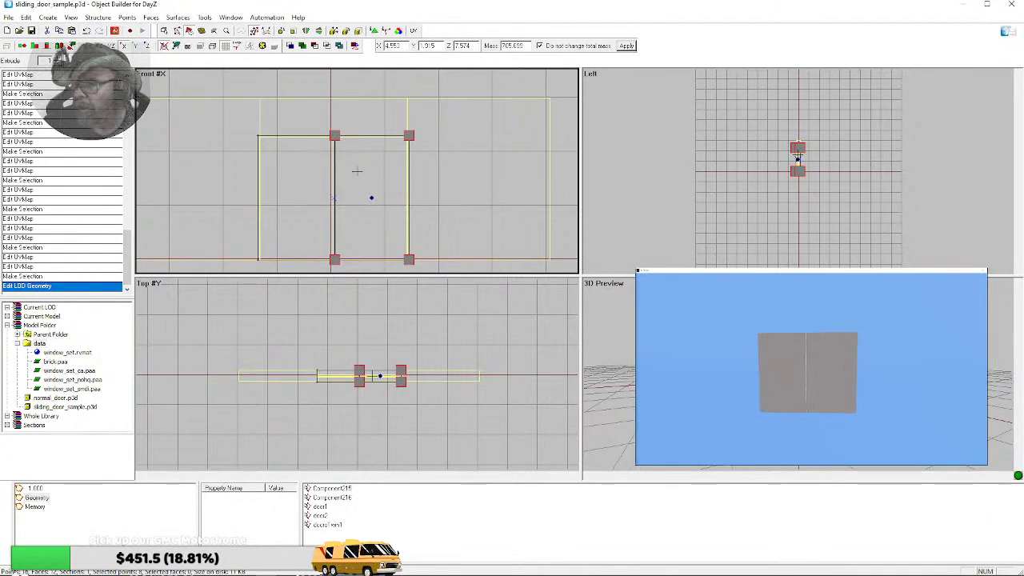
# - Copy the two side walls and the wall section above the doors from the 1.000 LOD into the Geometry LOD
pyautogui.click(32, 488)
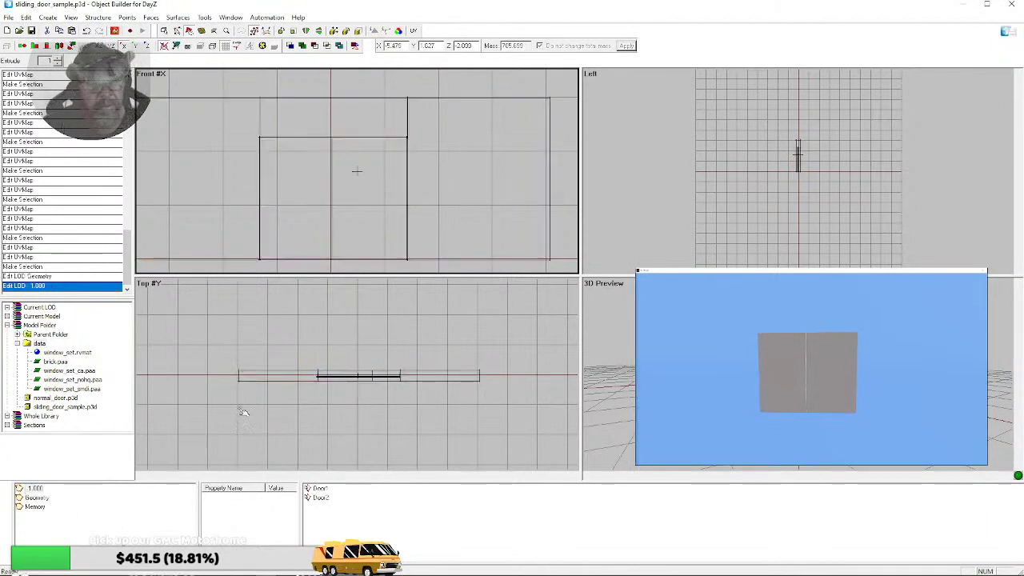
pyautogui.click(564, 121)
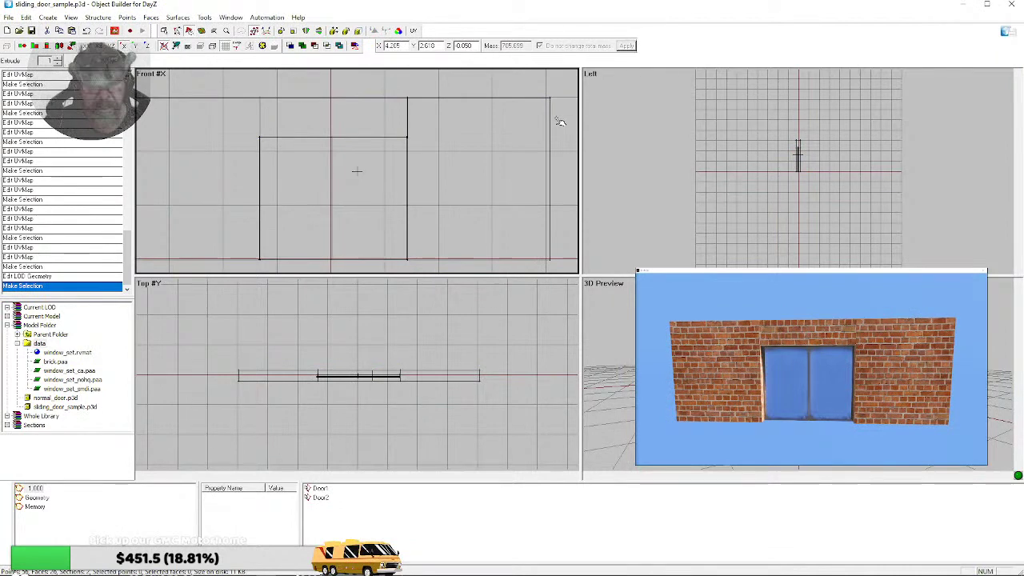
pyautogui.moveTo(541, 86); pyautogui.dragTo(568, 126)
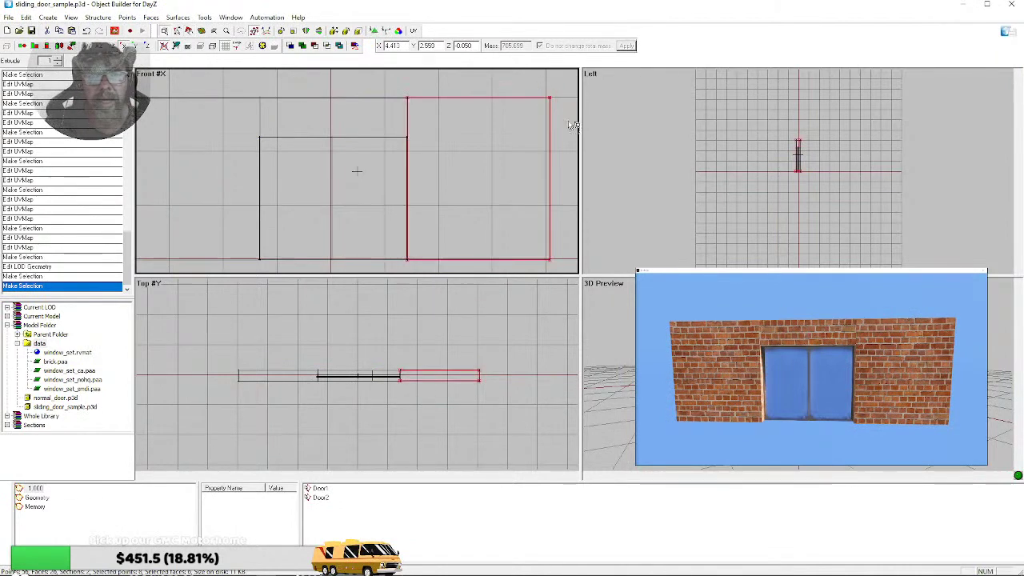
pyautogui.scroll(-2, 175, 120)
pyautogui.keyDown('ctrl'); pyautogui.moveTo(175, 120); pyautogui.dragTo(214, 144); pyautogui.keyUp('ctrl')
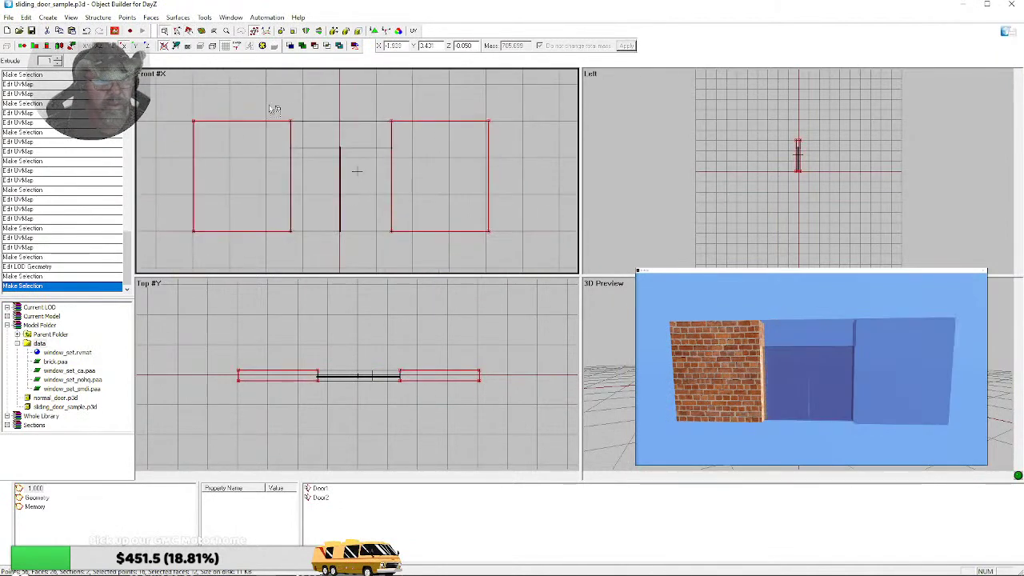
pyautogui.keyDown('ctrl'); pyautogui.moveTo(272, 105); pyautogui.dragTo(300, 137); pyautogui.keyUp('ctrl')
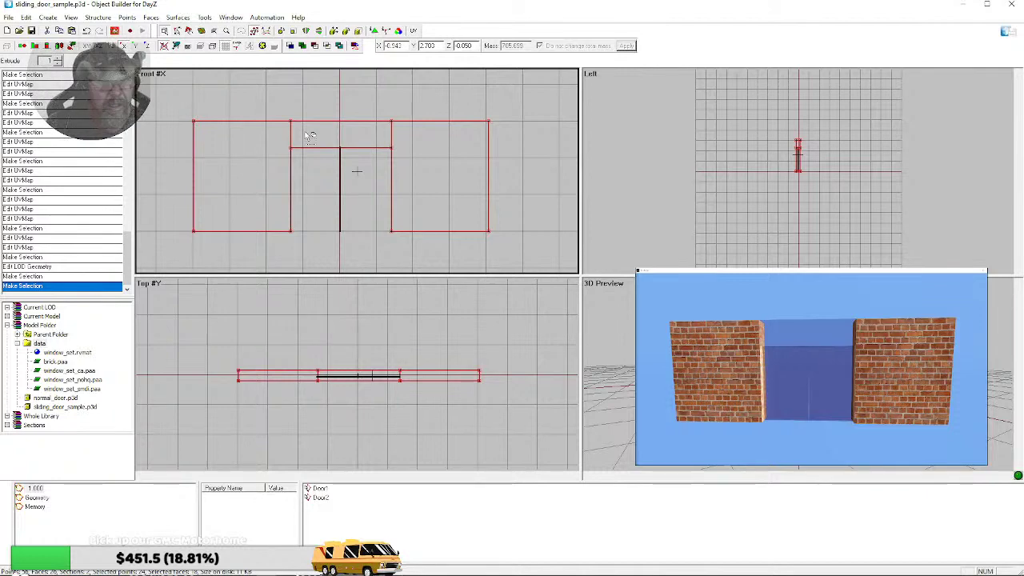
pyautogui.click(40, 499)
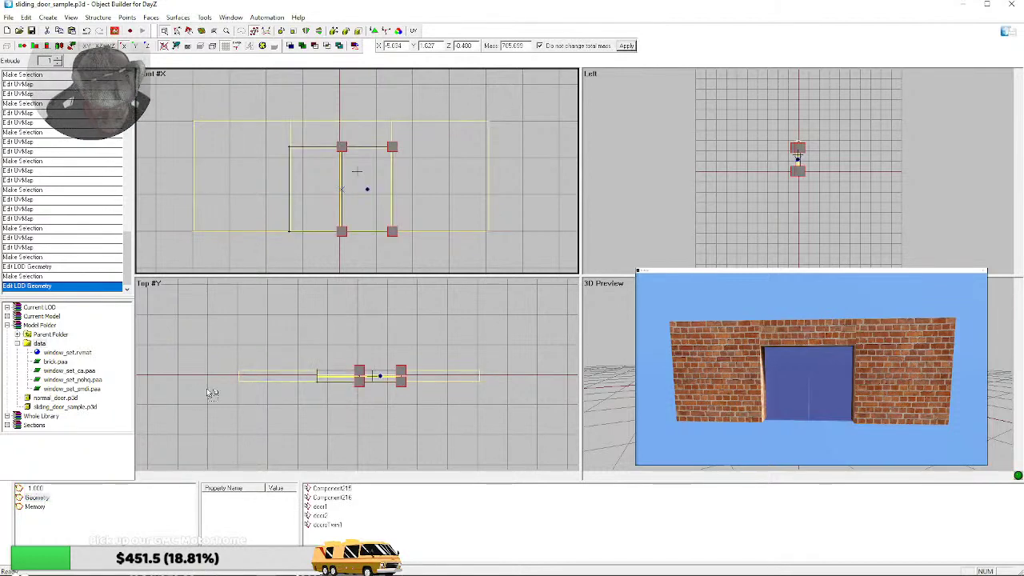
pyautogui.hotkey('ctrl', 'v')
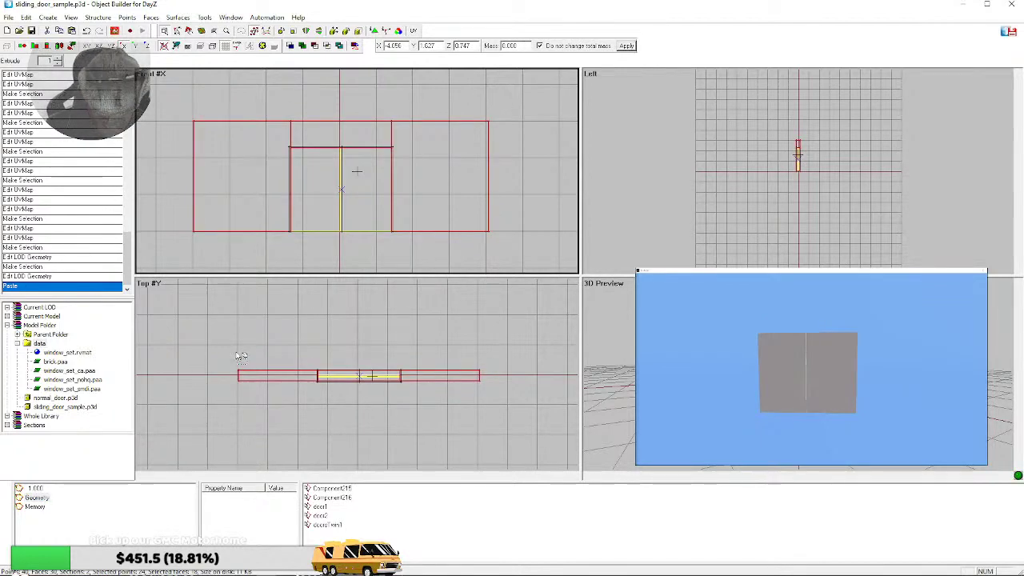
# - Triangulate the pasted wall pieces in the Geometry LOD and set their mass to 1000
pyautogui.hotkey('ctrl', 't')
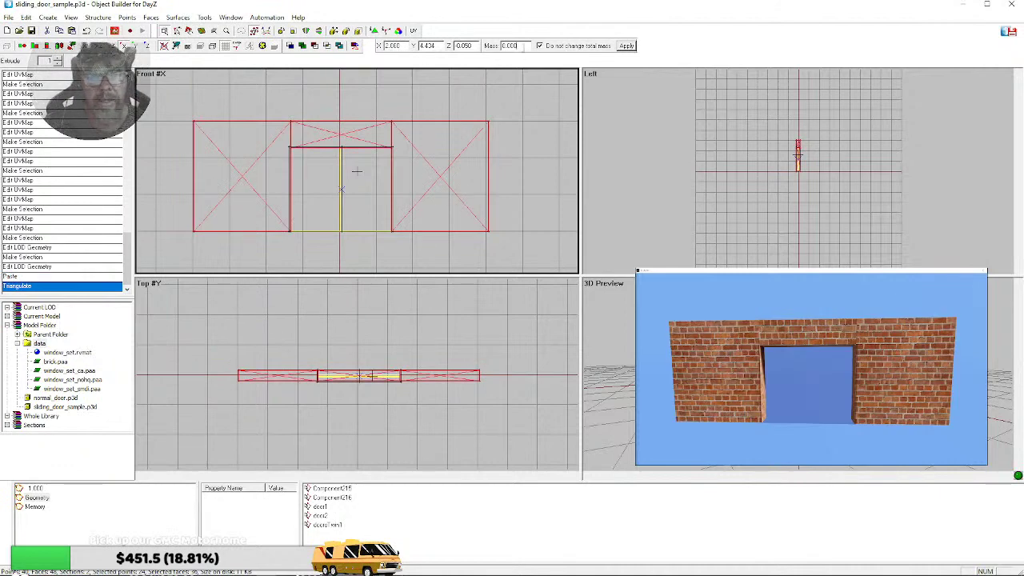
pyautogui.press('Tab')
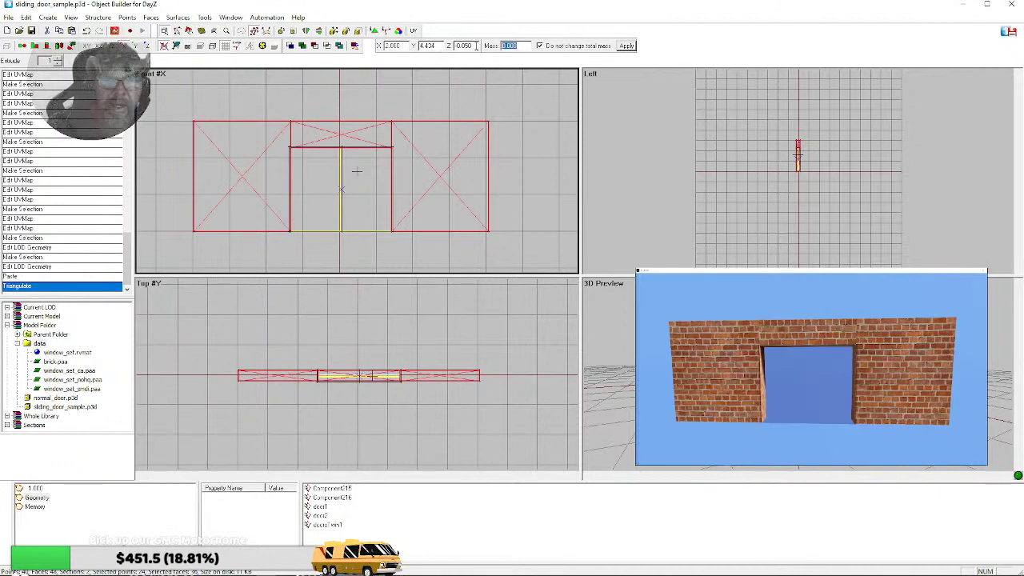
pyautogui.write('60')
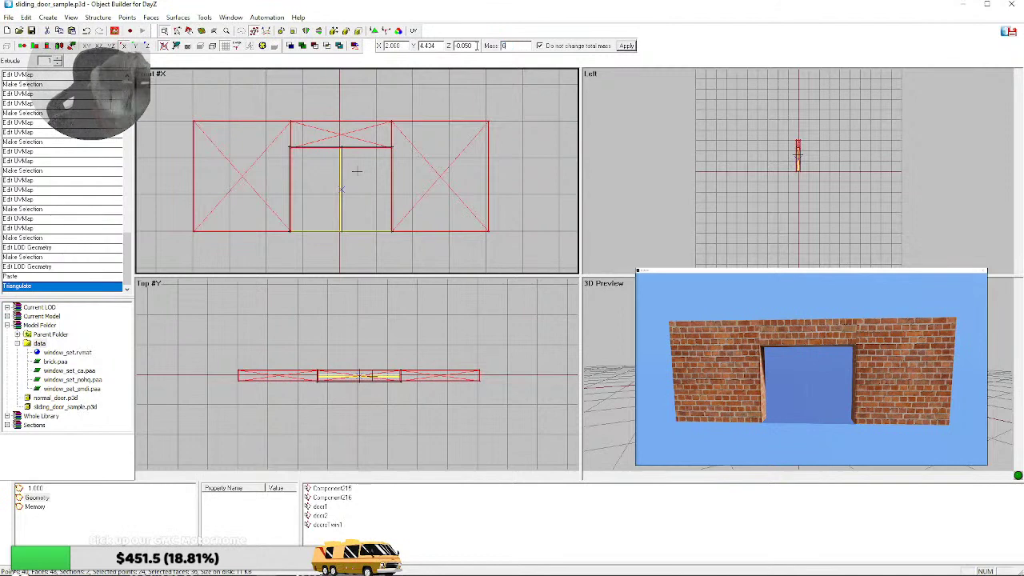
pyautogui.write('0')
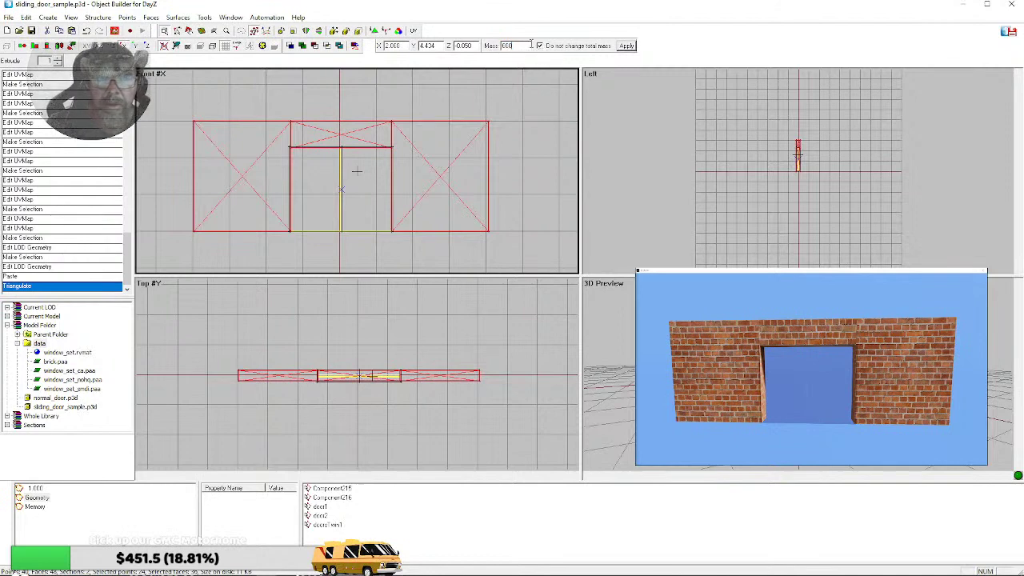
pyautogui.write('1000')
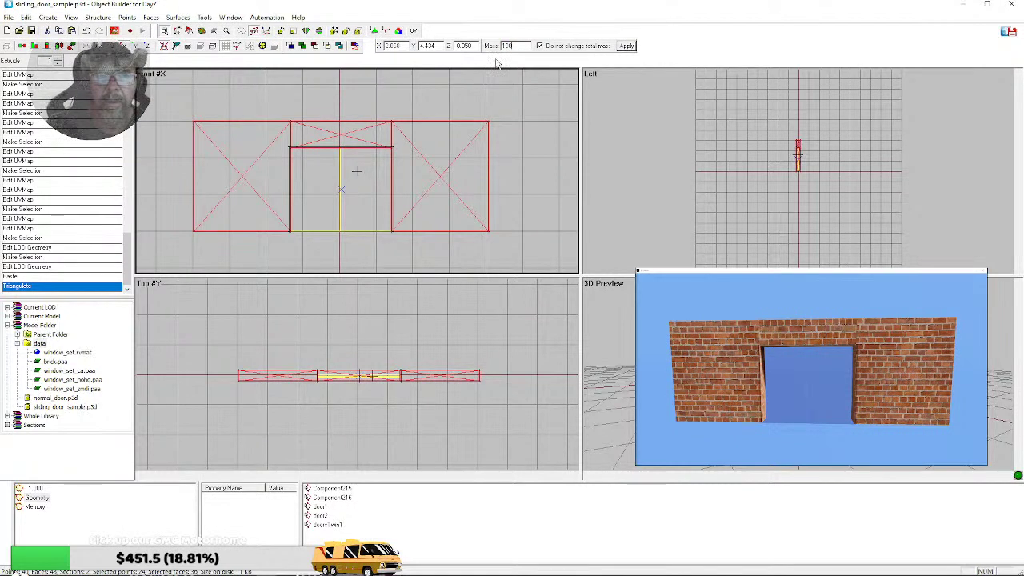
pyautogui.click(626, 46)
pyautogui.click(536, 134)
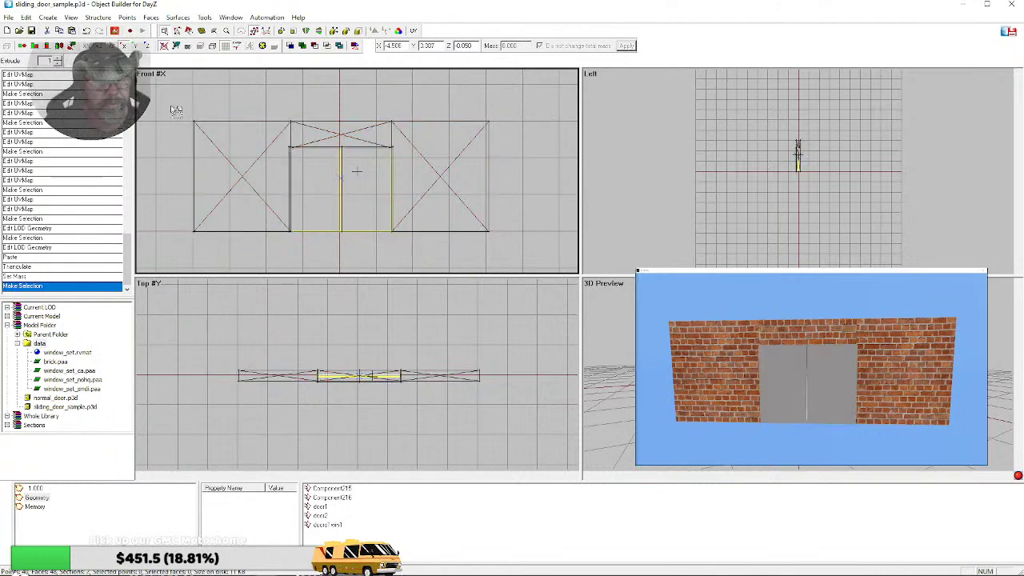
# - Clear the brick texture from the two side walls and the section above the doors in the Geometry LOD, and check them in Buldozer
pyautogui.moveTo(183, 112); pyautogui.dragTo(234, 203)
pyautogui.keyDown('ctrl'); pyautogui.moveTo(422, 136); pyautogui.dragTo(446, 189); pyautogui.keyUp('ctrl')
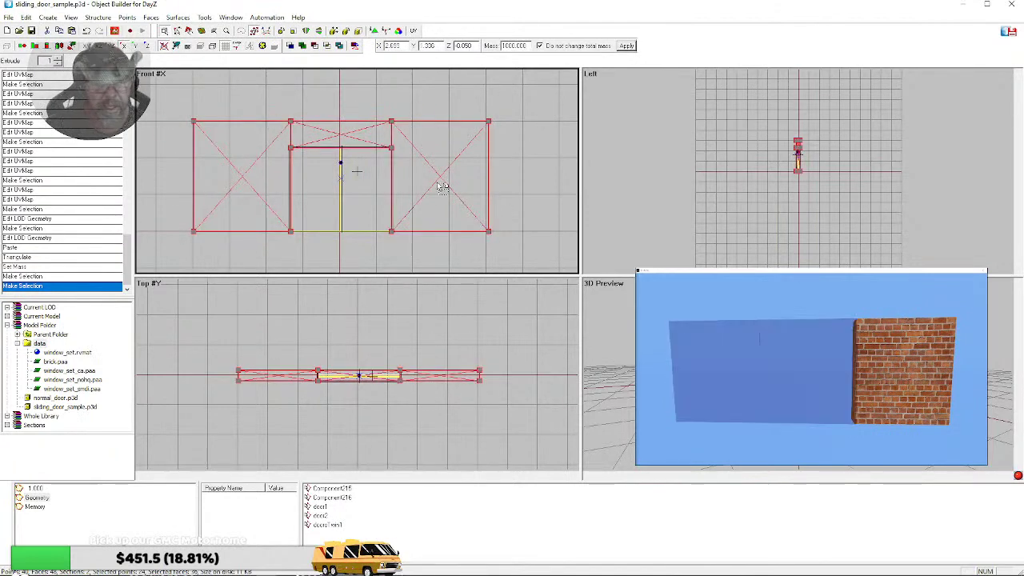
pyautogui.press('e')
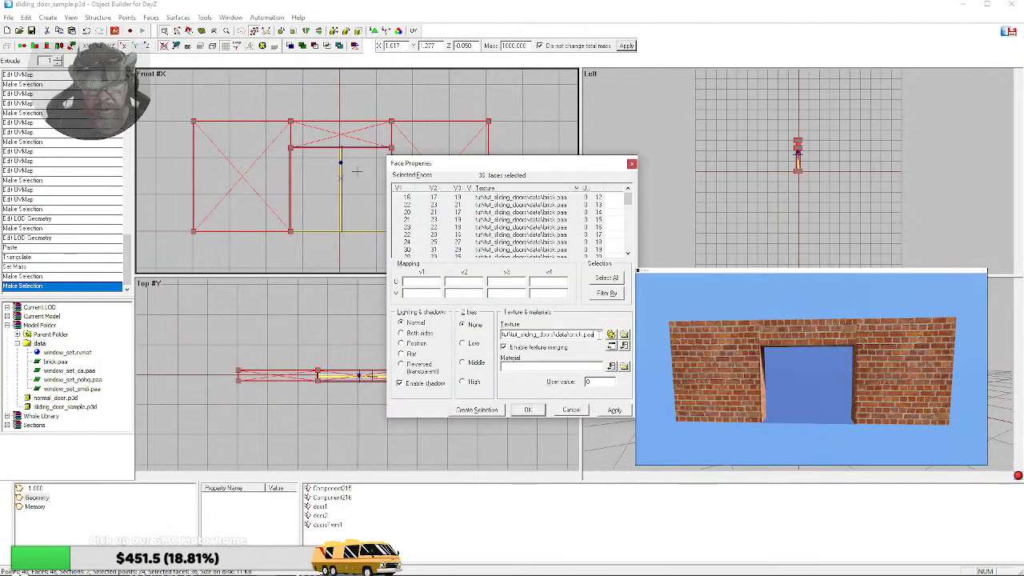
pyautogui.moveTo(599, 335); pyautogui.dragTo(463, 333)
pyautogui.press('Delete')
pyautogui.click(615, 409)
pyautogui.click(528, 409)
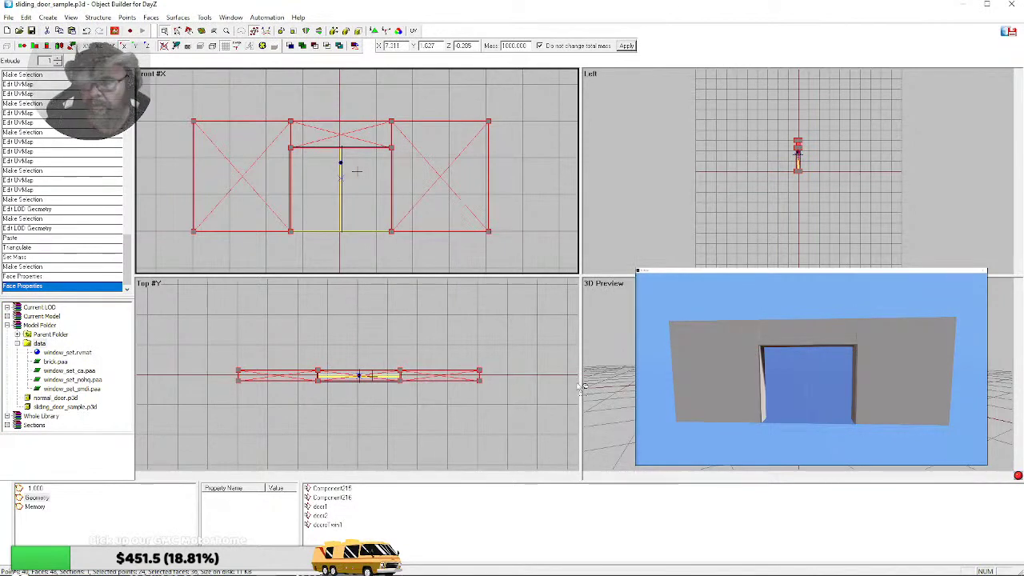
pyautogui.click(880, 224)
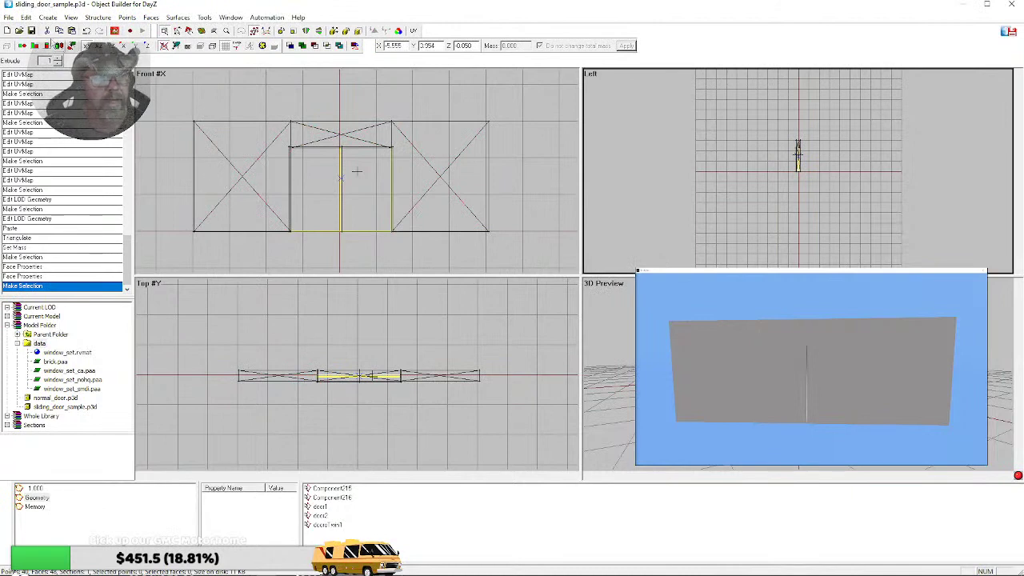
pyautogui.click(808, 336)
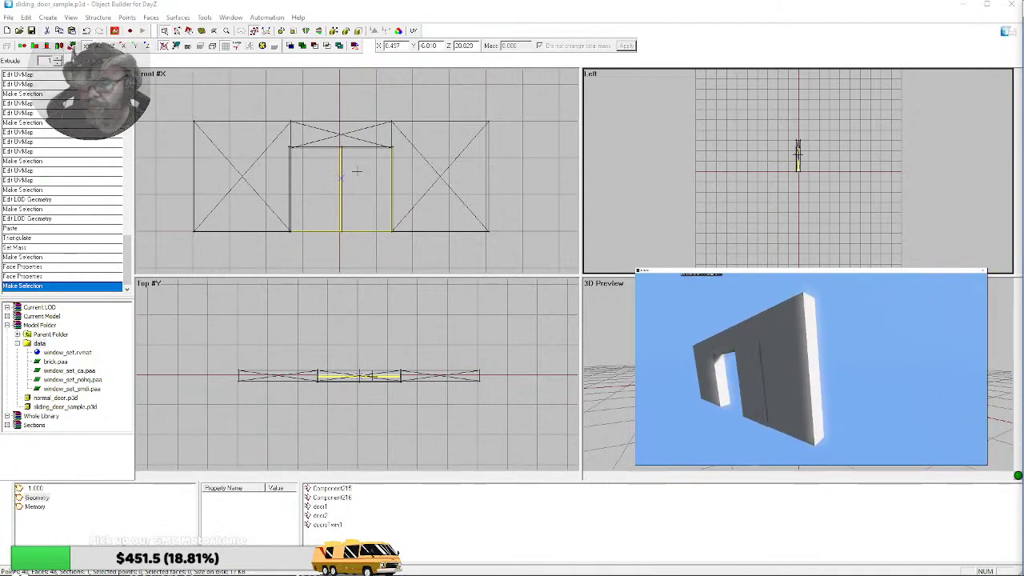
pyautogui.hotkey('alt', 'Tab')
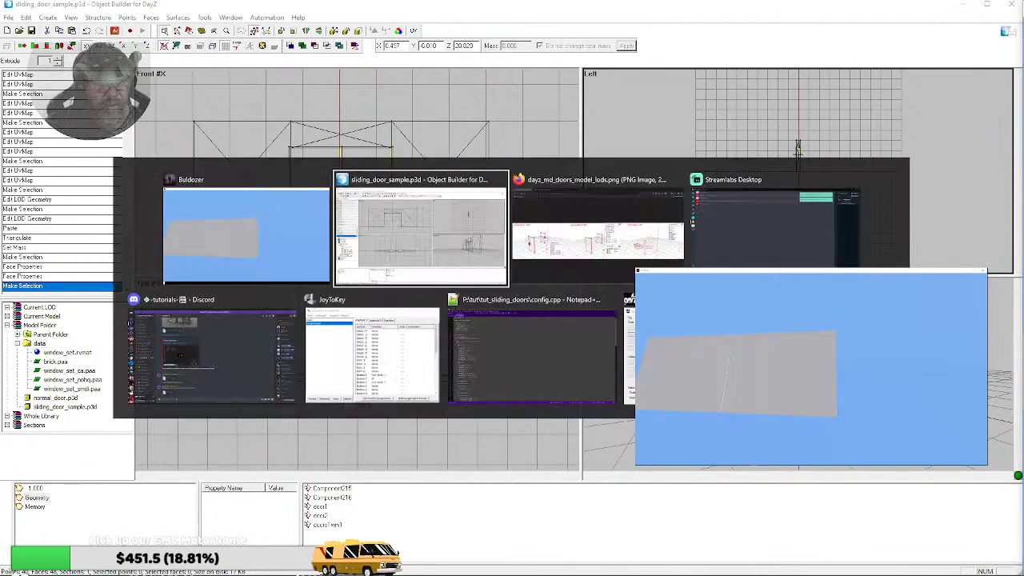
# - Open the Memory LOD, examine the Auto_Open selection's point, and consult the door LODs reference image in the browser
pyautogui.click(34, 506)
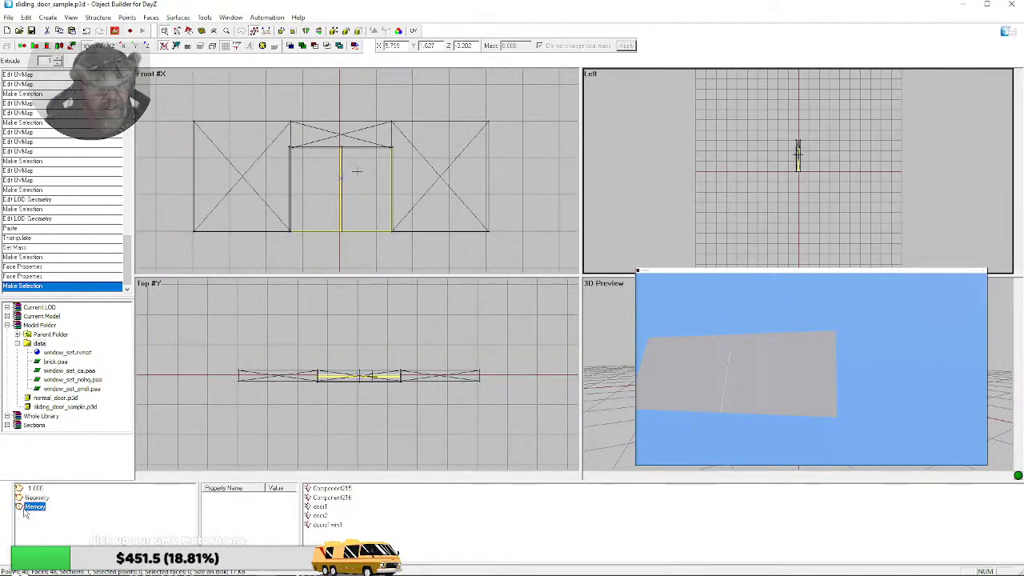
pyautogui.scroll(2, 352, 208)
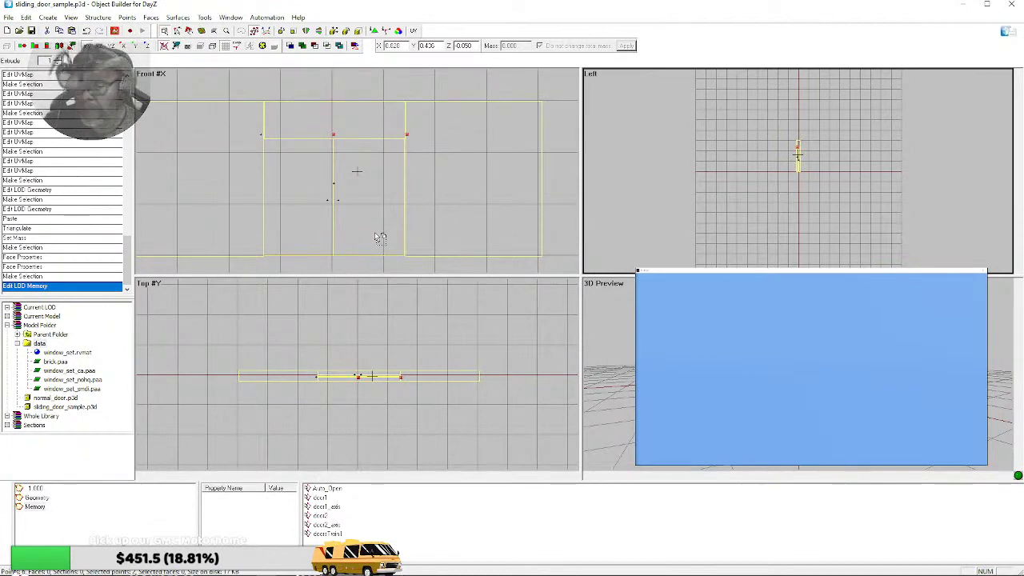
pyautogui.moveTo(212, 572)
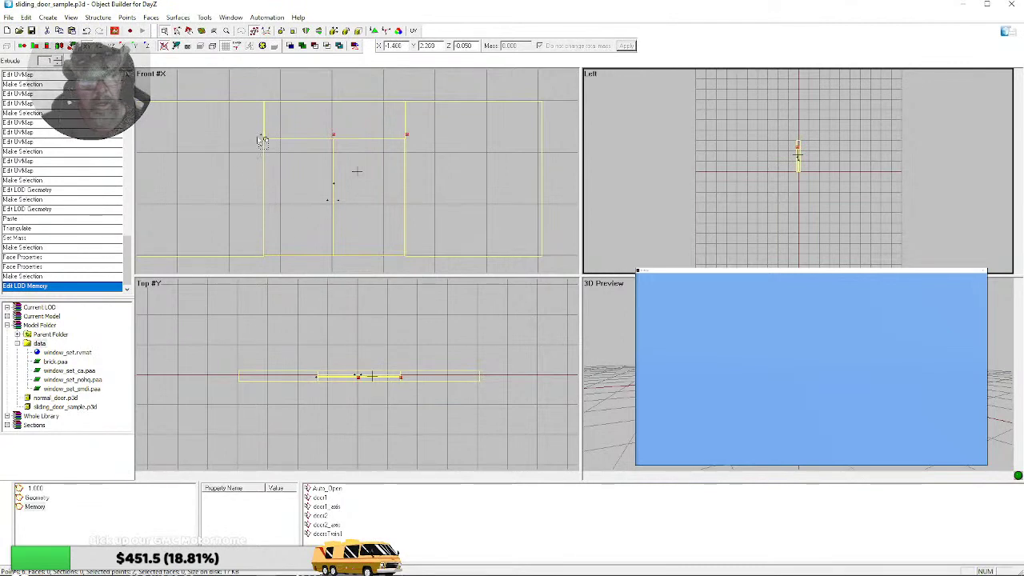
pyautogui.click(326, 489)
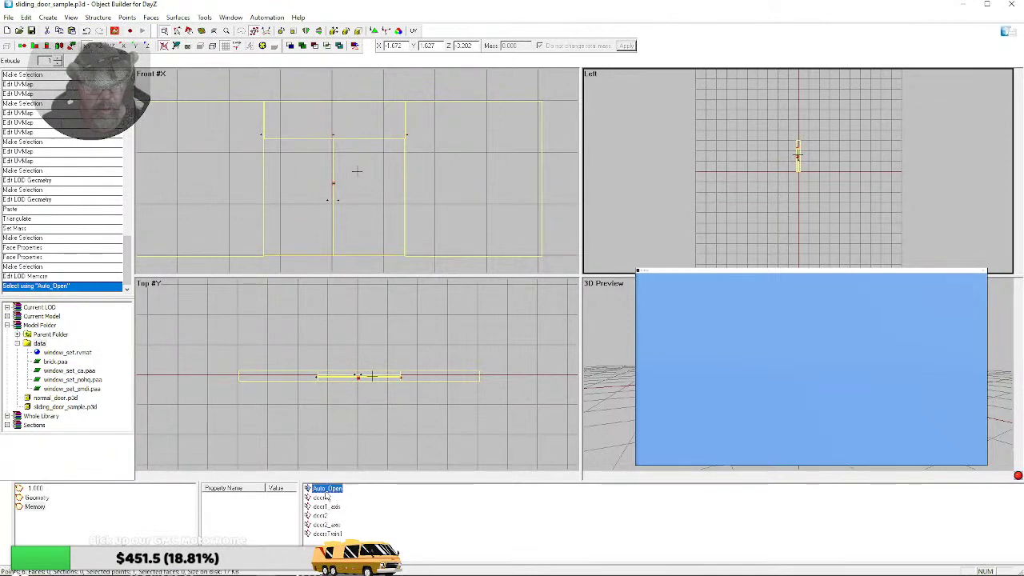
pyautogui.click(266, 259)
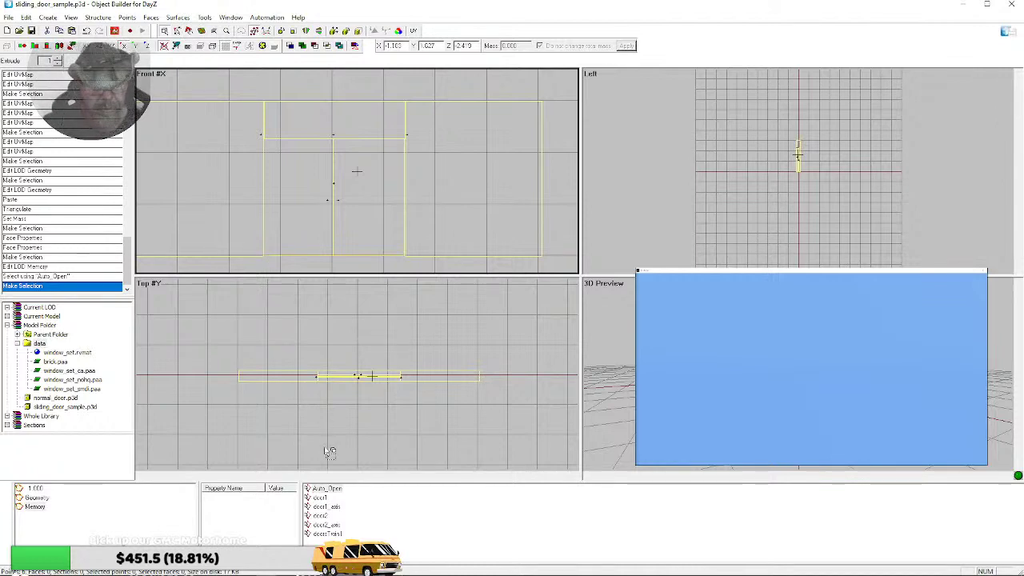
pyautogui.moveTo(263, 573)
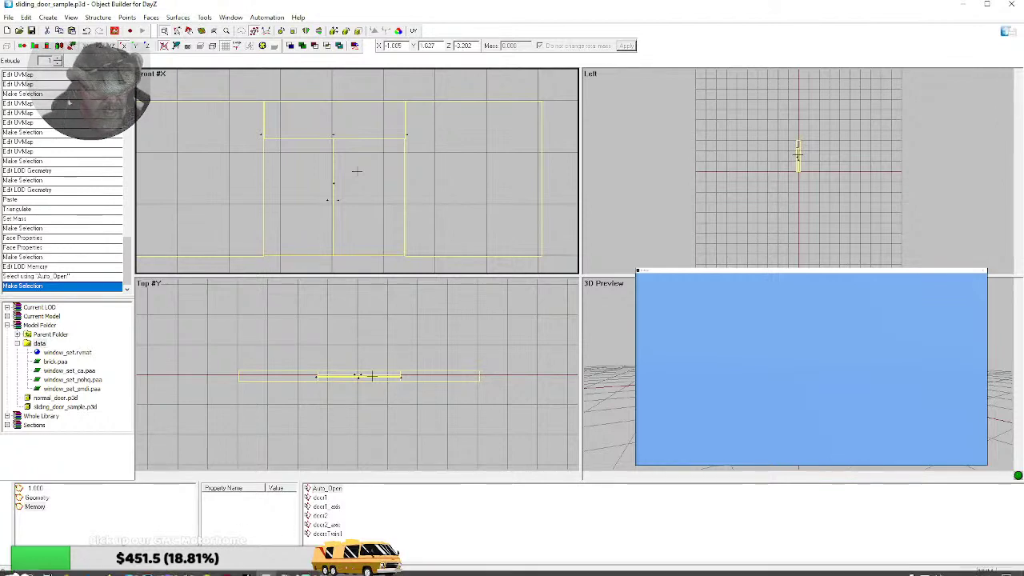
pyautogui.click(266, 572)
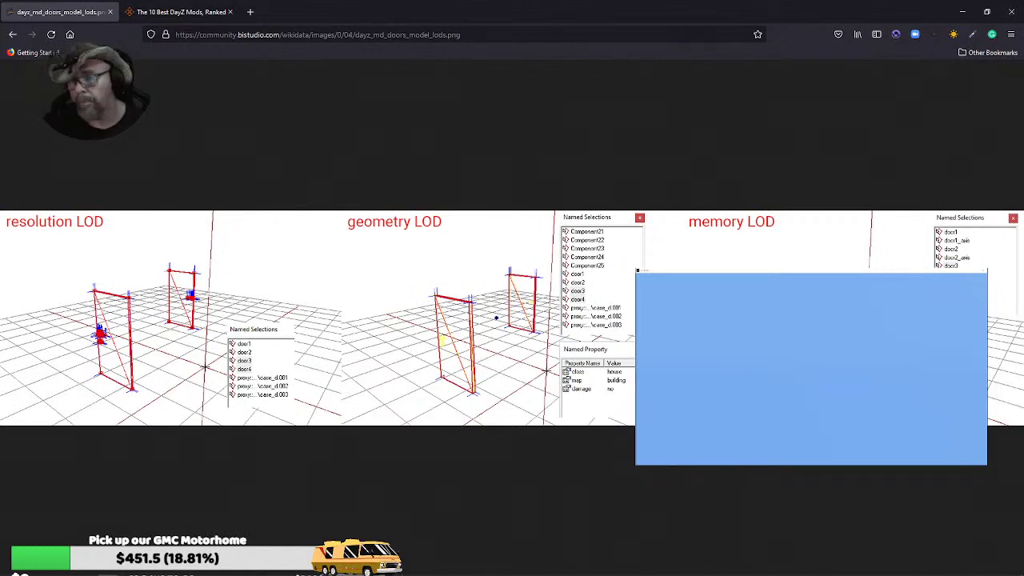
pyautogui.hotkey('alt', 'Tab')
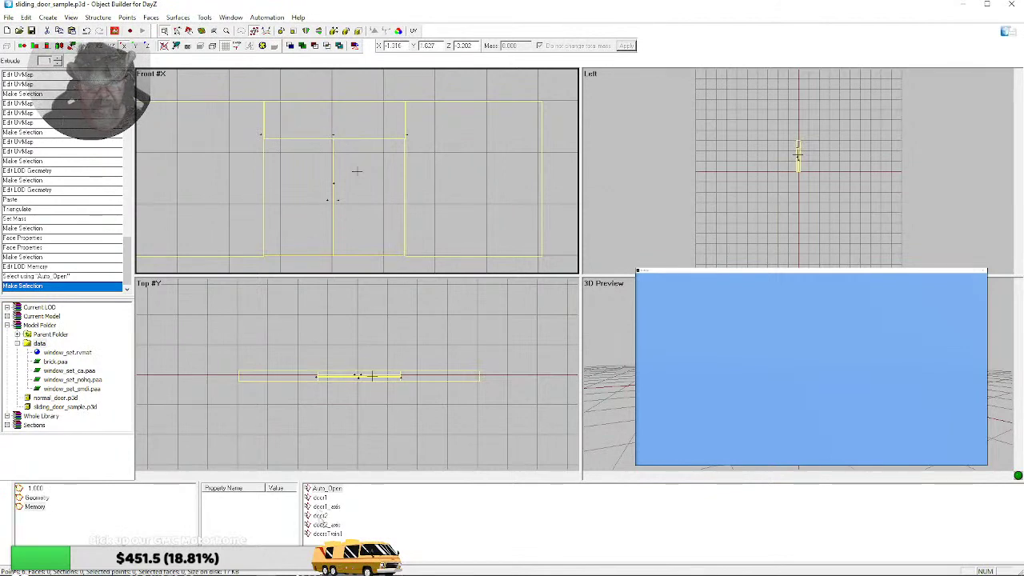
# - Examine which memory points belong to the door1_axis, door2_axis, doorsTwin1, door1 and door2 selections
pyautogui.click(319, 507)
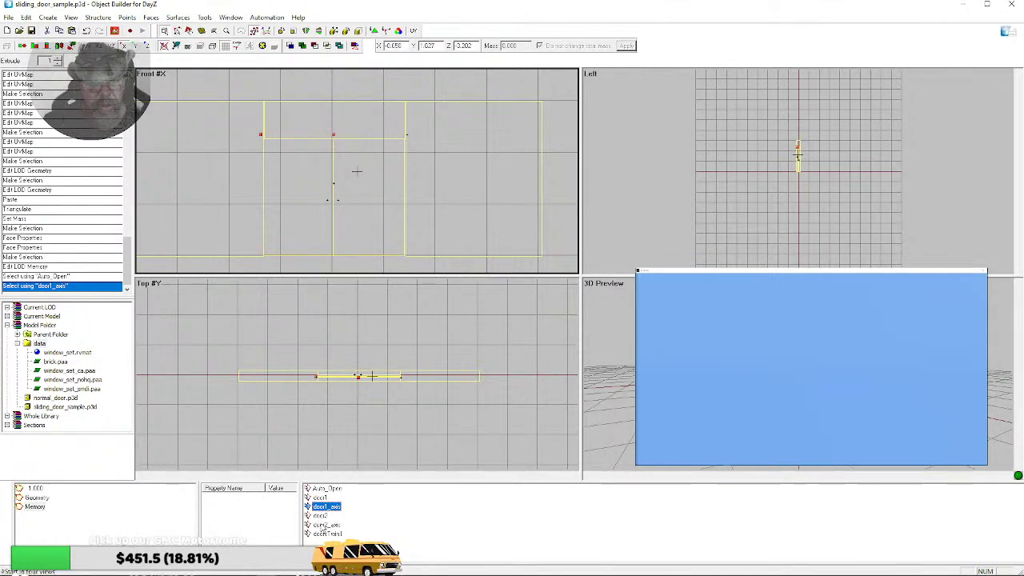
pyautogui.click(325, 524)
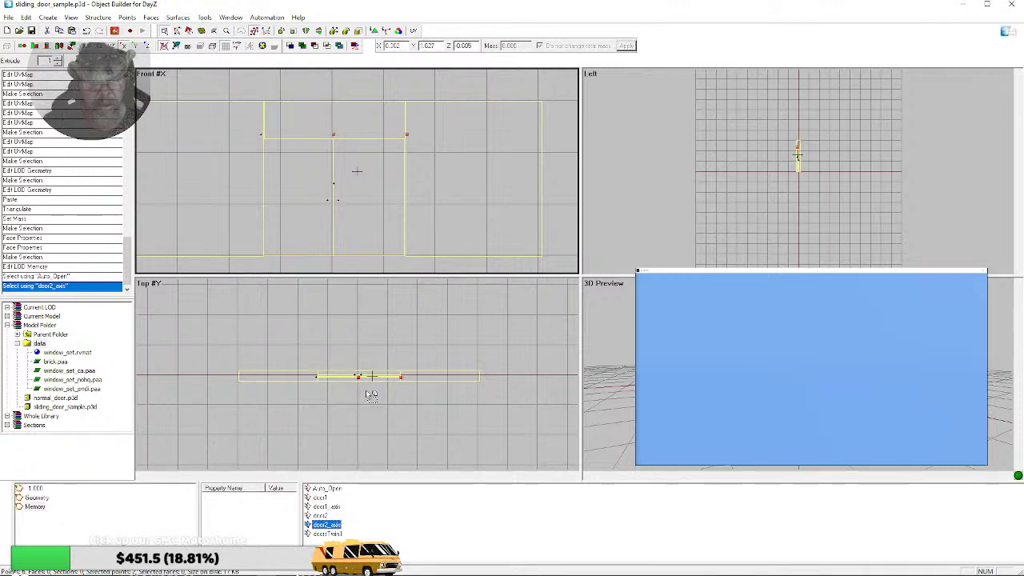
pyautogui.scroll(3, 371, 394)
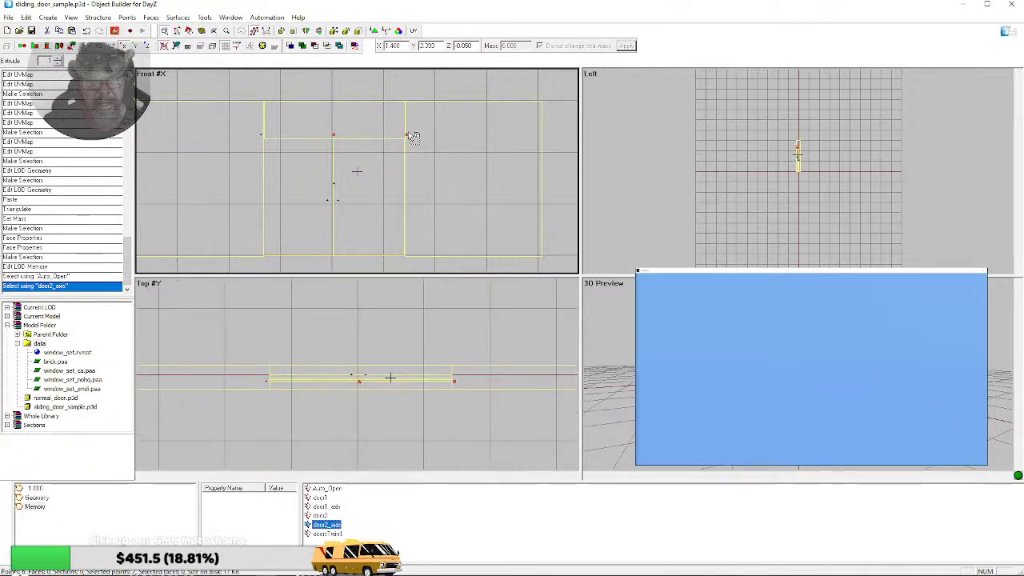
pyautogui.click(321, 535)
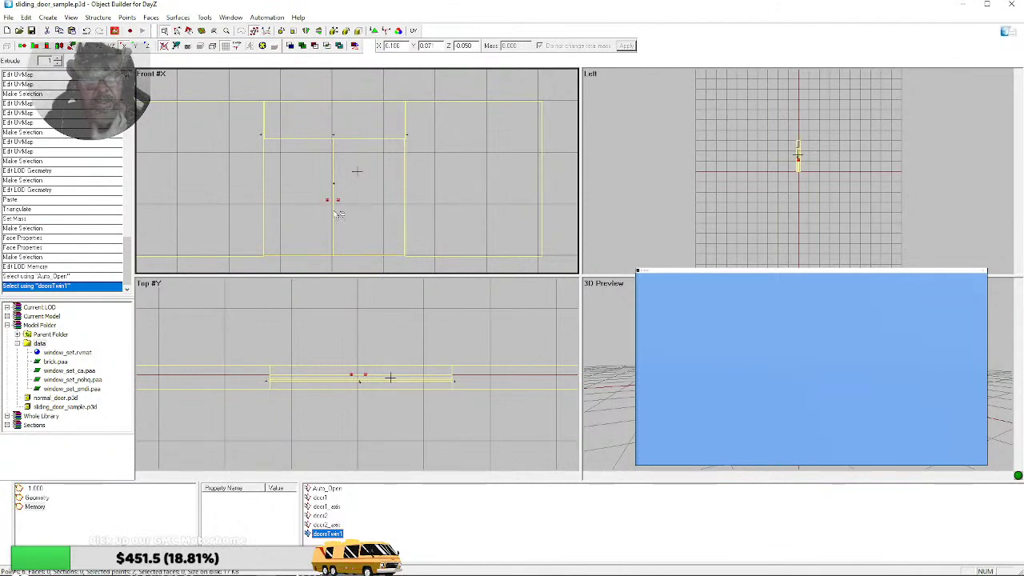
pyautogui.click(319, 498)
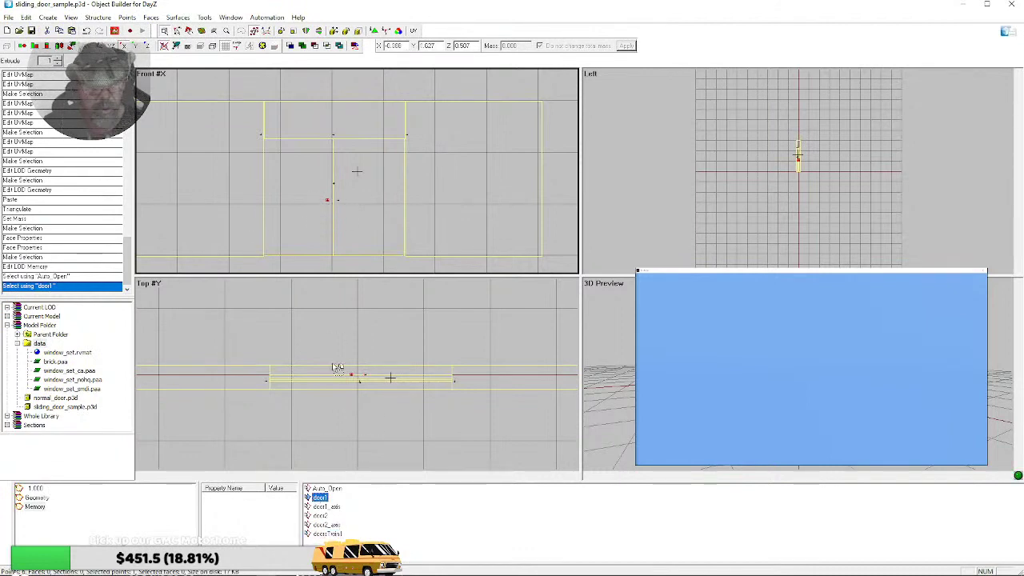
pyautogui.click(320, 516)
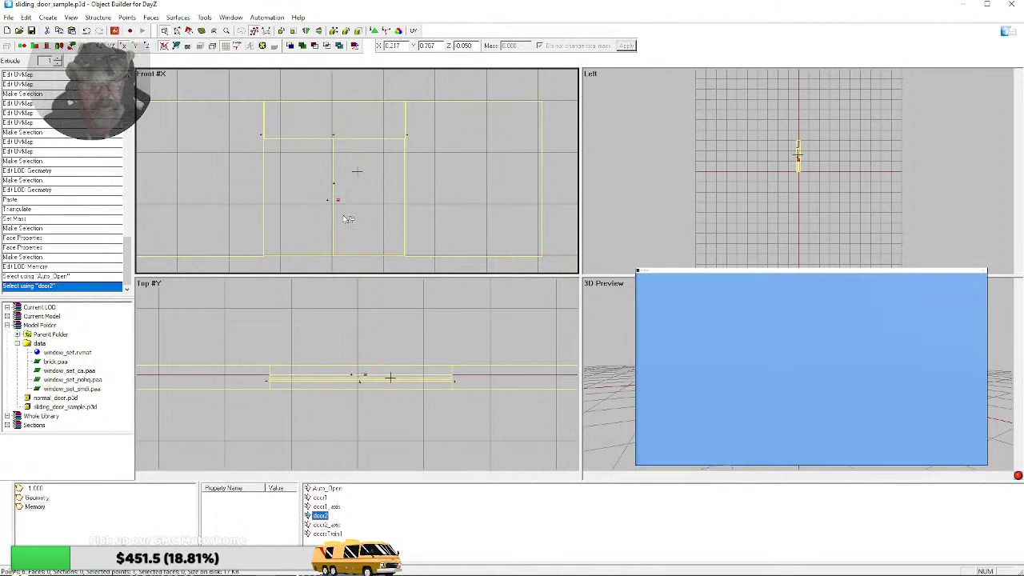
pyautogui.click(327, 534)
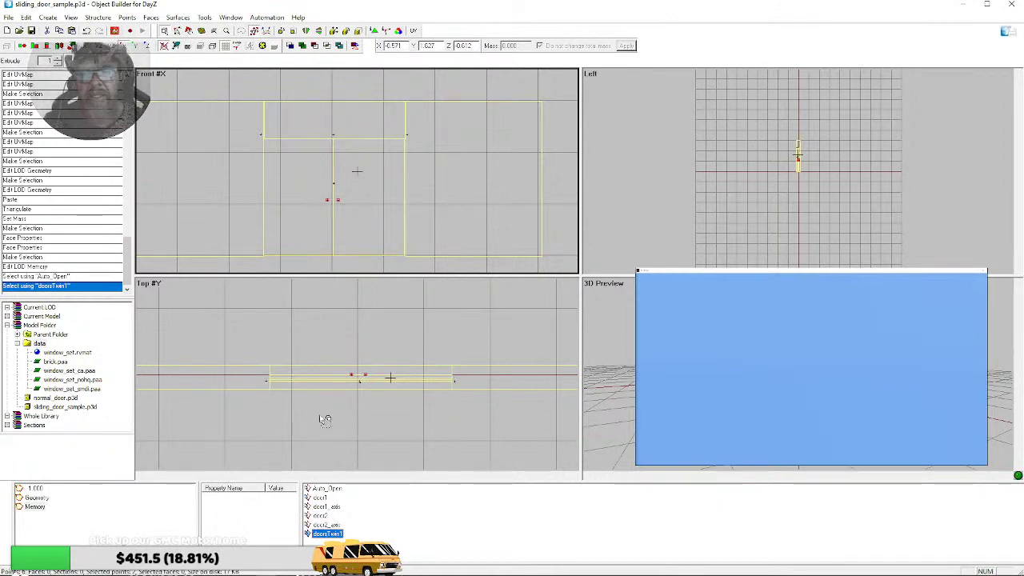
# - View the 1.000 LOD in the Buldozer preview and clear the streaming window off it
pyautogui.click(34, 488)
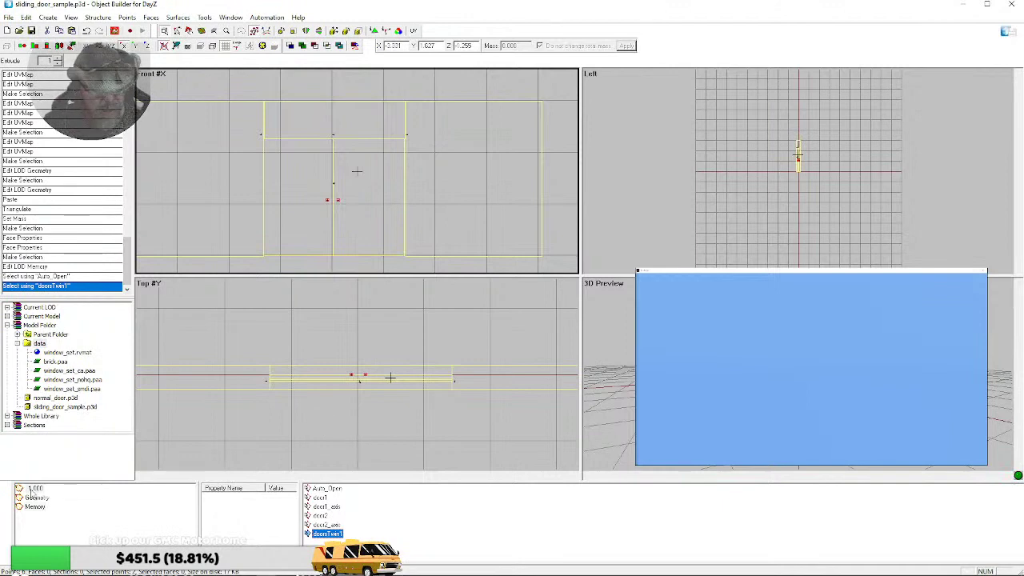
pyautogui.click(666, 236)
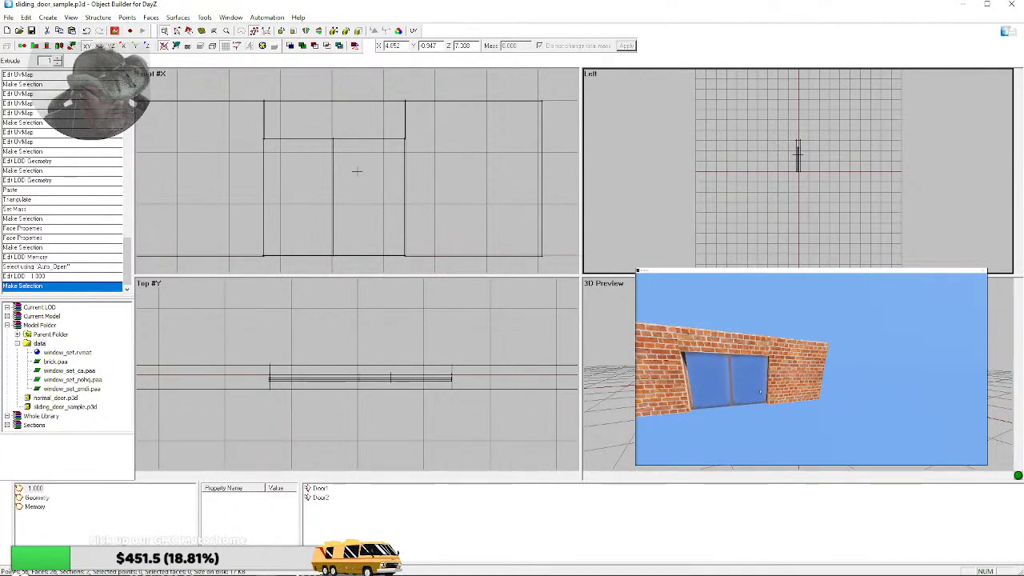
pyautogui.moveTo(20, 571)
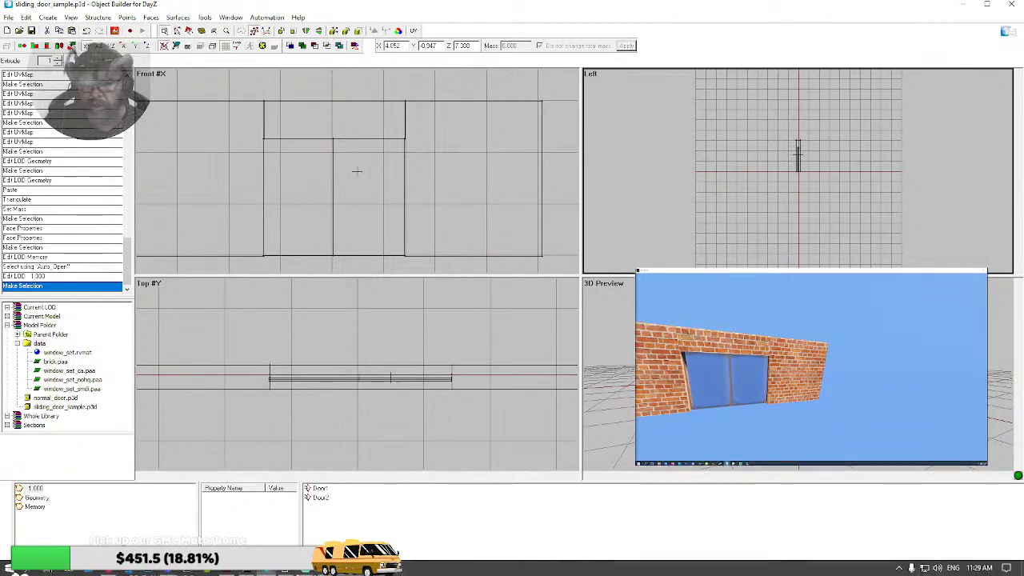
pyautogui.click(308, 571)
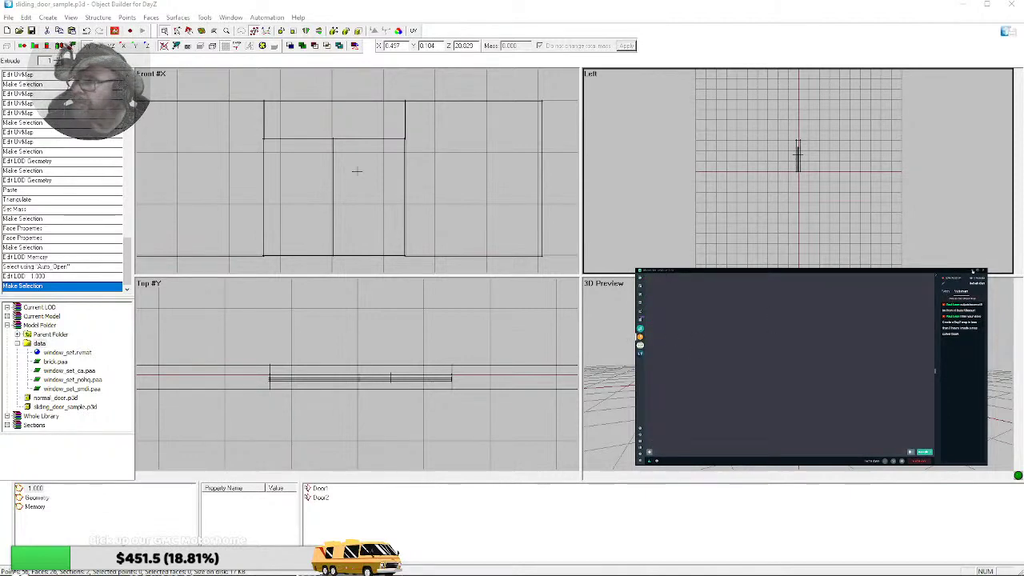
pyautogui.click(973, 271)
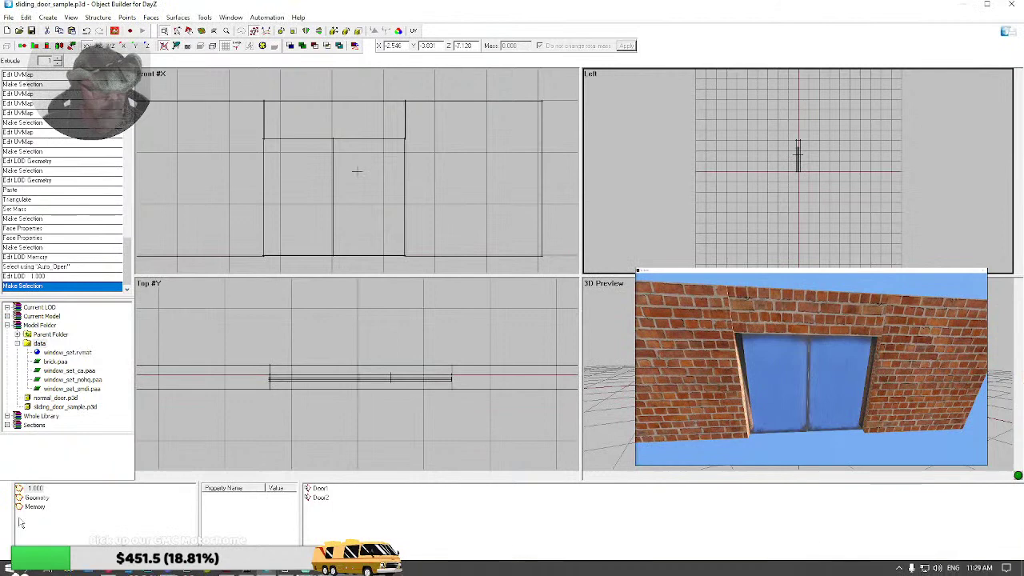
# - Review the Geometry and Memory LODs against the door LODs reference image in the browser
pyautogui.click(35, 497)
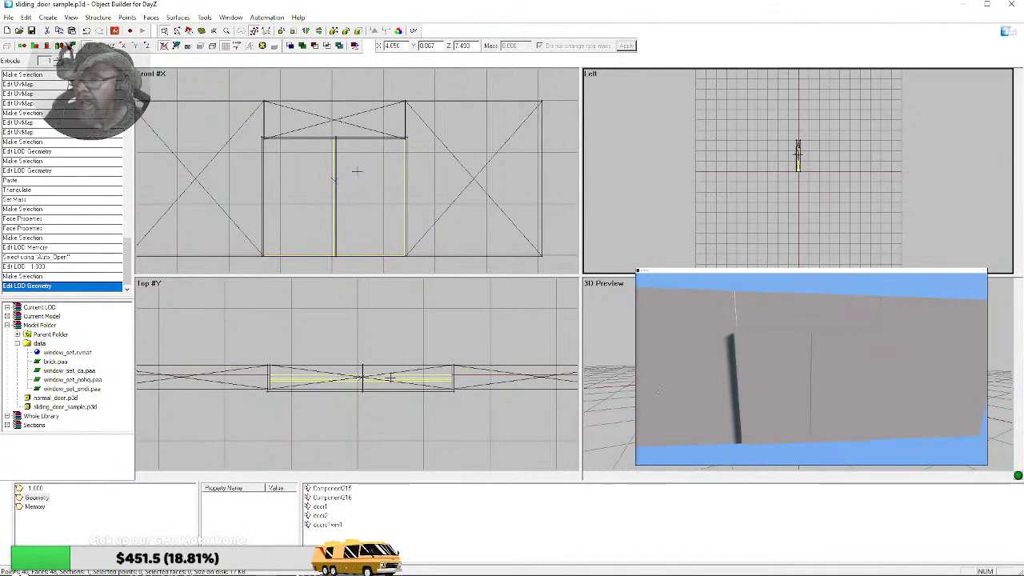
pyautogui.click(40, 507)
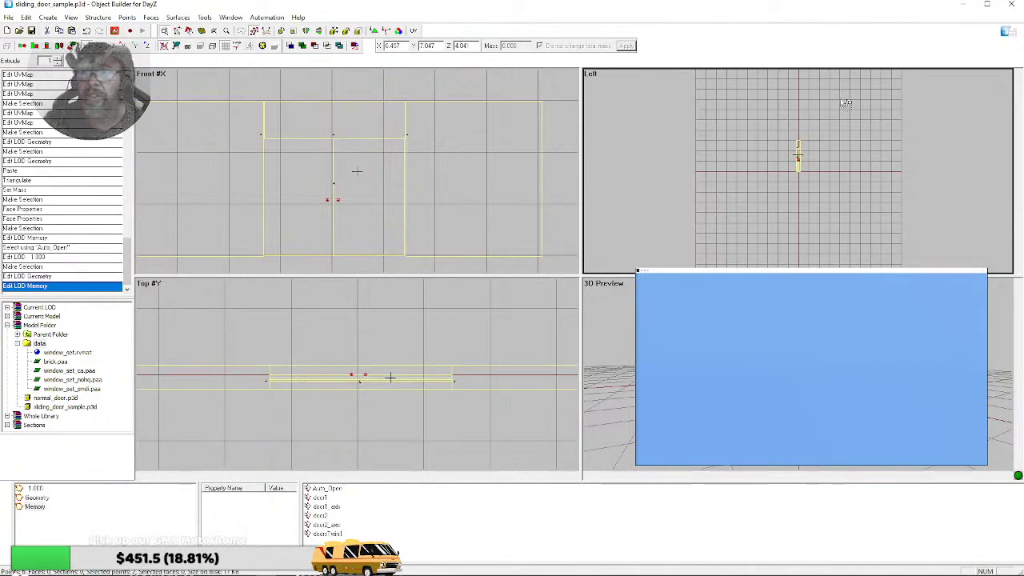
pyautogui.click(967, 8)
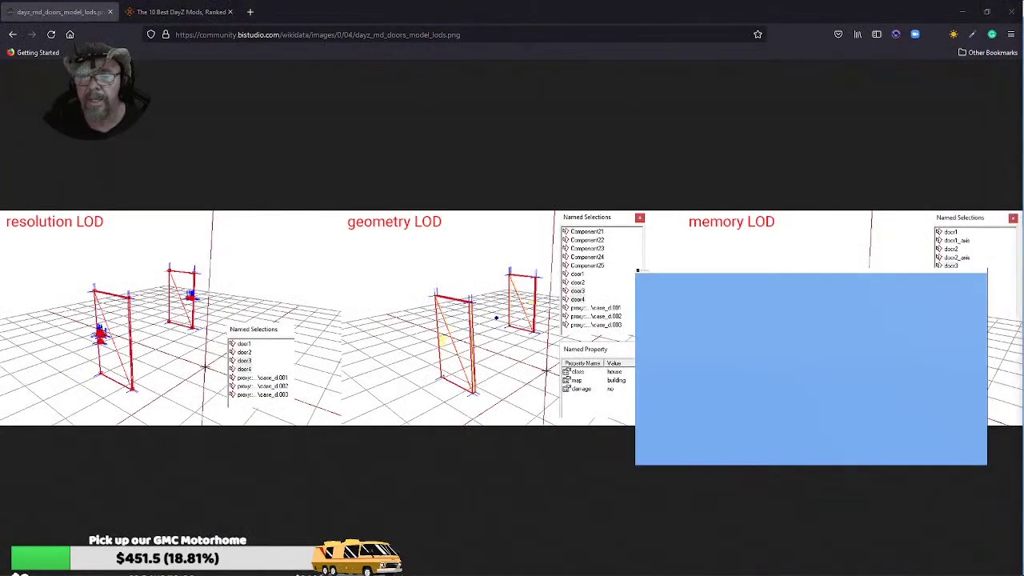
pyautogui.hotkey('alt', 'Tab')
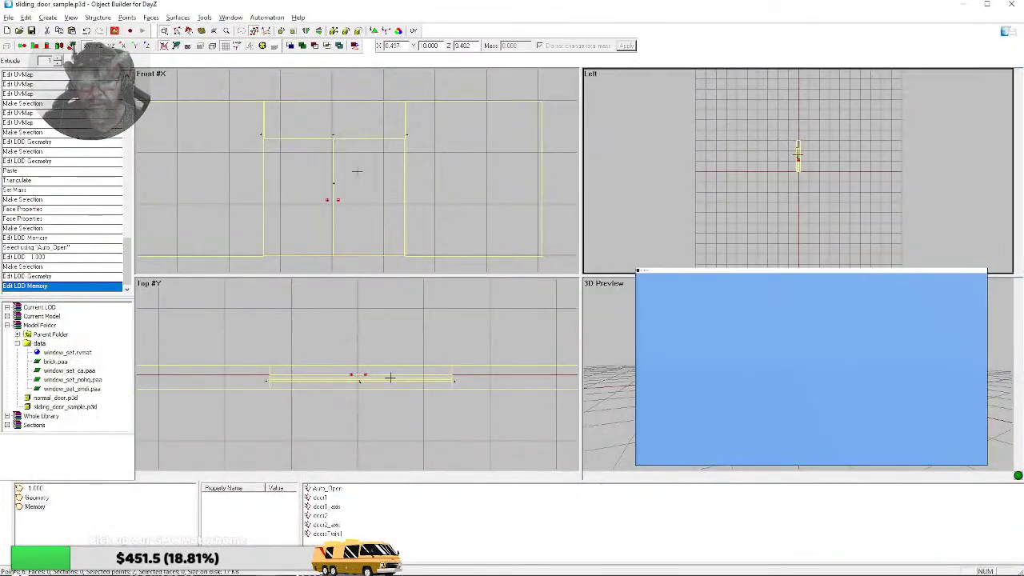
# - Review model.cfg in Notepad++ and find the model config example on the DayZ "Doors on buildings" wiki page in the browser
pyautogui.click(288, 571)
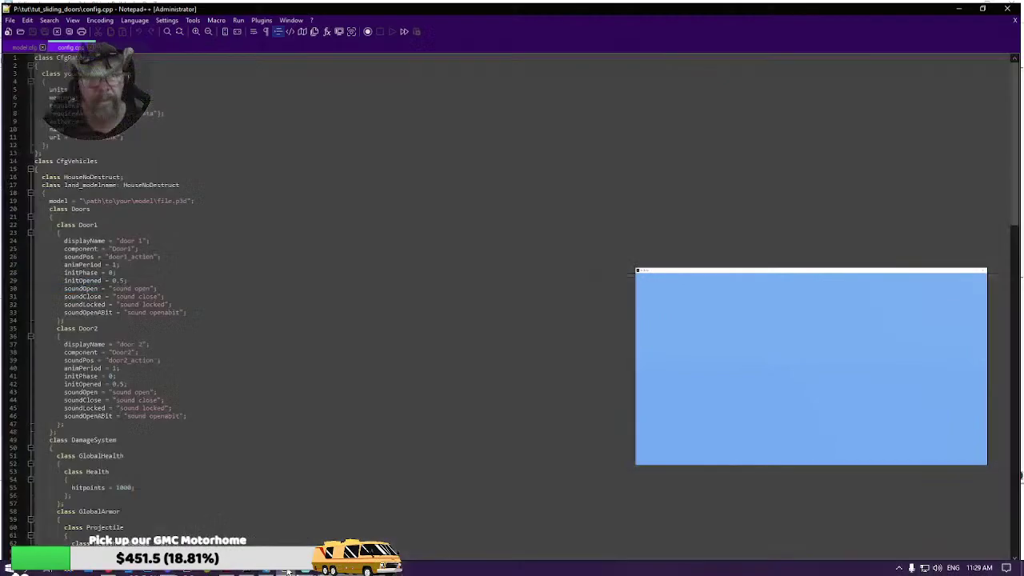
pyautogui.click(21, 45)
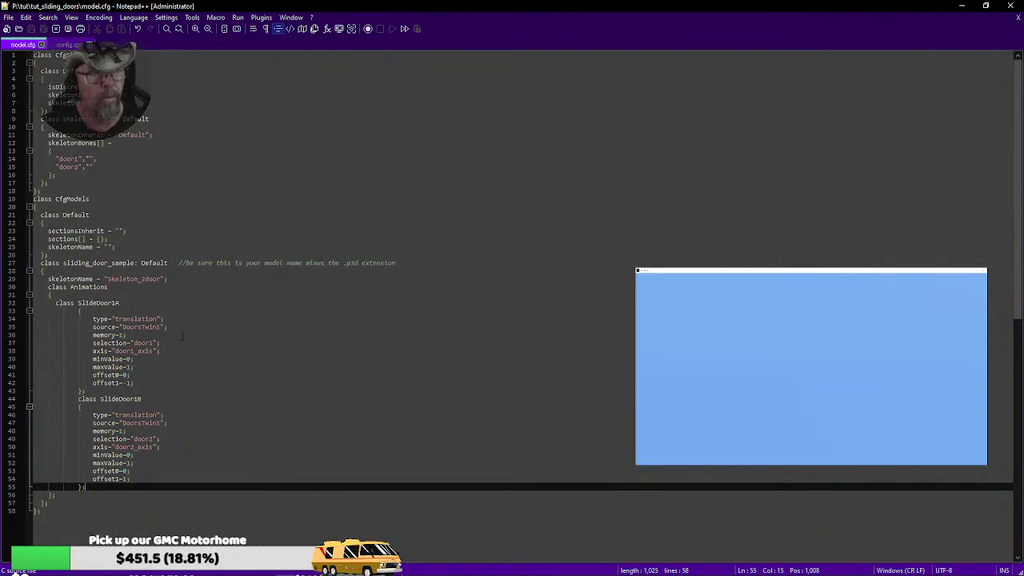
pyautogui.click(120, 572)
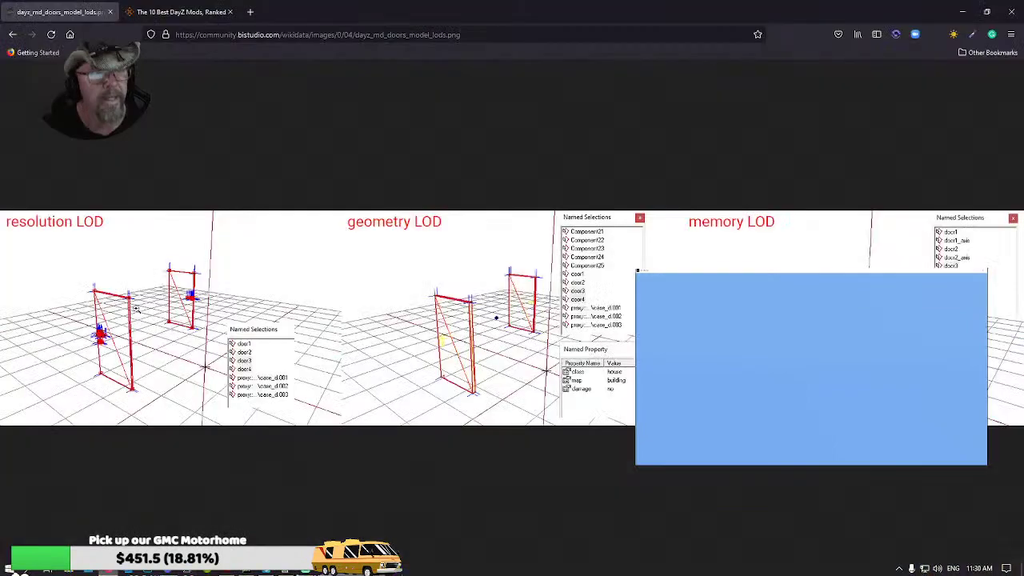
pyautogui.click(11, 34)
pyautogui.click(11, 34)
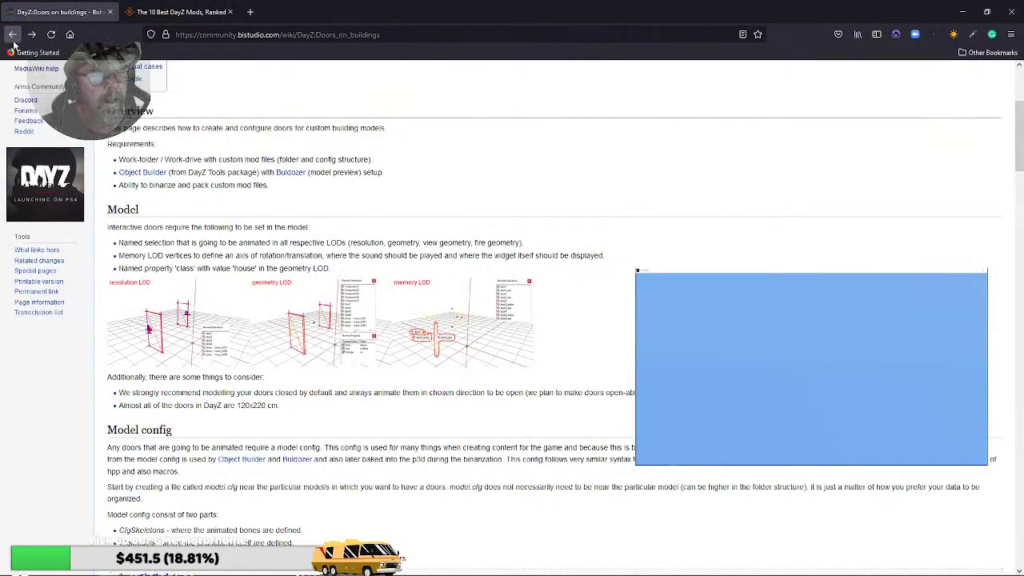
pyautogui.scroll(-10, 292, 404)
pyautogui.scroll(6, 280, 388)
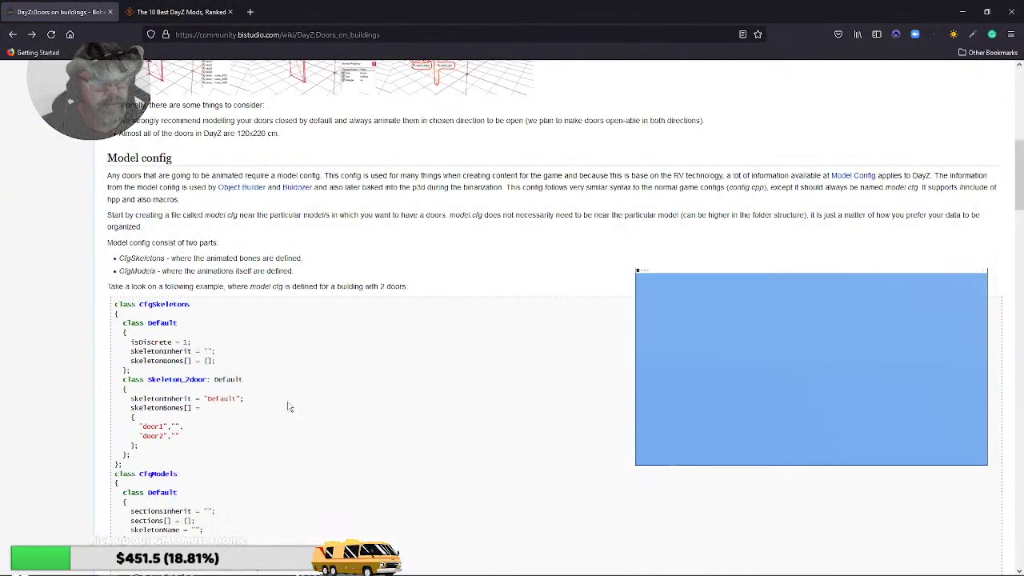
# - Read through the two-door model config example on the wiki page and return to model.cfg in Notepad++
pyautogui.scroll(-5, 288, 406)
pyautogui.scroll(-4, 288, 396)
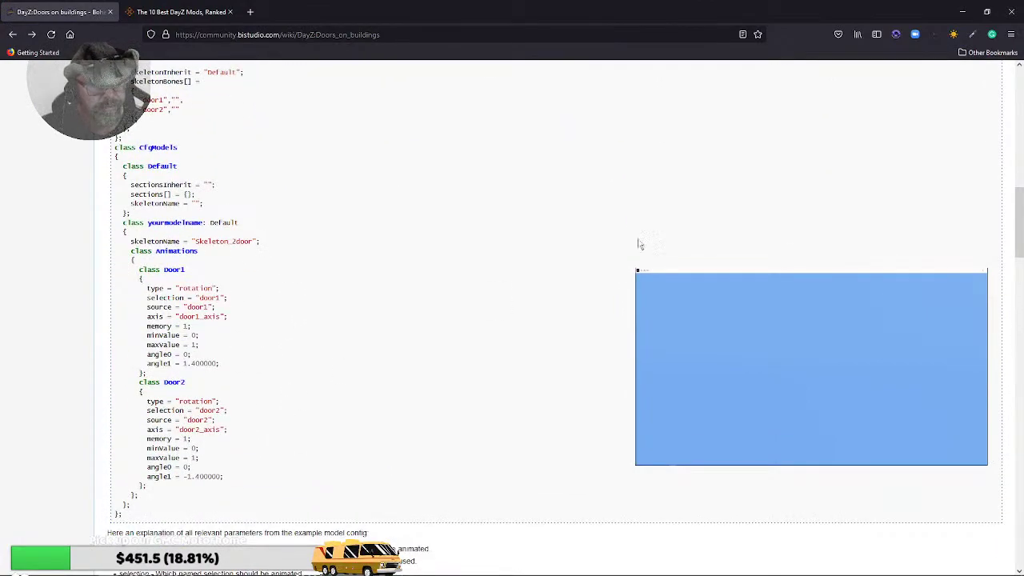
pyautogui.scroll(8, 186, 244)
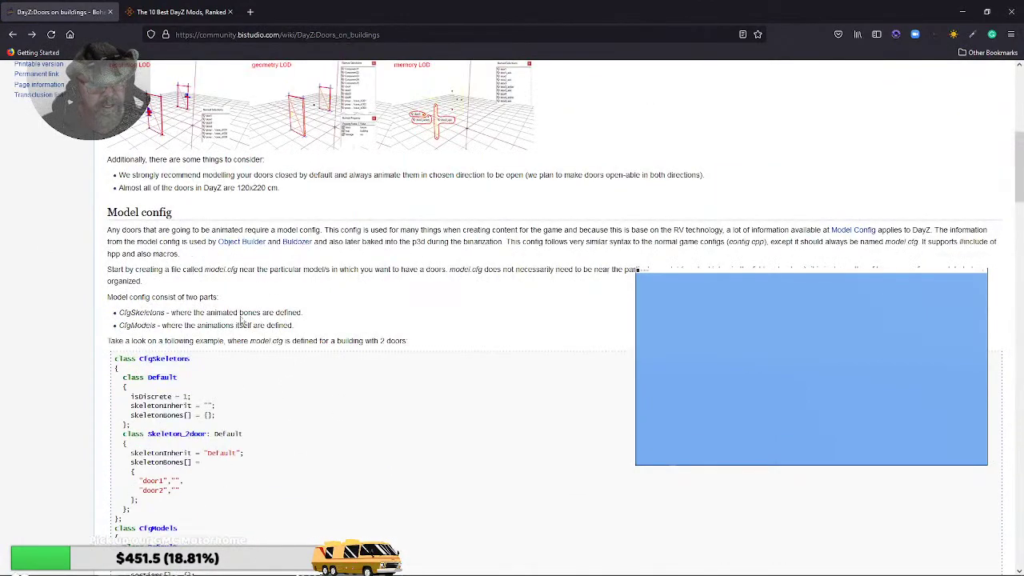
pyautogui.scroll(-10, 243, 320)
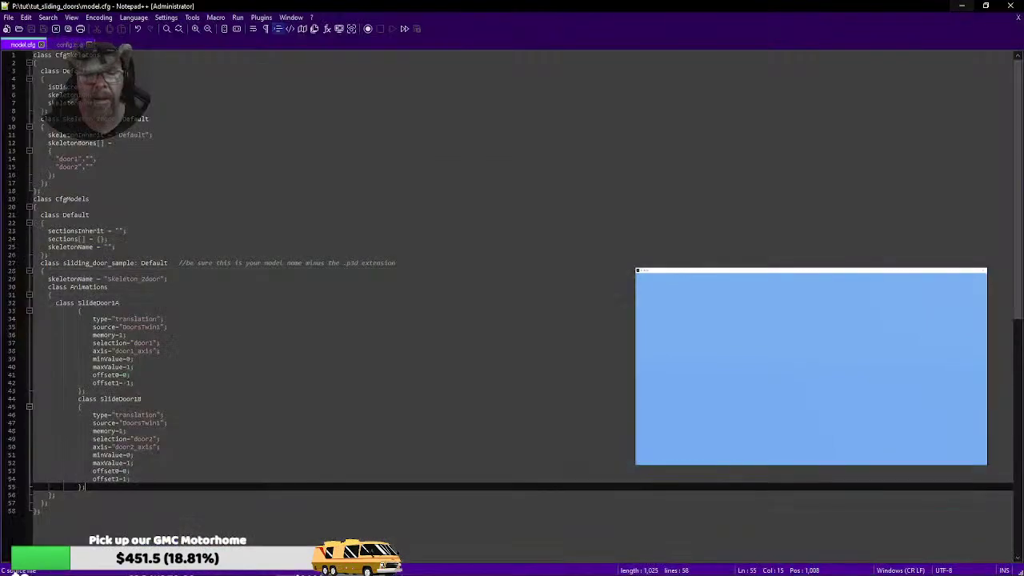
pyautogui.click(963, 12)
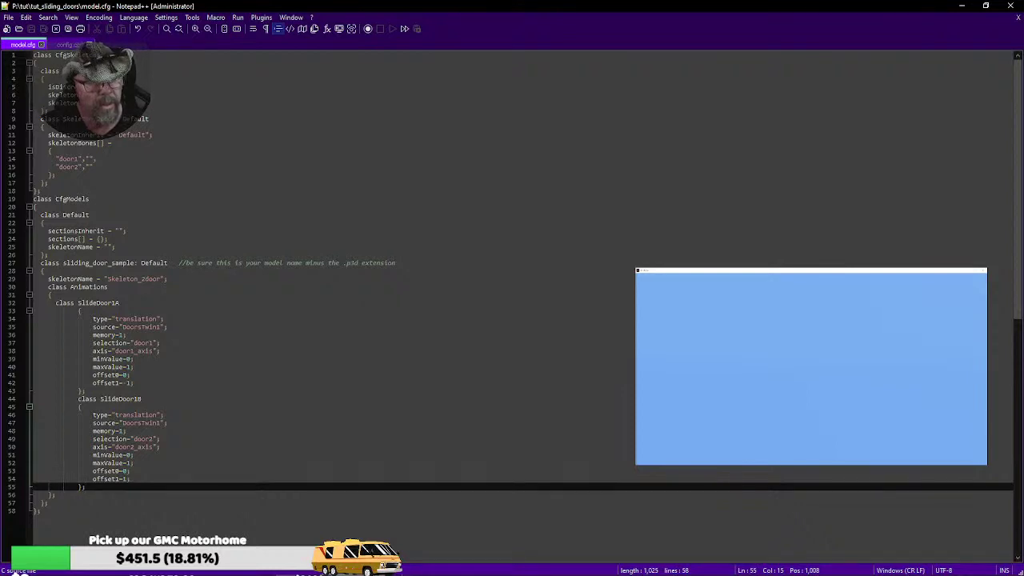
# - Examine the Skeleton_2door class name and its door1 and door2 bone entries in model.cfg
pyautogui.moveTo(68, 119); pyautogui.dragTo(124, 118)
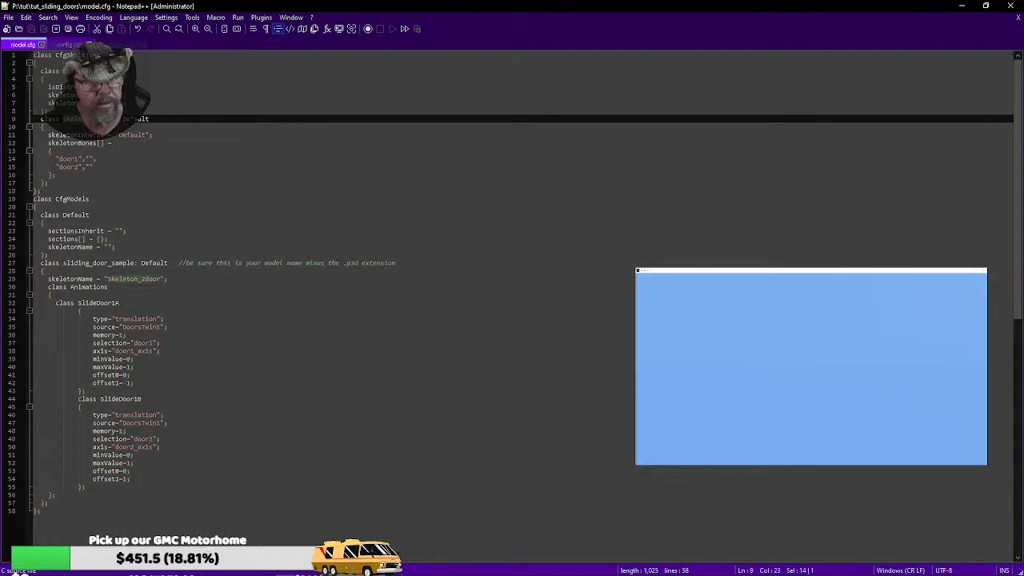
pyautogui.click(103, 118)
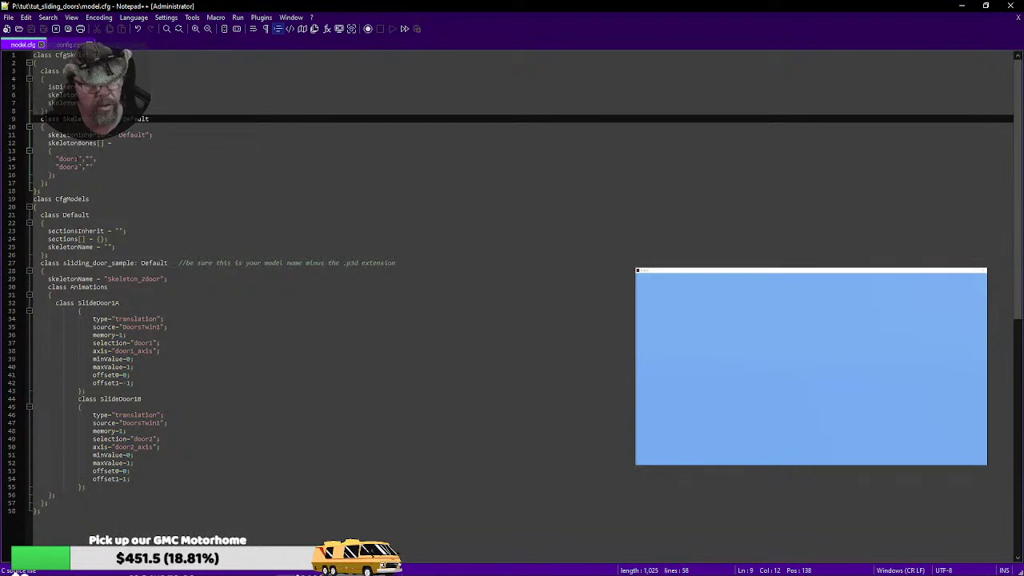
pyautogui.moveTo(62, 159); pyautogui.dragTo(59, 168)
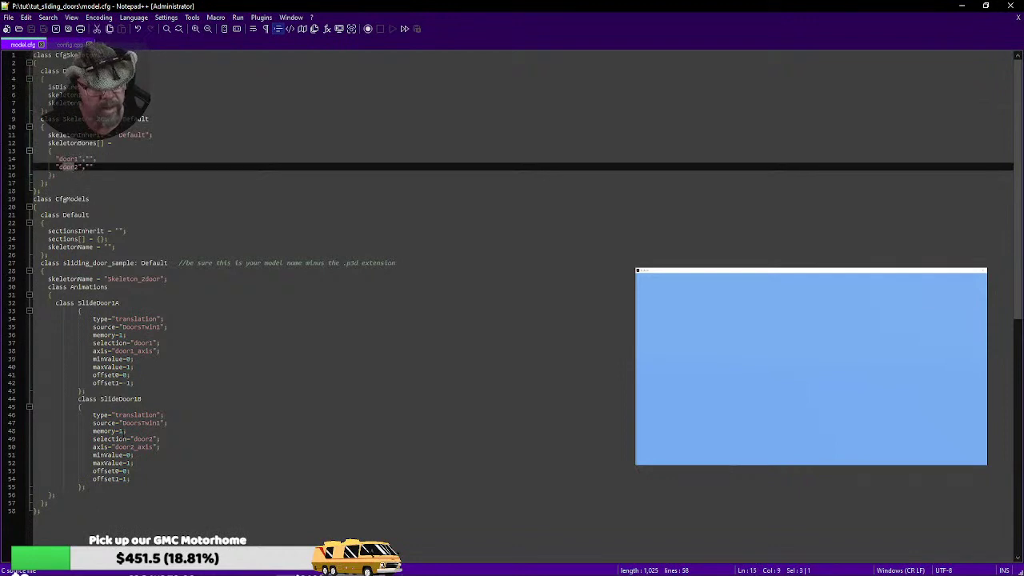
# - Switch to Object Builder and compare the door selection names in the 1.000 LOD with those in the Geometry LOD
pyautogui.moveTo(24, 572)
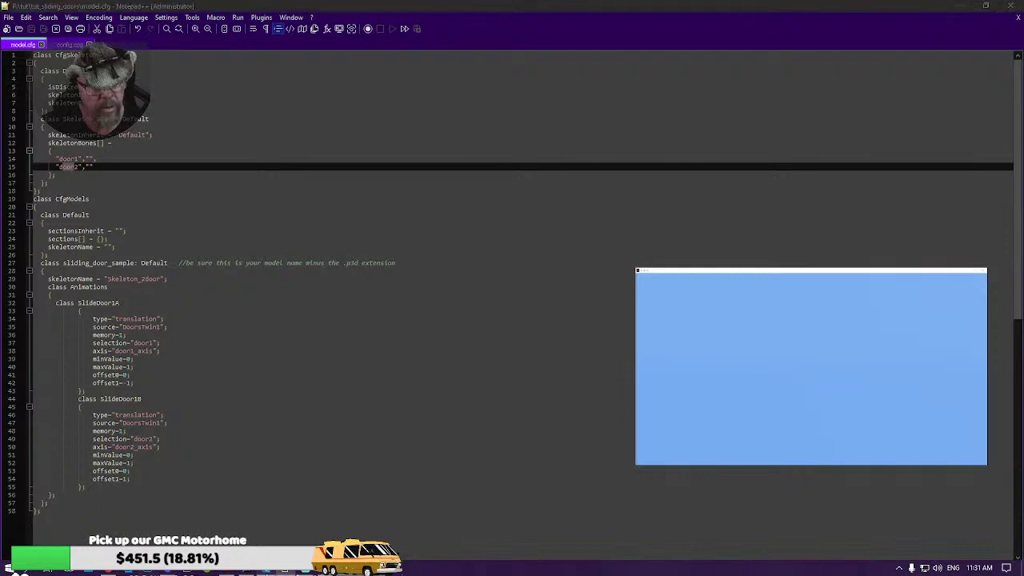
pyautogui.click(308, 572)
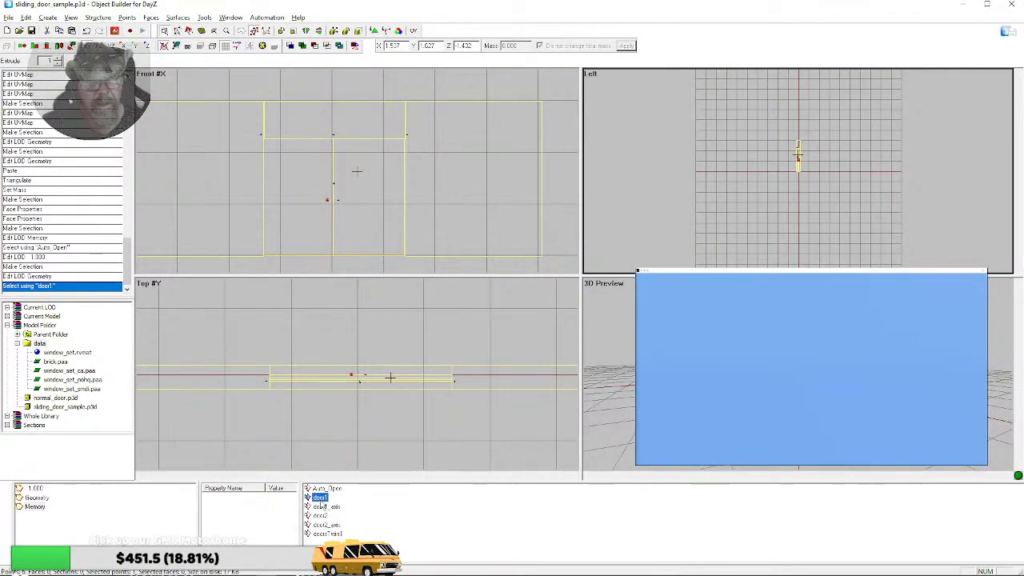
pyautogui.click(33, 489)
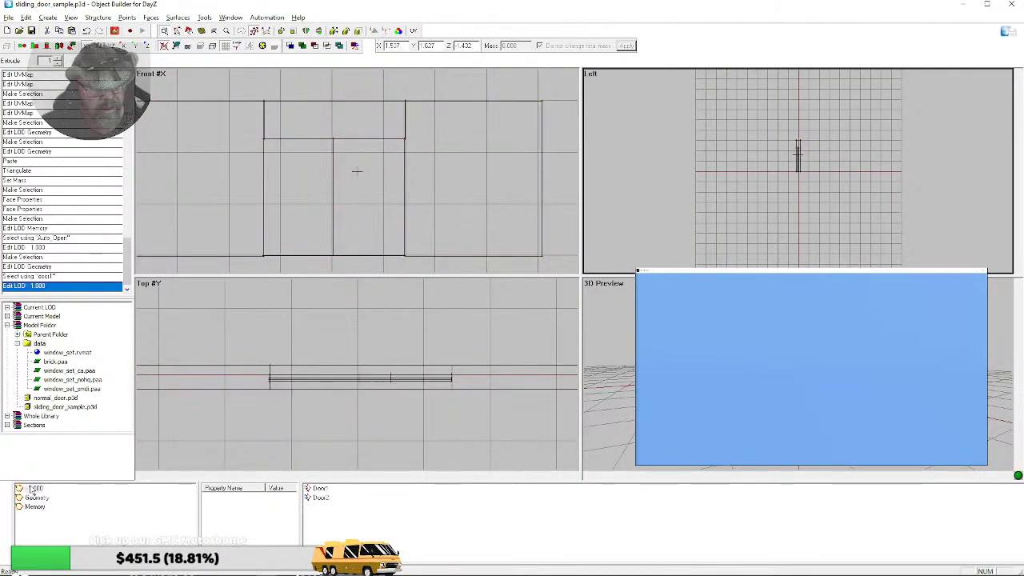
pyautogui.click(319, 488)
pyautogui.click(320, 498)
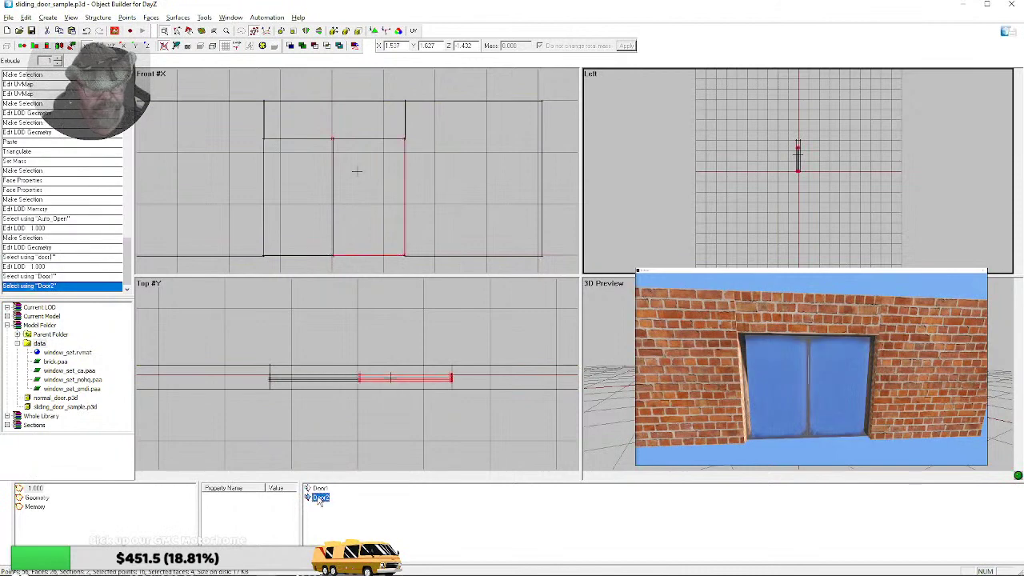
pyautogui.click(36, 498)
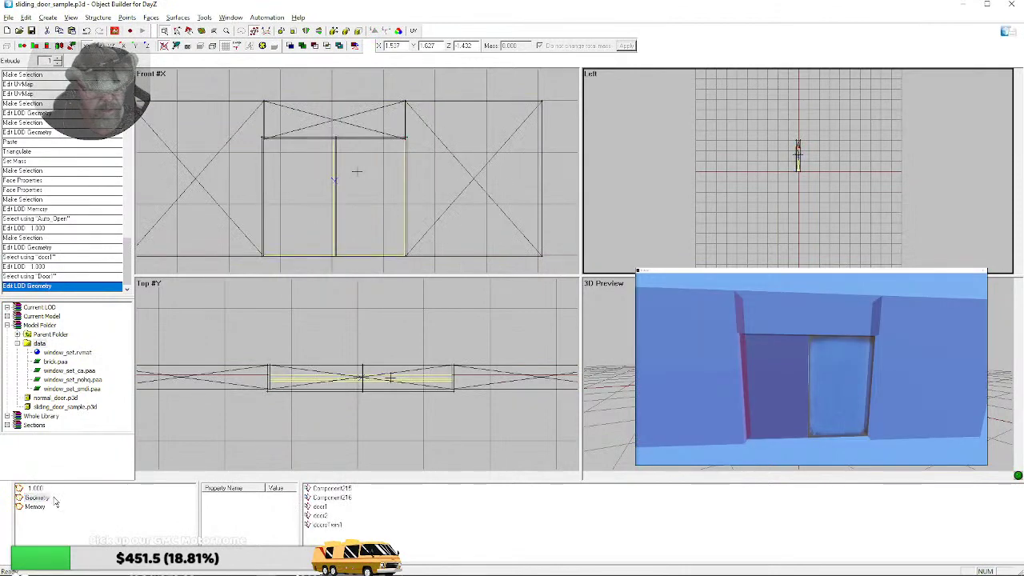
pyautogui.click(33, 488)
pyautogui.click(320, 488)
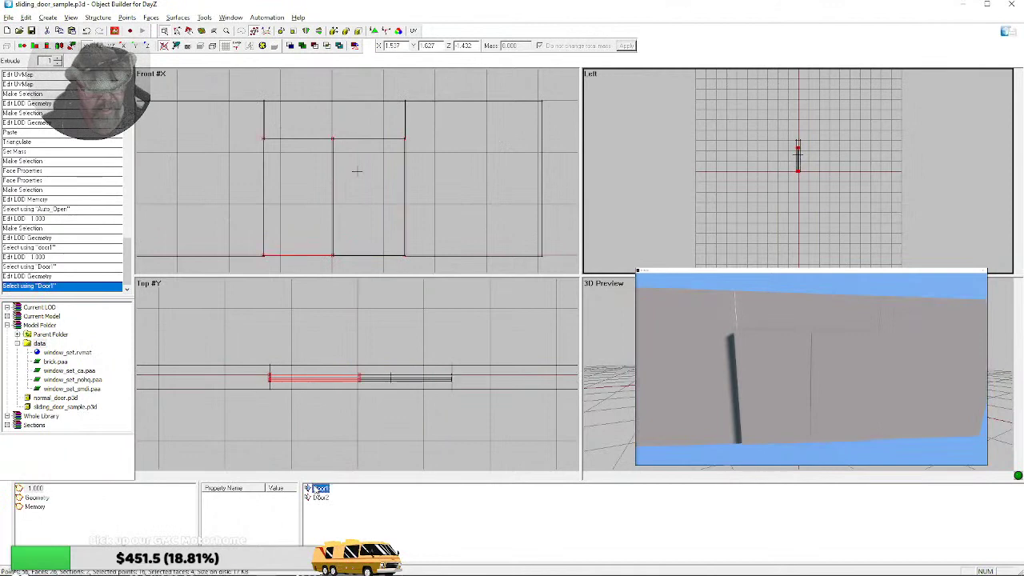
pyautogui.rightClick(318, 490)
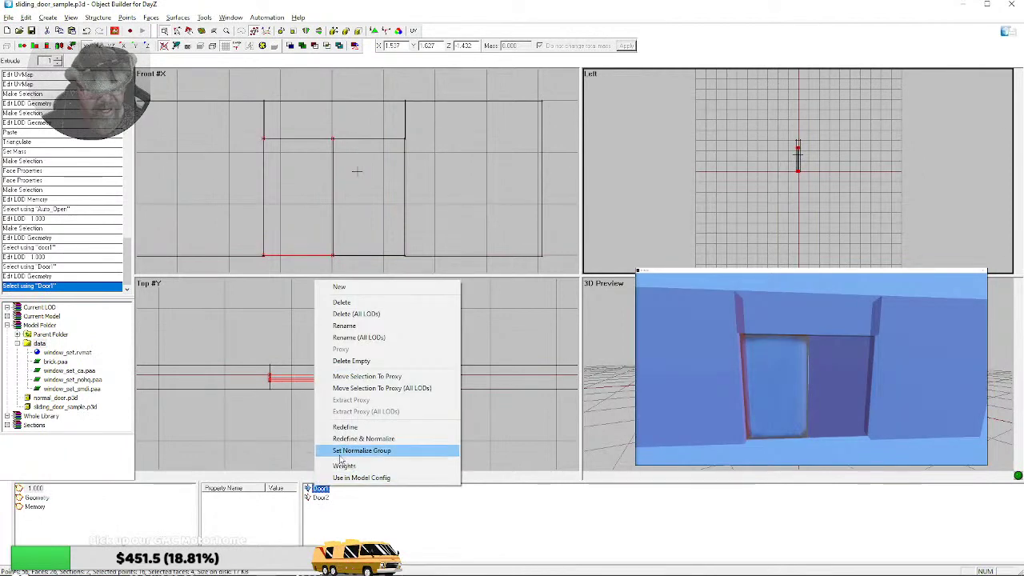
pyautogui.click(344, 325)
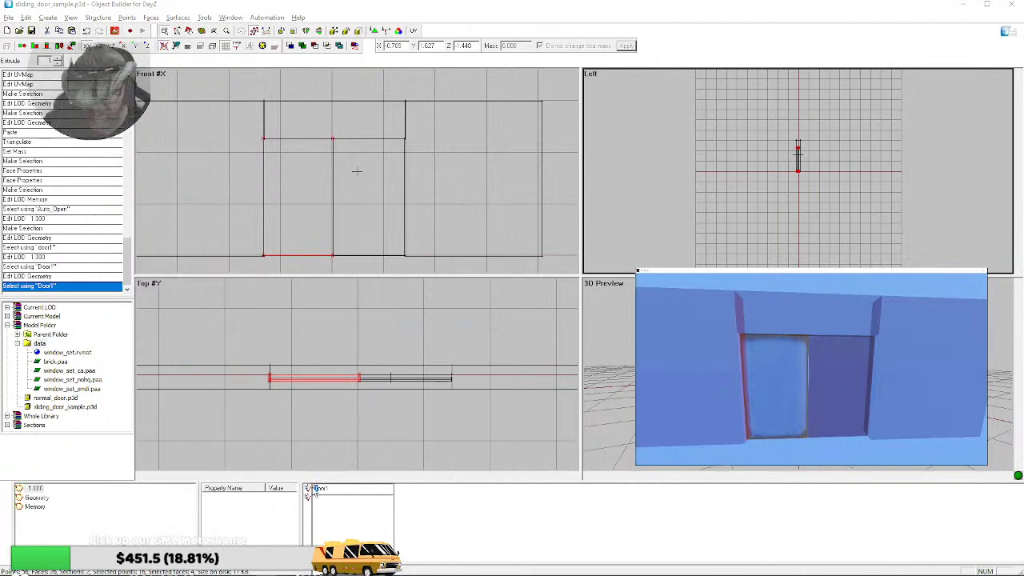
pyautogui.write('Door2')
pyautogui.click(426, 520)
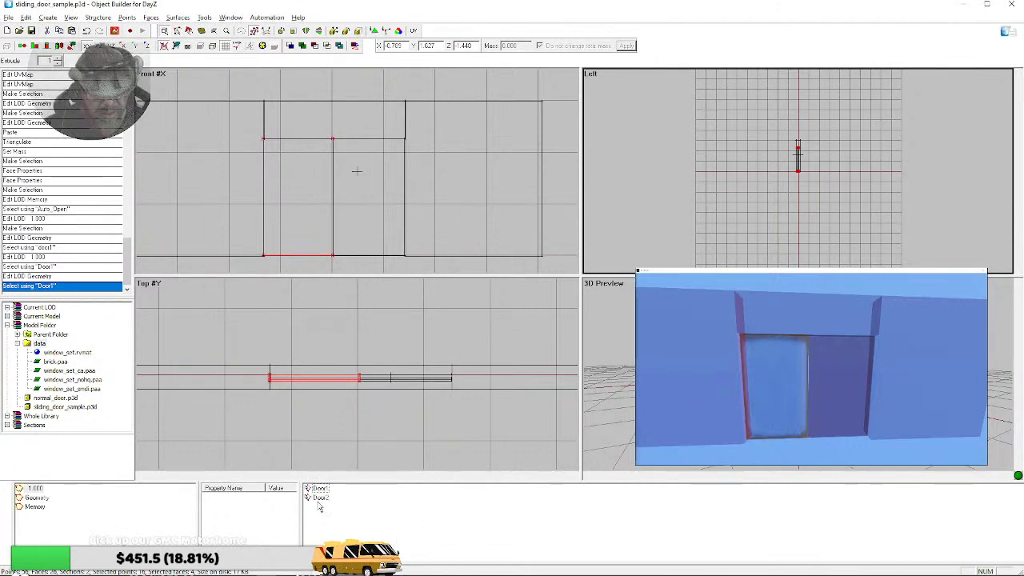
# - Rename the Door1 selection in the 1.000 LOD to lowercase door1
pyautogui.click(317, 488)
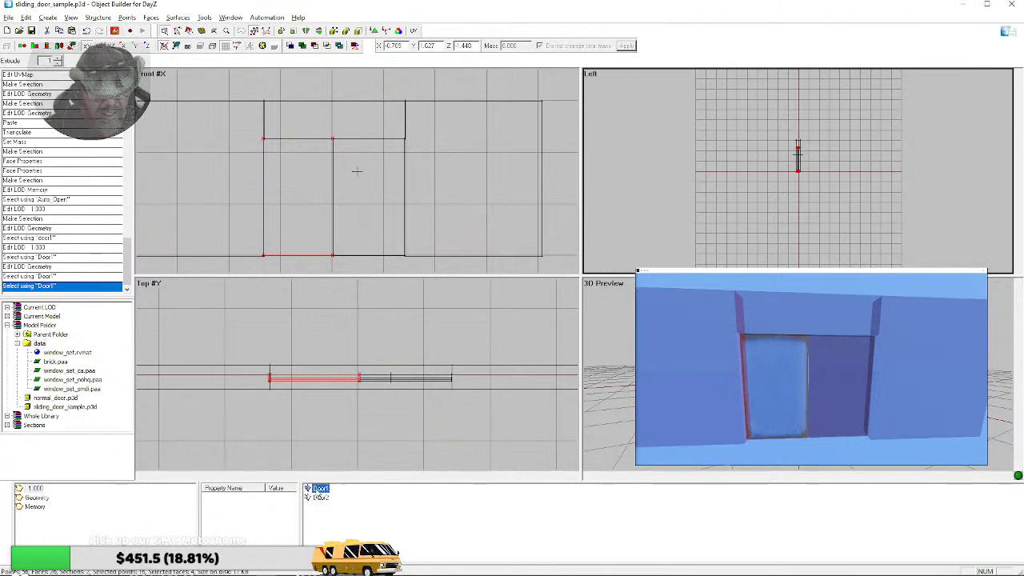
pyautogui.rightClick(317, 489)
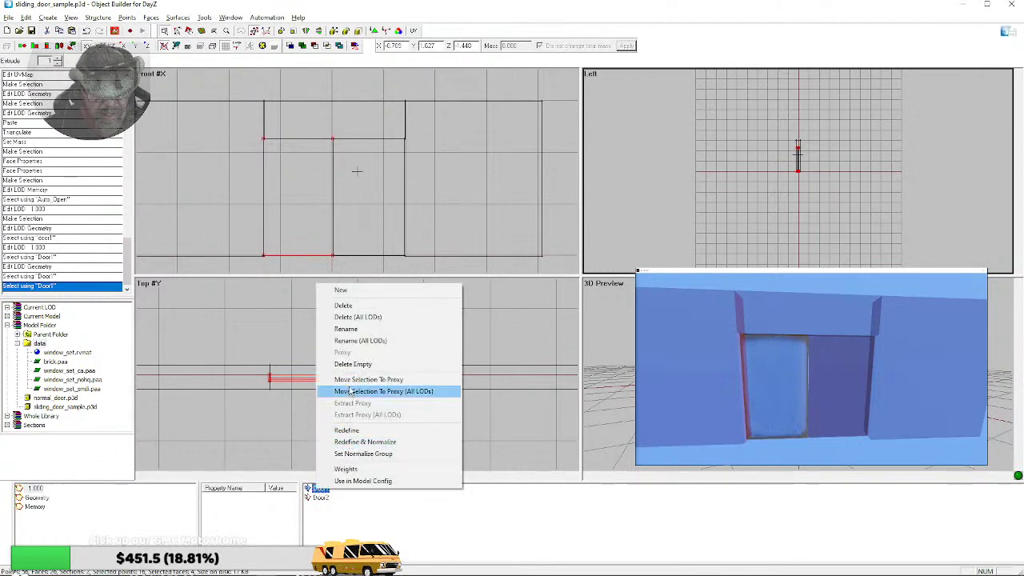
pyautogui.click(346, 329)
pyautogui.click(317, 489)
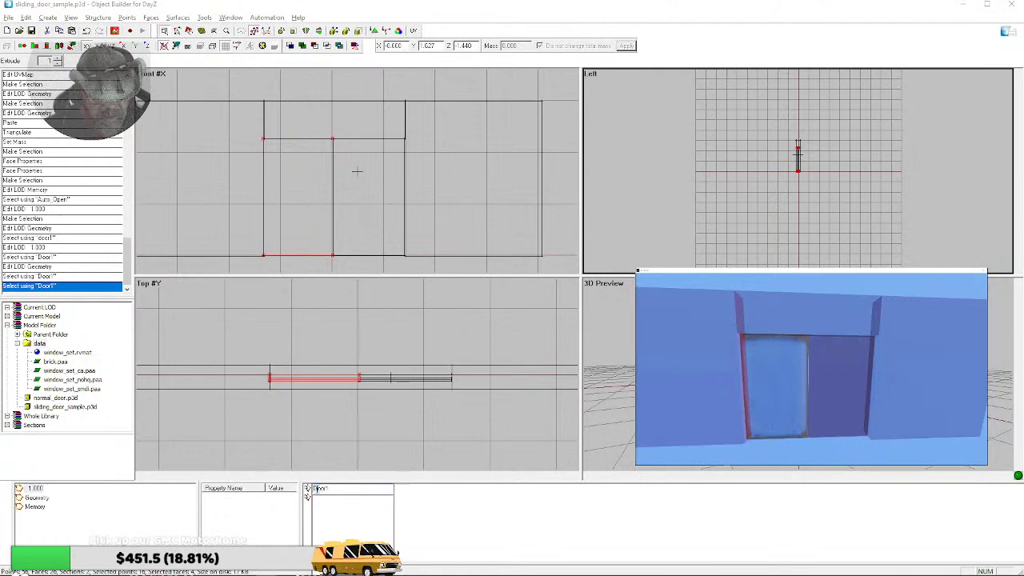
pyautogui.press('BackSpace')
pyautogui.write('d')
pyautogui.press('Return')
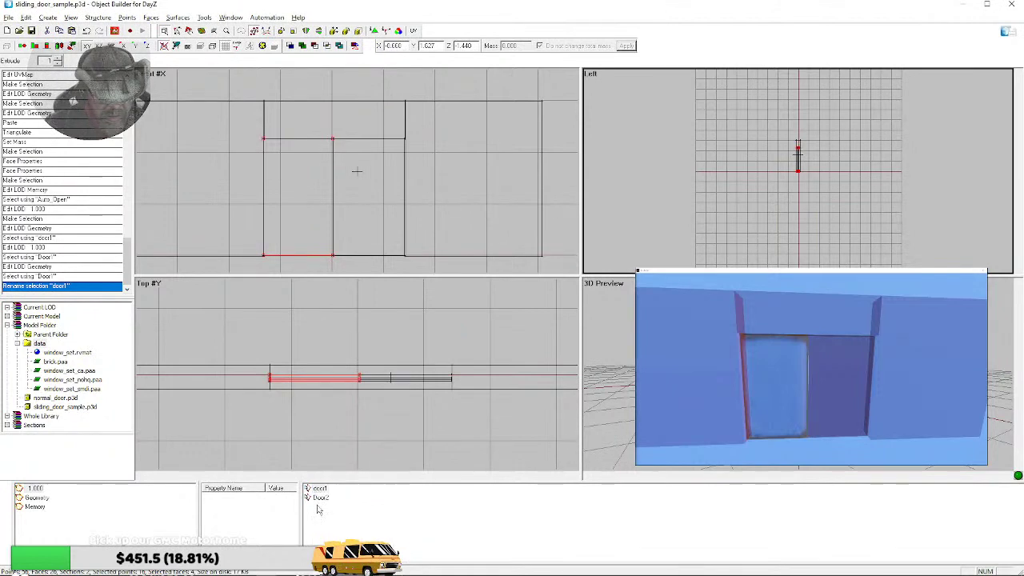
# - Rename the Door2 selection in the 1.000 LOD to lowercase door2
pyautogui.click(319, 499)
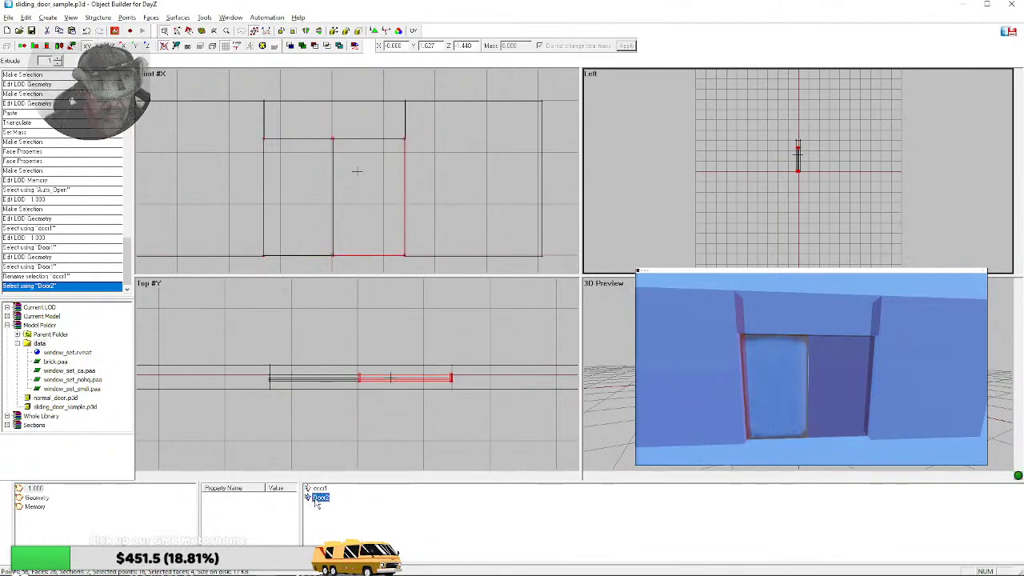
pyautogui.click(319, 498)
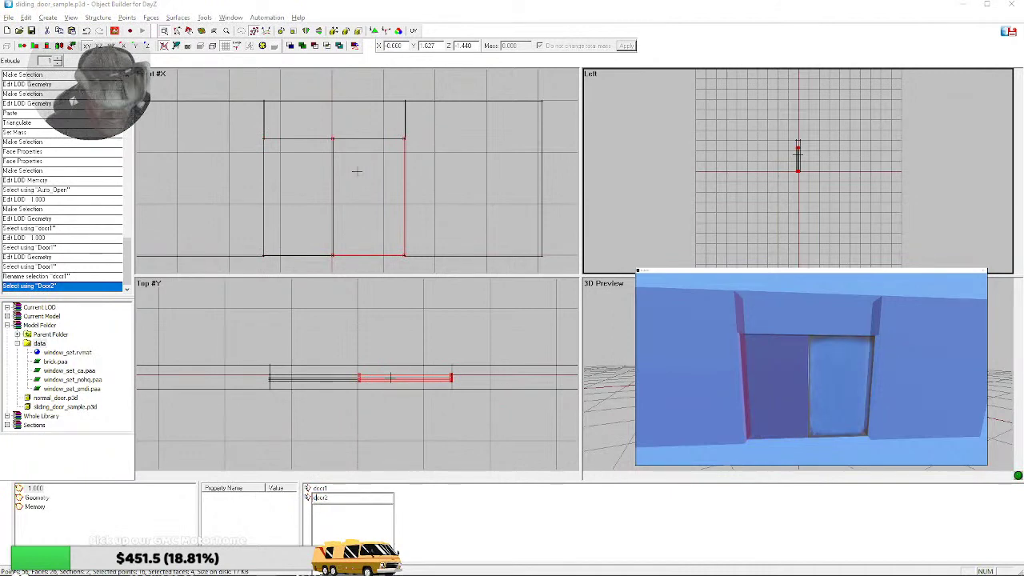
pyautogui.press('BackSpace')
pyautogui.write('d')
pyautogui.press('Return')
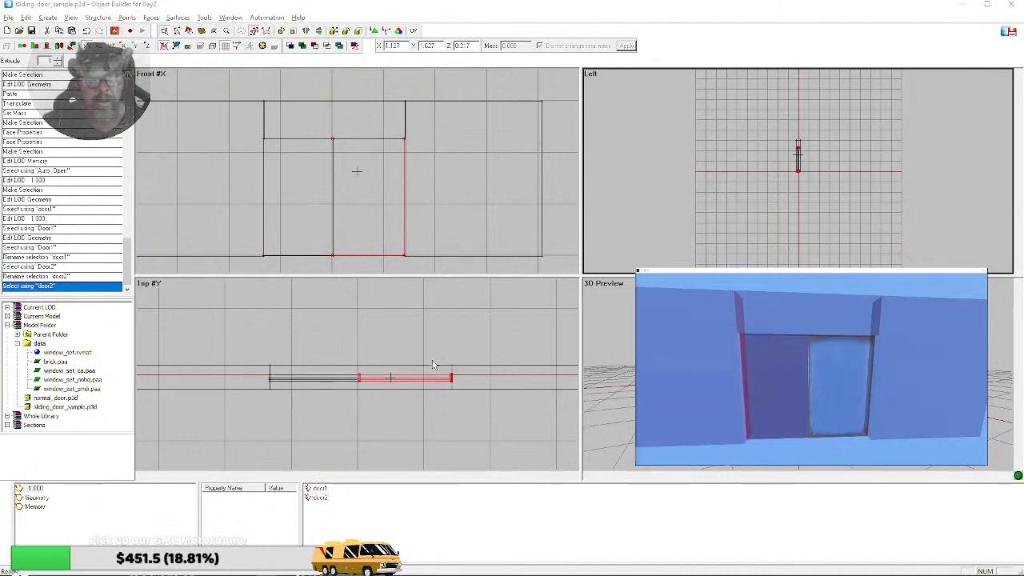
# - Open the tut_sliding_doors folder inside the tut folder on the P: drive in File Explorer
pyautogui.hotkey('alt', 'Tab')
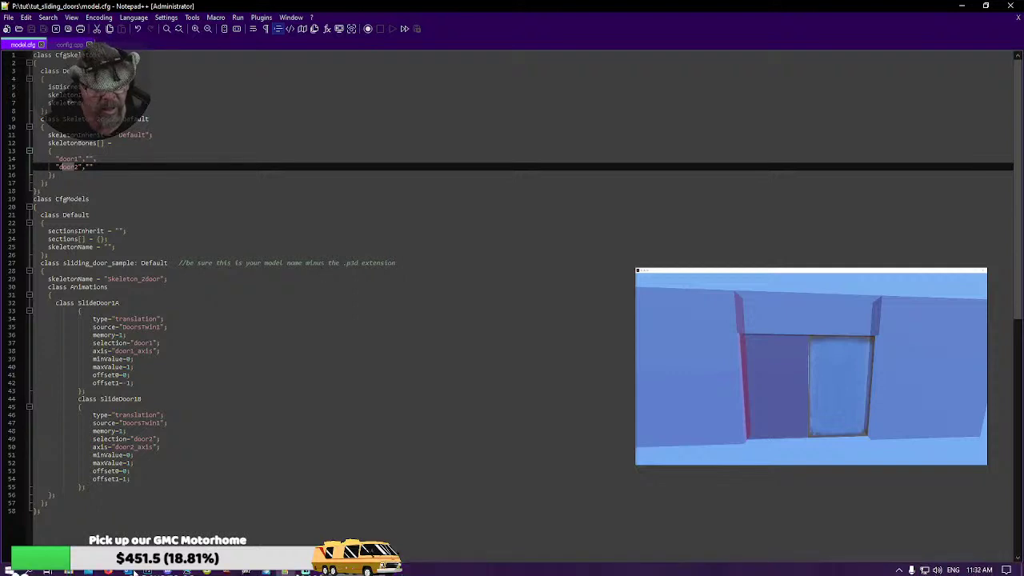
pyautogui.click(68, 572)
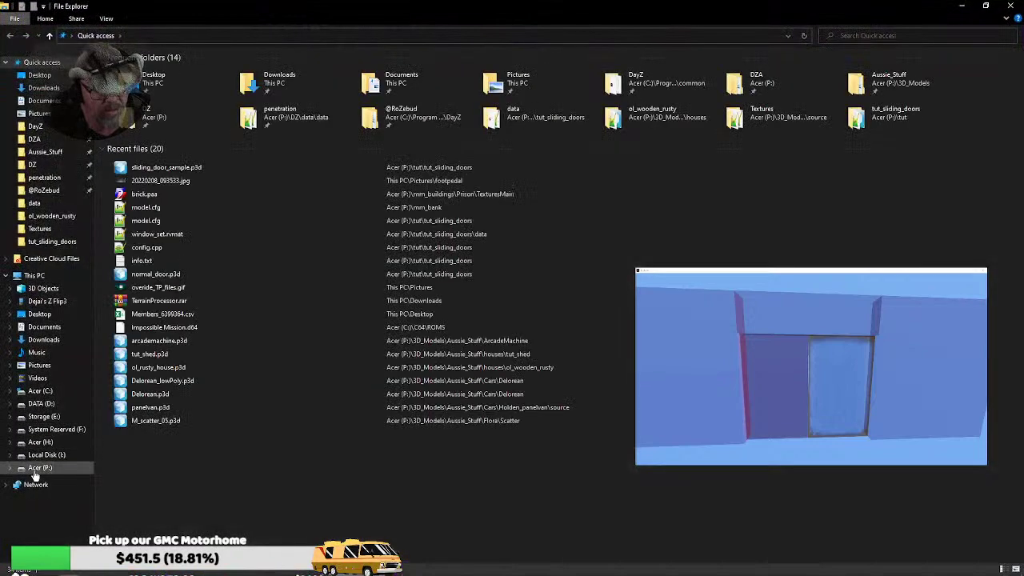
pyautogui.click(39, 468)
pyautogui.scroll(-7, 182, 392)
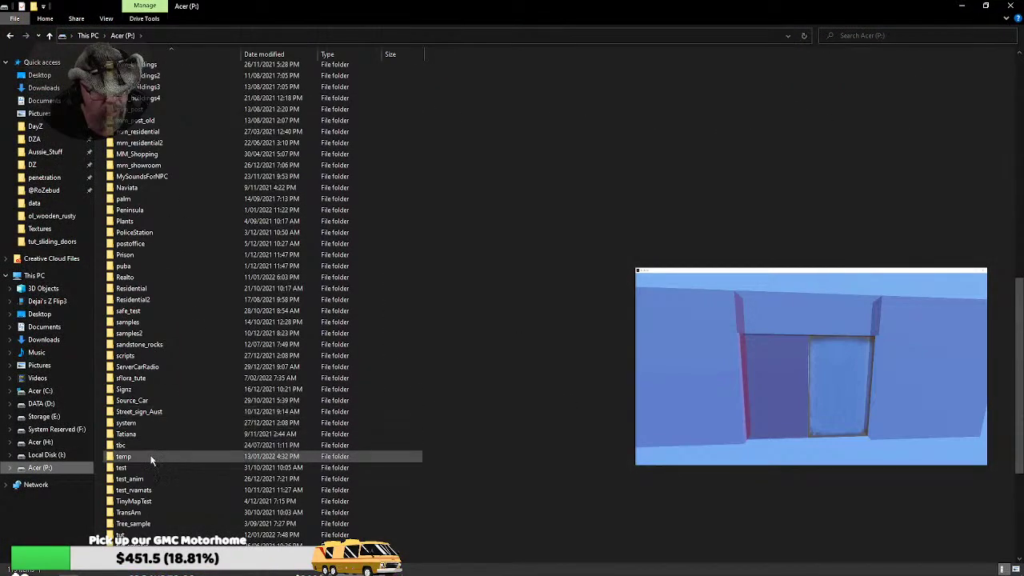
pyautogui.scroll(-1, 145, 500)
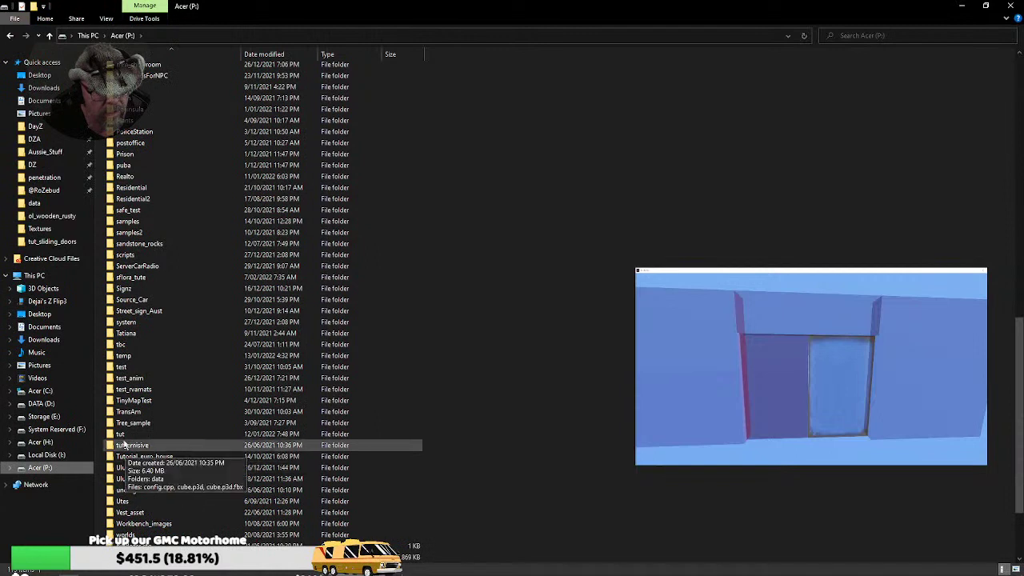
pyautogui.doubleClick(138, 436)
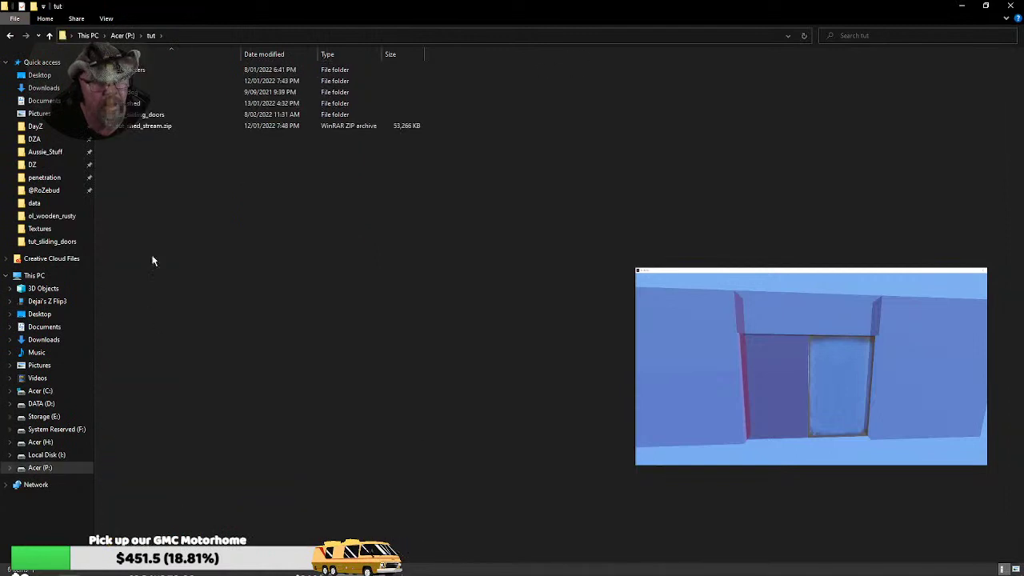
pyautogui.click(139, 117)
pyautogui.doubleClick(139, 117)
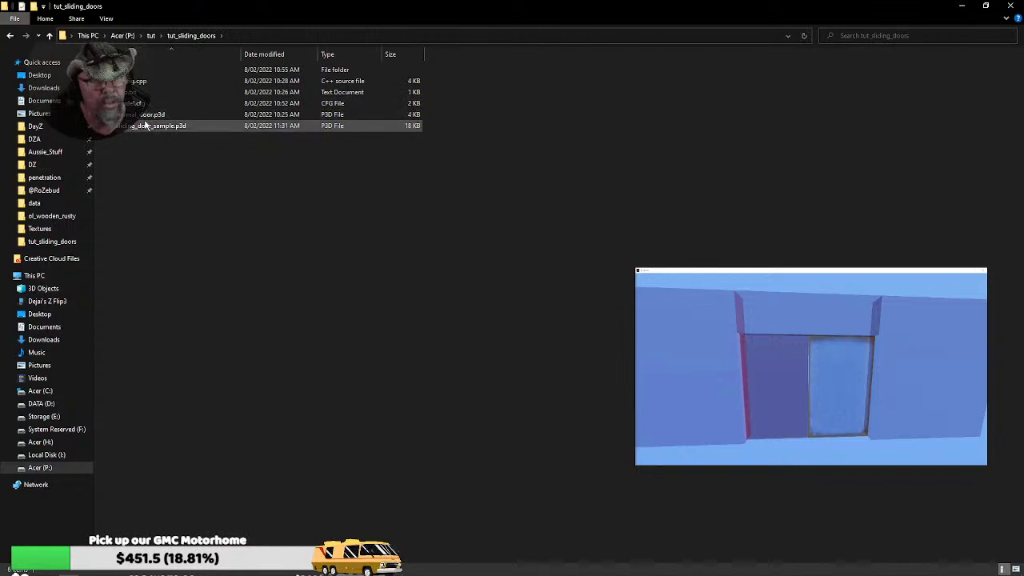
# - Copy the base name of sliding_door_sample.p3d without its extension and return to model.cfg in Notepad++
pyautogui.click(144, 126)
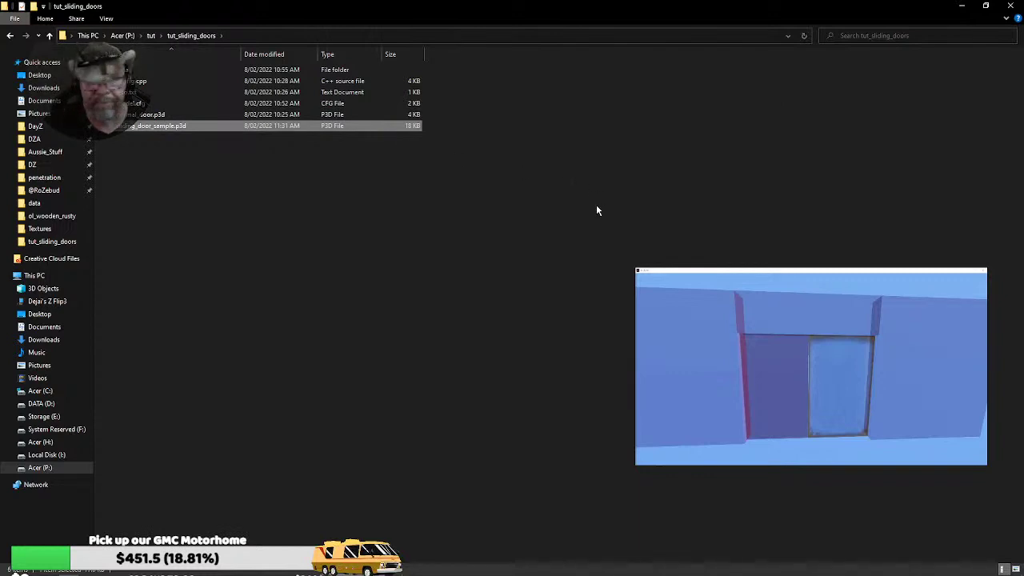
pyautogui.click(155, 128)
pyautogui.rightClick(146, 127)
pyautogui.click(172, 161)
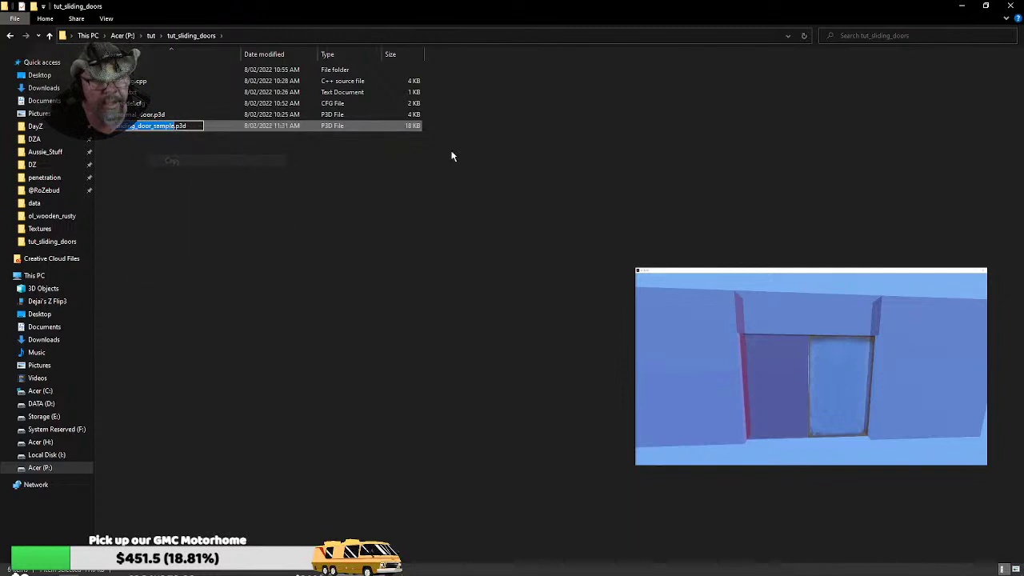
pyautogui.click(964, 8)
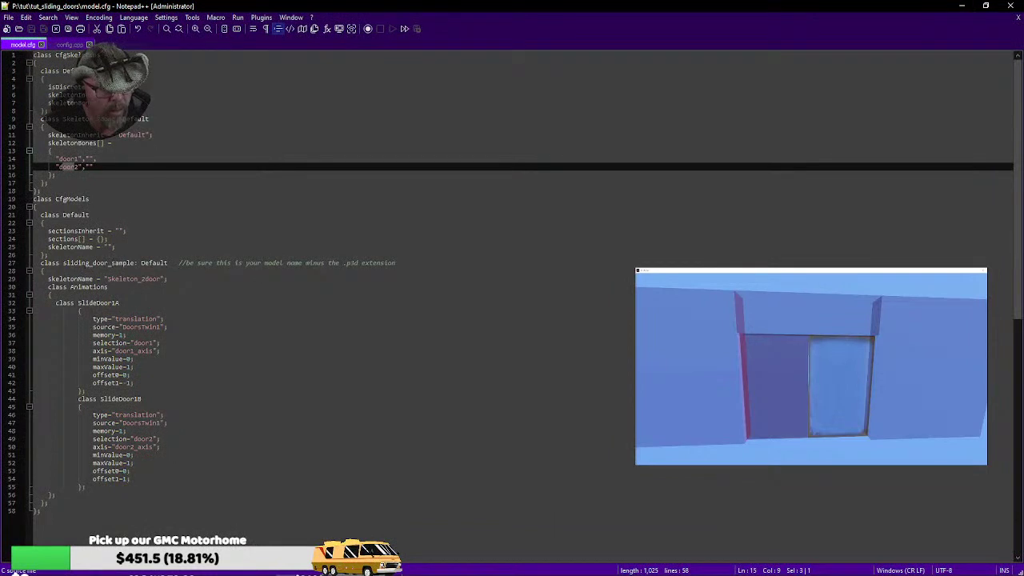
# - Examine the sliding_door_sample class name under CfgModels and where the Skeleton_2door skeleton name is used in model.cfg
pyautogui.moveTo(135, 263); pyautogui.dragTo(63, 262)
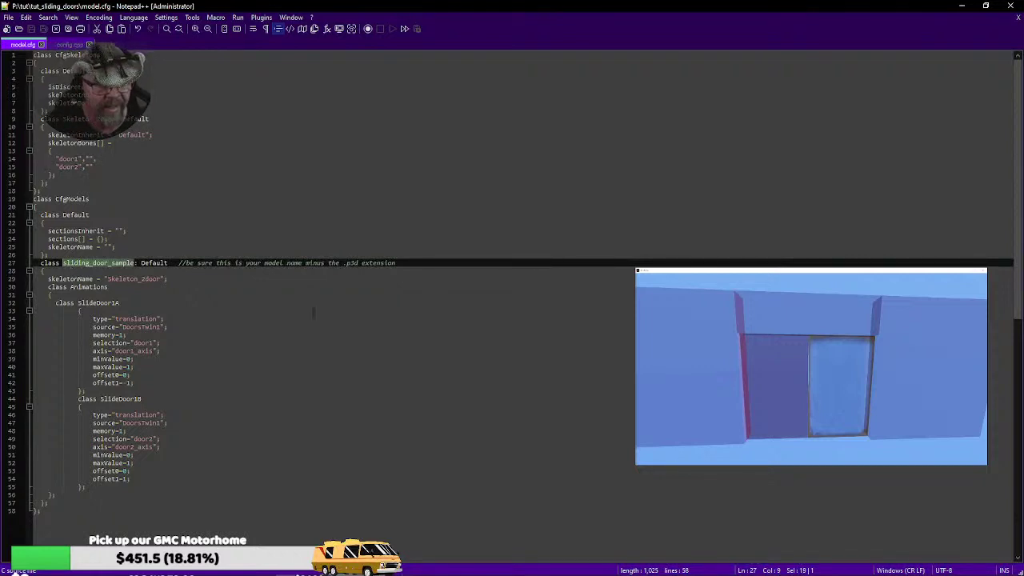
pyautogui.click(240, 286)
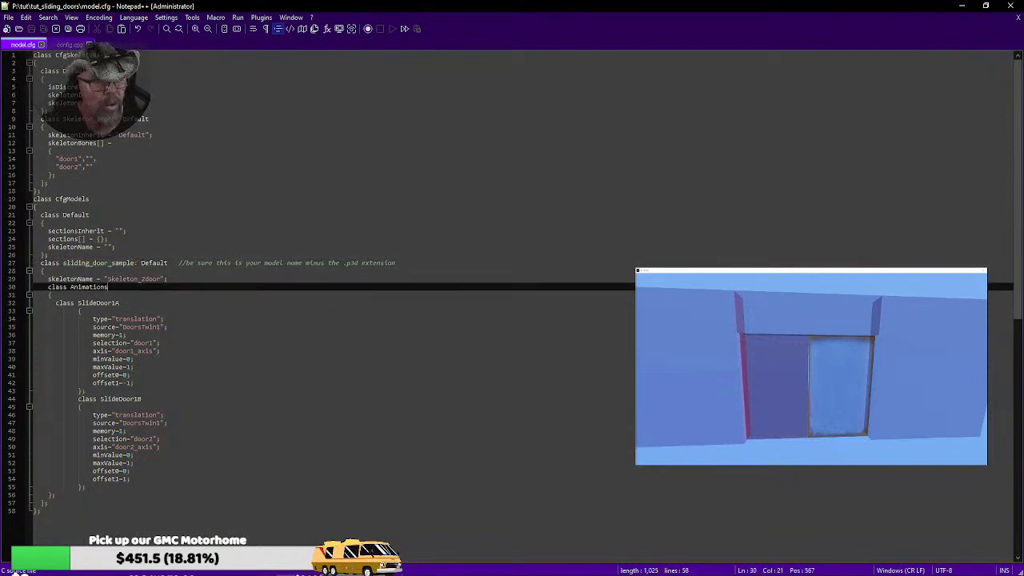
pyautogui.doubleClick(88, 118)
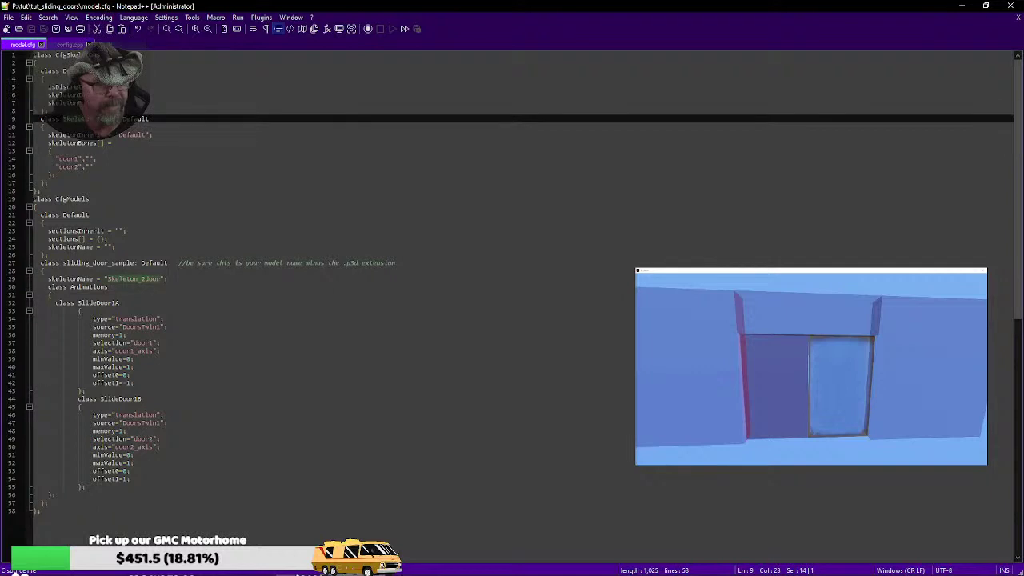
# - Compare the animation type of the Door1 class on the DayZ Doors on buildings wiki page with SlideDoor1A's type in model.cfg
pyautogui.click(144, 295)
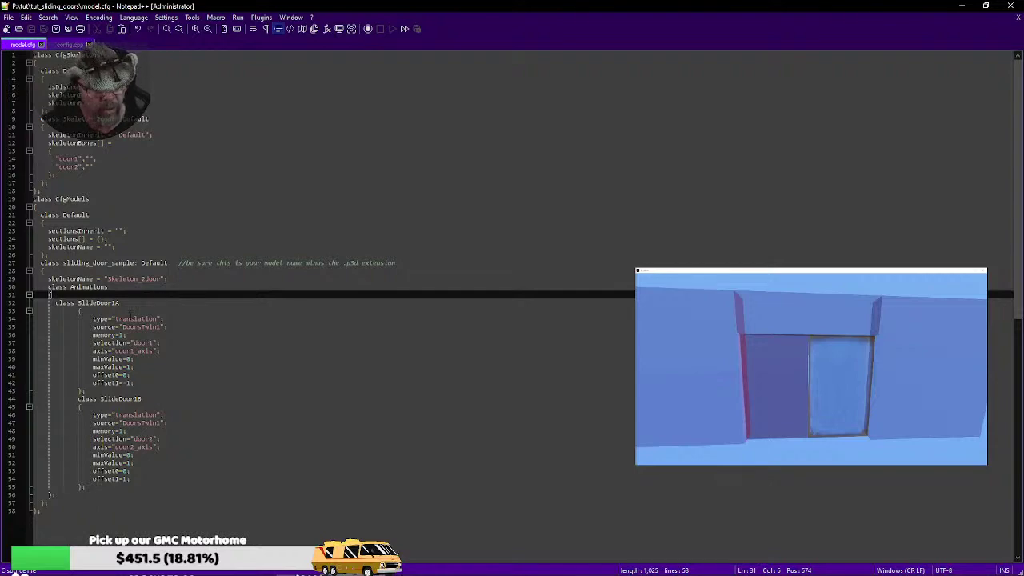
pyautogui.click(128, 571)
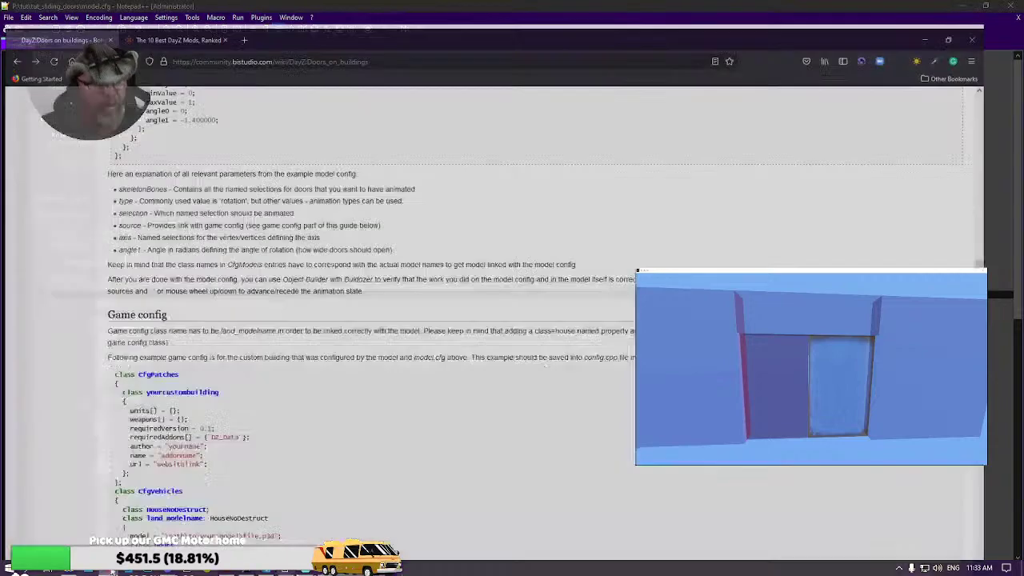
pyautogui.scroll(6, 143, 98)
pyautogui.scroll(-2, 224, 244)
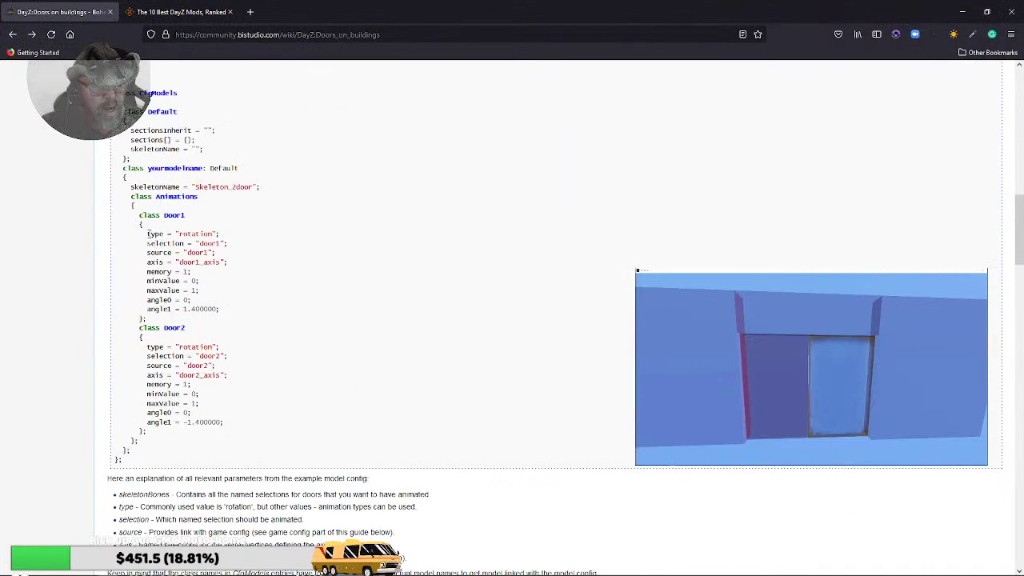
pyautogui.moveTo(148, 233); pyautogui.dragTo(221, 233)
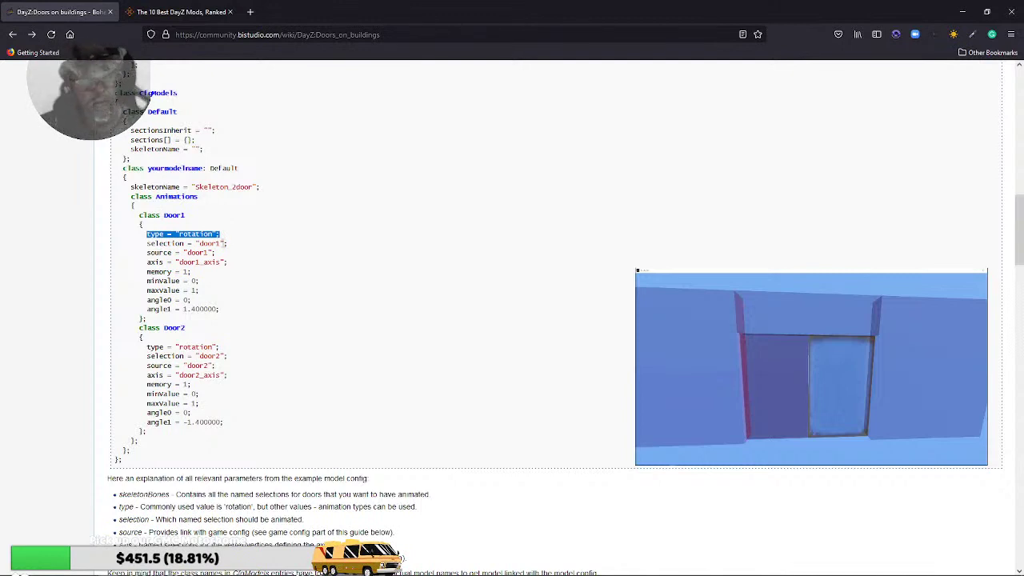
pyautogui.hotkey('alt', 'Tab')
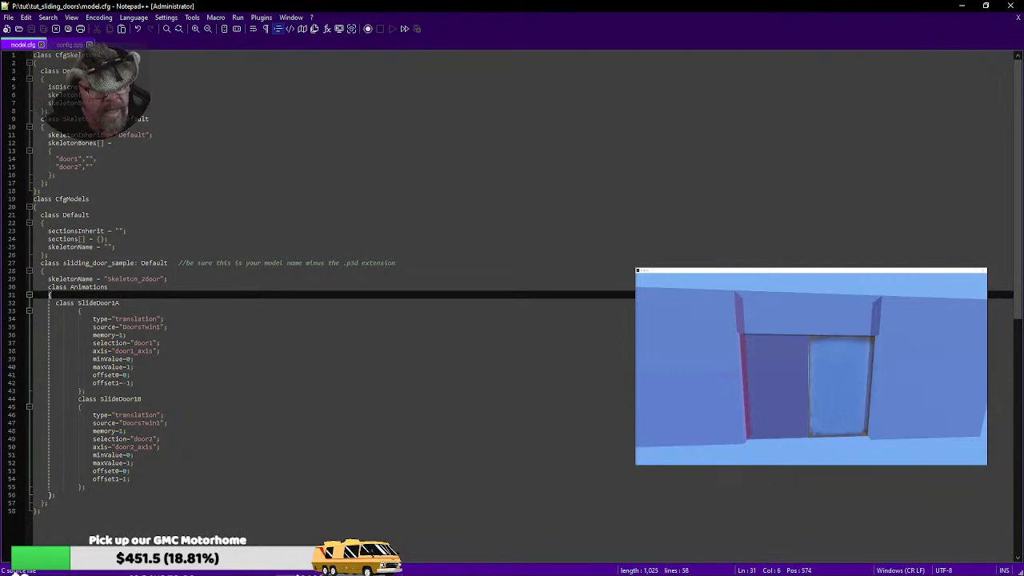
pyautogui.moveTo(122, 327); pyautogui.dragTo(155, 319)
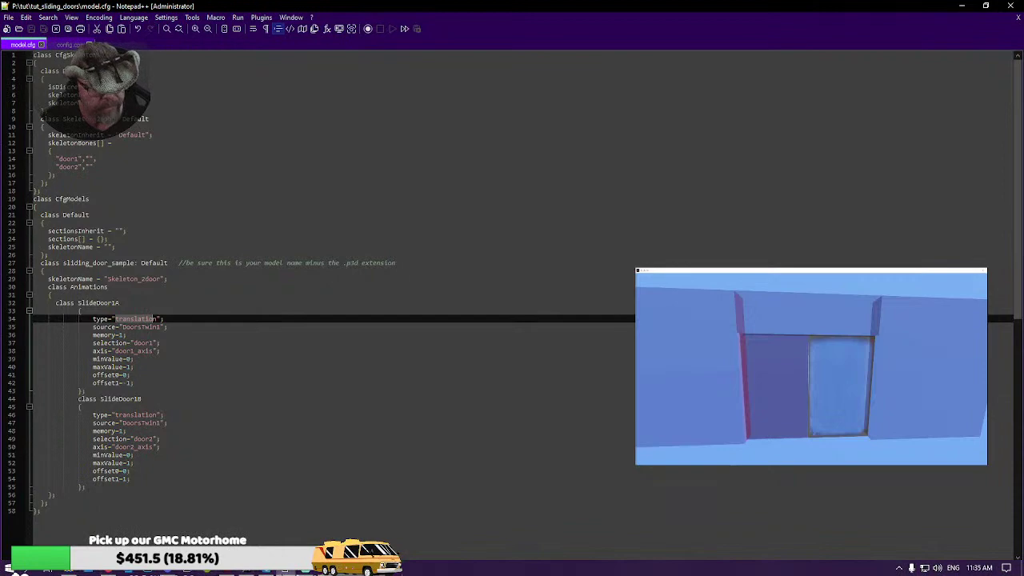
pyautogui.click(291, 572)
pyautogui.scroll(1, 202, 317)
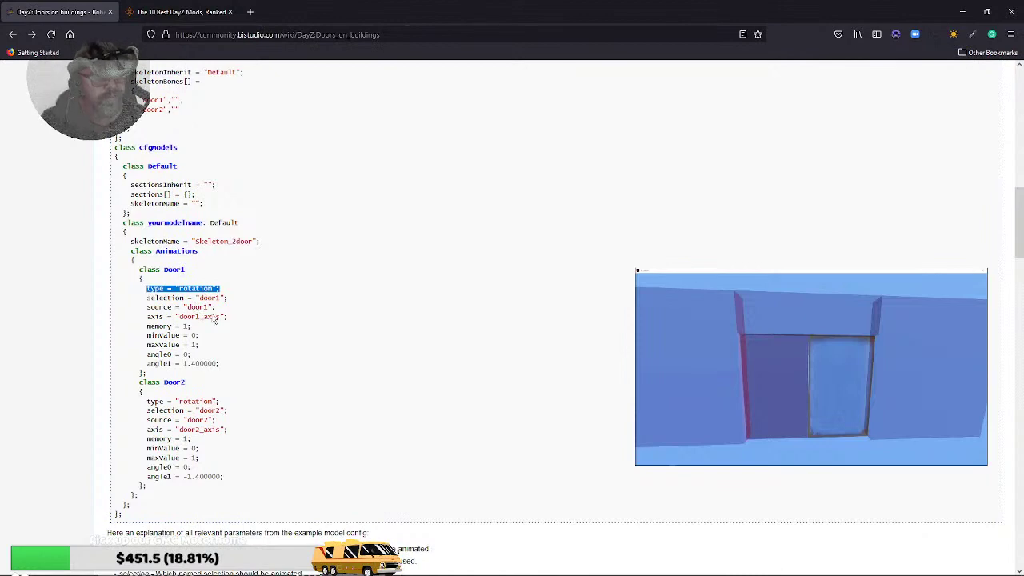
pyautogui.hotkey('alt', 'Tab')
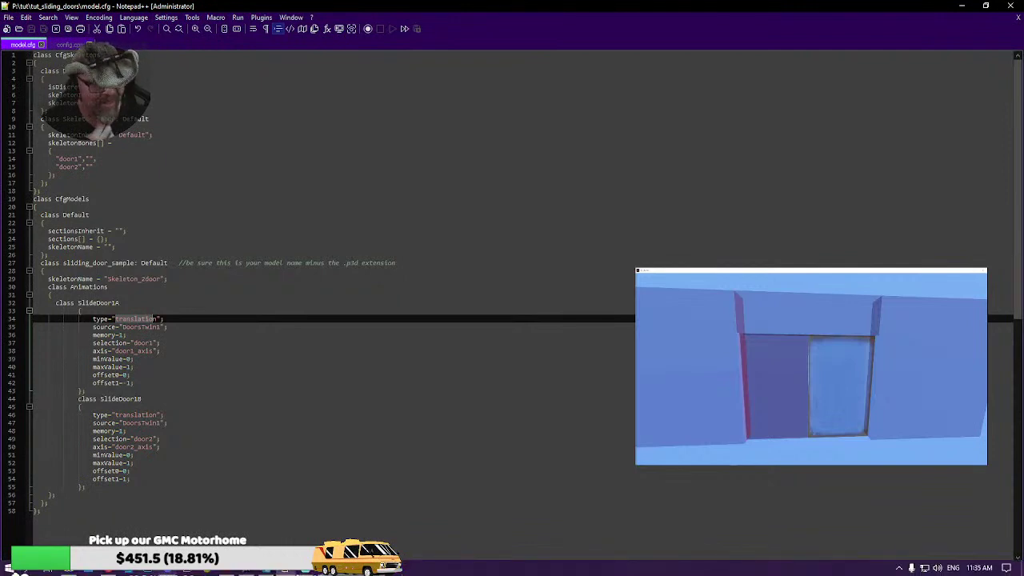
# - Switch to Object Builder and examine the doorsTwin1 selection in the Geometry LOD and the selections of the 1.000 LOD
pyautogui.click(267, 573)
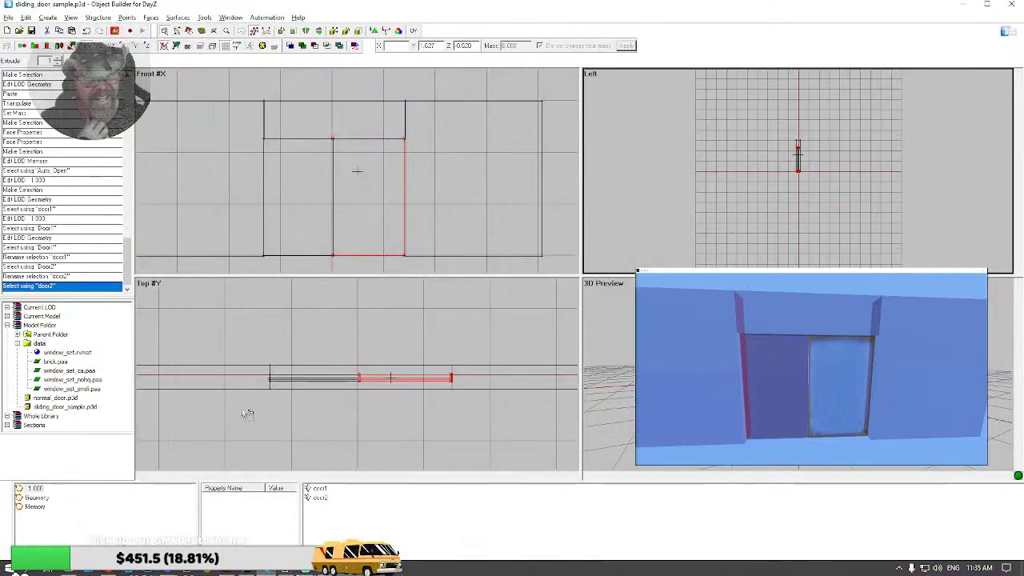
pyautogui.click(37, 497)
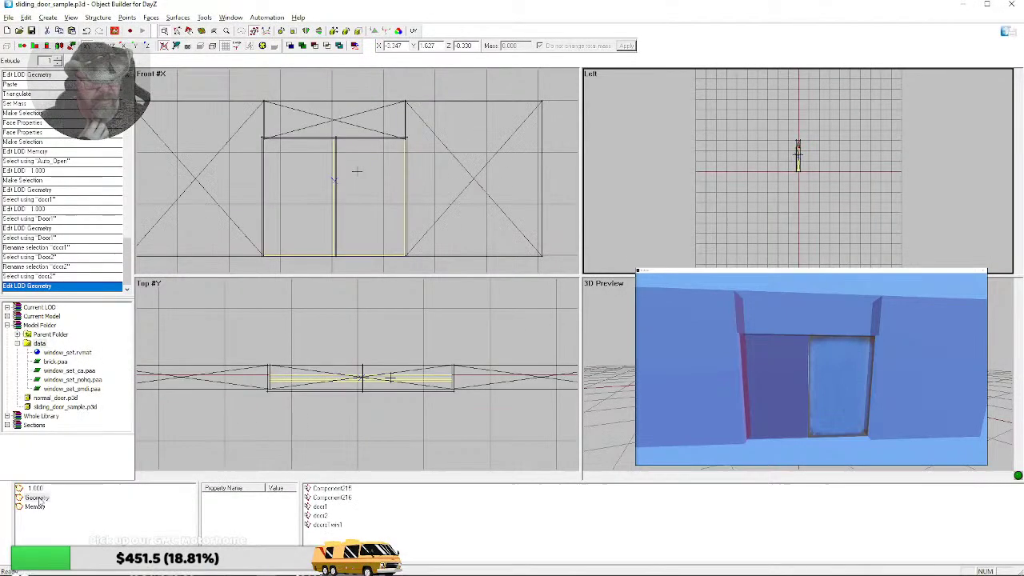
pyautogui.click(326, 525)
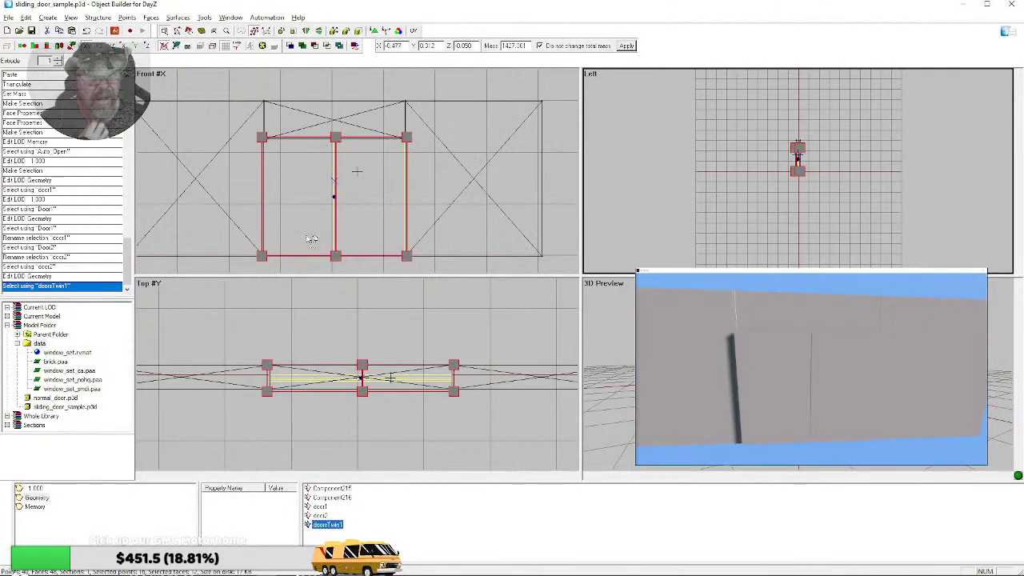
pyautogui.click(37, 489)
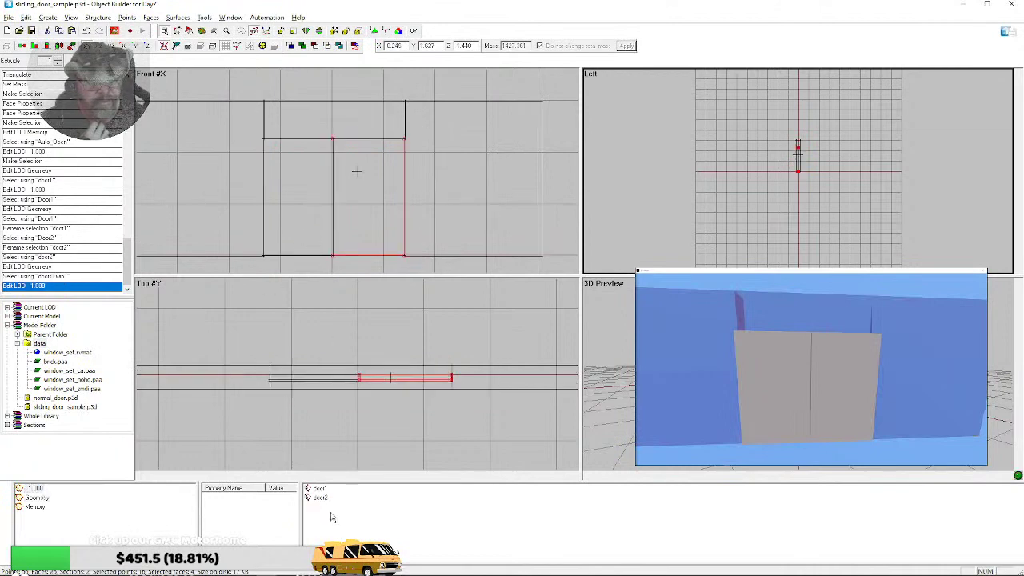
# - Examine which points the doorsTwin1, door1 and door2 selections contain in the Memory LOD
pyautogui.click(35, 507)
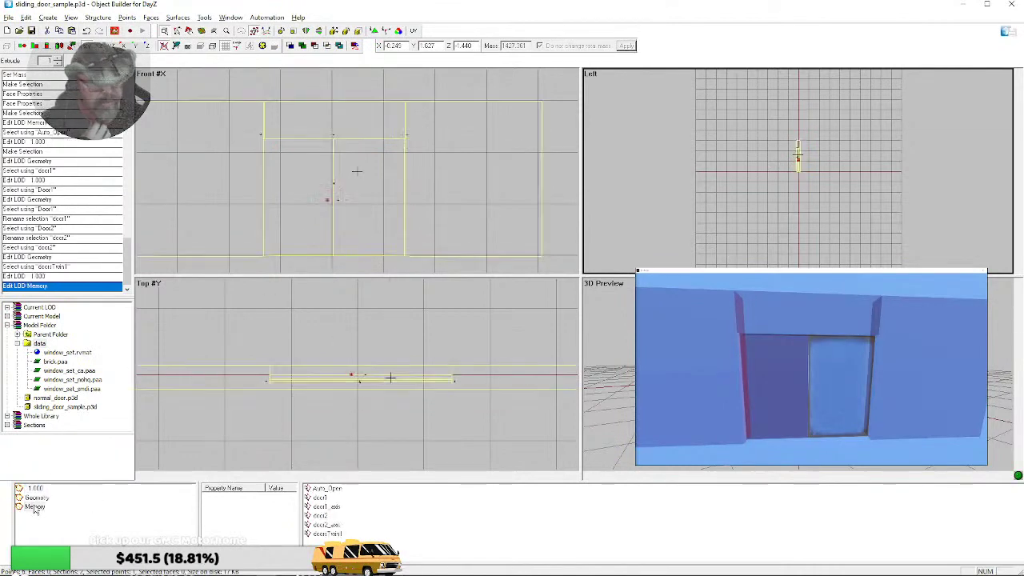
pyautogui.click(328, 534)
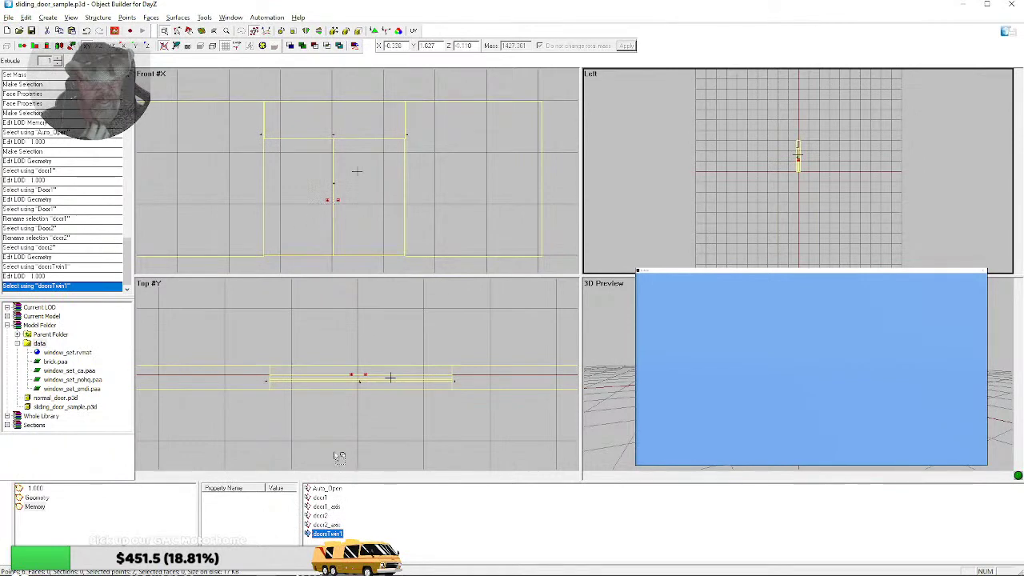
pyautogui.click(320, 498)
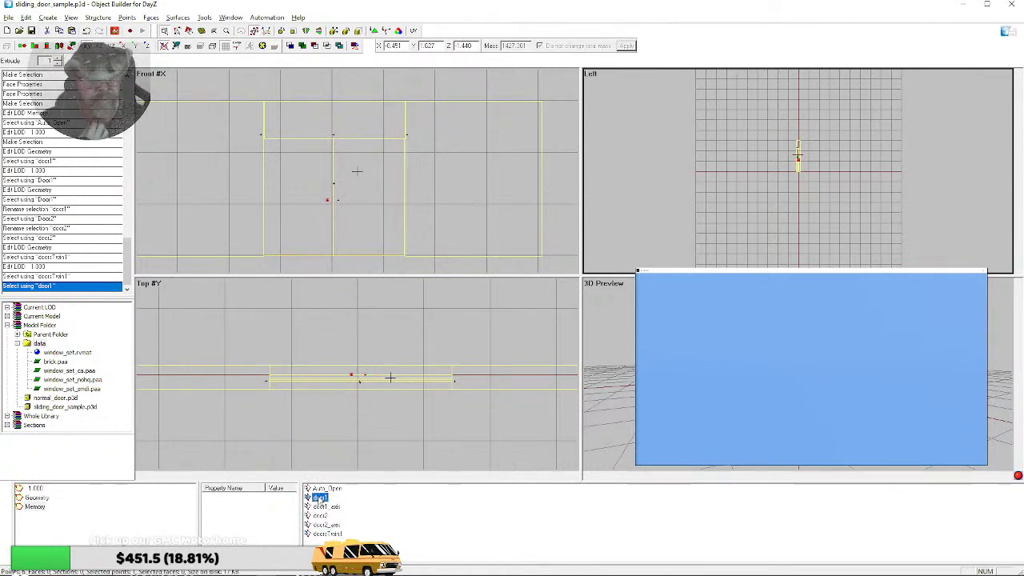
pyautogui.click(320, 516)
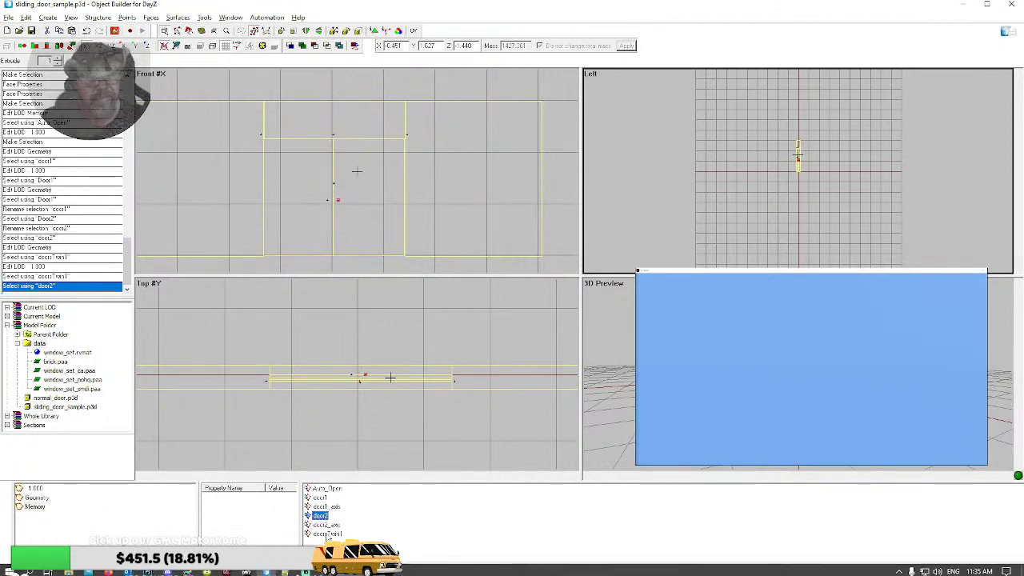
pyautogui.click(327, 534)
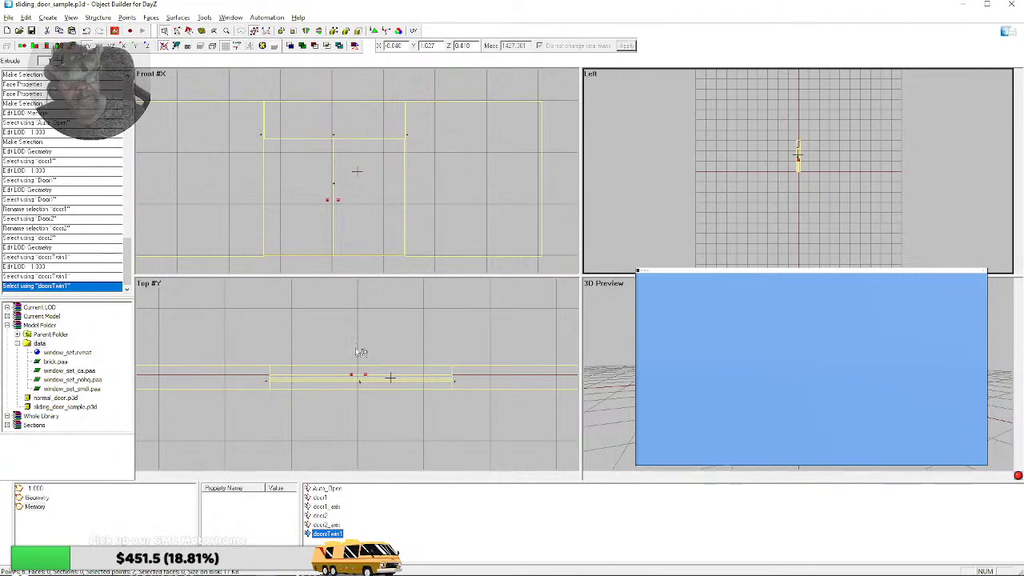
# - Inspect the door1_axis points in the Memory LOD against the axis entry of SlideDoor1A in model.cfg
pyautogui.hotkey('alt', 'Tab')
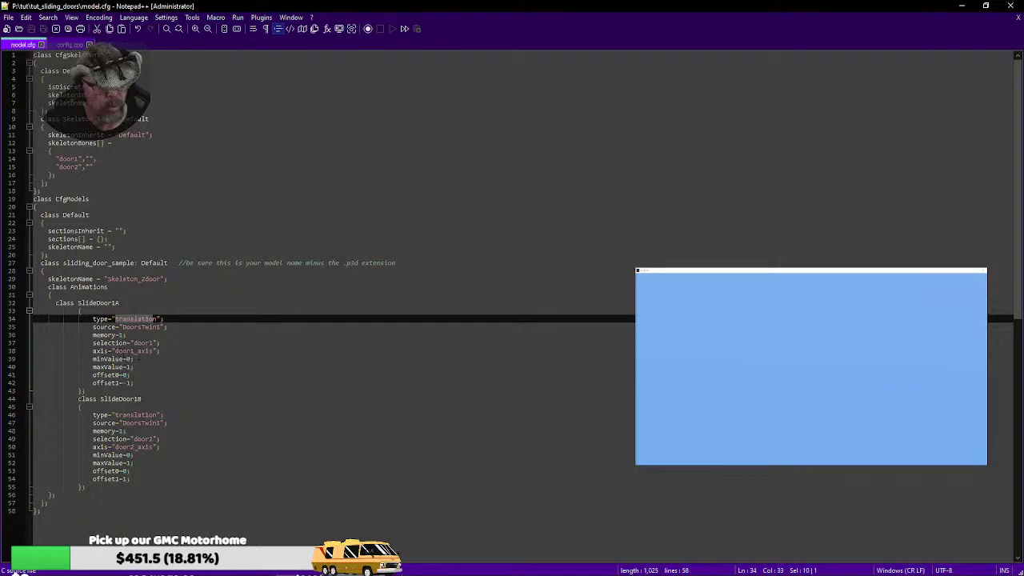
pyautogui.hotkey('alt', 'Tab')
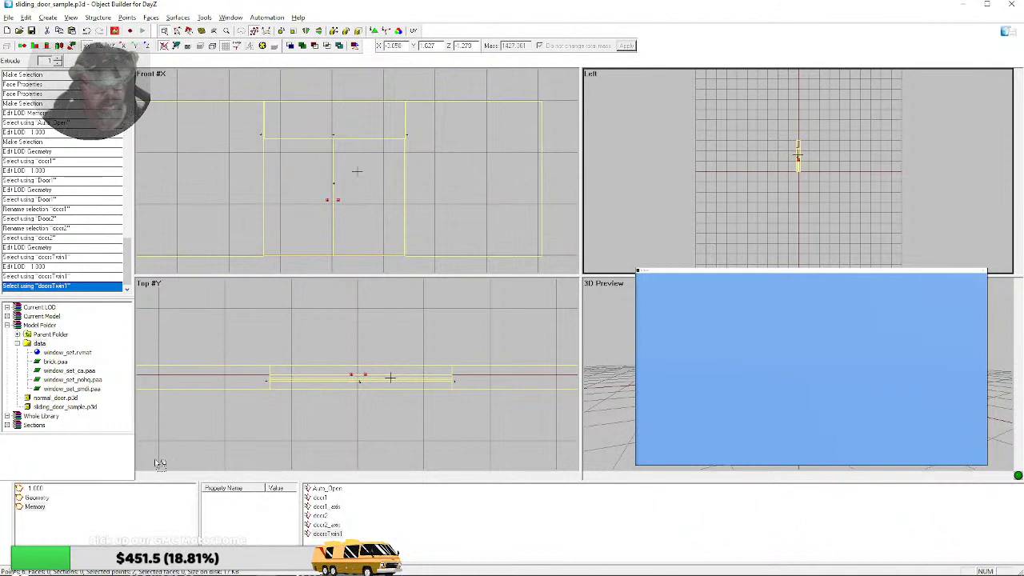
pyautogui.click(322, 506)
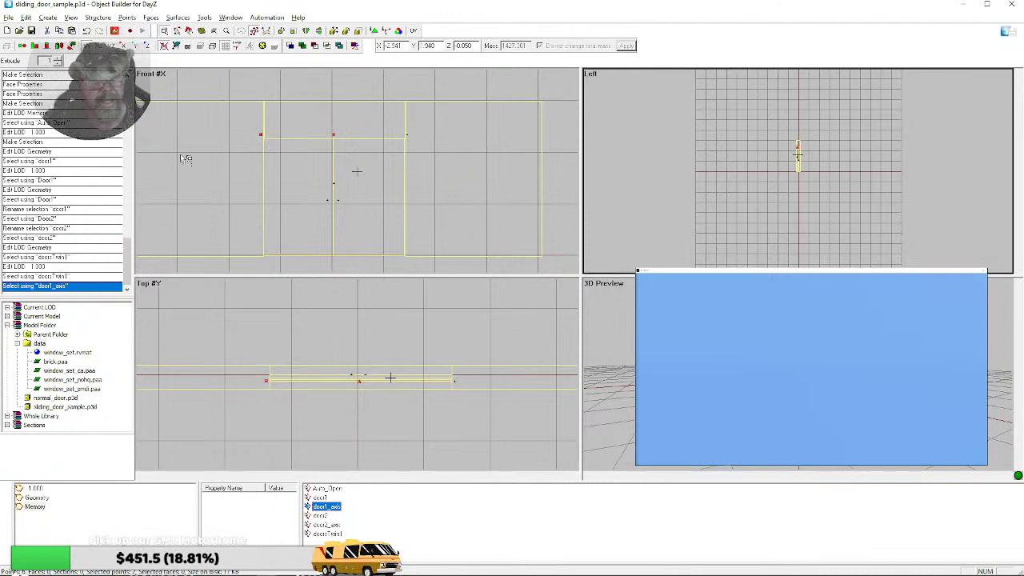
pyautogui.hotkey('alt', 'Tab')
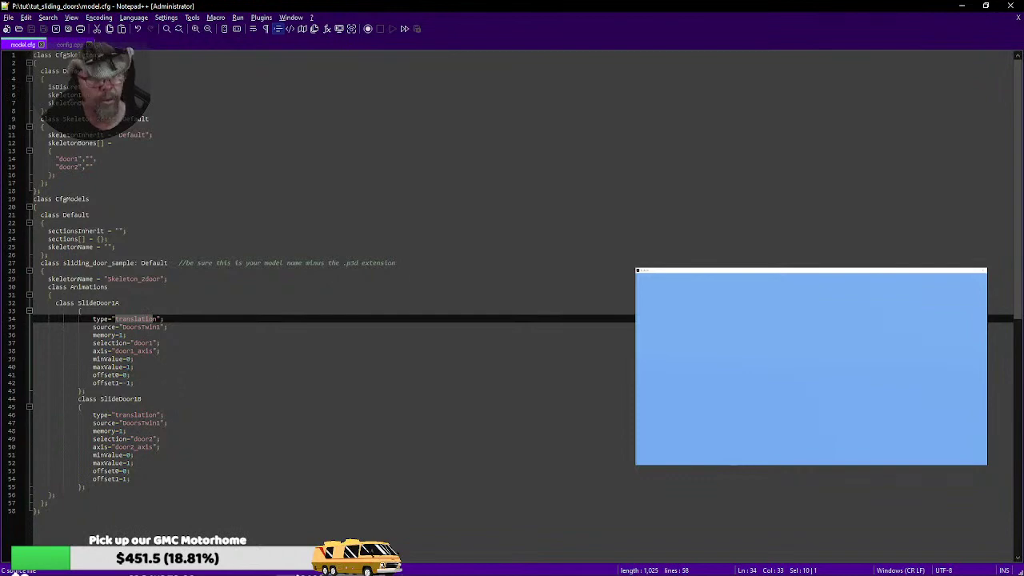
pyautogui.hotkey('alt', 'Tab')
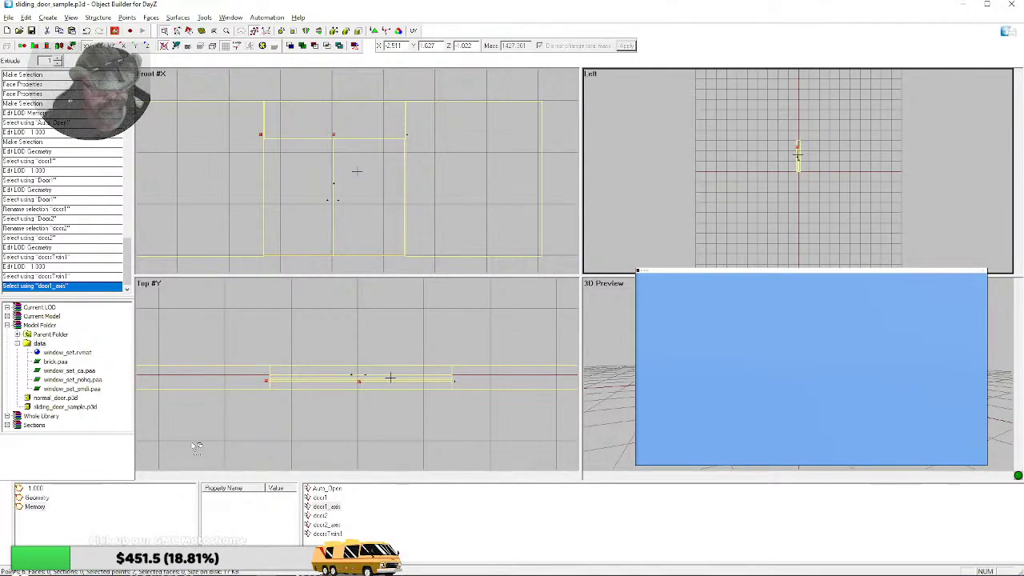
# - Examine the angle0 parameter of the Door1 class on the wiki page and return to Object Builder
pyautogui.moveTo(160, 573)
pyautogui.click(114, 573)
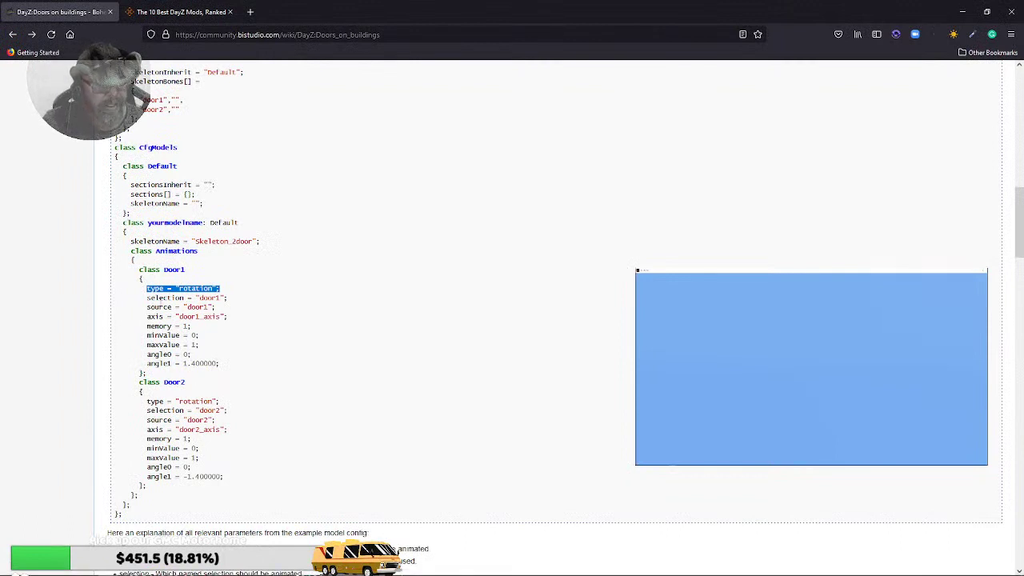
pyautogui.moveTo(147, 354); pyautogui.dragTo(173, 354)
pyautogui.doubleClick(186, 354)
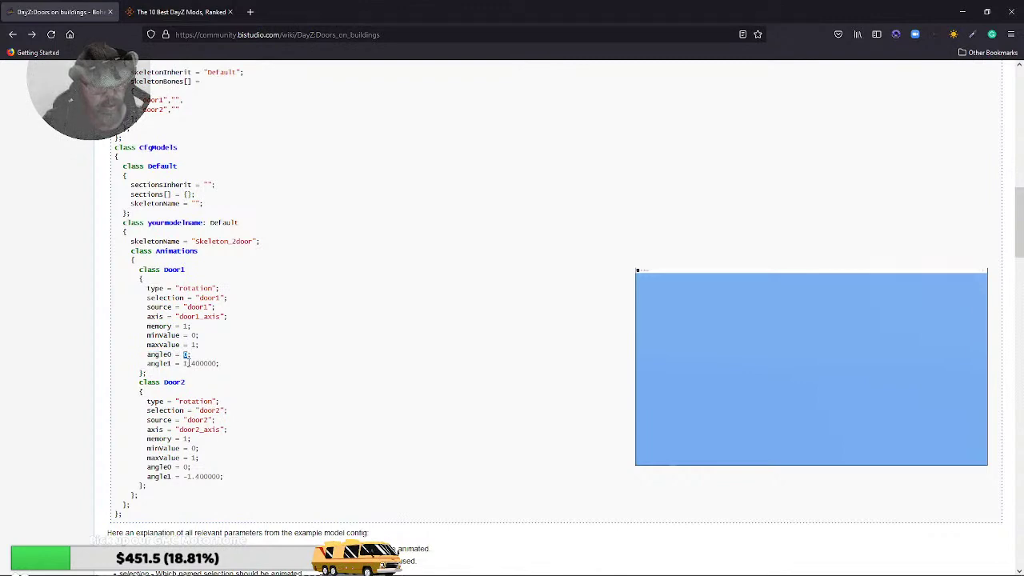
pyautogui.hotkey('alt', 'Tab')
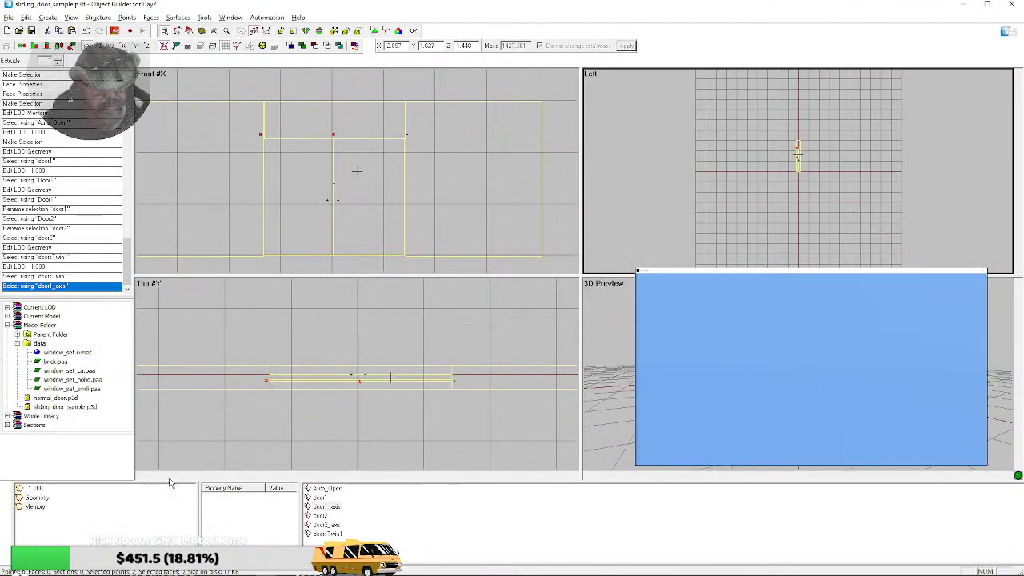
# - Select the door1_axis points and examine the offset0 and offset1 entries of SlideDoor1A in model.cfg
pyautogui.click(325, 506)
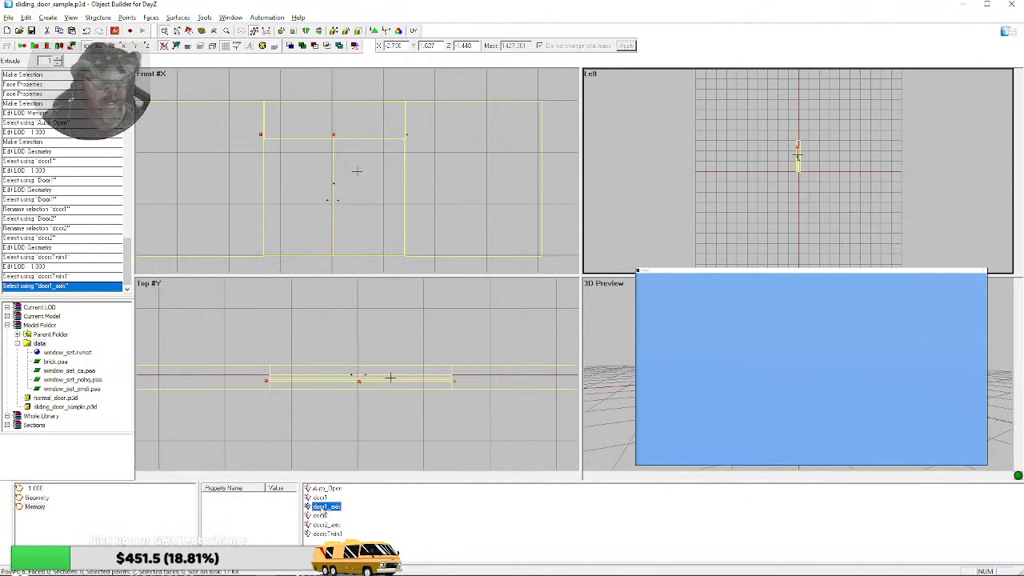
pyautogui.moveTo(88, 573)
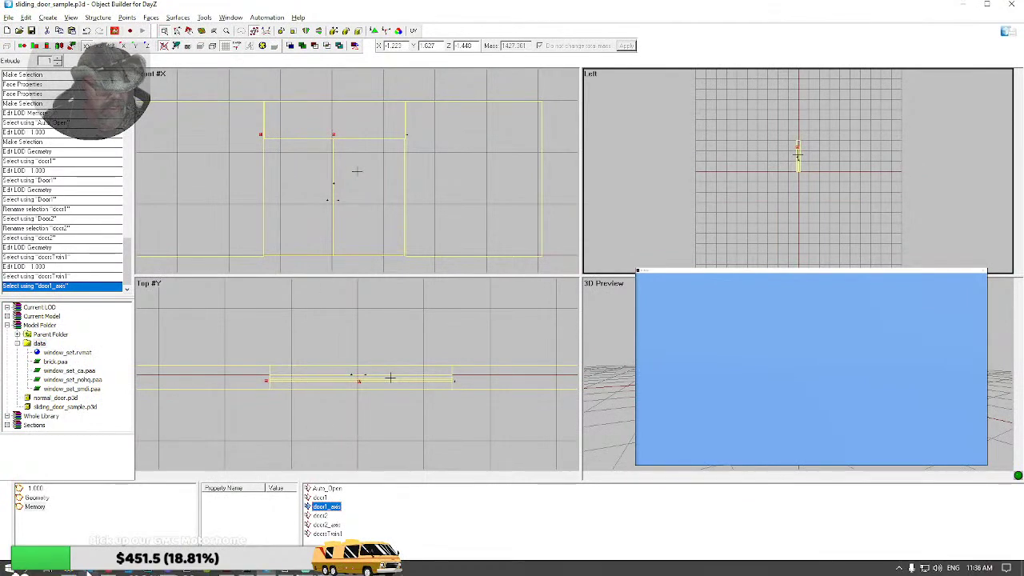
pyautogui.click(272, 573)
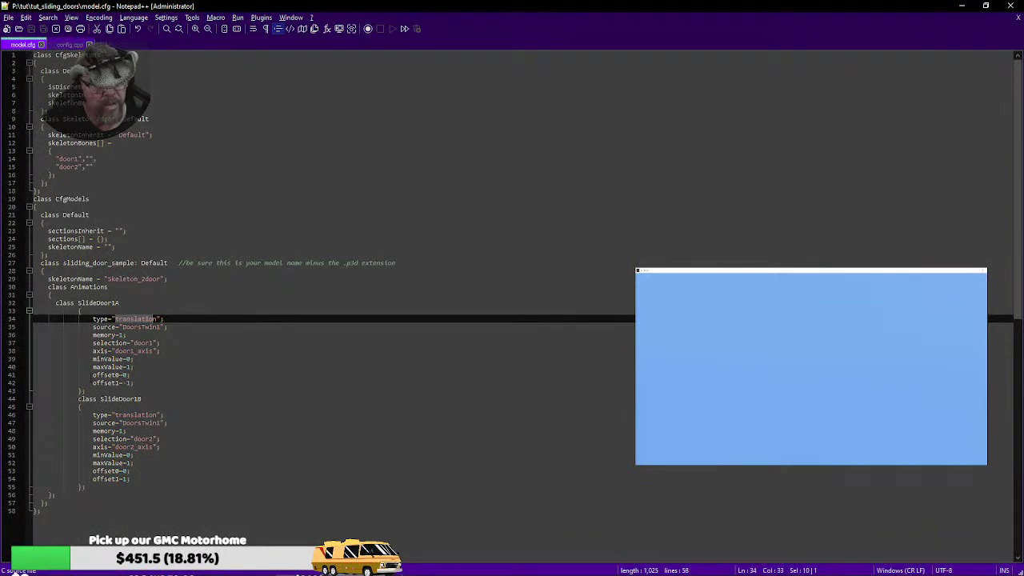
pyautogui.moveTo(90, 374); pyautogui.dragTo(130, 383)
pyautogui.click(126, 376)
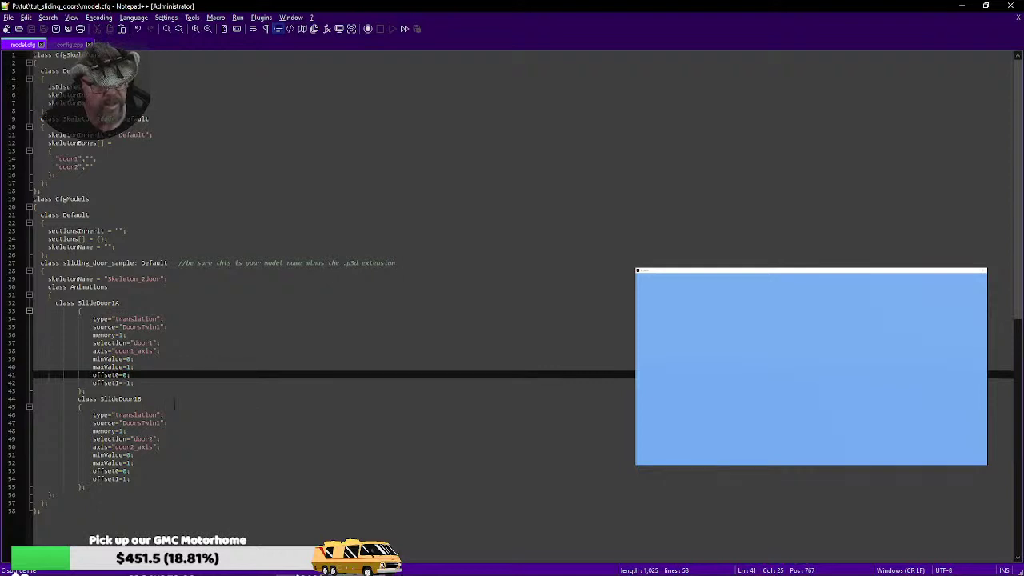
# - View the doors in the Geometry LOD in Object Builder and compare them with the SlideDoor classes in model.cfg
pyautogui.moveTo(160, 572)
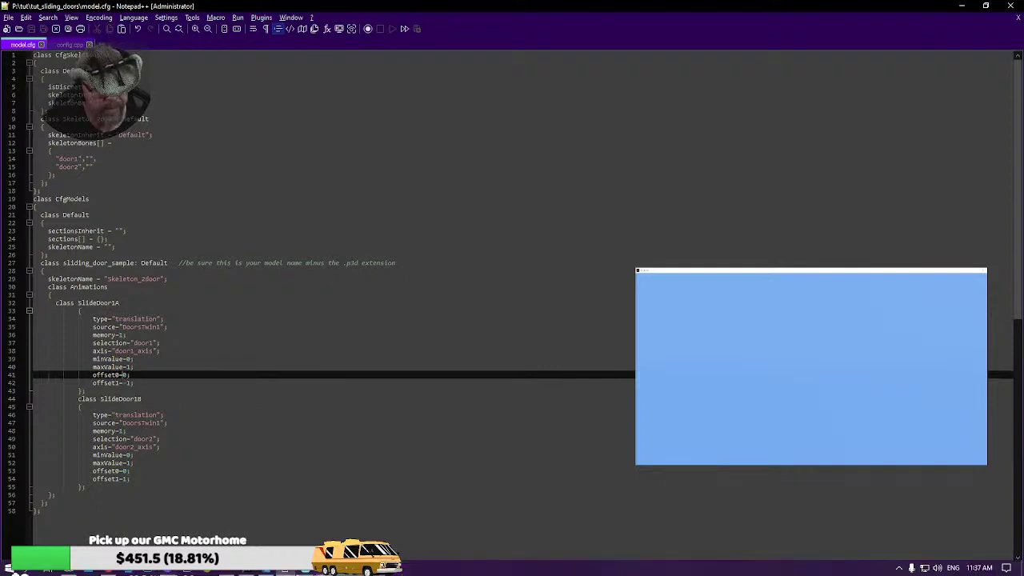
pyautogui.click(271, 571)
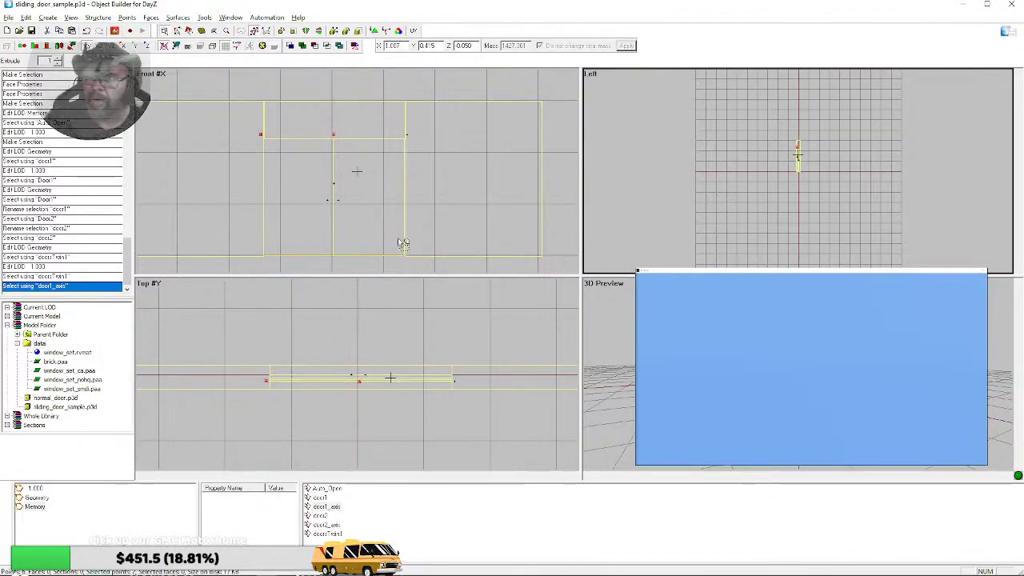
pyautogui.click(32, 498)
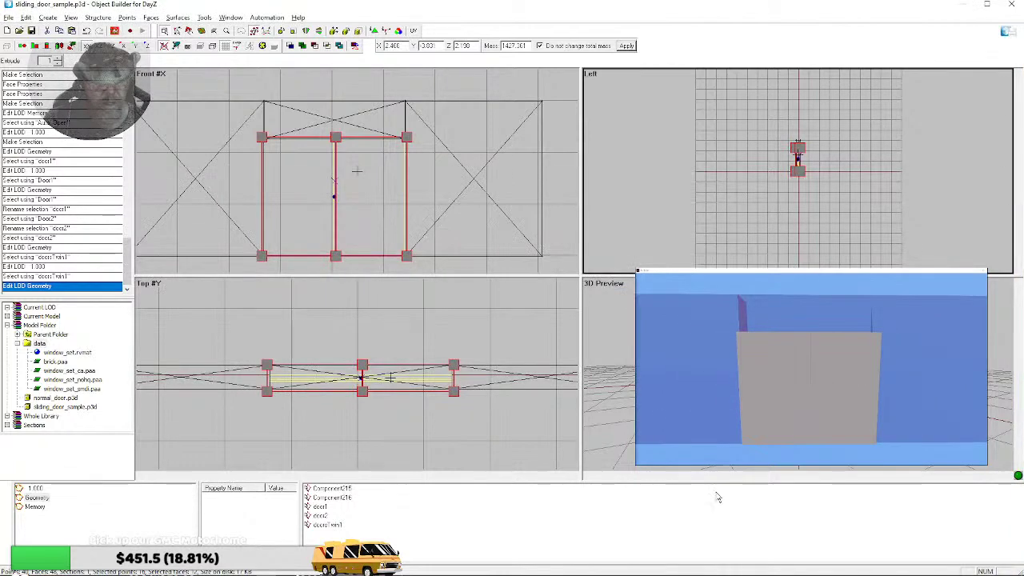
pyautogui.moveTo(226, 573)
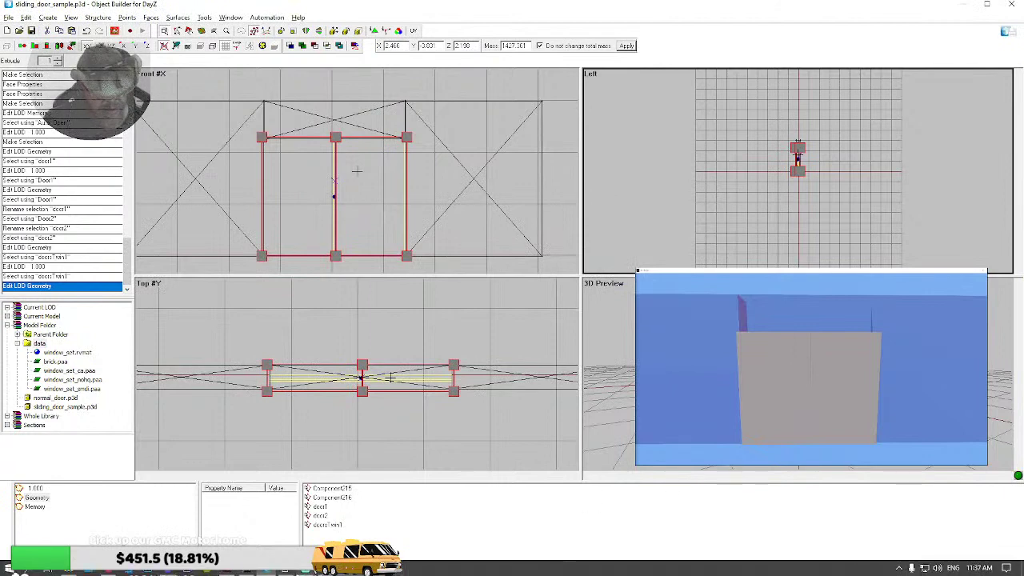
pyautogui.click(285, 571)
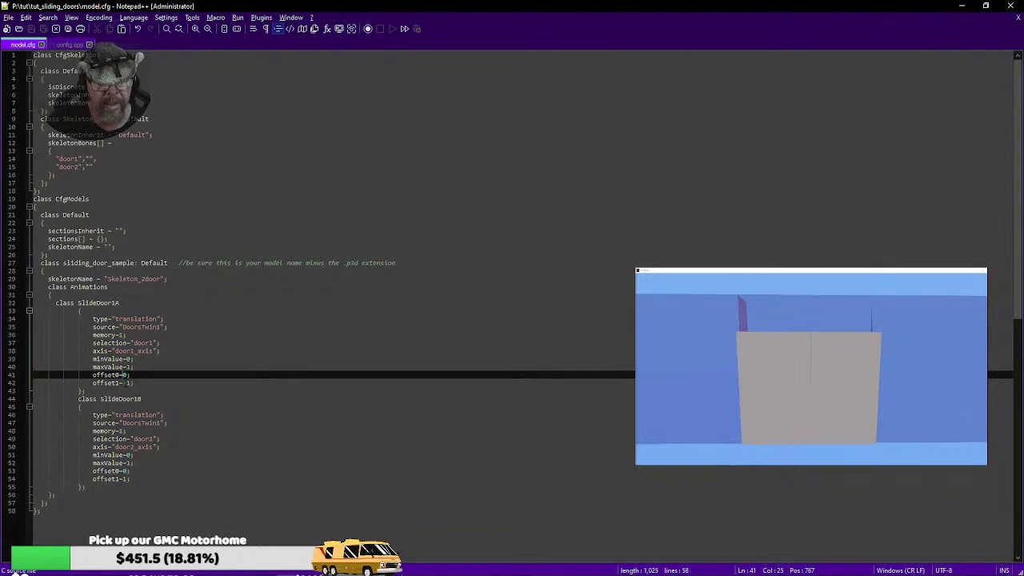
pyautogui.hotkey('alt', 'Tab')
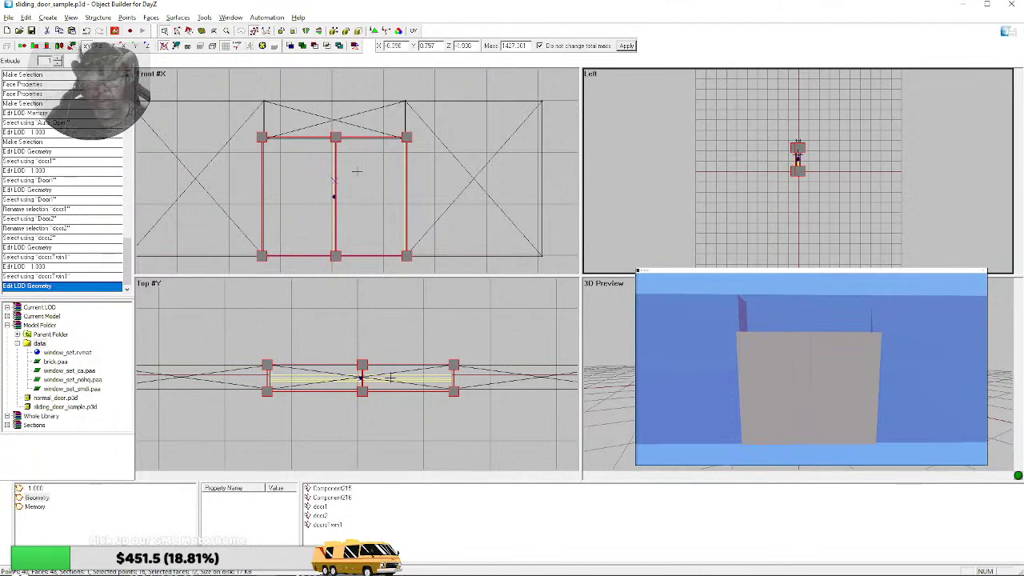
# - In model.cfg, set offset1 of SlideDoor1A to 1 and offset1 of SlideDoor1B to -1, save, and return to Object Builder
pyautogui.hotkey('alt', 'Tab')
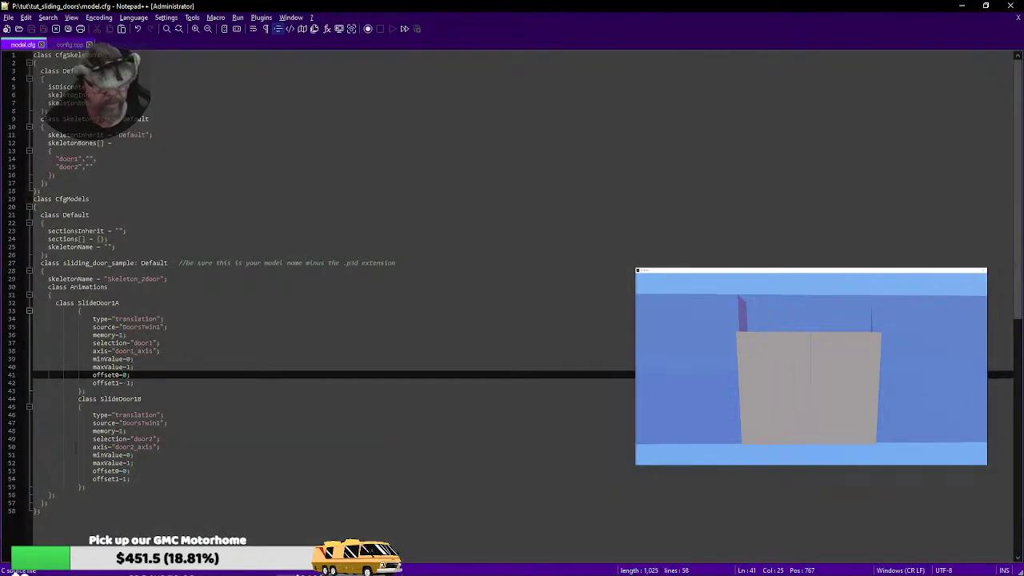
pyautogui.press('Down')
pyautogui.press('BackSpace')
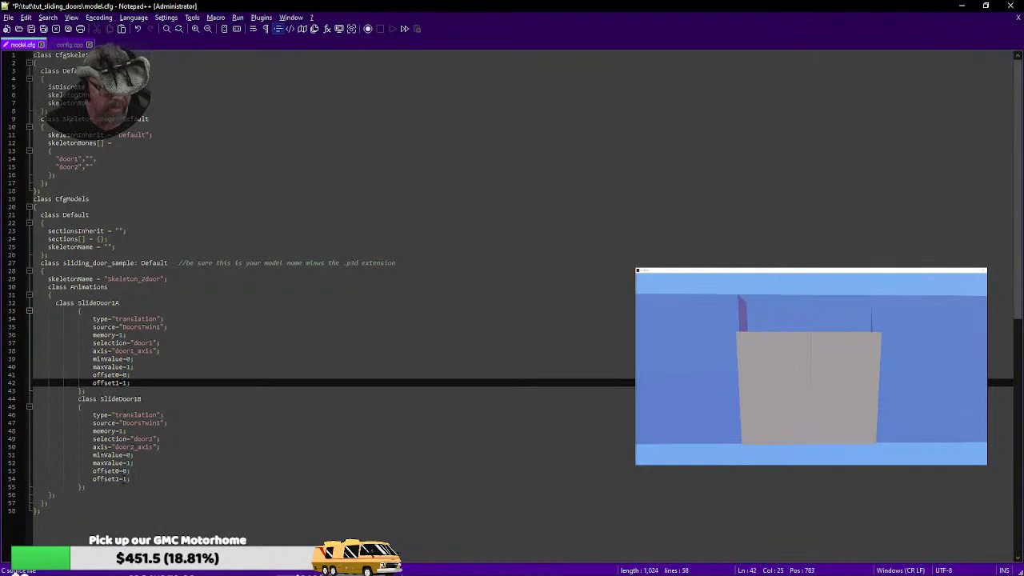
pyautogui.click(120, 479)
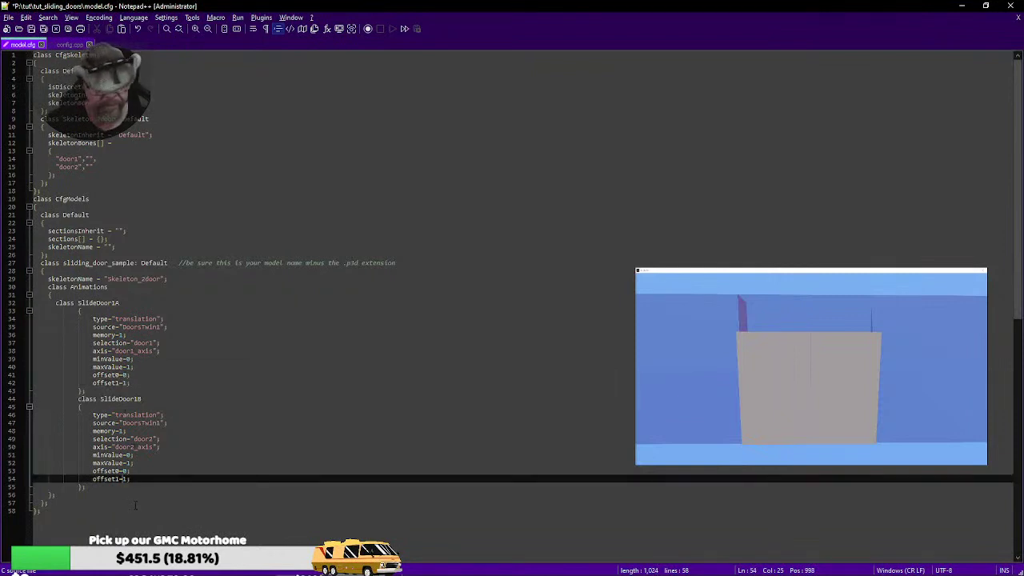
pyautogui.click(32, 30)
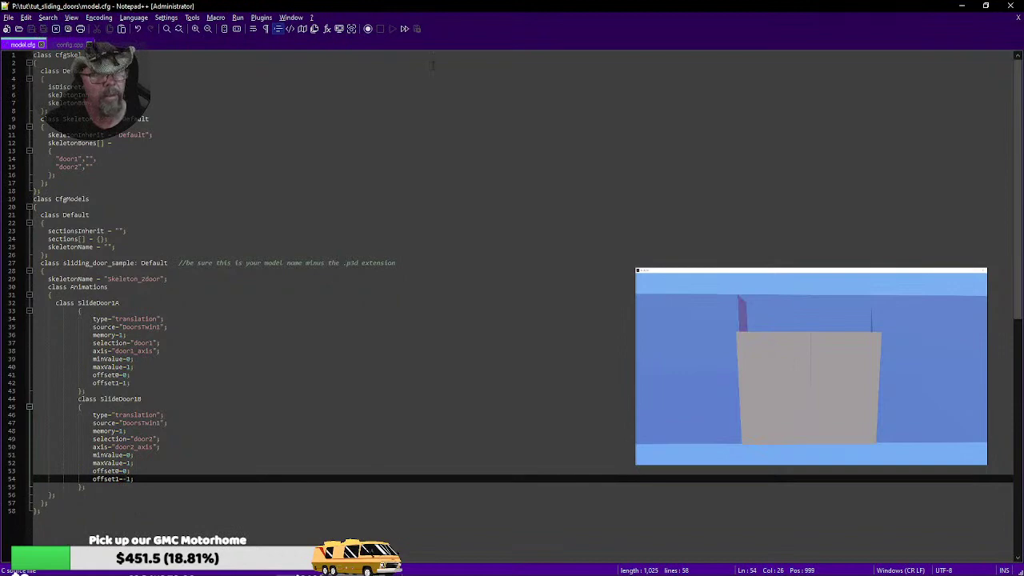
pyautogui.click(962, 6)
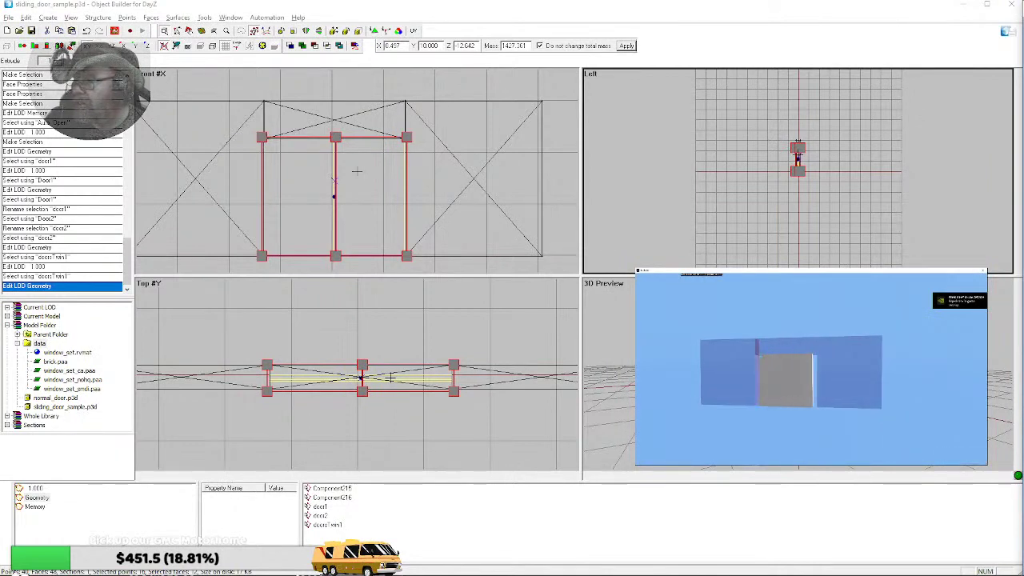
# - Set offset1 of SlideDoor1B in model.cfg to 1, save the file, and return to Object Builder
pyautogui.hotkey('alt', 'Tab')
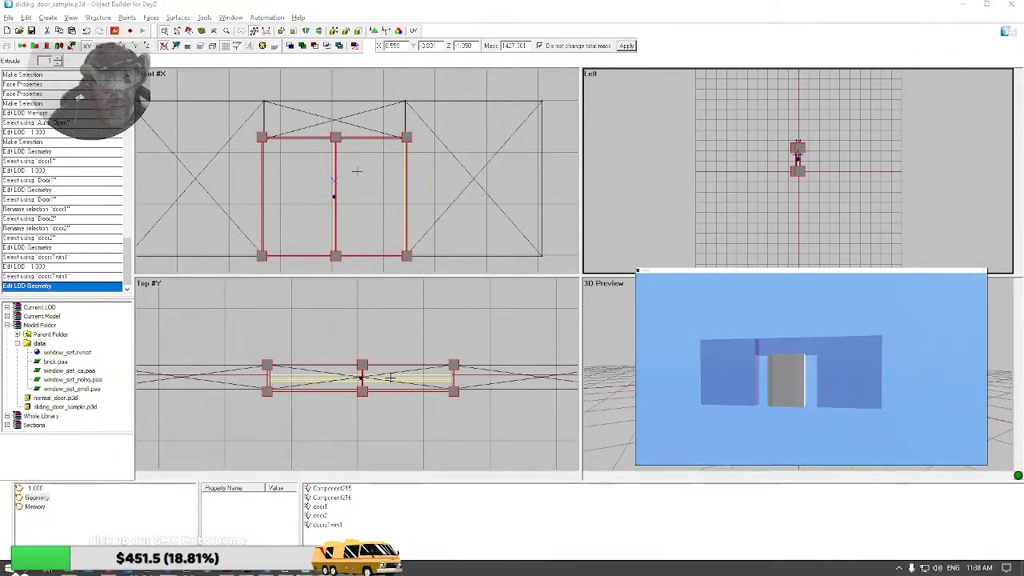
pyautogui.press('super')
pyautogui.click(292, 572)
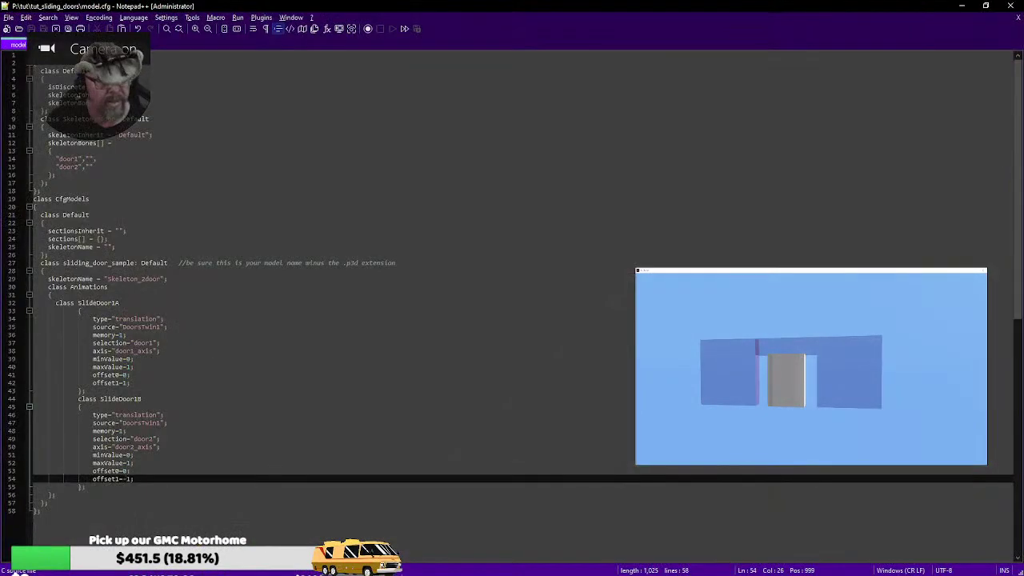
pyautogui.press('BackSpace')
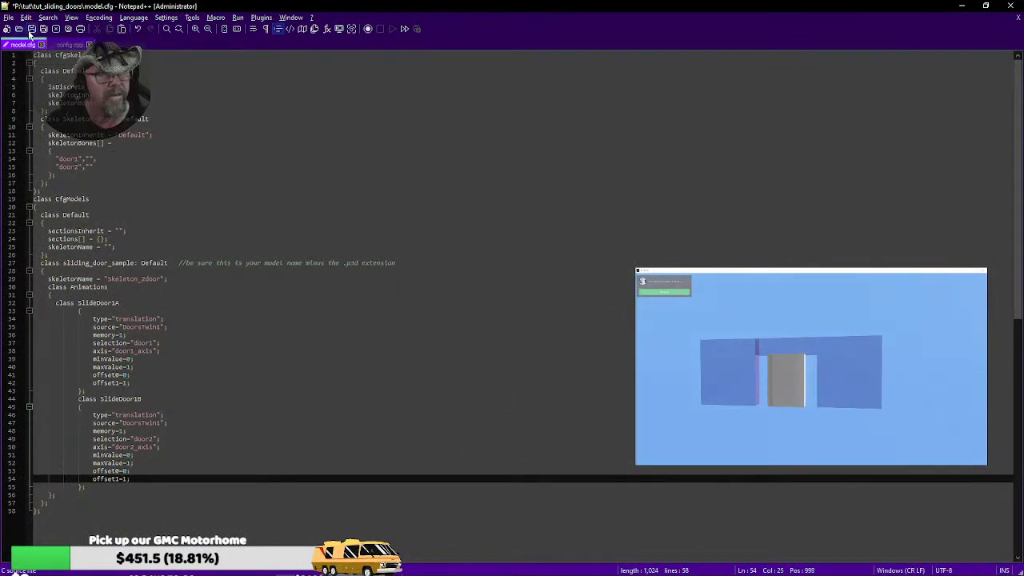
pyautogui.click(31, 29)
pyautogui.click(962, 6)
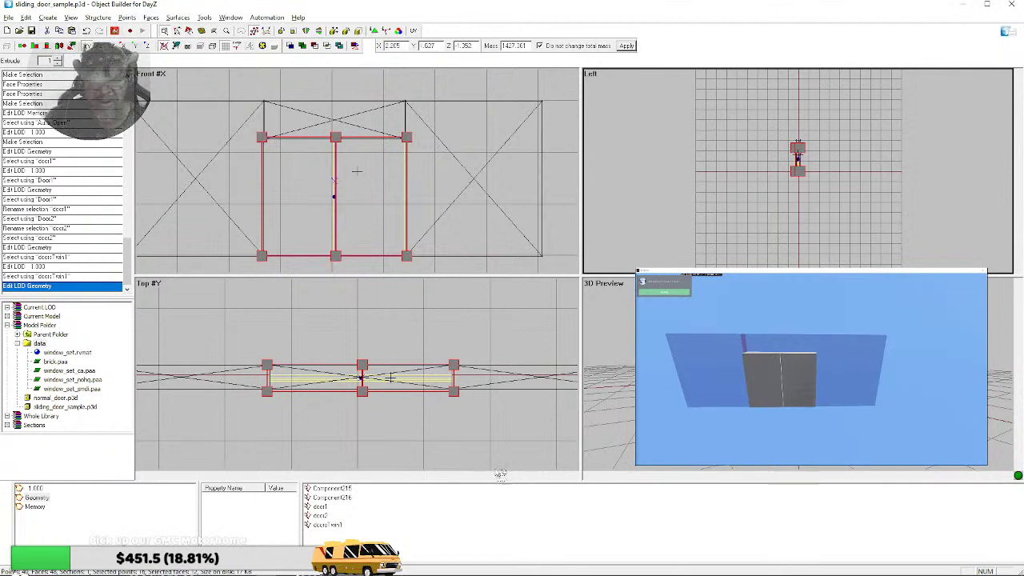
# - Set offset1 of SlideDoor1A in model.cfg to -1, save the file, and return to Object Builder
pyautogui.moveTo(288, 571)
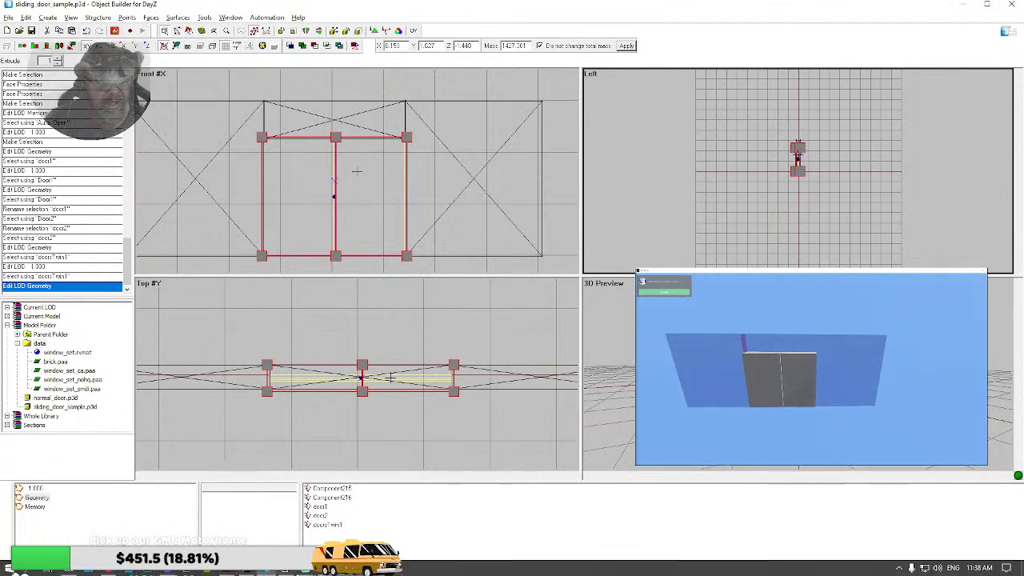
pyautogui.click(284, 571)
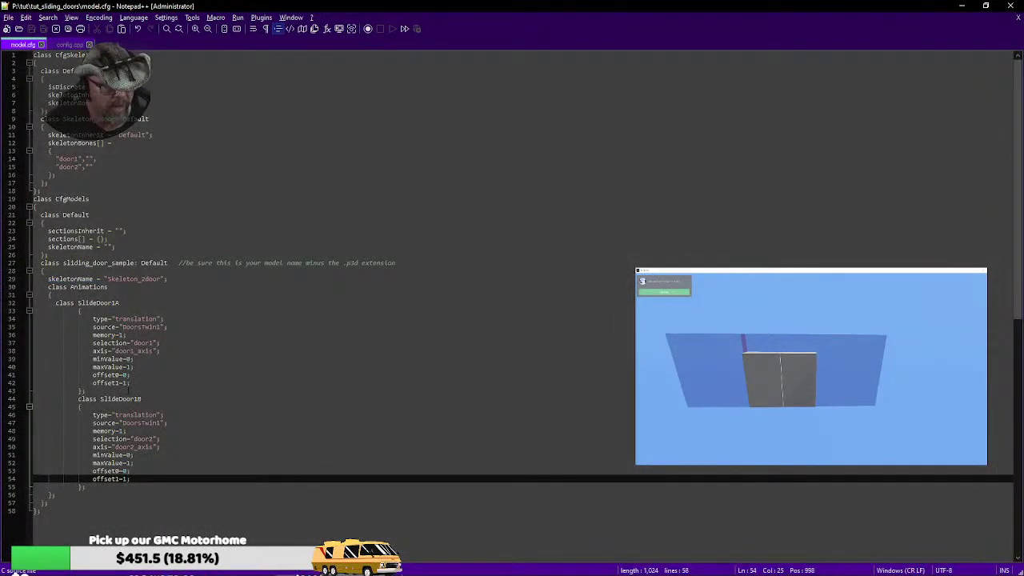
pyautogui.click(129, 382)
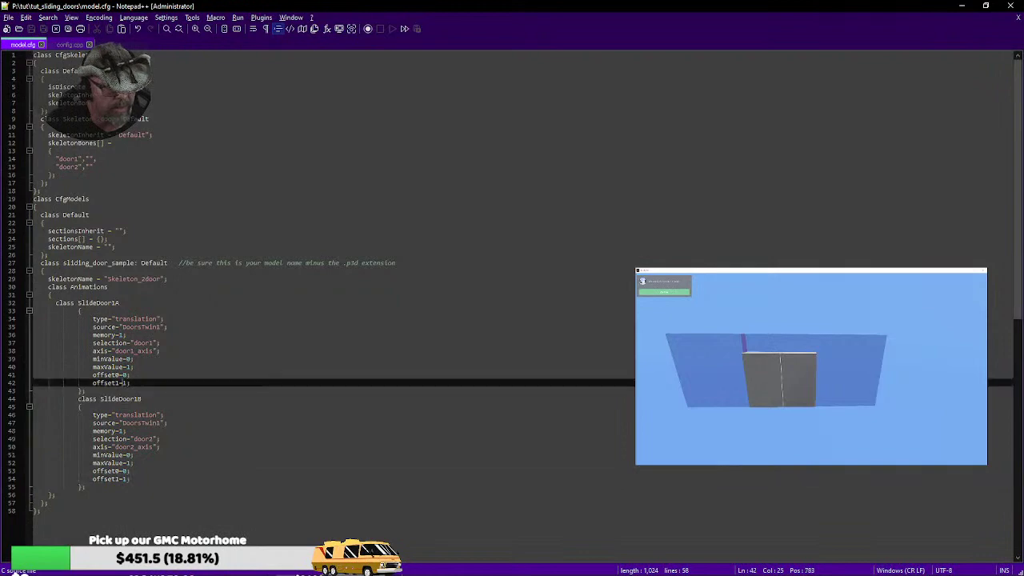
pyautogui.write('-')
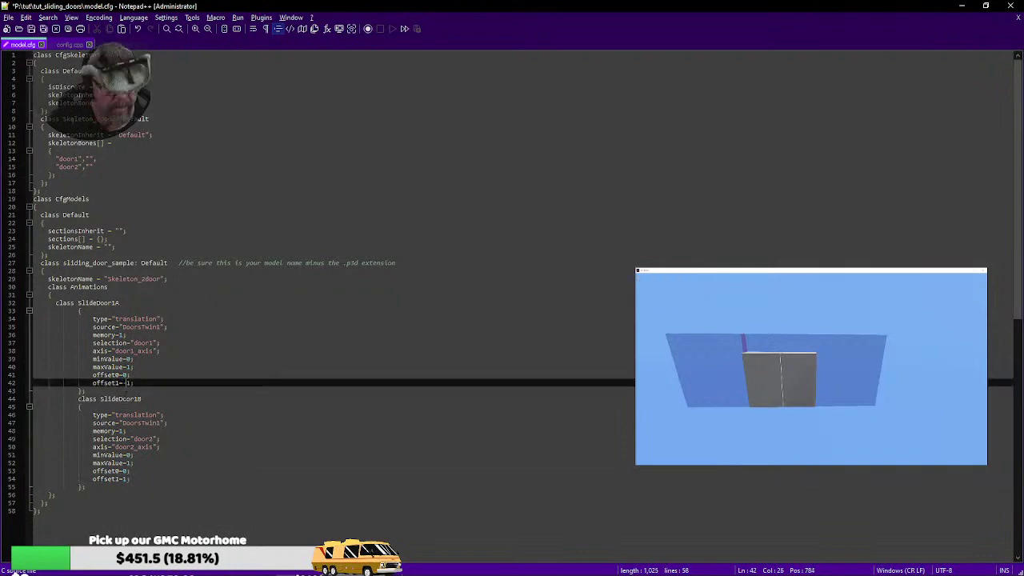
pyautogui.click(31, 29)
pyautogui.click(961, 6)
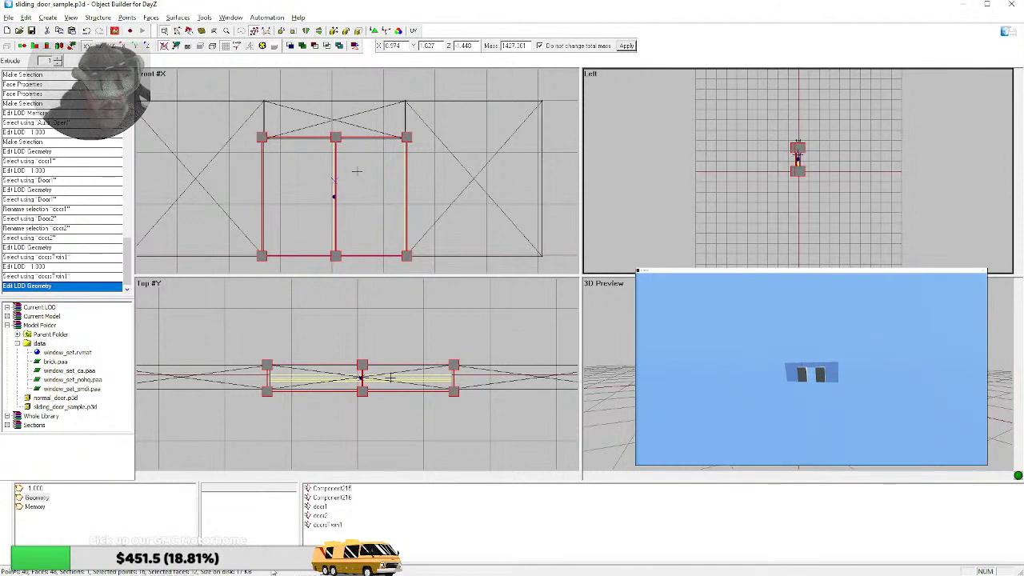
# - Clear the door selection in the Geometry LOD and compare the 1.000 and Geometry LODs in the preview
pyautogui.click(821, 230)
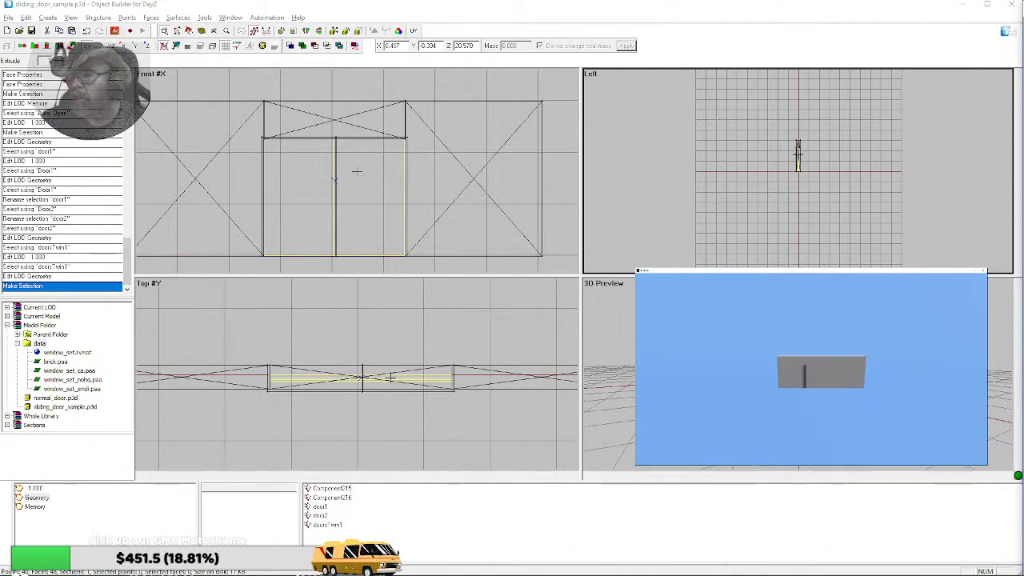
pyautogui.hotkey('alt', 'Tab')
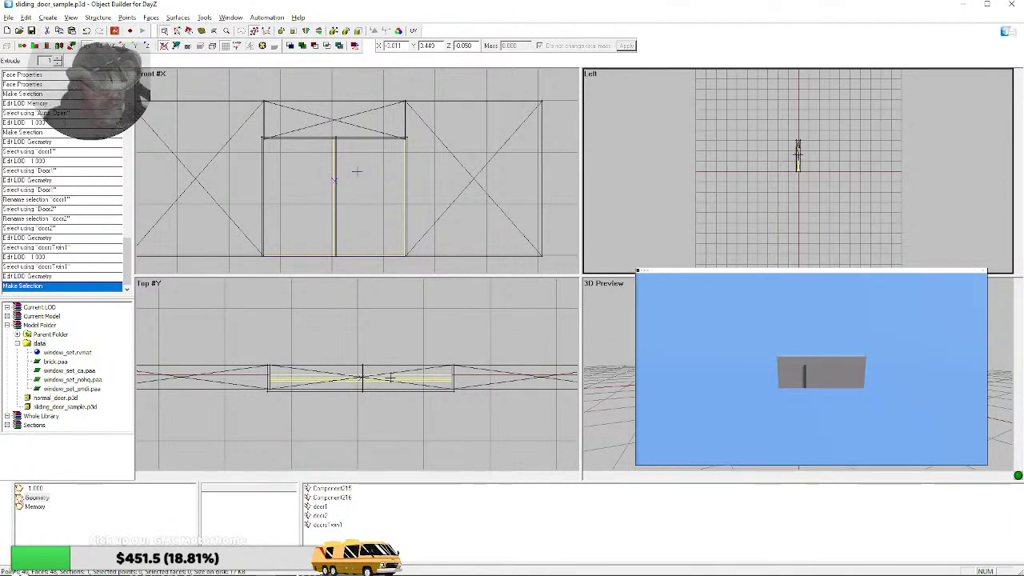
pyautogui.click(24, 489)
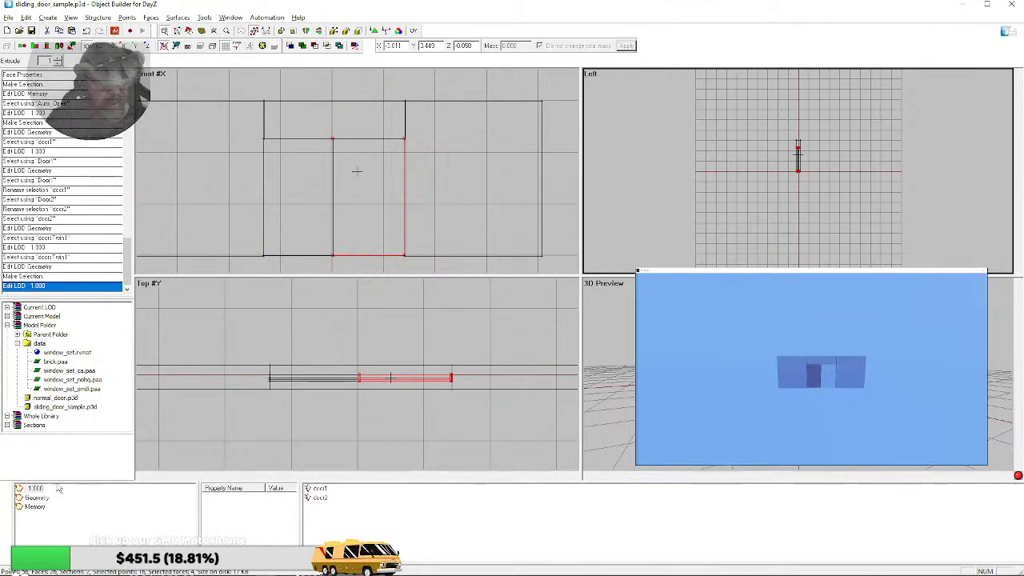
pyautogui.click(35, 498)
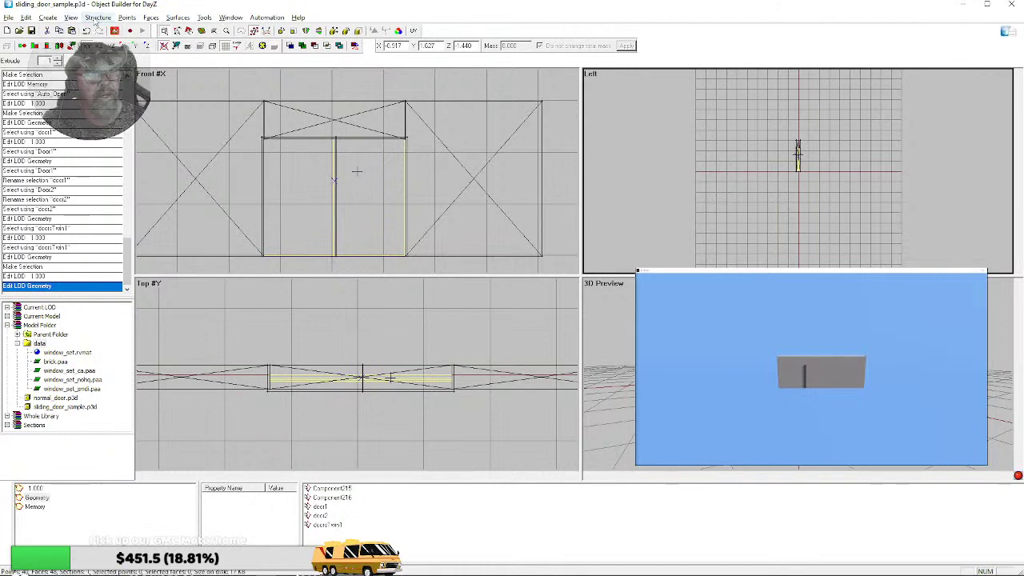
# - Run Find Components on the Geometry LOD and clear the selection in the 1.000 LOD
pyautogui.click(98, 17)
pyautogui.moveTo(160, 80)
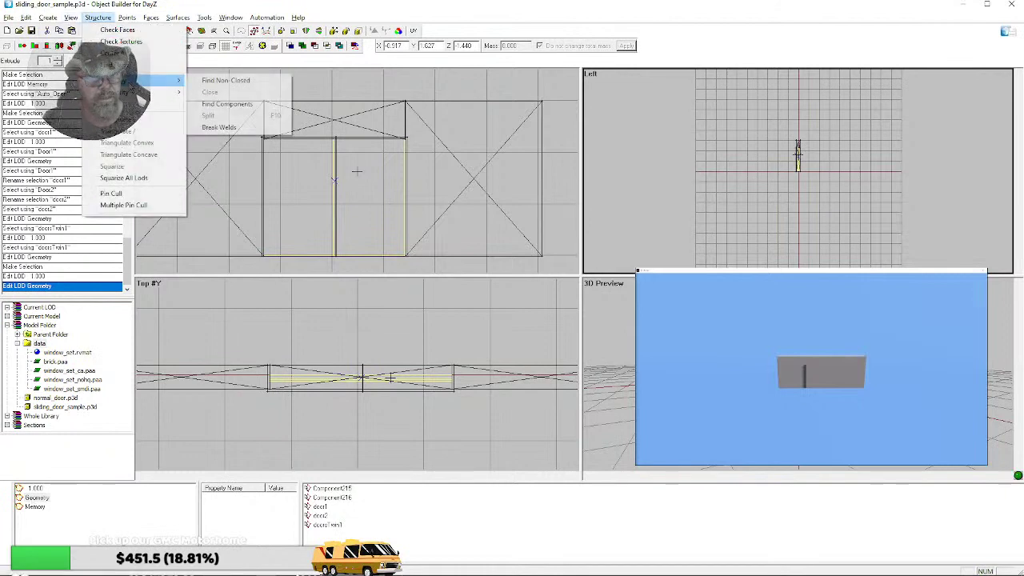
pyautogui.click(217, 105)
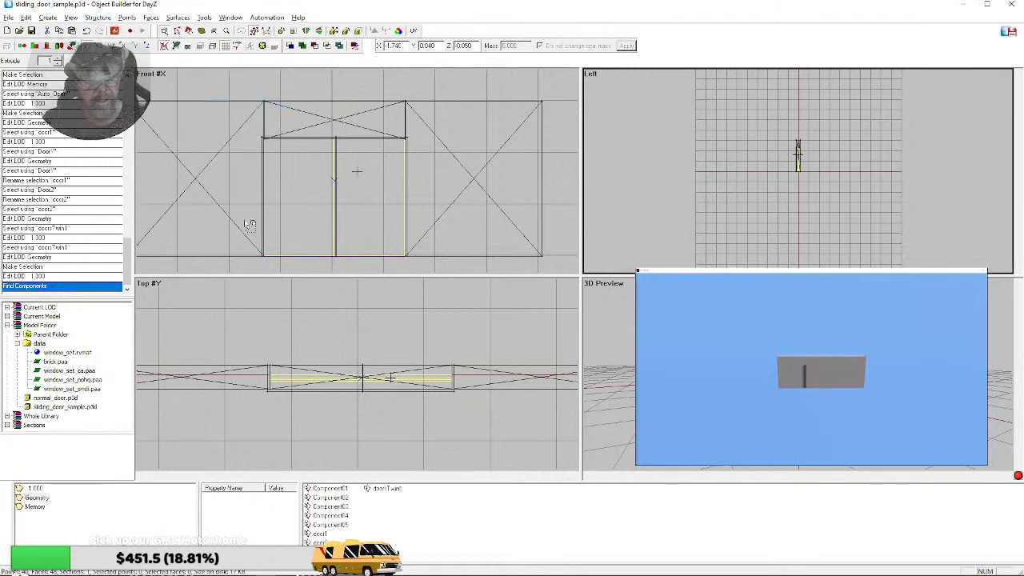
pyautogui.click(289, 325)
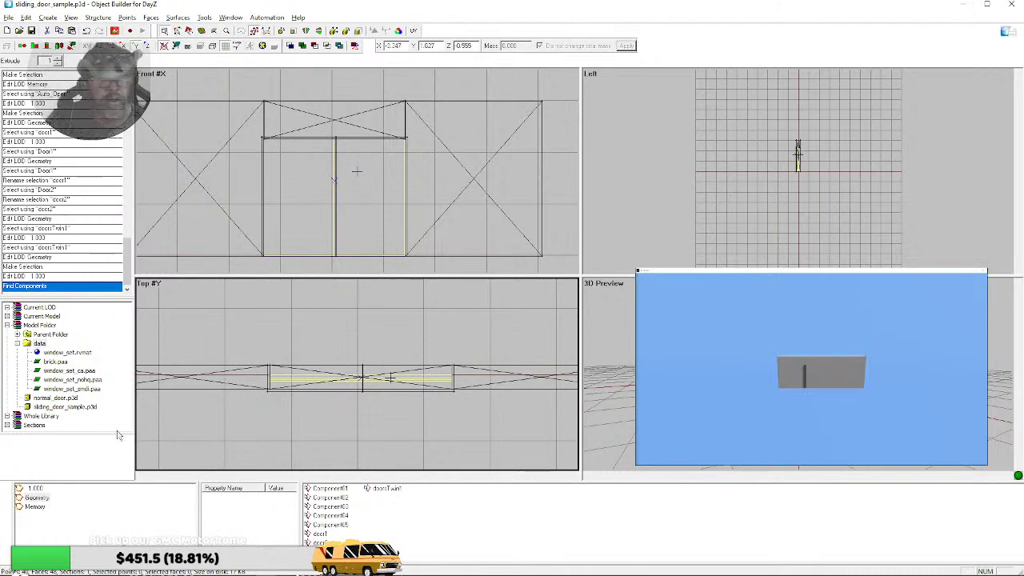
pyautogui.click(35, 498)
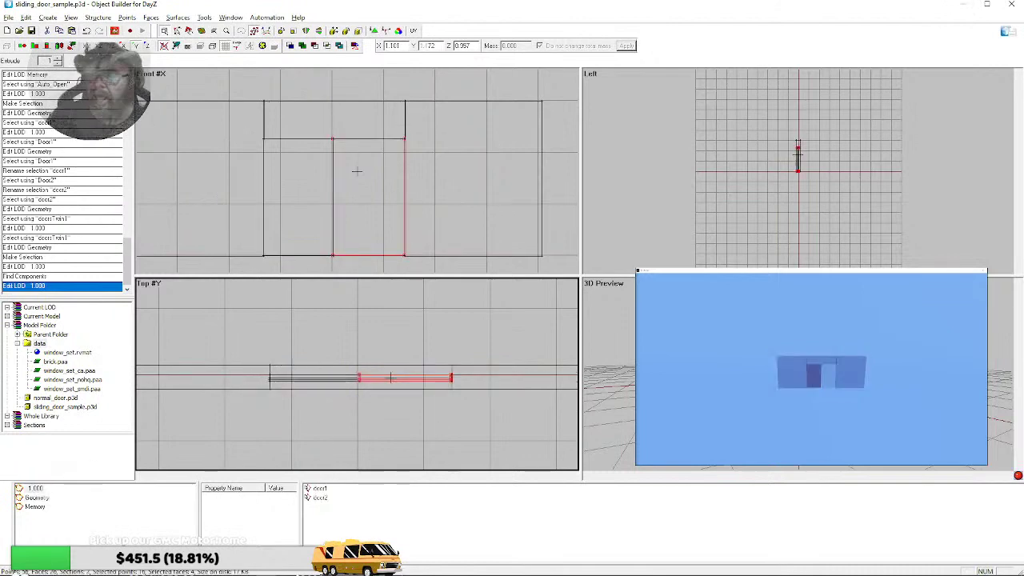
pyautogui.click(867, 194)
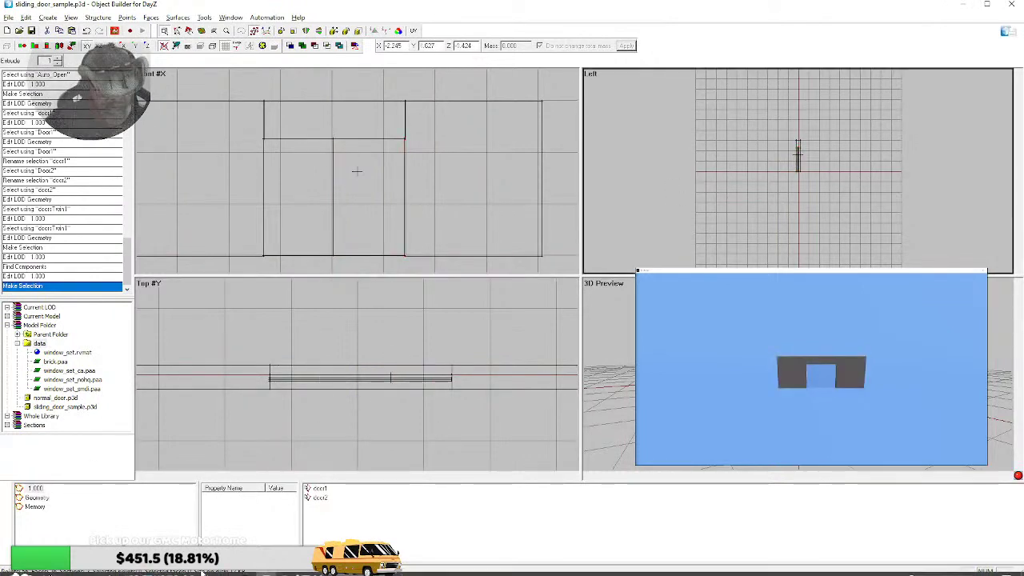
# - Examine the land_modelname class naming rule under Game config on the wiki page, and return to the Geometry LOD in Object Builder
pyautogui.click(108, 571)
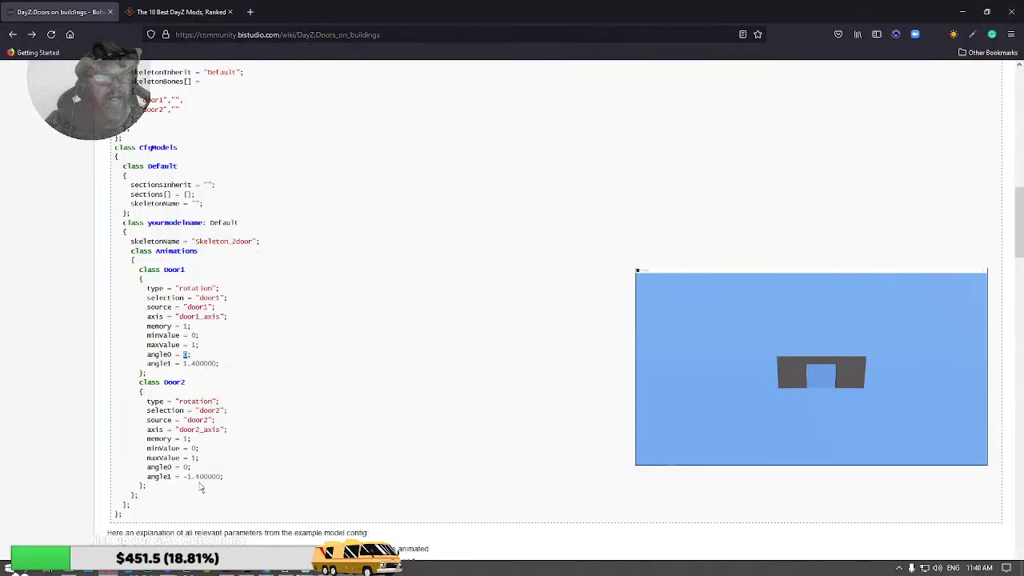
pyautogui.scroll(4, 175, 235)
pyautogui.scroll(-4, 178, 224)
pyautogui.scroll(3, 180, 210)
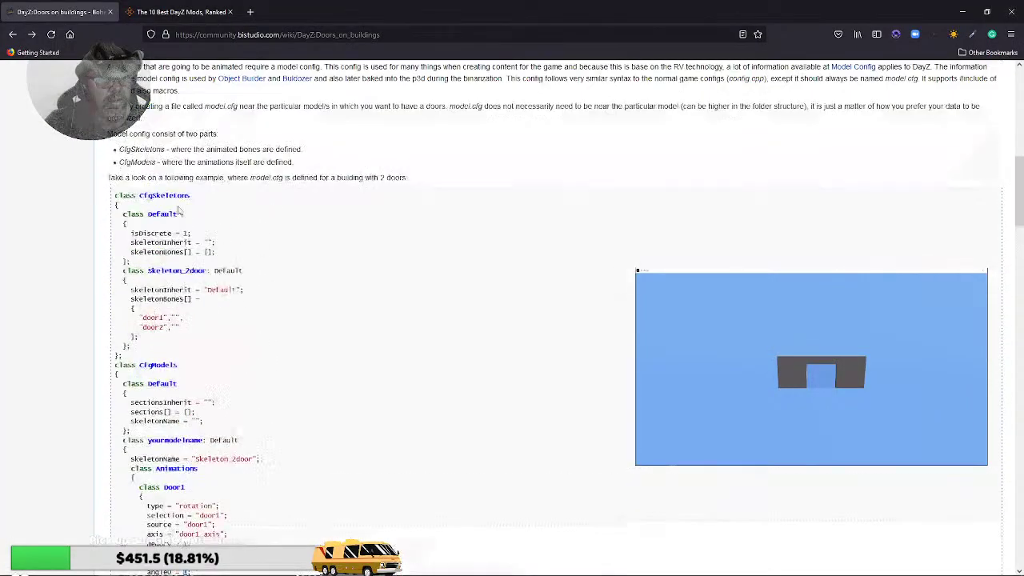
pyautogui.scroll(3, 176, 226)
pyautogui.scroll(-8, 178, 232)
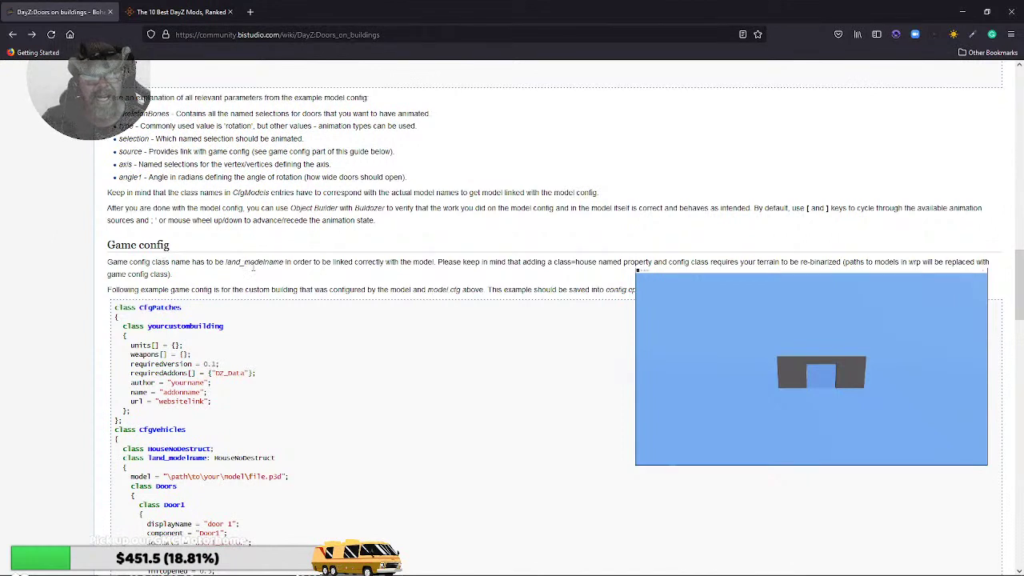
pyautogui.moveTo(244, 262); pyautogui.dragTo(285, 263)
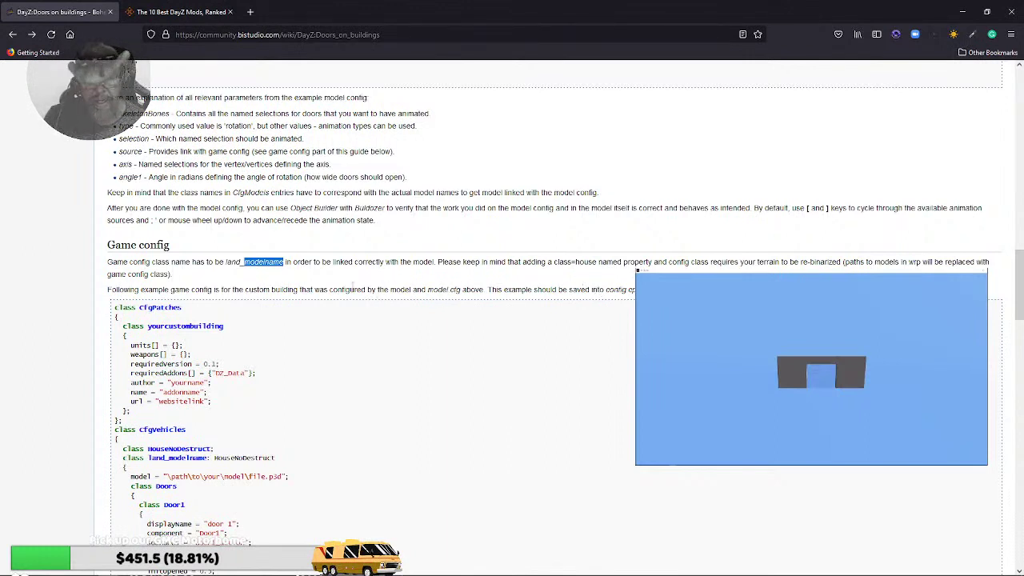
pyautogui.scroll(-3, 200, 288)
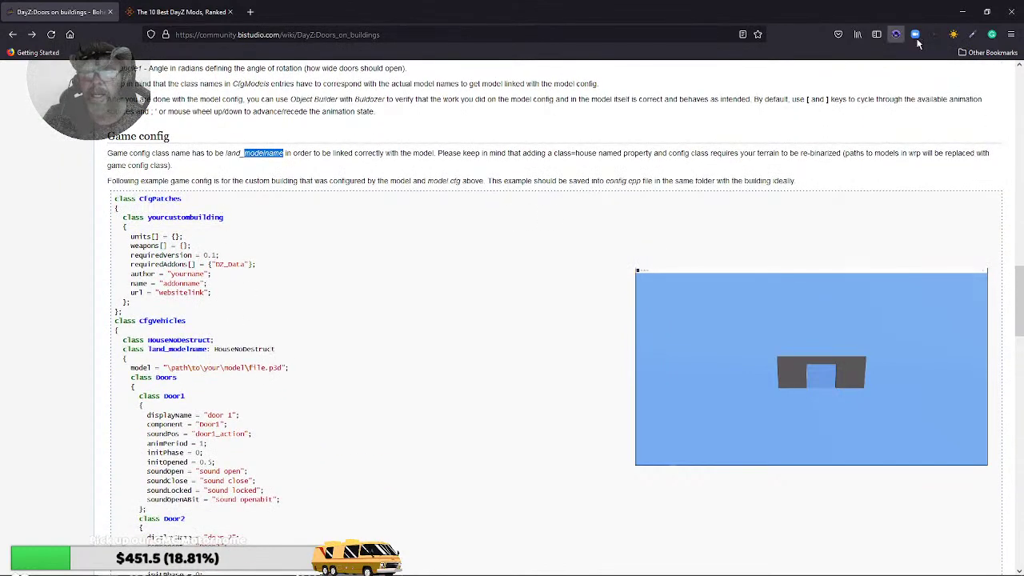
pyautogui.click(962, 11)
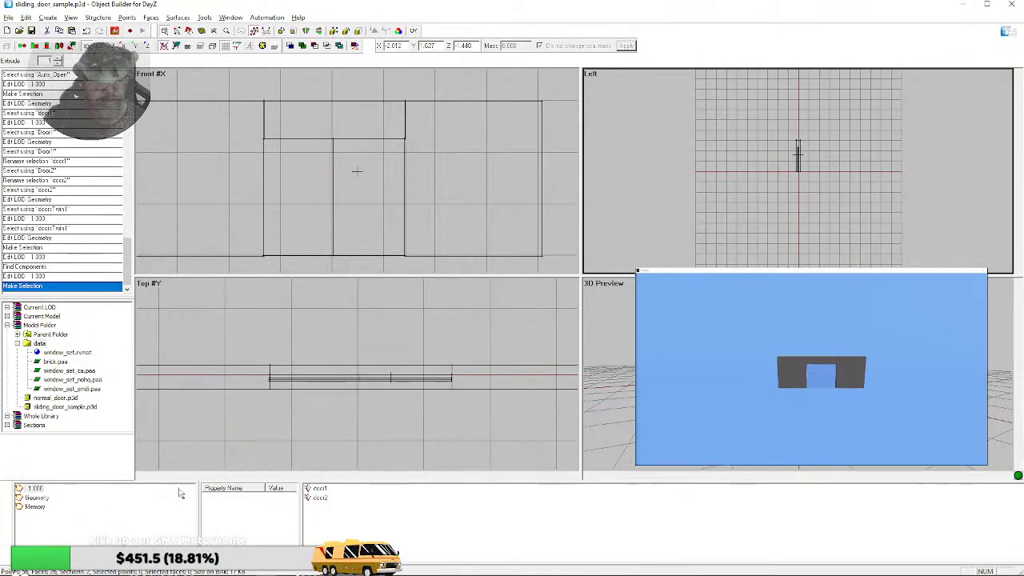
pyautogui.click(33, 498)
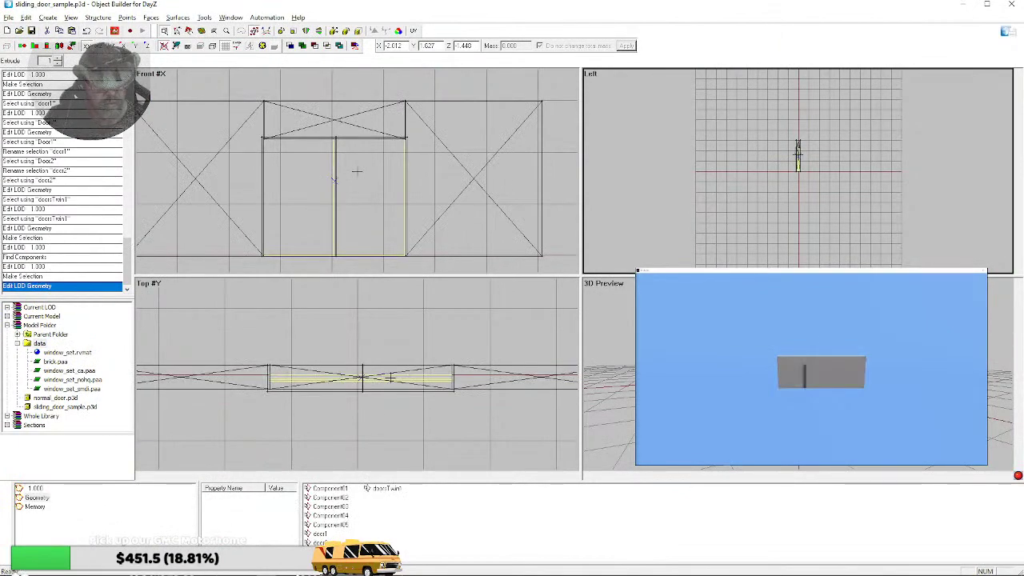
pyautogui.click(168, 570)
pyautogui.click(287, 571)
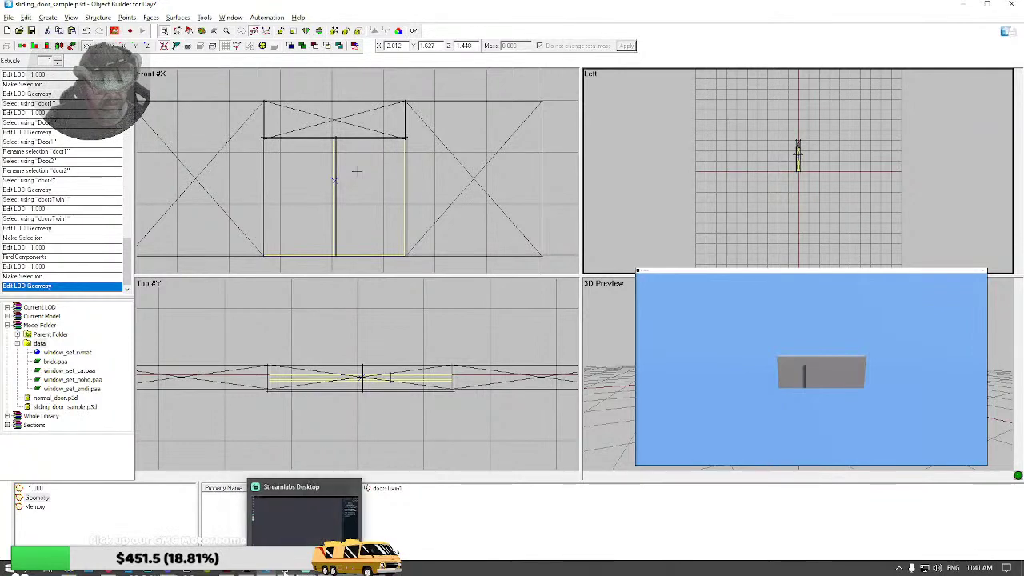
pyautogui.moveTo(284, 571)
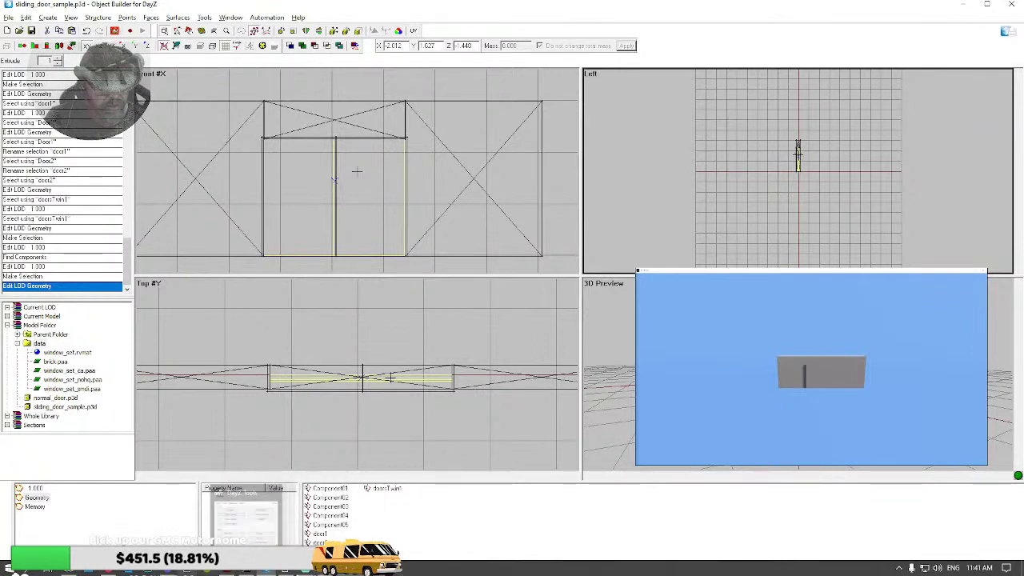
pyautogui.click(304, 571)
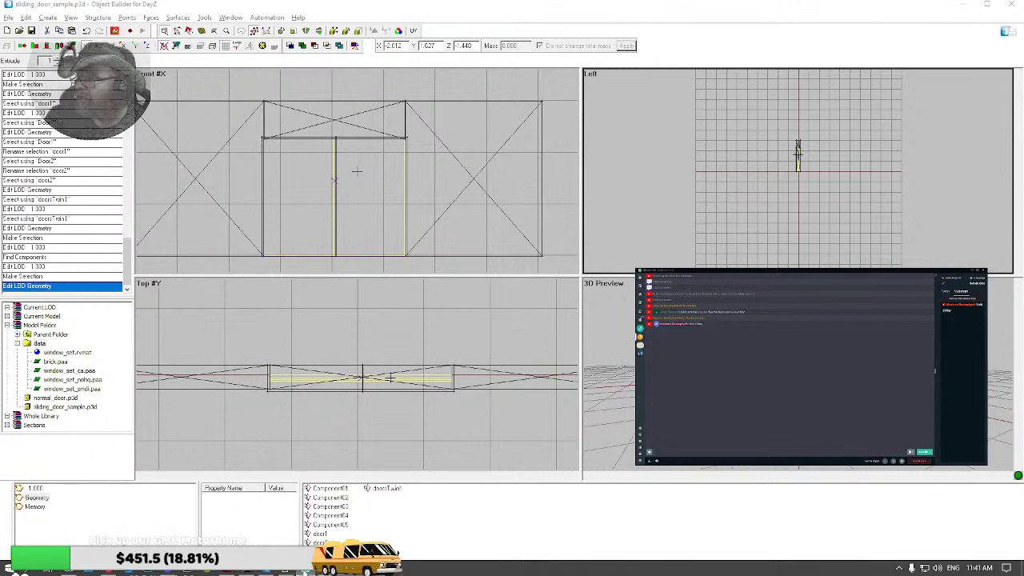
pyautogui.click(304, 572)
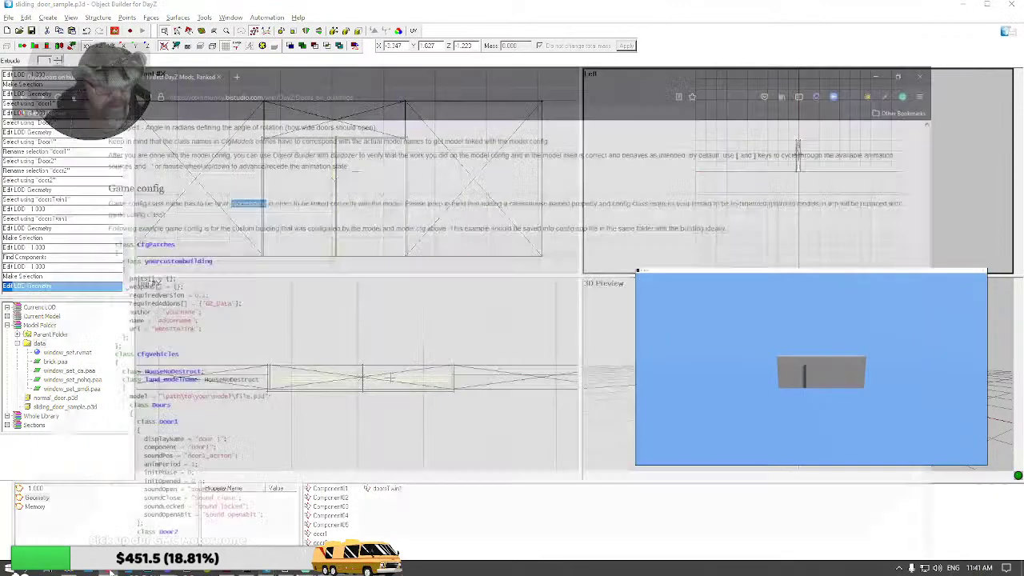
# - Open the wiki's door model LODs image at full size and place it beside Object Builder to show the geometry LOD's named properties
pyautogui.hotkey('alt', 'Tab')
pyautogui.scroll(20, 256, 297)
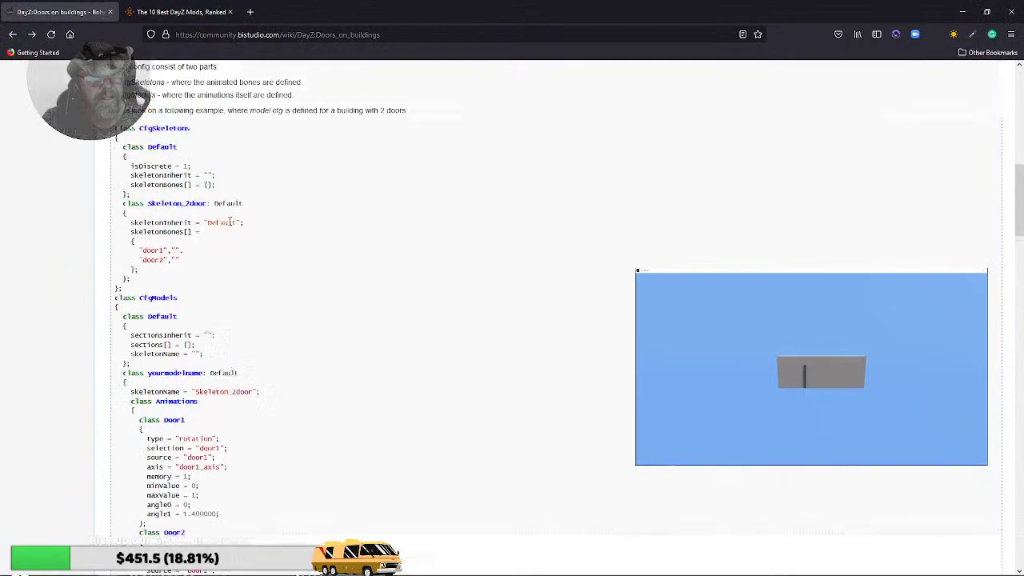
pyautogui.scroll(-1, 256, 298)
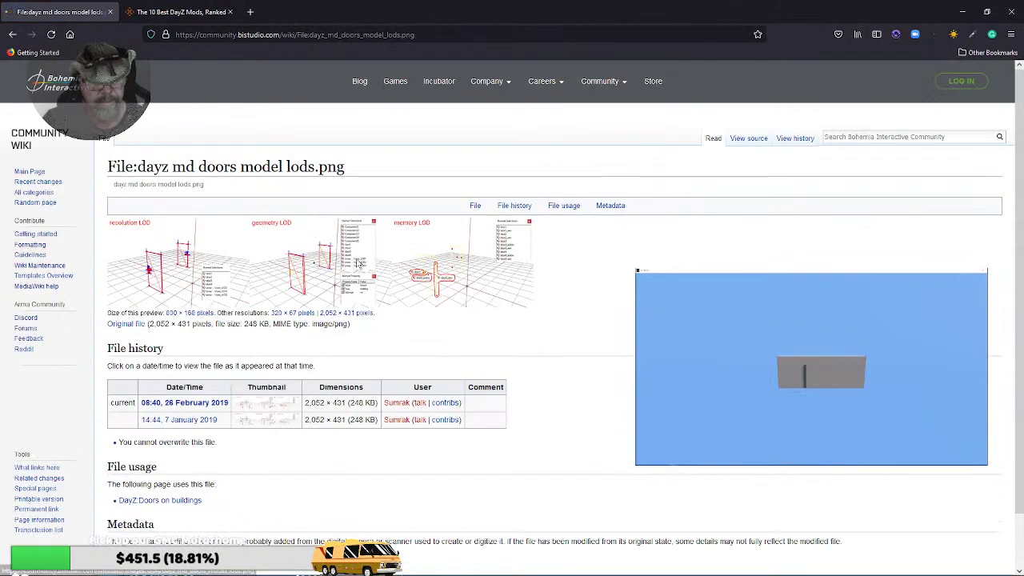
pyautogui.click(357, 265)
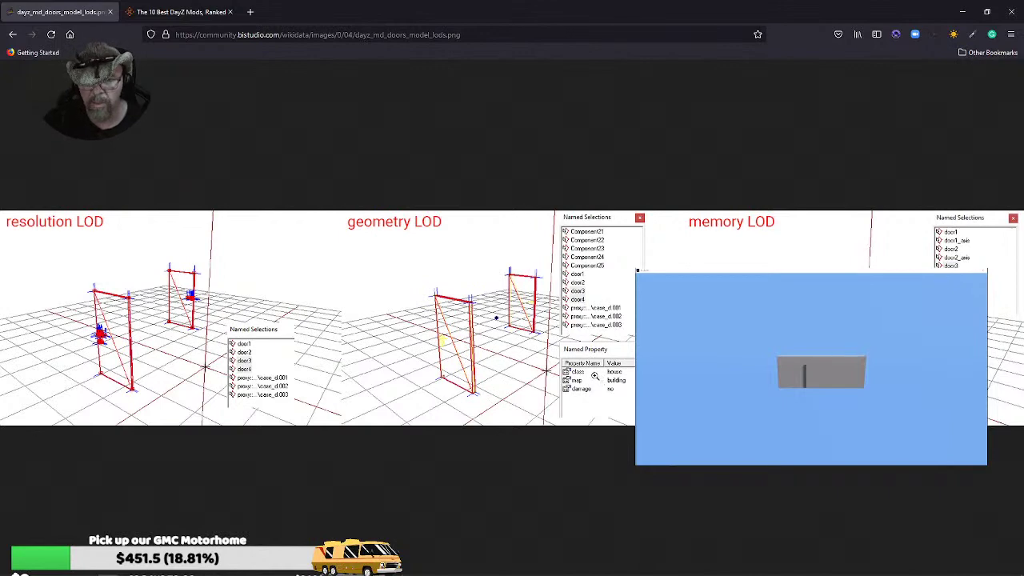
pyautogui.moveTo(626, 6); pyautogui.dragTo(696, 42)
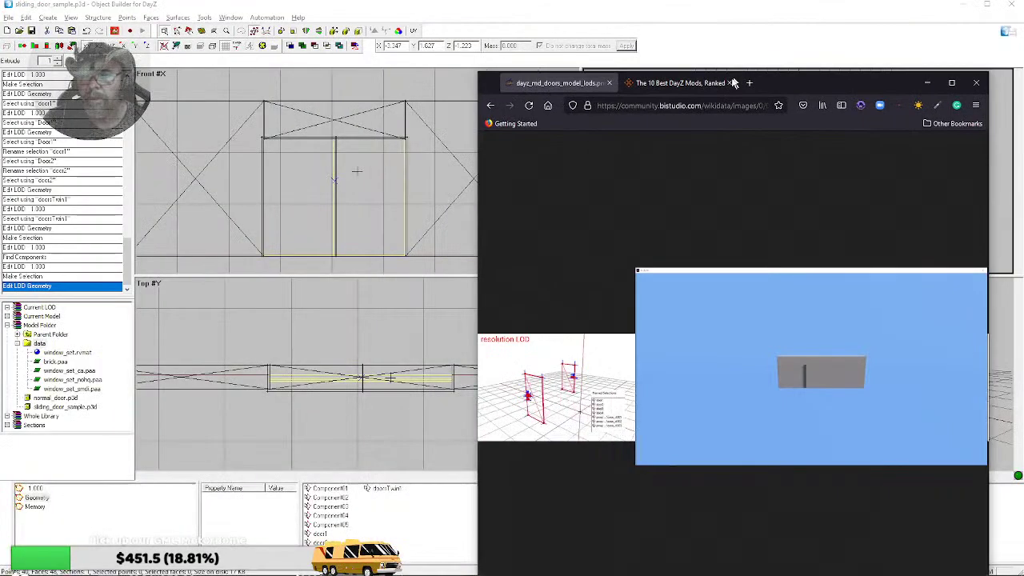
pyautogui.click(306, 392)
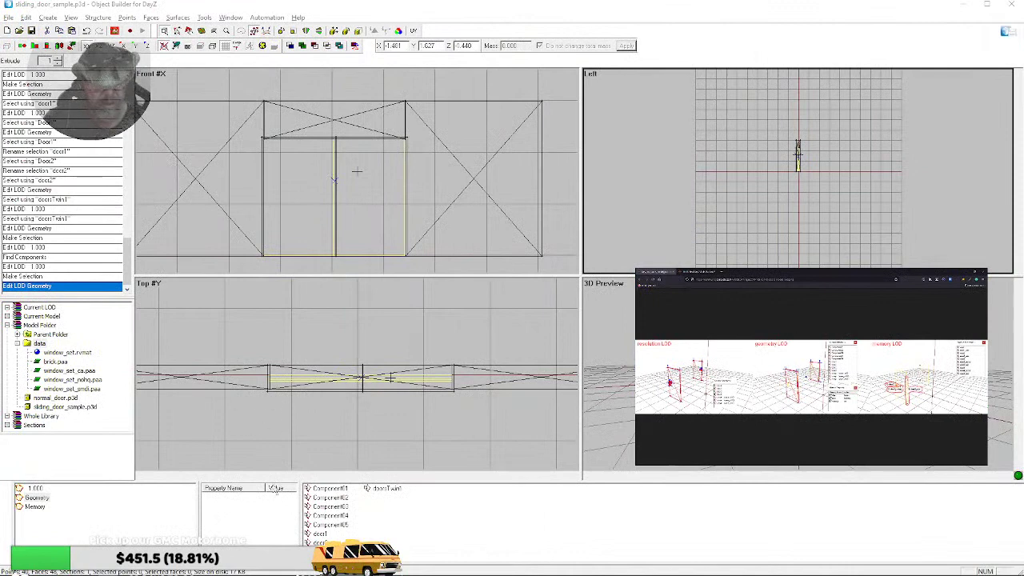
# - Add a named property called class with the value house to the Geometry LOD
pyautogui.rightClick(240, 512)
pyautogui.click(242, 512)
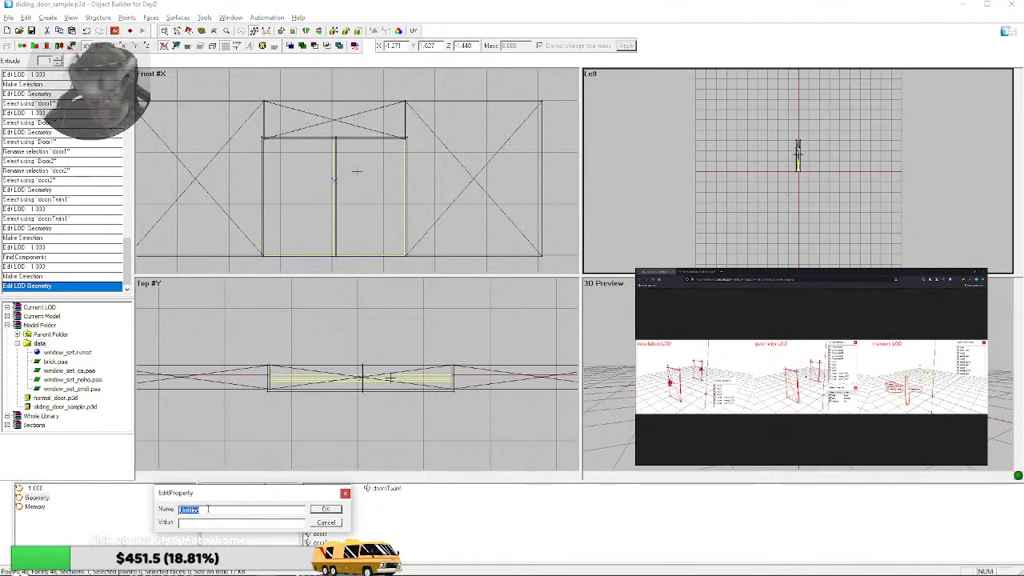
pyautogui.write('class')
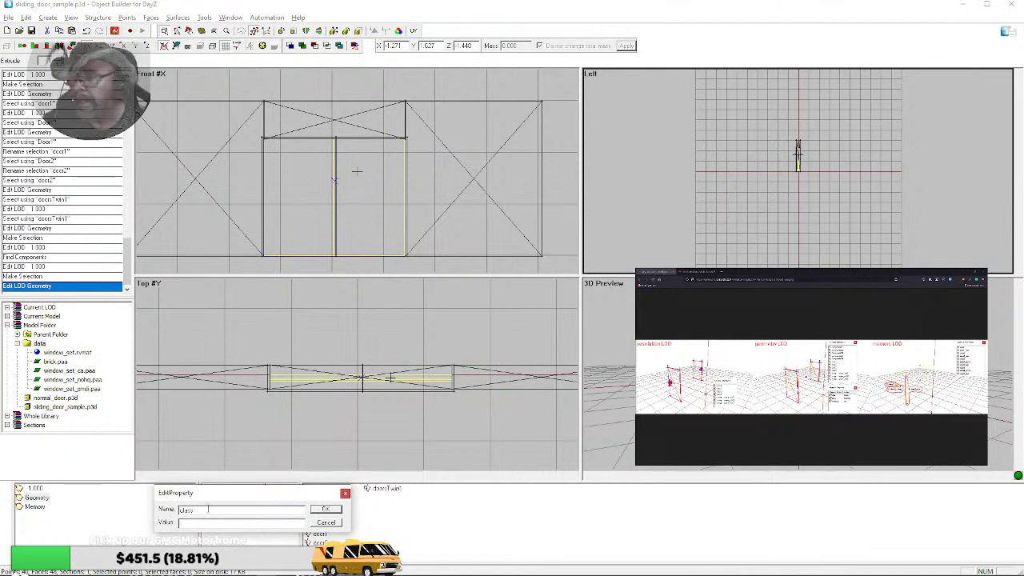
pyautogui.press('Tab')
pyautogui.write('house')
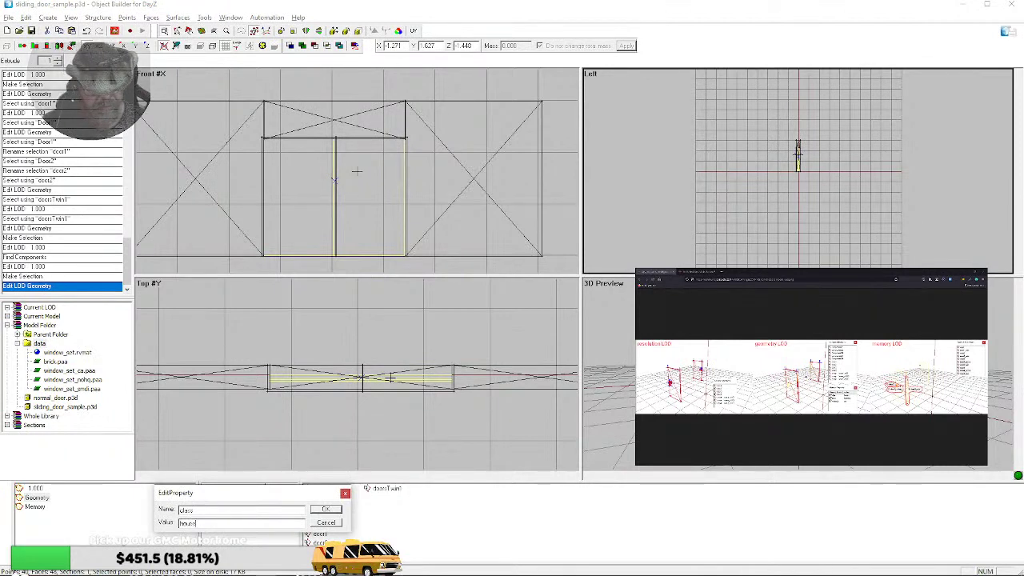
pyautogui.press('Return')
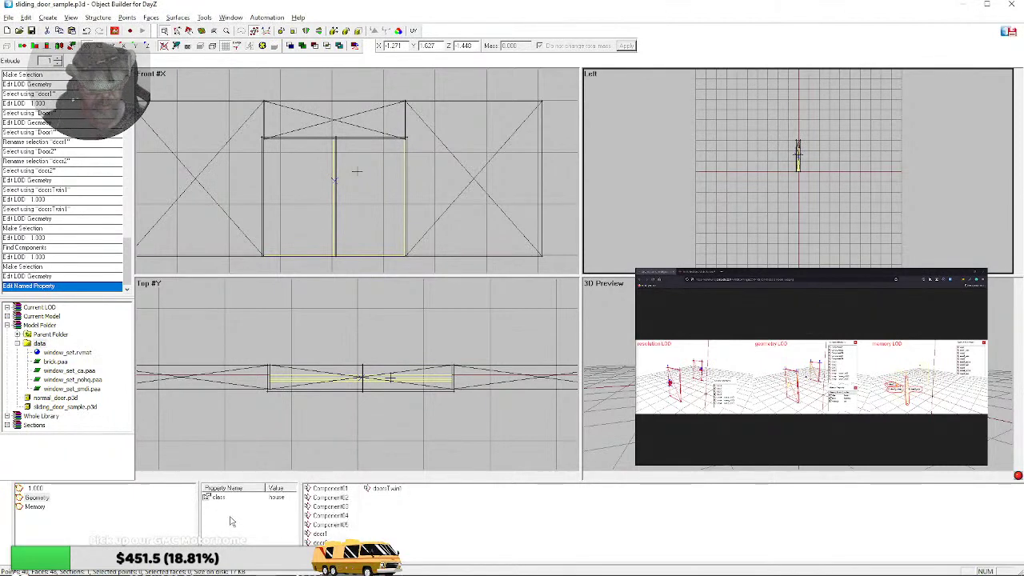
# - Add a named property called map with the value building to the Geometry LOD
pyautogui.rightClick(229, 517)
pyautogui.click(264, 523)
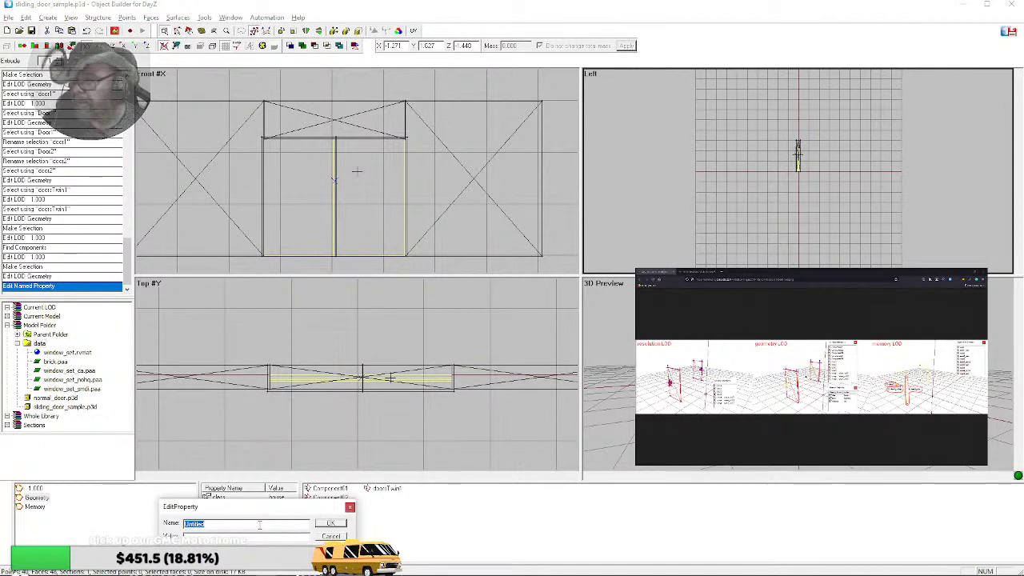
pyautogui.write('map')
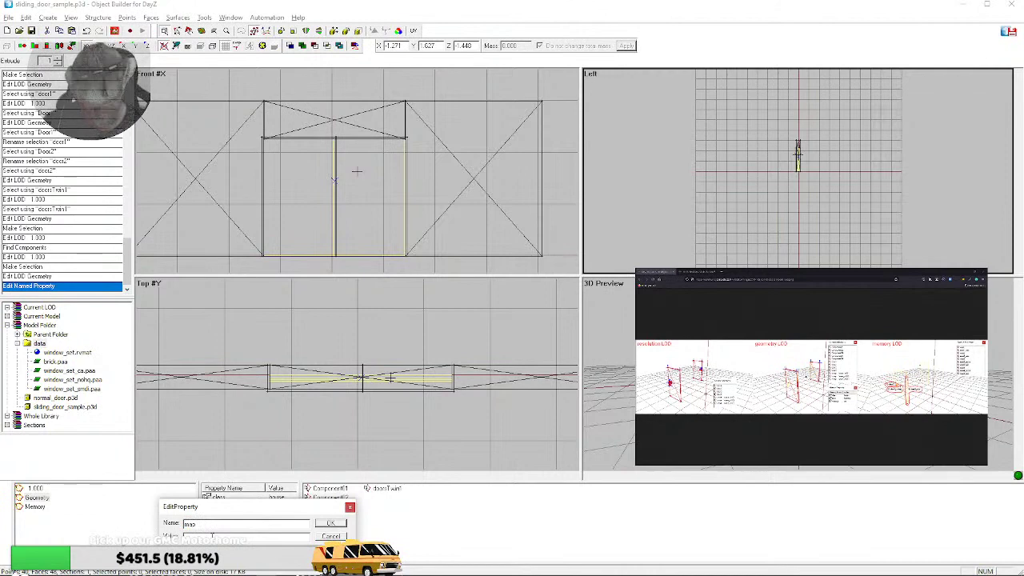
pyautogui.click(229, 534)
pyautogui.write('building')
pyautogui.press('Return')
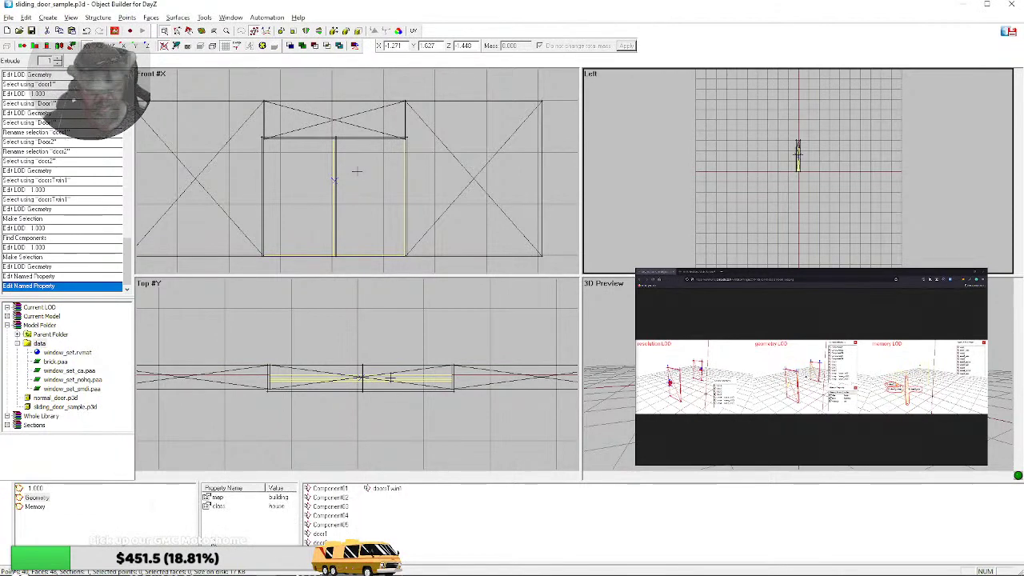
# - Add a named property called damage with the value no to the Geometry LOD and save the model
pyautogui.rightClick(229, 534)
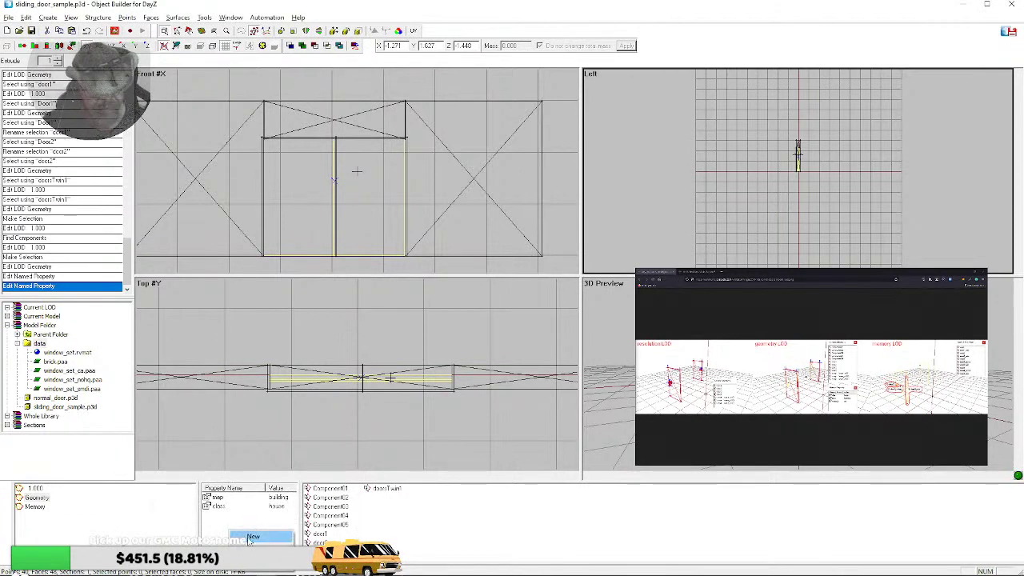
pyautogui.click(250, 538)
pyautogui.write('dammage')
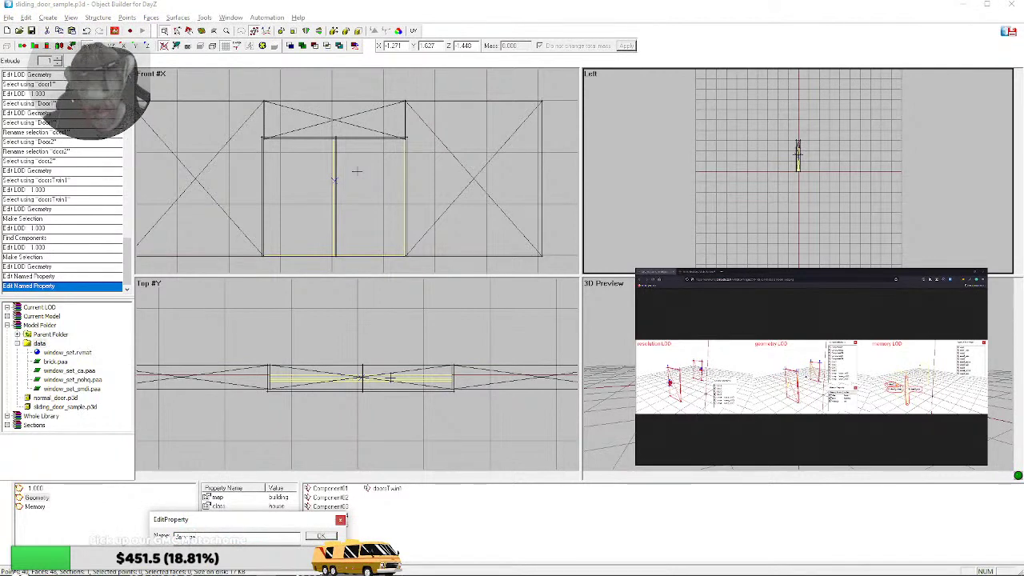
pyautogui.click(322, 536)
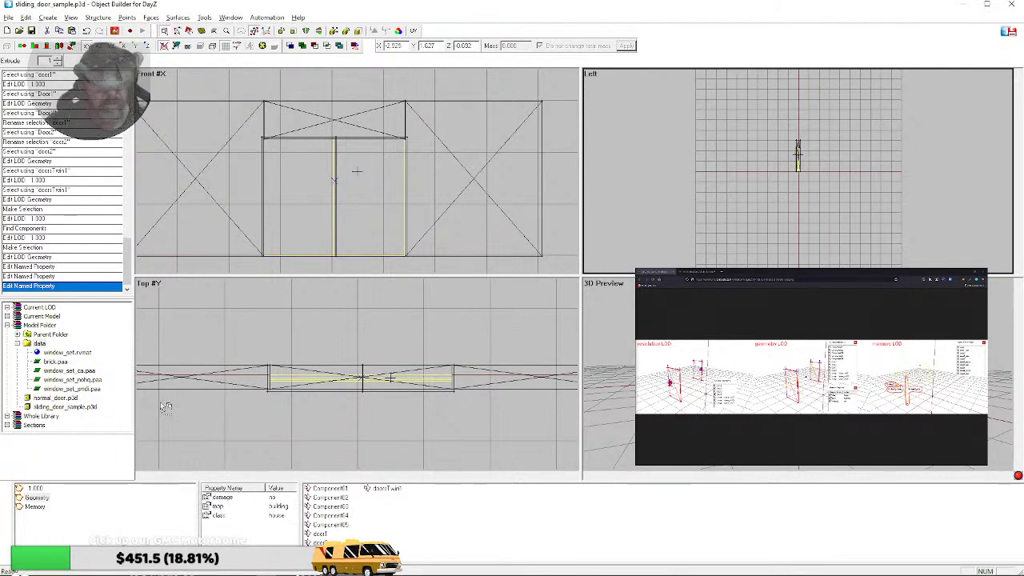
pyautogui.click(31, 30)
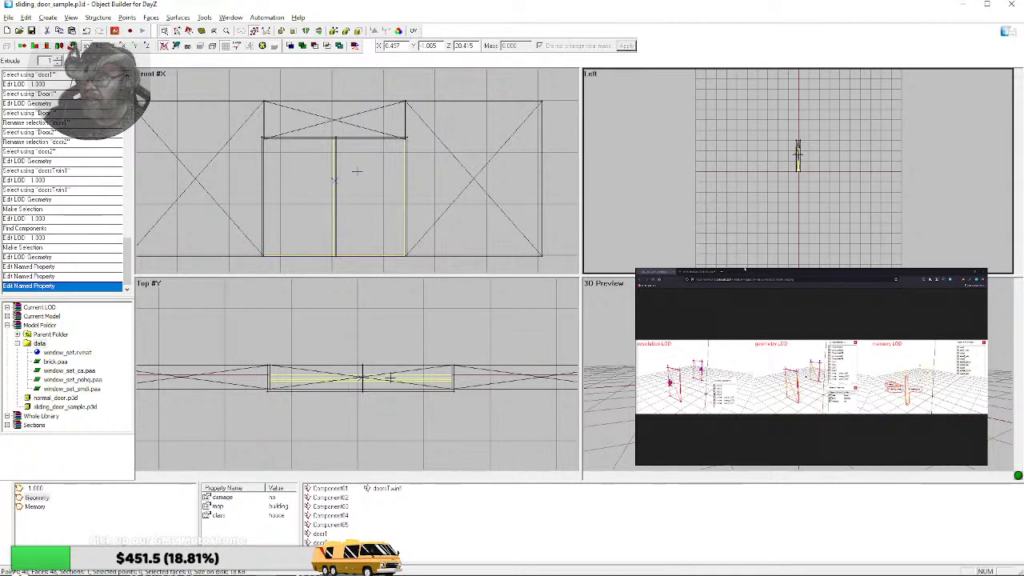
# - Maximize the LOD reference image to review it, put the browser away, and show the 1.000 LOD in Object Builder
pyautogui.click(581, 5)
pyautogui.doubleClick(581, 5)
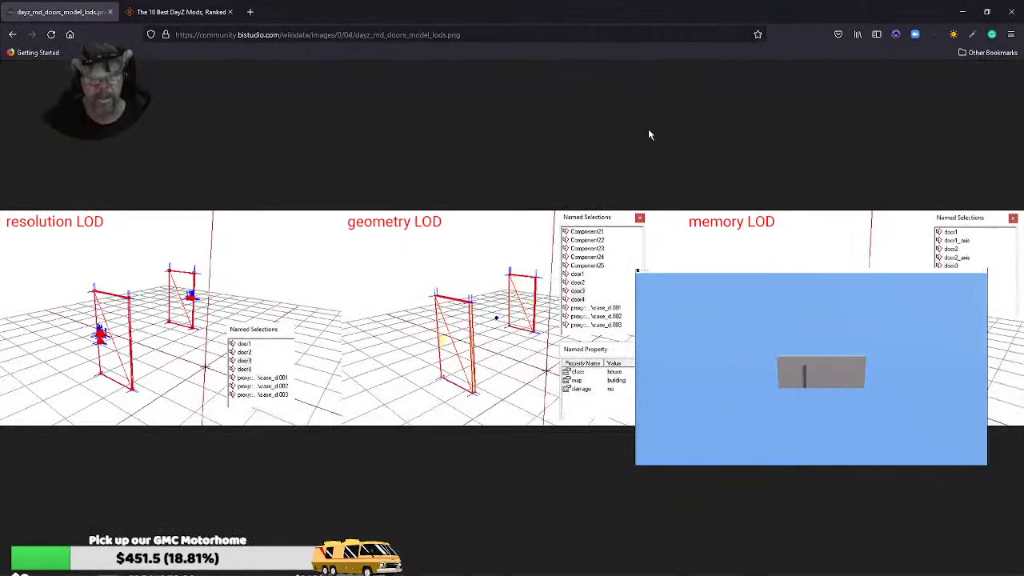
pyautogui.click(955, 10)
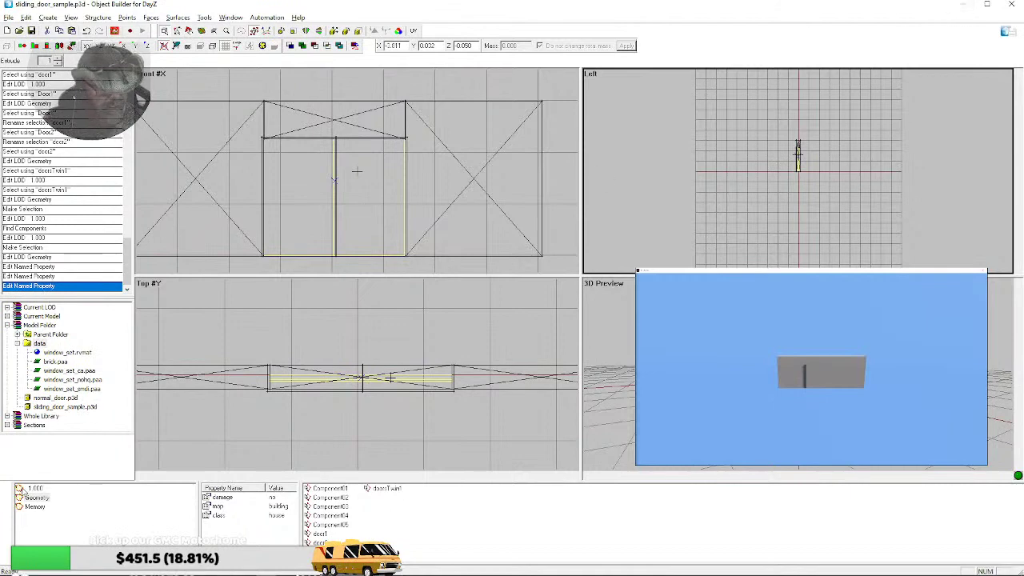
pyautogui.click(32, 488)
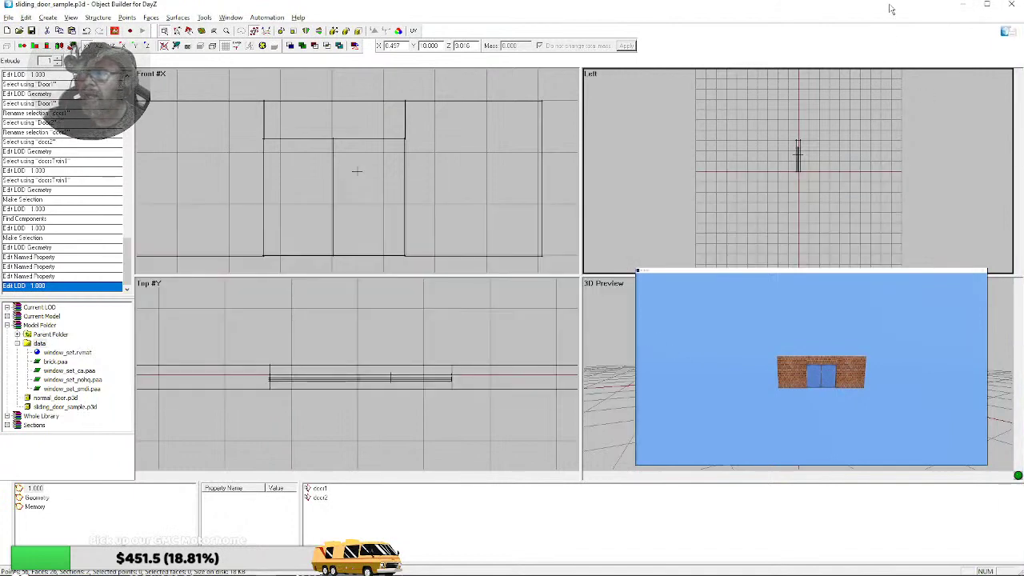
# - Switch to Notepad++ and copy the class name sliding_door_sample from CfgModels in model.cfg
pyautogui.click(969, 5)
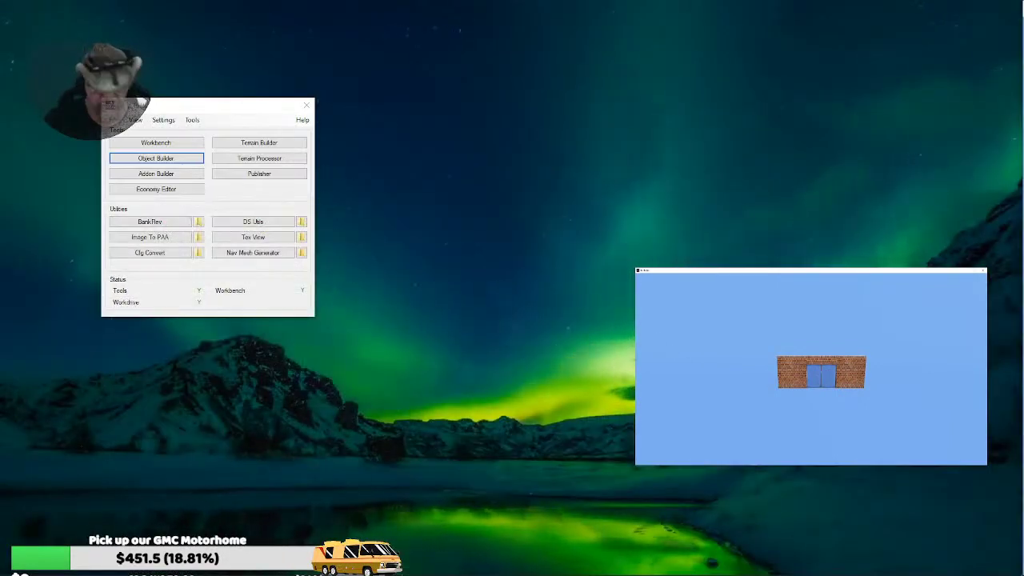
pyautogui.press('super')
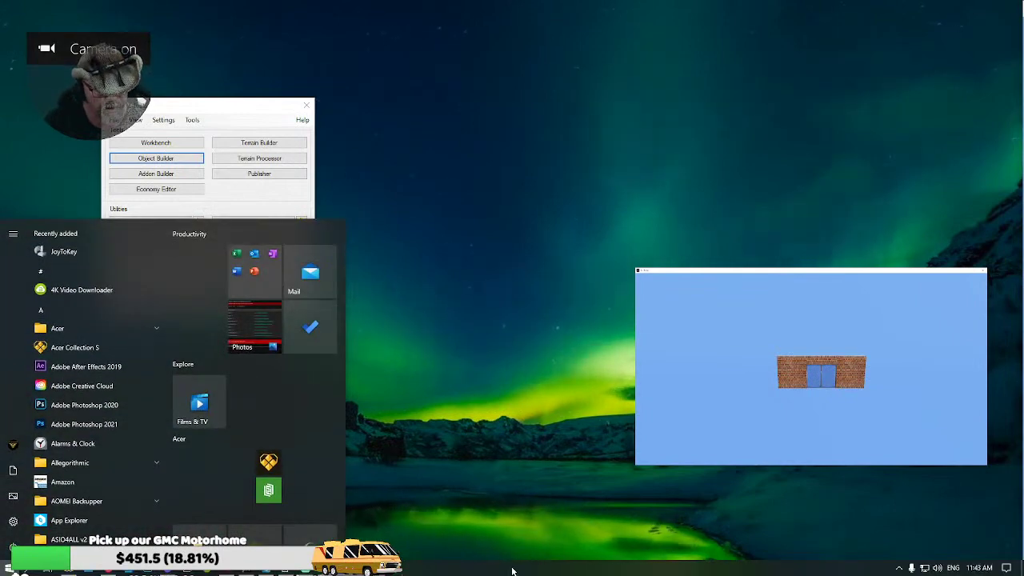
pyautogui.click(286, 572)
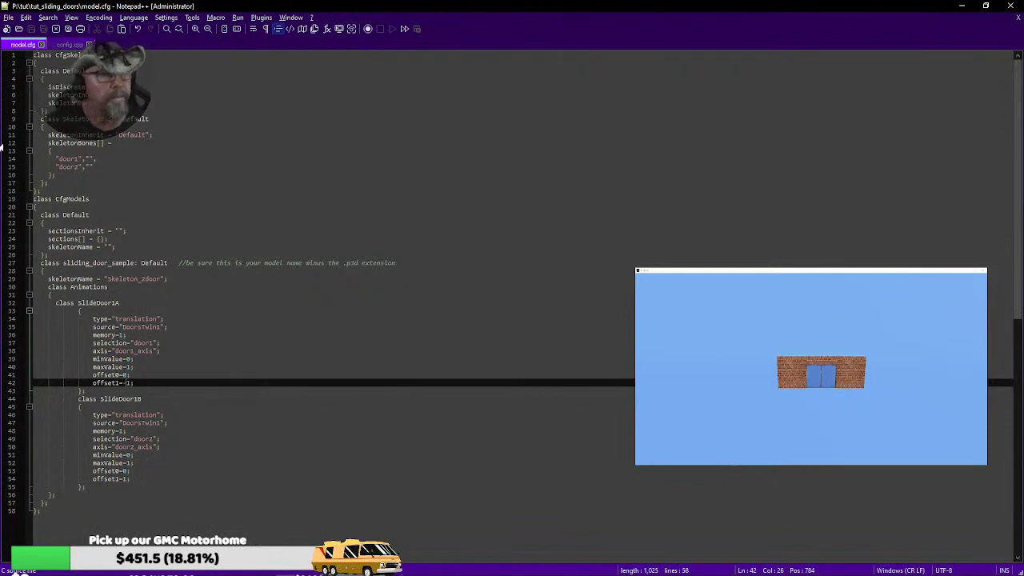
pyautogui.click(70, 45)
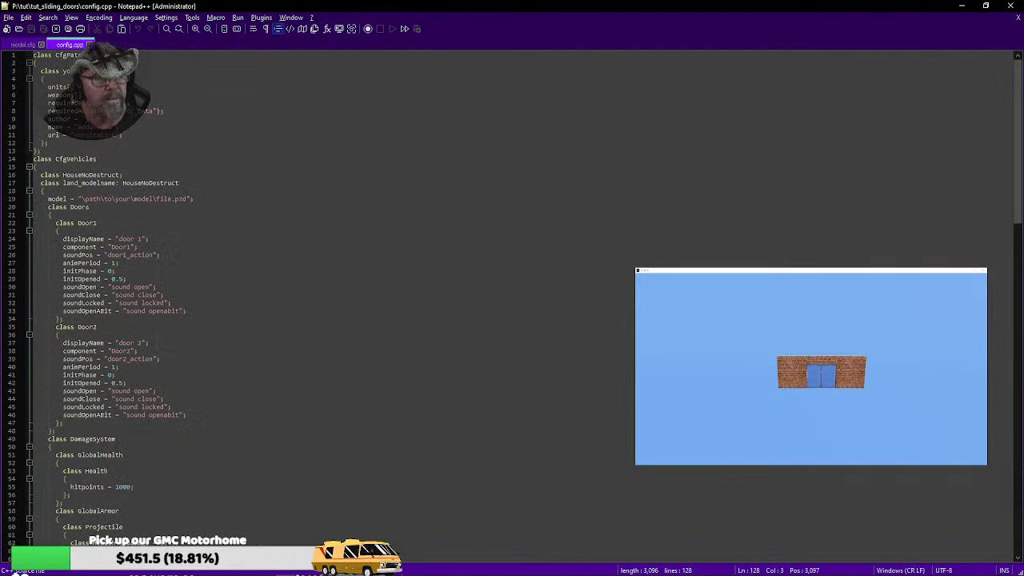
pyautogui.click(30, 46)
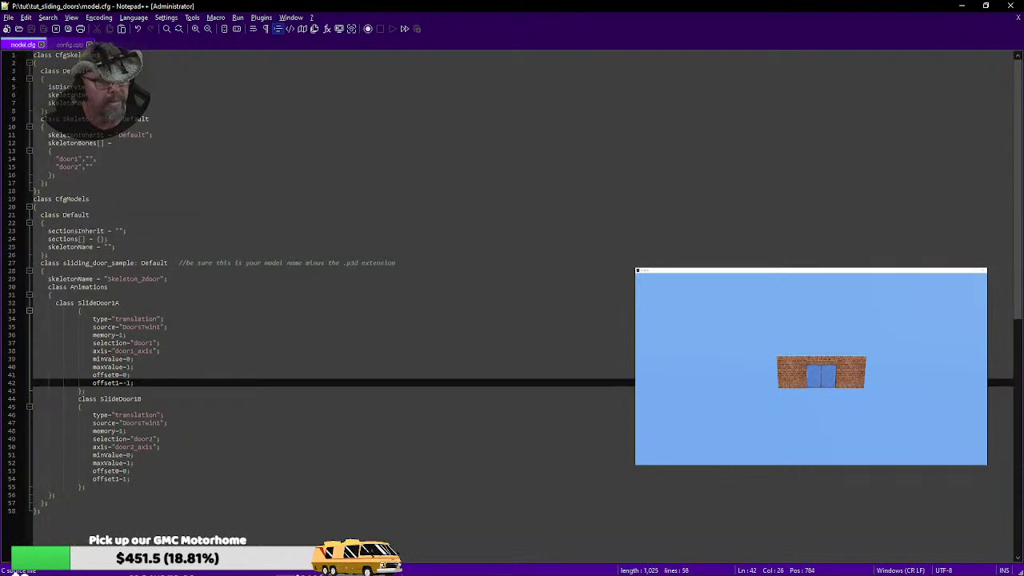
pyautogui.moveTo(63, 264); pyautogui.dragTo(136, 263)
pyautogui.rightClick(117, 263)
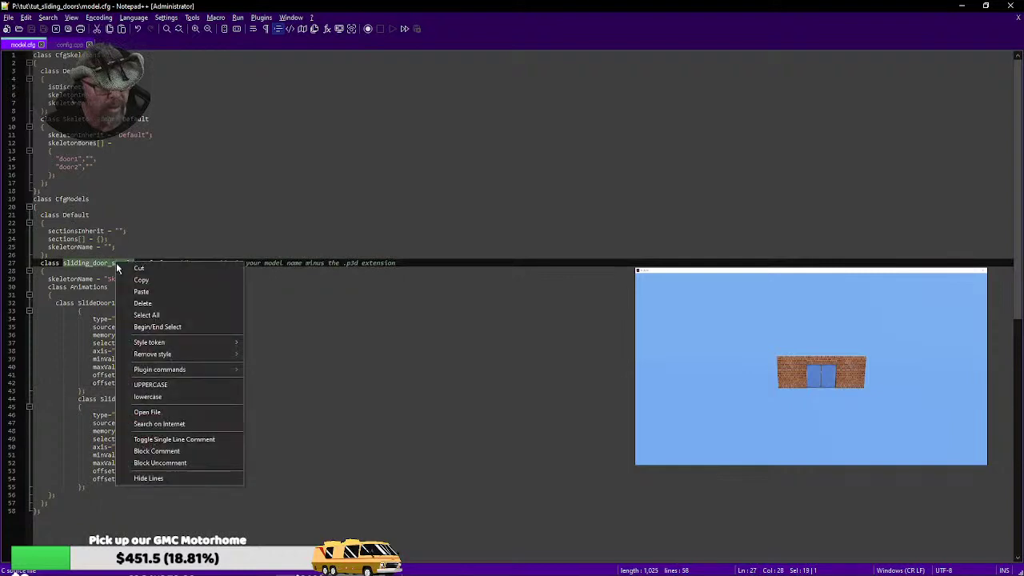
pyautogui.click(140, 277)
# - Replace the placeholder class name under CfgPatches in config.cpp with sliding_door_sample
pyautogui.click(69, 45)
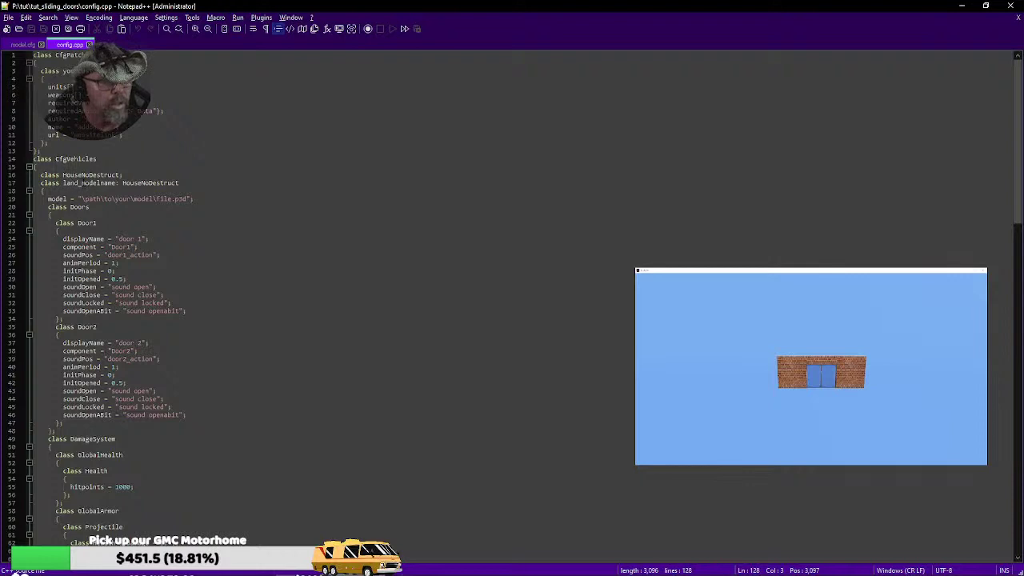
pyautogui.doubleClick(92, 70)
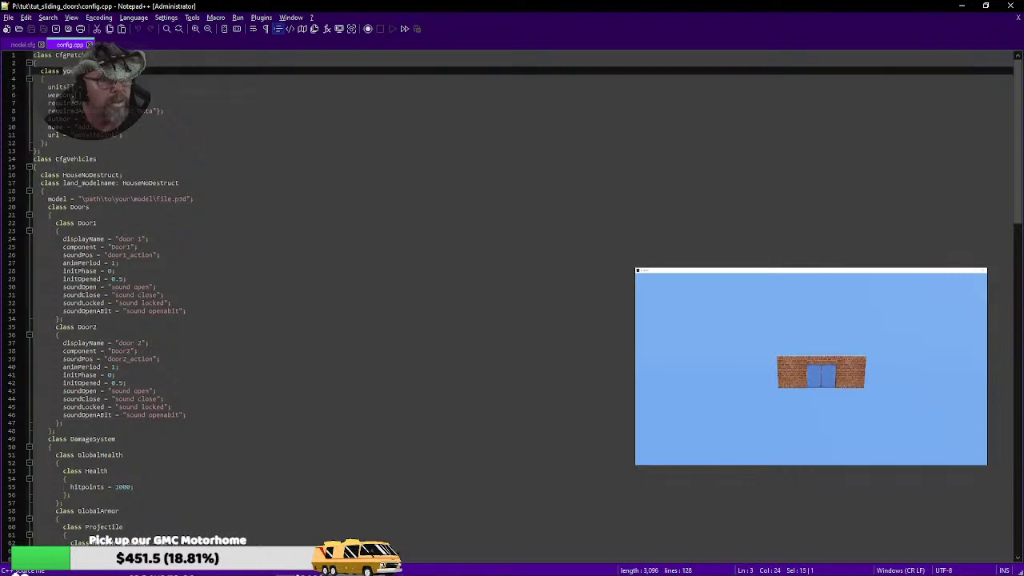
pyautogui.hotkey('ctrl', 'v')
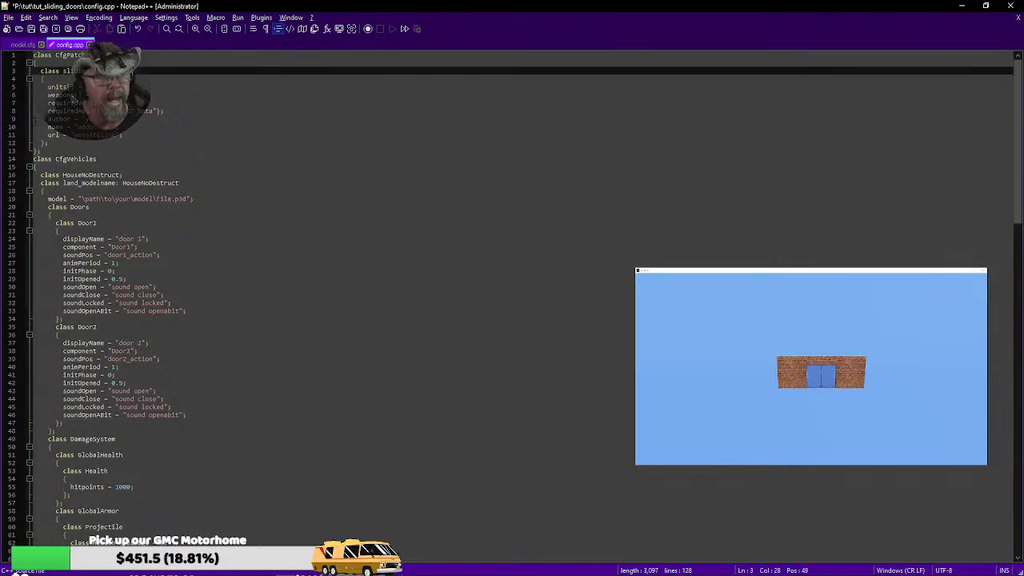
# - Rename the land_modelname class in CfgVehicles to land_sliding_door_sample and dismiss the pop-up advertisement
pyautogui.moveTo(81, 182); pyautogui.dragTo(116, 183)
pyautogui.hotkey('ctrl', 'v')
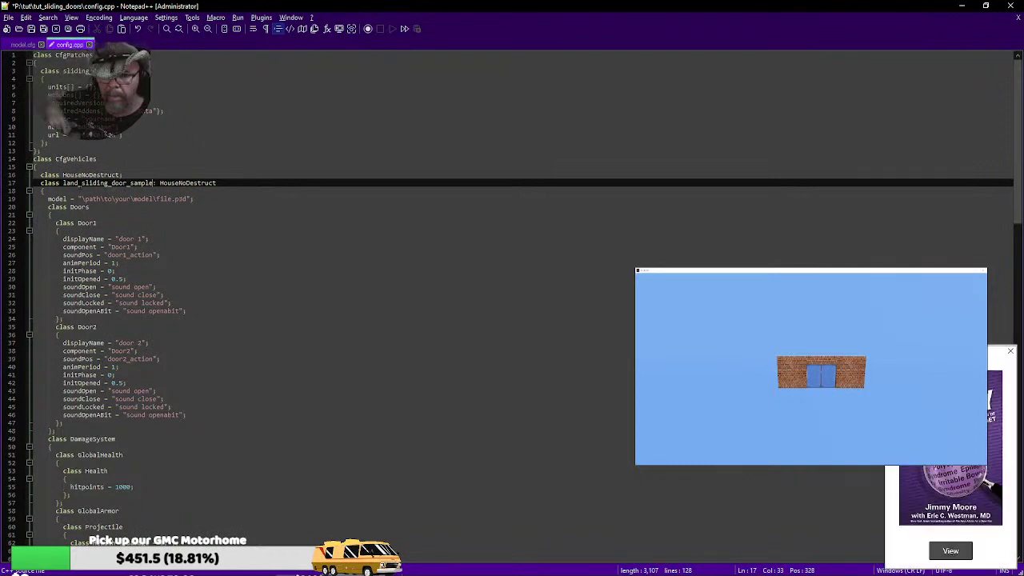
pyautogui.click(1009, 352)
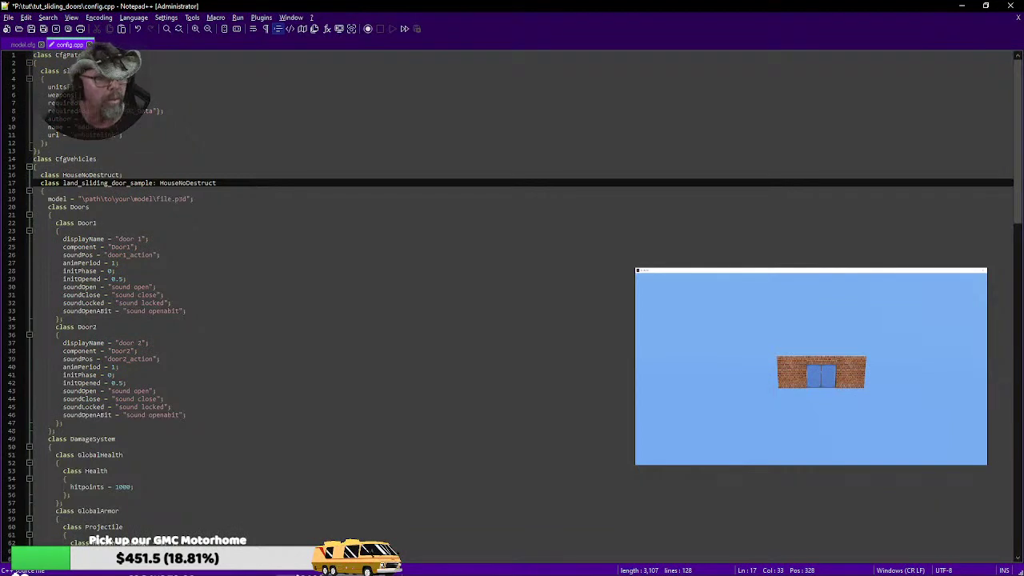
# - Replace the placeholder author value under CfgPatches with the author's name
pyautogui.doubleClick(93, 118)
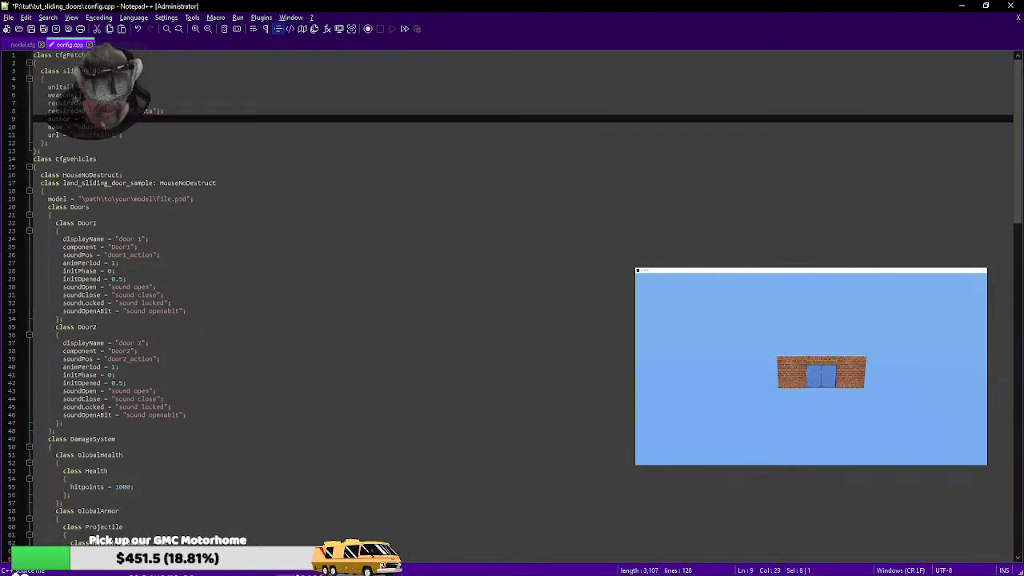
pyautogui.write('me')
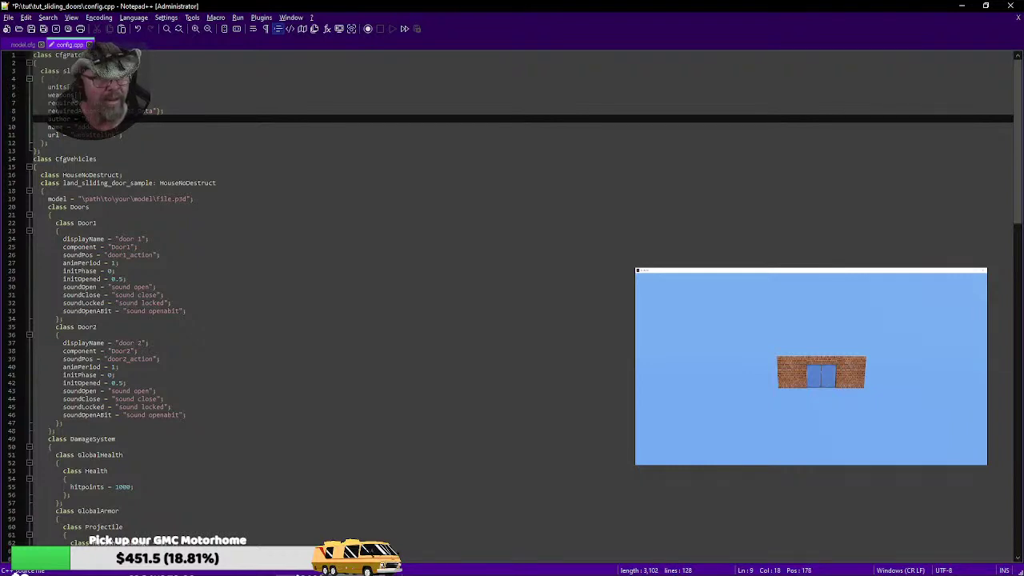
pyautogui.write('ra')
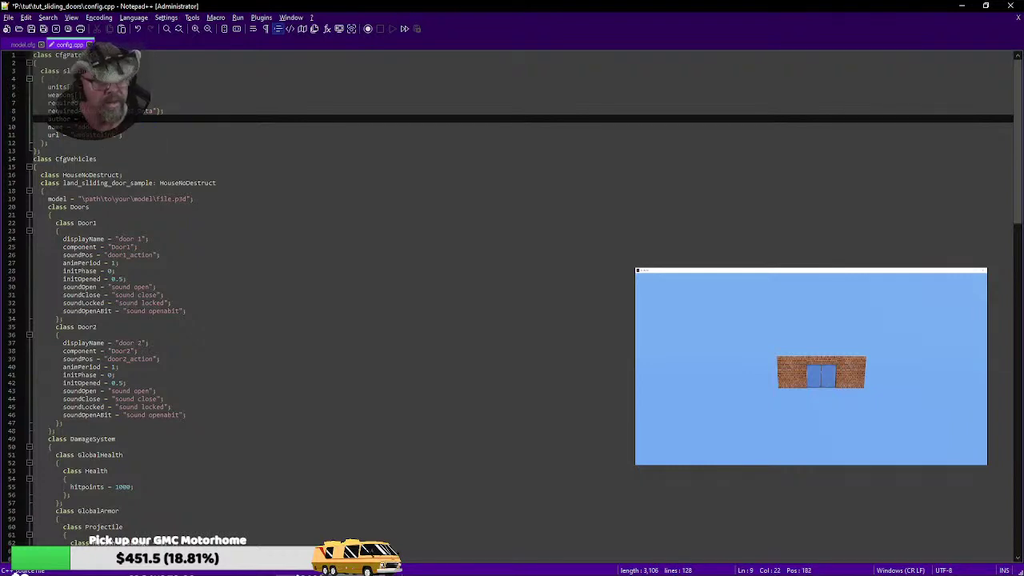
pyautogui.write('ven')
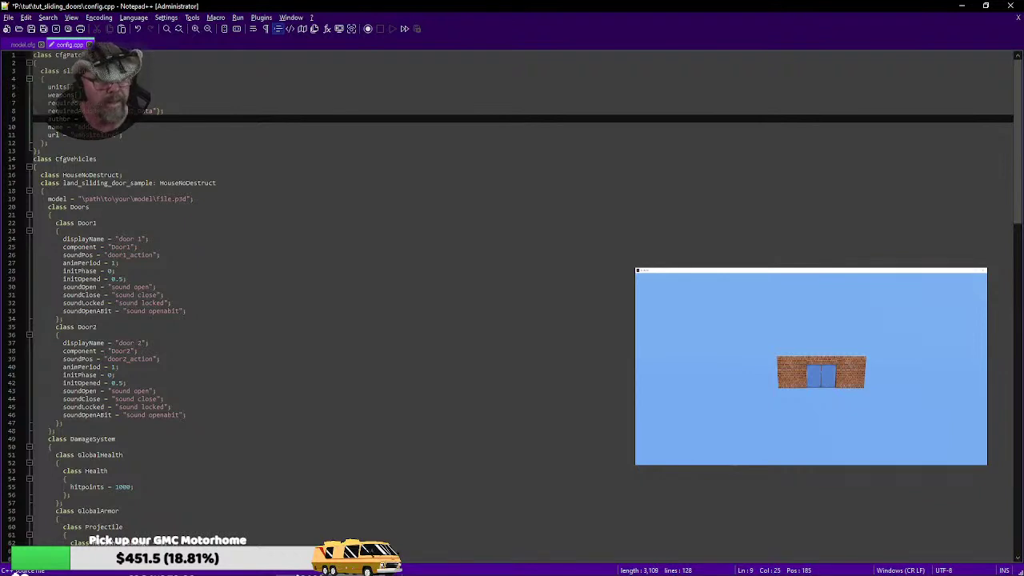
# - Replace the placeholder name value under CfgPatches in config.cpp with "sliding door demo"
pyautogui.press('Down')
pyautogui.hotkey('shift', 'Left')
pyautogui.hotkey('shift', 'Left')
pyautogui.hotkey('shift', 'Left')
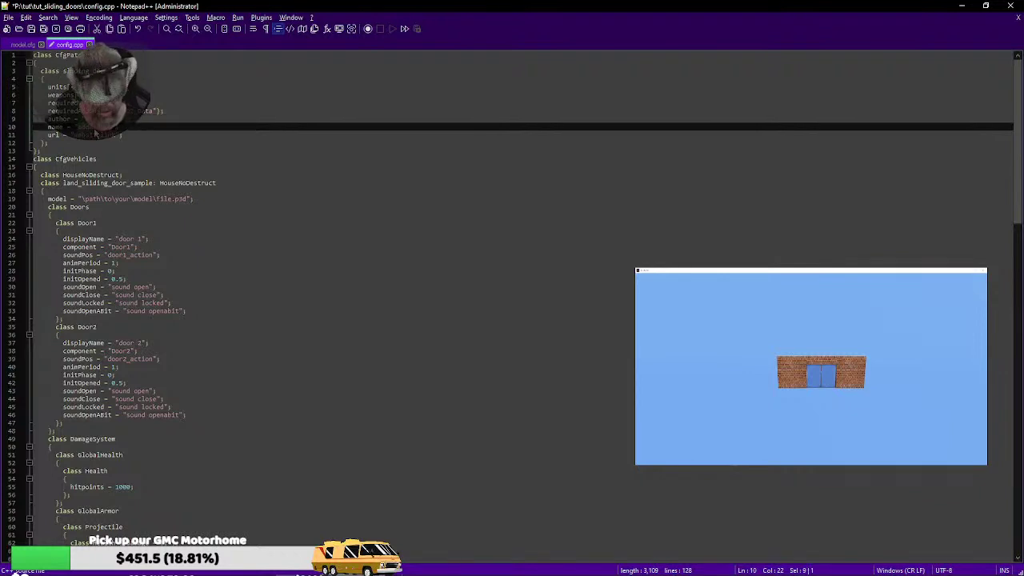
pyautogui.press('BackSpace')
pyautogui.write('dding door d')
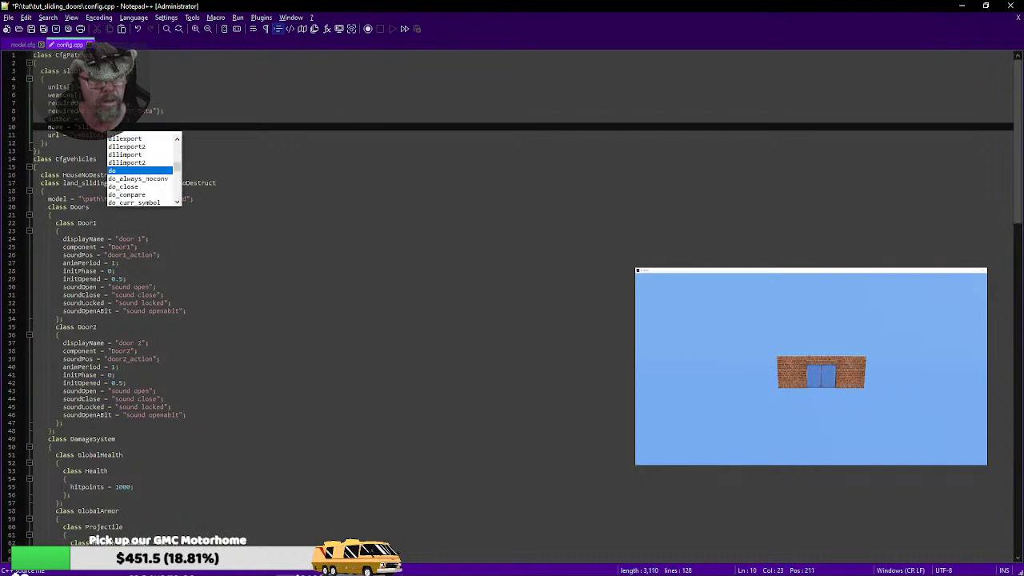
pyautogui.write('emo')
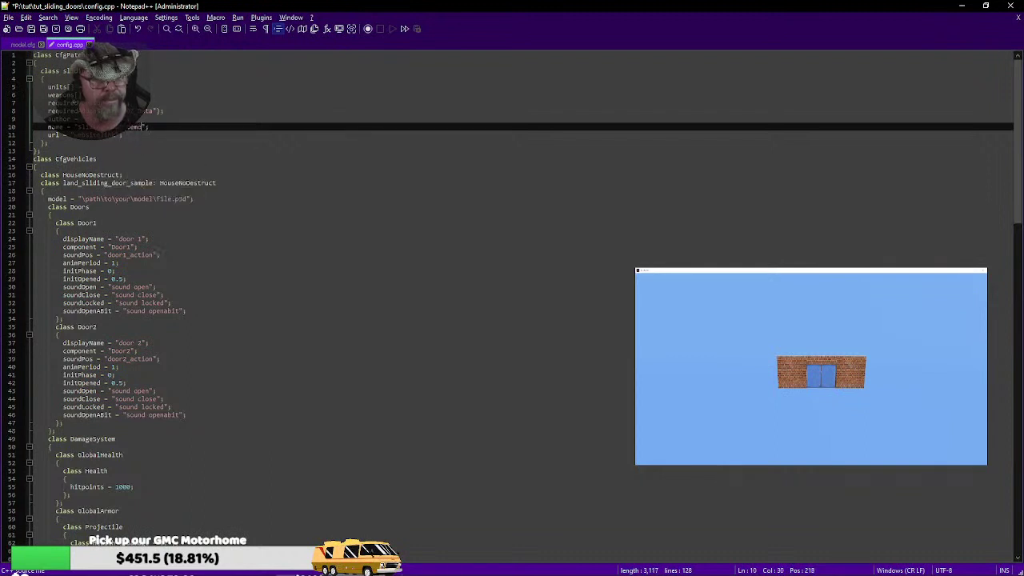
# - Replace the placeholder url value under CfgPatches with the author's website address
pyautogui.doubleClick(94, 136)
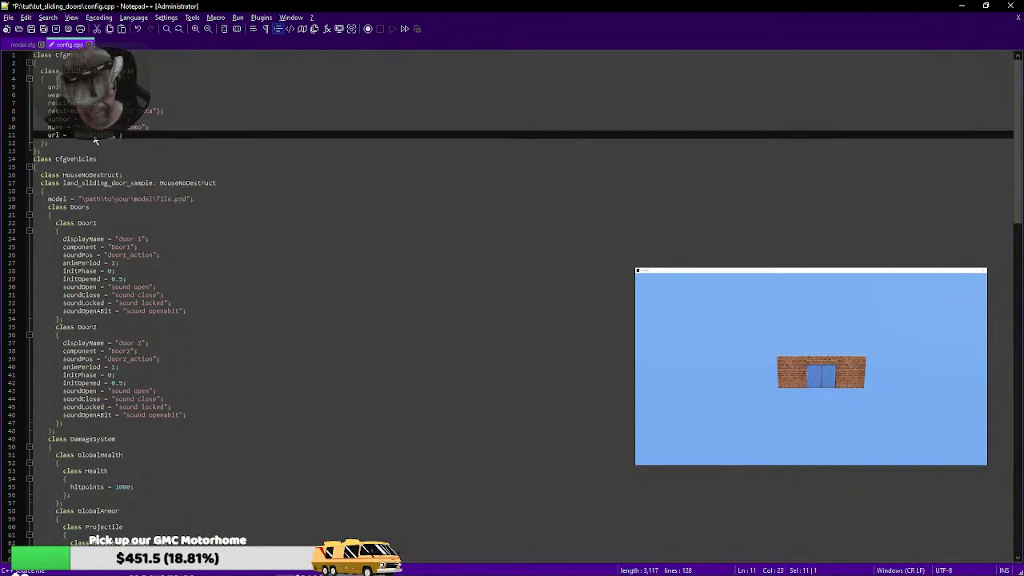
pyautogui.write('www.drgsl.com')
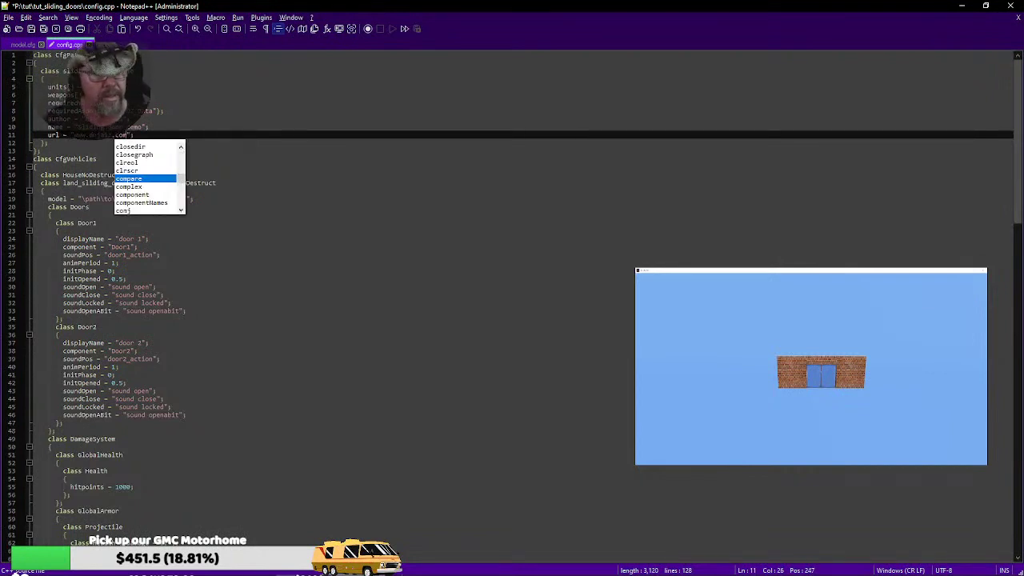
pyautogui.click(163, 294)
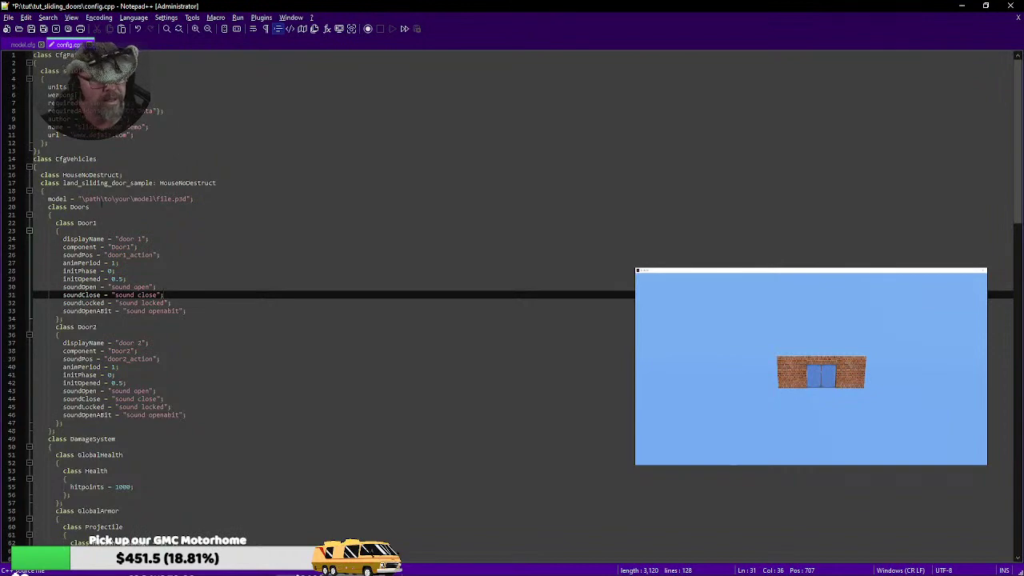
# - Switch to File Explorer, copy the full path of sliding_door_sample.p3d in tut_sliding_doors, and return to Notepad++
pyautogui.moveTo(104, 572)
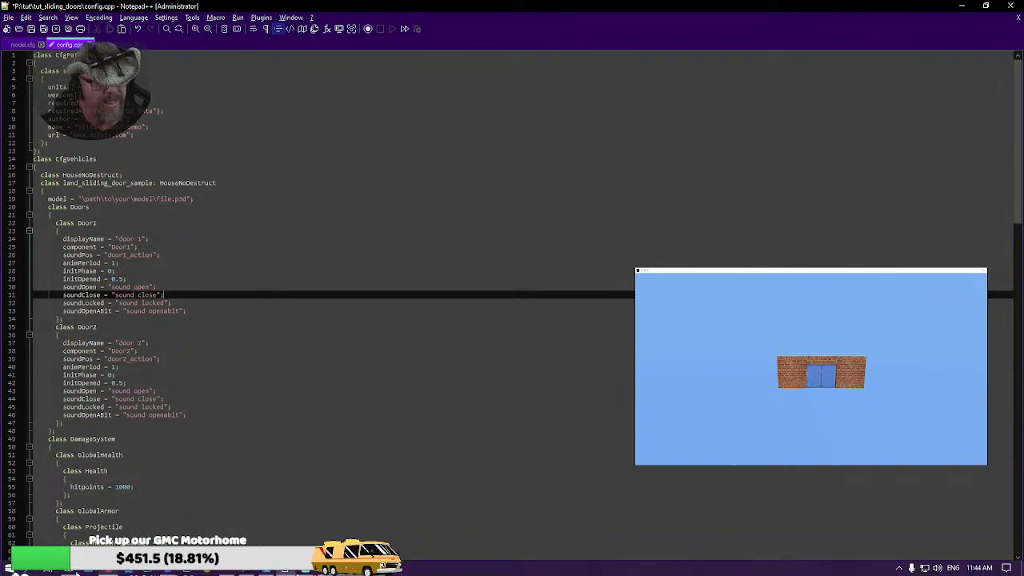
pyautogui.click(70, 569)
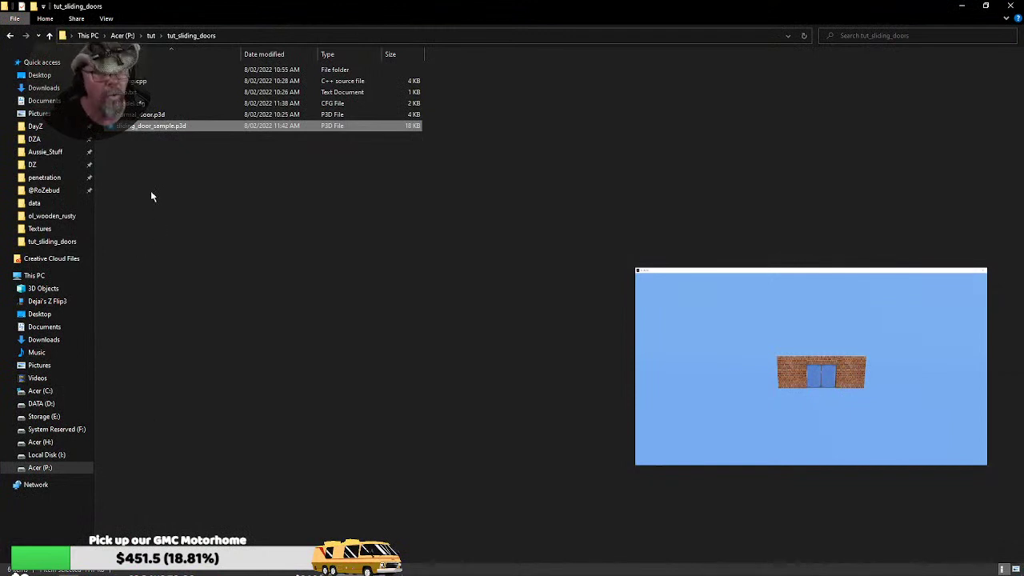
pyautogui.rightClick(148, 126)
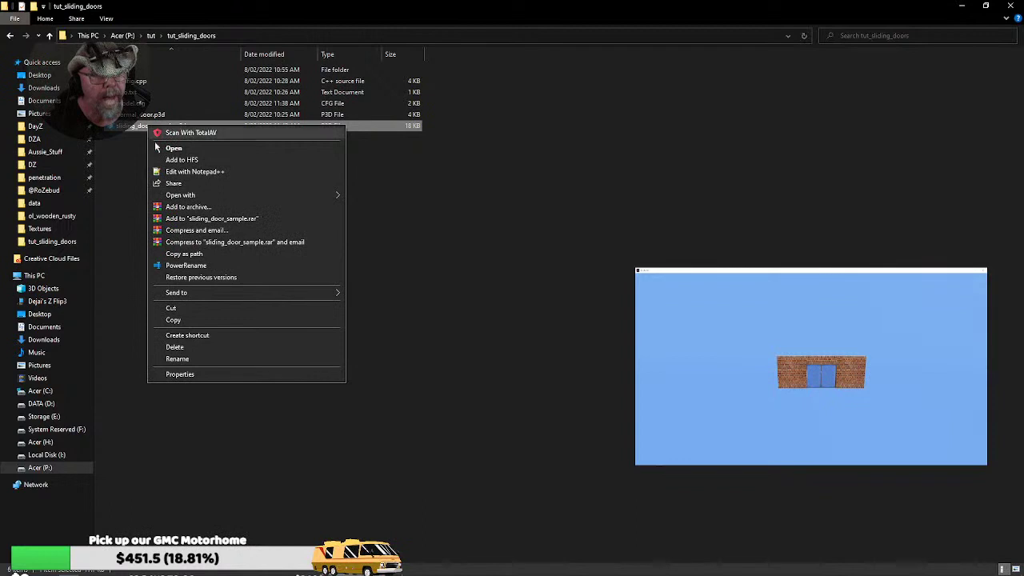
pyautogui.click(192, 253)
pyautogui.hotkey('alt', 'Tab')
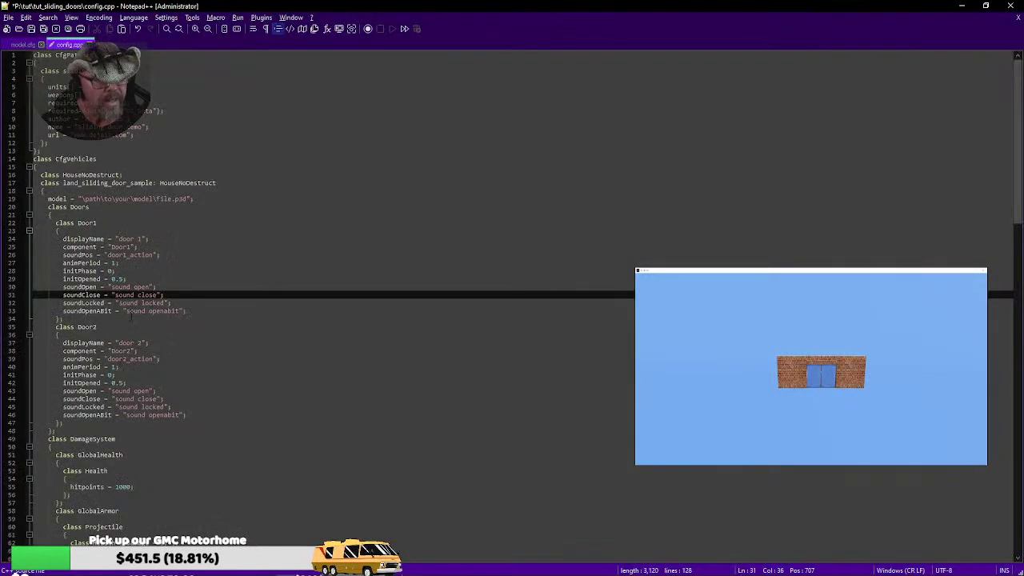
# - Try the copied file path without its P: prefix as the model value, and undo back to the placeholder path
pyautogui.moveTo(78, 199); pyautogui.dragTo(193, 198)
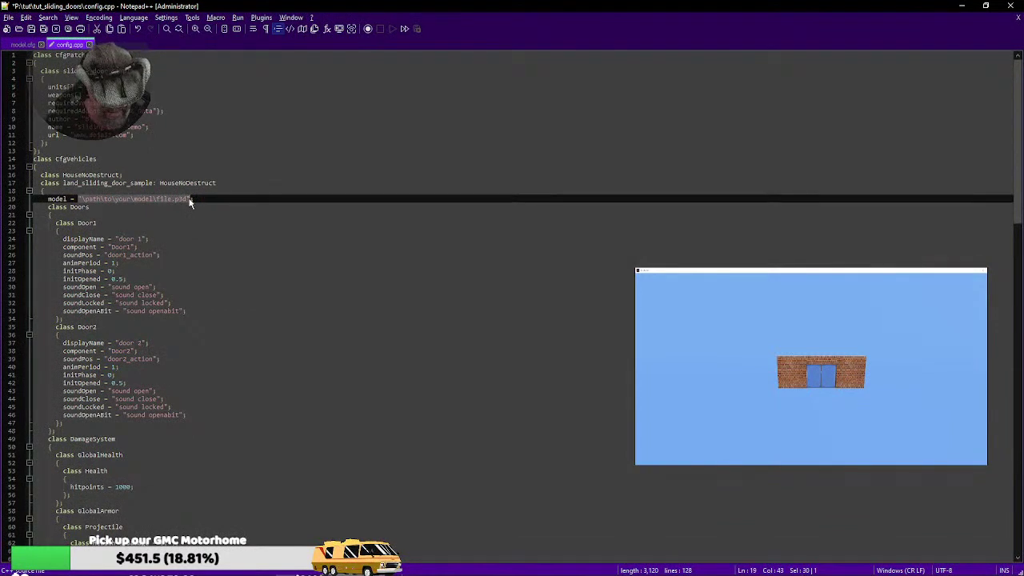
pyautogui.write('"P:\\tut\\tut_sliding_doors\\sliding_door_sample.p3d"')
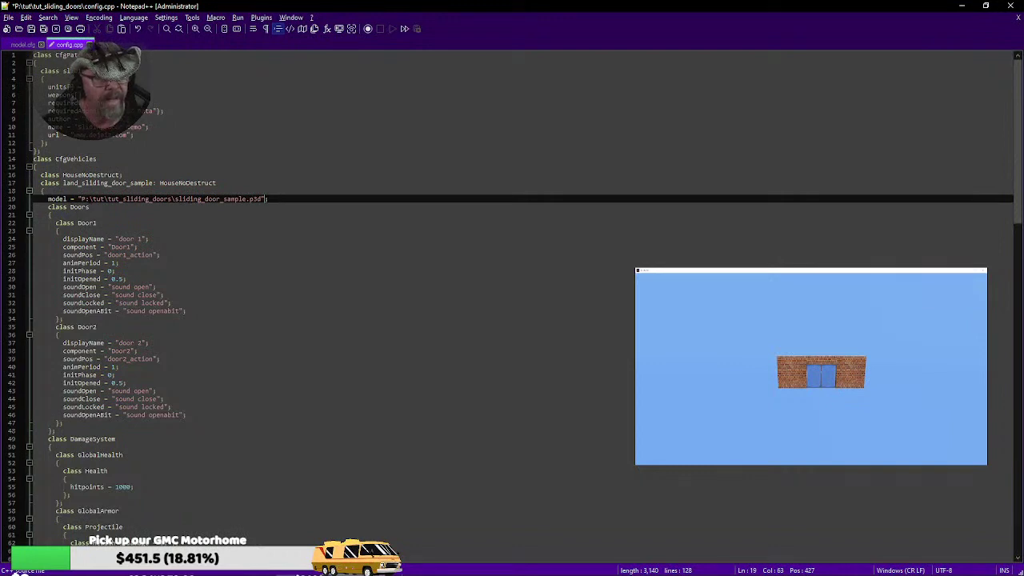
pyautogui.click(87, 198)
pyautogui.press('BackSpace')
pyautogui.press('BackSpace')
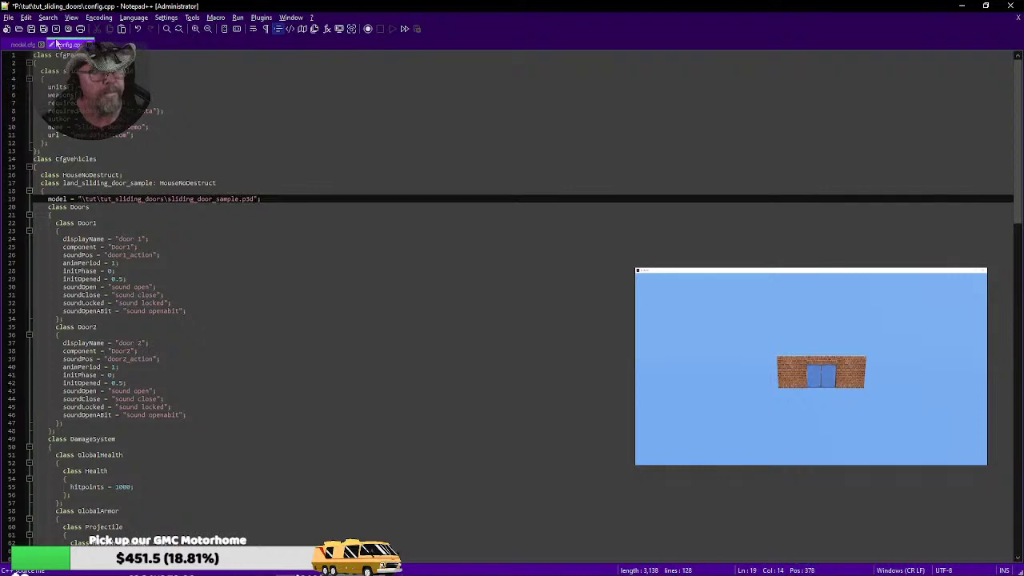
pyautogui.click(31, 28)
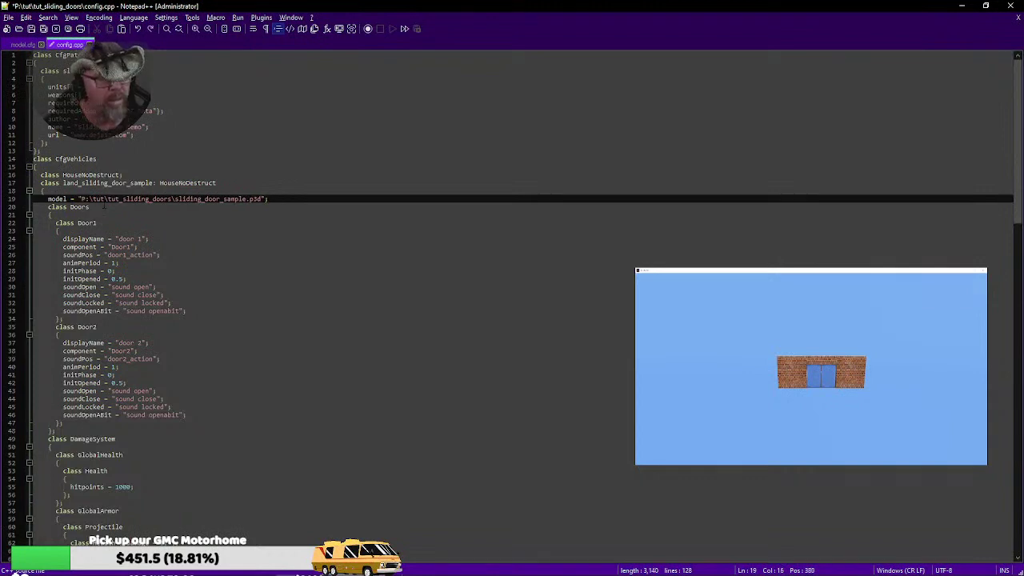
pyautogui.write('path\\to\\your\\model\\file.p3d')
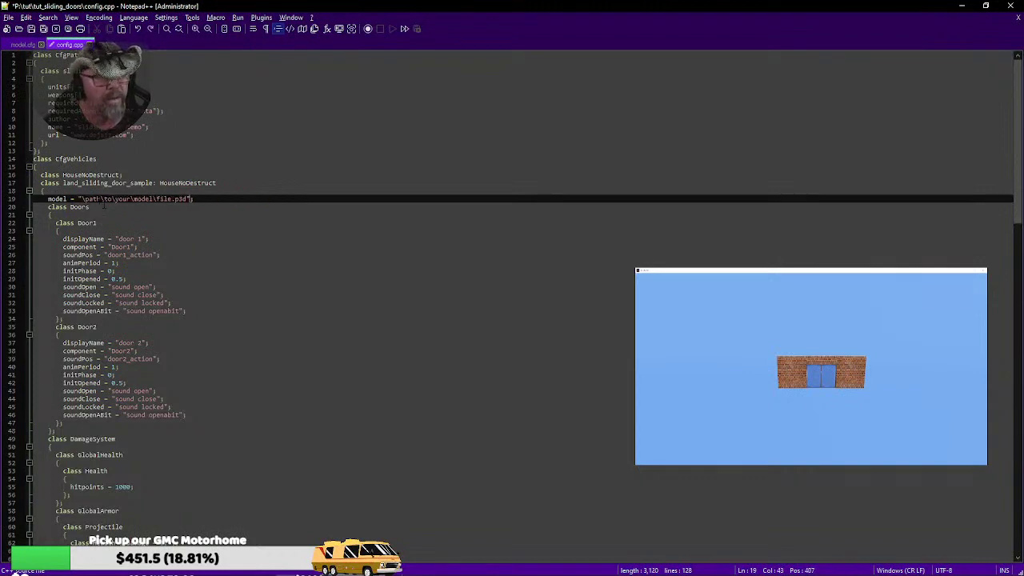
# - Set the model path of land_sliding_door_sample to \tut\tut_sliding_doors\sliding_door_sample.p3d and save config.cpp
pyautogui.moveTo(78, 199); pyautogui.dragTo(189, 200)
pyautogui.write('"P:\\tut\\tut_sliding_doors\\sliding_door_sample.p3d"')
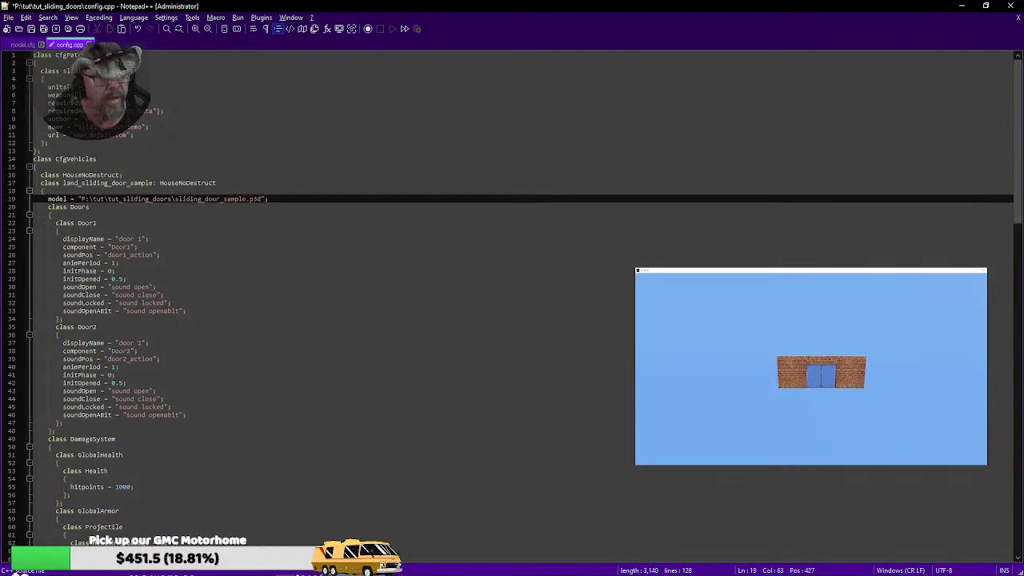
pyautogui.click(86, 199)
pyautogui.press('BackSpace')
pyautogui.press('BackSpace')
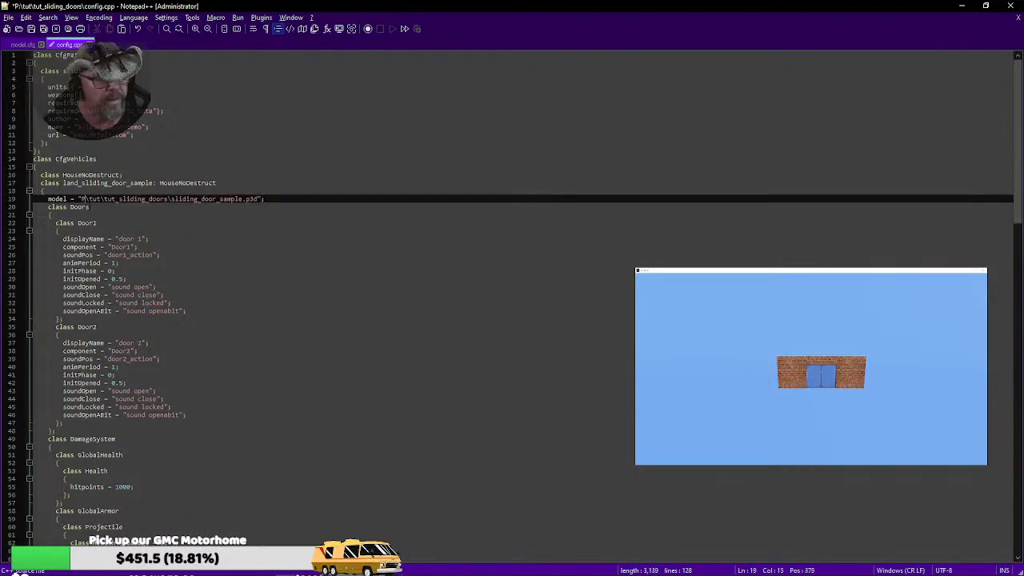
pyautogui.click(219, 228)
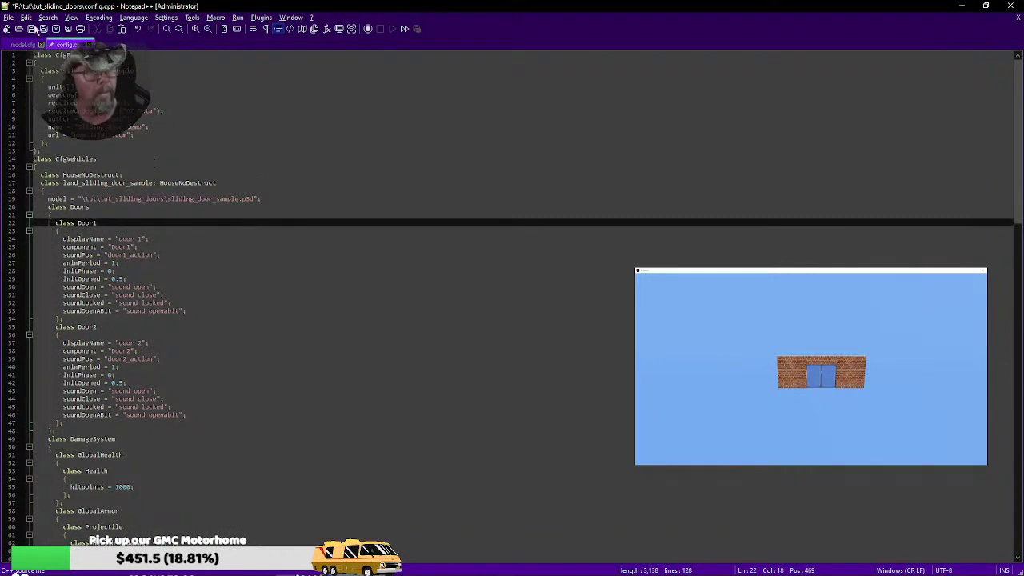
pyautogui.hotkey('ctrl', 's')
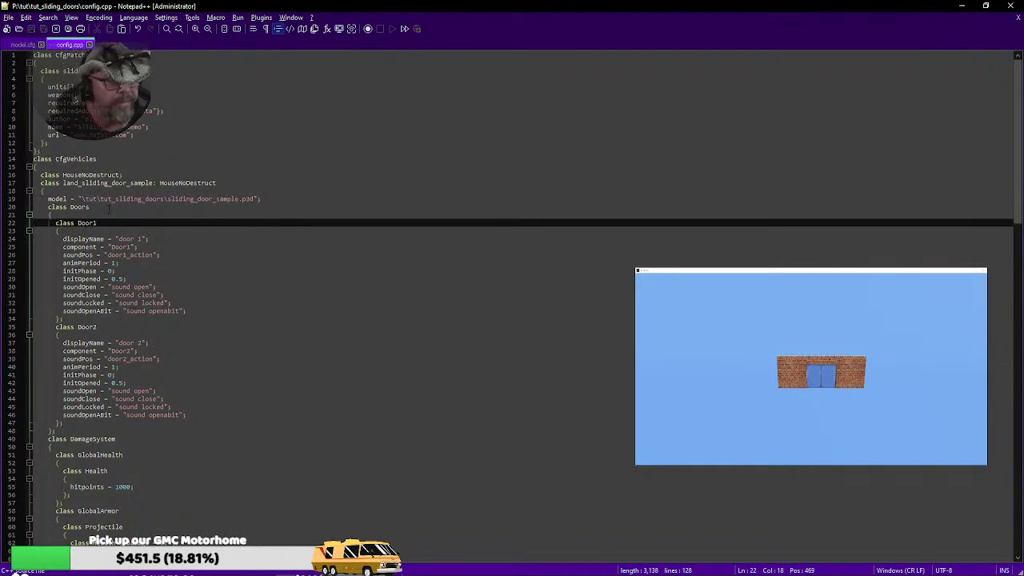
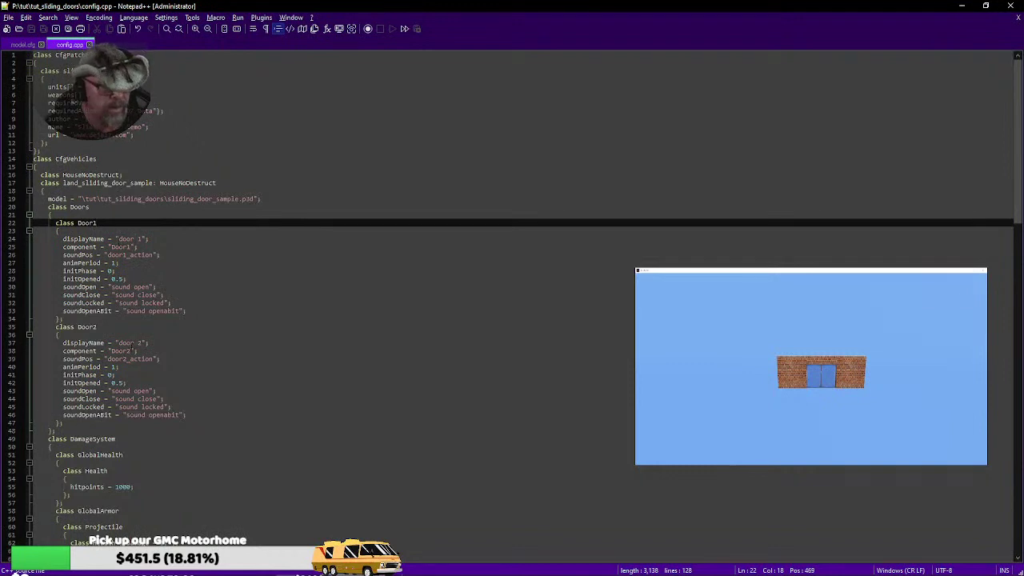
# - Change the component values of the Door1 and Door2 classes to lowercase door1 and door2
pyautogui.moveTo(63, 239); pyautogui.dragTo(148, 239)
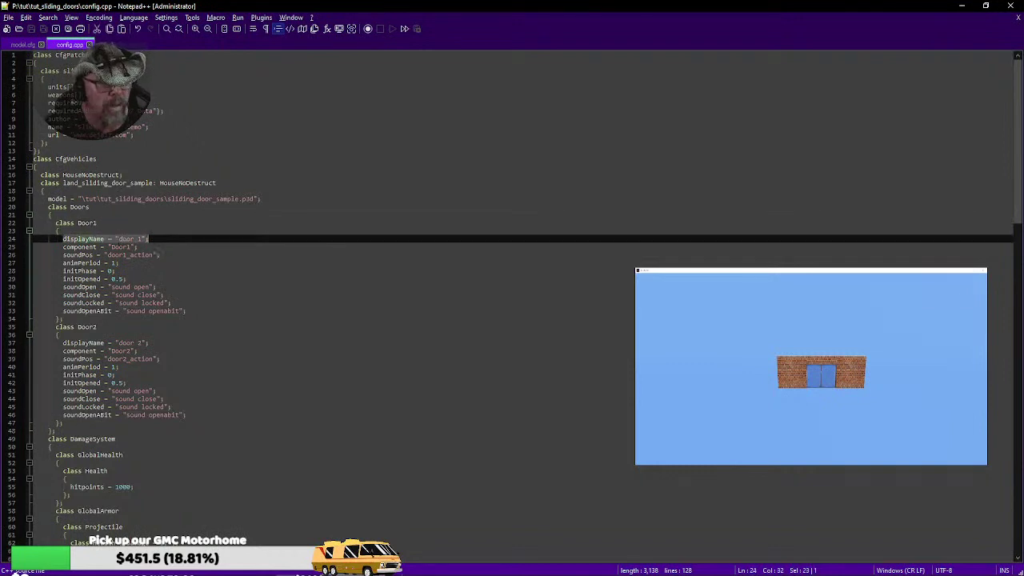
pyautogui.click(101, 247)
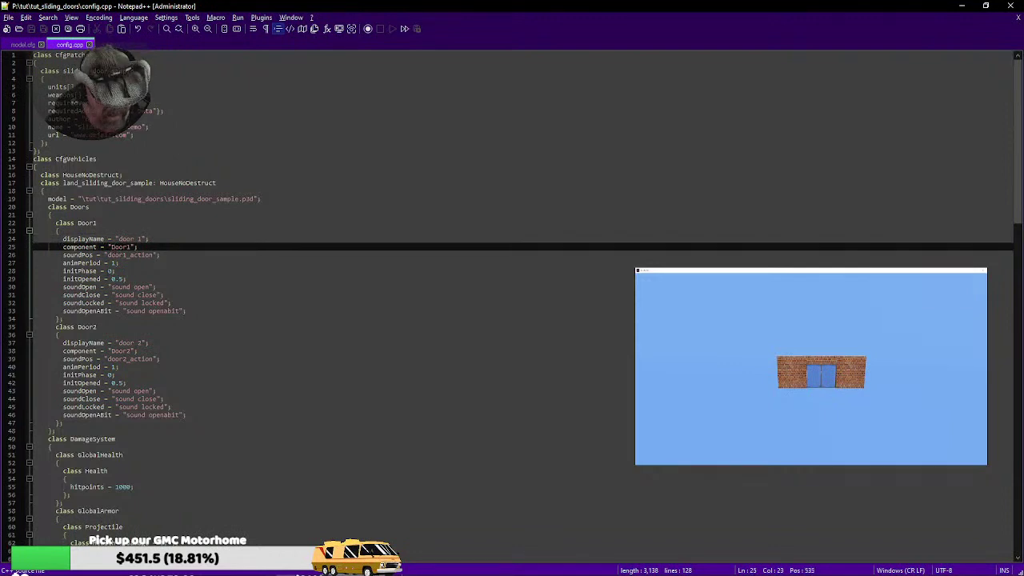
pyautogui.write('d')
pyautogui.click(267, 306)
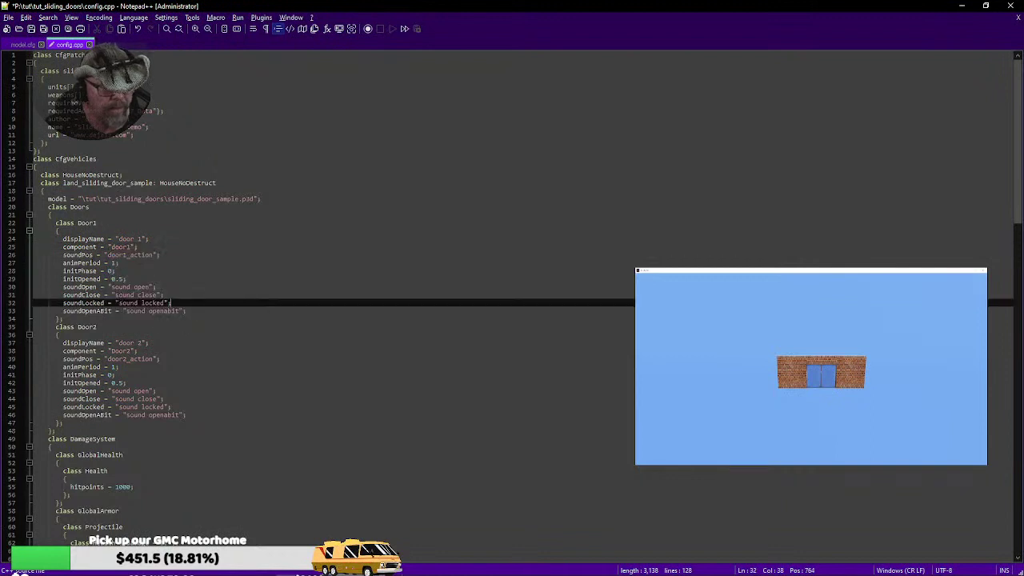
pyautogui.click(111, 350)
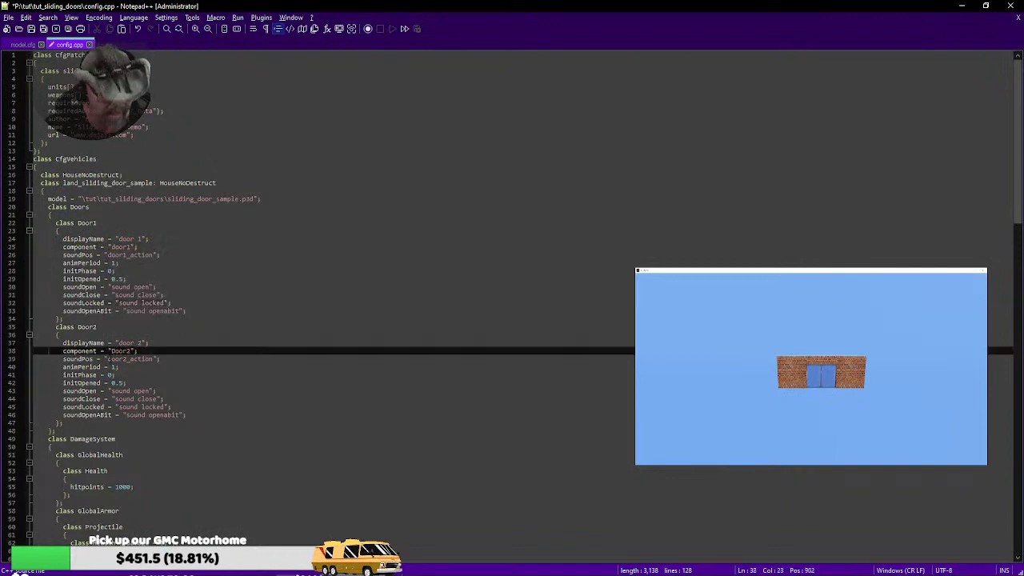
pyautogui.press('BackSpace')
pyautogui.write('d')
pyautogui.click(59, 334)
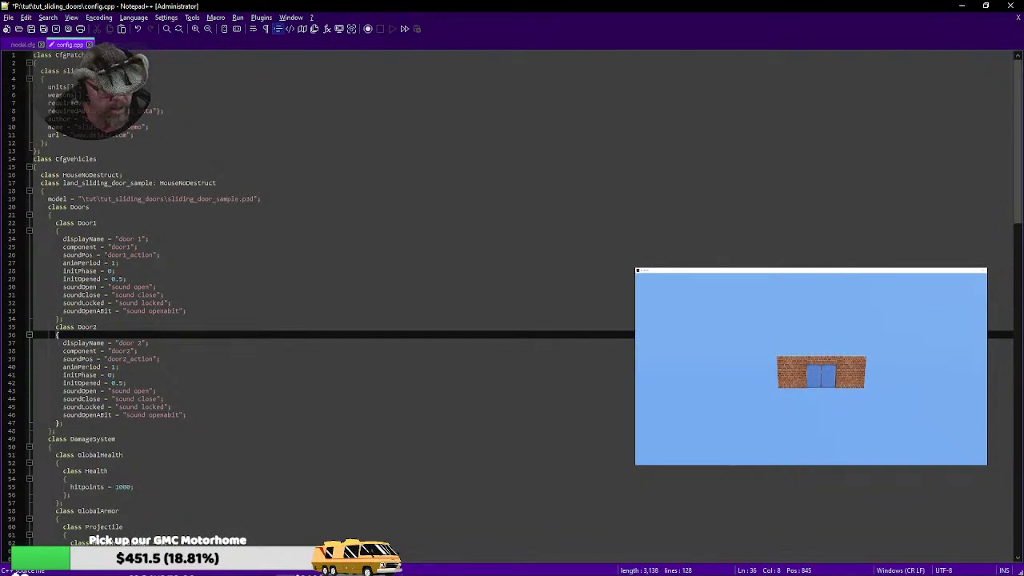
# - Switch to Object Builder and display the Memory LOD of sliding_door_sample.p3d with its named selections
pyautogui.click(269, 571)
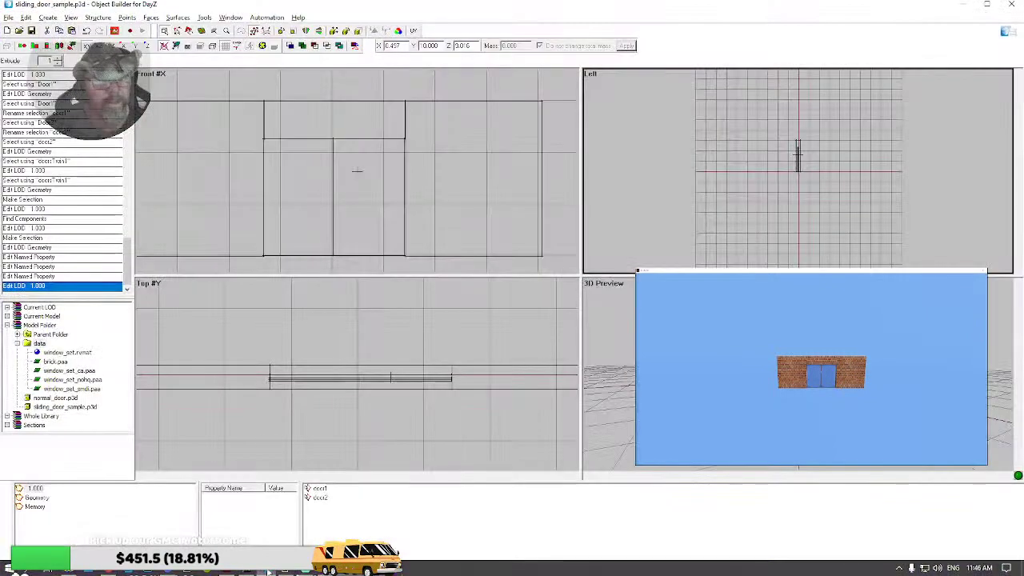
pyautogui.click(35, 506)
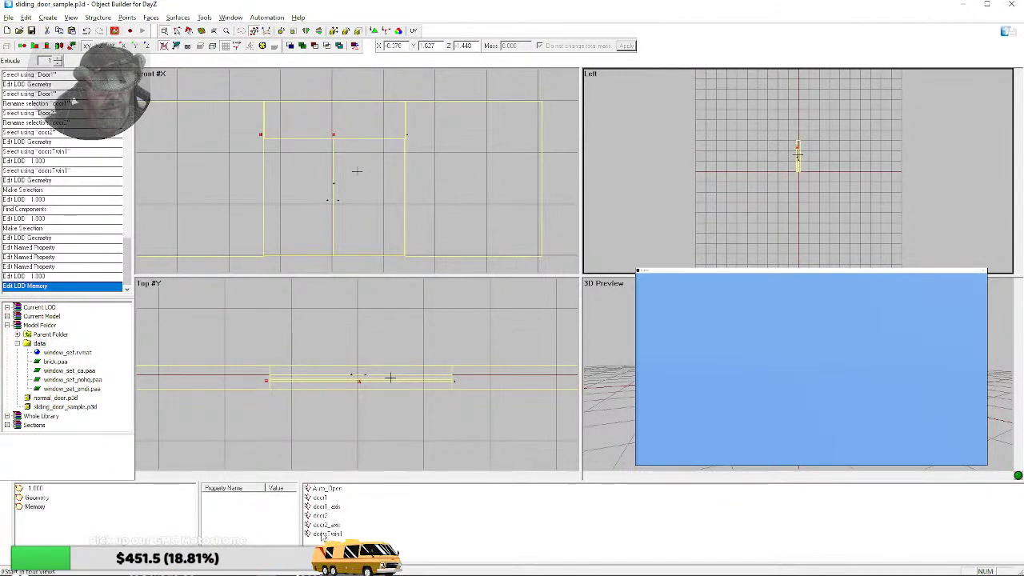
pyautogui.click(32, 508)
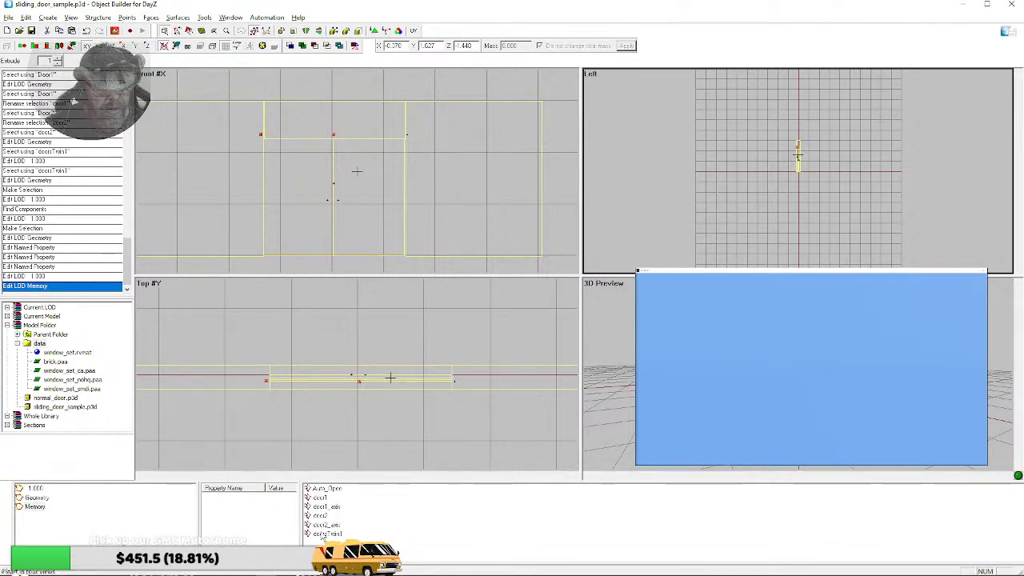
pyautogui.click(36, 497)
pyautogui.click(36, 506)
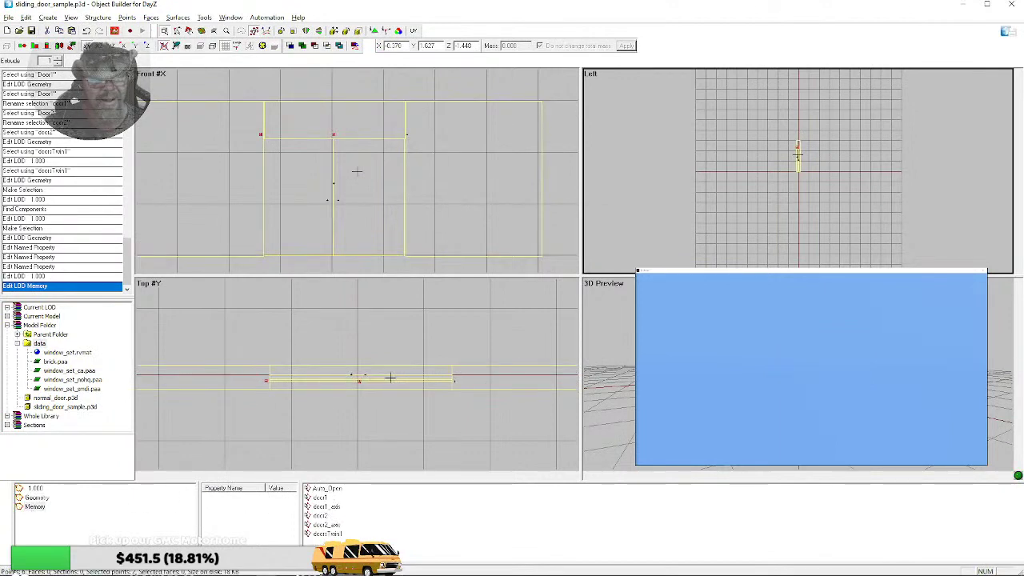
# - Switch to Notepad++ and copy the soundPos value door1_action from the Door1 class
pyautogui.hotkey('alt', 'Tab')
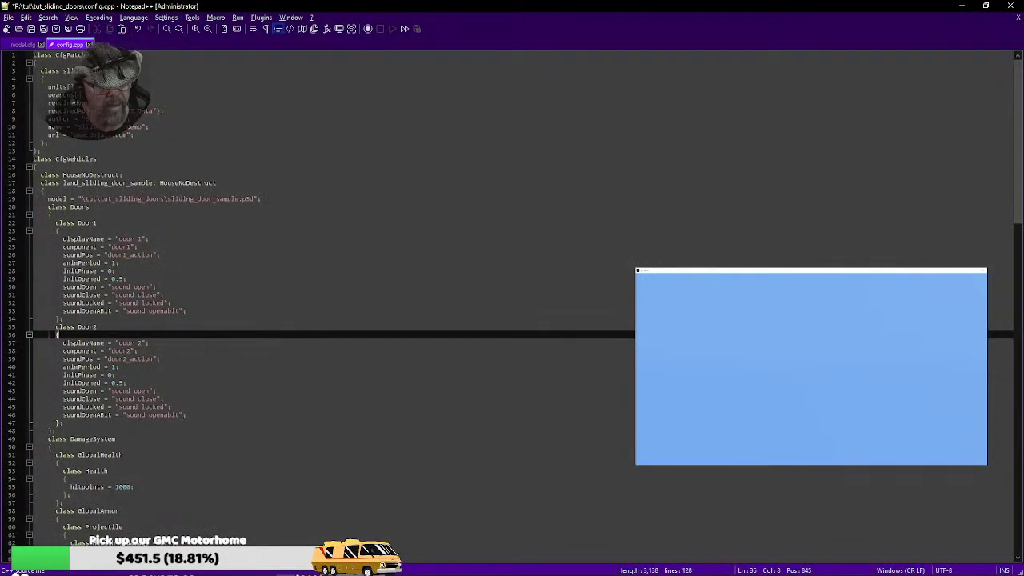
pyautogui.moveTo(107, 255); pyautogui.dragTo(154, 260)
pyautogui.rightClick(132, 254)
pyautogui.click(154, 272)
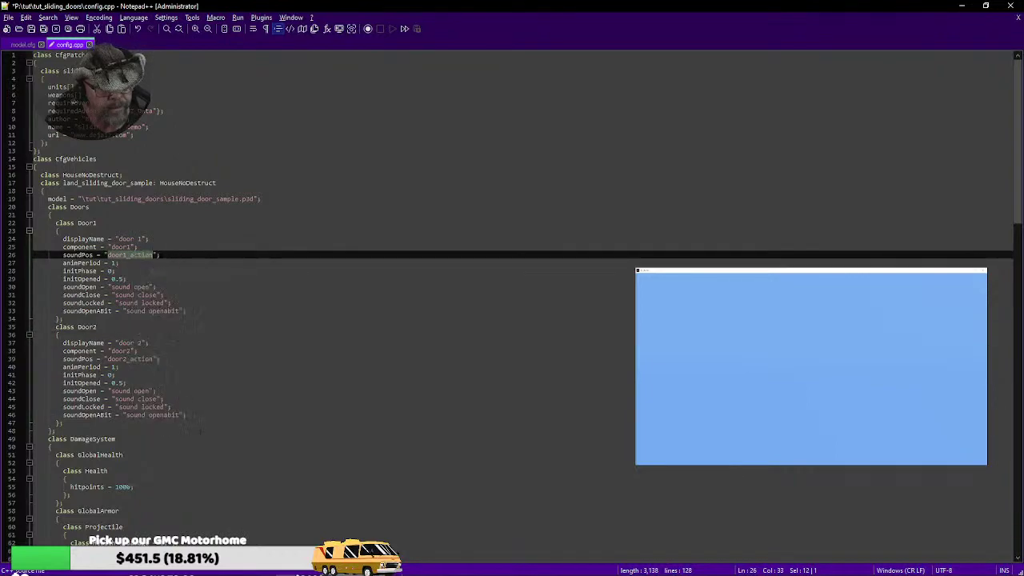
# - Switch to Object Builder, add a Memory LOD point above where the two doors meet, and select it
pyautogui.hotkey('alt', 'Tab')
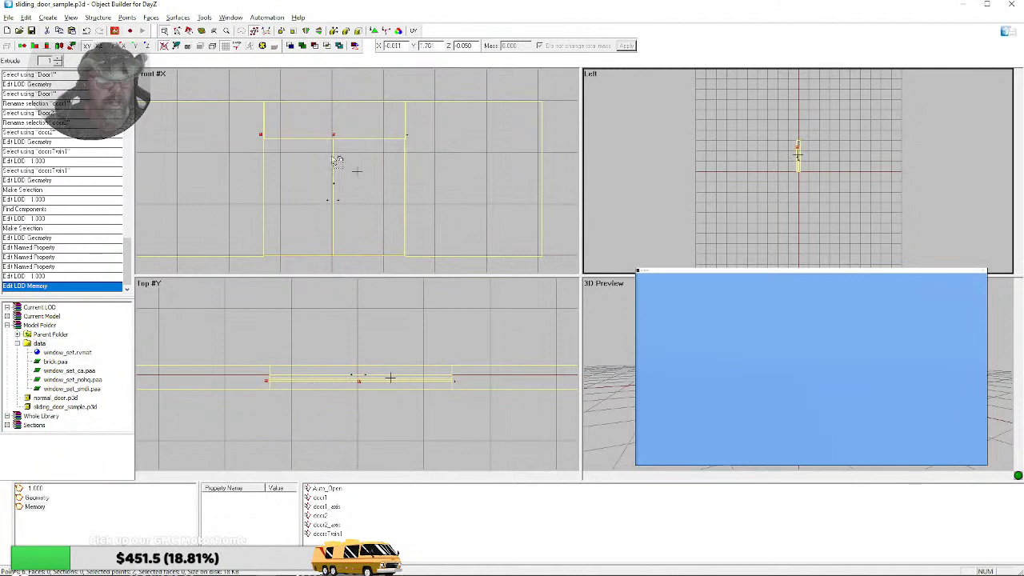
pyautogui.click(340, 129)
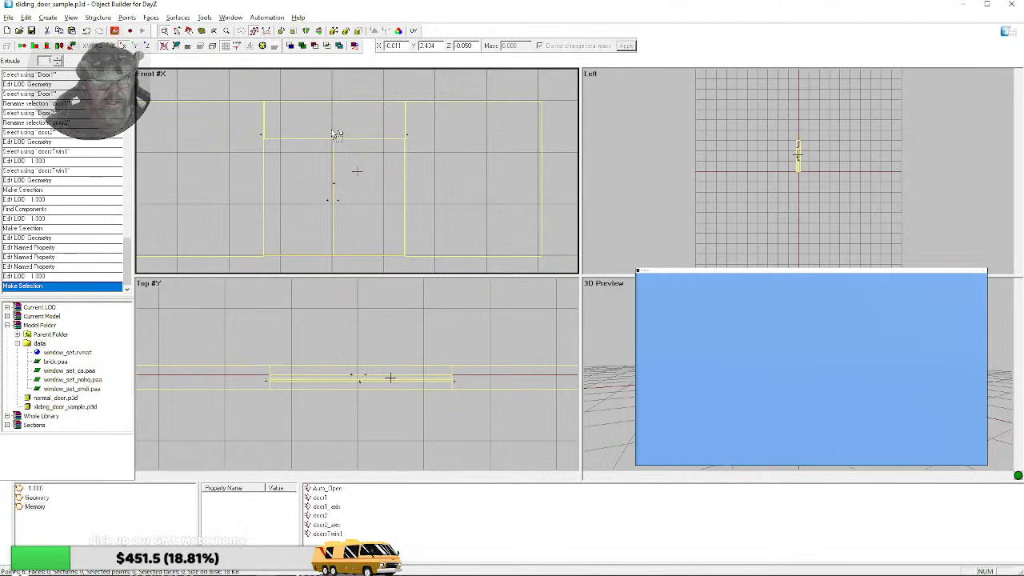
pyautogui.press('Insert')
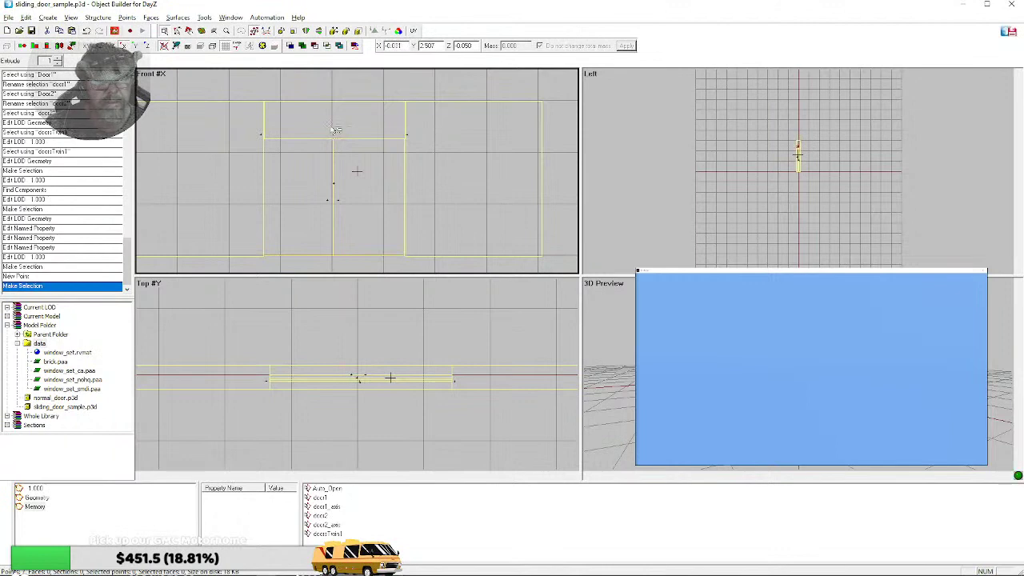
pyautogui.click(333, 131)
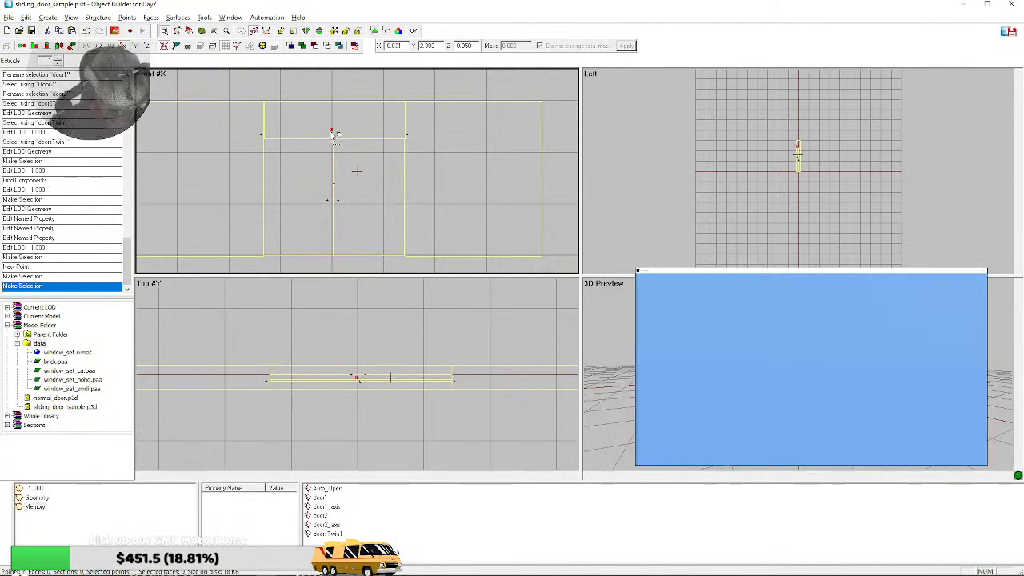
# - Move the selected Memory LOD point onto the vertical centre line above where the two doors meet
pyautogui.scroll(-2, 339, 137)
pyautogui.scroll(6, 355, 176)
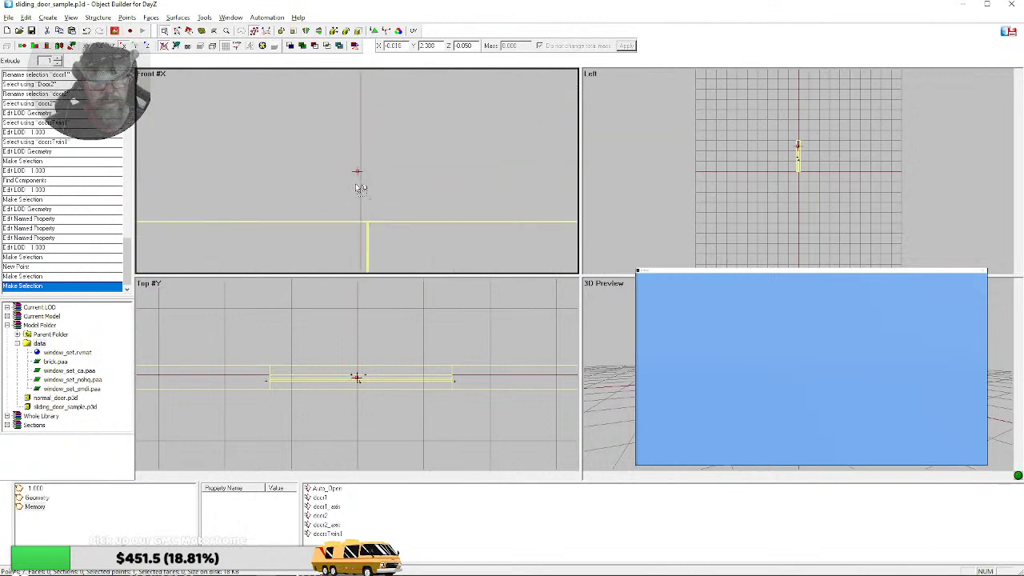
pyautogui.moveTo(361, 189); pyautogui.dragTo(358, 170)
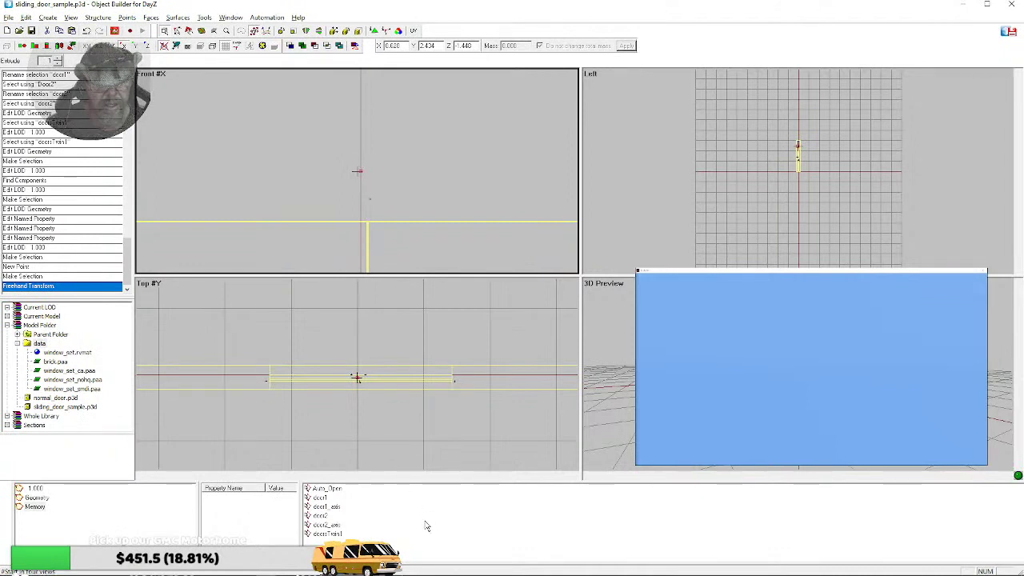
# - Copy the Door1 soundPos value from config.cpp in Notepad++ and create a door1_action named selection for the point in Object Builder
pyautogui.hotkey('alt', 'Tab')
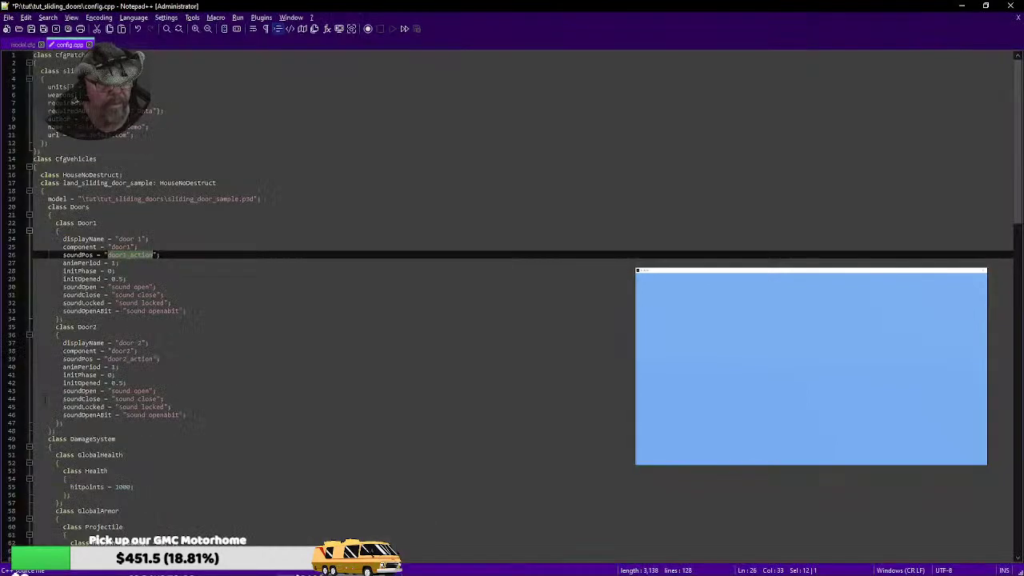
pyautogui.rightClick(129, 258)
pyautogui.click(150, 273)
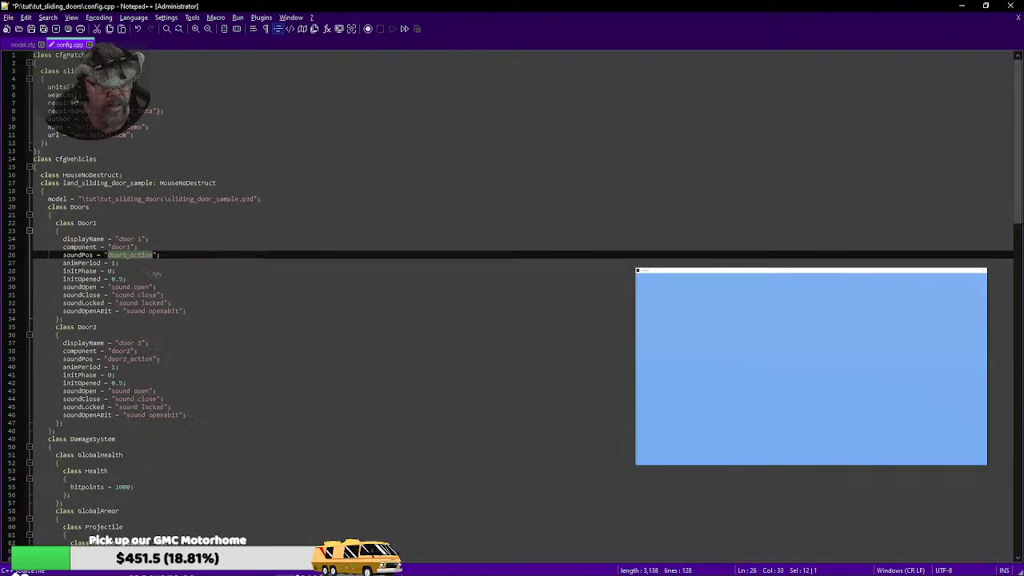
pyautogui.hotkey('alt', 'Tab')
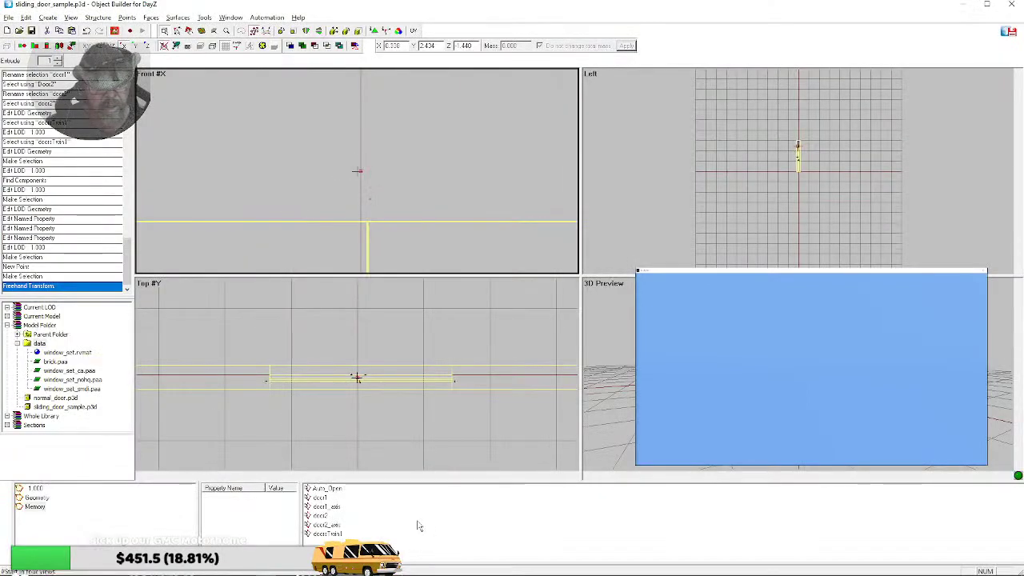
pyautogui.rightClick(417, 525)
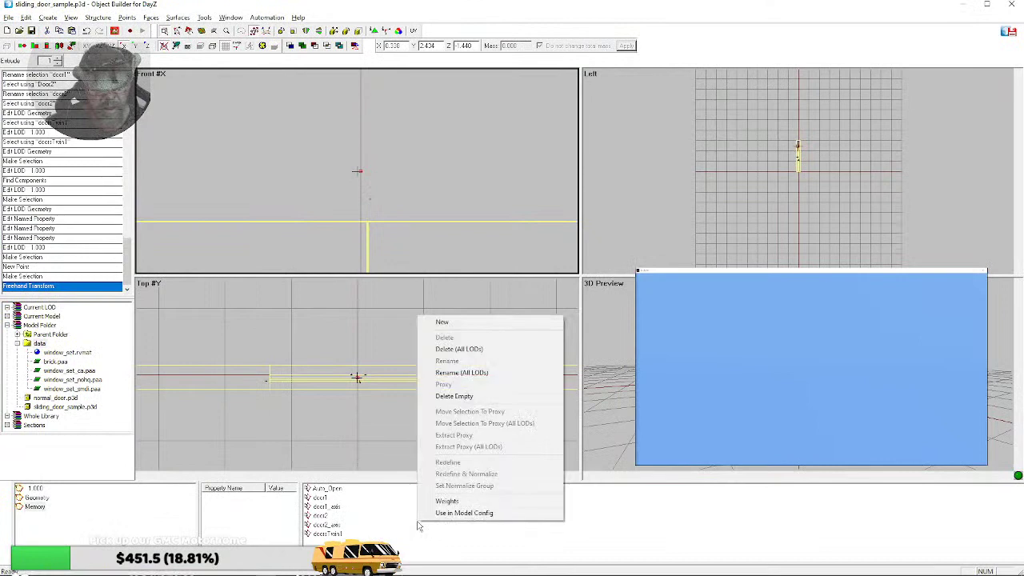
pyautogui.click(444, 322)
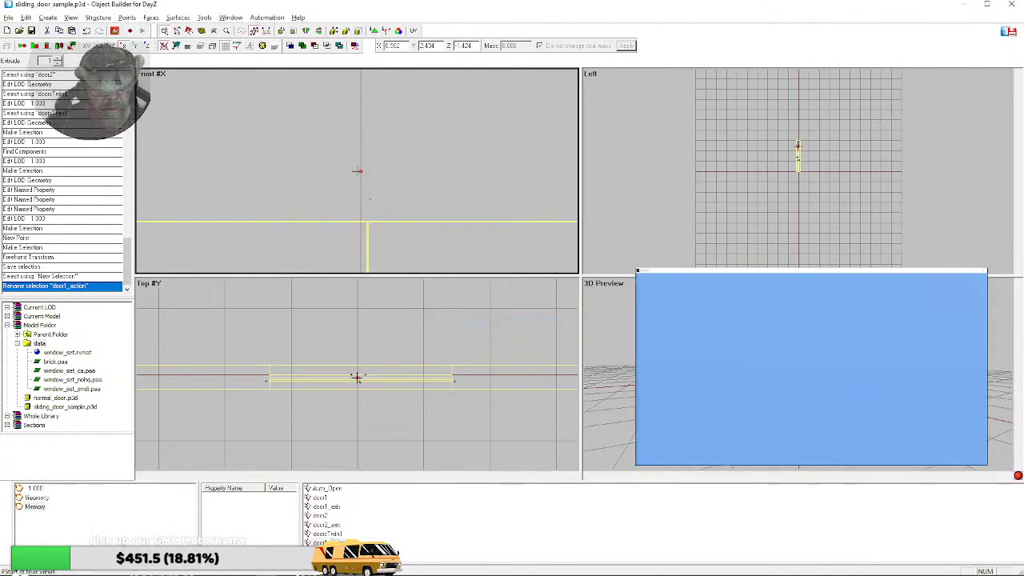
pyautogui.click(326, 524)
pyautogui.click(326, 542)
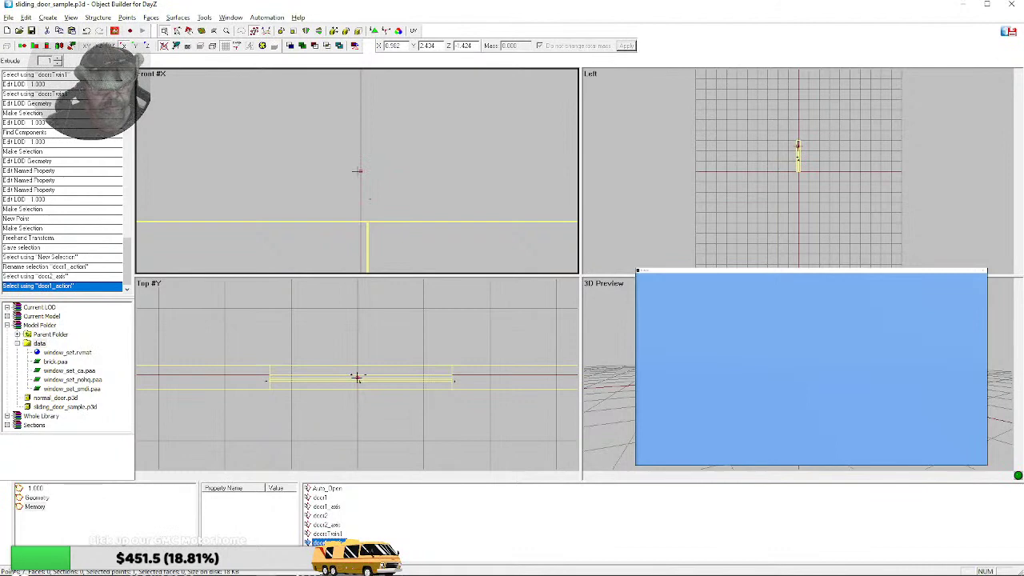
# - Move the door1_action point to the left edge of the door opening and paste a copy at the right edge
pyautogui.hotkey('alt', 'Tab')
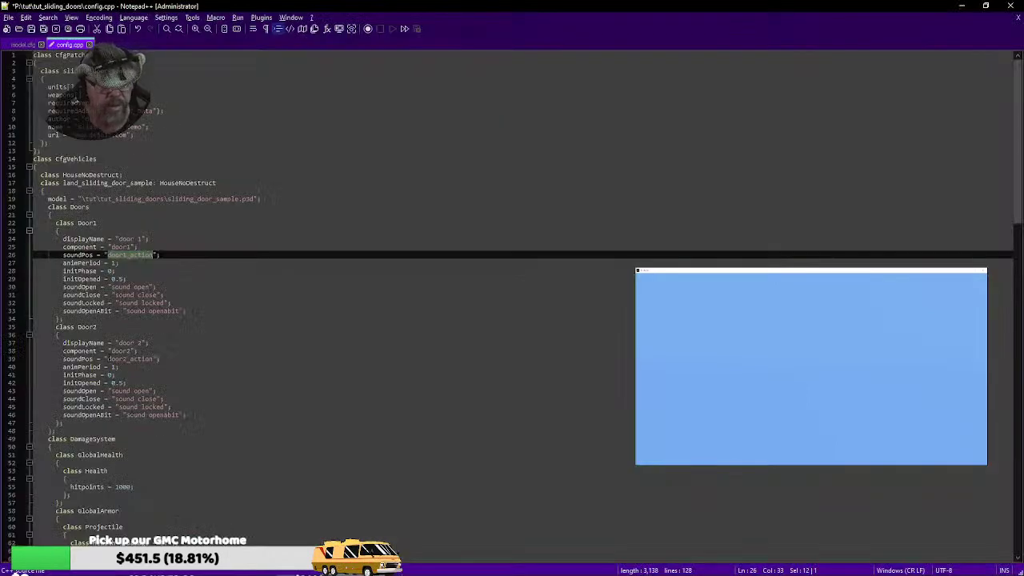
pyautogui.hotkey('alt', 'Tab')
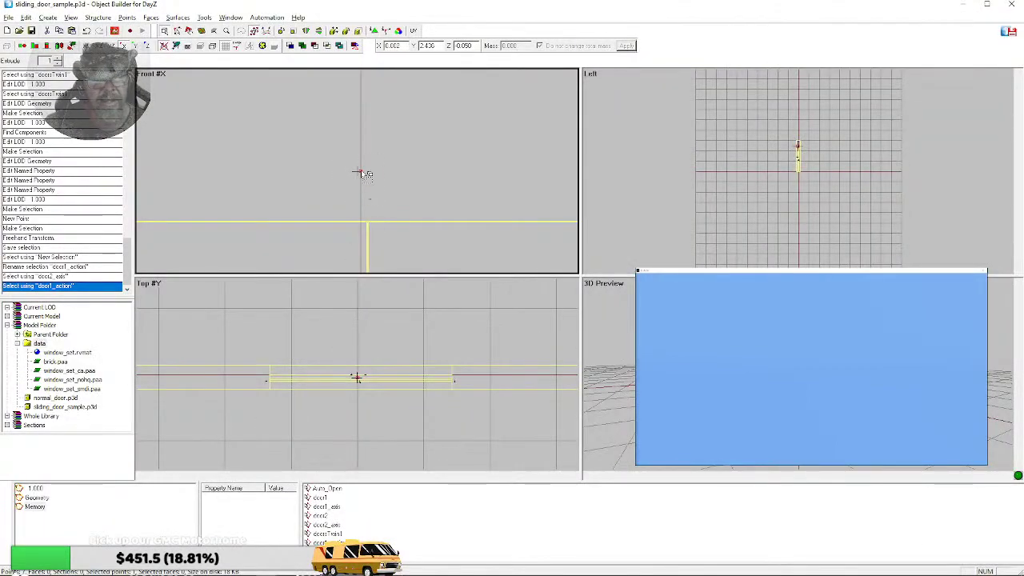
pyautogui.moveTo(361, 174); pyautogui.dragTo(179, 178)
pyautogui.scroll(-5, 183, 183)
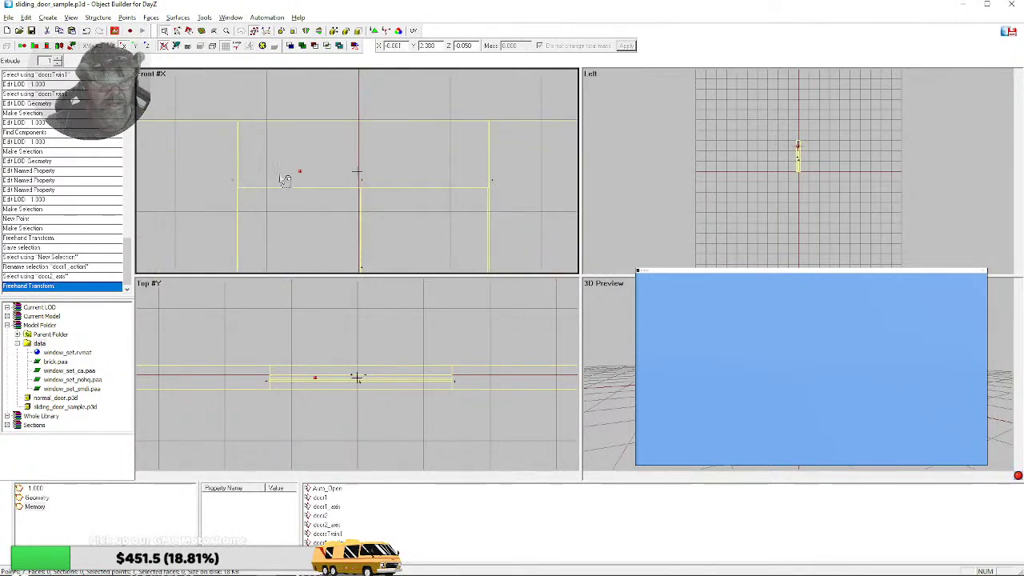
pyautogui.moveTo(303, 175); pyautogui.dragTo(237, 176)
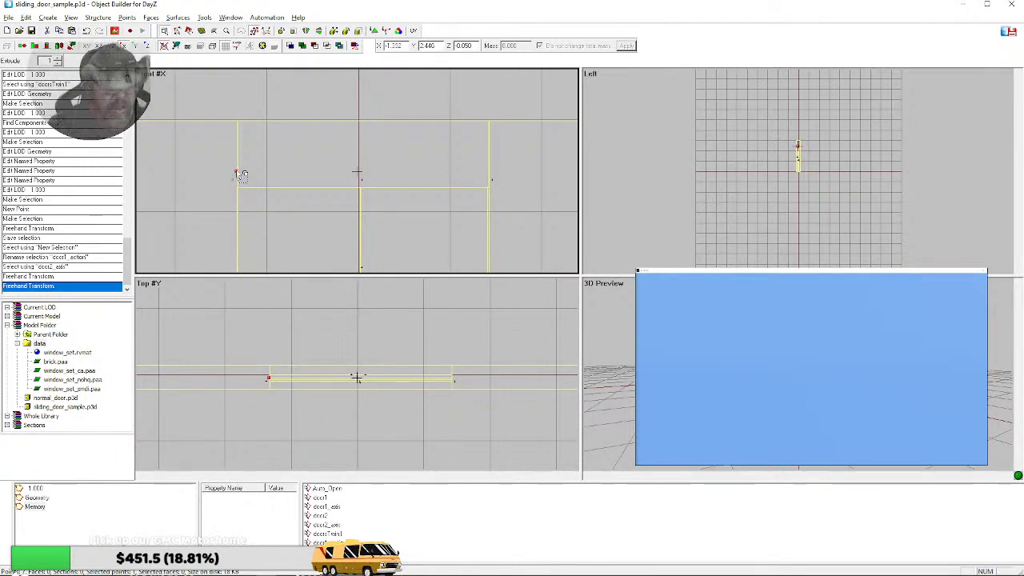
pyautogui.hotkey('ctrl', 'v')
pyautogui.moveTo(238, 176); pyautogui.dragTo(488, 195)
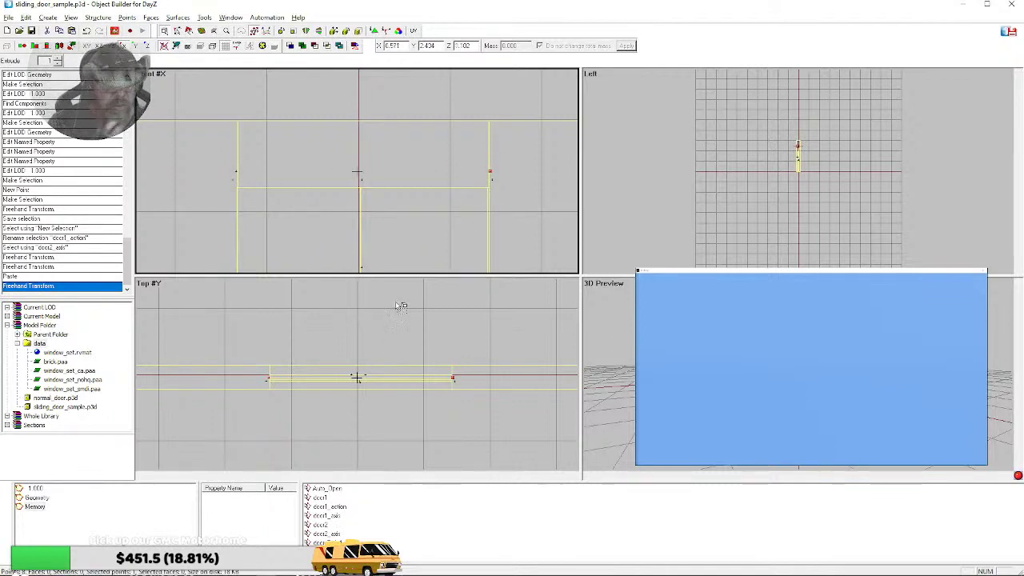
# - Switch to Notepad++ and copy the soundPos value door2_action from the Door2 class
pyautogui.hotkey('alt', 'Tab')
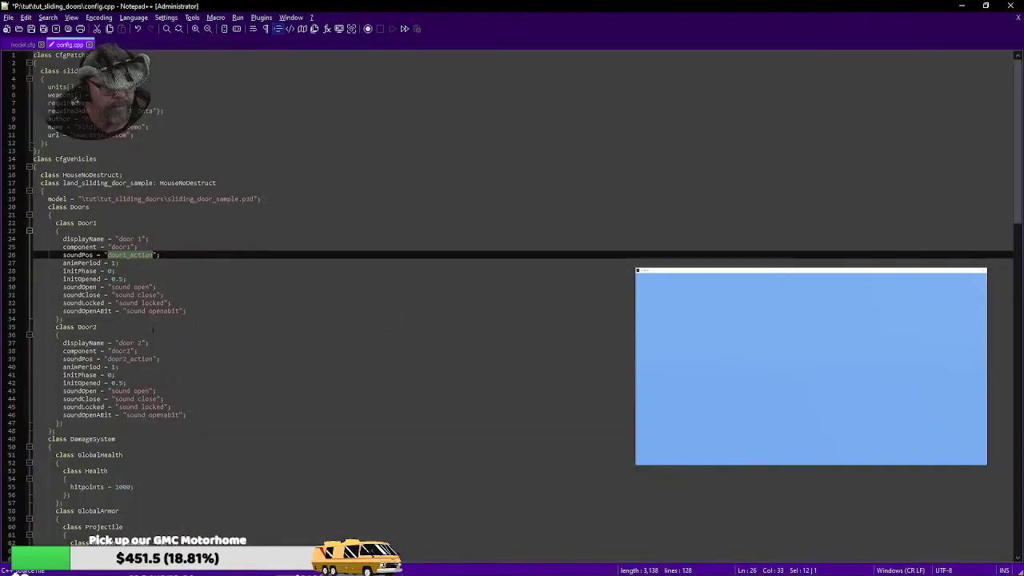
pyautogui.doubleClick(130, 358)
pyautogui.rightClick(132, 359)
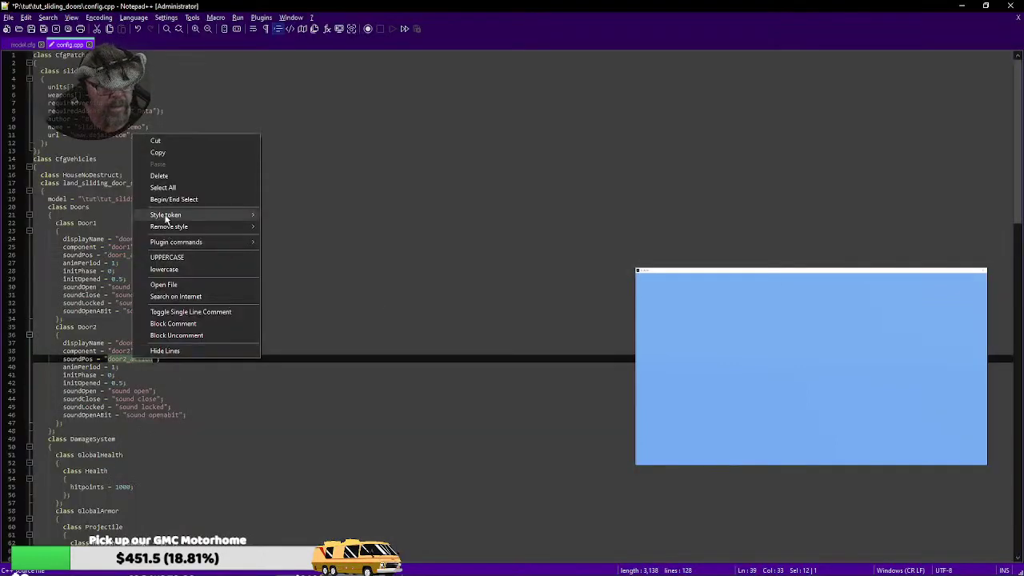
pyautogui.click(157, 152)
# - Switch to Object Builder and create a named selection door2_action from the point at the right edge of the opening
pyautogui.hotkey('alt', 'Tab')
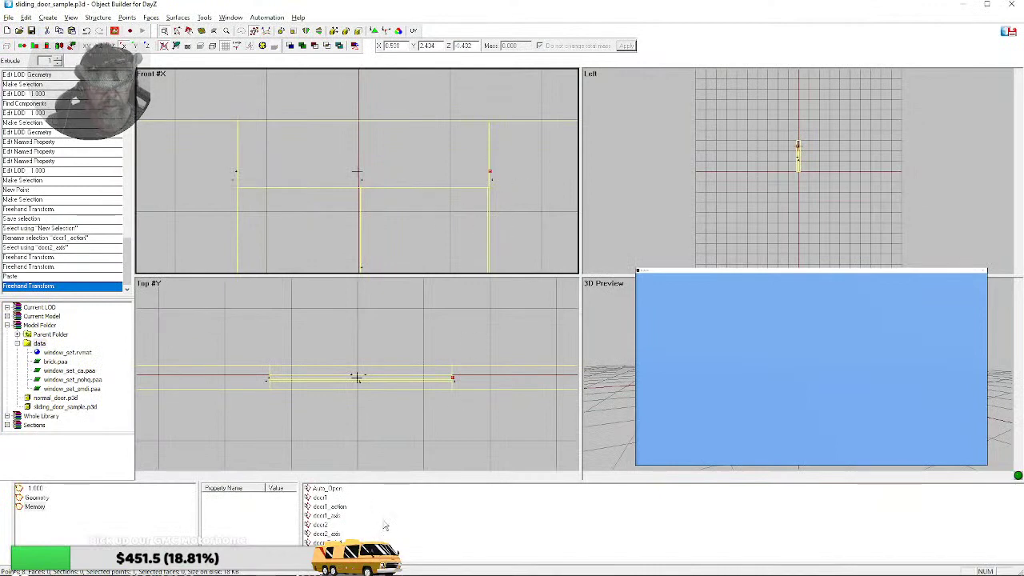
pyautogui.rightClick(415, 508)
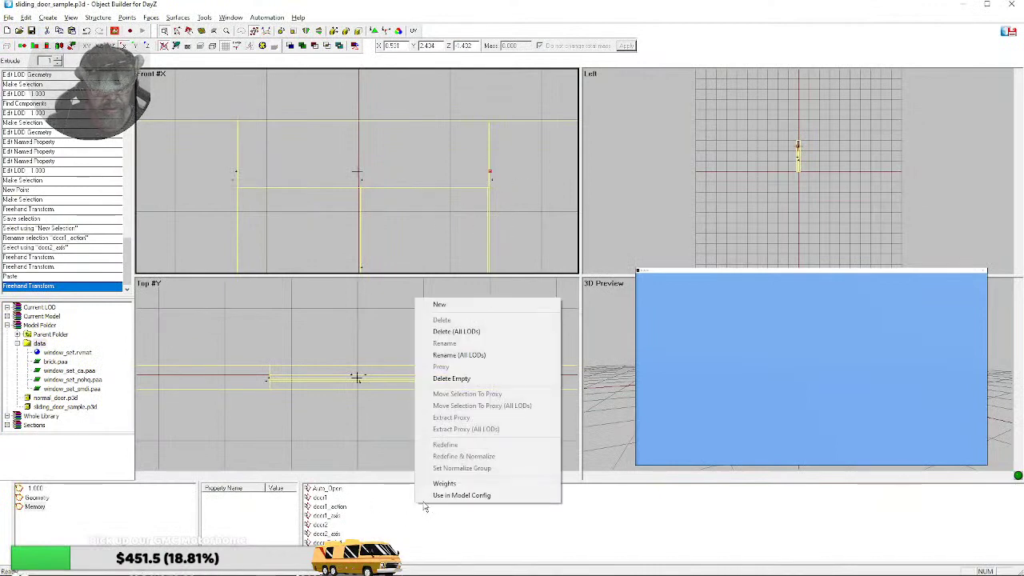
pyautogui.click(449, 307)
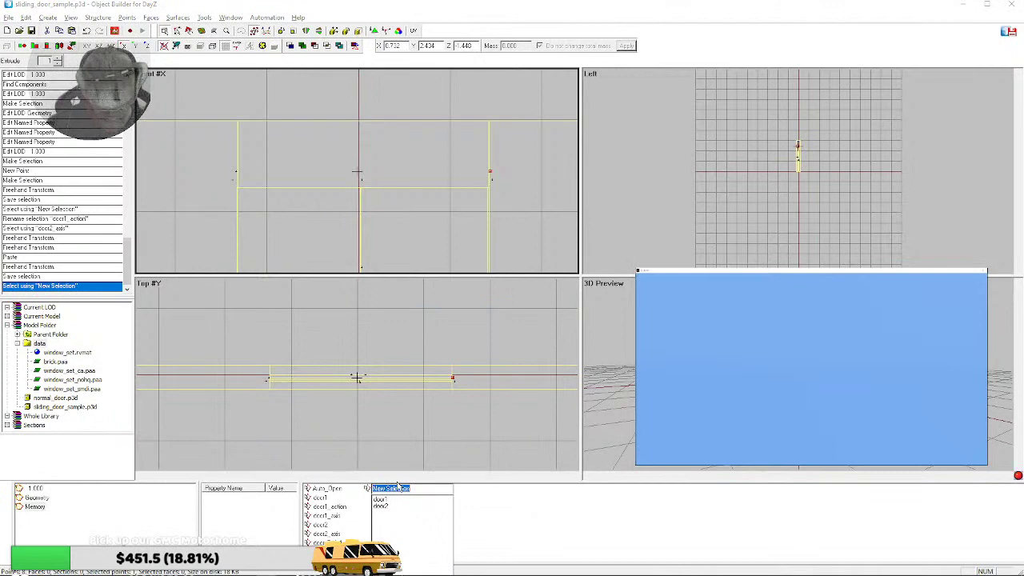
pyautogui.write('d')
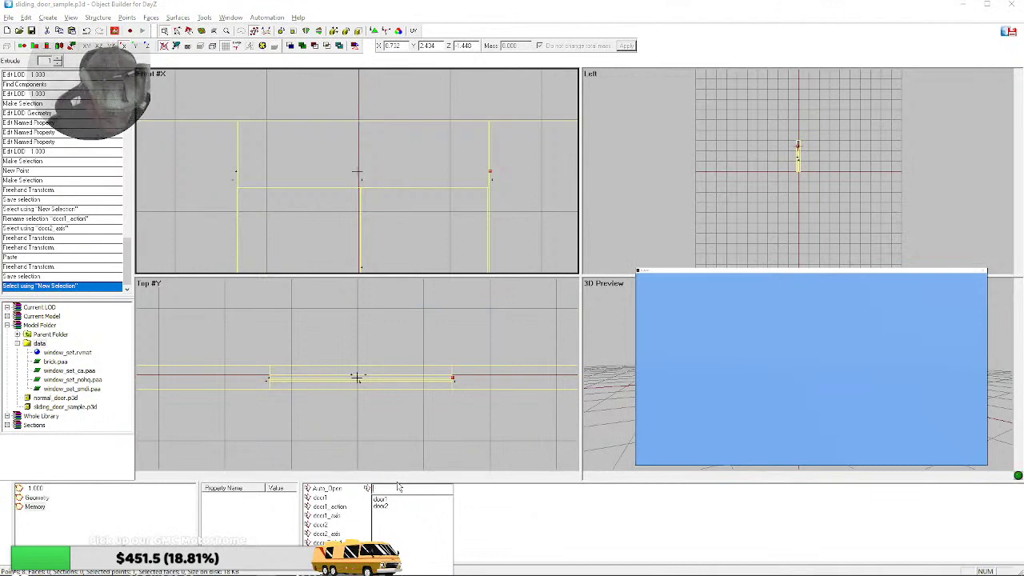
pyautogui.write('oor2_action')
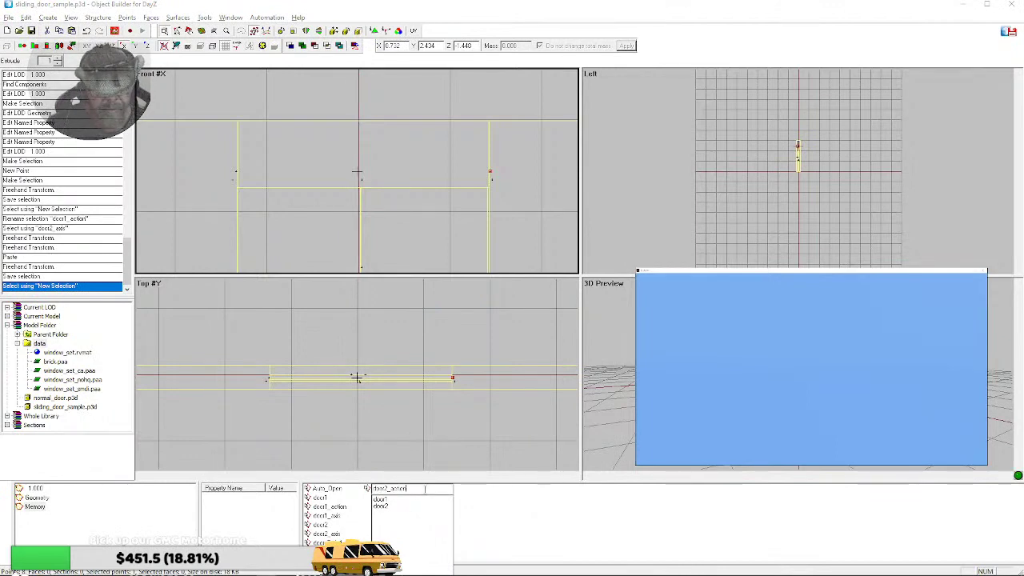
pyautogui.press('Return')
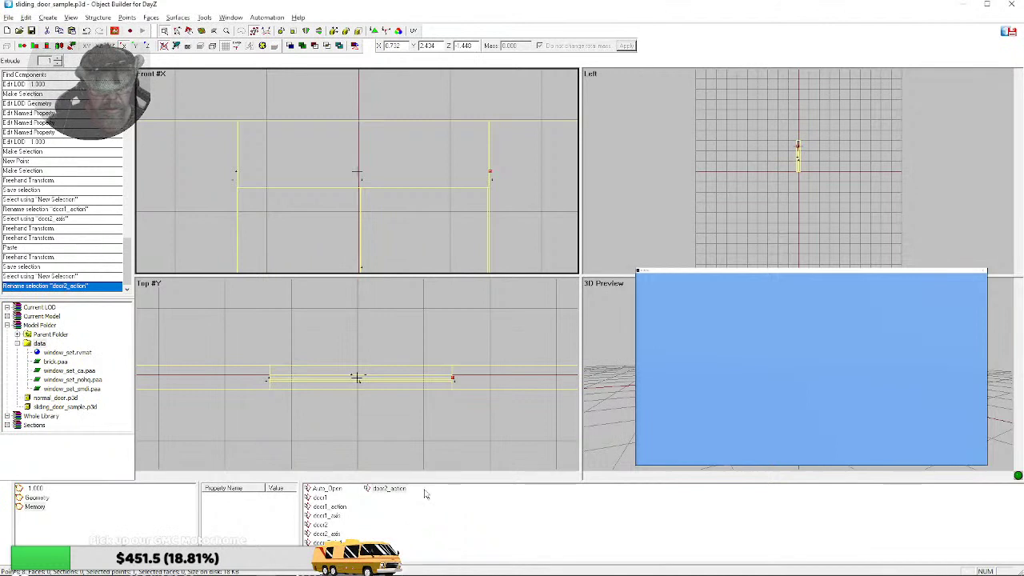
# - Redefine the door2_action selection with only the point at the right edge of the door opening
pyautogui.rightClick(381, 490)
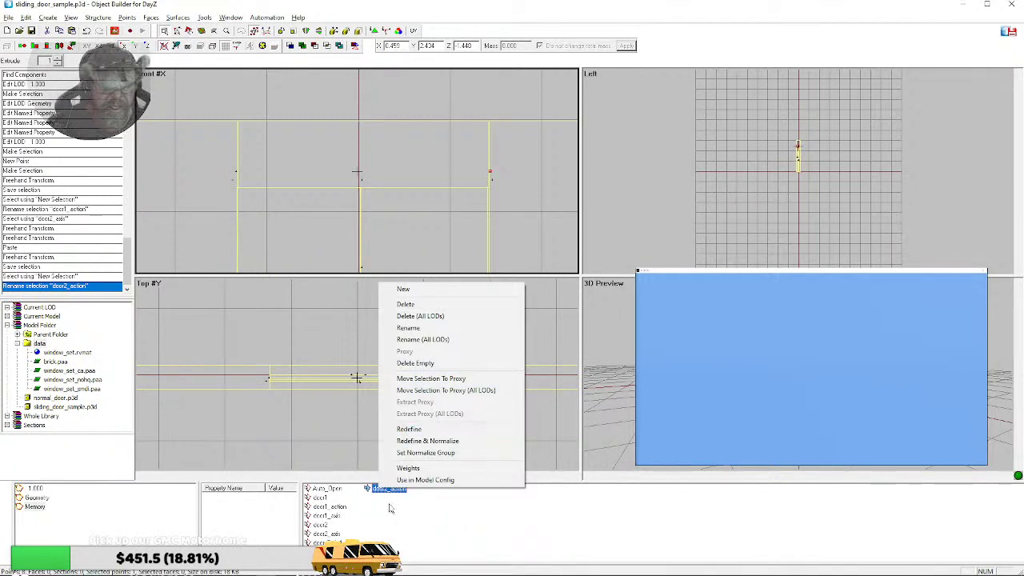
pyautogui.rightClick(372, 492)
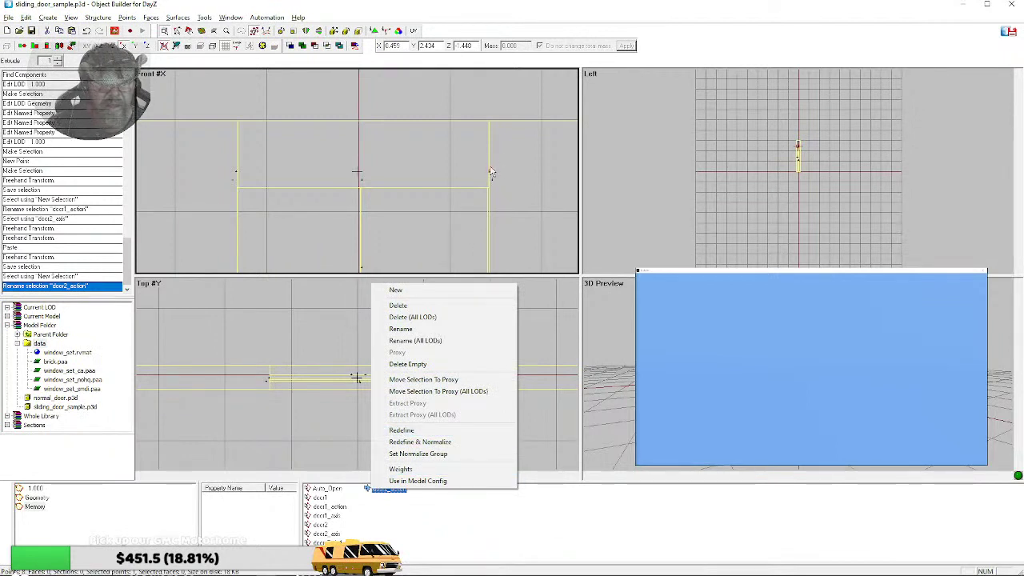
pyautogui.click(424, 432)
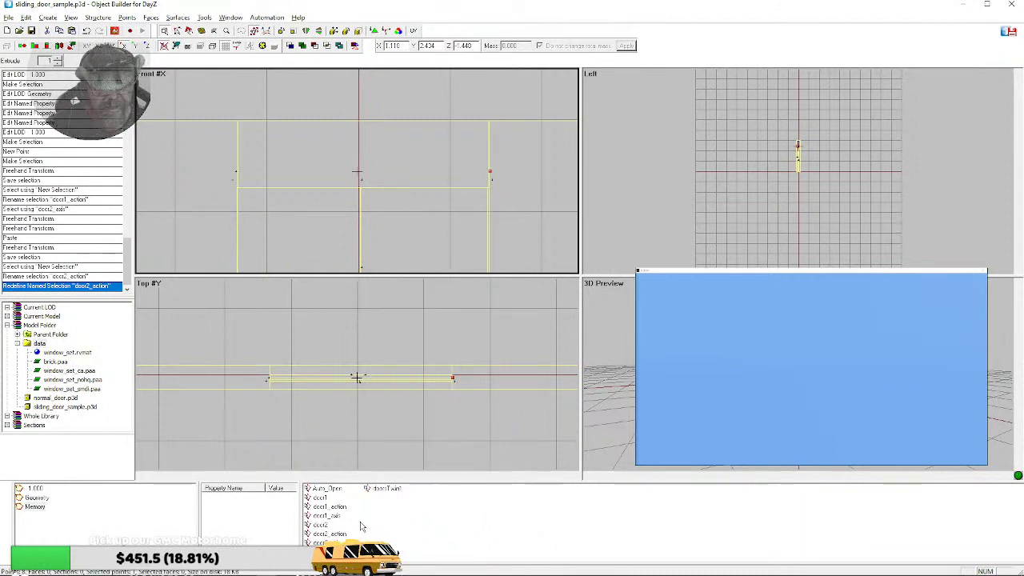
# - Select the door1_action points and remove their door2_action weight
pyautogui.click(339, 508)
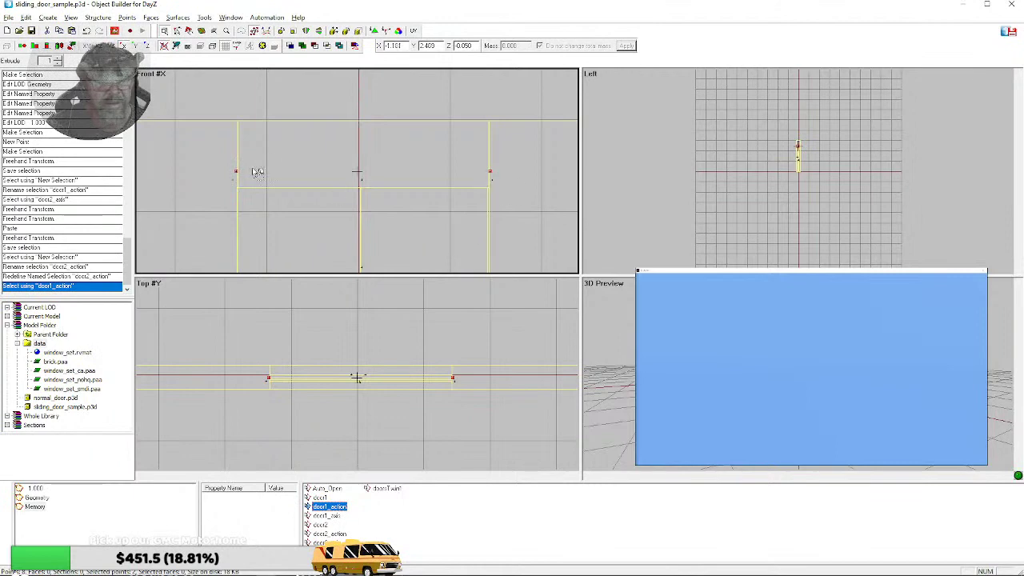
pyautogui.rightClick(327, 509)
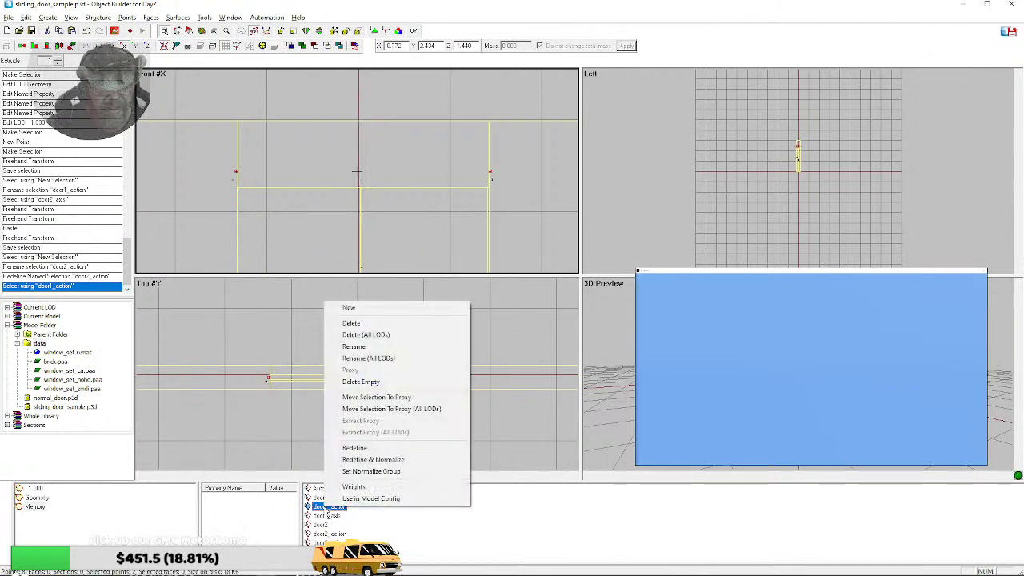
pyautogui.click(353, 486)
pyautogui.click(313, 479)
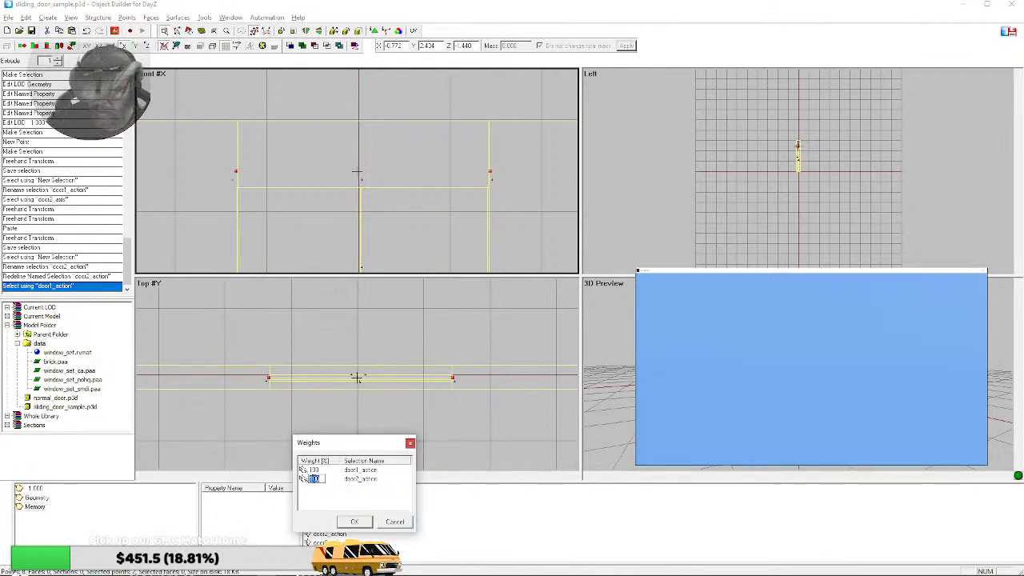
pyautogui.click(354, 521)
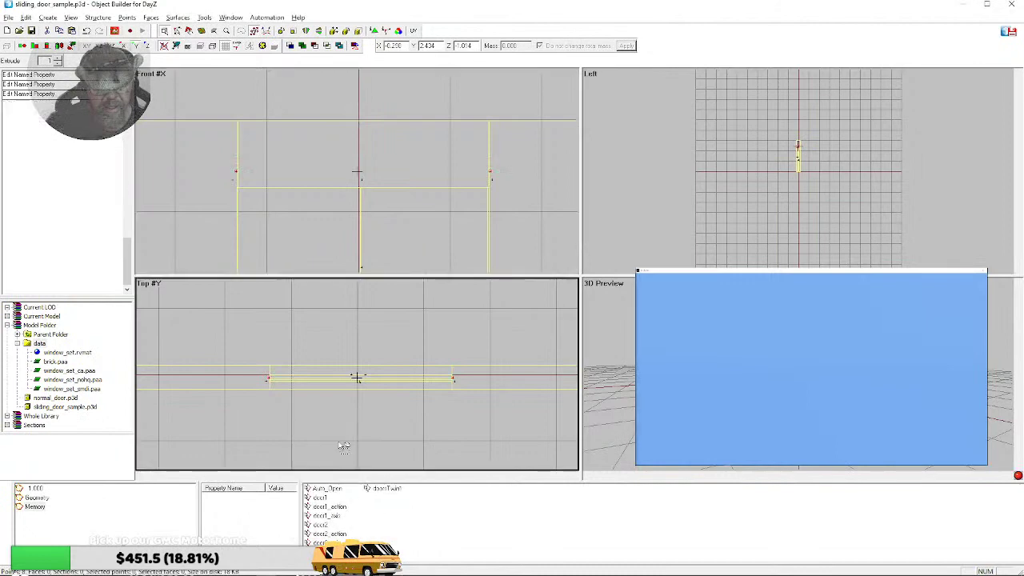
# - Reselect the door1_action points and check which selection weights they still carry
pyautogui.click(329, 507)
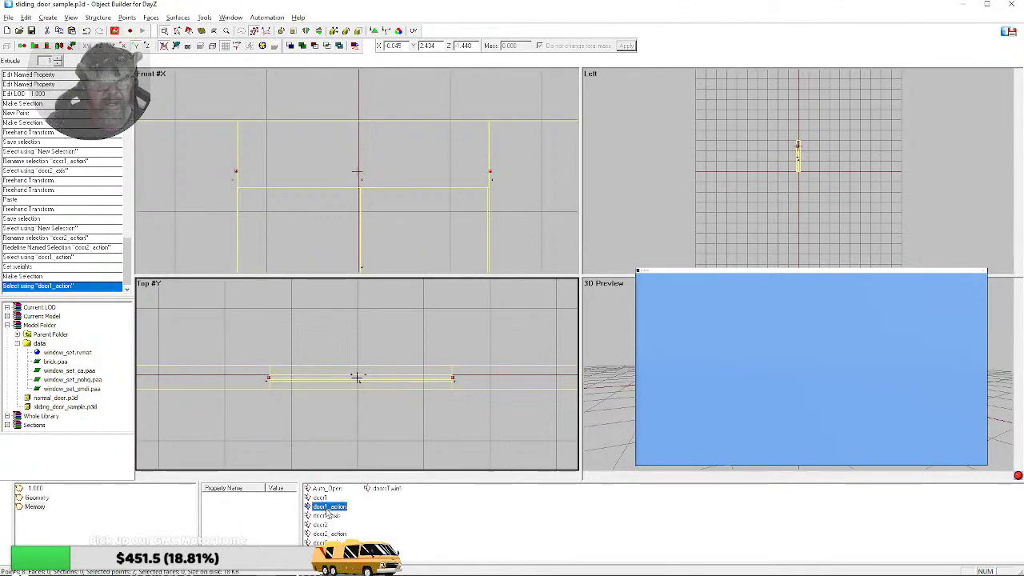
pyautogui.rightClick(331, 510)
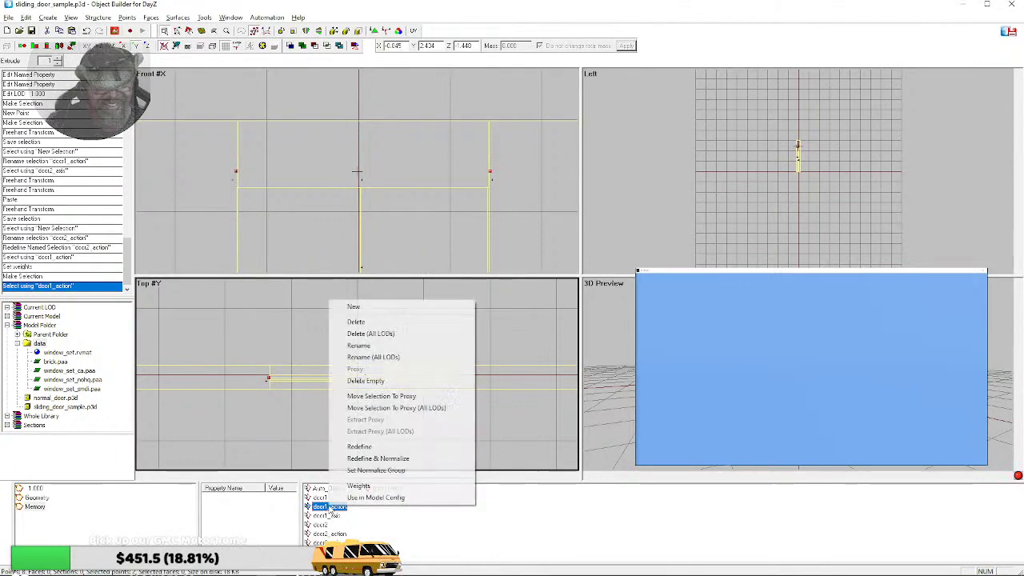
pyautogui.click(356, 481)
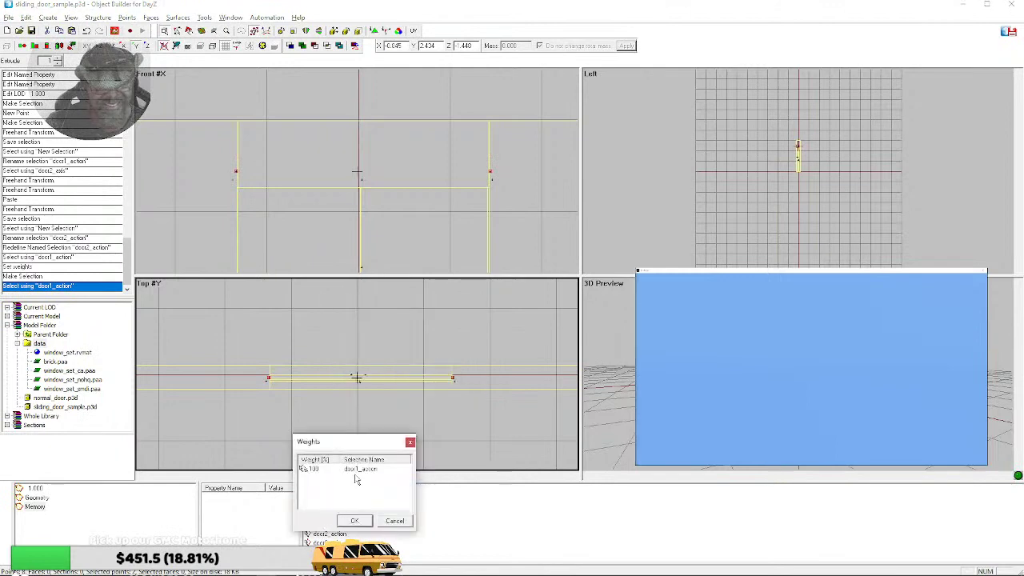
pyautogui.click(385, 522)
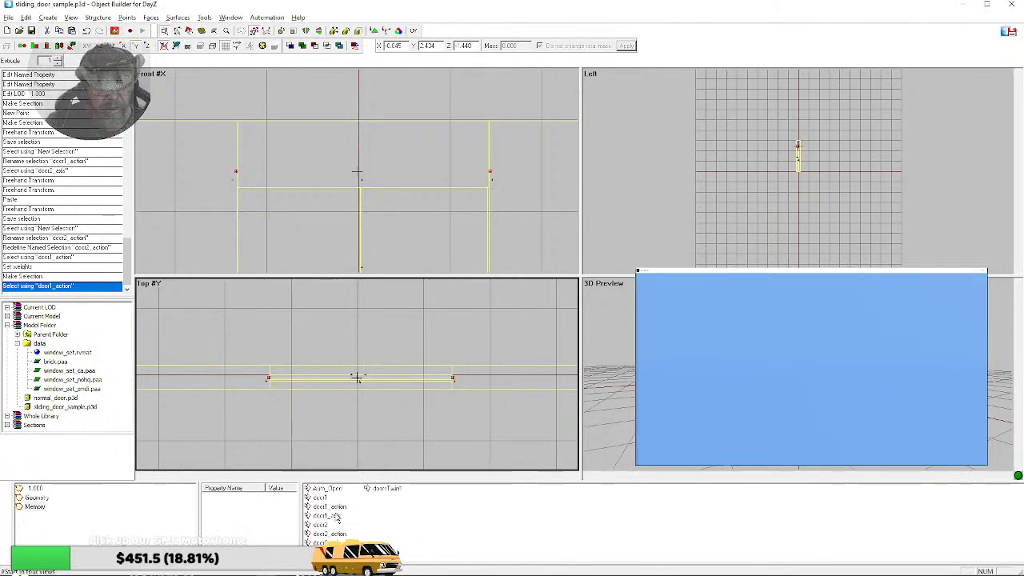
# - Redefine the door1_action selection with only the point at the left edge of the door opening
pyautogui.click(328, 507)
pyautogui.click(261, 405)
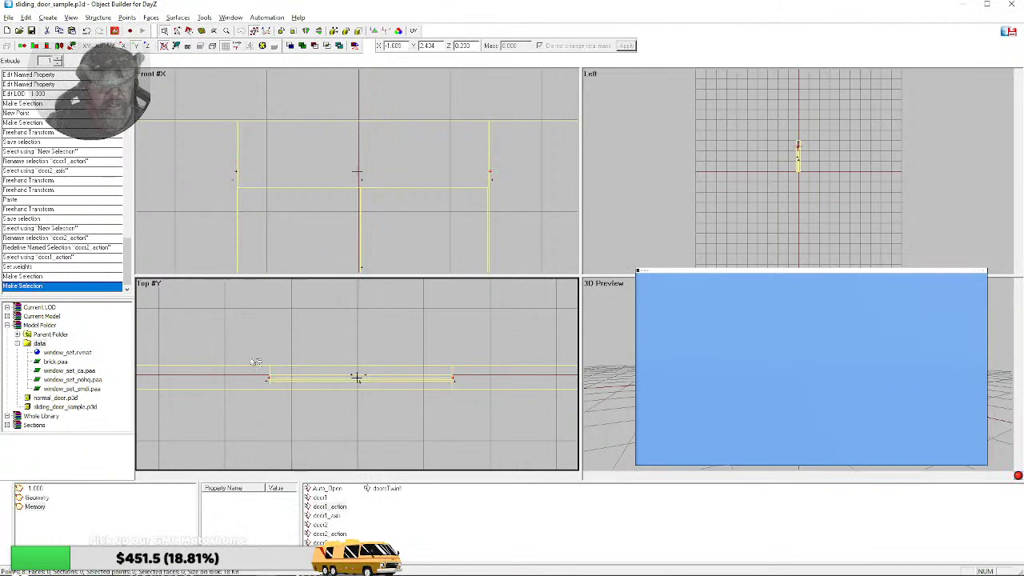
pyautogui.click(237, 172)
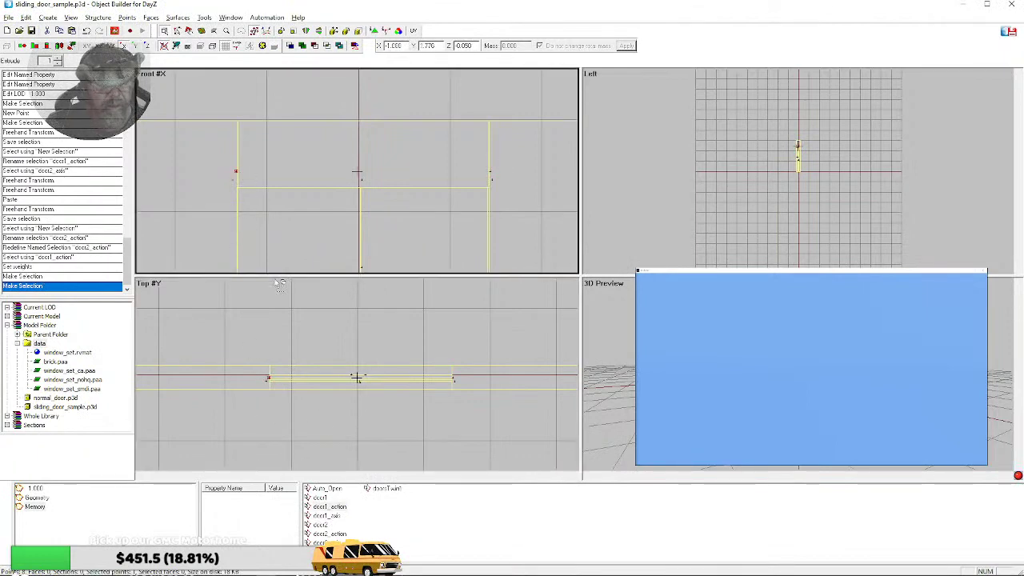
pyautogui.rightClick(318, 509)
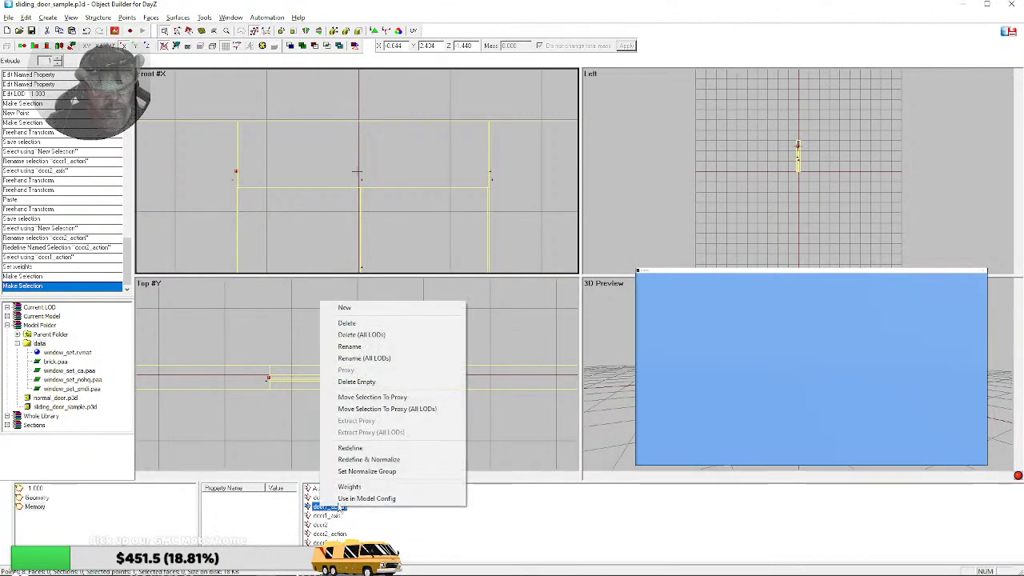
pyautogui.click(339, 447)
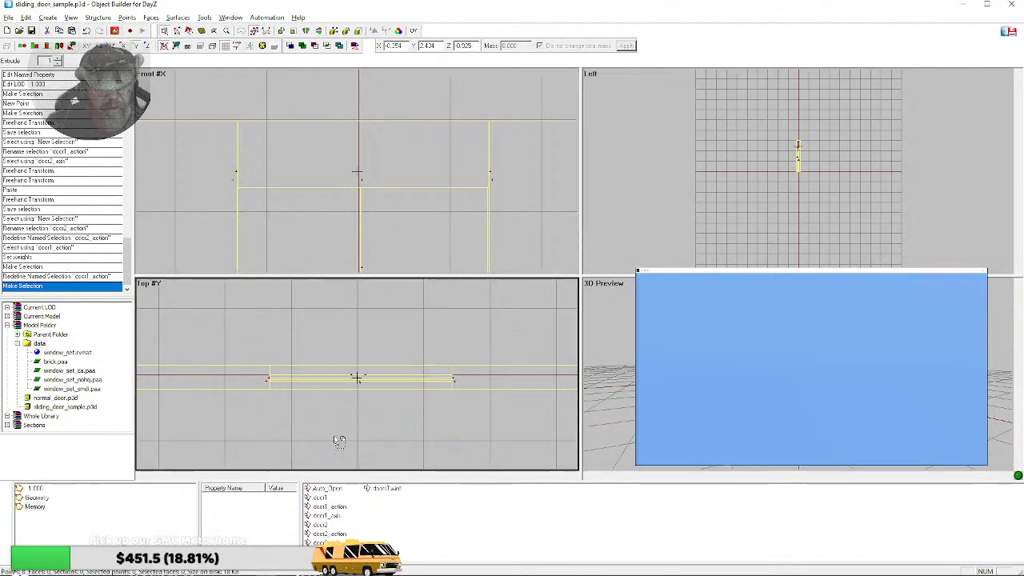
pyautogui.click(324, 507)
# - Redefine the door2_action selection so that it holds just the single point beside the opening's right edge
pyautogui.click(328, 534)
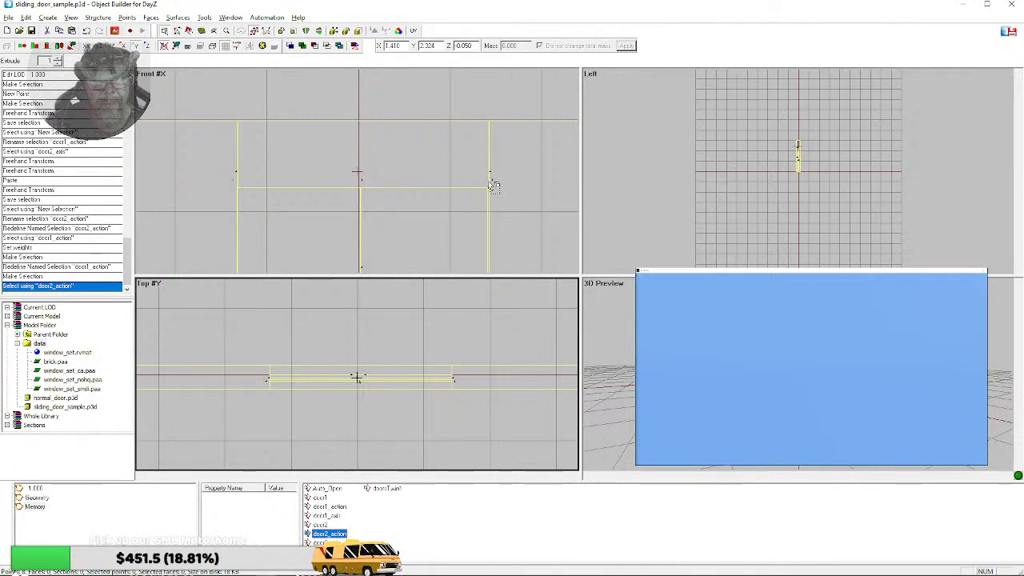
pyautogui.scroll(2, 492, 186)
pyautogui.click(543, 171)
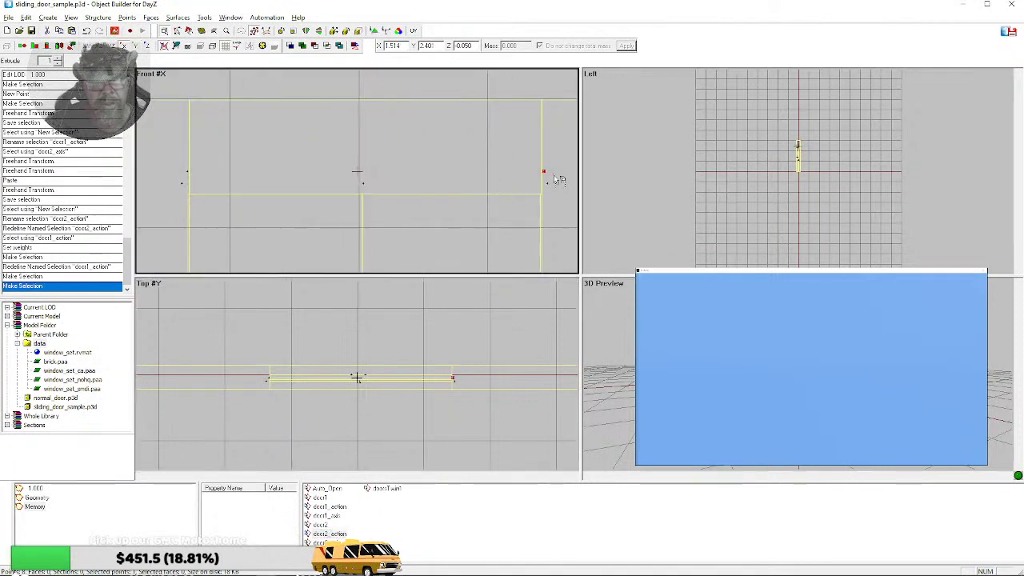
pyautogui.rightClick(340, 534)
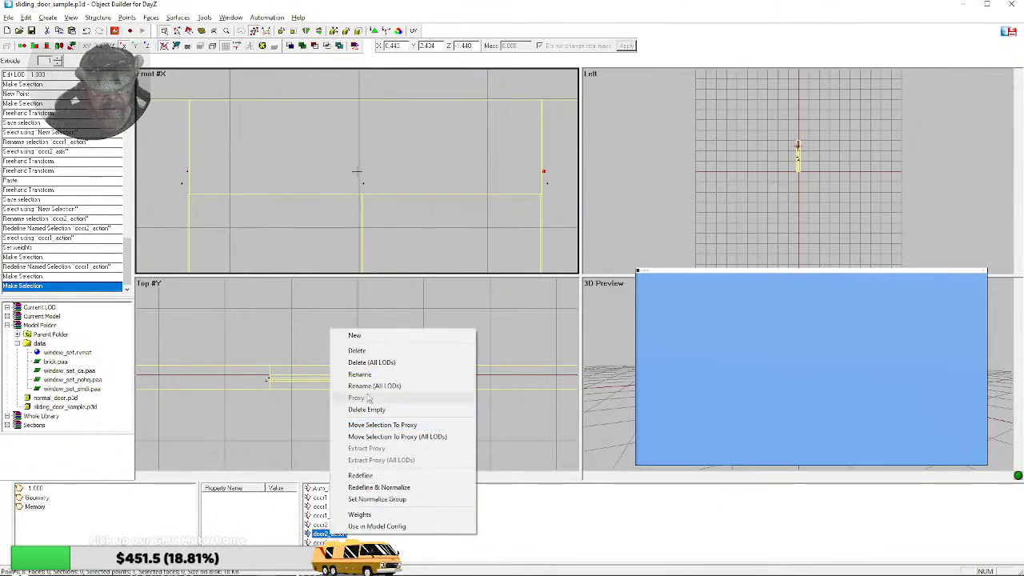
pyautogui.click(360, 475)
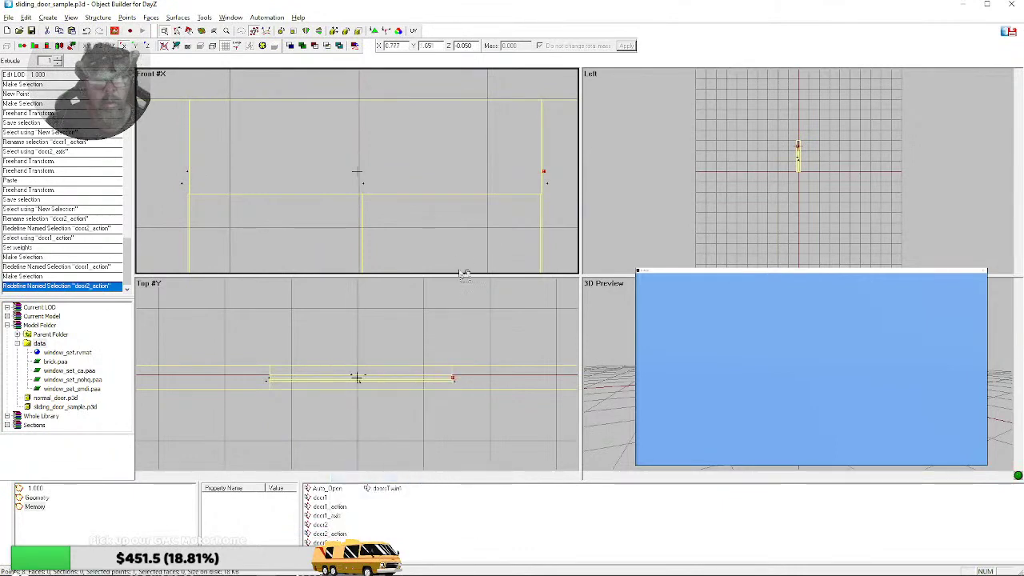
# - Check the points of door1_action and door2_action, and save the sliding door model
pyautogui.click(330, 506)
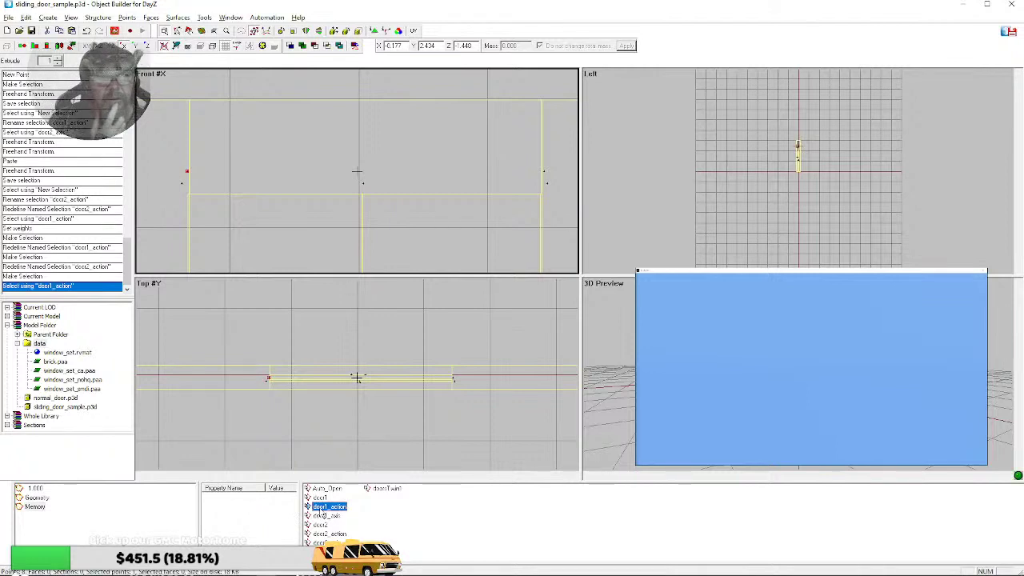
pyautogui.click(330, 534)
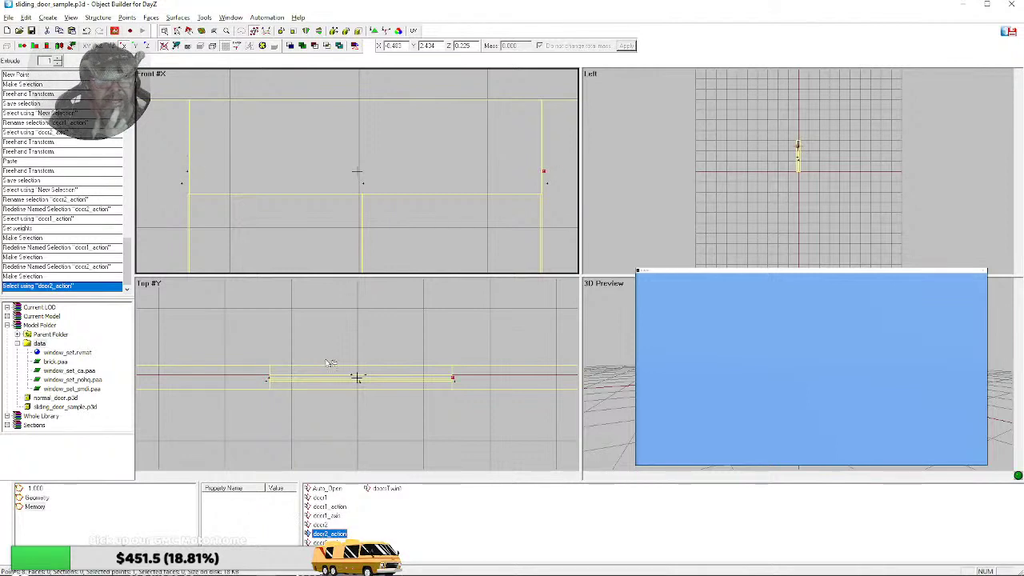
pyautogui.click(31, 31)
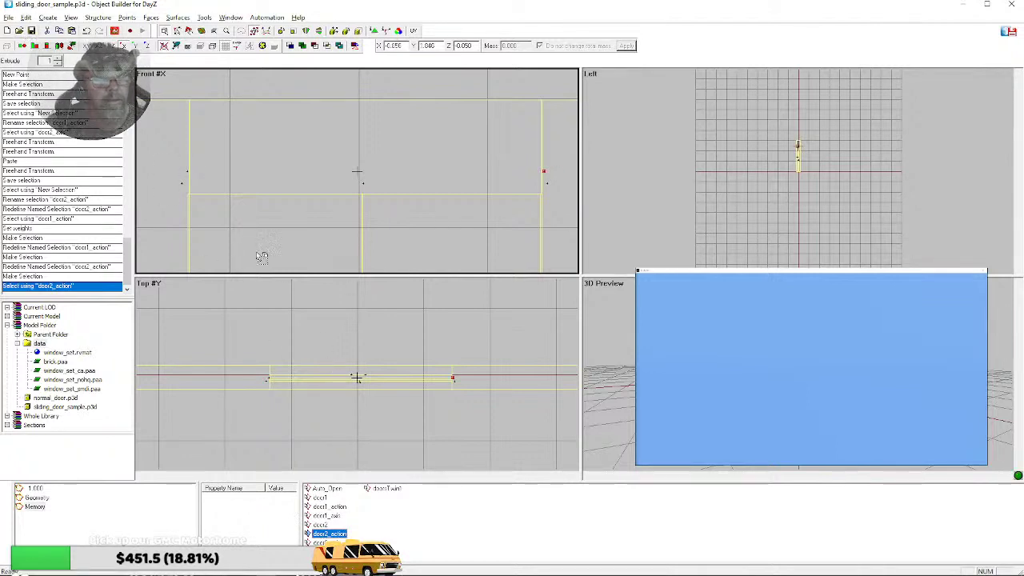
# - Switch to File Explorer and open config.cpp from the mm_bank folder on the P: drive
pyautogui.hotkey('alt', 'Tab')
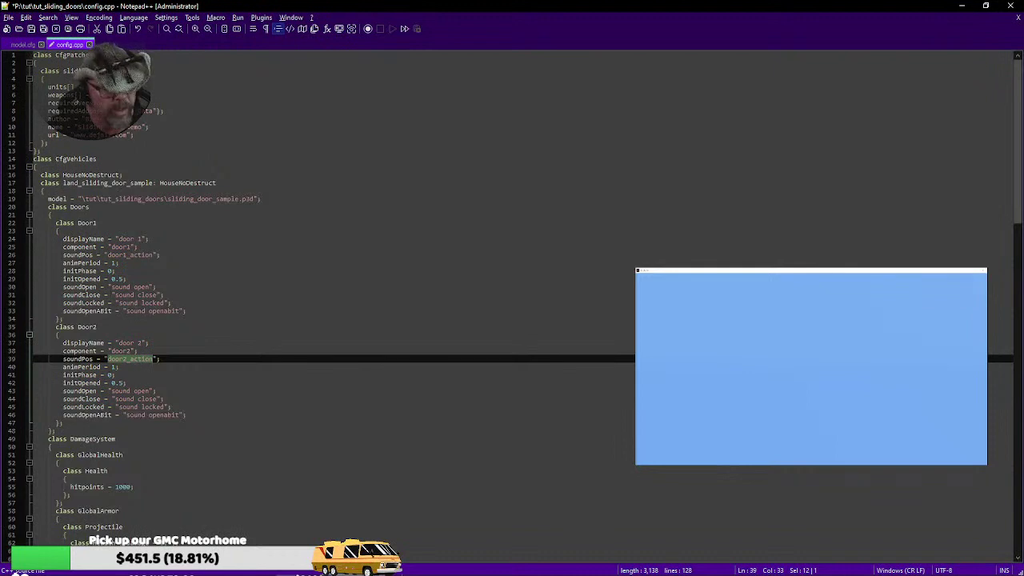
pyautogui.click(69, 571)
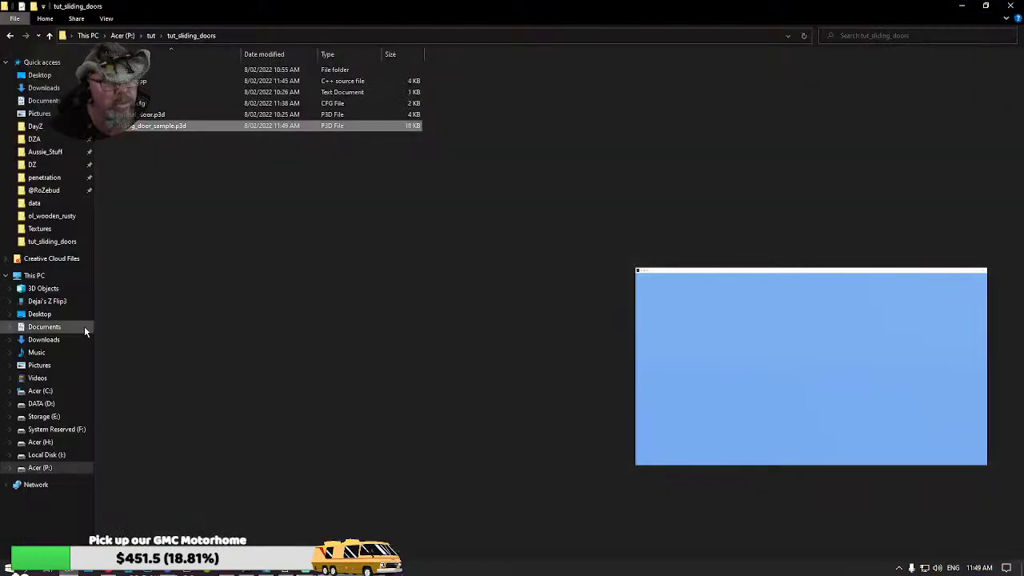
pyautogui.click(39, 468)
pyautogui.scroll(-10, 182, 300)
pyautogui.scroll(7, 180, 304)
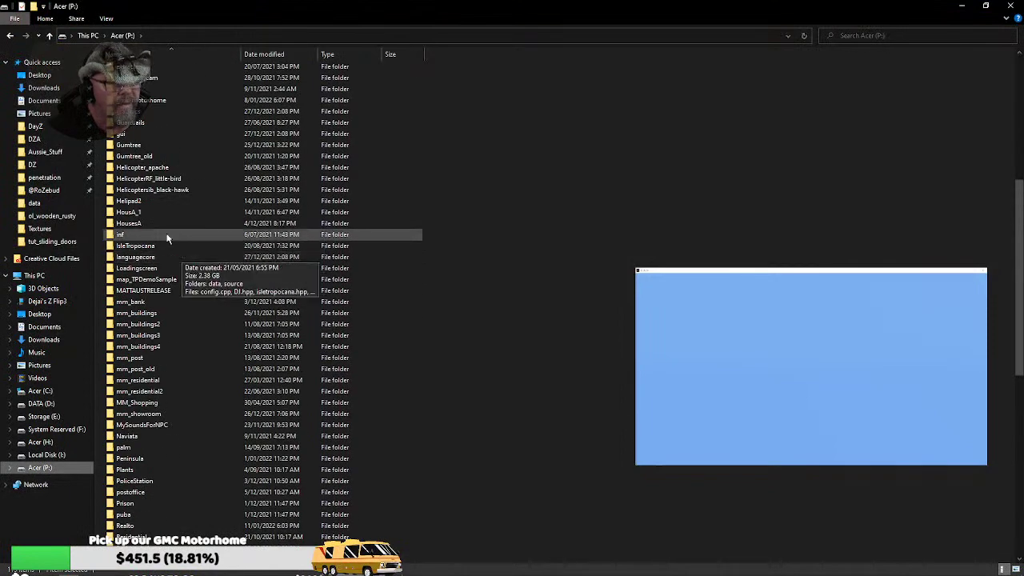
pyautogui.doubleClick(128, 301)
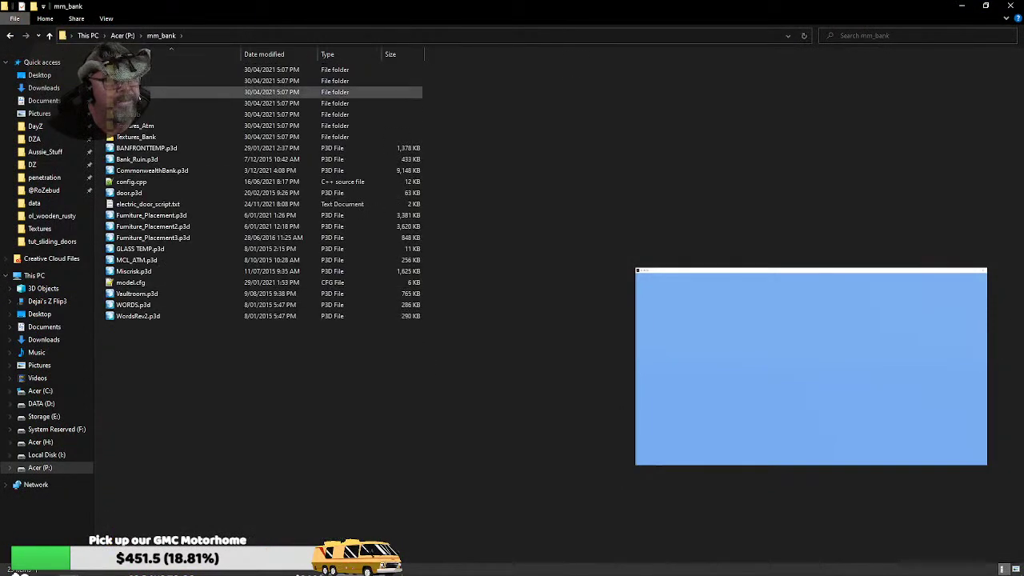
pyautogui.doubleClick(130, 183)
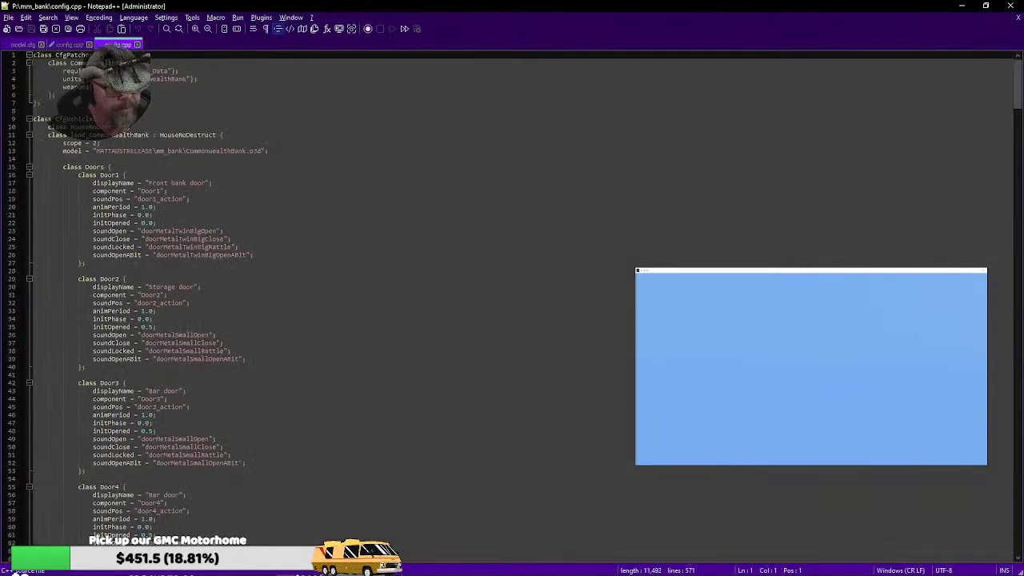
# - Examine the door classes in the mm_bank config.cpp, especially DoorsTwin1 and the animPeriod of Vault_Door
pyautogui.scroll(-11, 320, 304)
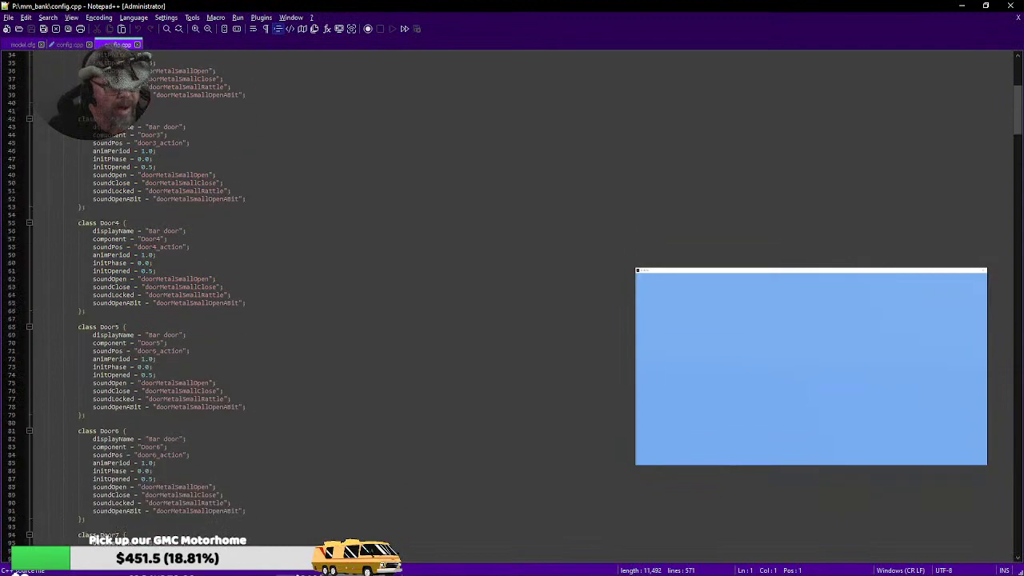
pyautogui.scroll(-17, 320, 304)
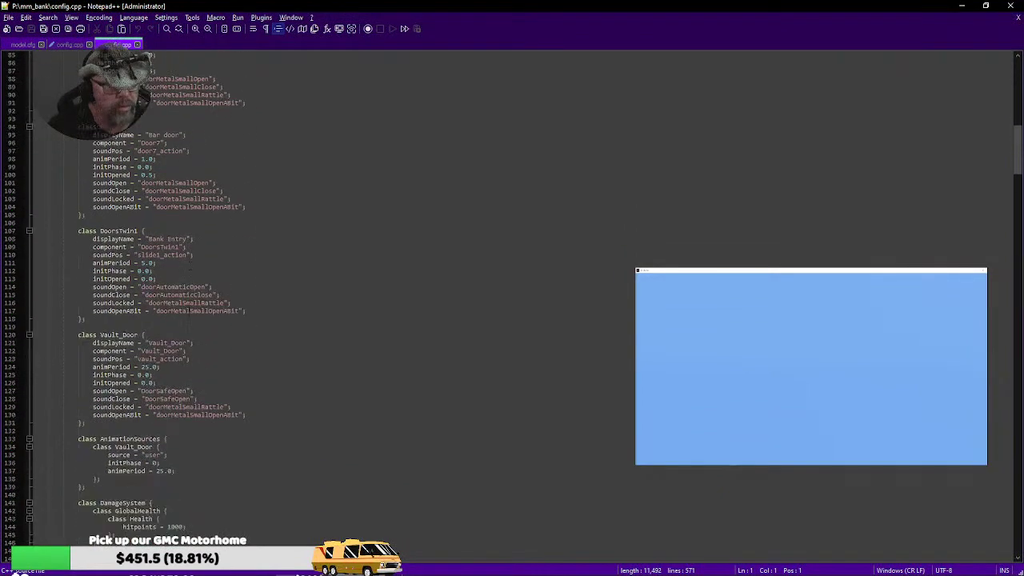
pyautogui.scroll(-2, 320, 304)
pyautogui.scroll(8, 320, 304)
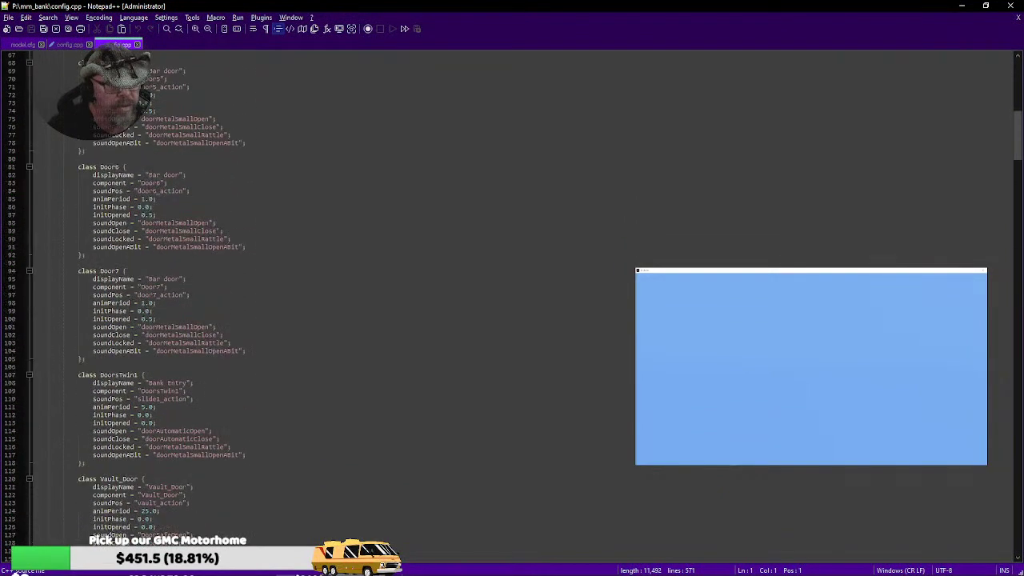
pyautogui.scroll(-2, 320, 304)
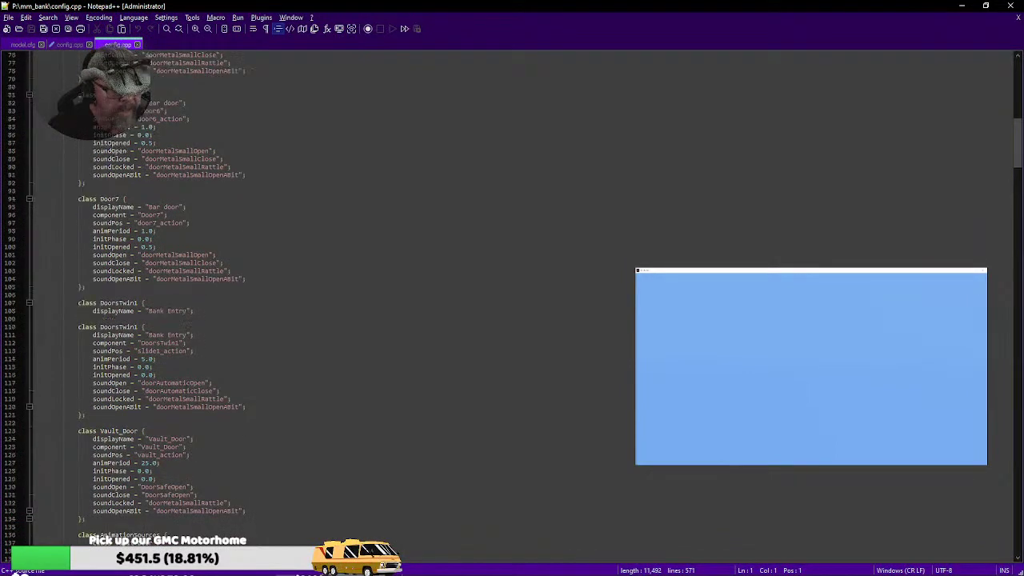
pyautogui.scroll(-1, 320, 304)
pyautogui.moveTo(141, 439); pyautogui.dragTo(153, 439)
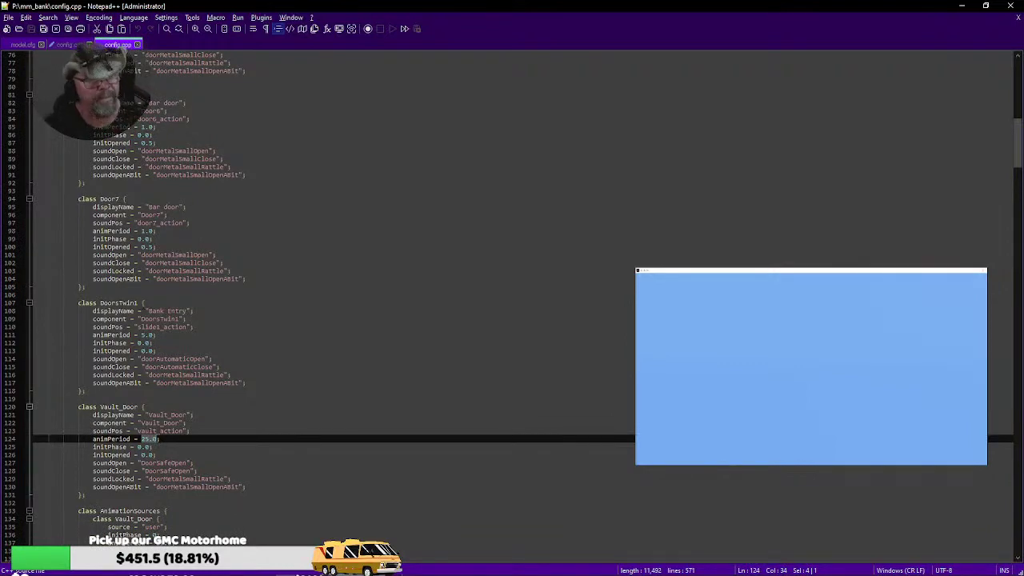
# - Open model.cfg from the mm_bank folder and examine its vault door rotation and translation animation classes
pyautogui.hotkey('alt', 'Tab')
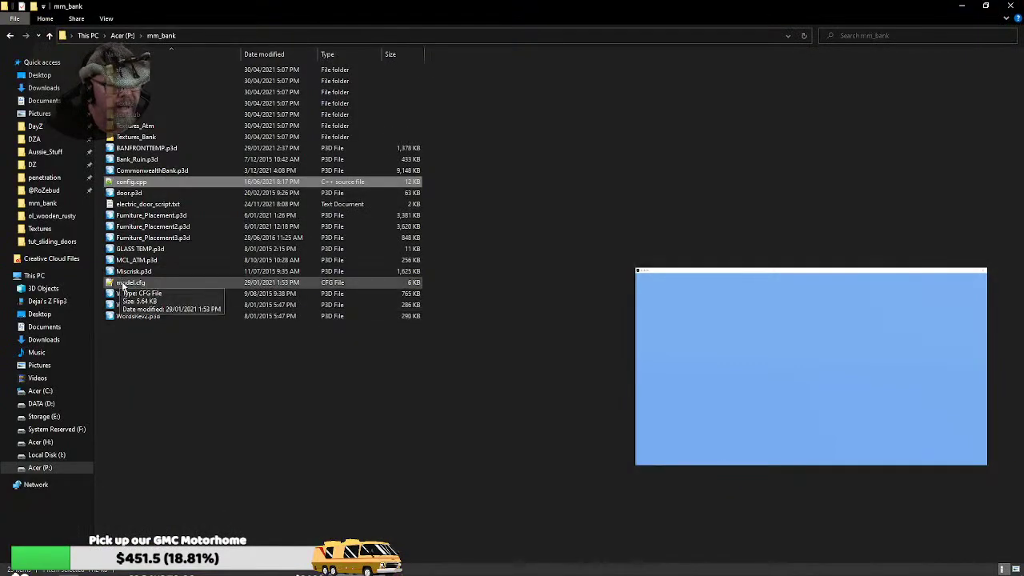
pyautogui.doubleClick(128, 283)
pyautogui.scroll(-3, 184, 287)
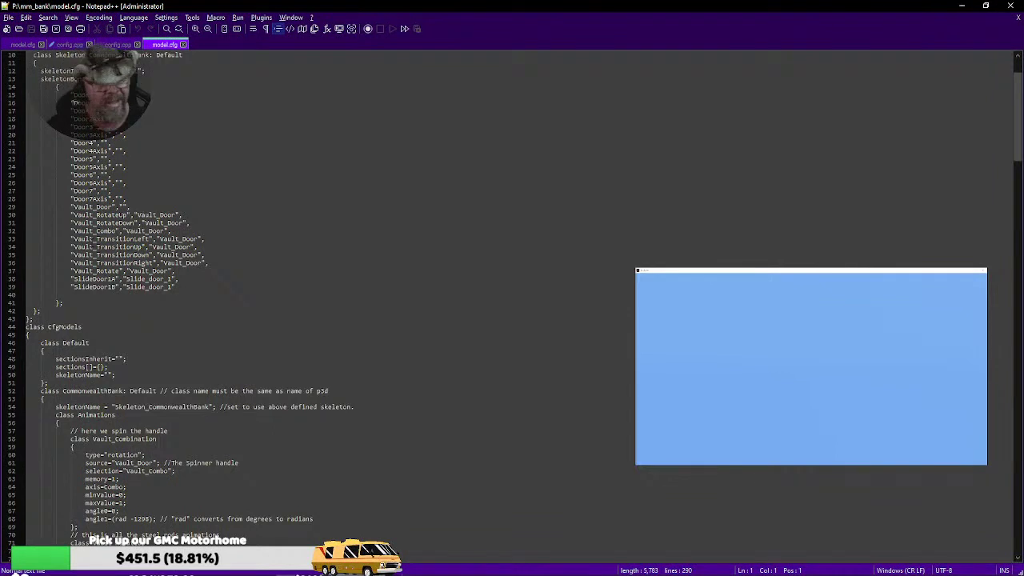
pyautogui.scroll(-7, 320, 304)
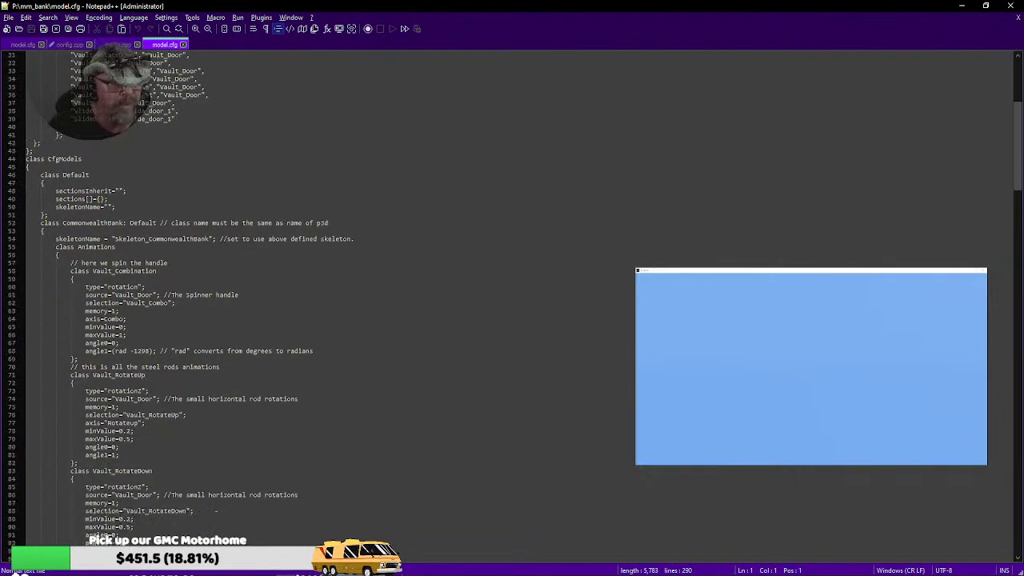
pyautogui.scroll(-3, 320, 304)
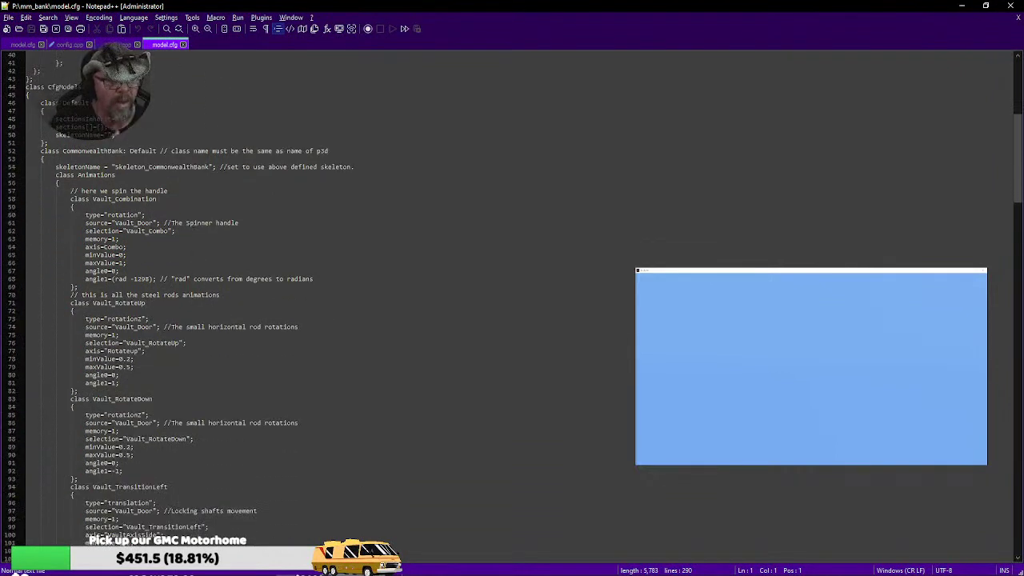
pyautogui.scroll(-3, 60, 257)
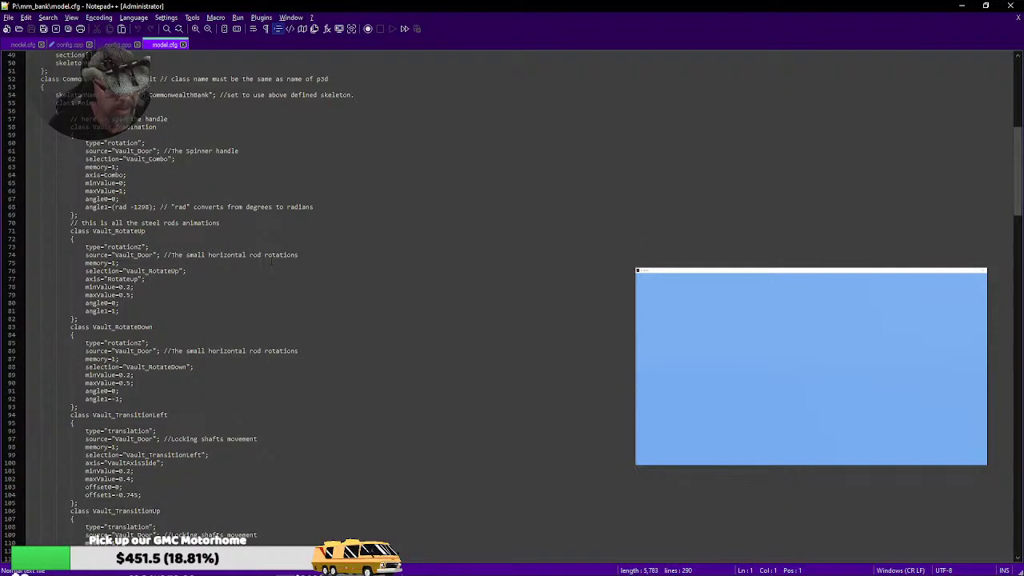
pyautogui.scroll(-3, 200, 311)
pyautogui.scroll(-2, 200, 360)
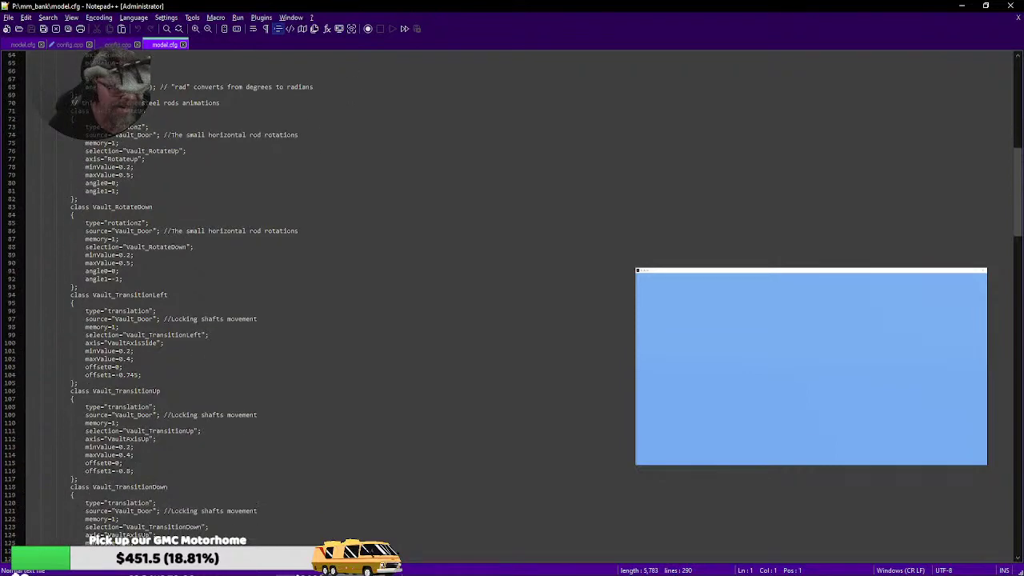
pyautogui.scroll(-8, 246, 406)
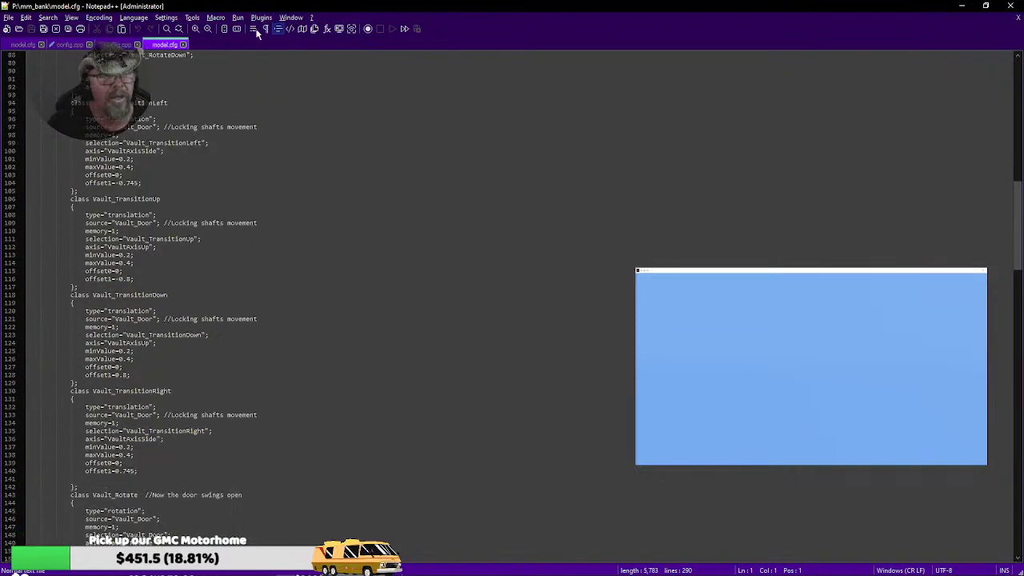
# - Close both mm_bank files and highlight Door2's animPeriod value in the sliding door config.cpp
pyautogui.click(183, 44)
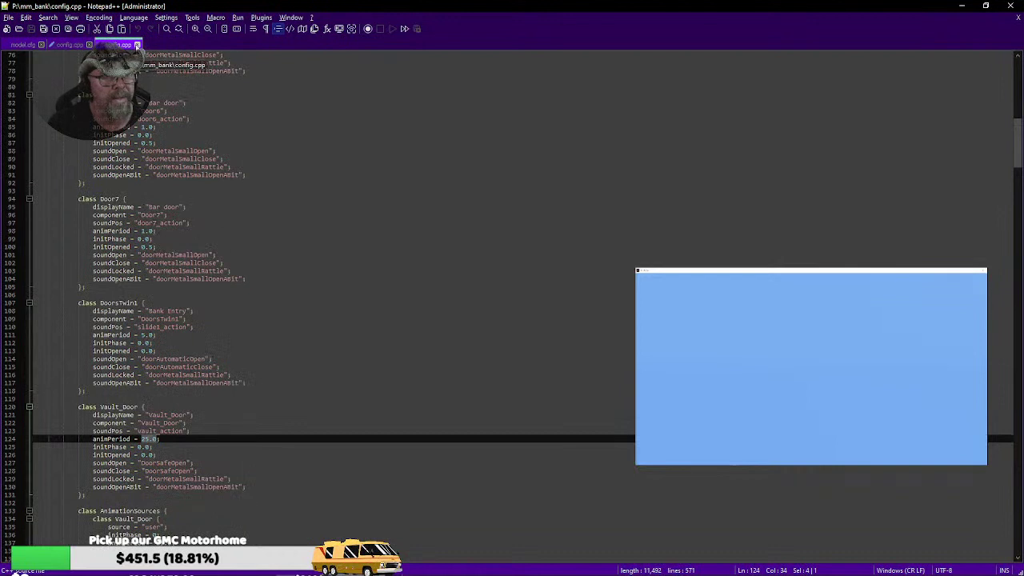
pyautogui.click(137, 45)
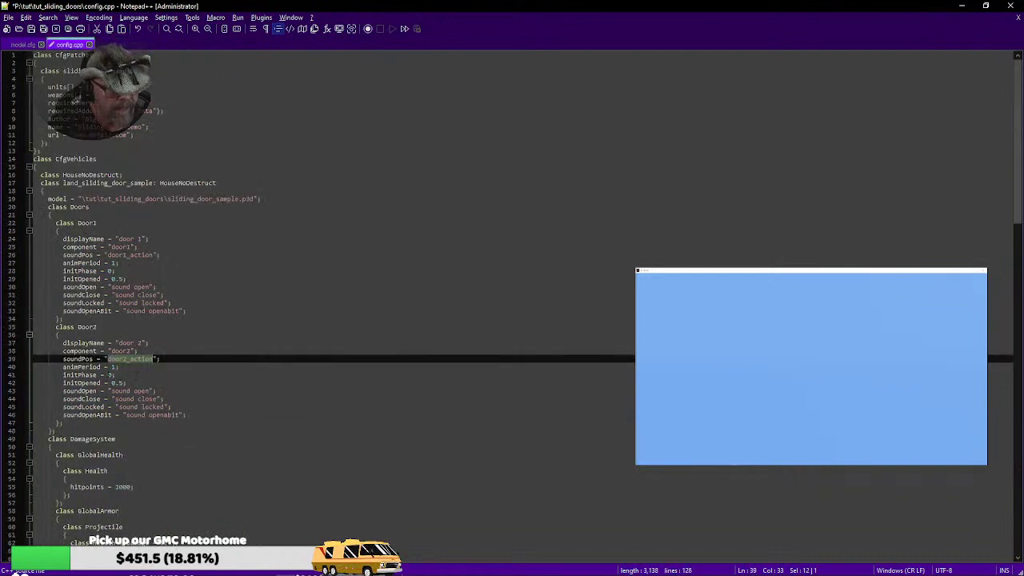
pyautogui.click(119, 366)
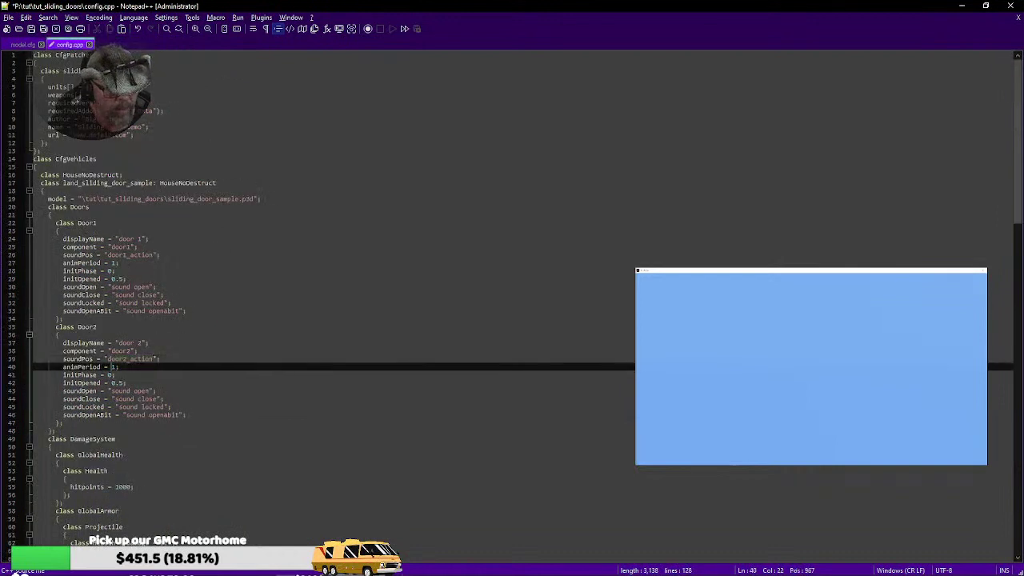
pyautogui.doubleClick(114, 367)
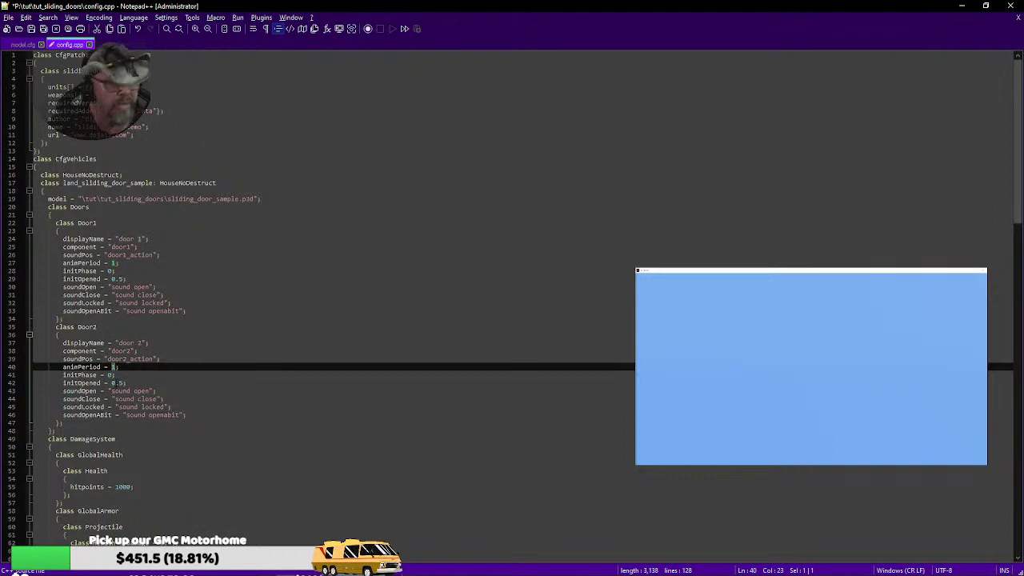
# - Move through Door2's settings in the sliding door config.cpp to its soundOpen entry
pyautogui.scroll(-3, 152, 371)
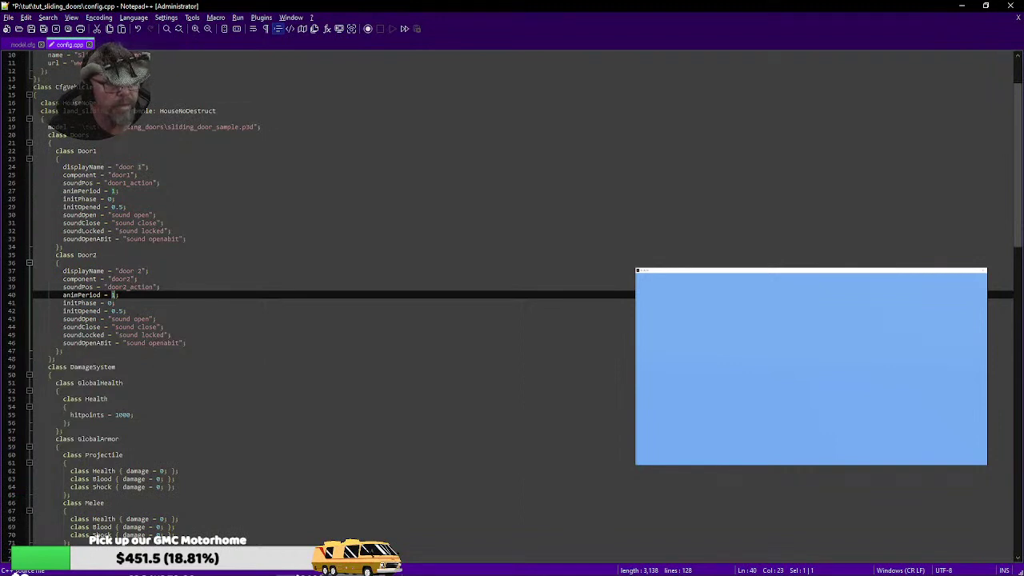
pyautogui.scroll(1, 154, 344)
pyautogui.press('Down')
pyautogui.press('Down')
pyautogui.press('Down')
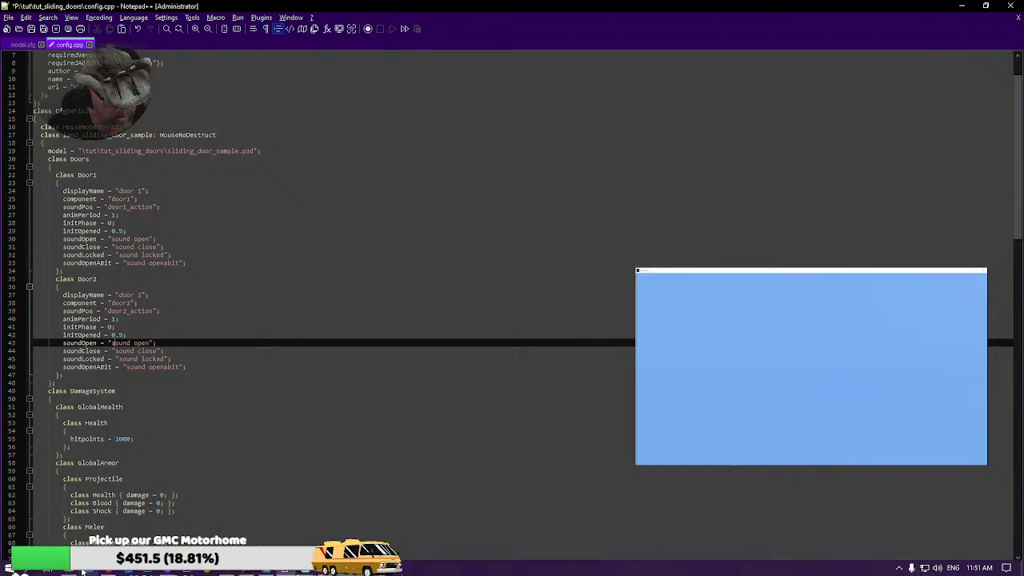
# - Switch to File Explorer, reopen config.cpp from the mm_bank folder, and highlight Door3's soundOpen value doorMetalSmallOpen
pyautogui.hotkey('alt', 'Tab')
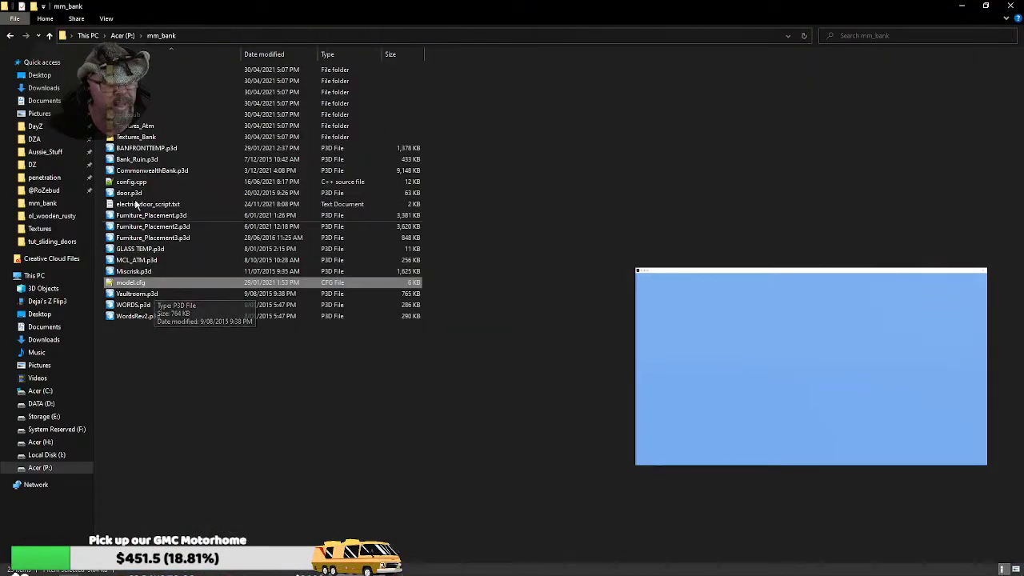
pyautogui.doubleClick(133, 183)
pyautogui.scroll(-6, 320, 296)
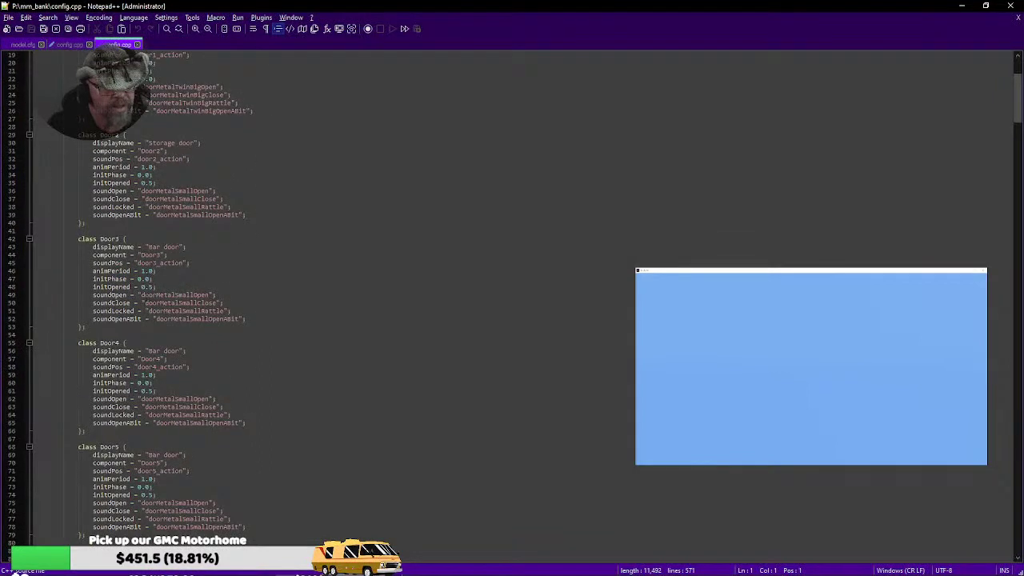
pyautogui.moveTo(141, 296); pyautogui.dragTo(208, 295)
# - Examine the CfgActionSounds and CfgSounds classes at the end of the mm_bank config.cpp, and return to its door classes
pyautogui.scroll(-20, 210, 296)
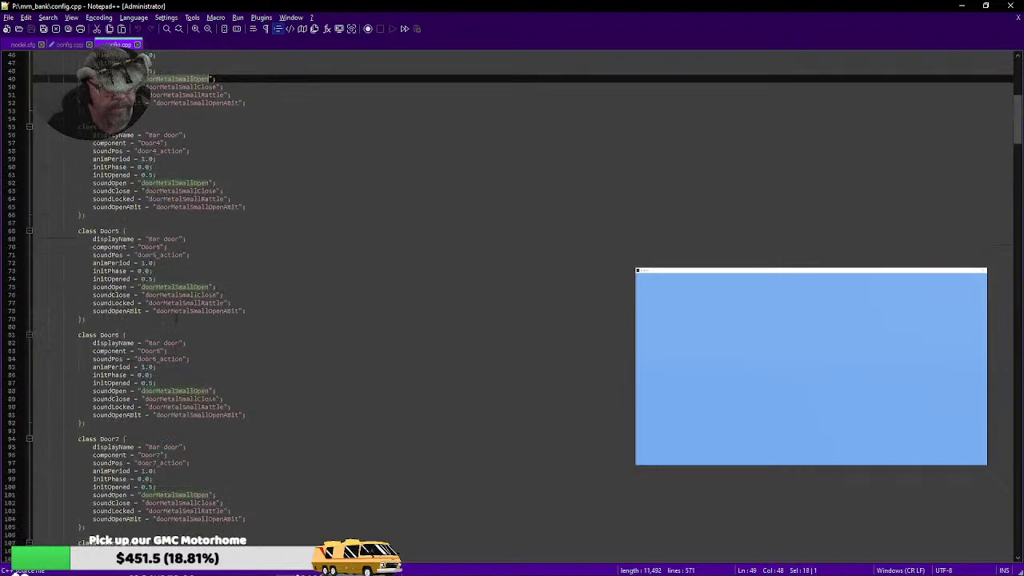
pyautogui.scroll(-20, 148, 353)
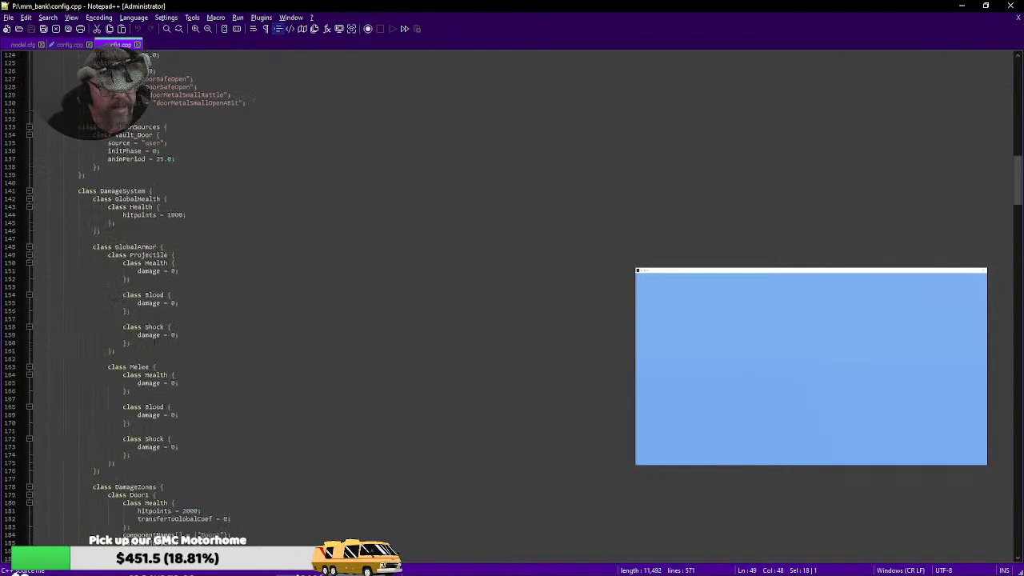
pyautogui.scroll(-20, 148, 353)
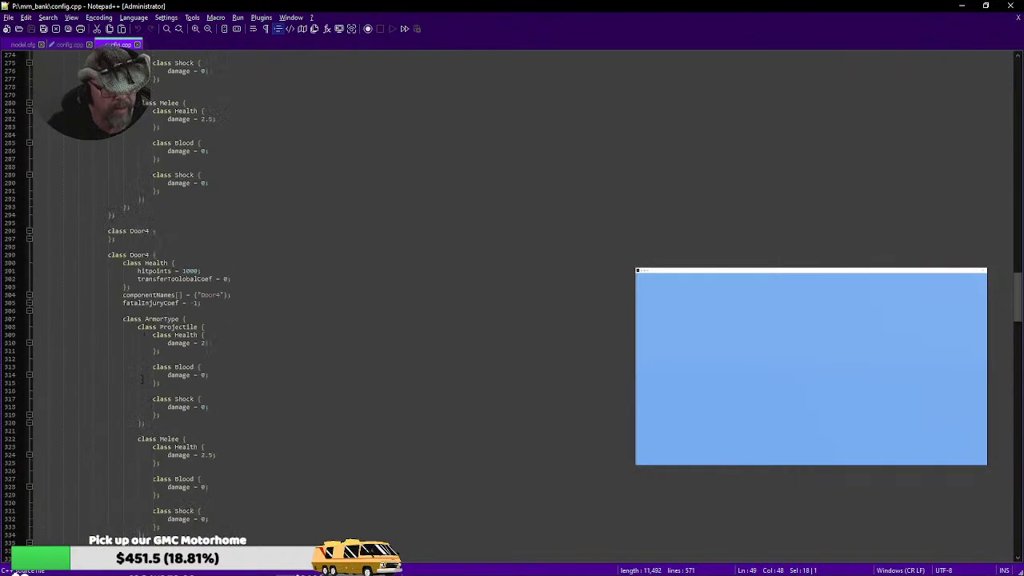
pyautogui.scroll(-20, 272, 365)
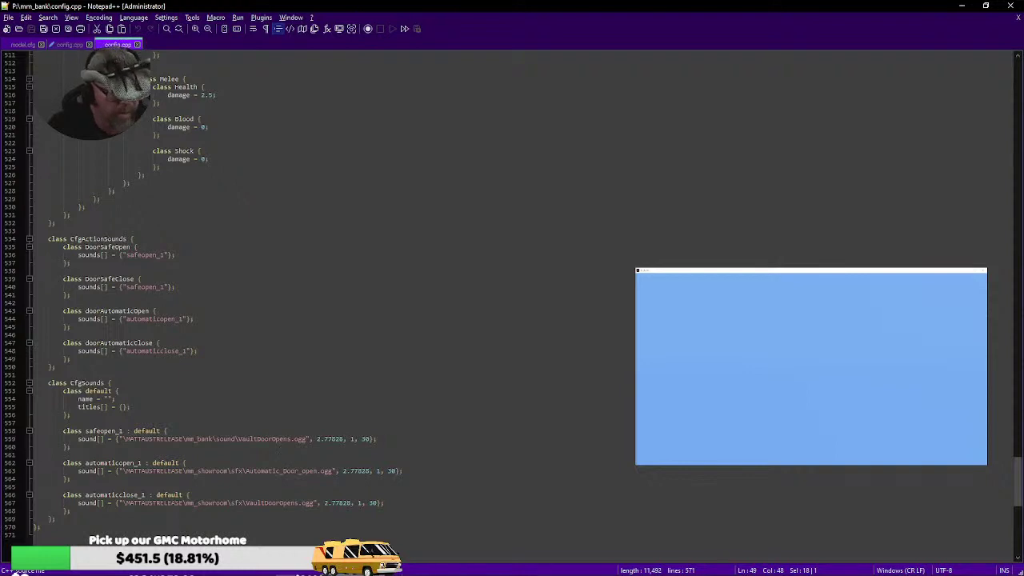
pyautogui.scroll(2, 168, 453)
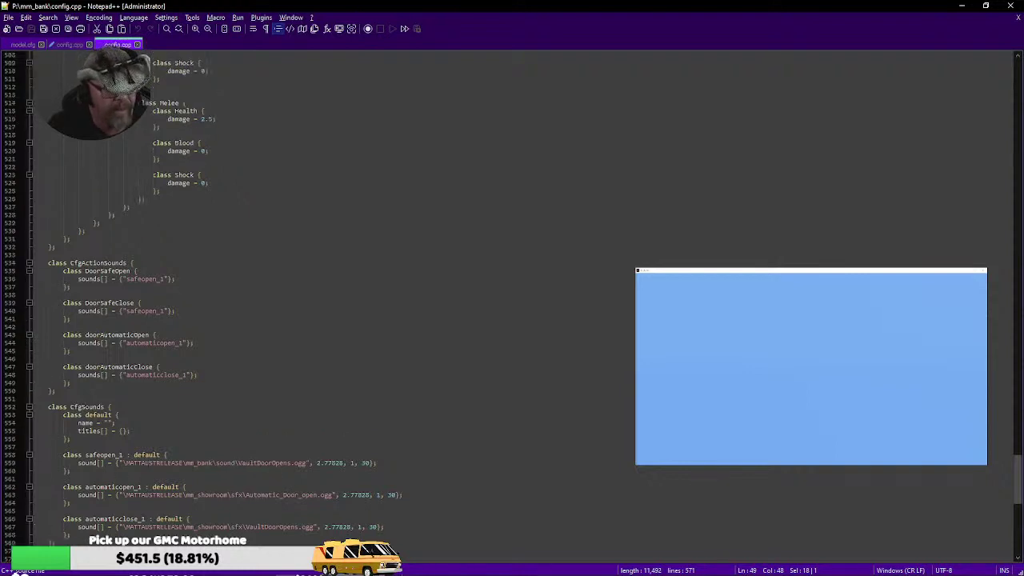
pyautogui.scroll(20, 257, 345)
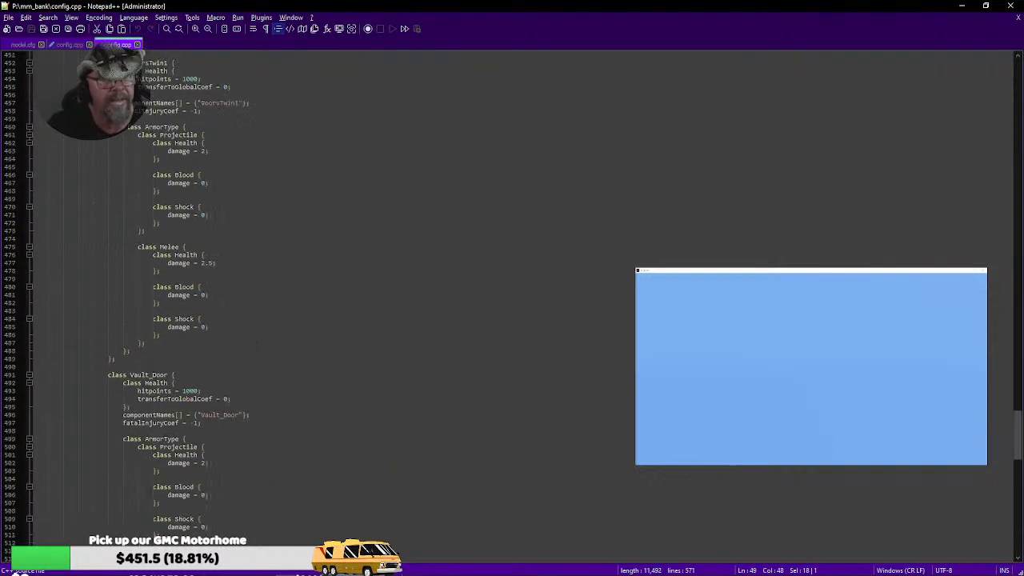
pyautogui.scroll(20, 257, 345)
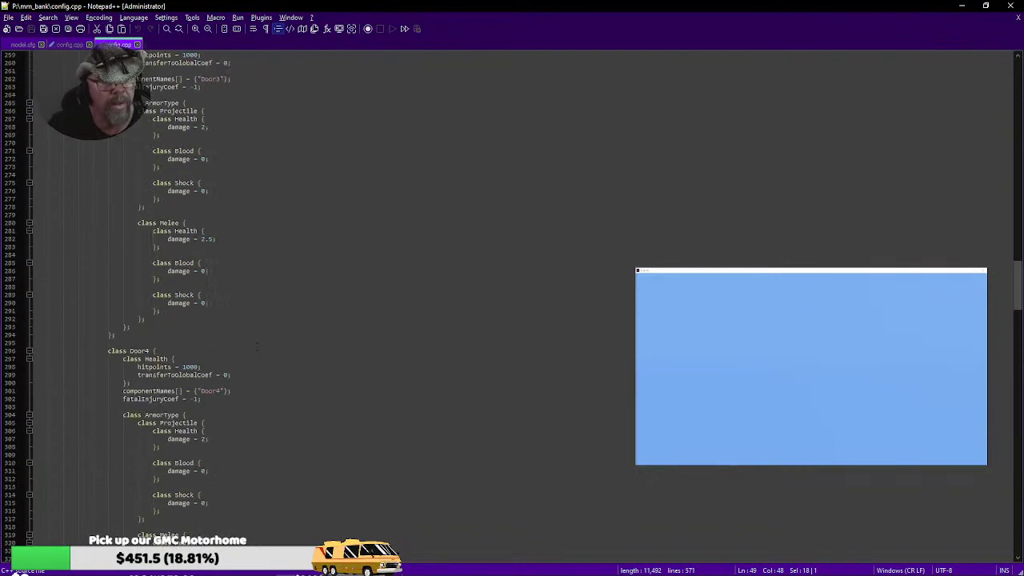
pyautogui.scroll(20, 257, 346)
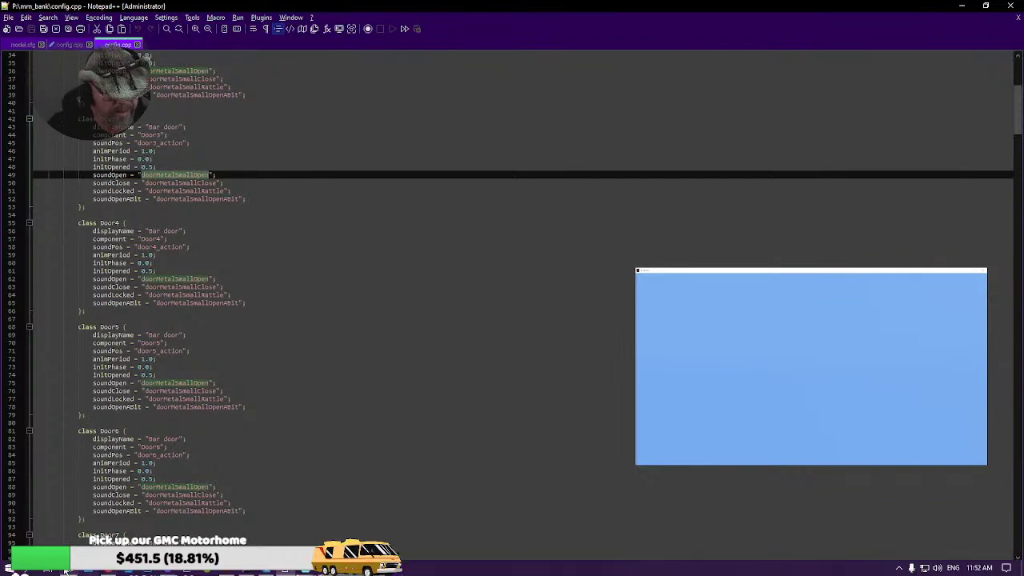
# - Switch to File Explorer, look through the ambients and objects folders under DZ\sounds\environment, and leave File Explorer
pyautogui.click(66, 571)
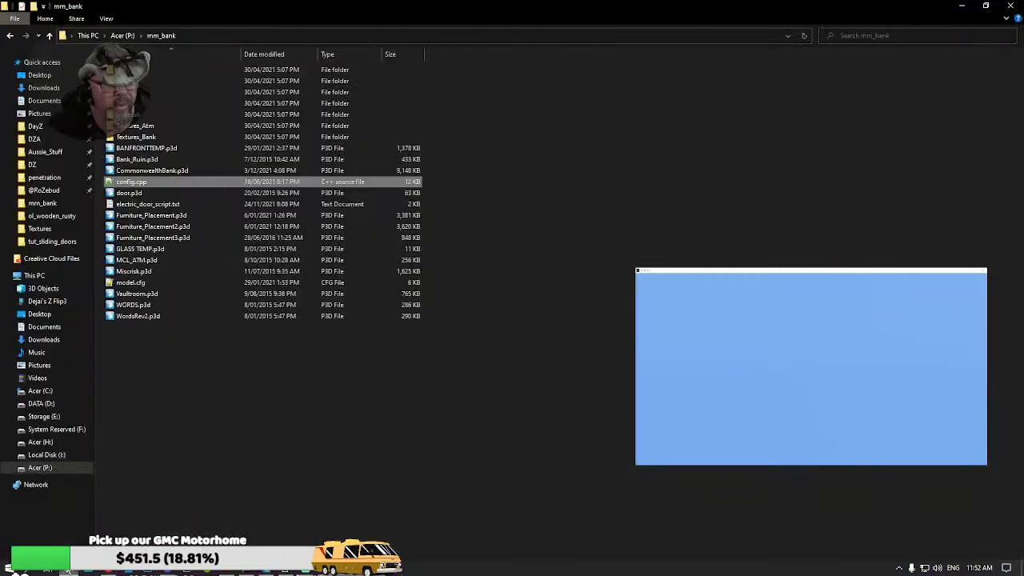
pyautogui.click(32, 164)
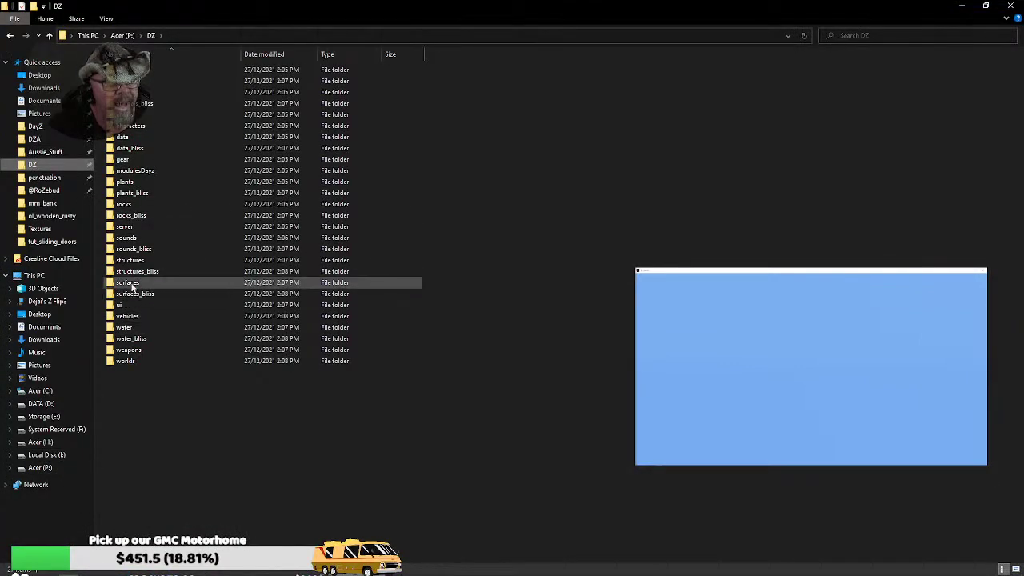
pyautogui.doubleClick(143, 237)
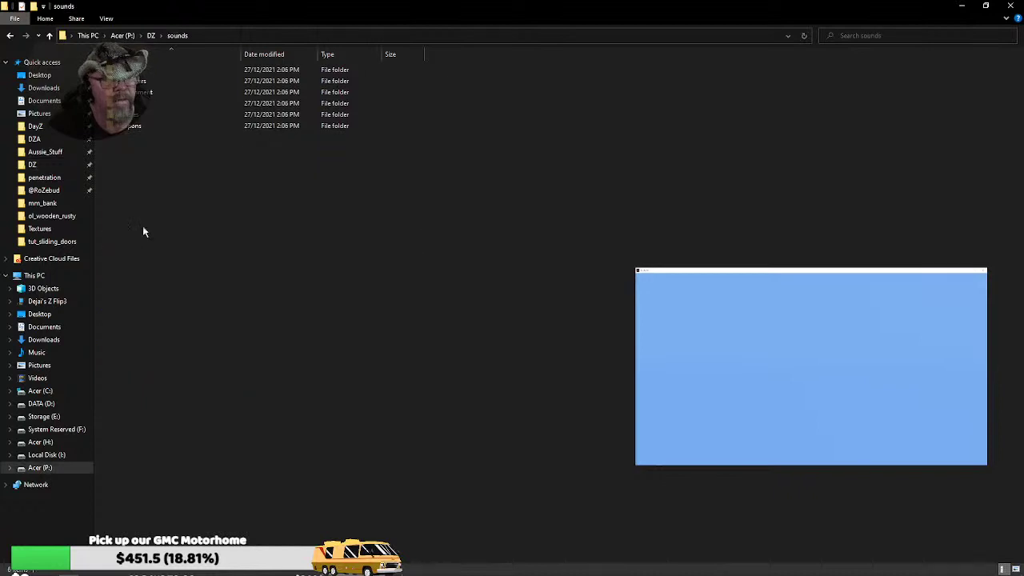
pyautogui.doubleClick(149, 92)
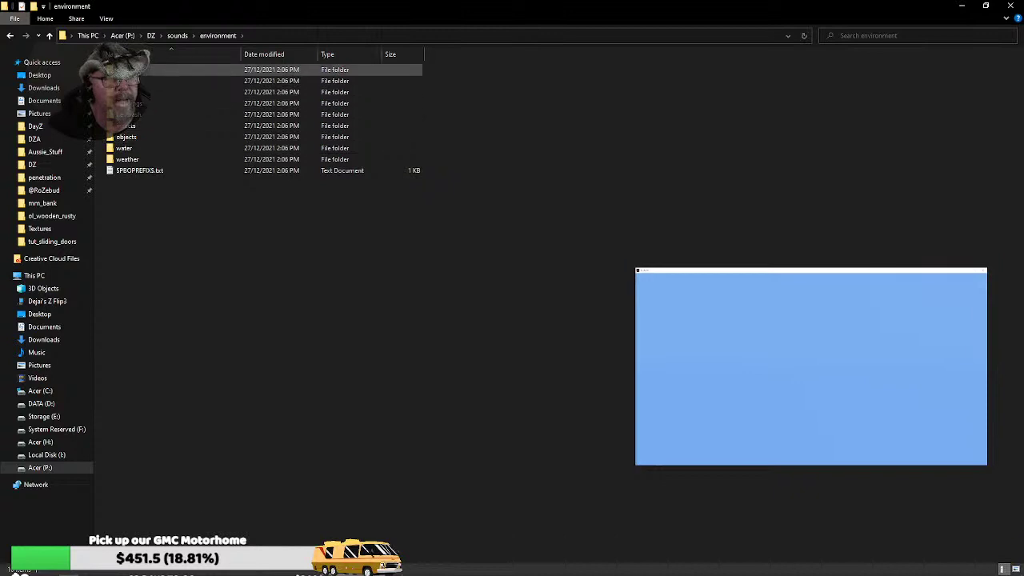
pyautogui.doubleClick(132, 69)
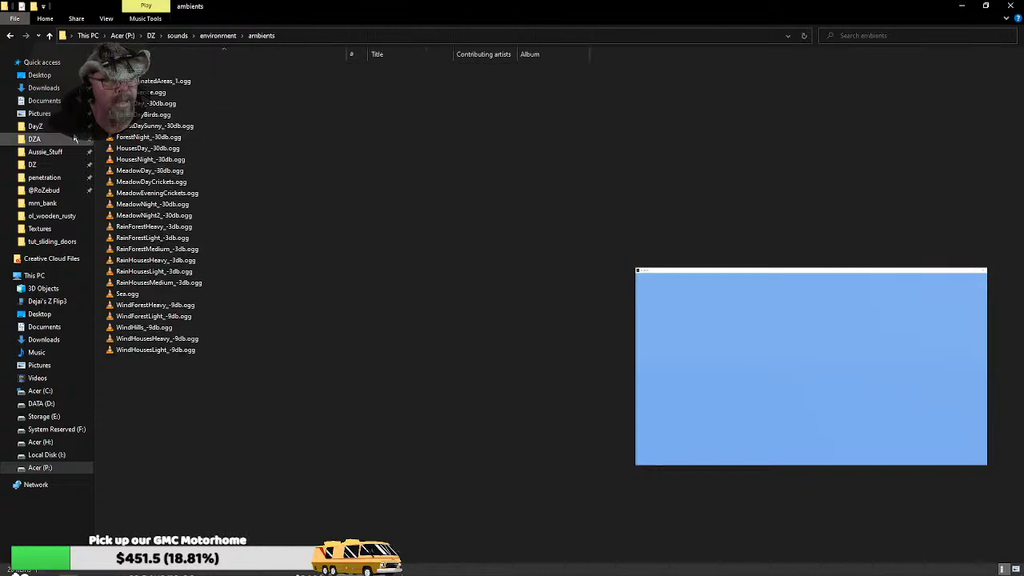
pyautogui.click(10, 36)
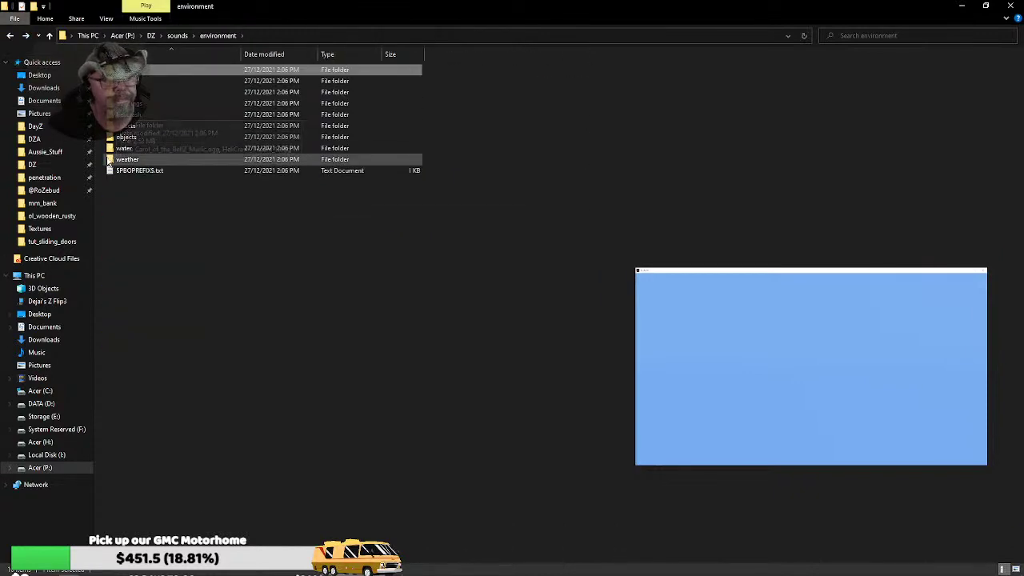
pyautogui.click(125, 138)
pyautogui.doubleClick(125, 138)
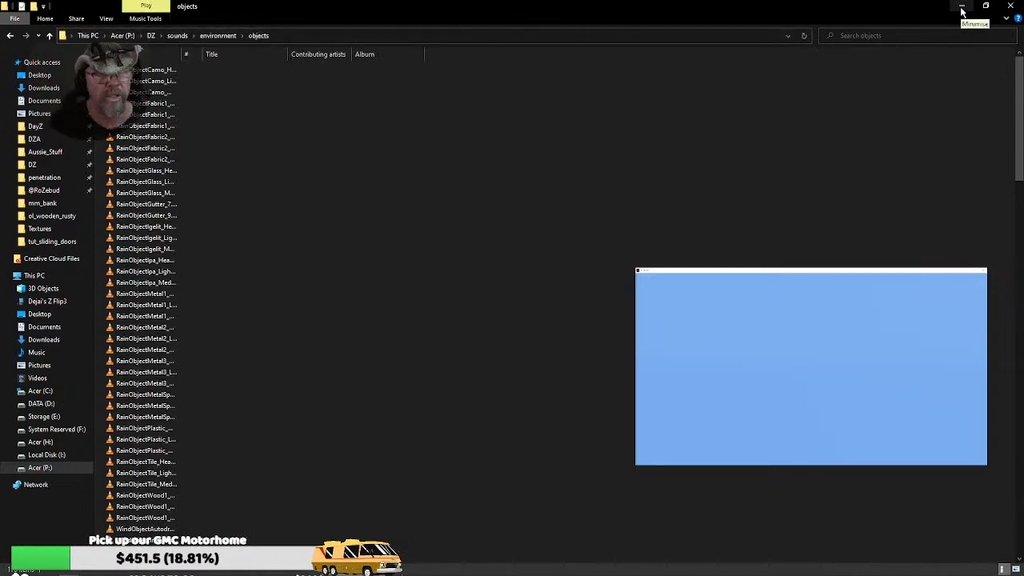
pyautogui.click(1012, 7)
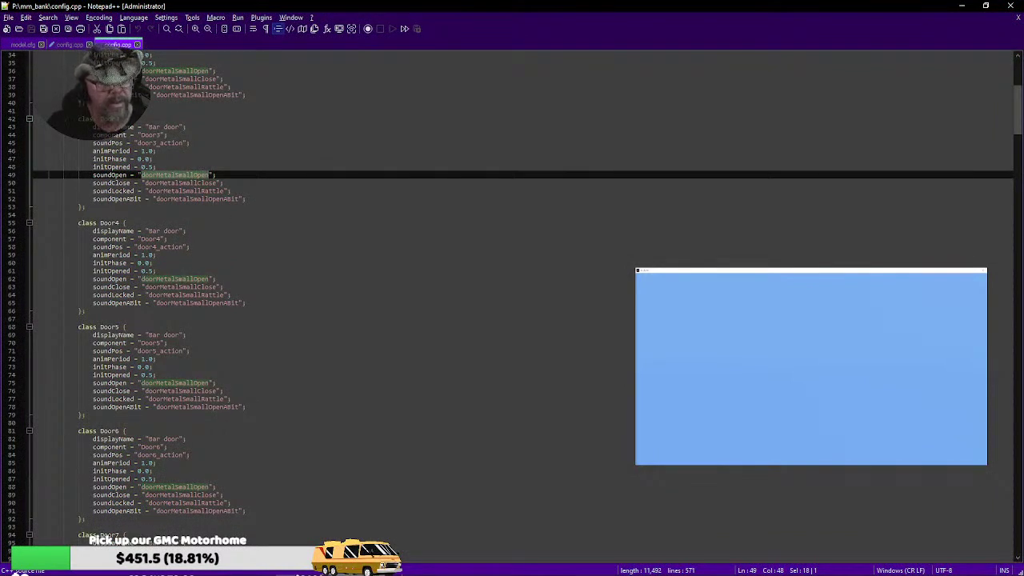
# - Return to the sliding door config.cpp and highlight Door2's component name door2
pyautogui.scroll(11, 302, 249)
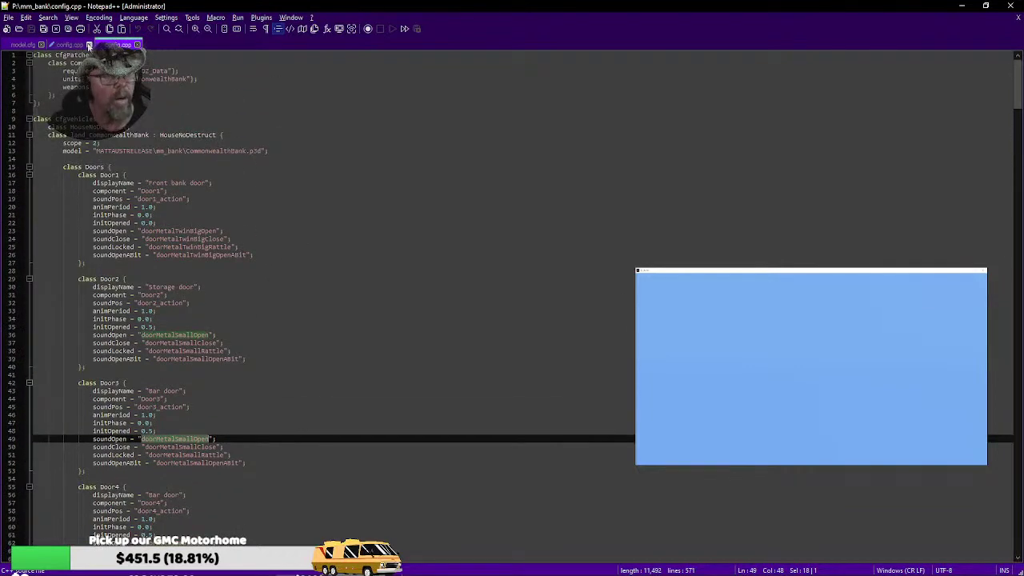
pyautogui.click(70, 44)
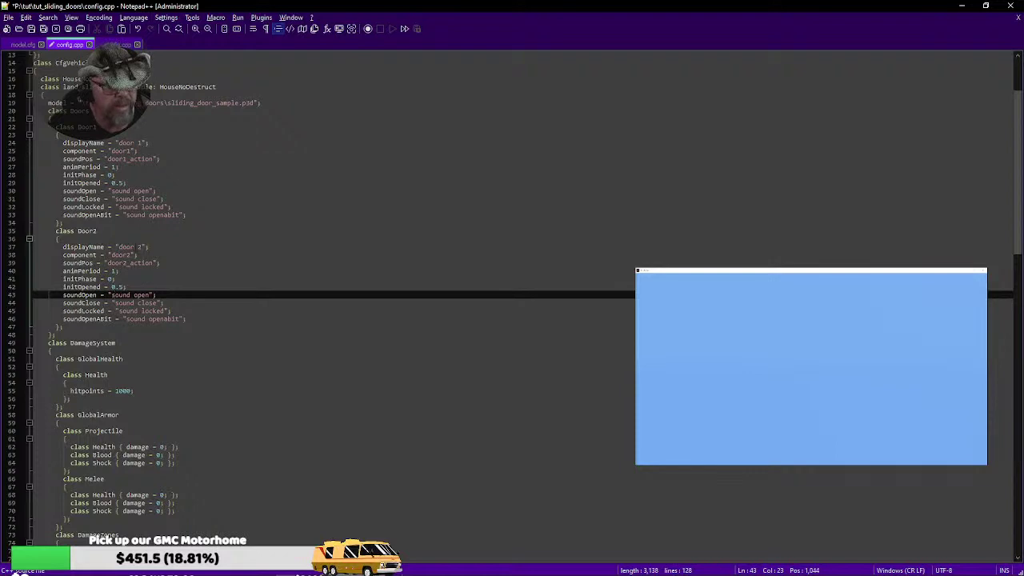
pyautogui.moveTo(130, 255); pyautogui.dragTo(110, 255)
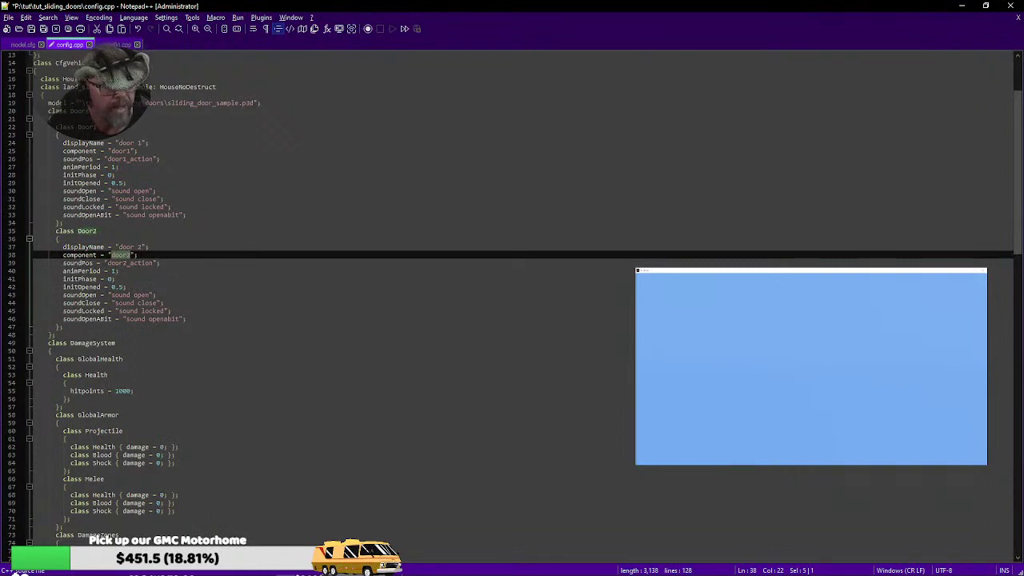
# - Examine the DamageSystem class in the sliding door config.cpp, and place the cursor on Door1's componentNames line under DamageZones
pyautogui.scroll(-6, 512, 304)
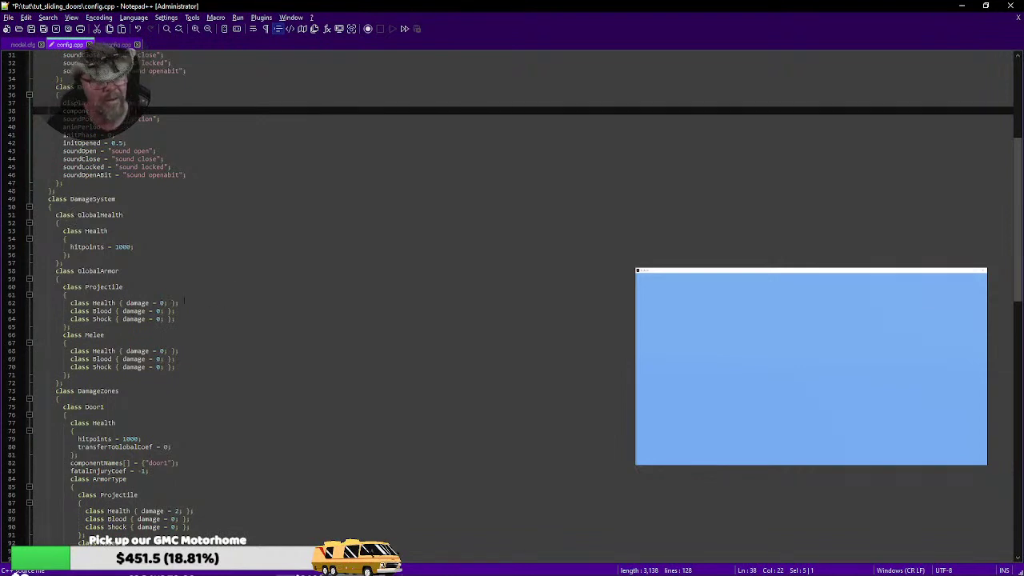
pyautogui.scroll(-6, 184, 302)
pyautogui.scroll(-6, 177, 302)
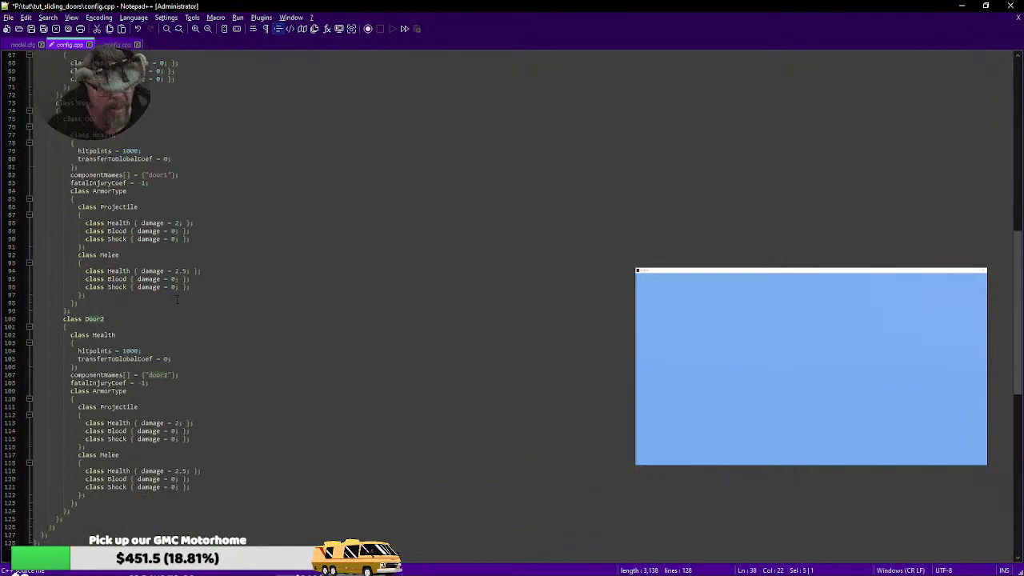
pyautogui.scroll(2, 173, 301)
pyautogui.scroll(2, 173, 300)
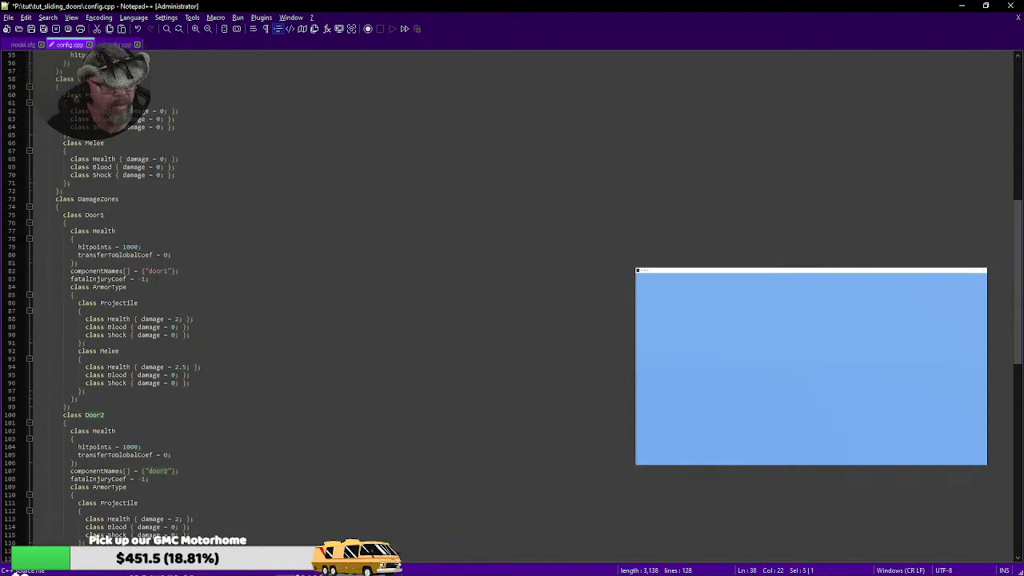
pyautogui.click(178, 271)
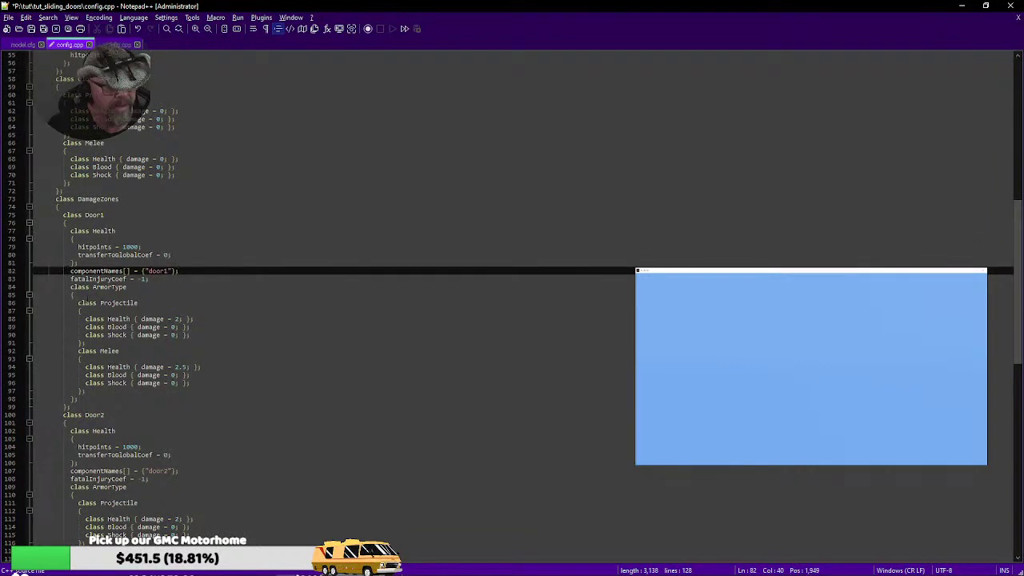
# - Highlight the Door1 damage zone class and compare it with the Door2 class below it
pyautogui.moveTo(63, 215); pyautogui.dragTo(137, 396)
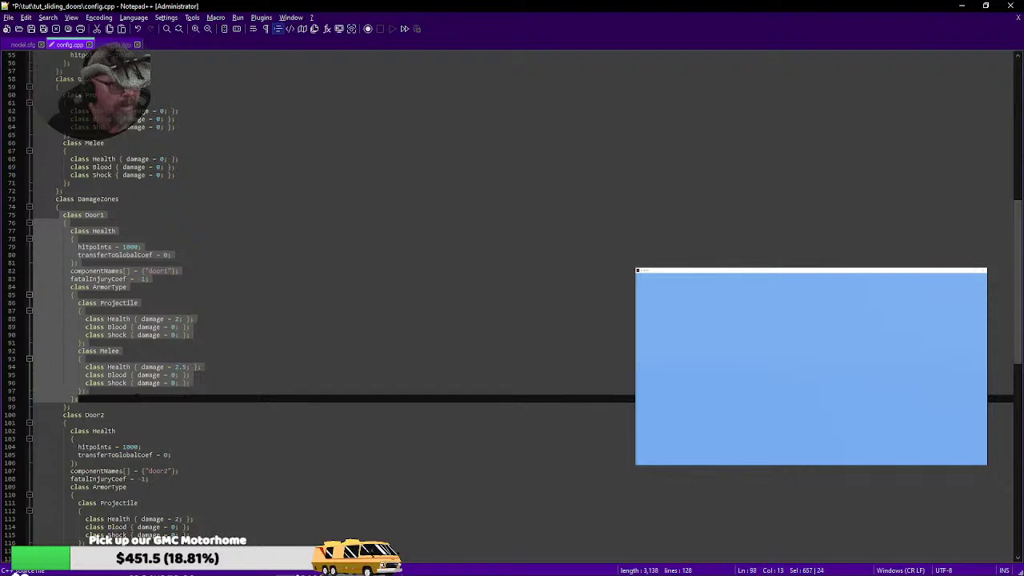
pyautogui.scroll(-7, 104, 336)
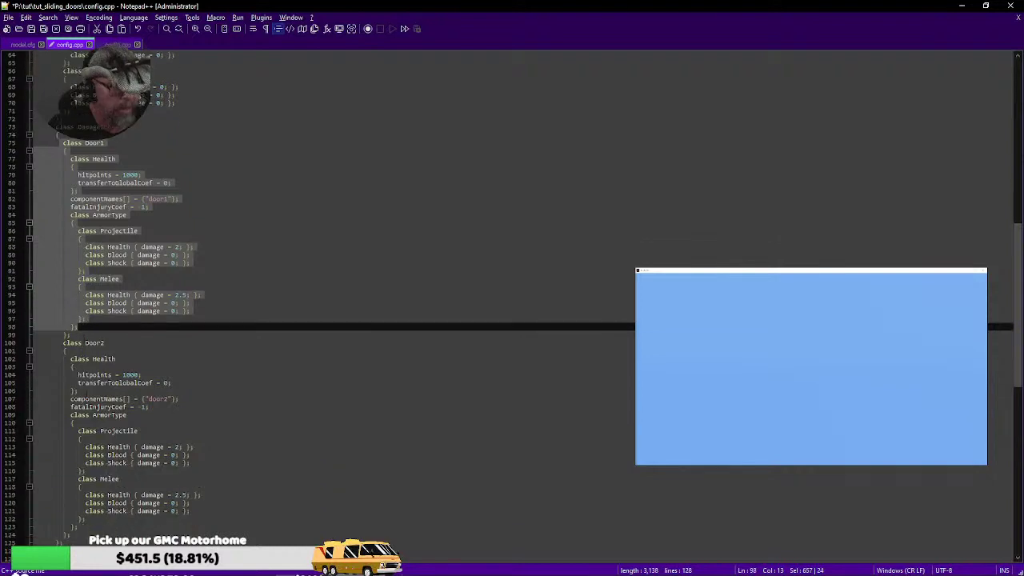
pyautogui.scroll(2, 320, 288)
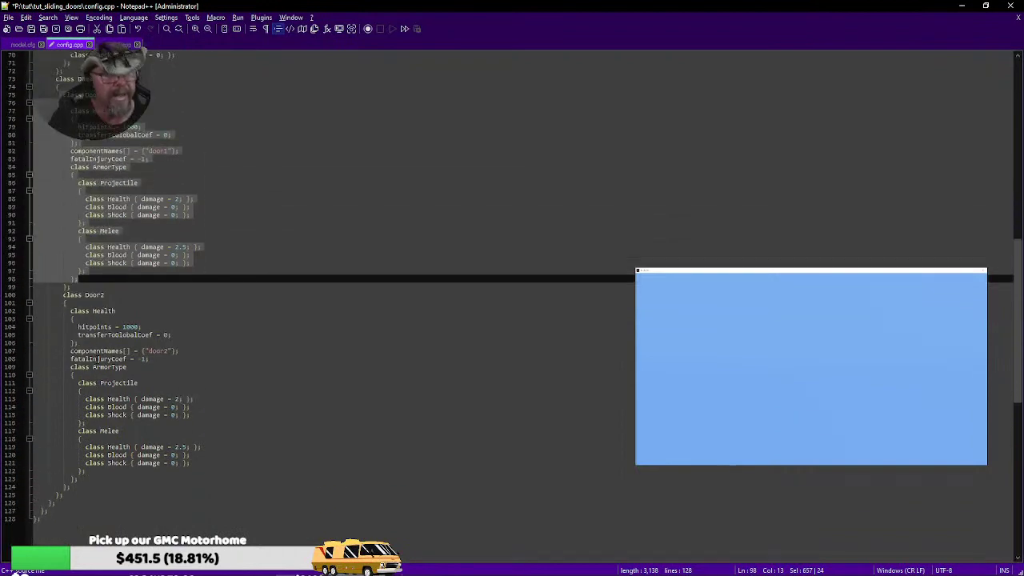
# - Save the edited sliding door config.cpp and minimise Notepad++ to return to Object Builder
pyautogui.click(44, 30)
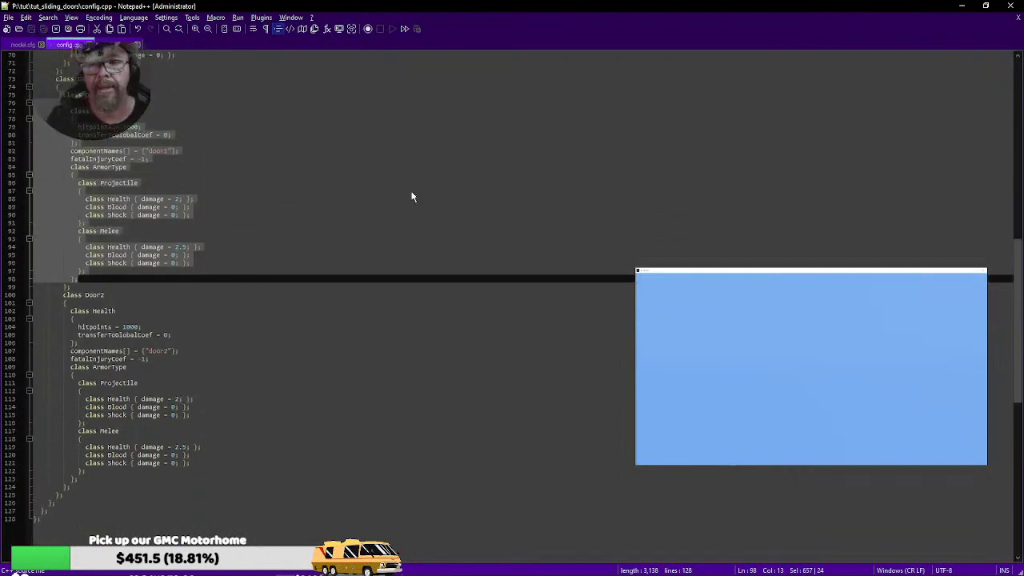
pyautogui.click(960, 5)
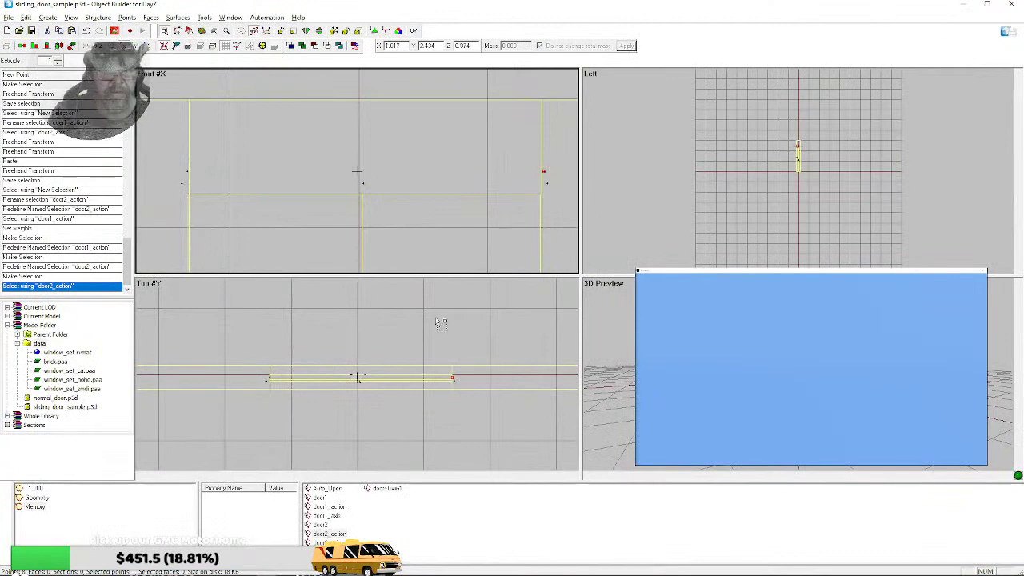
# - Display the 1.000 LOD of sliding_door_sample.p3d, preview the doors' sliding motion in the model viewer, and minimise Object Builder
pyautogui.click(27, 491)
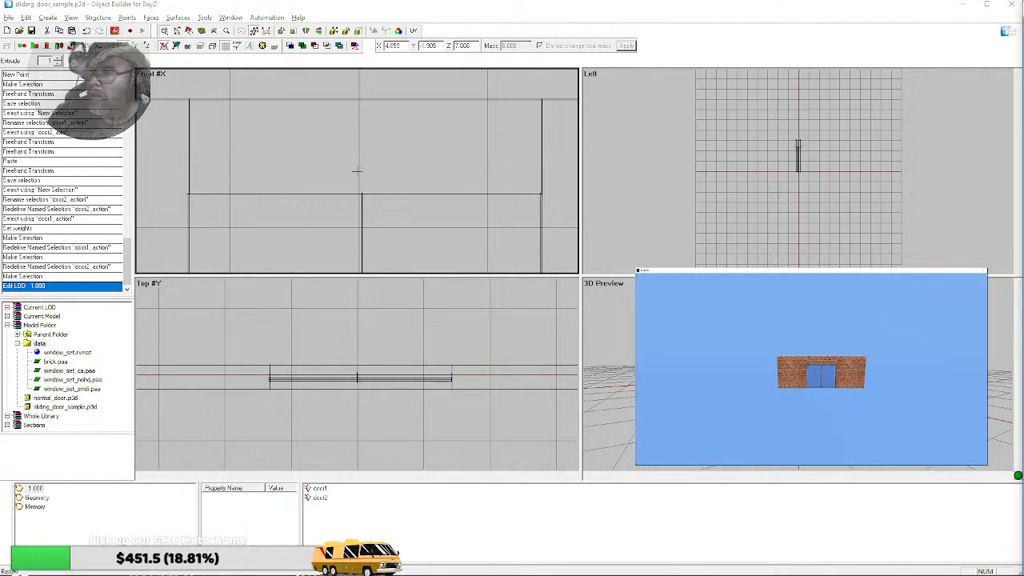
pyautogui.scroll(-3, 811, 368)
pyautogui.scroll(3, 811, 367)
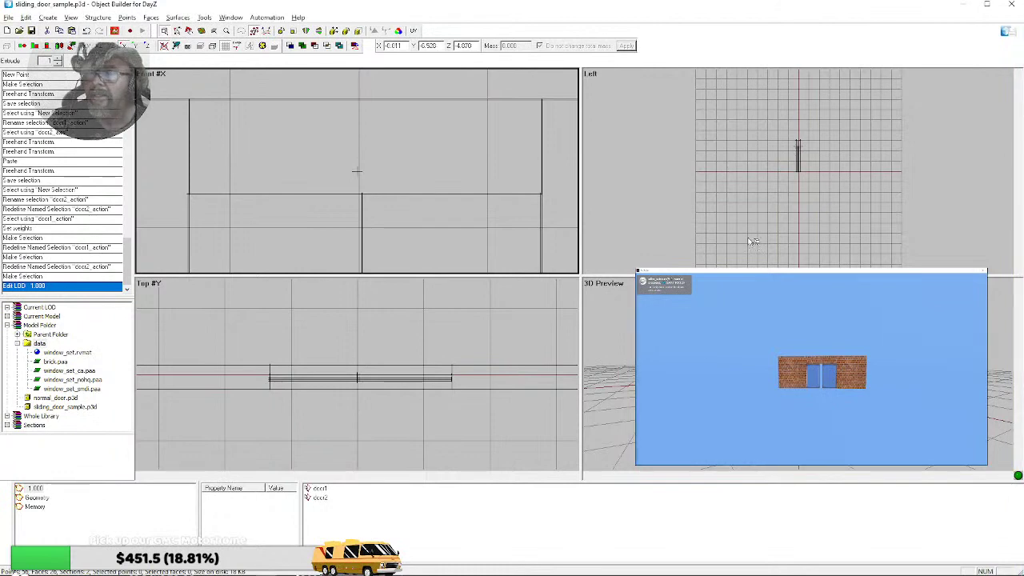
pyautogui.click(964, 5)
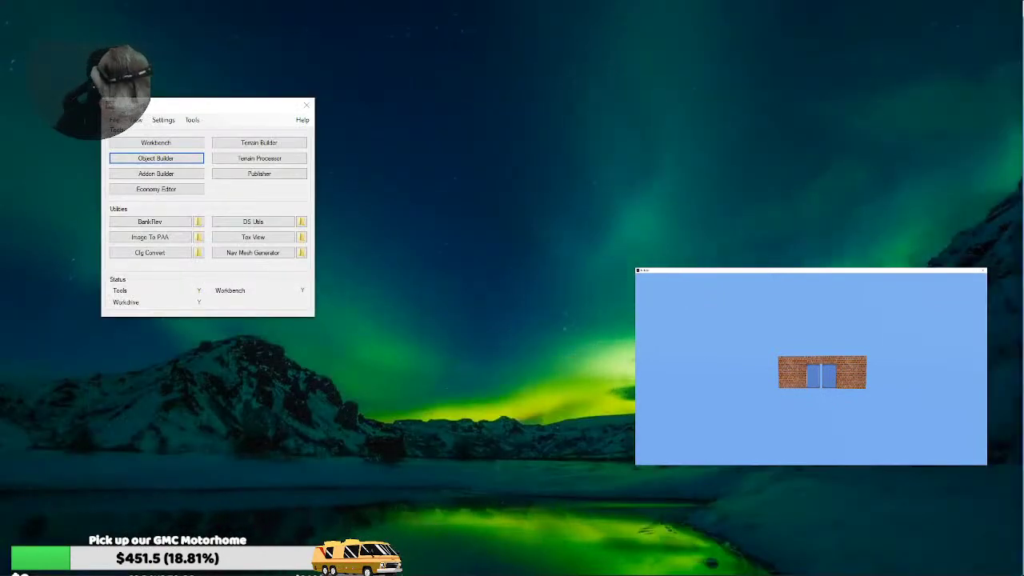
# - Minimise Object Builder and close the DayZ Tools launcher, leaving only the model preview window open
pyautogui.hotkey('alt', 'Tab')
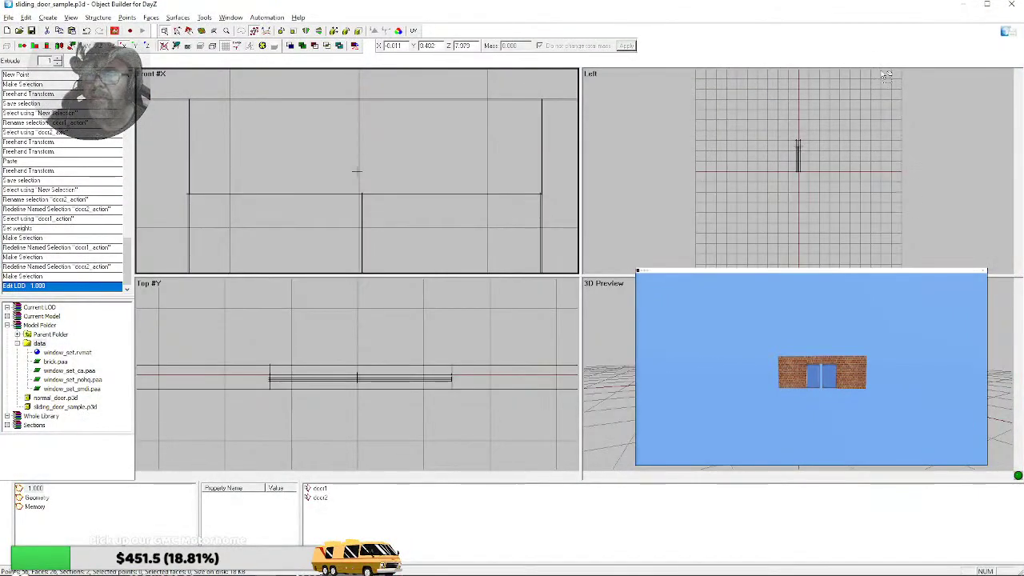
pyautogui.click(960, 5)
pyautogui.click(20, 573)
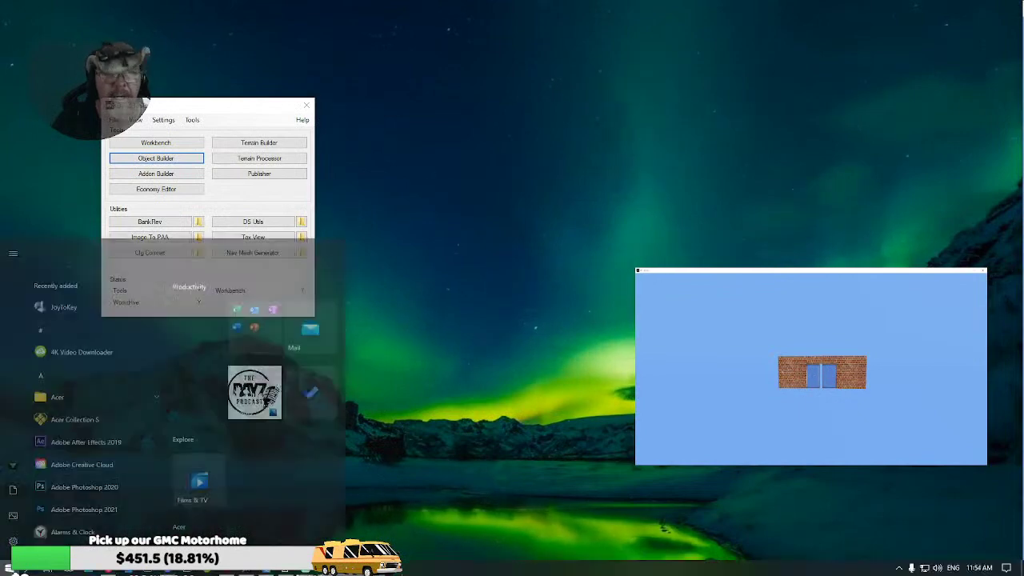
pyautogui.click(232, 115)
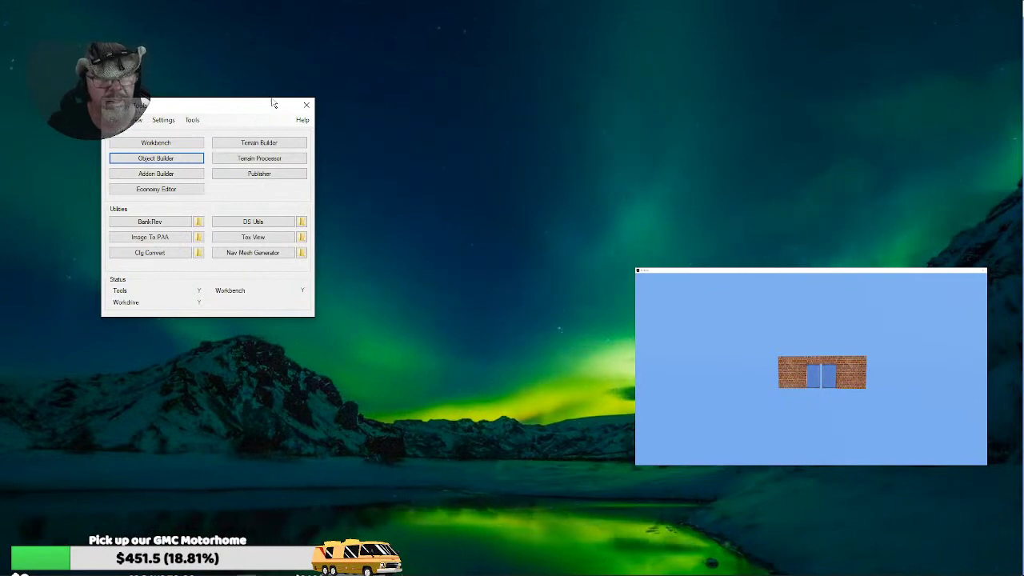
pyautogui.moveTo(286, 105); pyautogui.dragTo(299, 112)
pyautogui.click(319, 114)
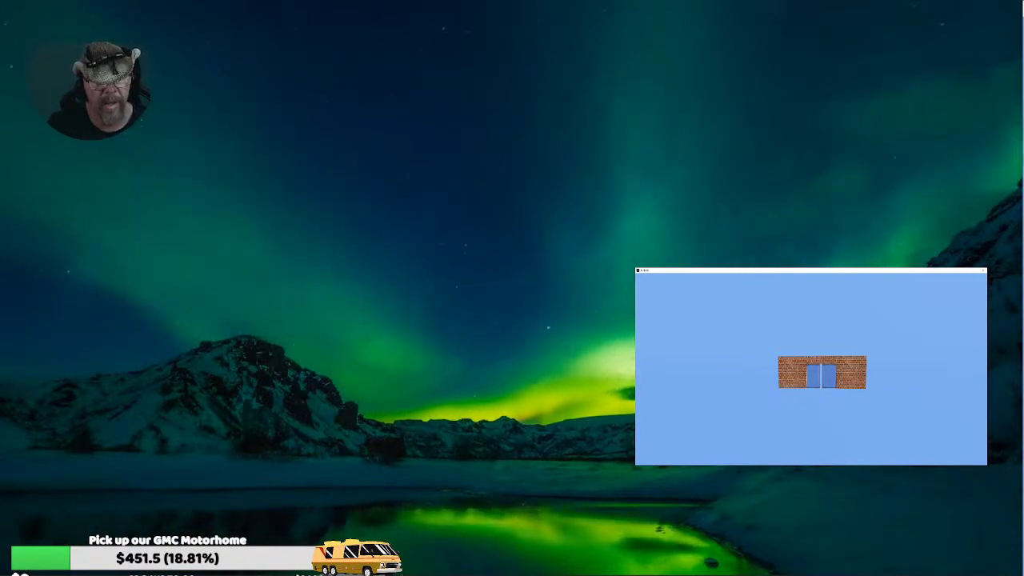
# - Reveal the hidden desktop icons, launch pboProject, and hide the icons again
pyautogui.click(20, 573)
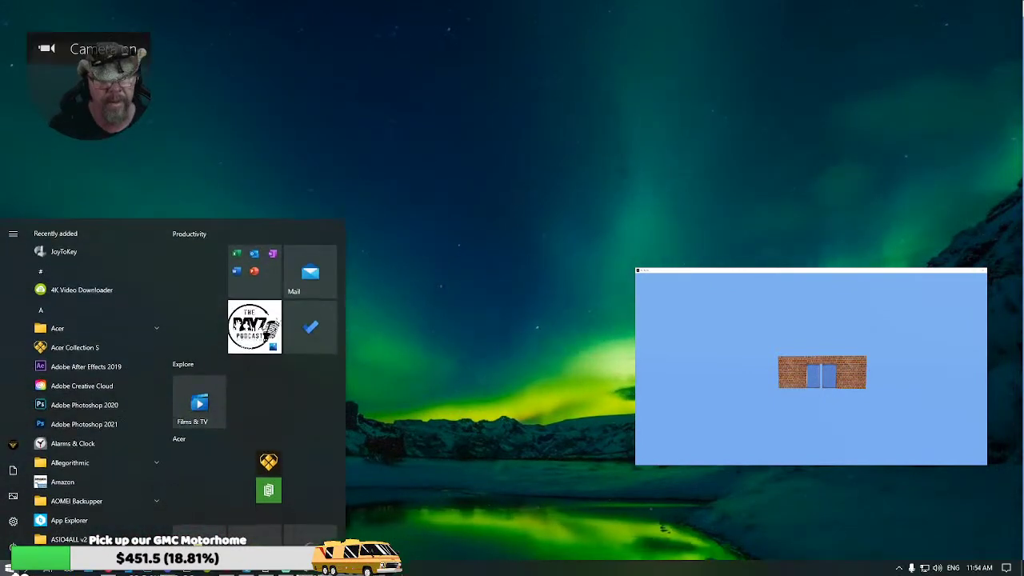
pyautogui.click(558, 177)
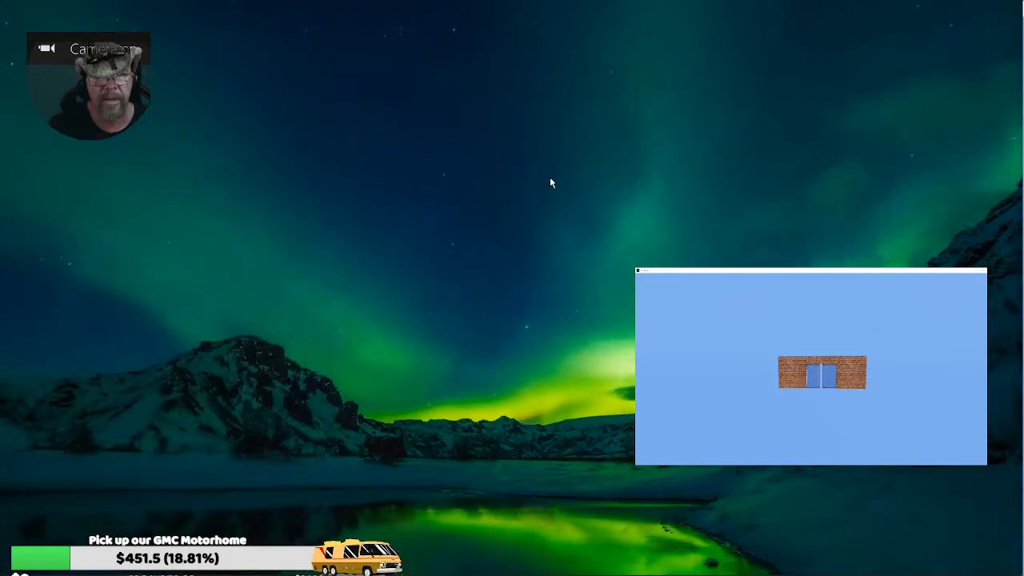
pyautogui.doubleClick(549, 178)
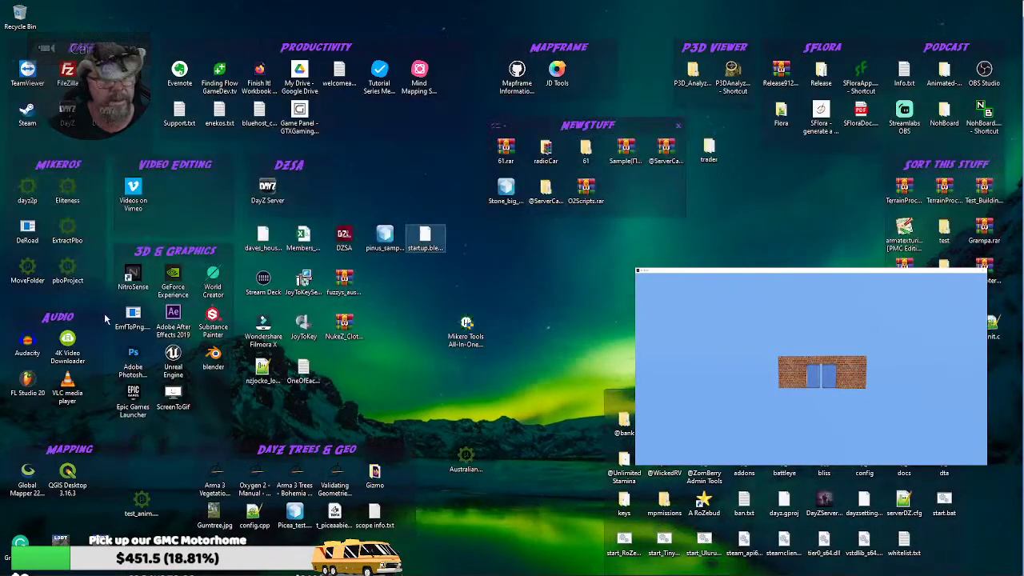
pyautogui.doubleClick(69, 276)
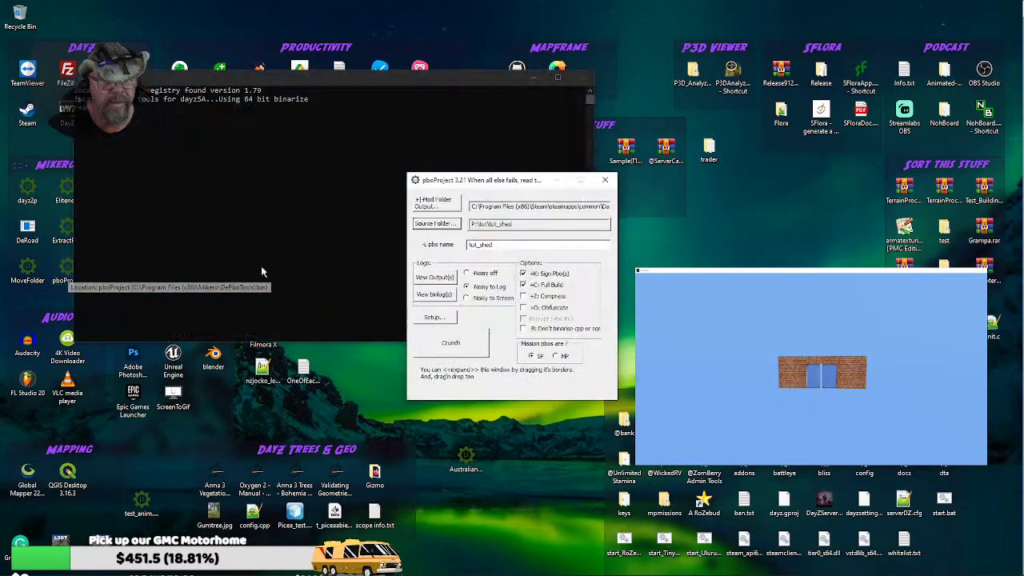
pyautogui.doubleClick(720, 256)
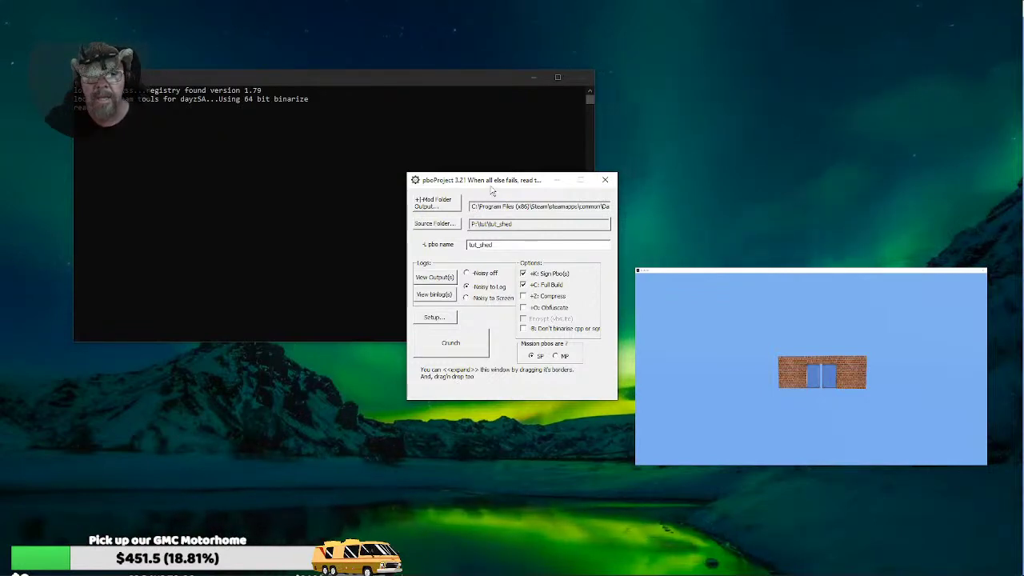
pyautogui.click(451, 210)
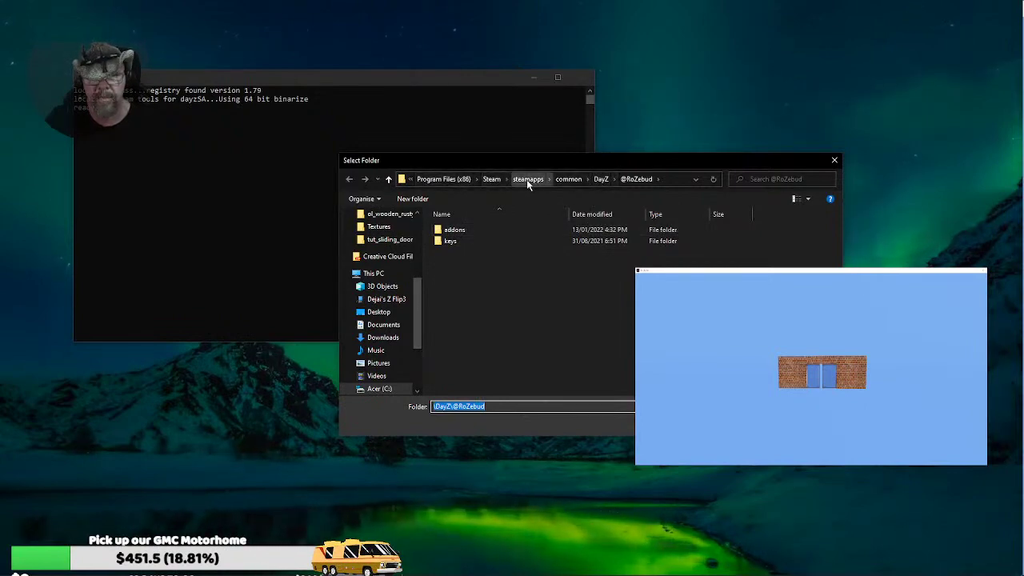
pyautogui.click(602, 179)
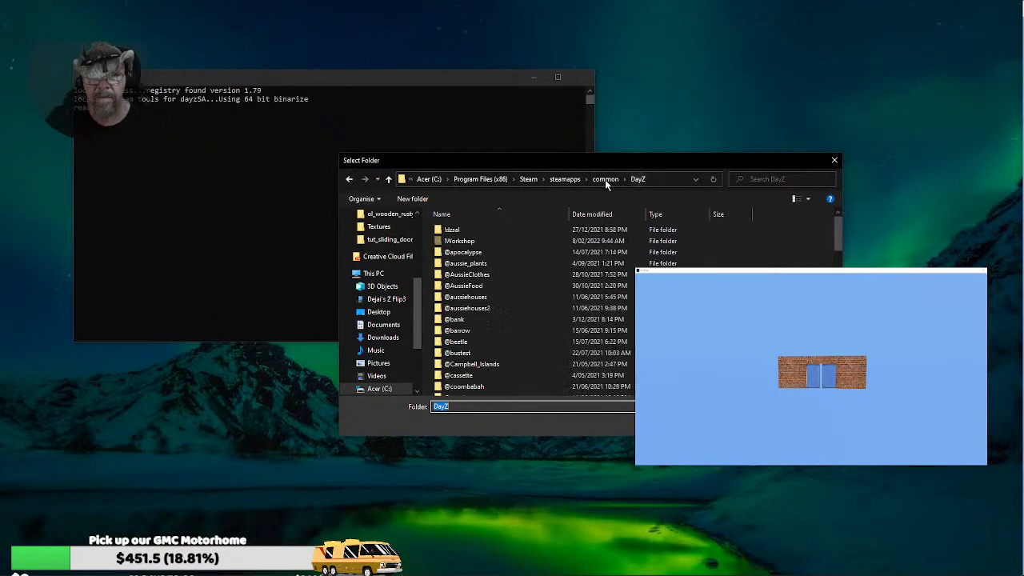
pyautogui.scroll(-6, 625, 323)
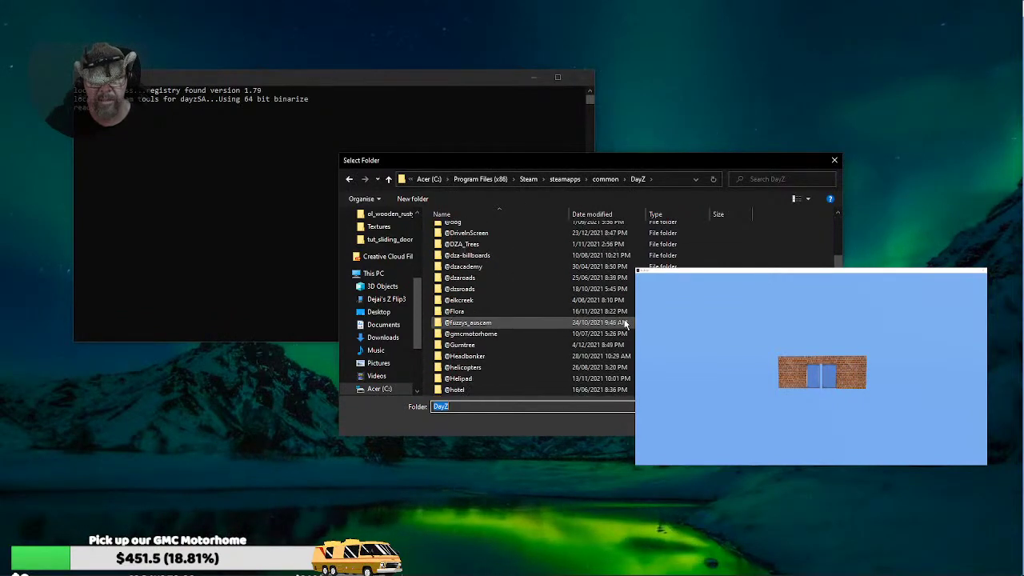
pyautogui.scroll(-5, 624, 323)
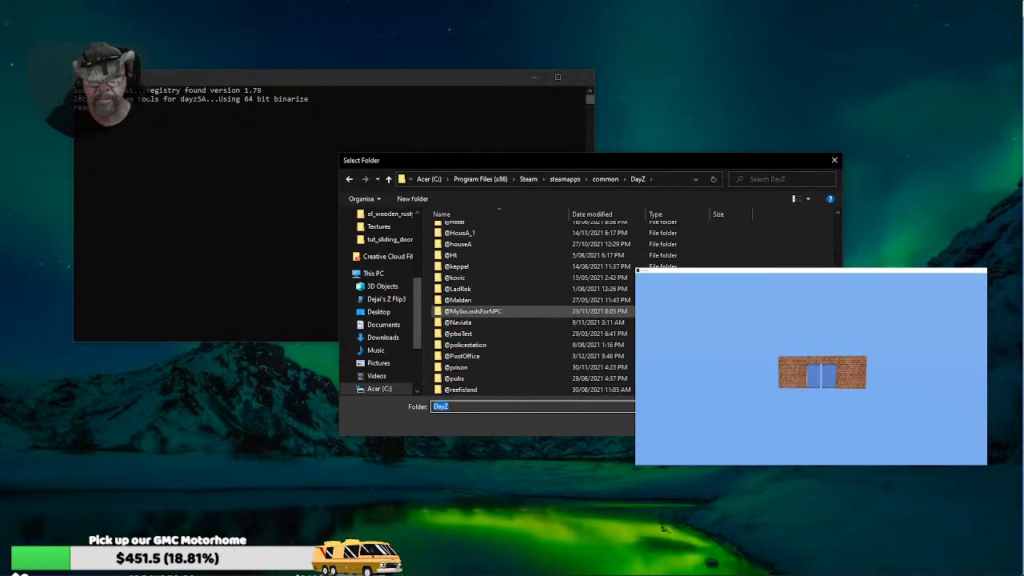
pyautogui.scroll(-5, 560, 311)
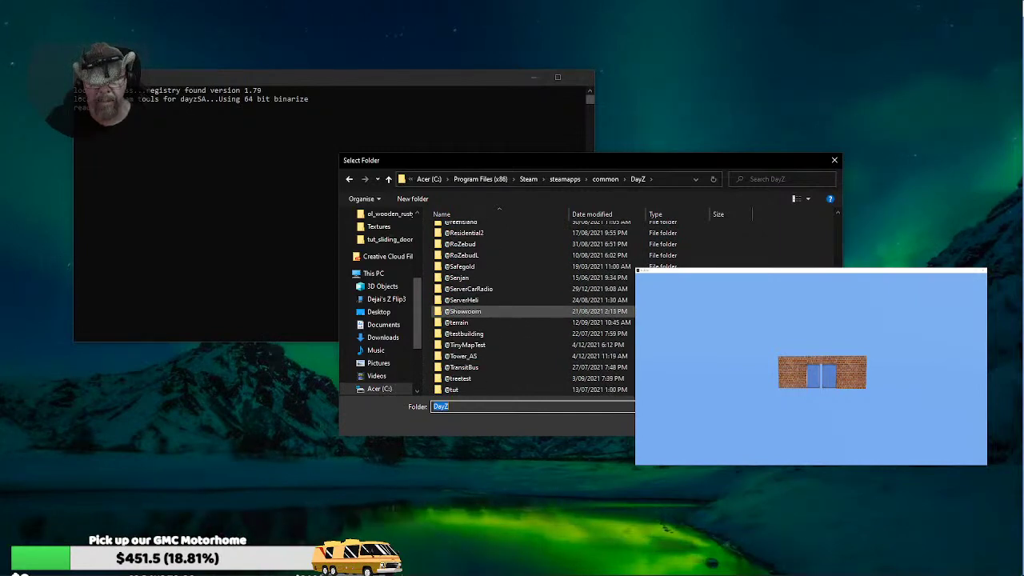
pyautogui.scroll(-2, 560, 311)
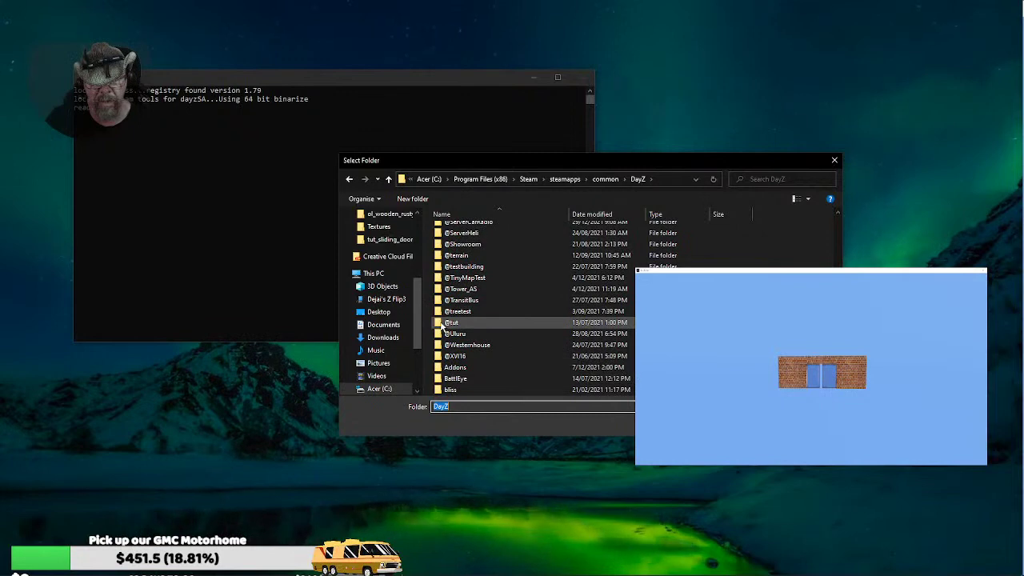
pyautogui.doubleClick(445, 323)
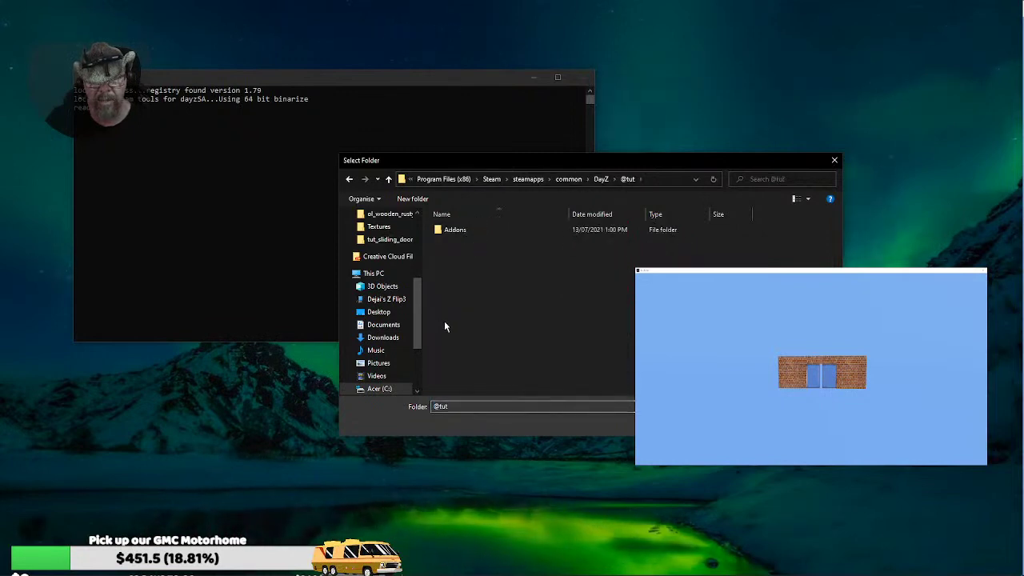
pyautogui.press('Return')
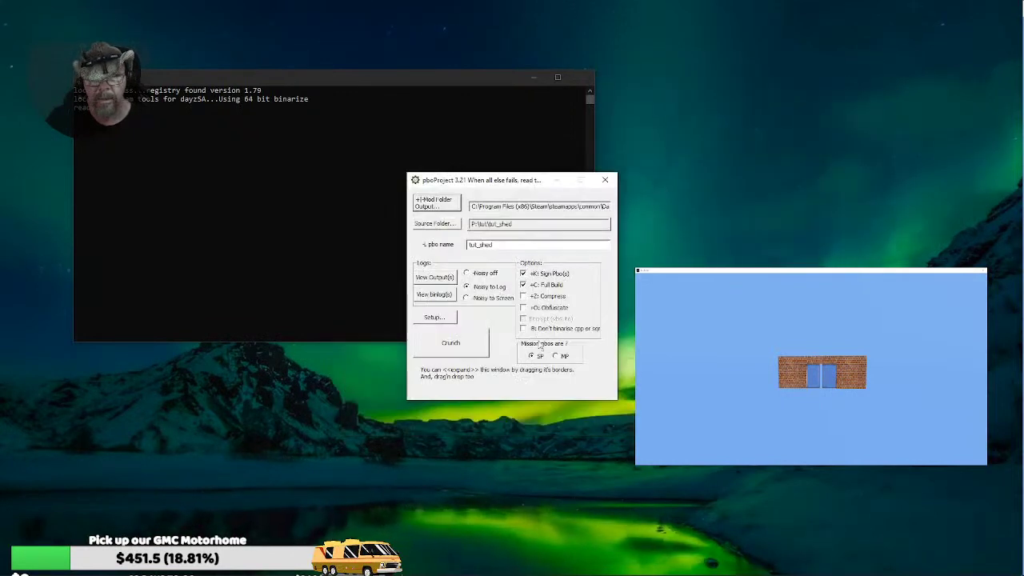
# - Set the source folder to P:\tut\tut_sliding_doors and crunch it into a signed PBO with a full build
pyautogui.click(437, 224)
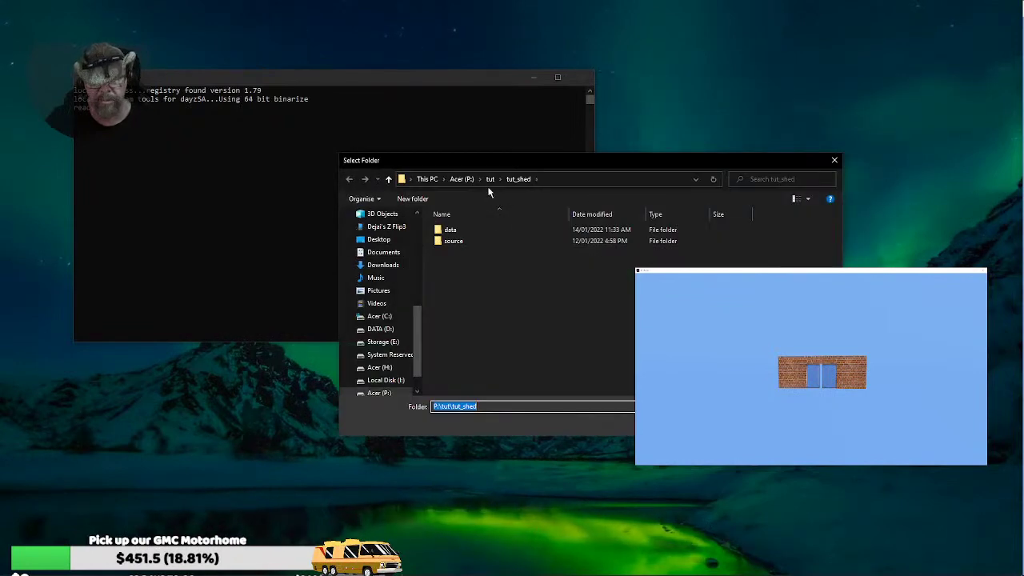
pyautogui.click(460, 178)
pyautogui.scroll(-10, 472, 320)
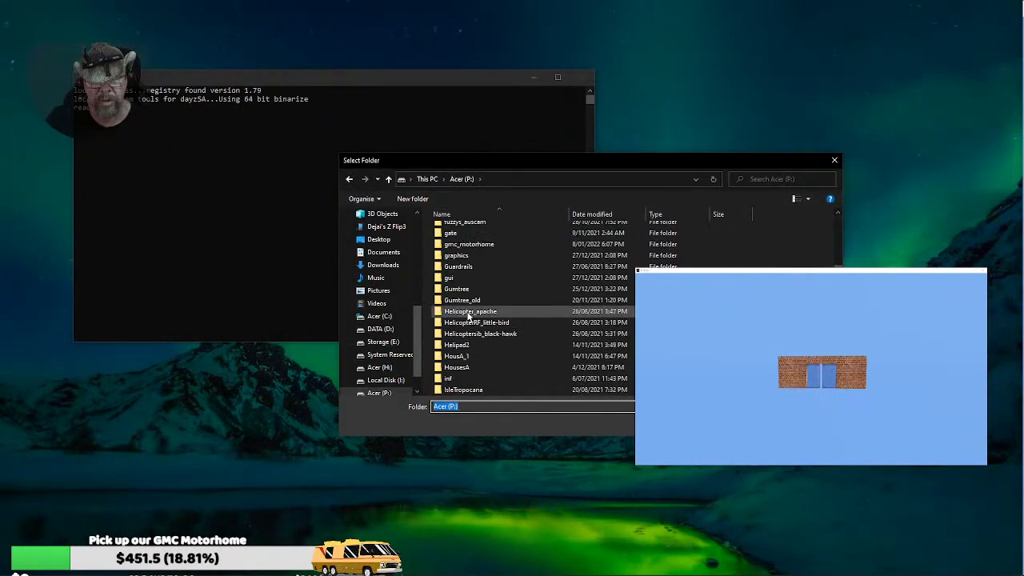
pyautogui.scroll(-8, 470, 320)
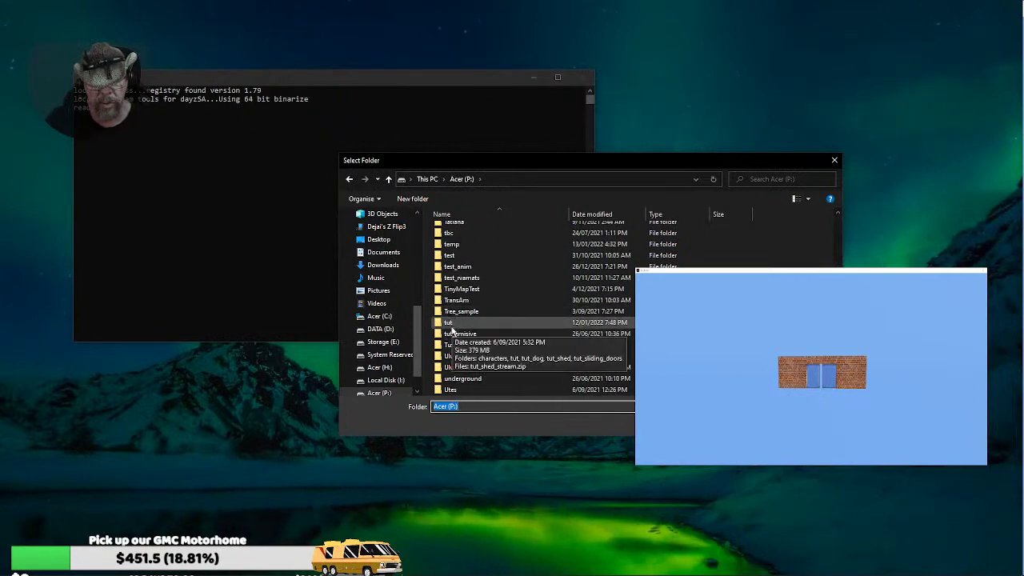
pyautogui.click(450, 323)
pyautogui.doubleClick(451, 323)
pyautogui.doubleClick(468, 276)
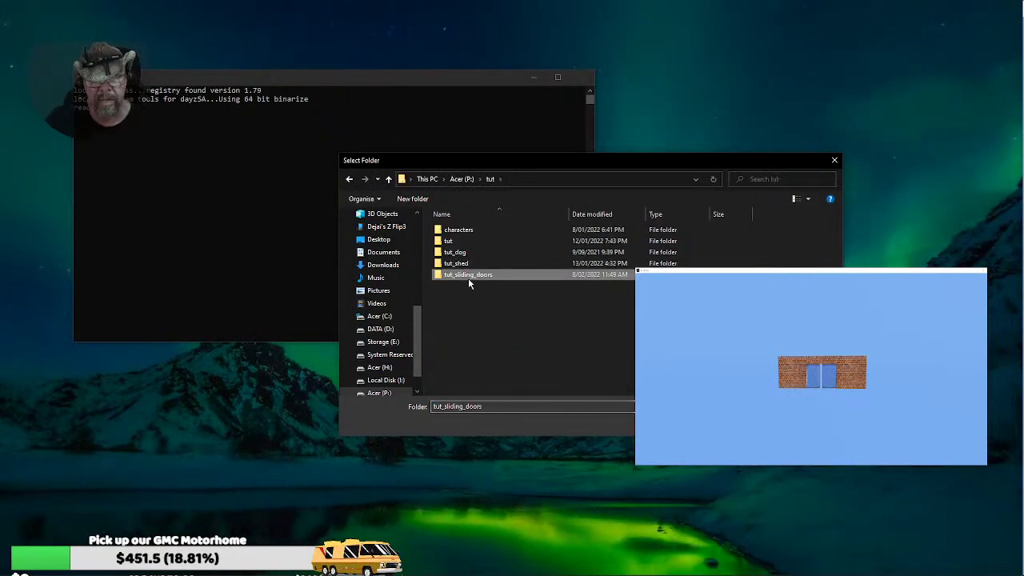
pyautogui.press('Return')
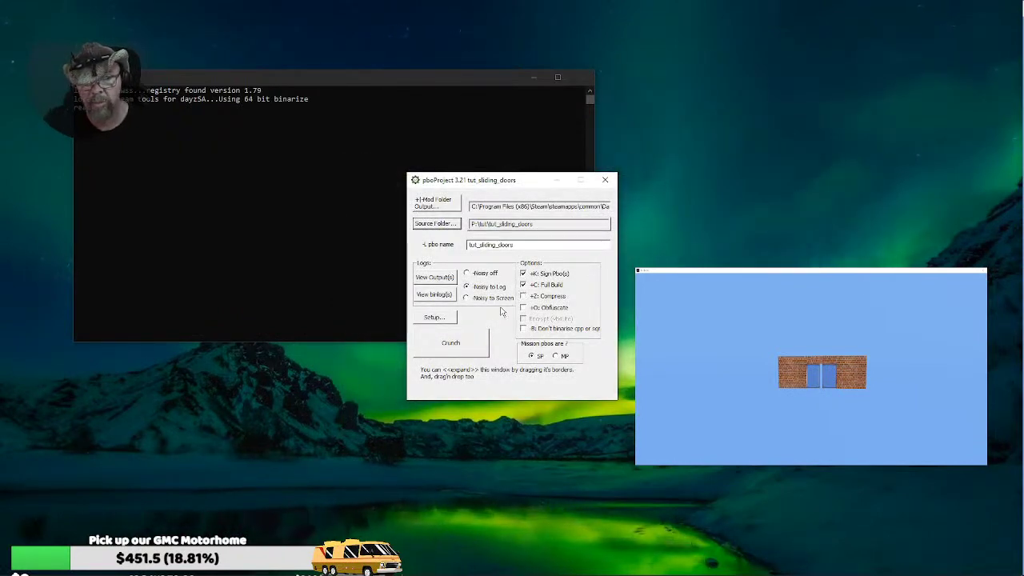
pyautogui.click(457, 347)
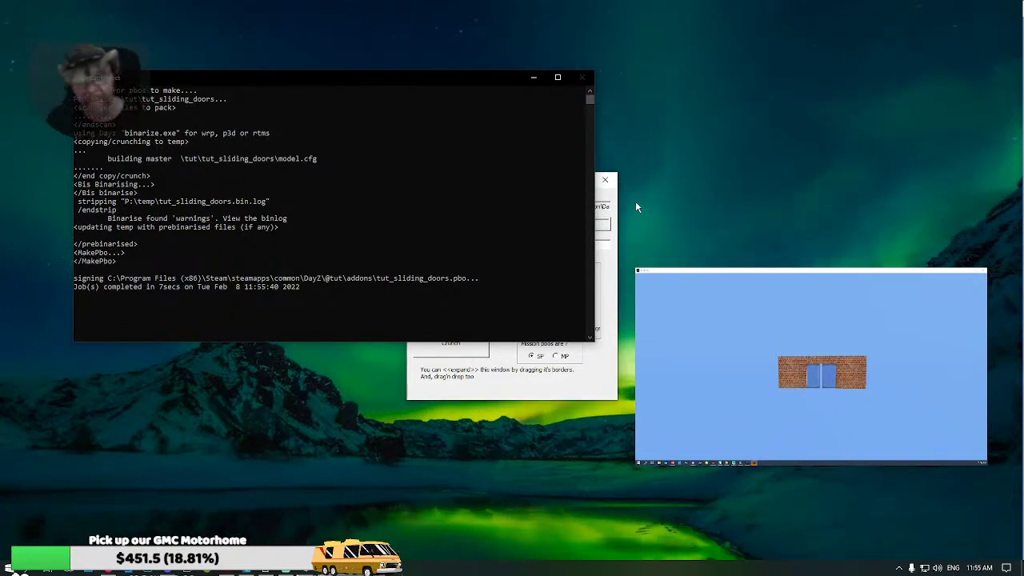
# - Open the output and binarise logs of the tut_sliding_doors build, switch to Notepad++, and display tut_sliding_doors.packing.log
pyautogui.click(613, 275)
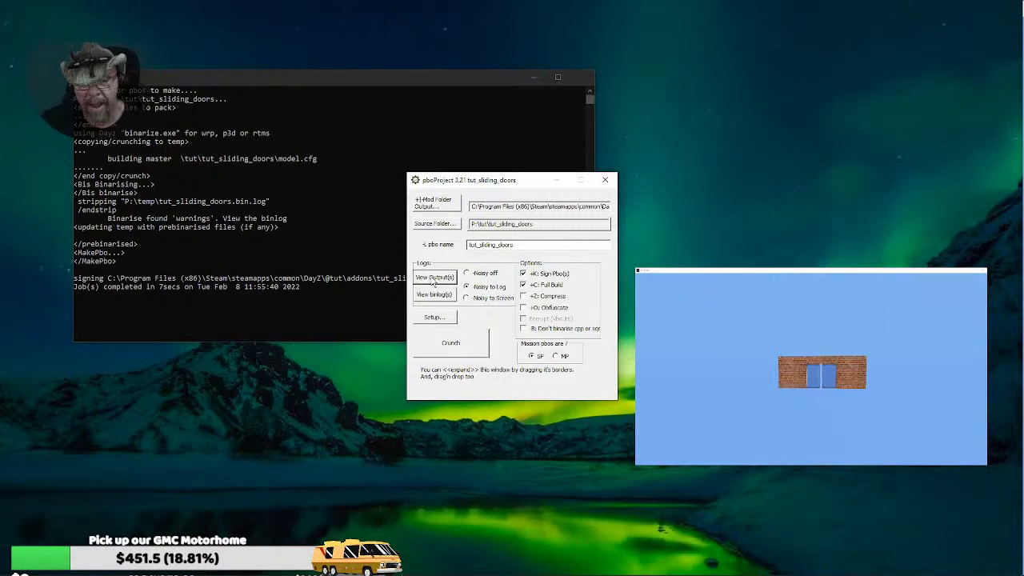
pyautogui.click(432, 277)
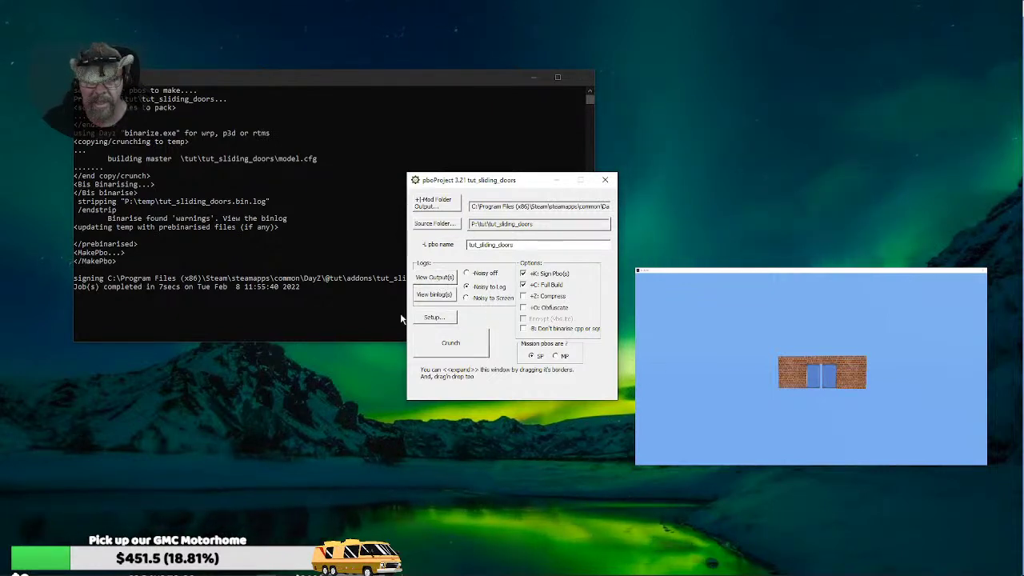
pyautogui.click(432, 294)
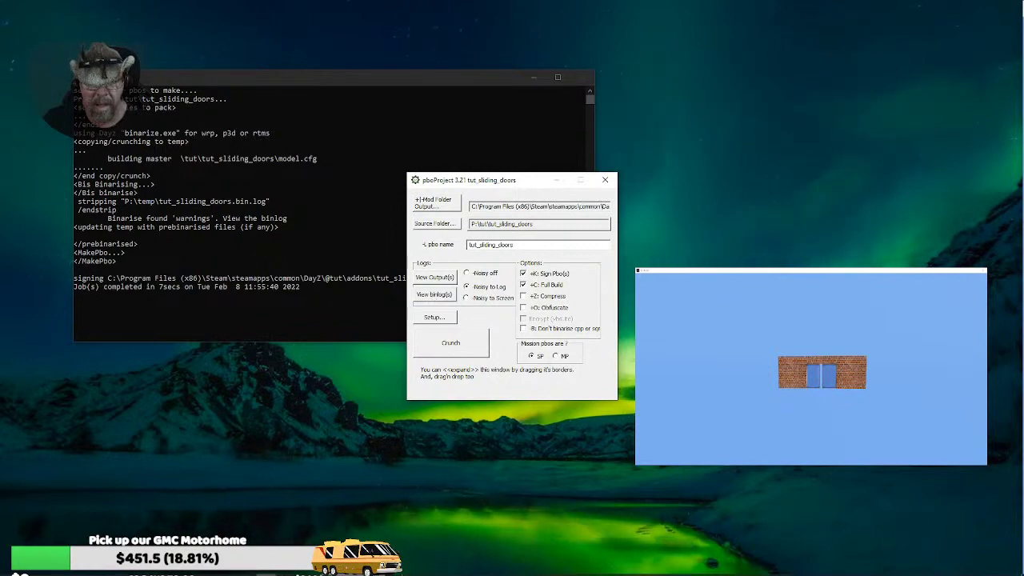
pyautogui.click(265, 574)
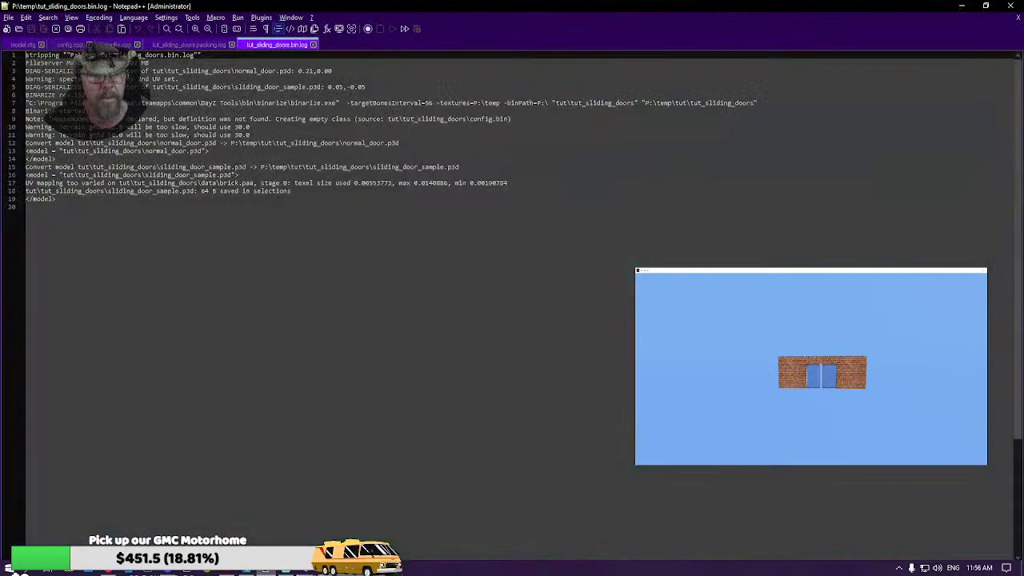
pyautogui.click(190, 46)
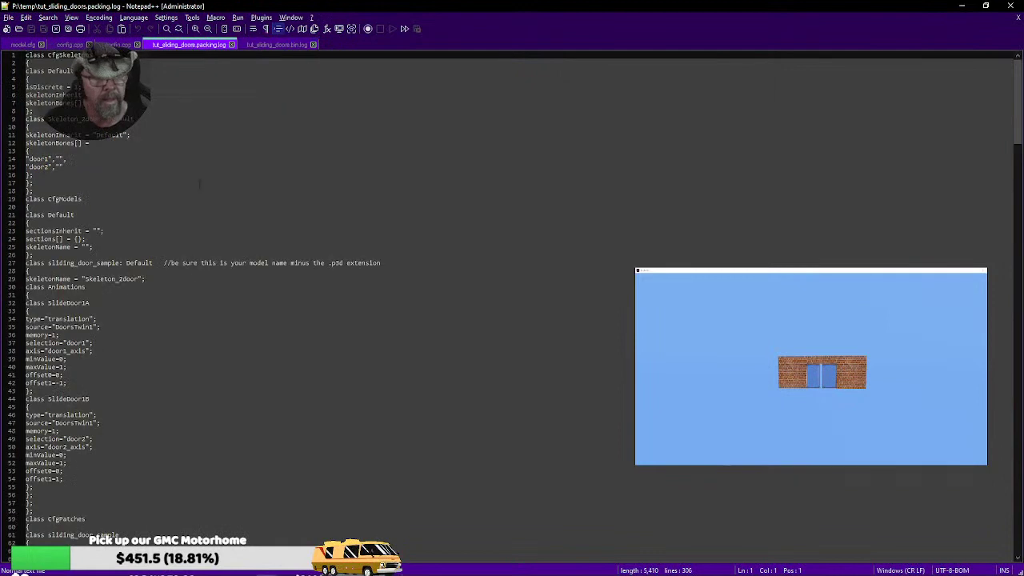
# - Review the tut_sliding_doors packing log through to its end and minimize the text editor
pyautogui.scroll(-15, 320, 304)
pyautogui.scroll(-20, 320, 304)
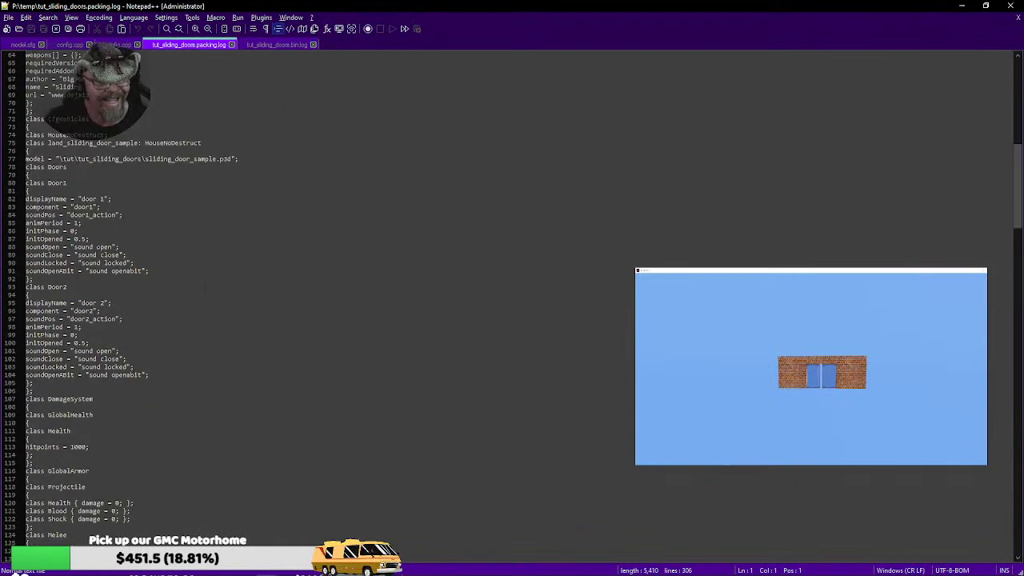
pyautogui.scroll(-20, 202, 298)
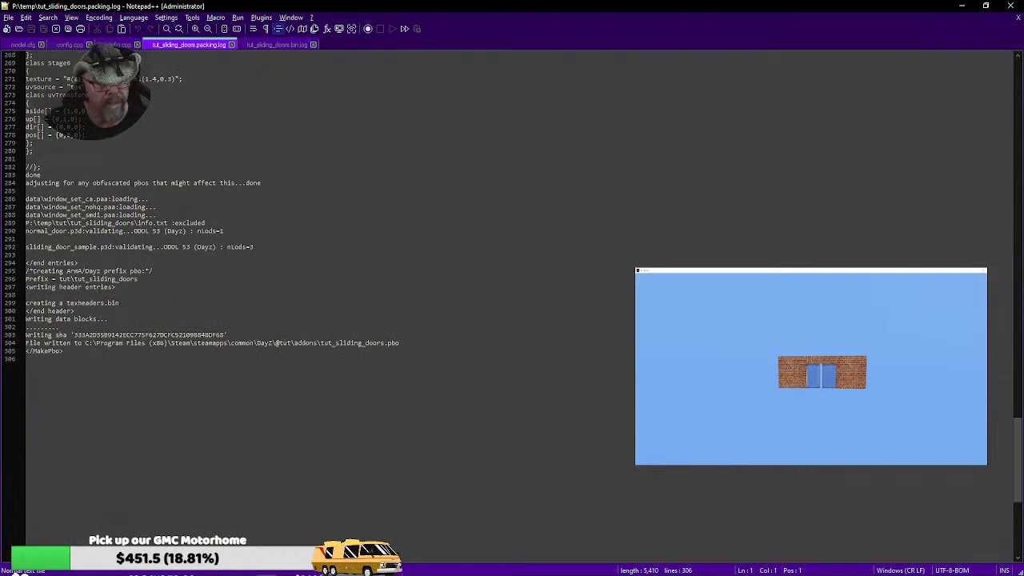
pyautogui.click(962, 6)
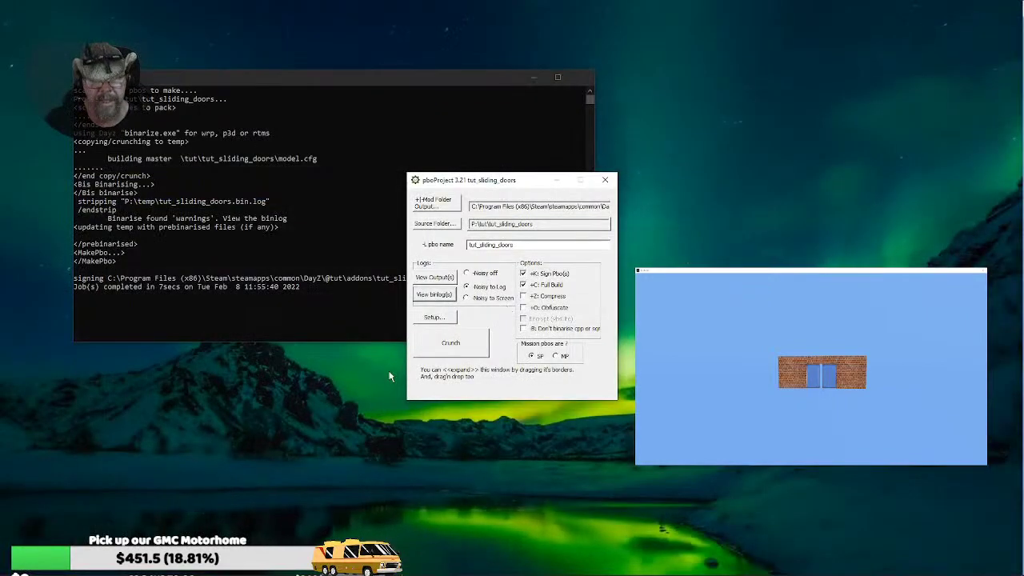
# - Review the tut_sliding_doors bin log, close both log files and minimize the text editor
pyautogui.click(433, 294)
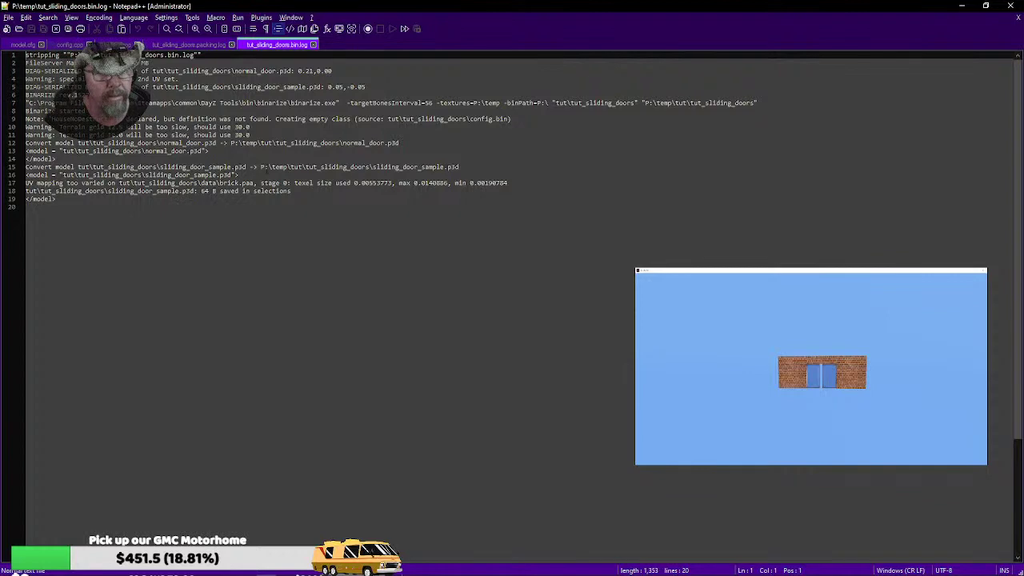
pyautogui.click(312, 45)
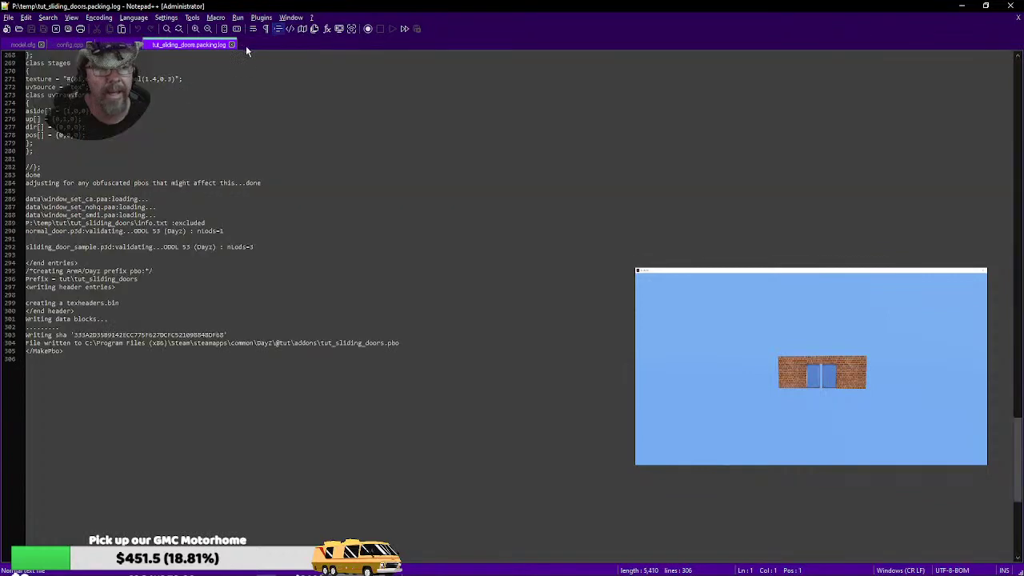
pyautogui.click(231, 45)
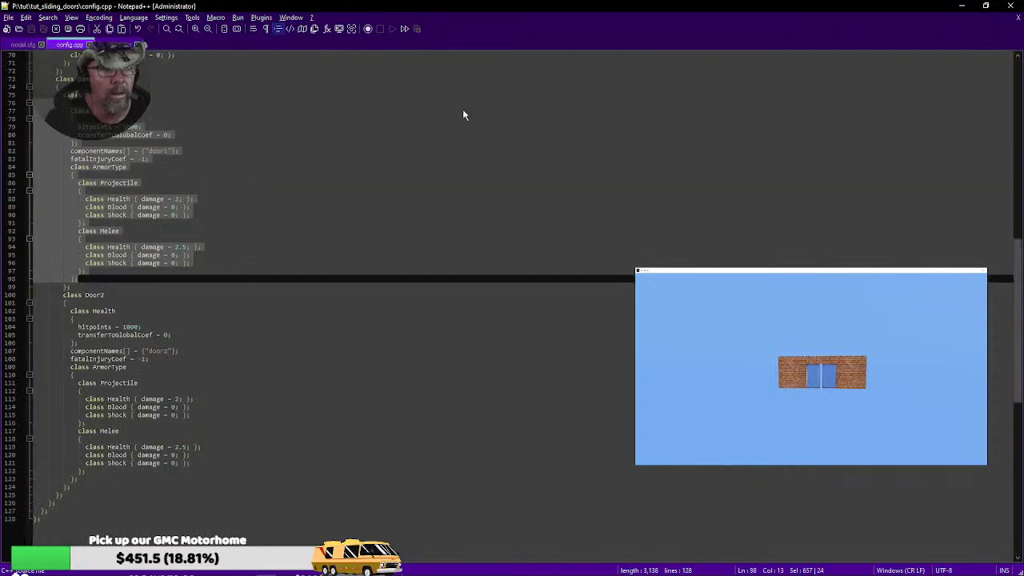
pyautogui.click(962, 5)
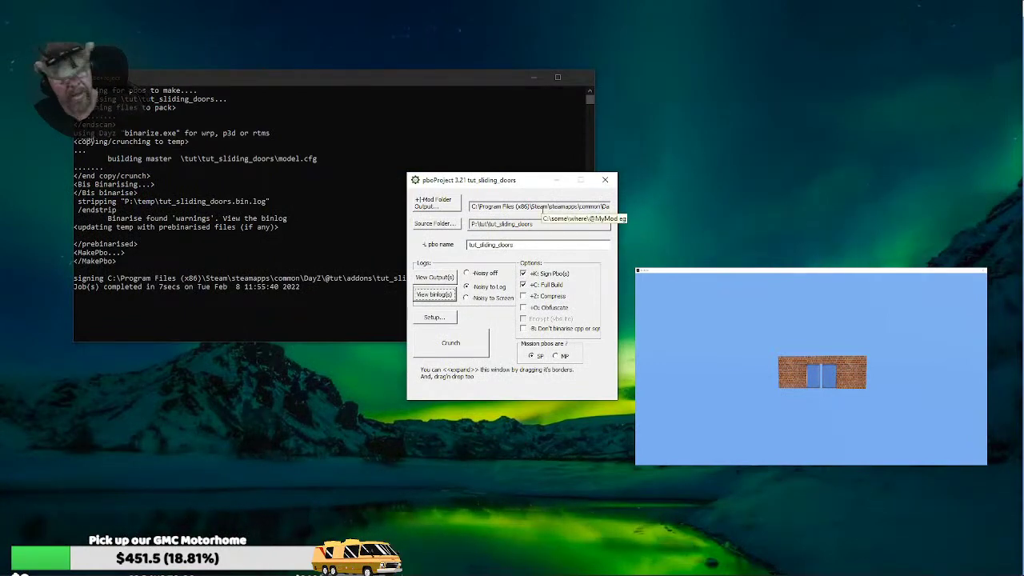
# - Close pboProject and the preview window showing the sliding door model
pyautogui.click(606, 181)
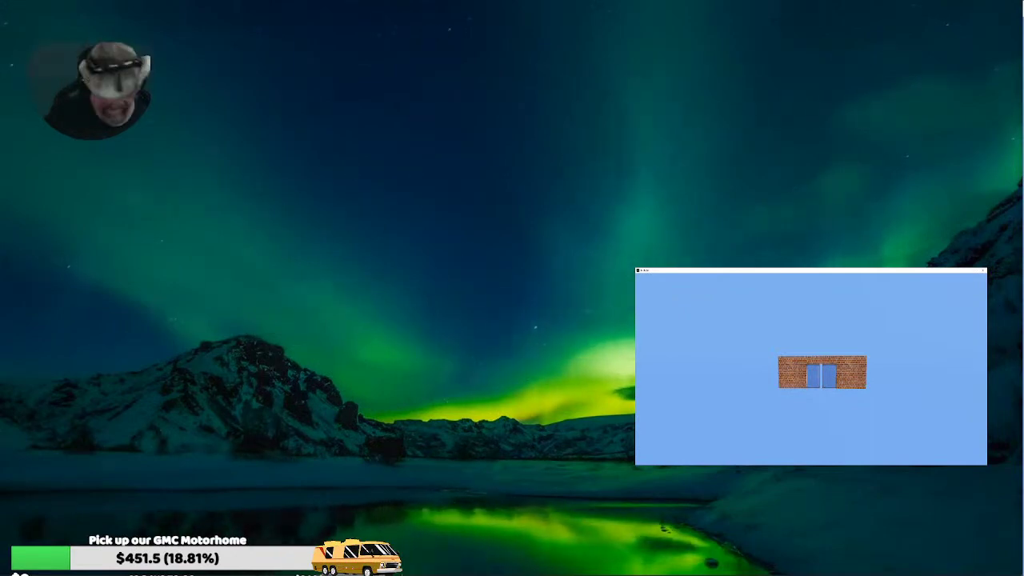
pyautogui.hotkey('alt', 'F4')
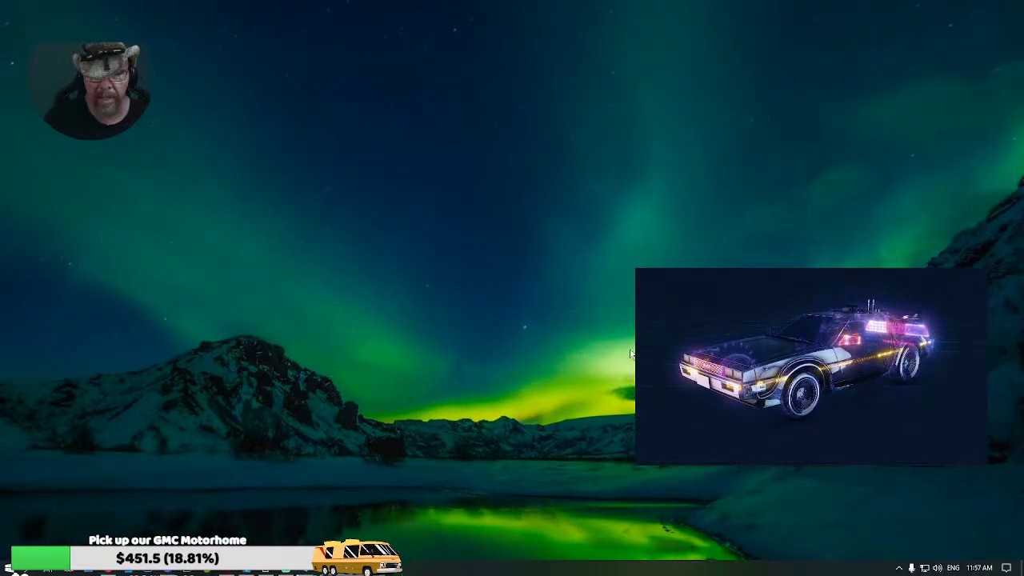
# - Start the local DayZ server with the A RoZebud shortcut and minimize its console window
pyautogui.doubleClick(584, 425)
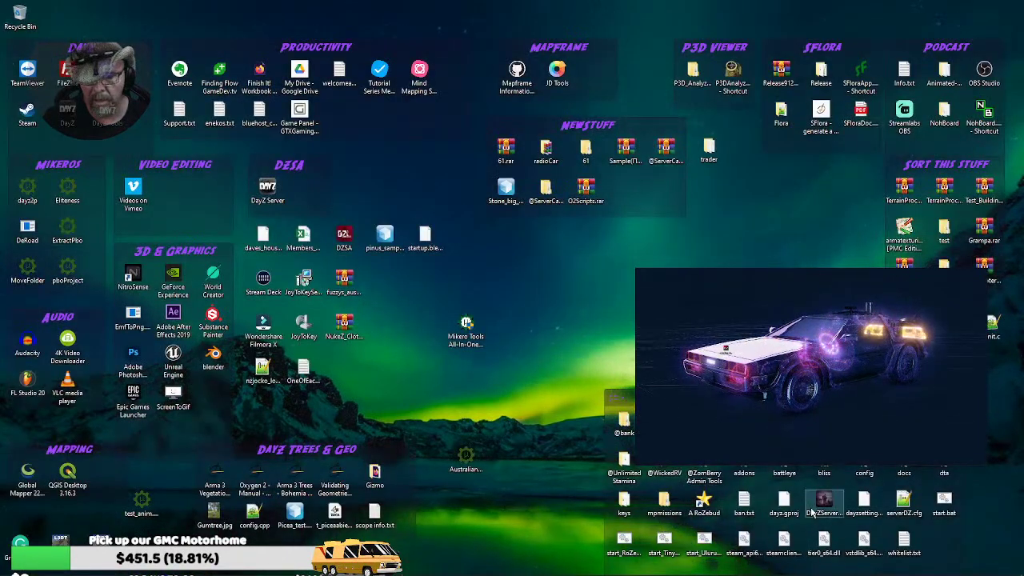
pyautogui.doubleClick(704, 502)
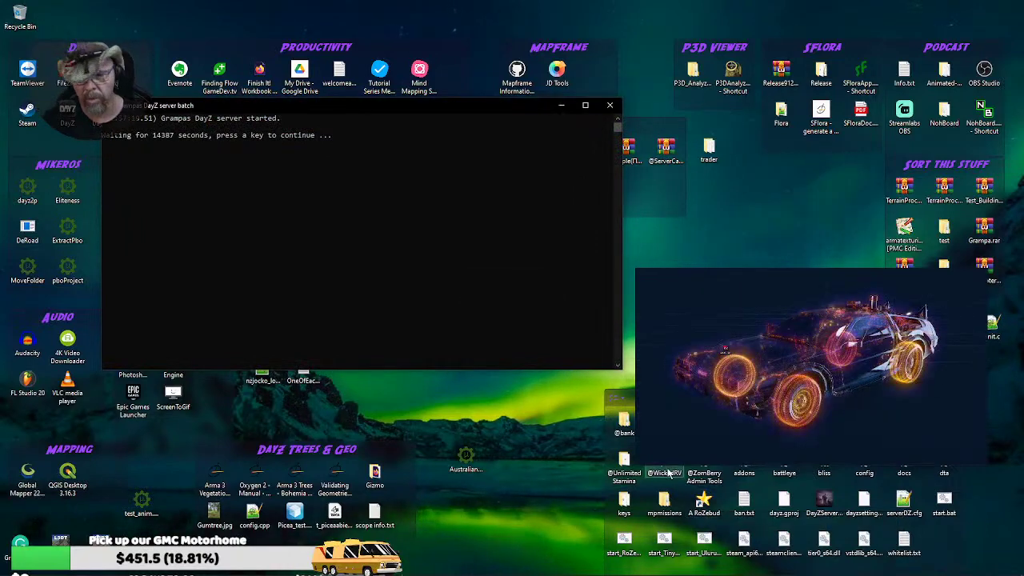
pyautogui.moveTo(500, 113); pyautogui.dragTo(676, 127)
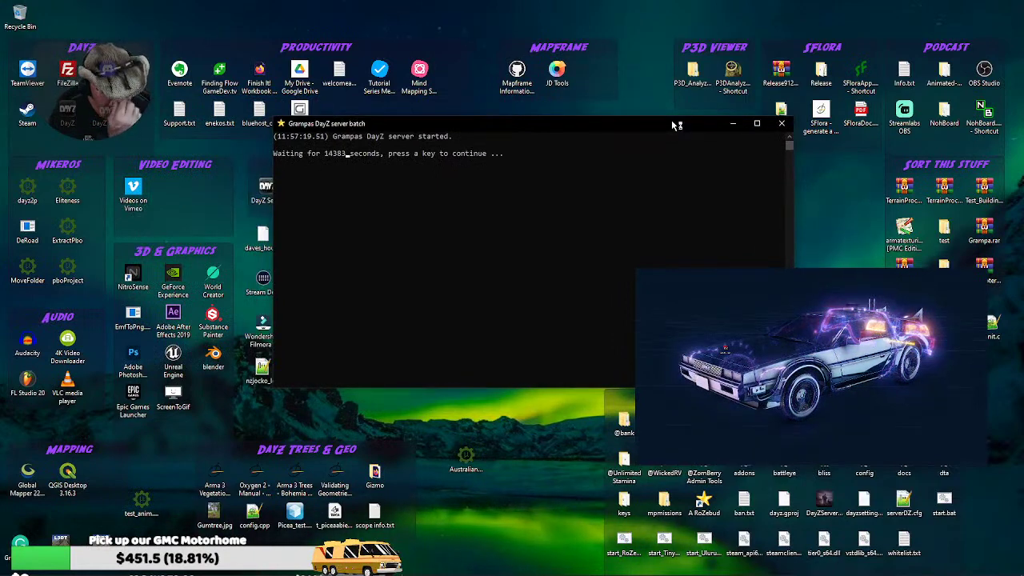
pyautogui.click(733, 124)
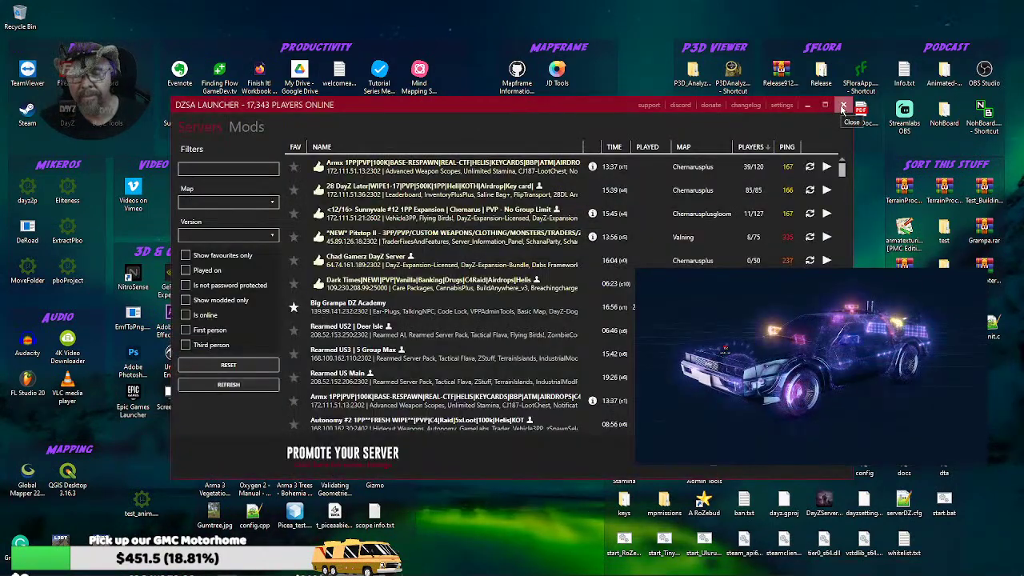
# - Close the DZSA Launcher, switch to the official DayZ Launcher and unload all mods there
pyautogui.click(842, 106)
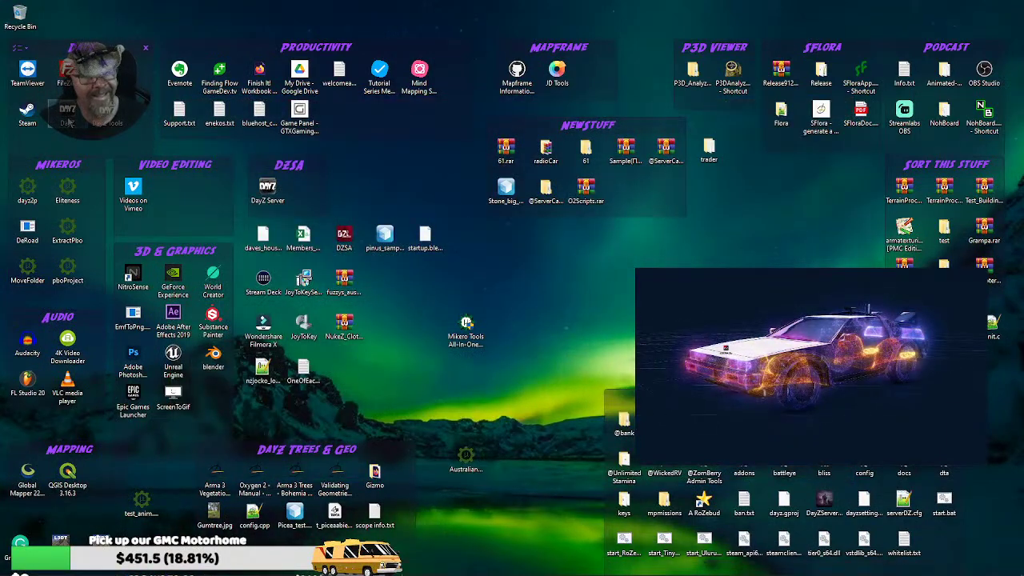
pyautogui.doubleClick(346, 254)
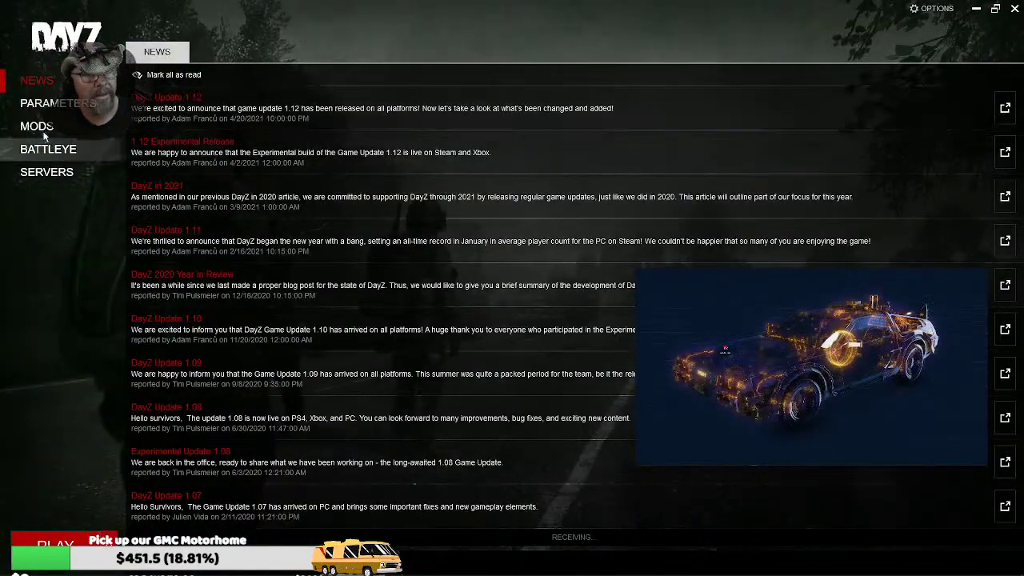
pyautogui.click(46, 129)
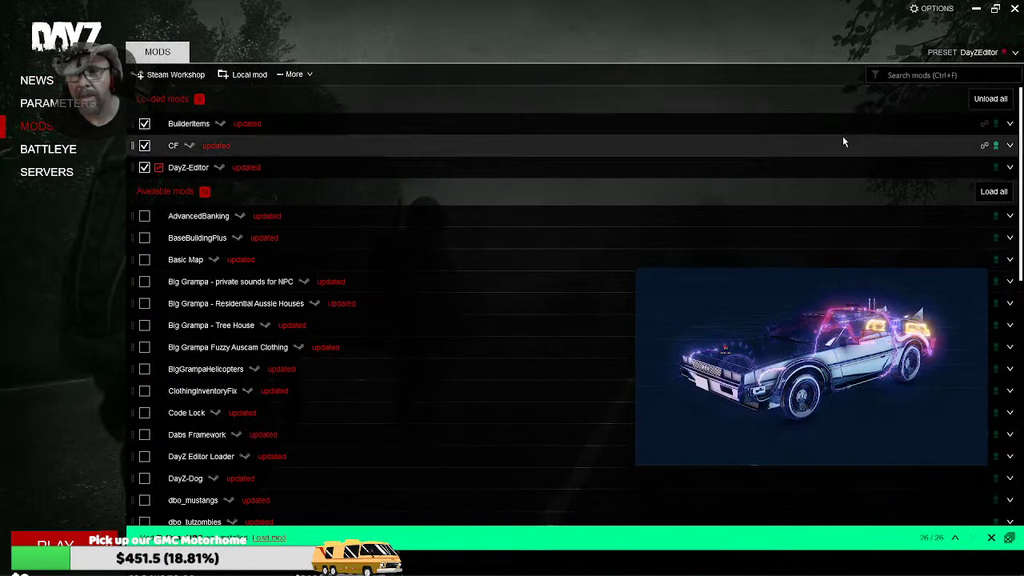
pyautogui.click(990, 98)
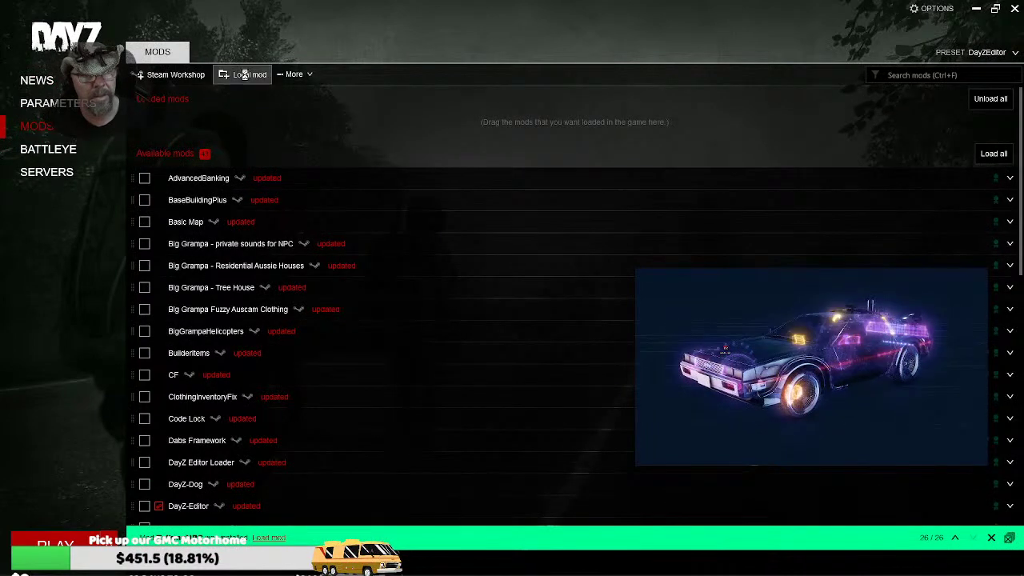
pyautogui.click(244, 74)
pyautogui.click(415, 270)
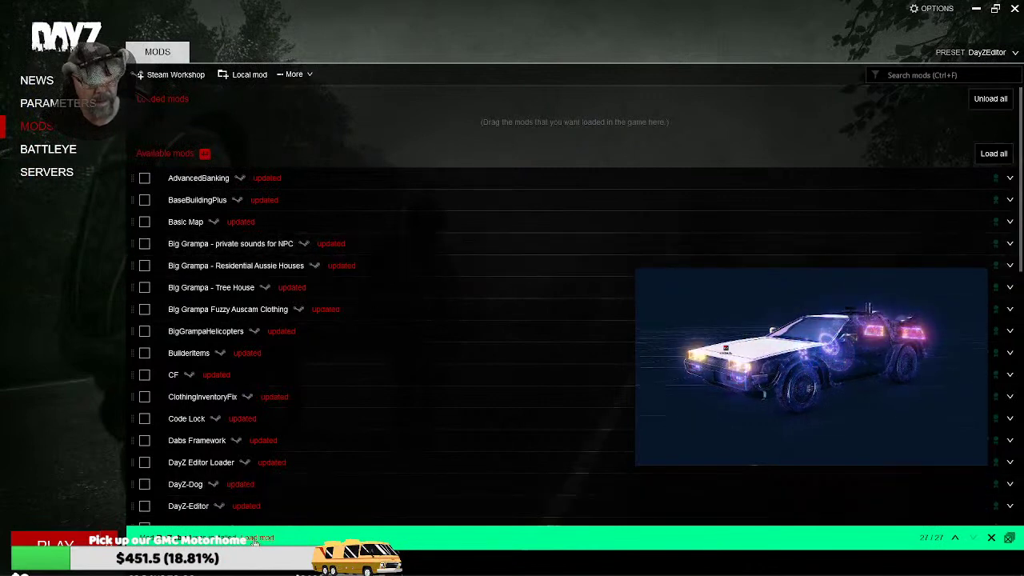
pyautogui.click(244, 74)
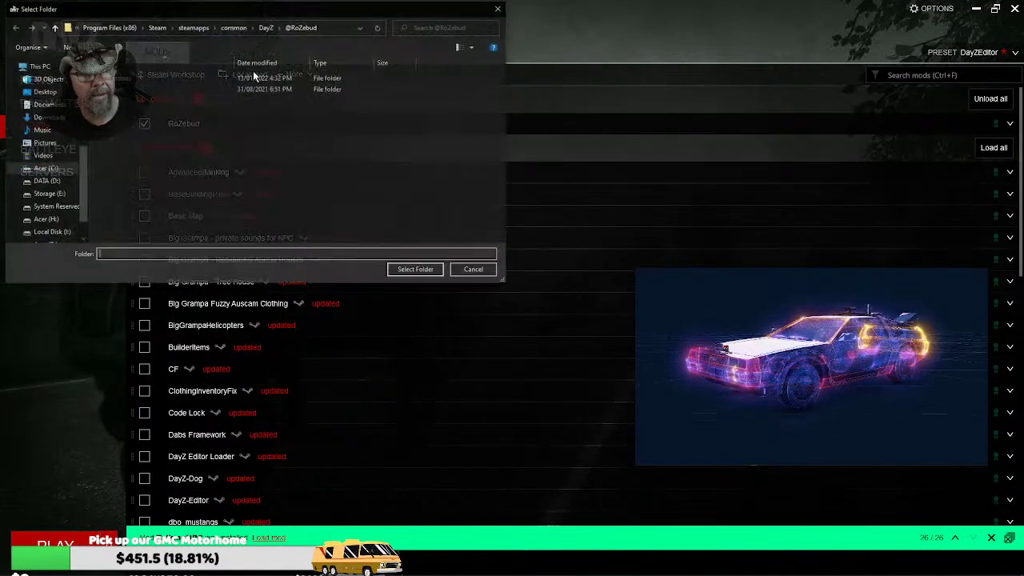
pyautogui.click(267, 27)
pyautogui.scroll(-10, 231, 172)
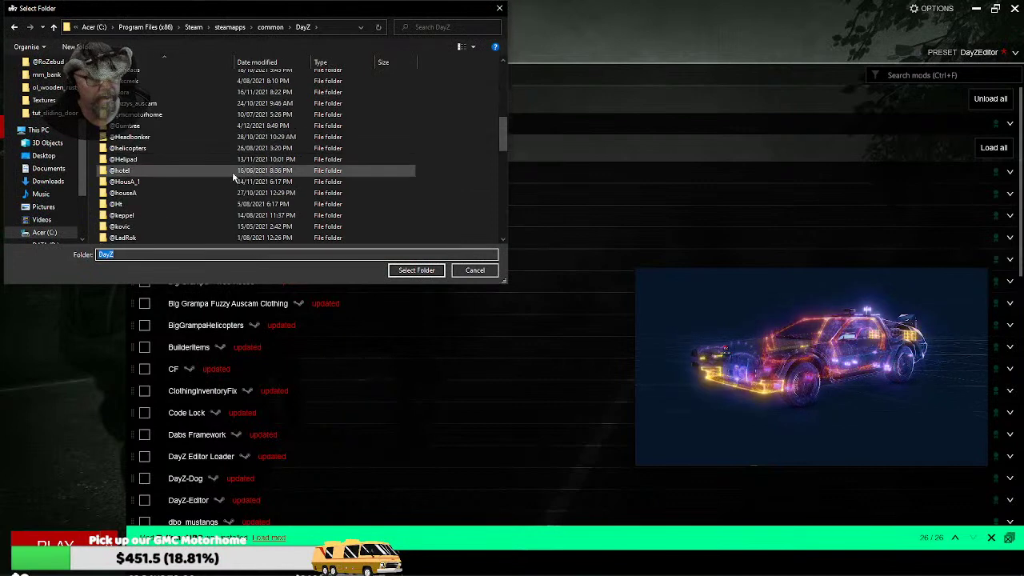
pyautogui.scroll(-4, 228, 176)
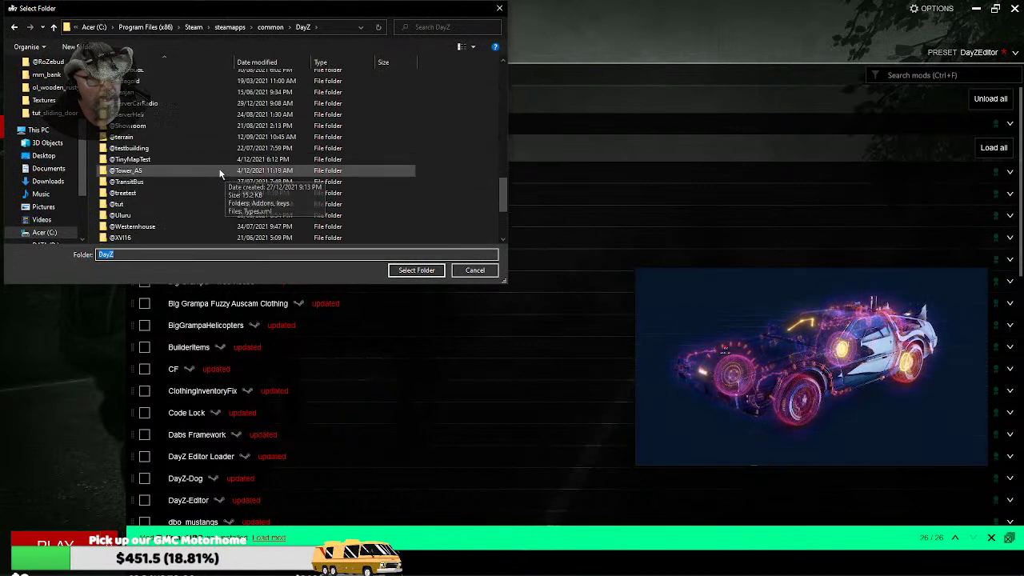
pyautogui.click(115, 205)
pyautogui.doubleClick(115, 205)
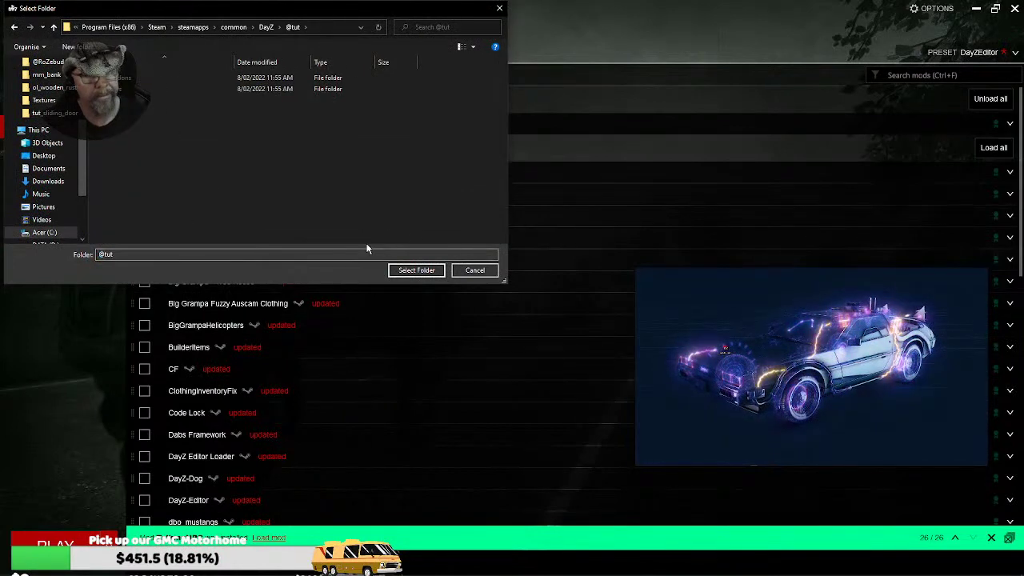
pyautogui.click(415, 271)
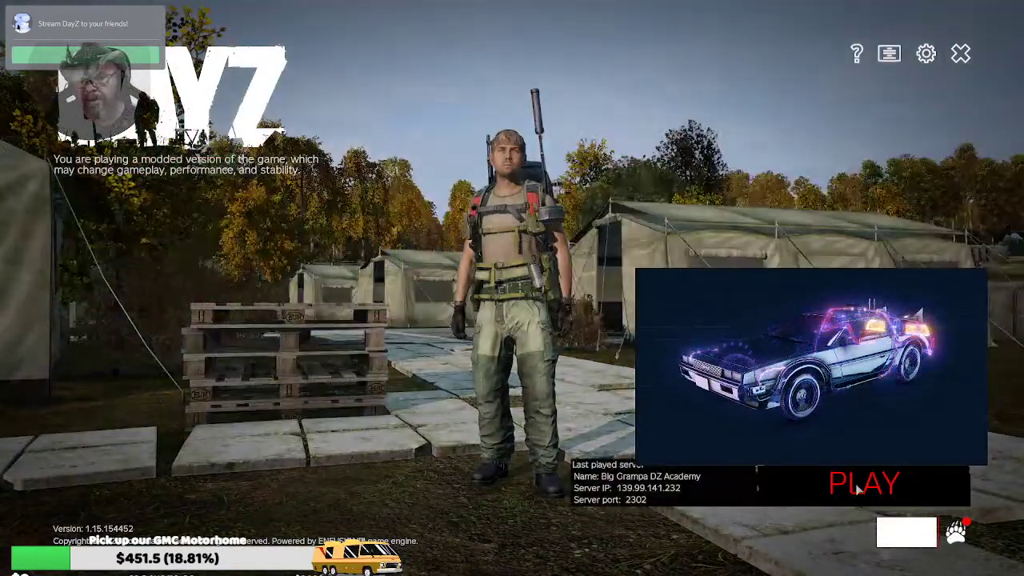
# - Try to join the last played server, Big Grampa DZ Academy, and quit both the game and the launcher
pyautogui.click(856, 486)
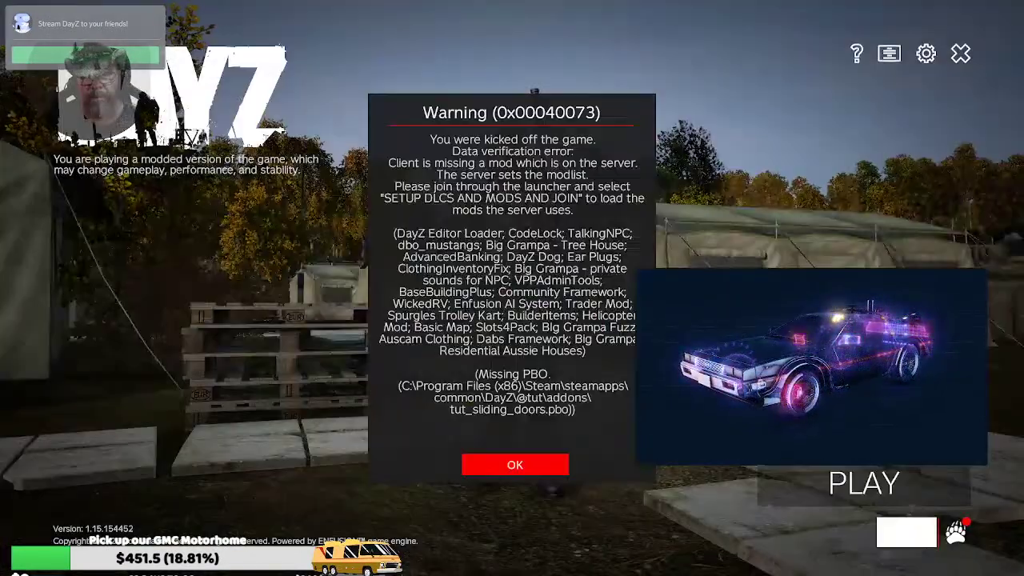
pyautogui.click(526, 470)
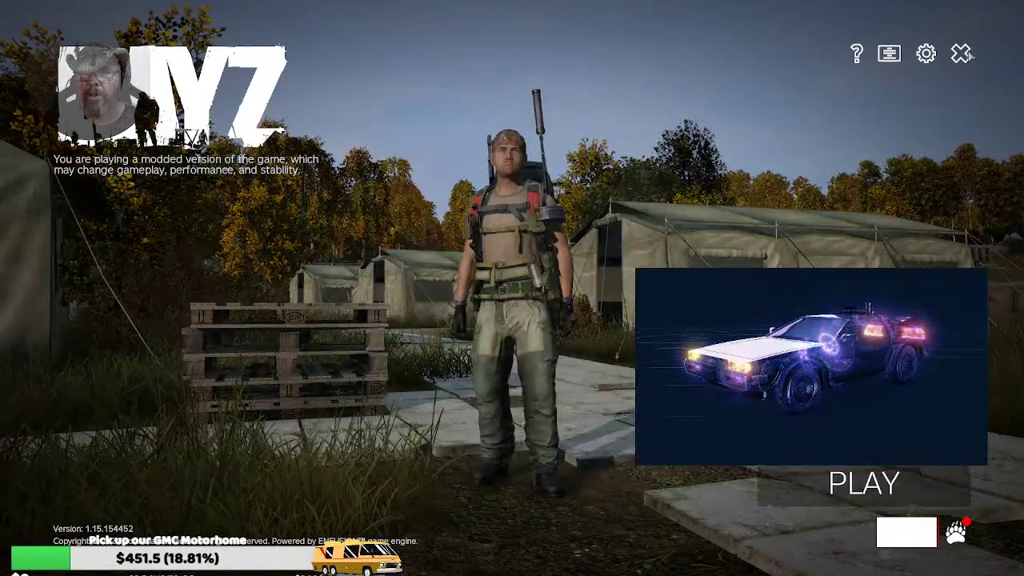
pyautogui.click(962, 54)
pyautogui.click(458, 320)
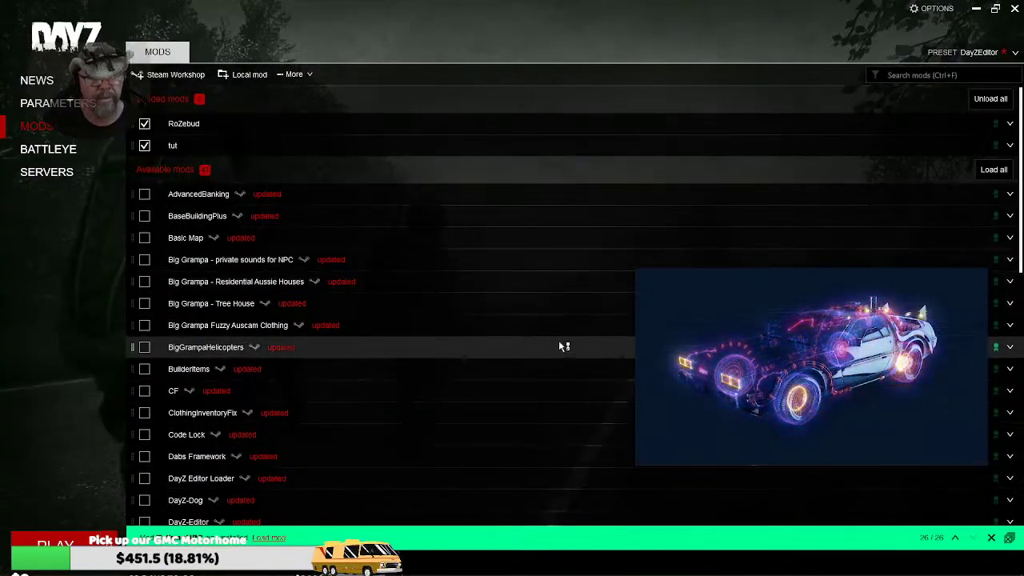
pyautogui.click(1014, 9)
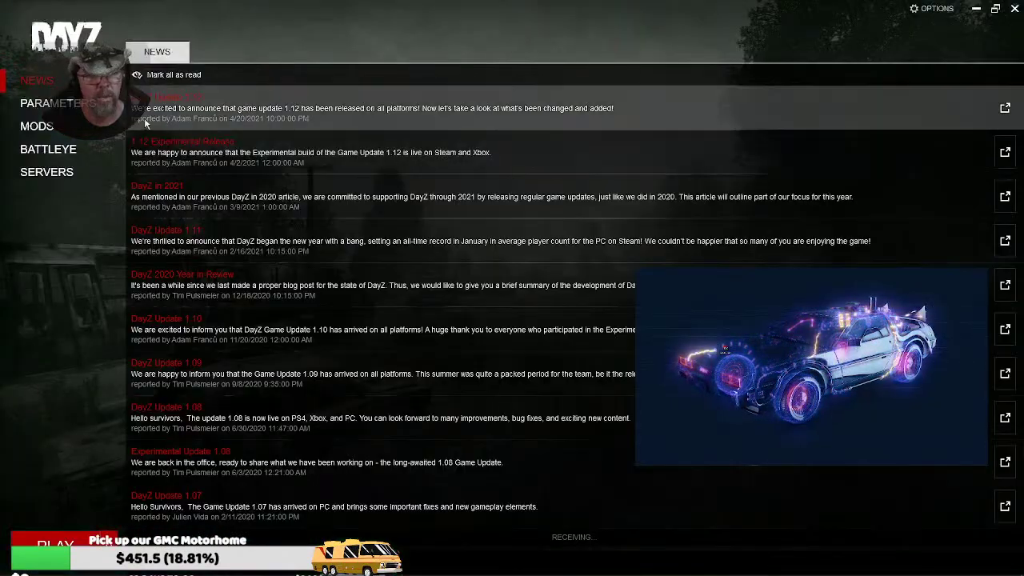
# - Find Big Grampa Local Server among the LAN servers and review the content it requires before closing its join dialog
pyautogui.click(40, 173)
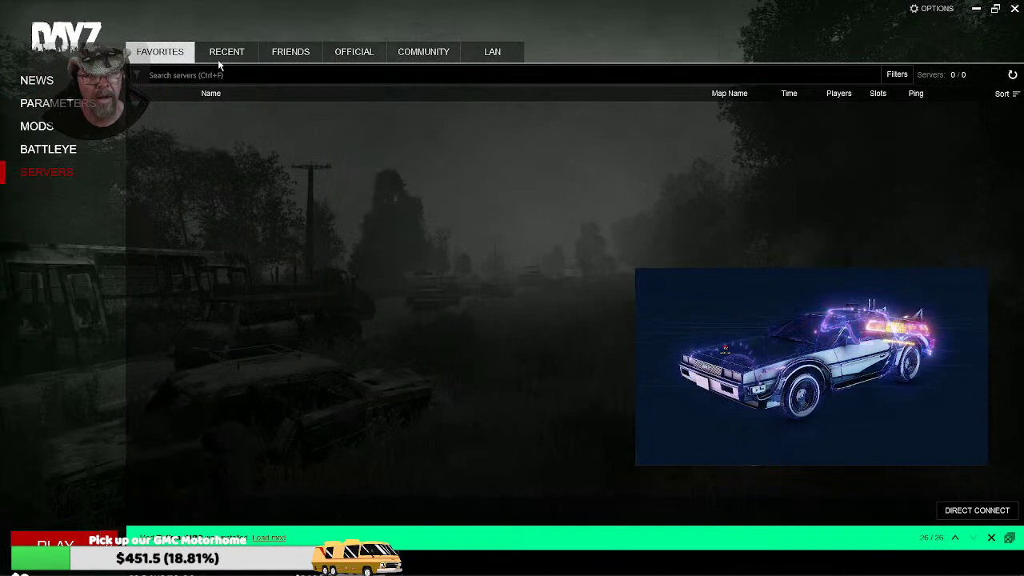
pyautogui.click(487, 51)
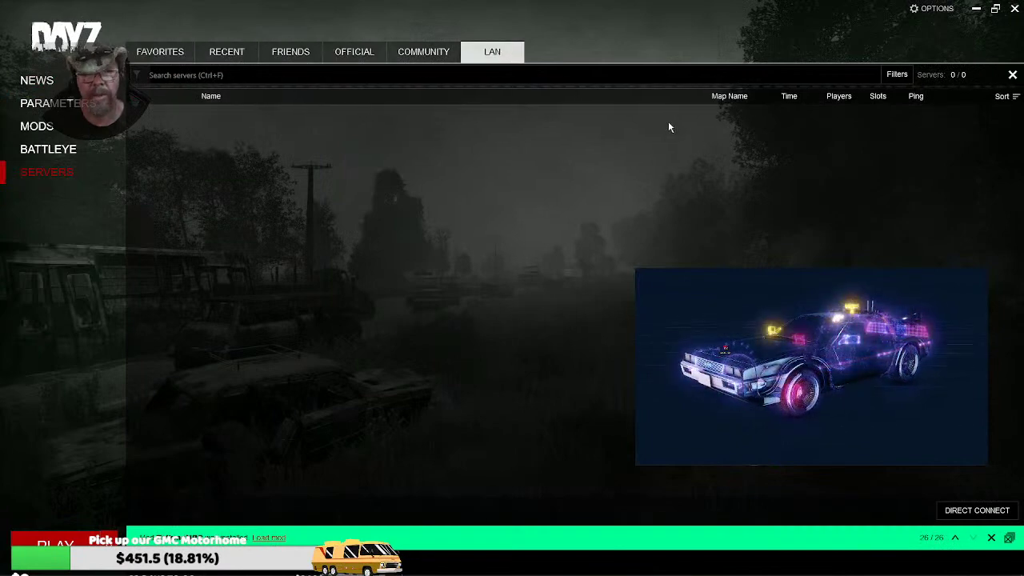
pyautogui.click(972, 116)
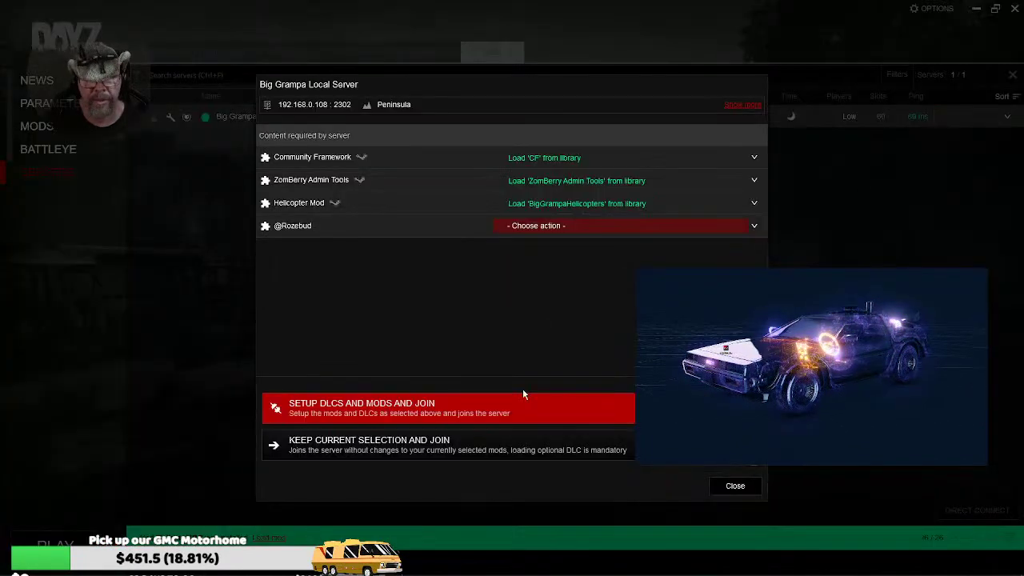
pyautogui.click(735, 486)
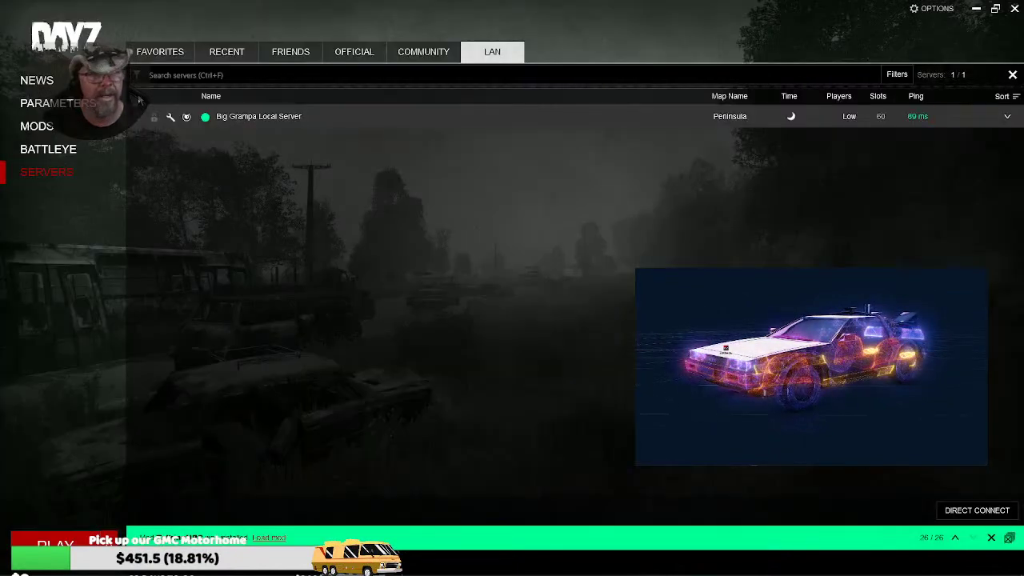
pyautogui.click(37, 126)
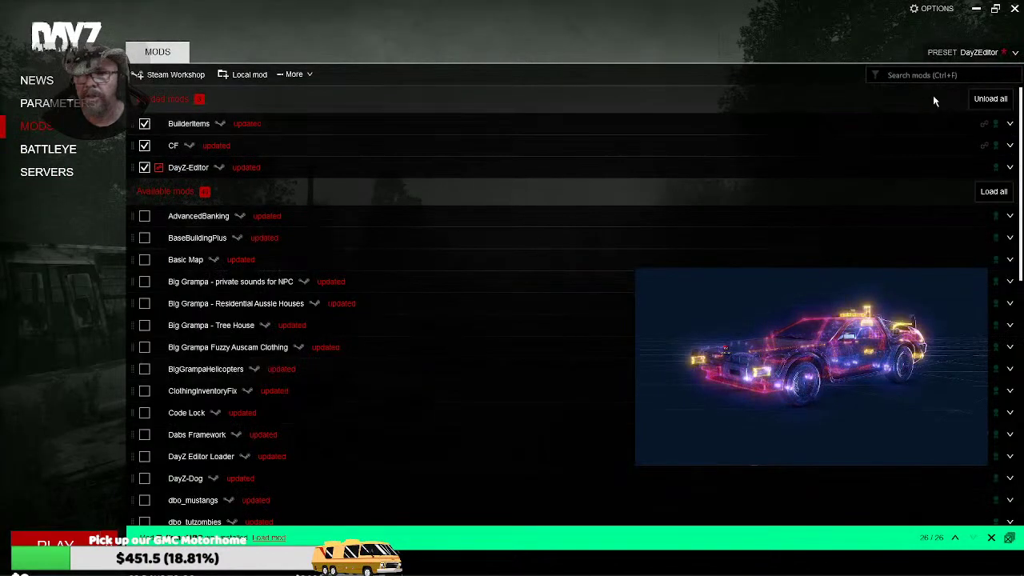
pyautogui.click(990, 98)
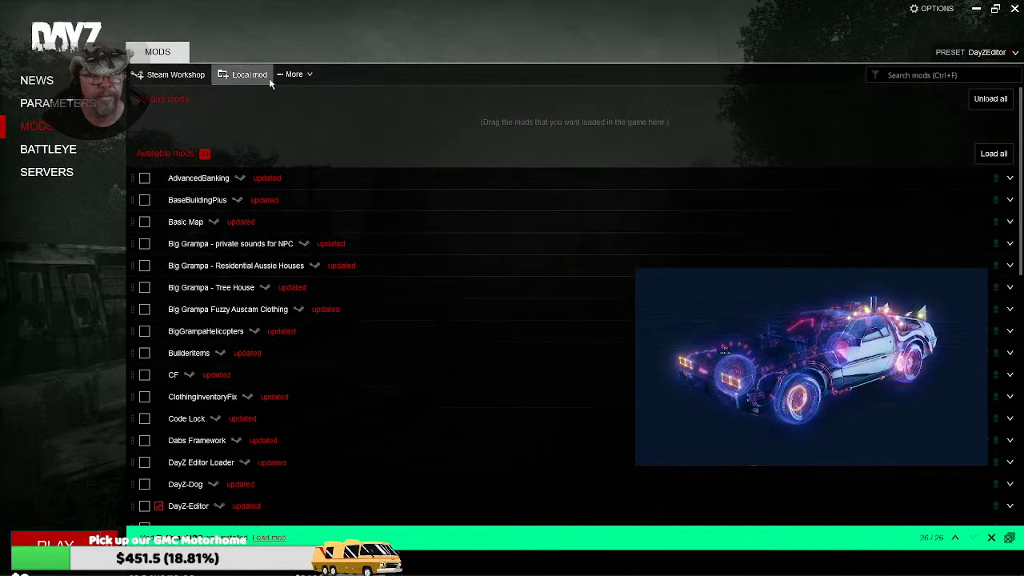
pyautogui.click(244, 73)
pyautogui.click(394, 272)
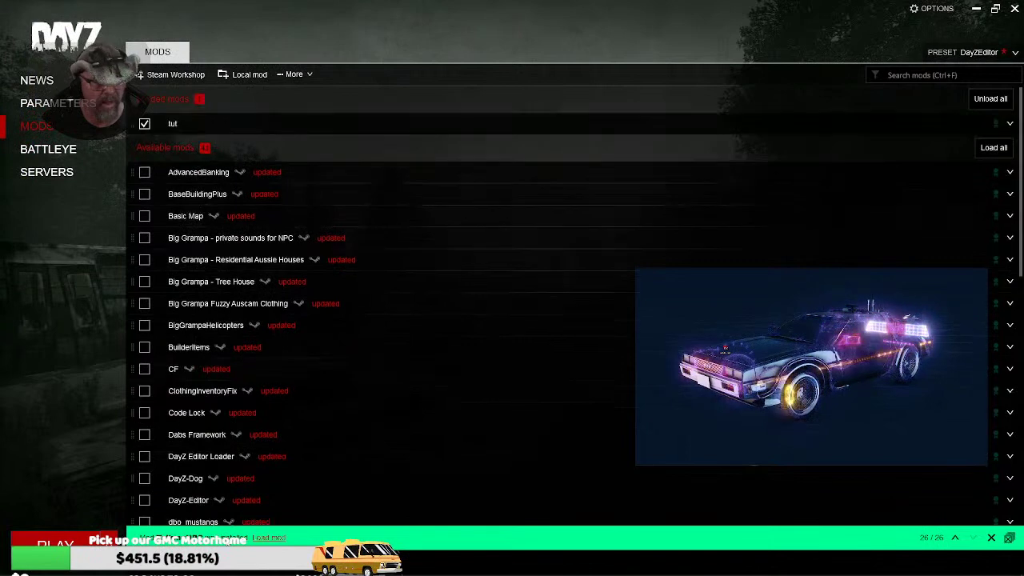
pyautogui.click(244, 73)
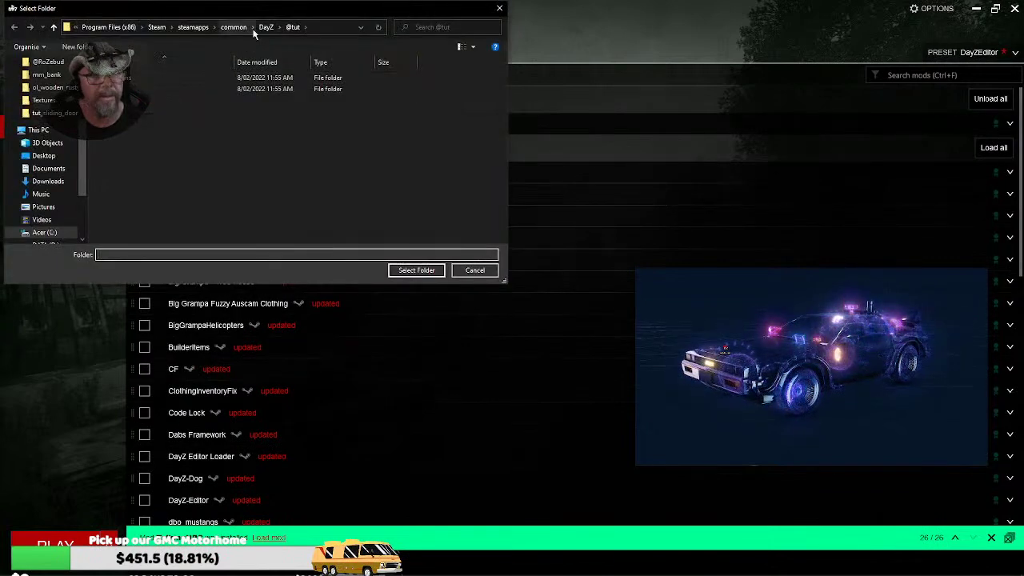
pyautogui.click(266, 27)
pyautogui.scroll(-15, 177, 176)
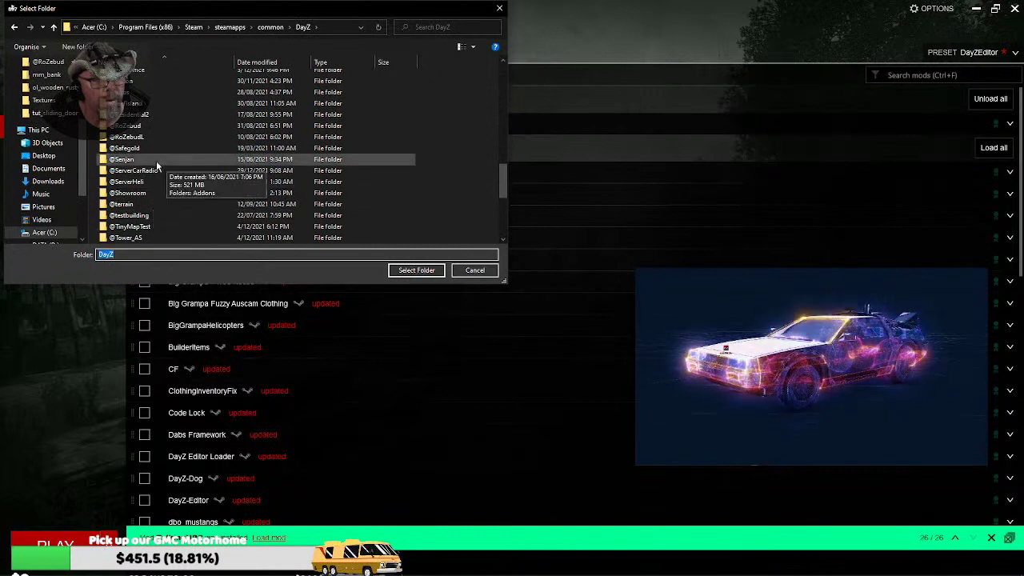
pyautogui.click(137, 128)
pyautogui.doubleClick(136, 128)
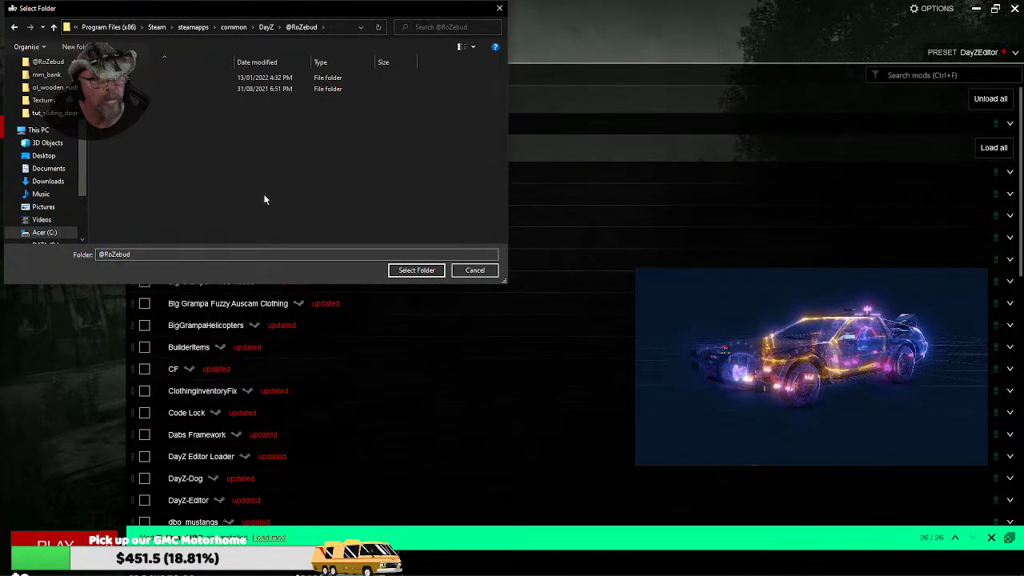
pyautogui.click(416, 272)
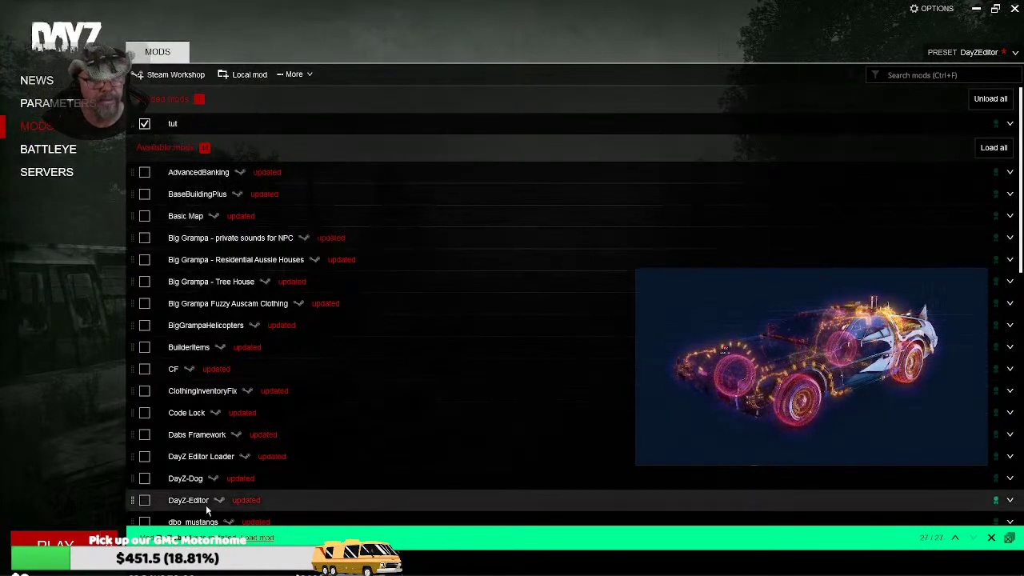
pyautogui.click(254, 539)
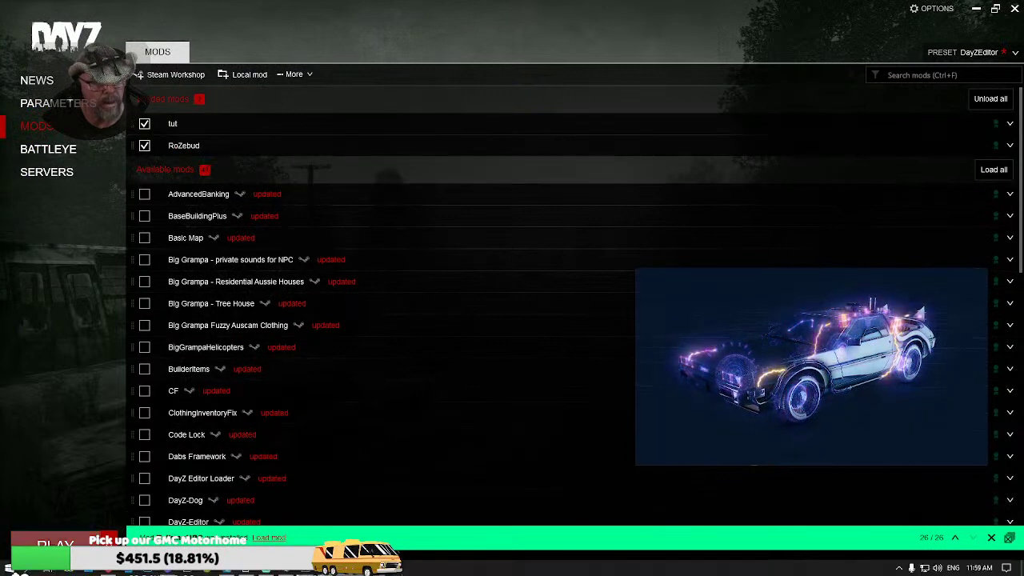
# - Try to play with the tut and RoZebud mods loaded, and quit both the game and the launcher
pyautogui.click(55, 544)
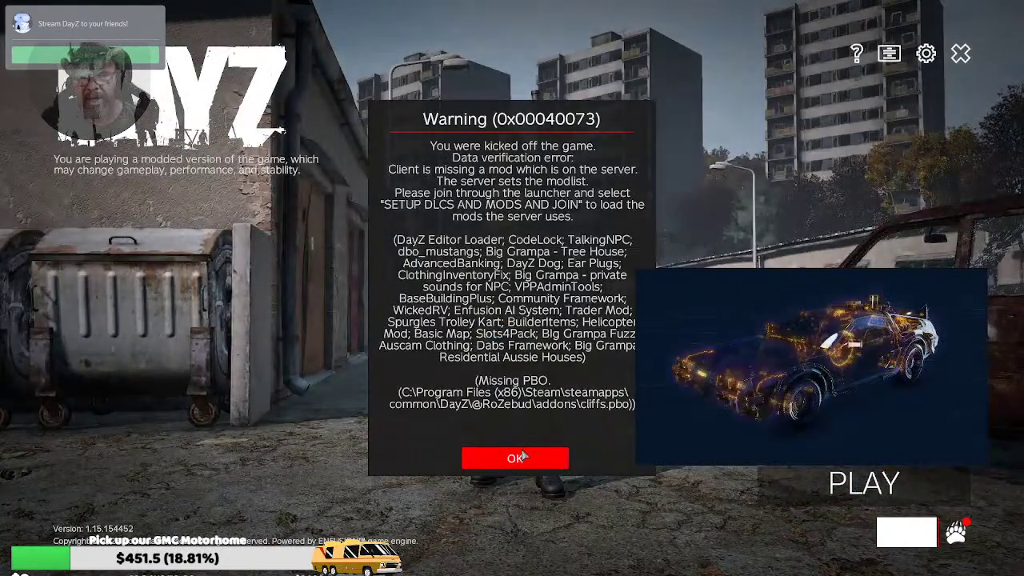
pyautogui.click(514, 457)
pyautogui.click(962, 55)
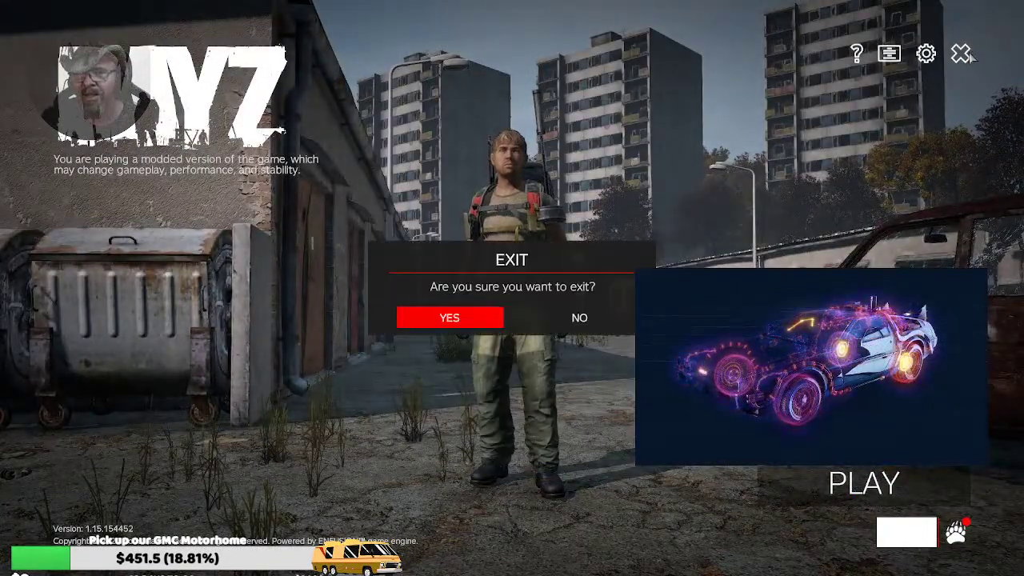
pyautogui.click(445, 316)
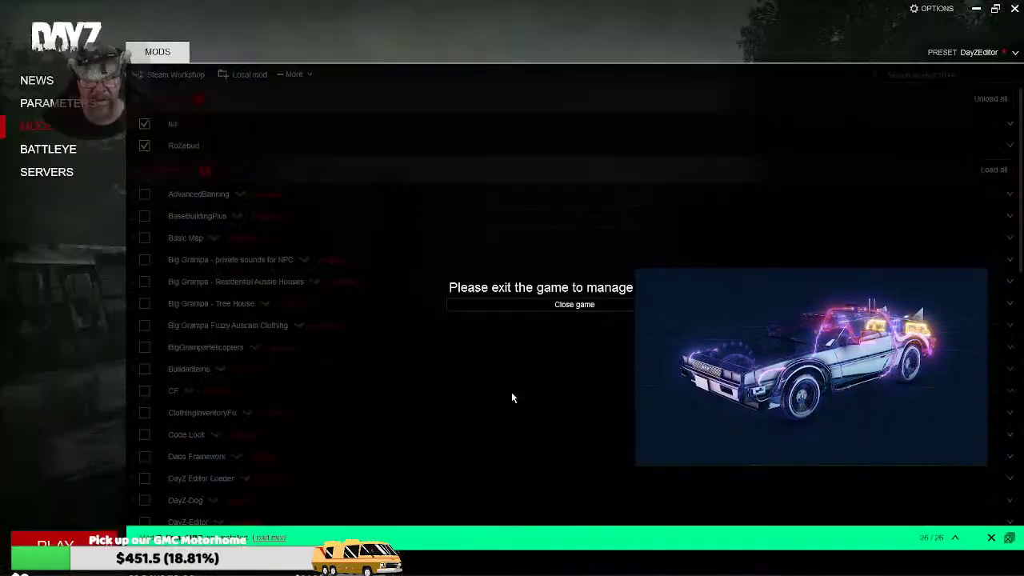
pyautogui.click(1015, 9)
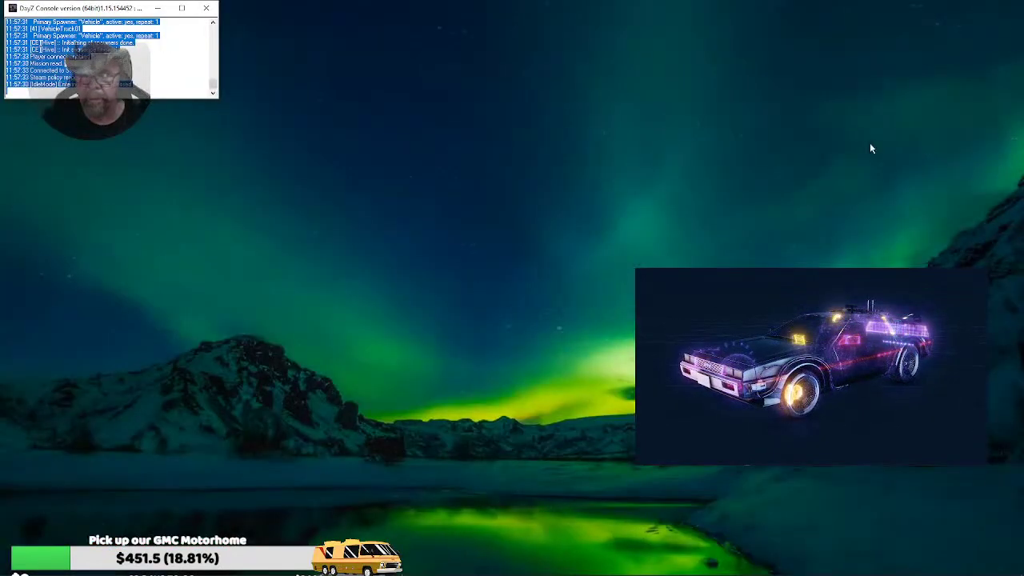
# - Start the local DayZ server with the A RoZebud shortcut on the desktop and skip the startup script's wait
pyautogui.press('super+d')
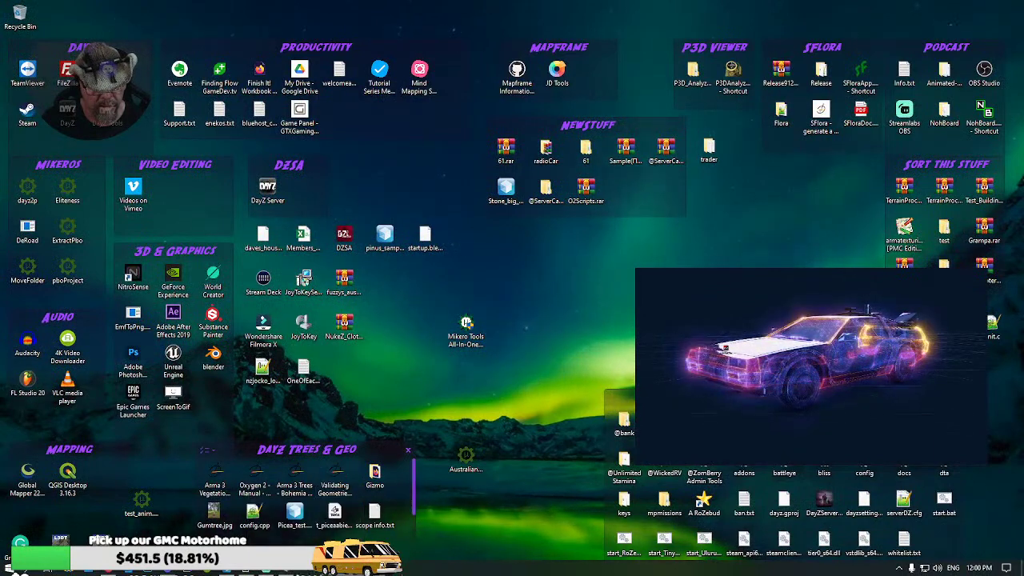
pyautogui.doubleClick(702, 503)
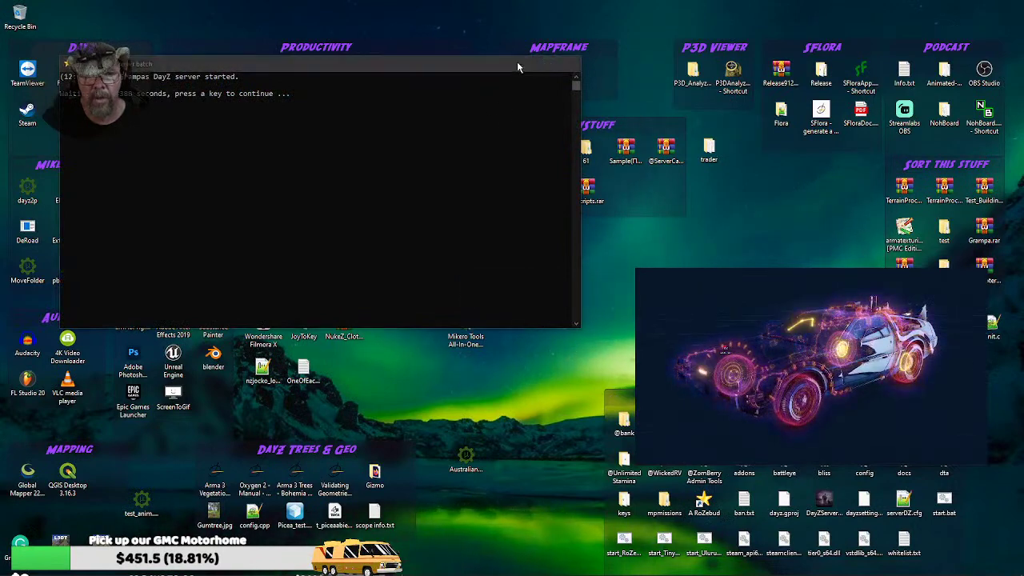
pyautogui.press('space')
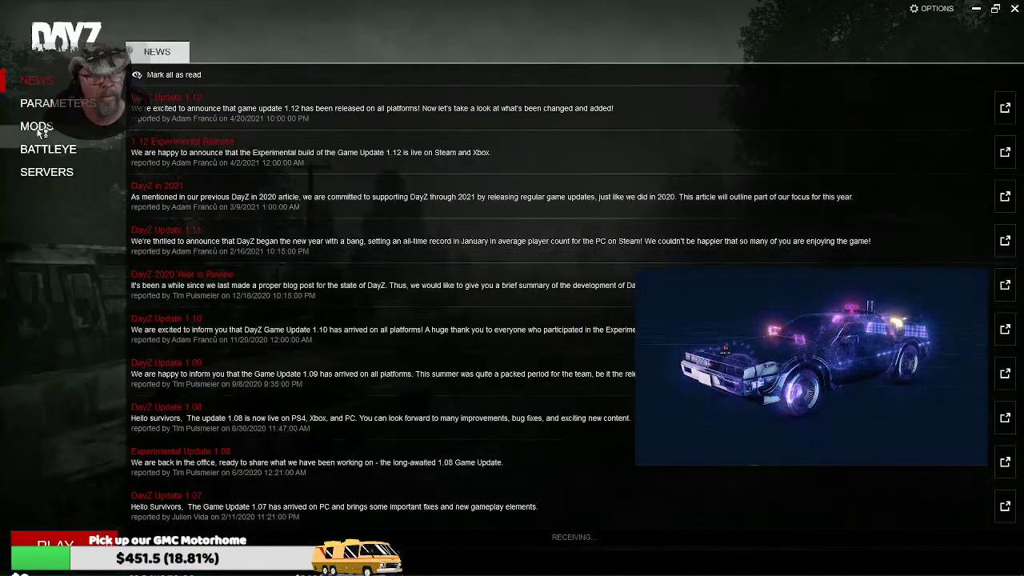
pyautogui.click(48, 173)
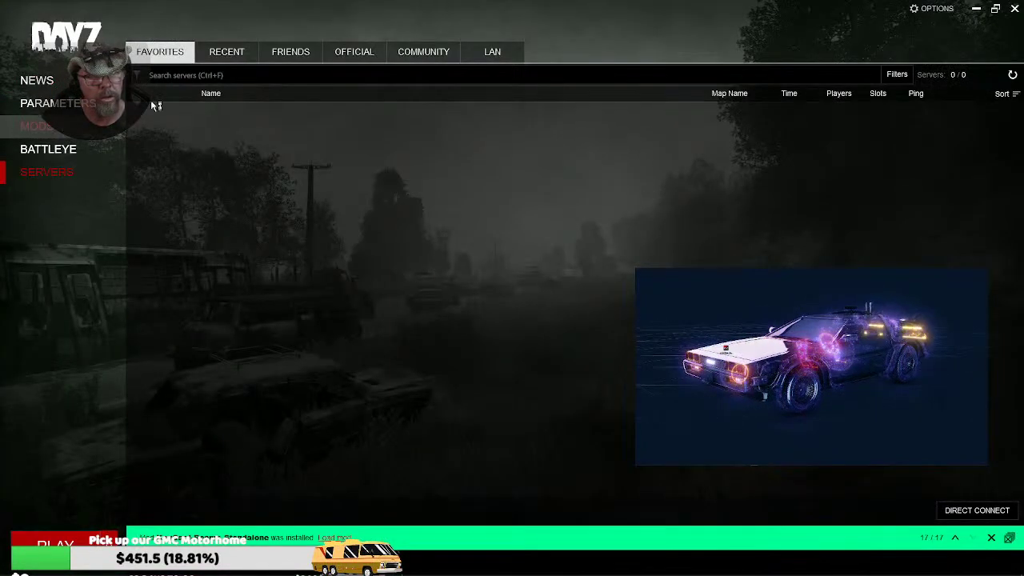
pyautogui.click(36, 126)
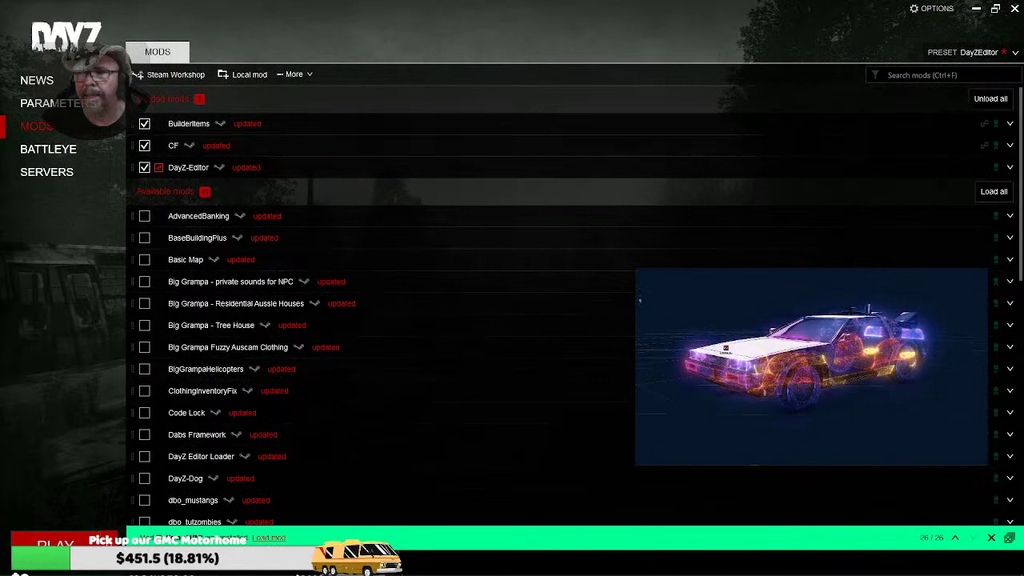
pyautogui.click(991, 98)
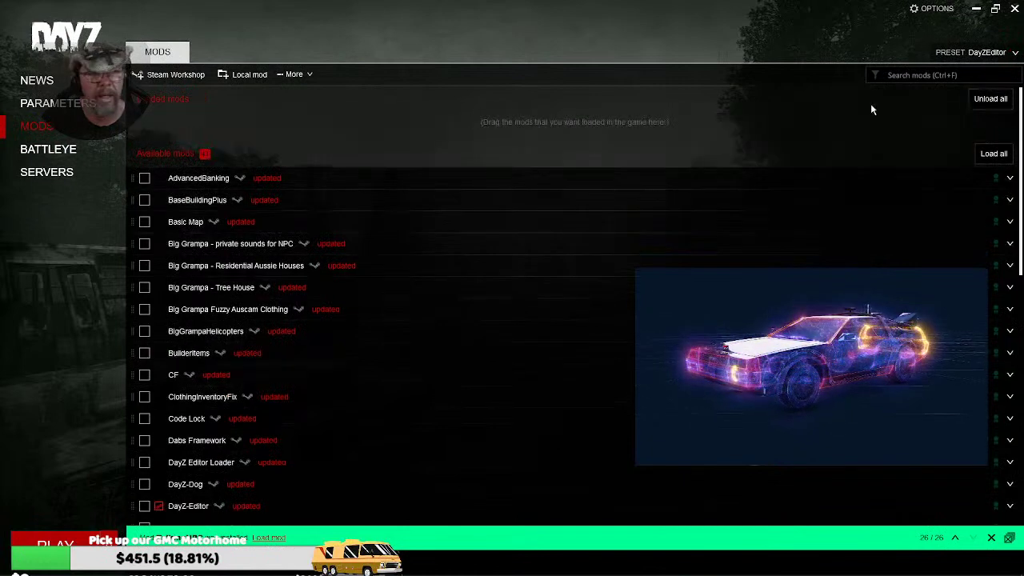
pyautogui.click(256, 75)
pyautogui.click(414, 267)
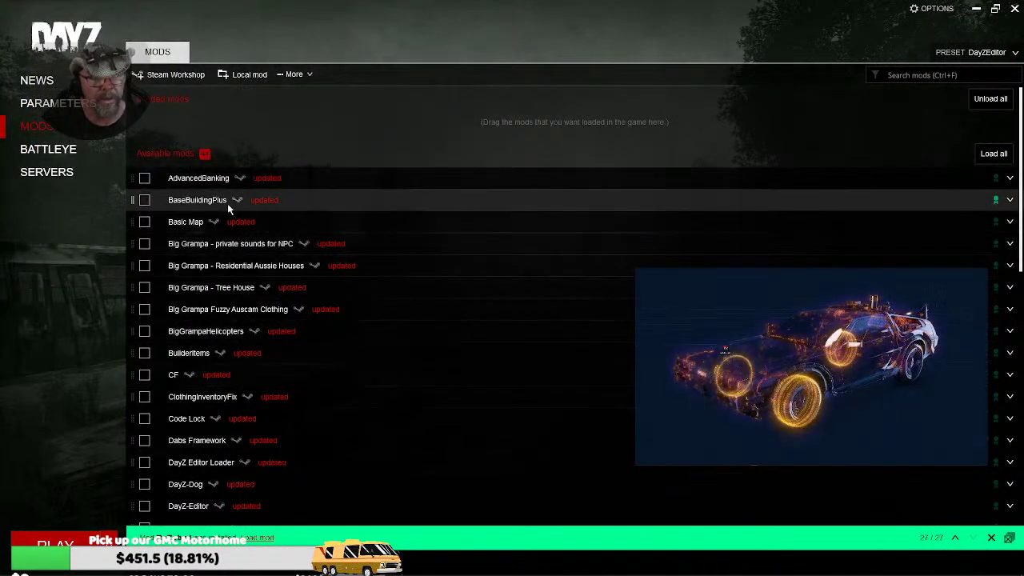
pyautogui.click(237, 74)
pyautogui.click(270, 27)
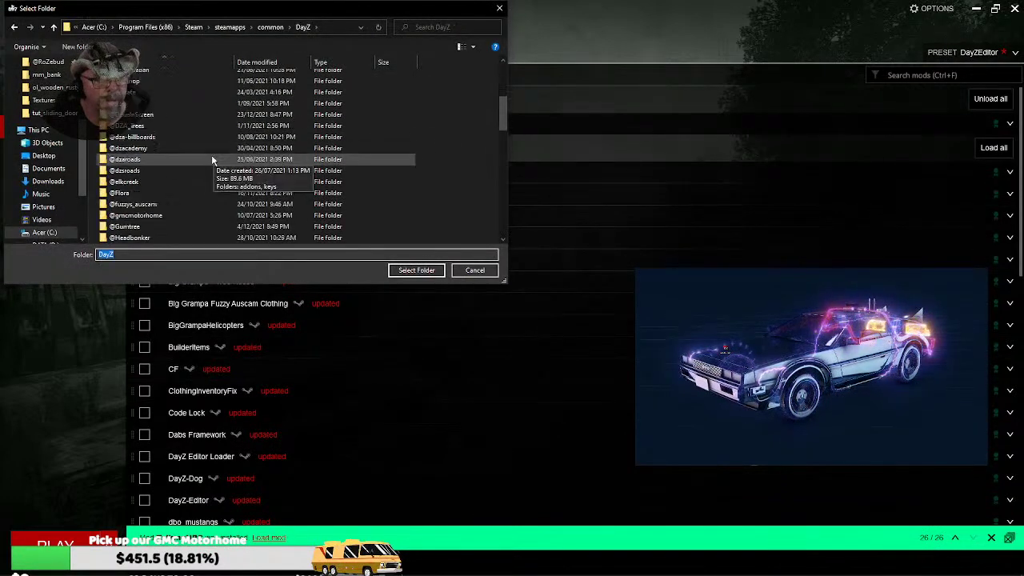
pyautogui.scroll(-10, 184, 170)
pyautogui.click(120, 204)
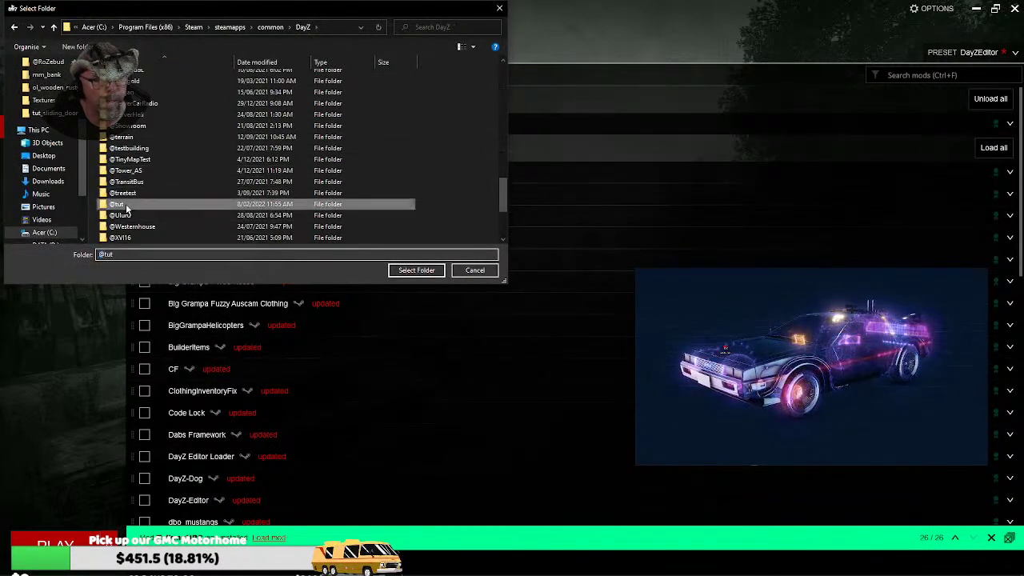
pyautogui.doubleClick(126, 206)
pyautogui.click(416, 270)
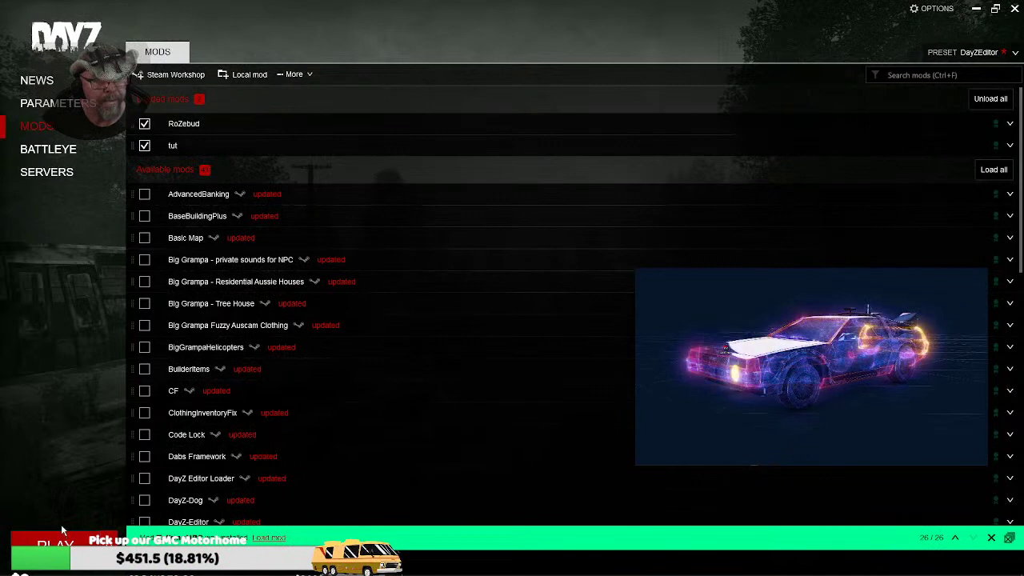
# - Join Big Grampa Local Server from the LAN servers, setting up the DLCs and mods it requires
pyautogui.click(46, 172)
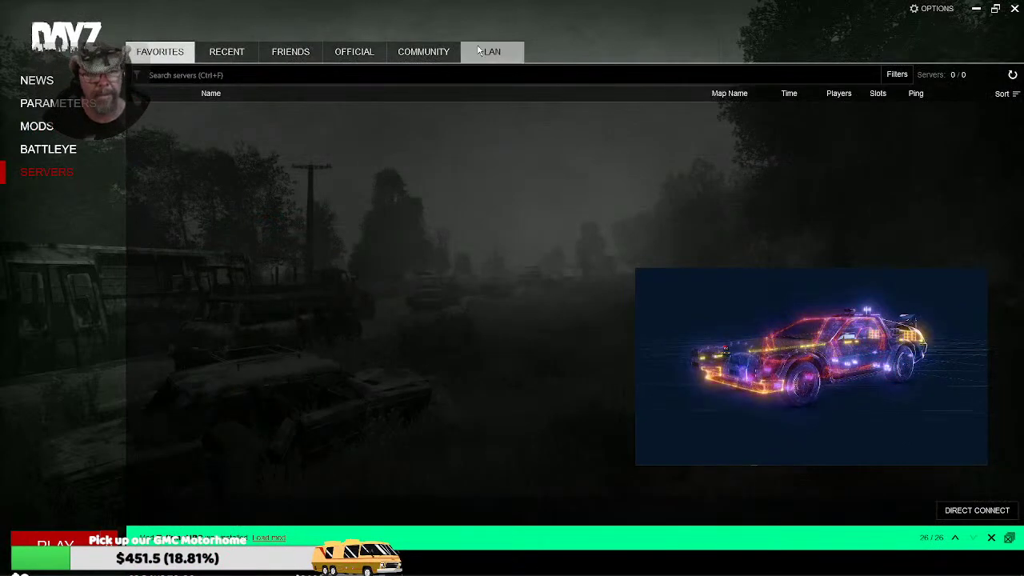
pyautogui.click(478, 52)
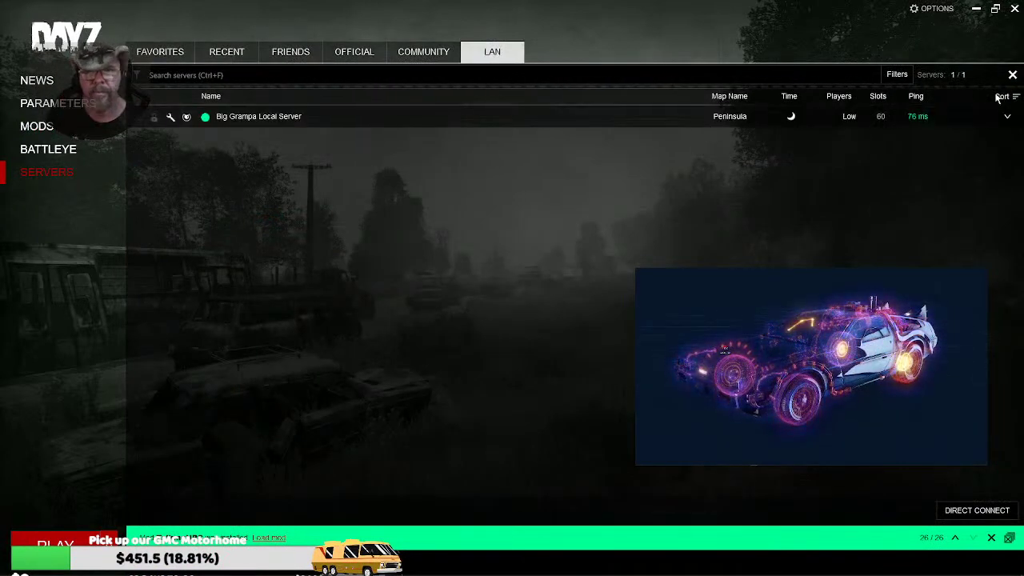
pyautogui.click(968, 116)
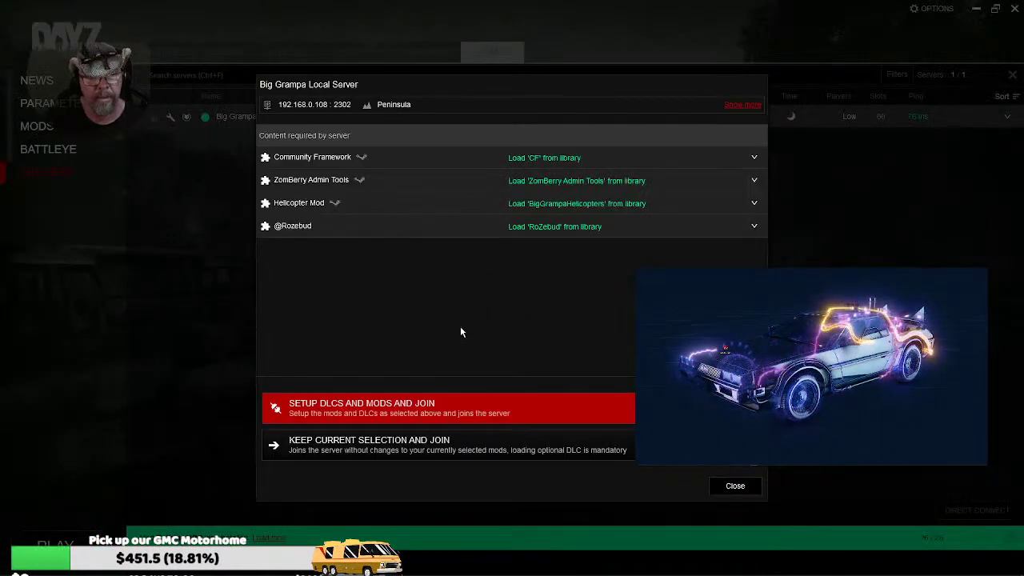
pyautogui.click(442, 406)
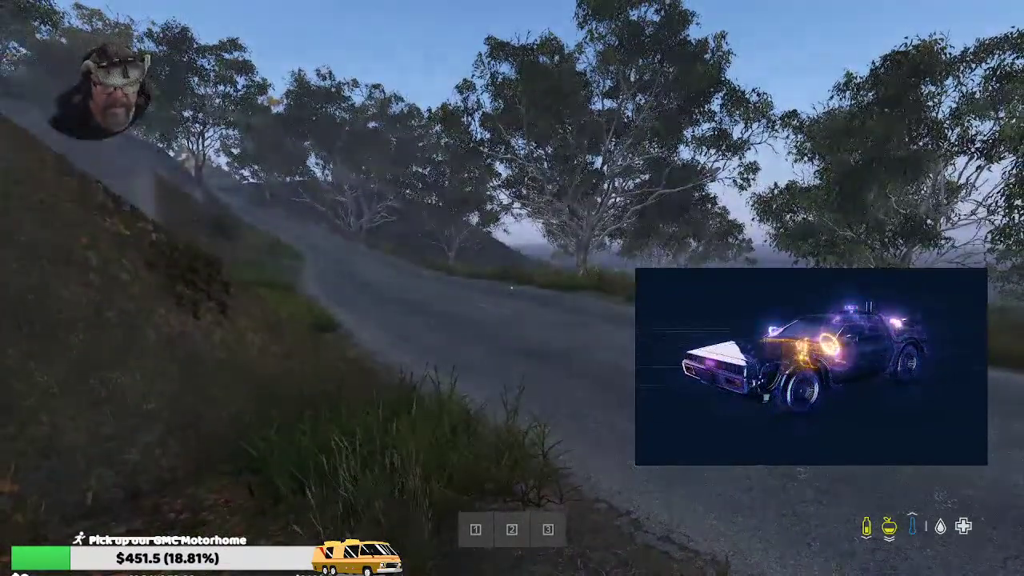
# - Open JoyToKey from within the game and minimise its window to return to play
pyautogui.press('super')
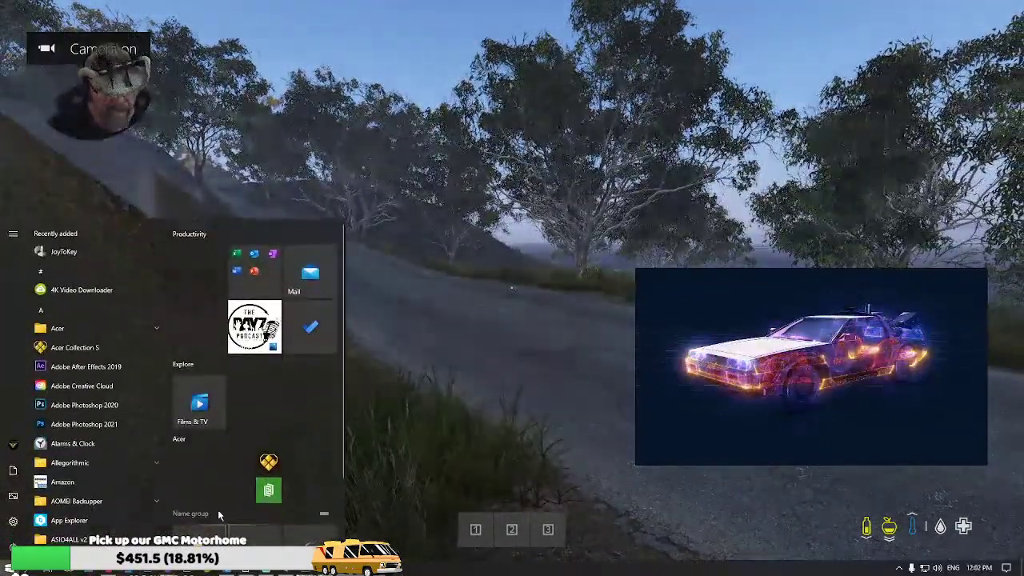
pyautogui.click(281, 571)
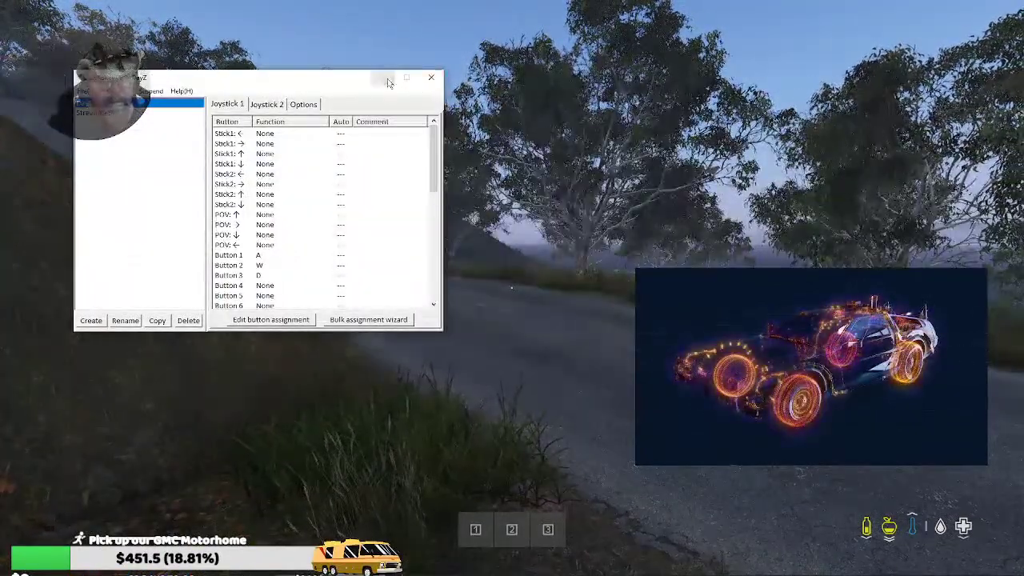
pyautogui.click(388, 83)
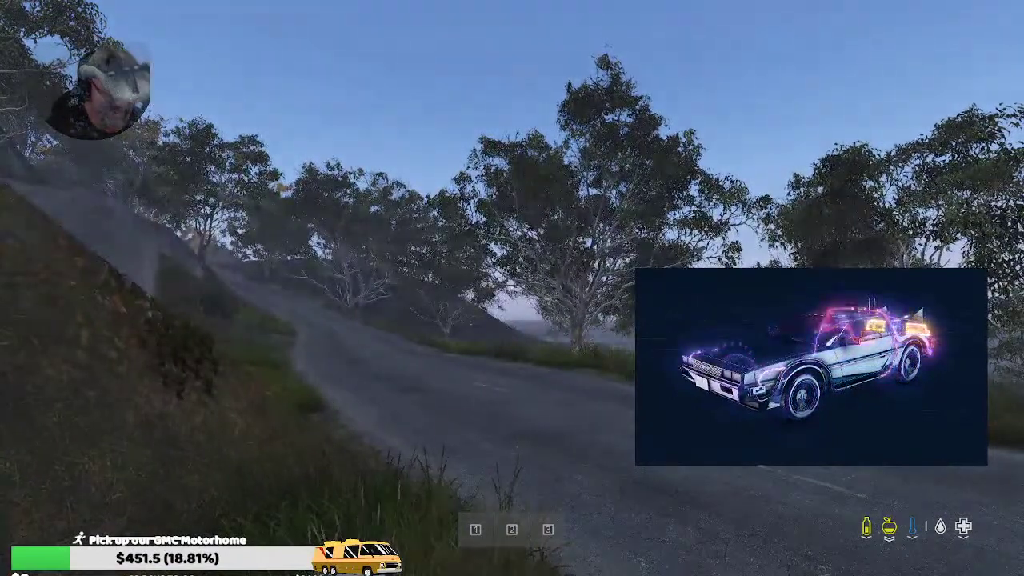
# - Run along the tree-lined road to explore the map
pyautogui.press('w')
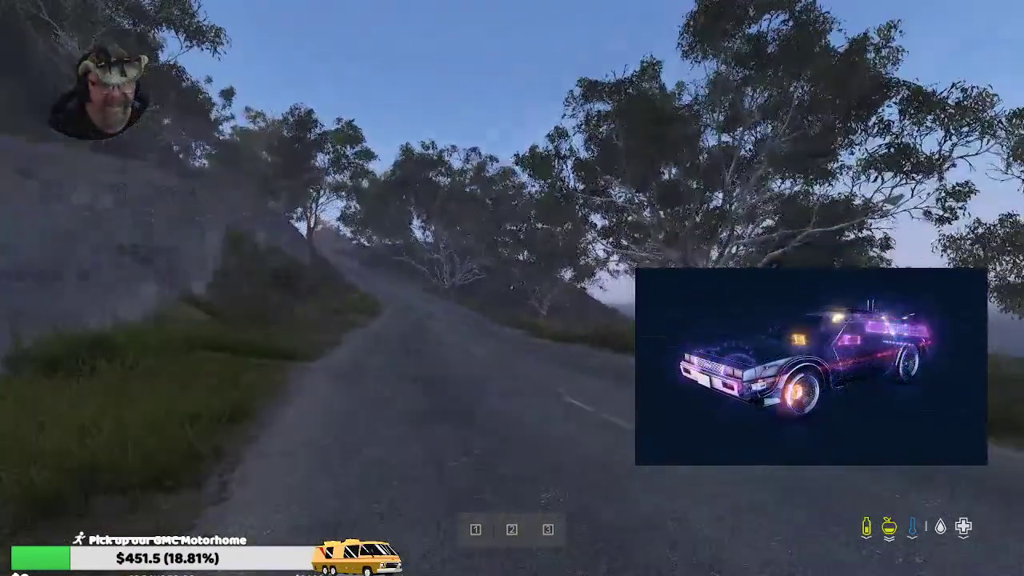
pyautogui.press('w')
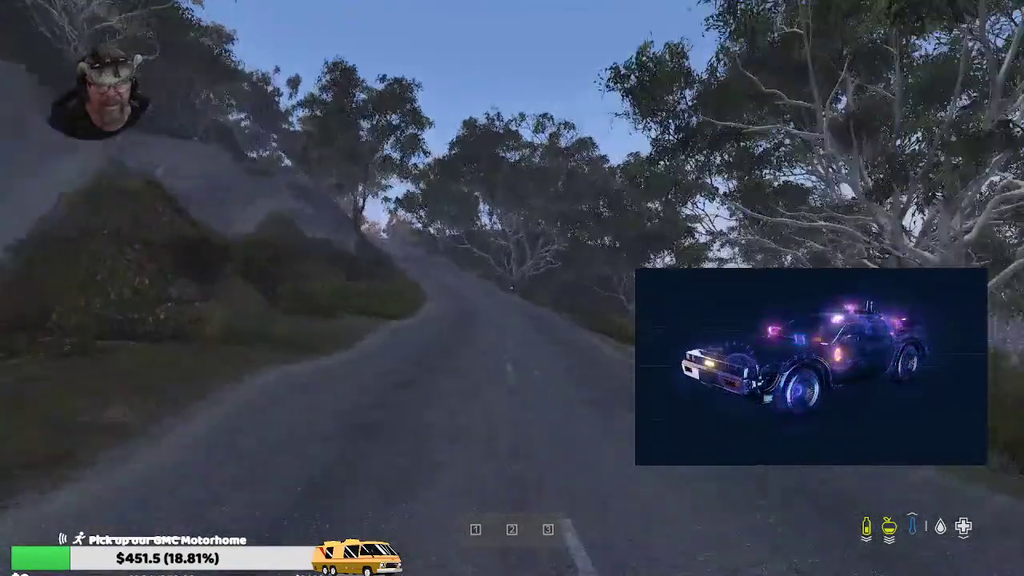
pyautogui.press('w')
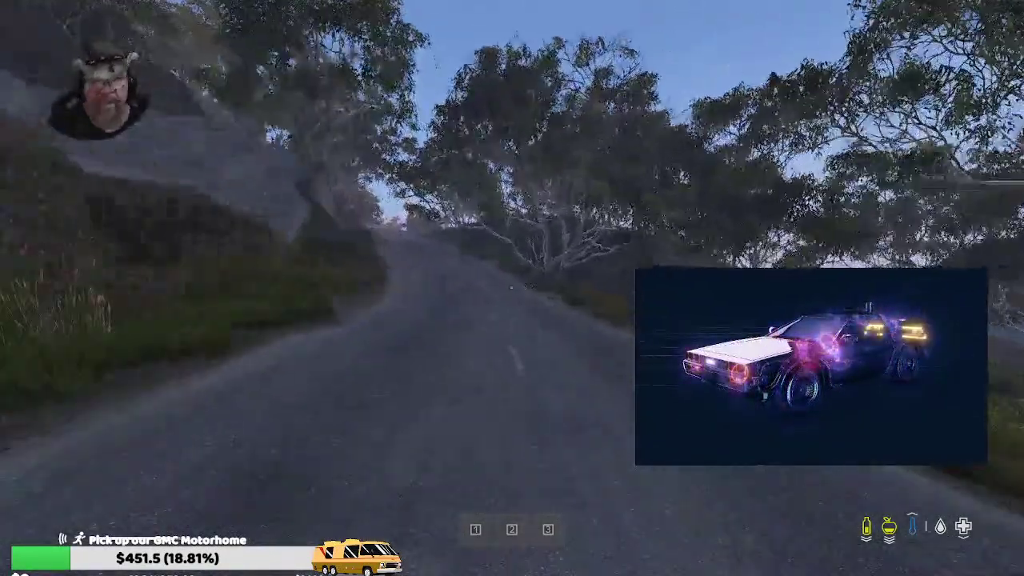
pyautogui.press('w')
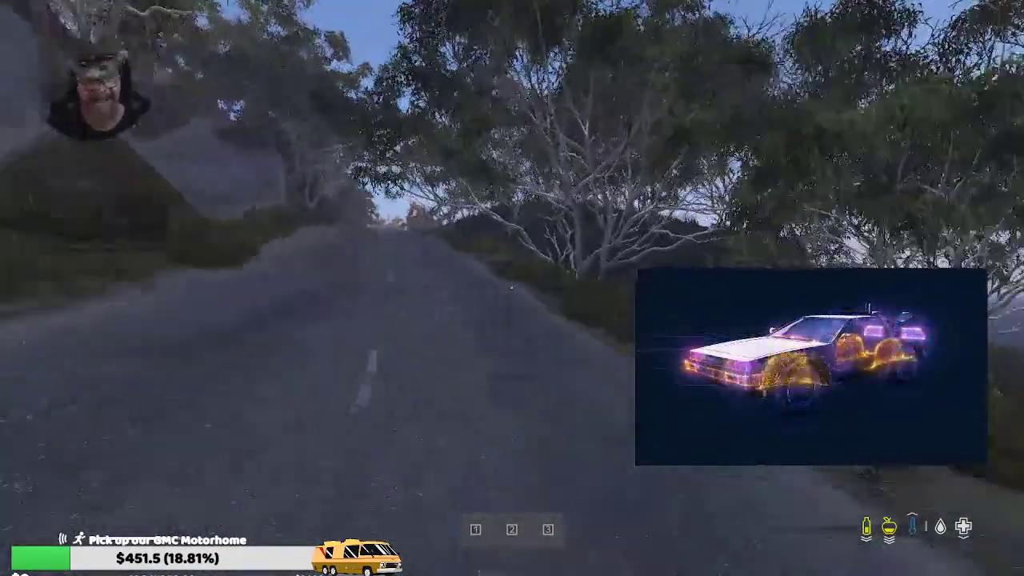
pyautogui.press('w')
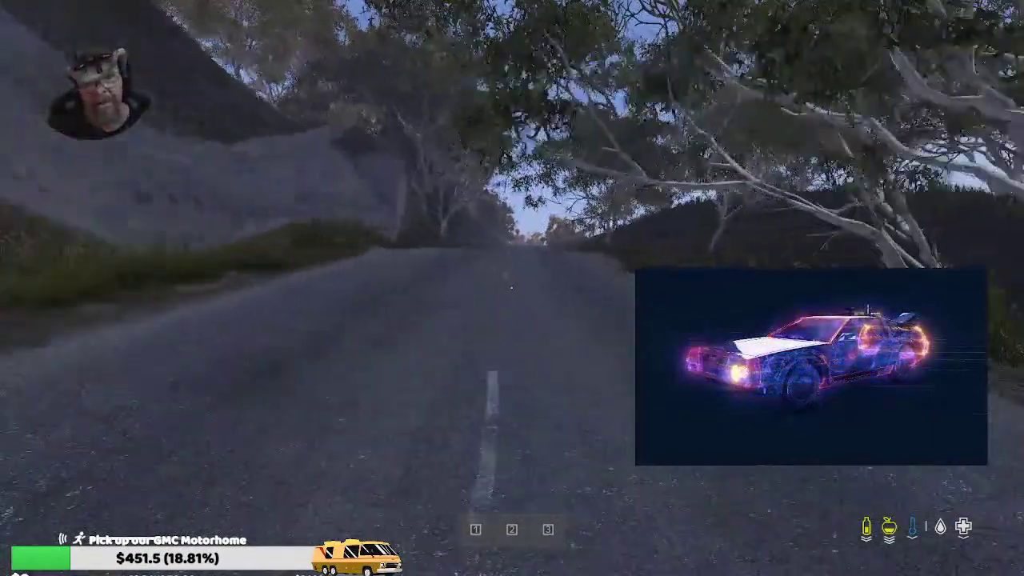
pyautogui.press('w')
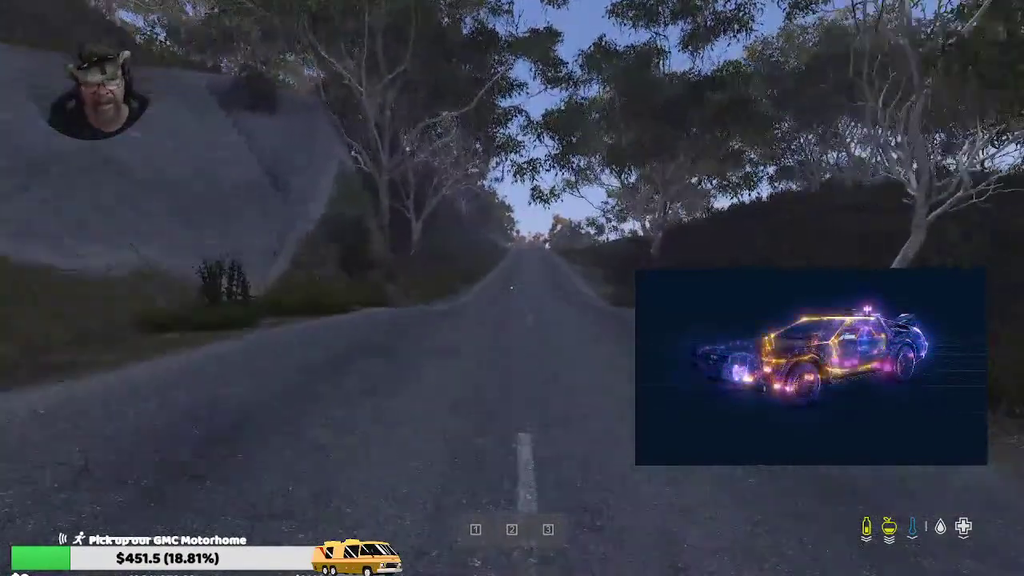
pyautogui.press('w')
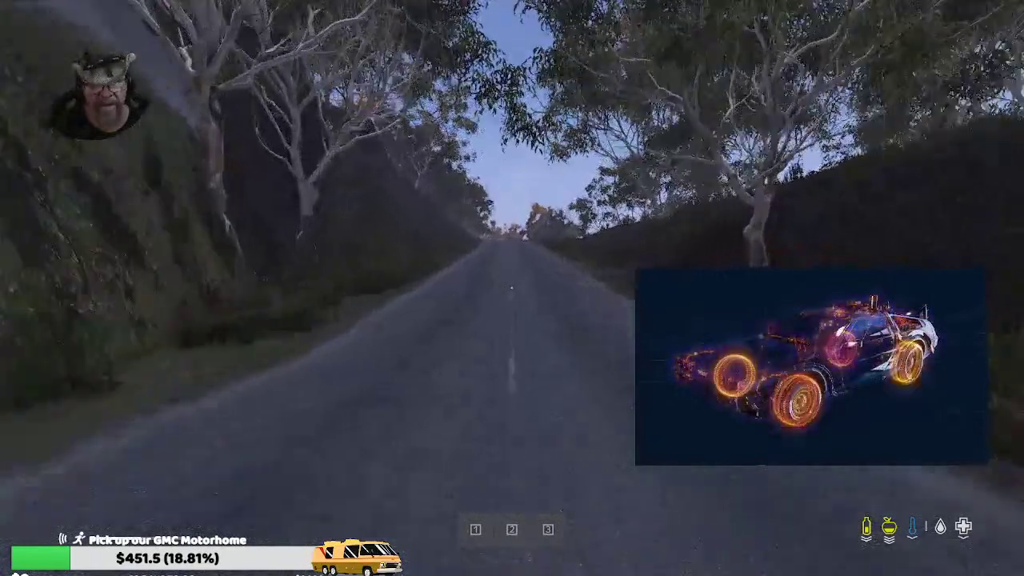
pyautogui.press('w')
pyautogui.press('w')
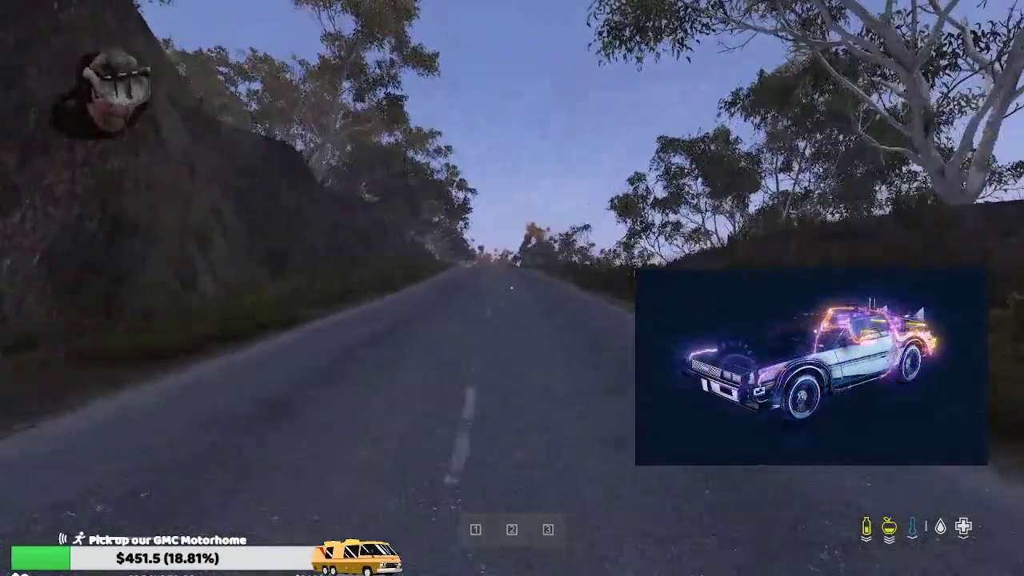
pyautogui.press('w')
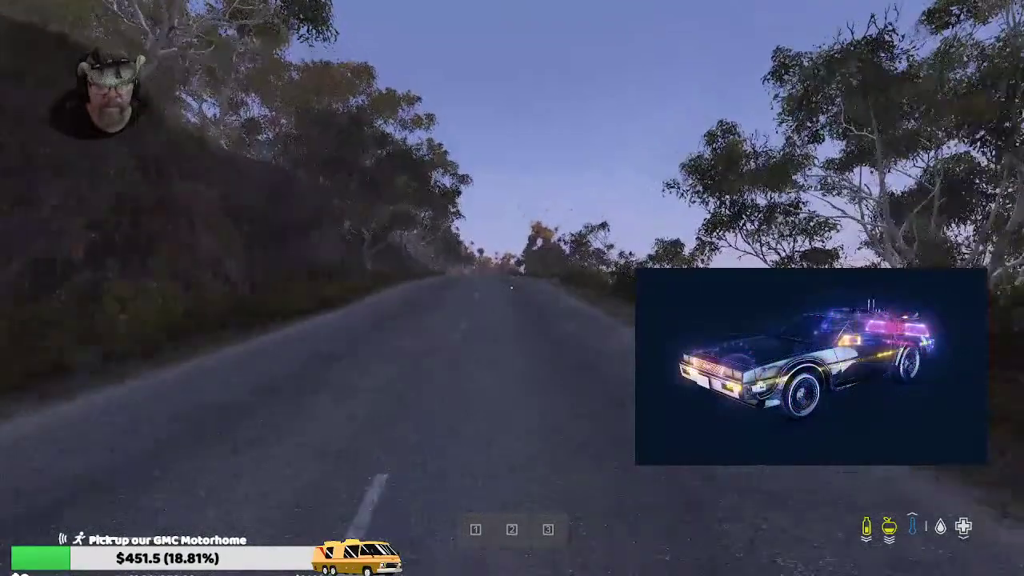
pyautogui.press('w')
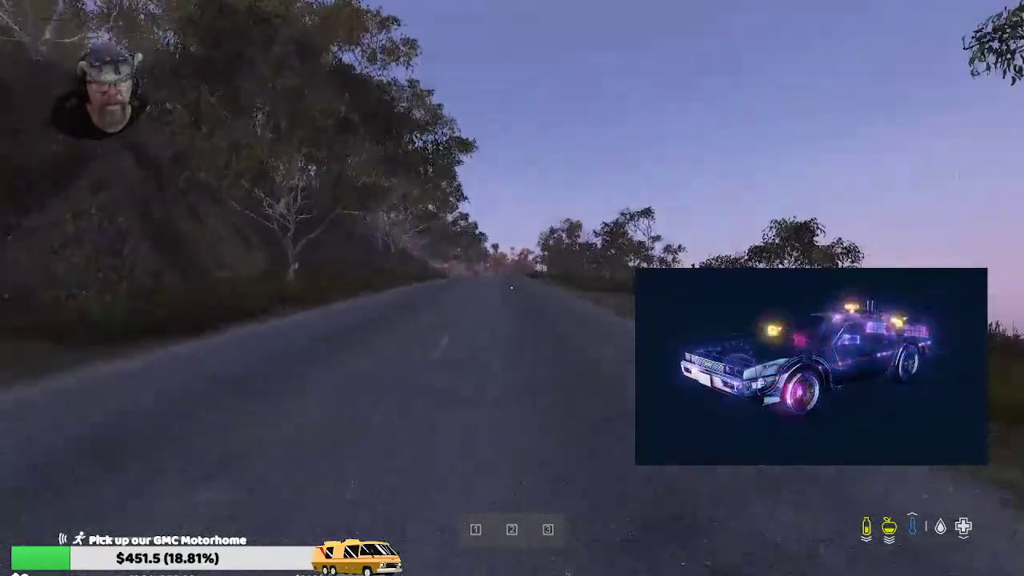
pyautogui.press('w')
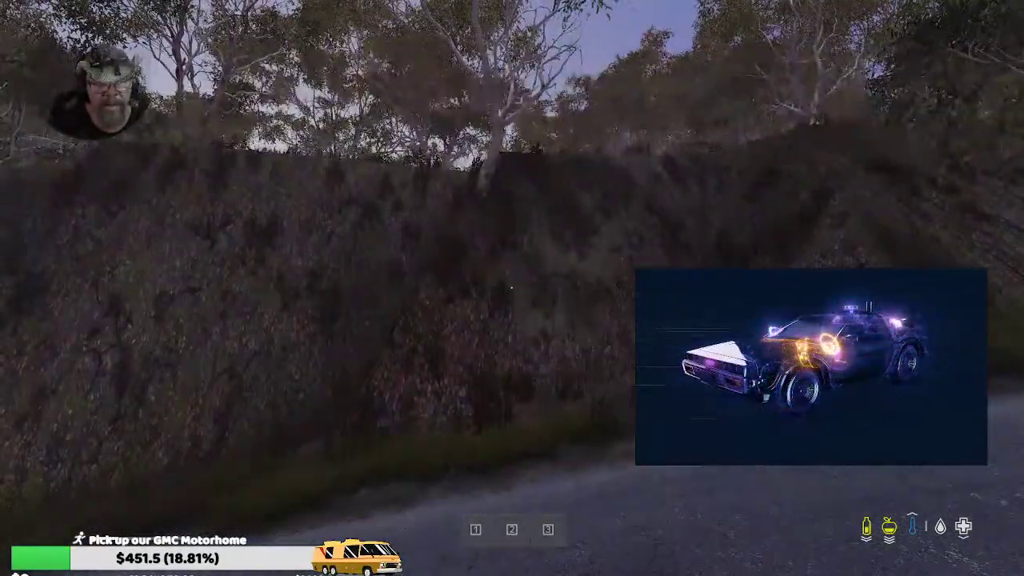
pyautogui.press('w')
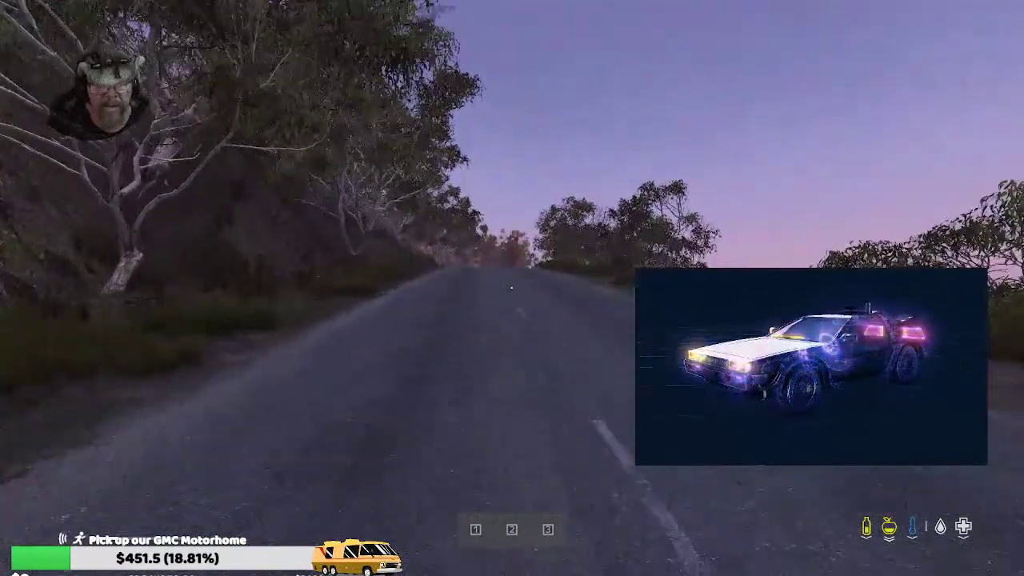
pyautogui.press('w')
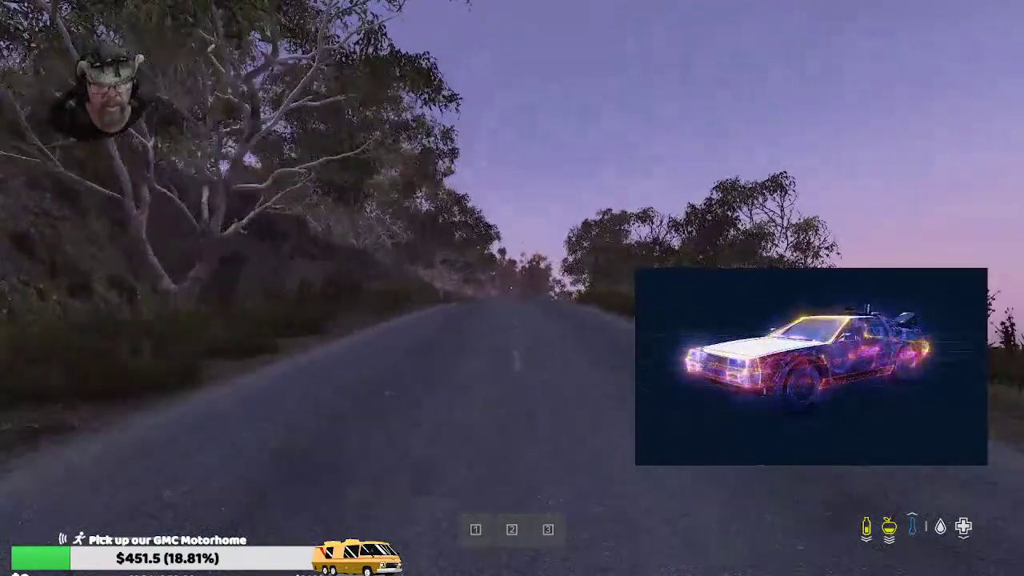
pyautogui.press('w')
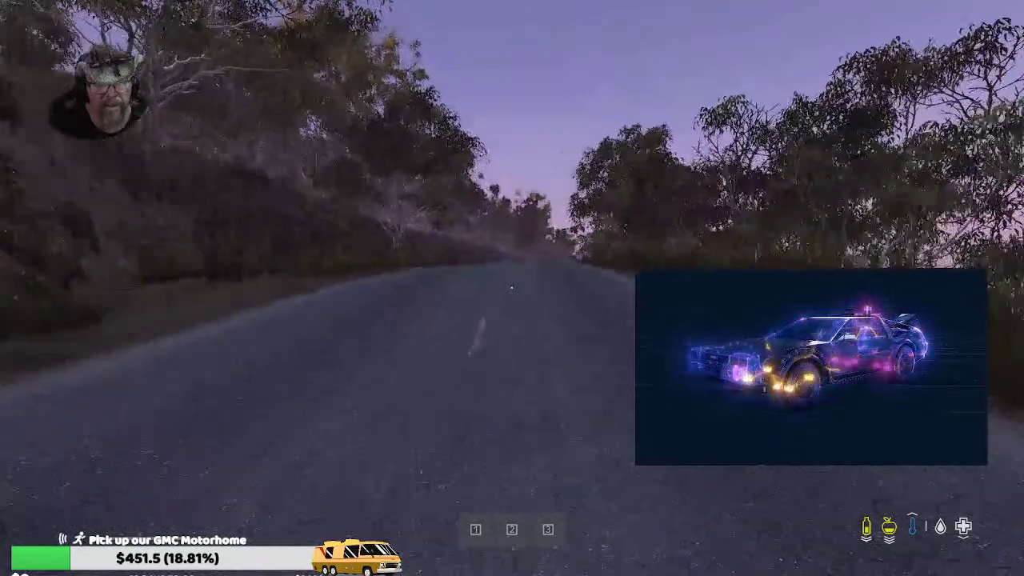
pyautogui.press('w')
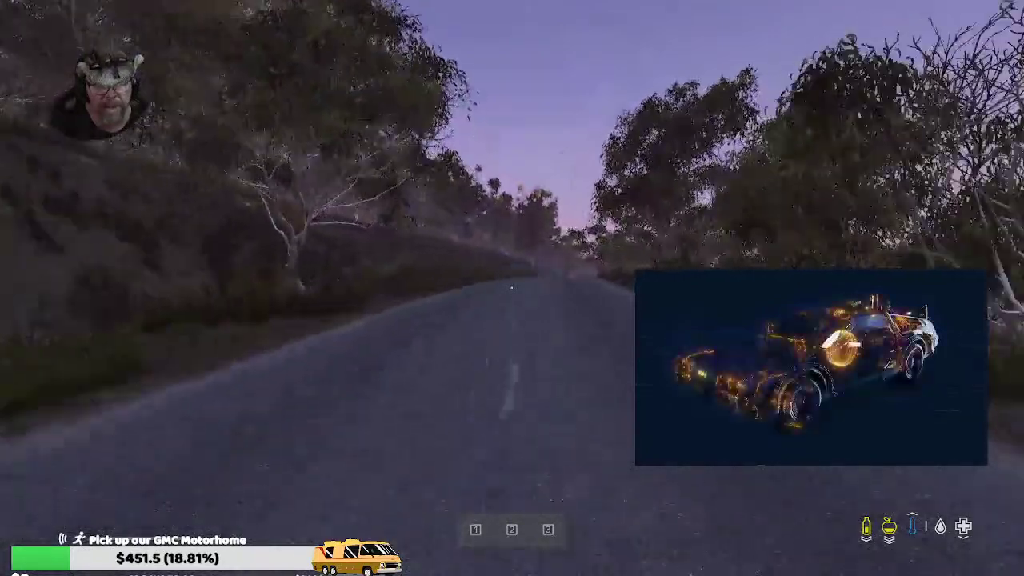
pyautogui.press('w')
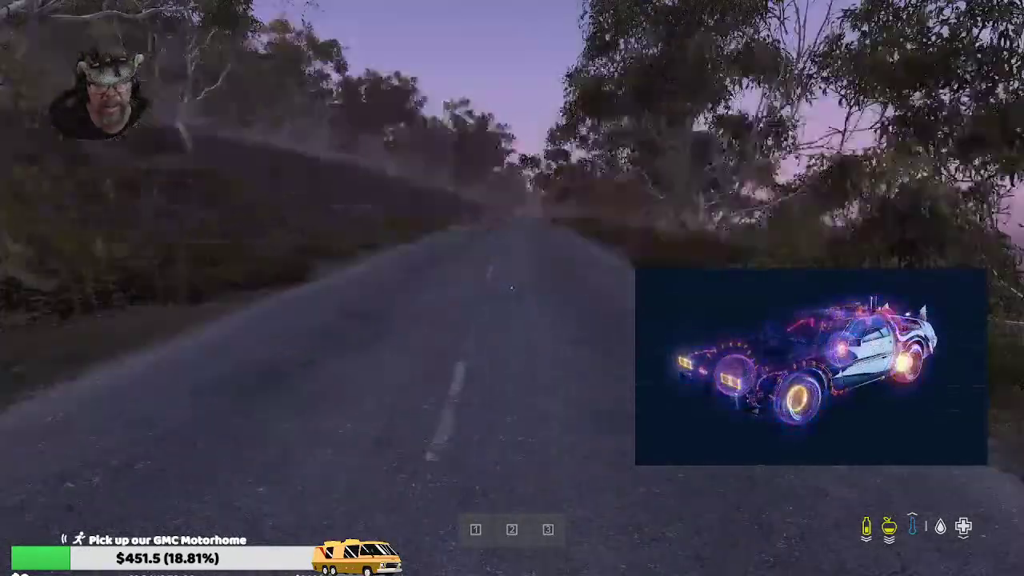
# - Open the spawn list in ZomBerry Admin Tools and search it for "slid", clearing the search term at the end
pyautogui.press('Insert')
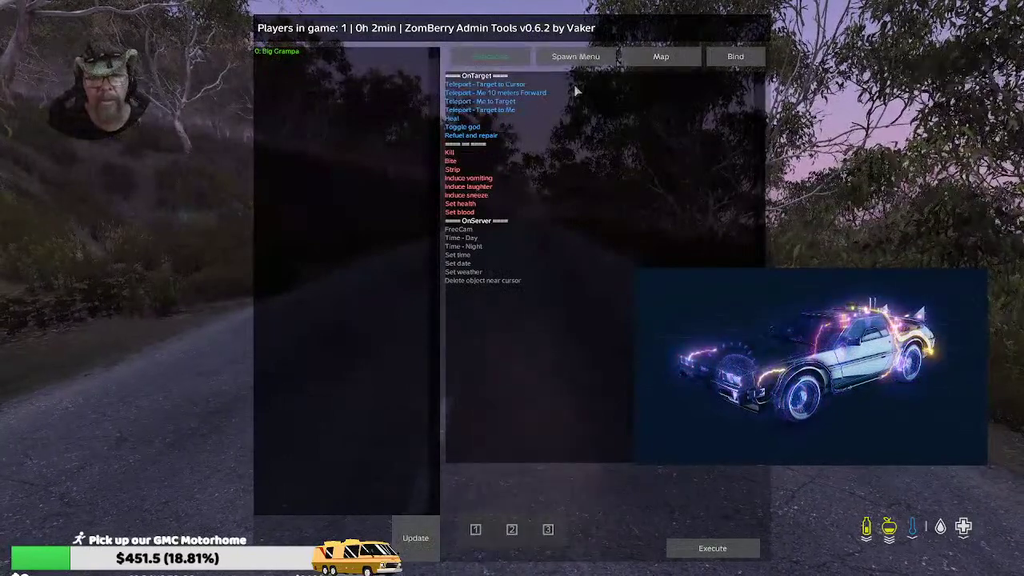
pyautogui.click(612, 58)
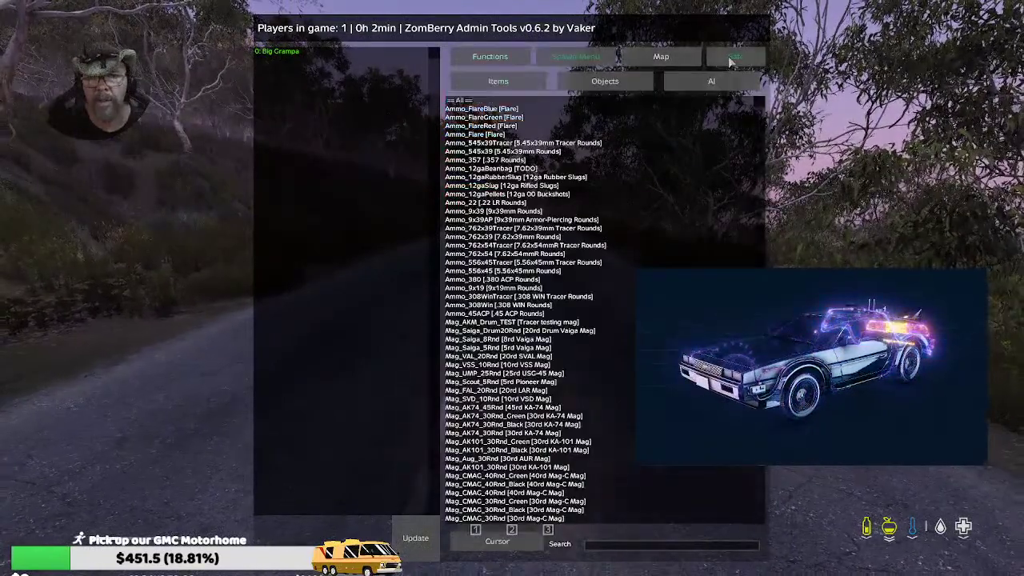
pyautogui.click(605, 552)
pyautogui.write('slid')
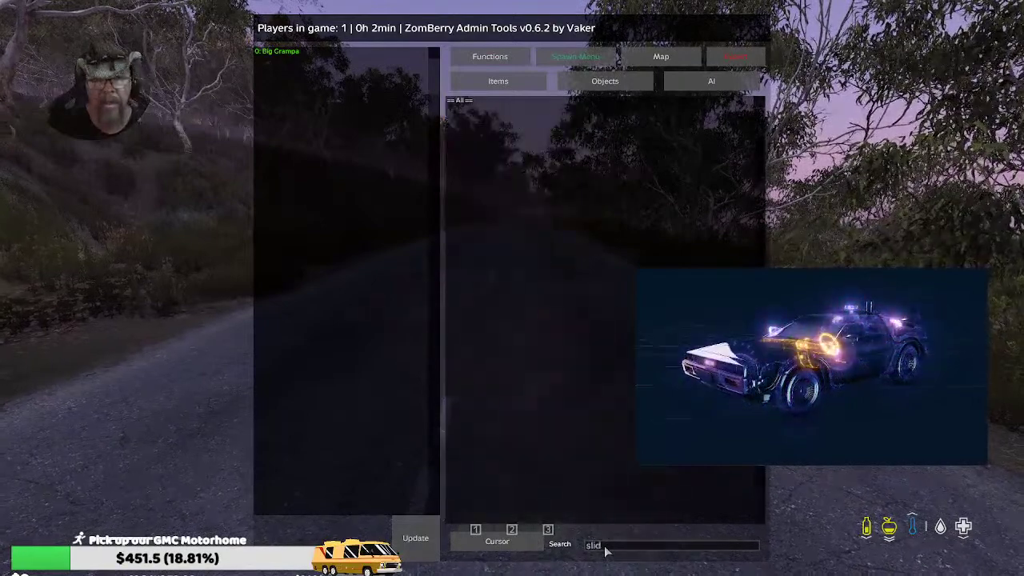
pyautogui.press('BackSpace')
pyautogui.press('BackSpace')
pyautogui.press('BackSpace')
pyautogui.press('BackSpace')
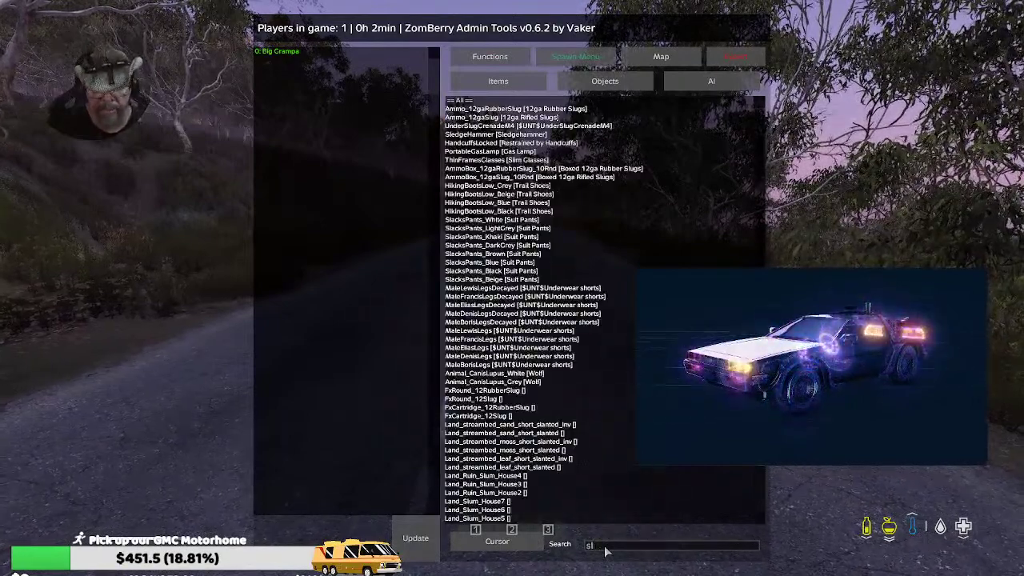
# - Search the spawn list for "door" and for "tut", clearing the search term after each attempt
pyautogui.write('door')
pyautogui.press('BackSpace')
pyautogui.press('BackSpace')
pyautogui.press('BackSpace')
pyautogui.press('BackSpace')
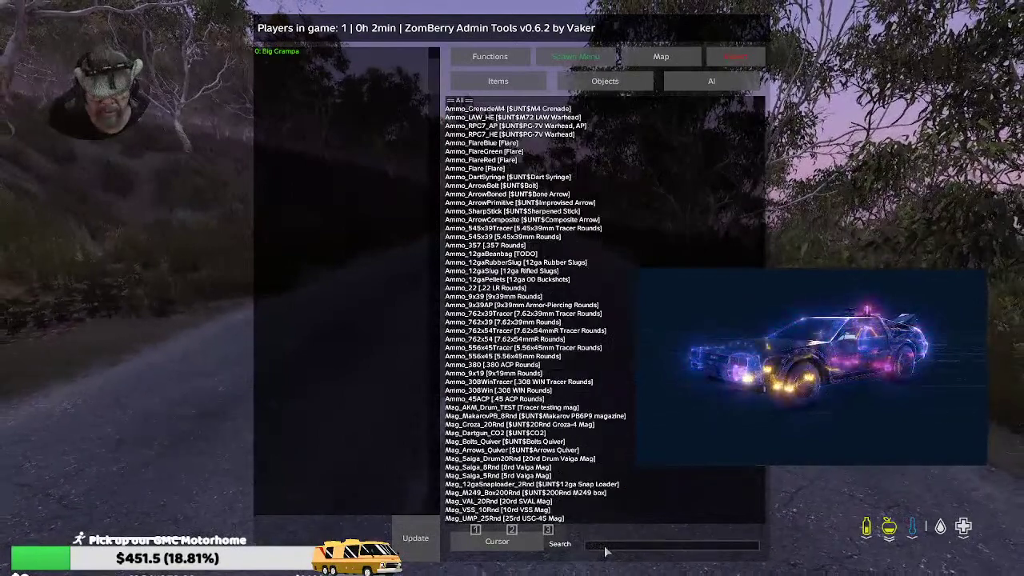
pyautogui.write('tut')
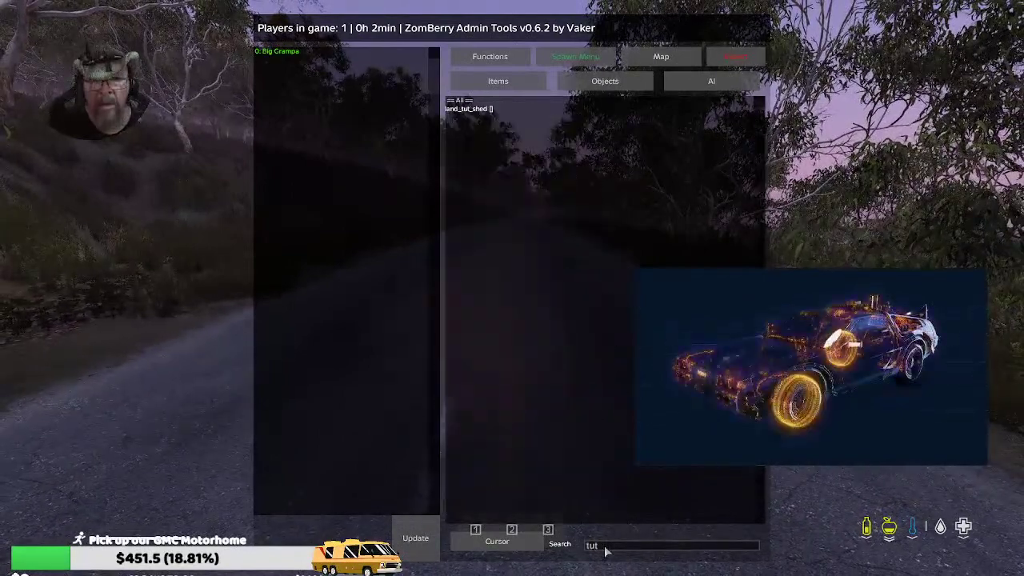
pyautogui.press('BackSpace')
pyautogui.press('BackSpace')
pyautogui.press('BackSpace')
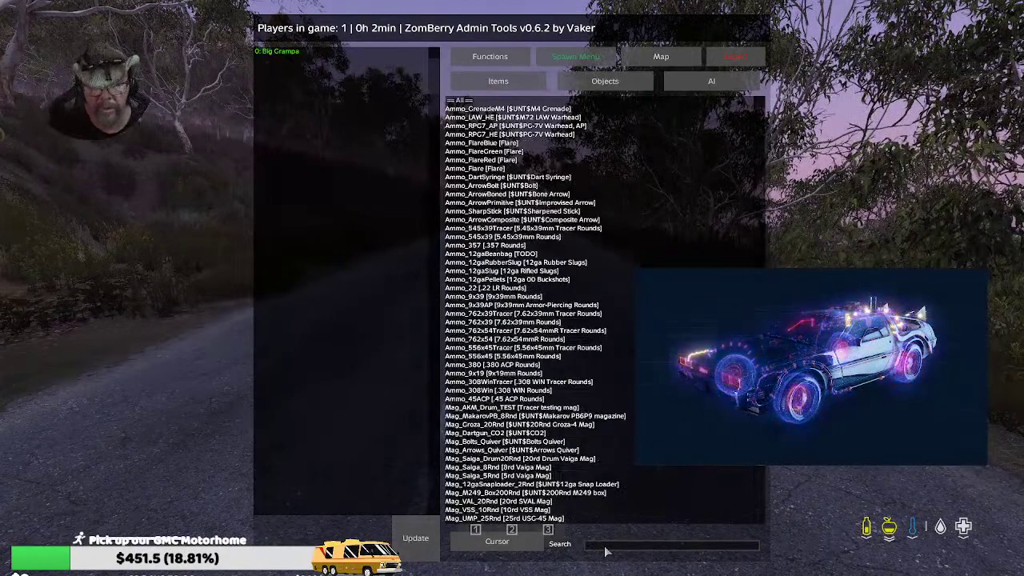
# - Switch to Notepad++ and check model.cfg and the CfgVehicles class name in the tut_sliding_doors config.cpp
pyautogui.press('super')
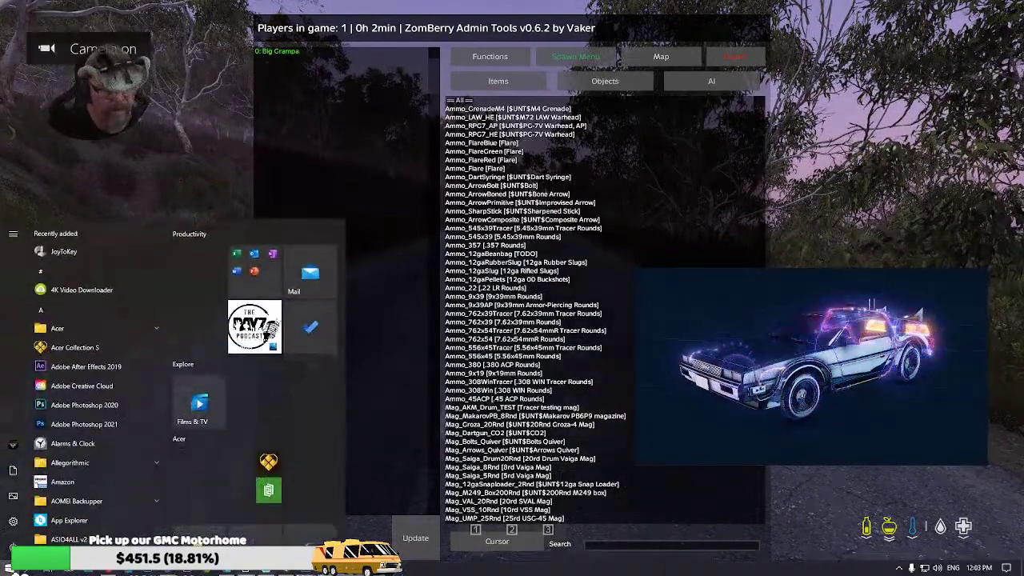
pyautogui.click(244, 570)
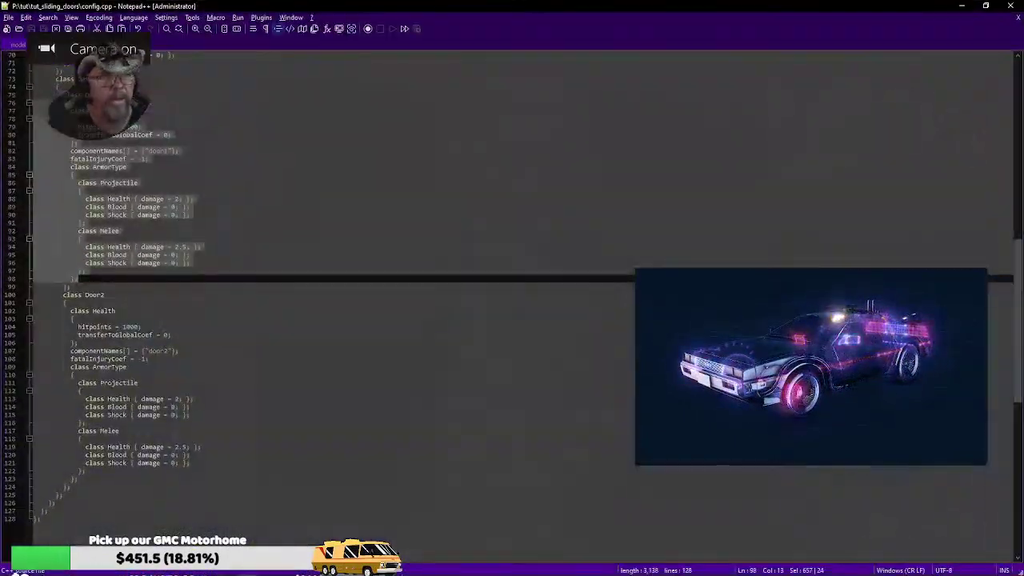
pyautogui.click(96, 118)
pyautogui.click(31, 45)
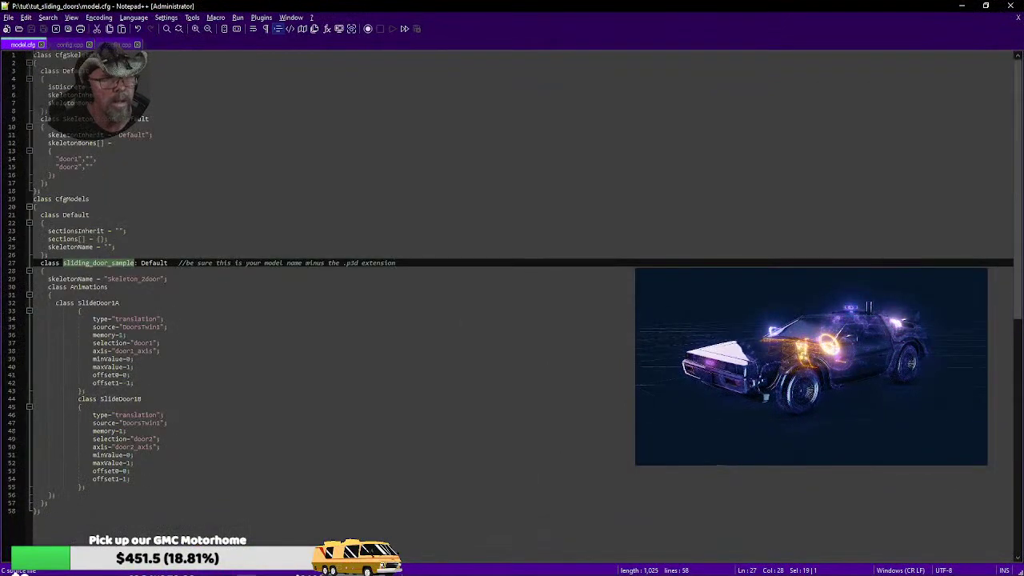
pyautogui.click(68, 45)
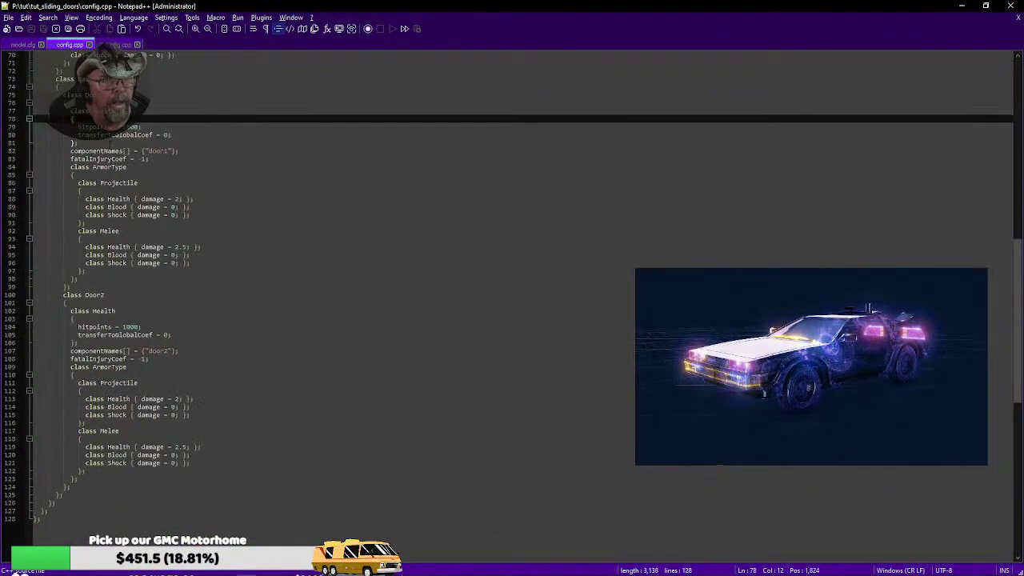
pyautogui.scroll(18, 384, 320)
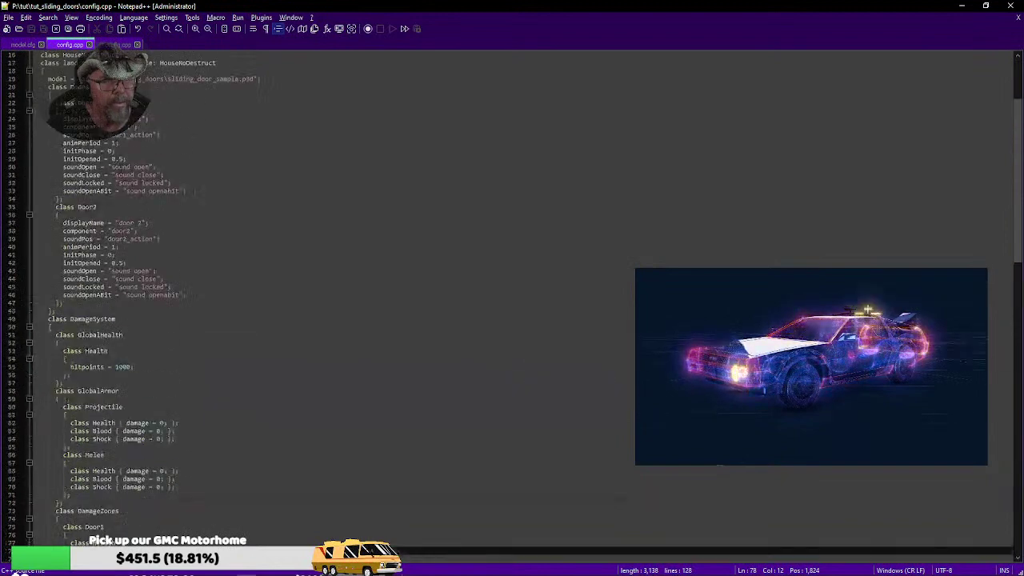
pyautogui.scroll(5, 319, 296)
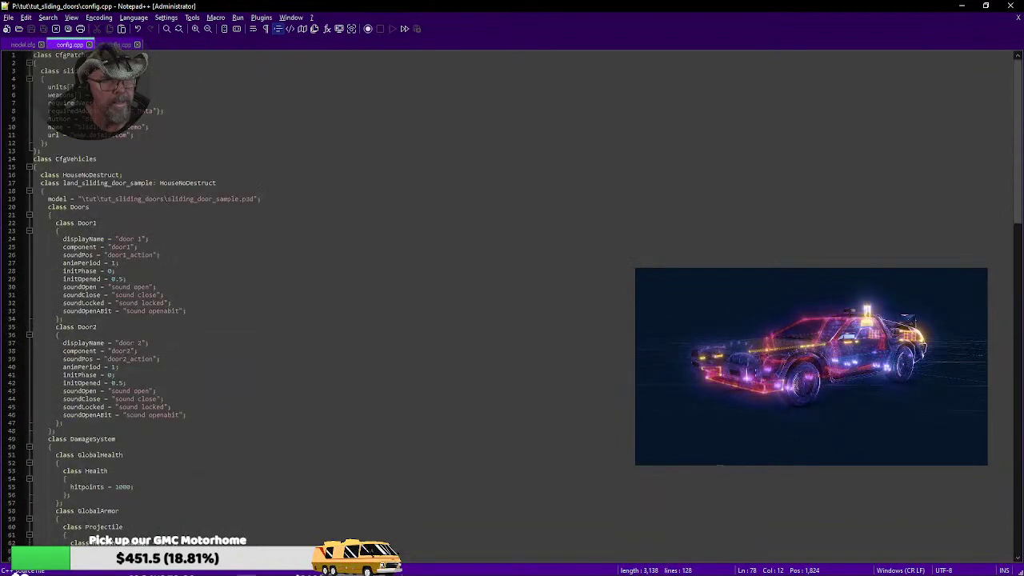
# - Switch back to DayZ and search the spawn list for "land_sl", clearing the search term at the end
pyautogui.hotkey('alt', 'Tab')
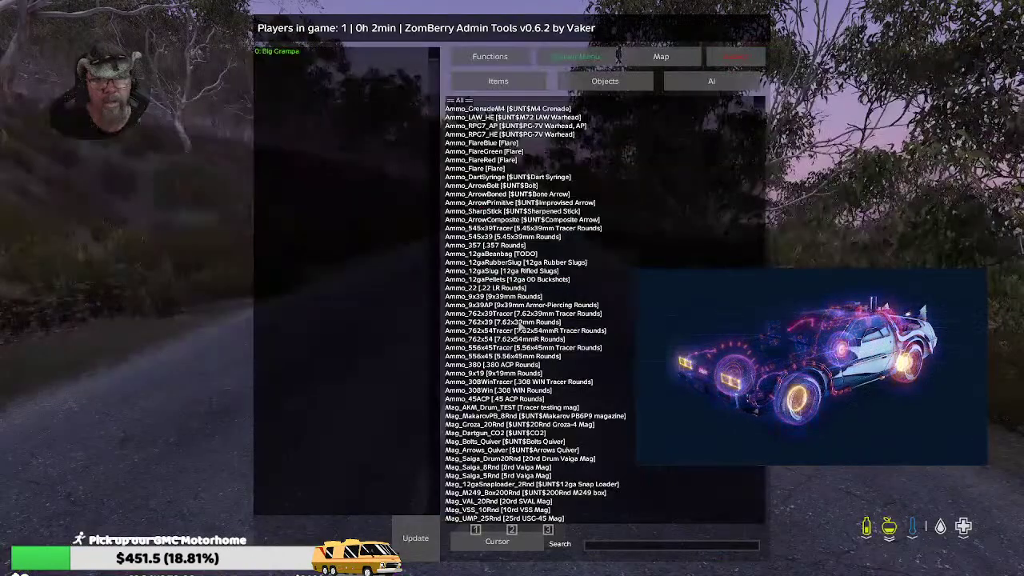
pyautogui.click(607, 546)
pyautogui.write('land')
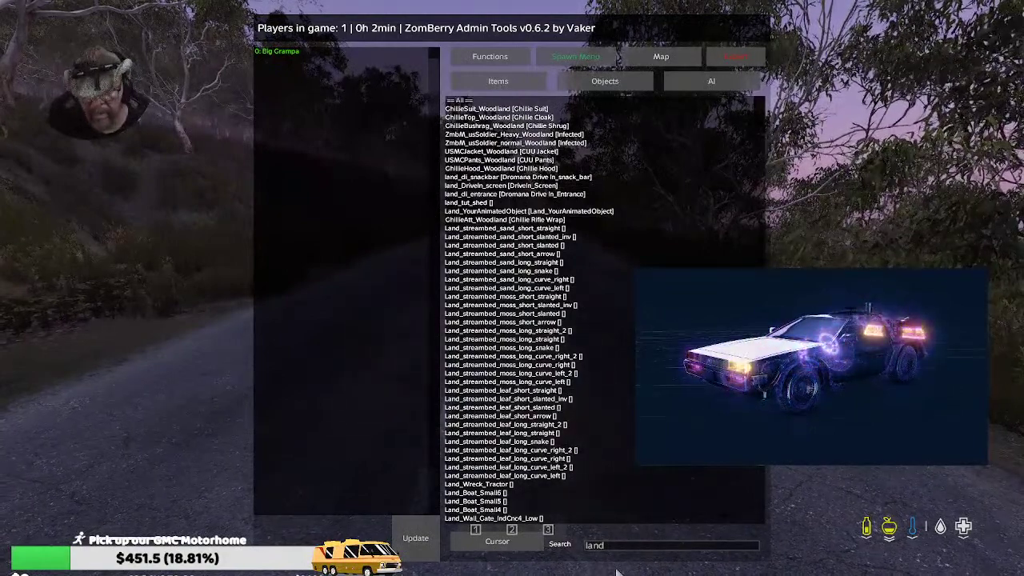
pyautogui.write('_s')
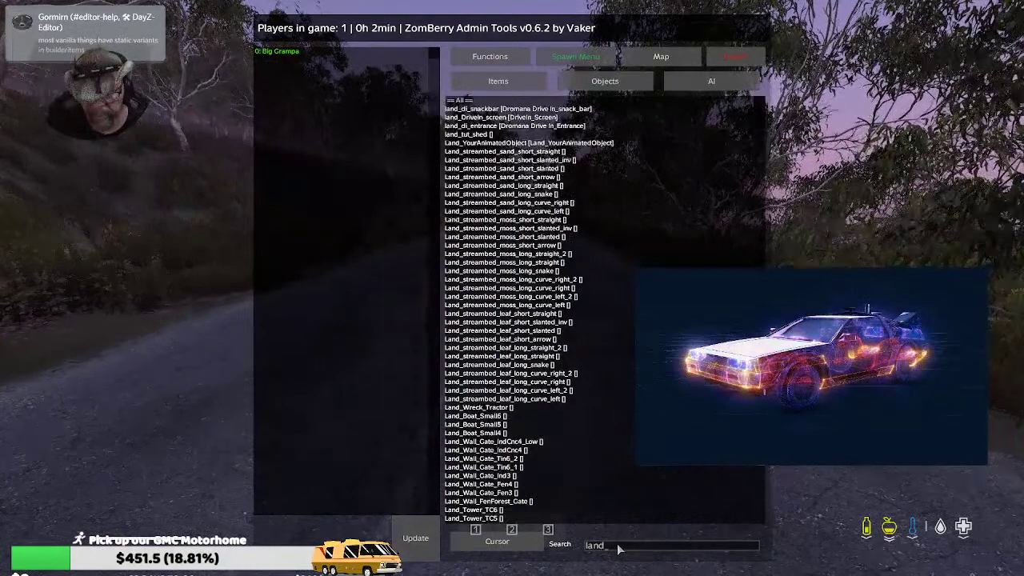
pyautogui.write('l')
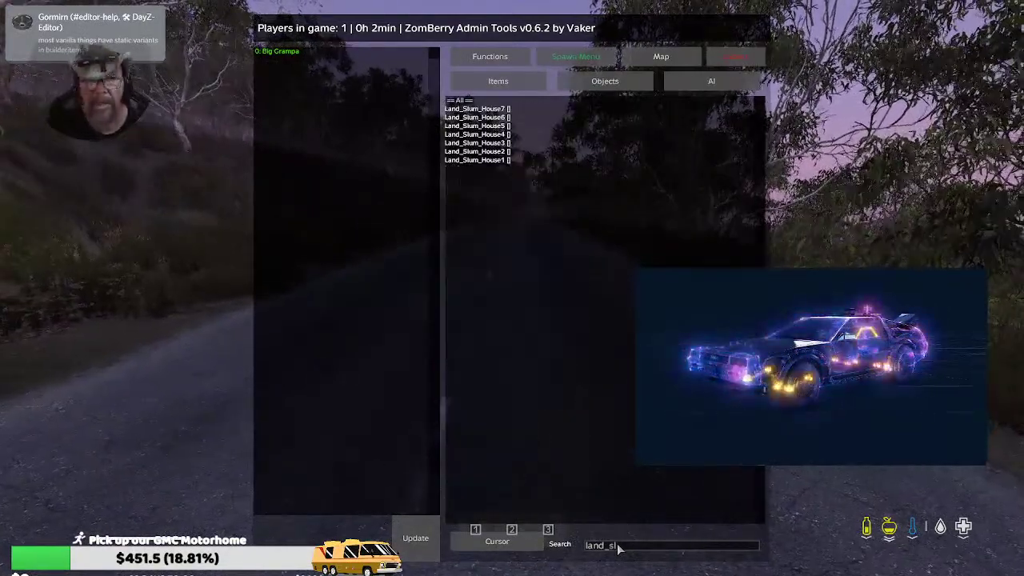
pyautogui.press('BackSpace')
pyautogui.press('BackSpace')
pyautogui.press('BackSpace')
pyautogui.press('BackSpace')
pyautogui.press('BackSpace')
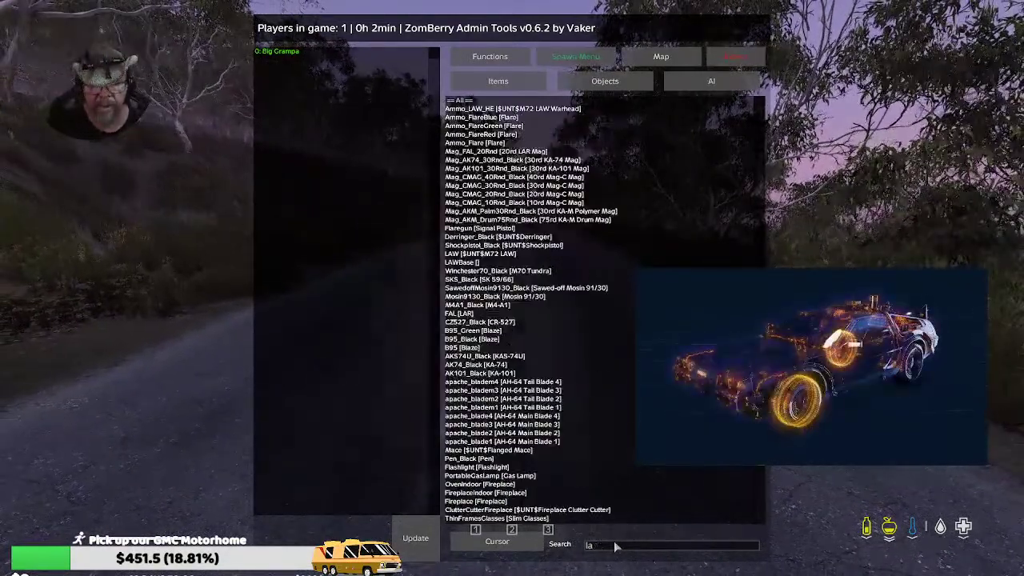
pyautogui.press('BackSpace')
pyautogui.press('BackSpace')
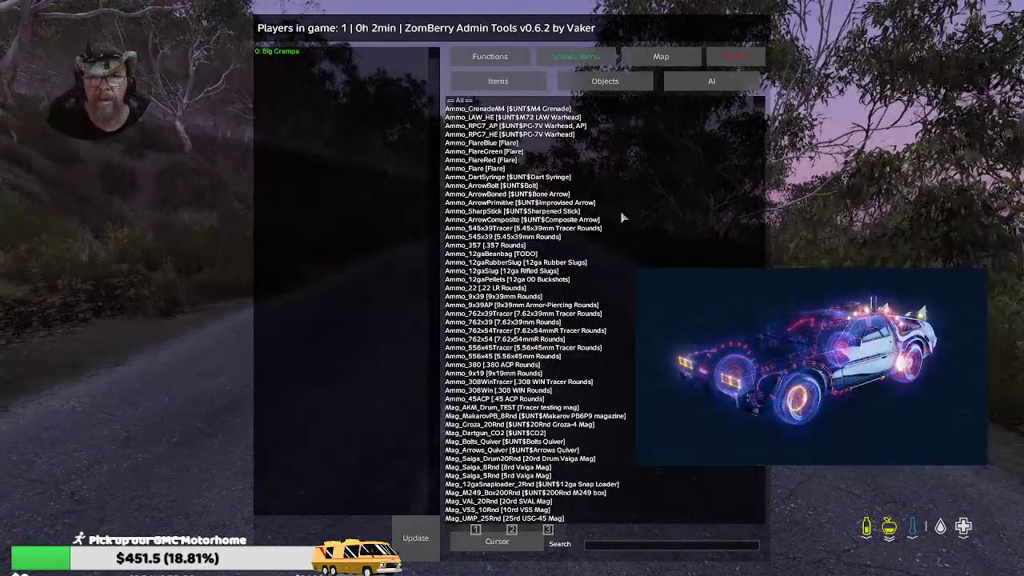
# - Switch to the DayZ Launcher, go to the mods list and close the running game
pyautogui.moveTo(167, 565)
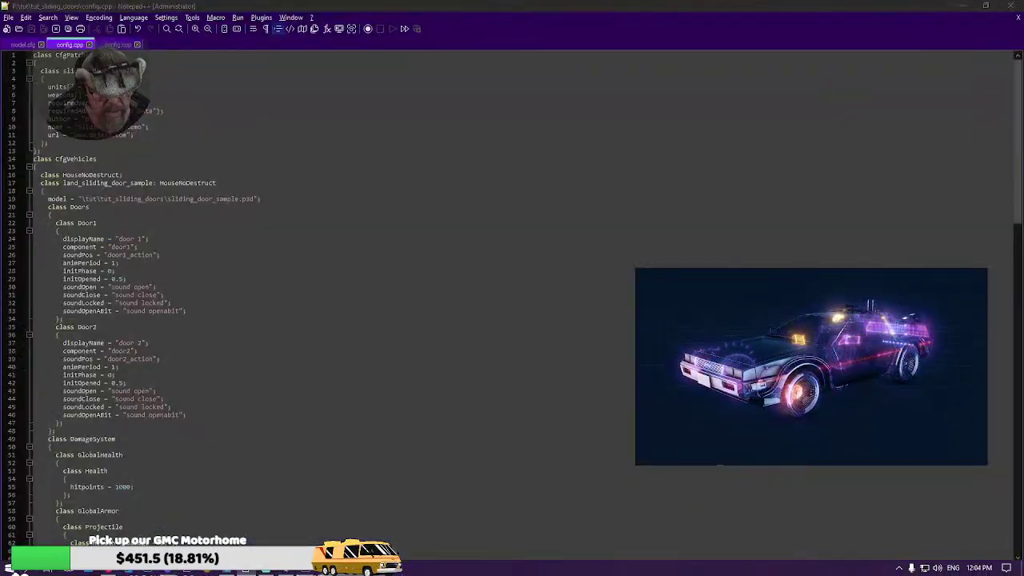
pyautogui.click(166, 564)
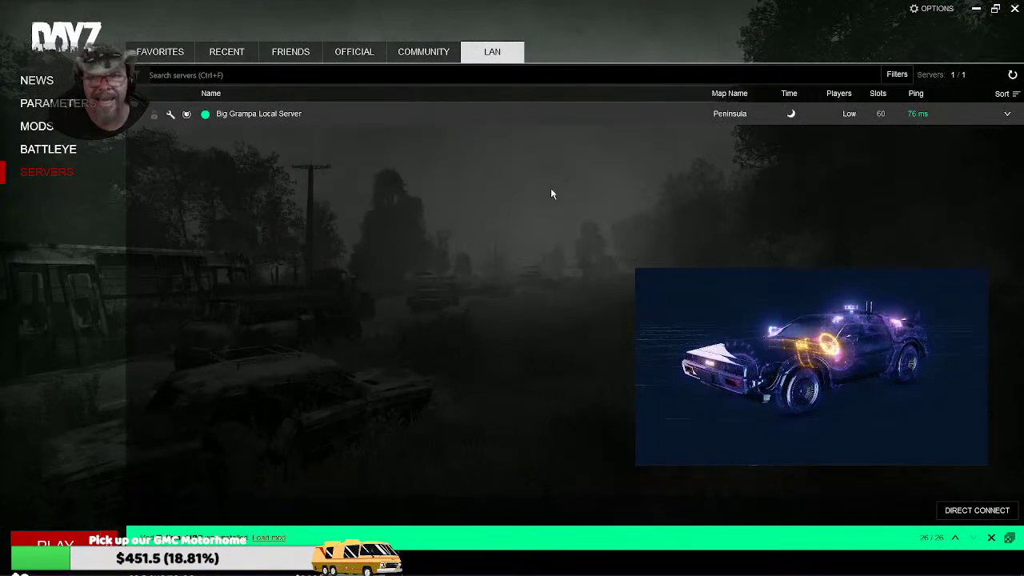
pyautogui.click(39, 125)
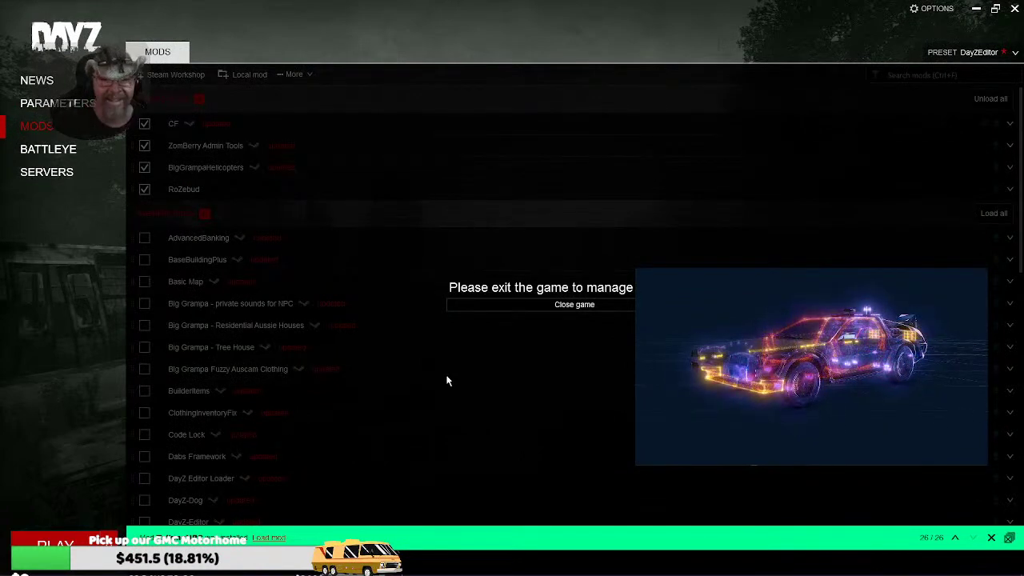
pyautogui.click(545, 304)
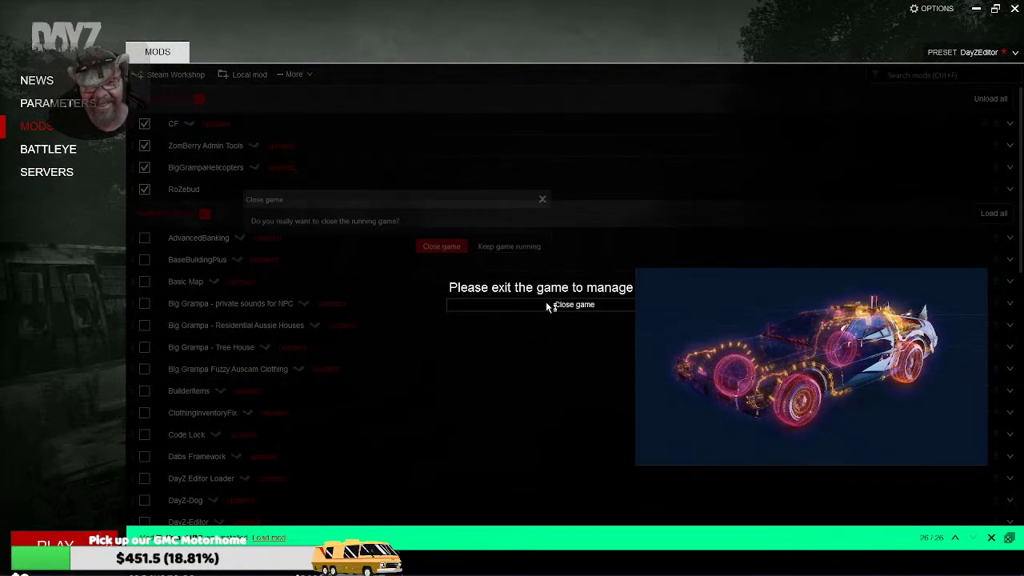
pyautogui.click(447, 247)
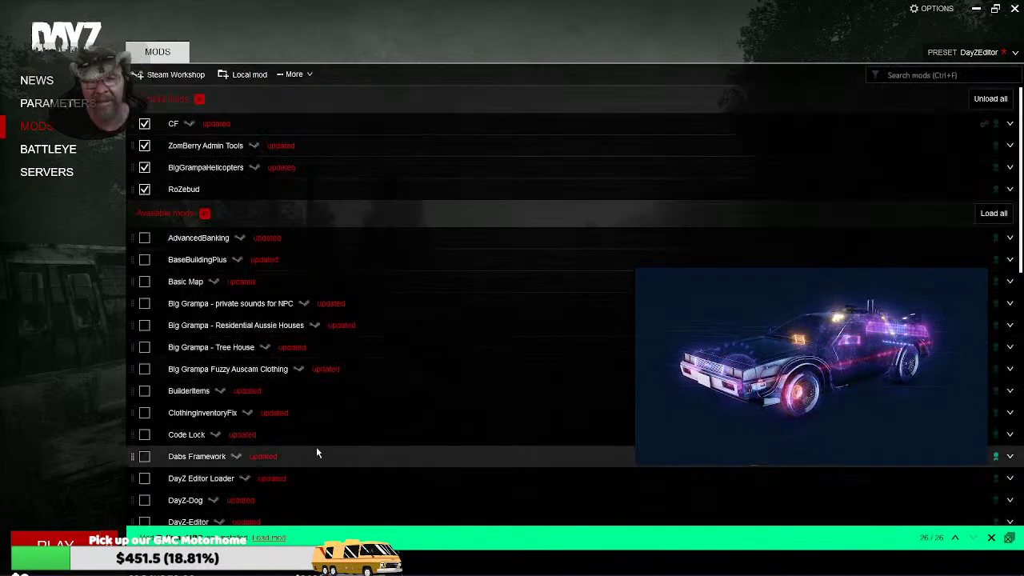
pyautogui.click(243, 74)
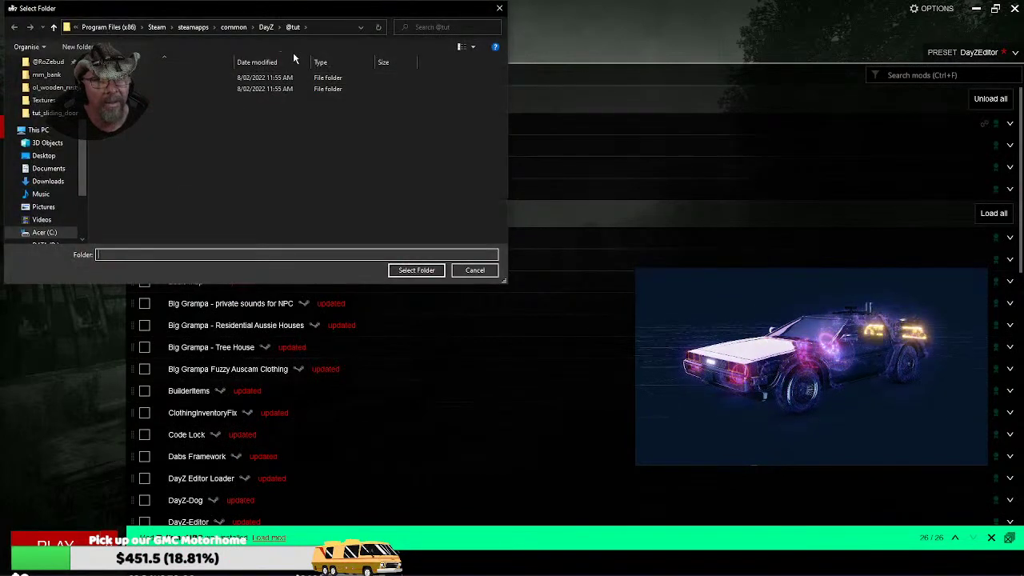
pyautogui.click(475, 271)
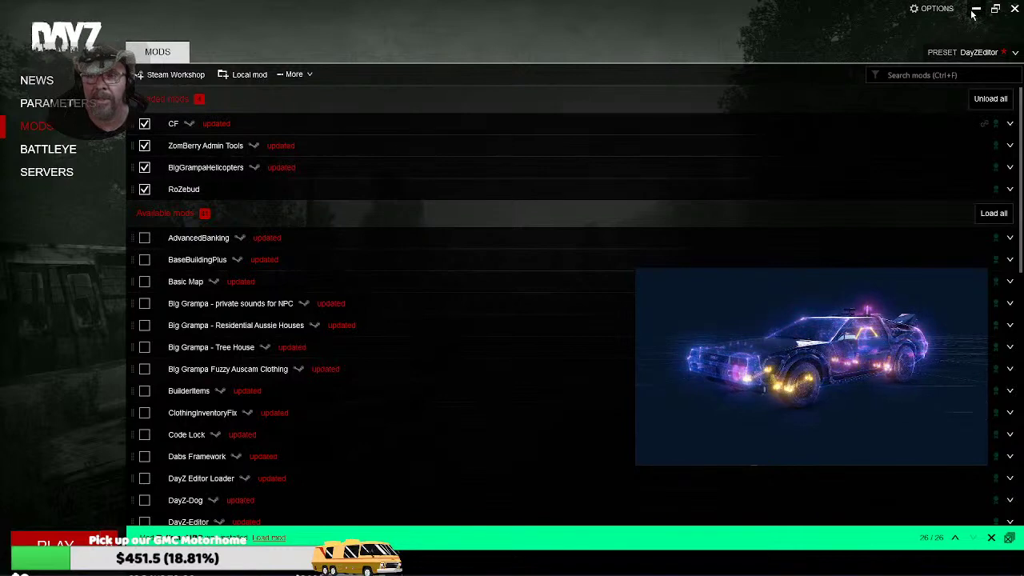
pyautogui.click(244, 74)
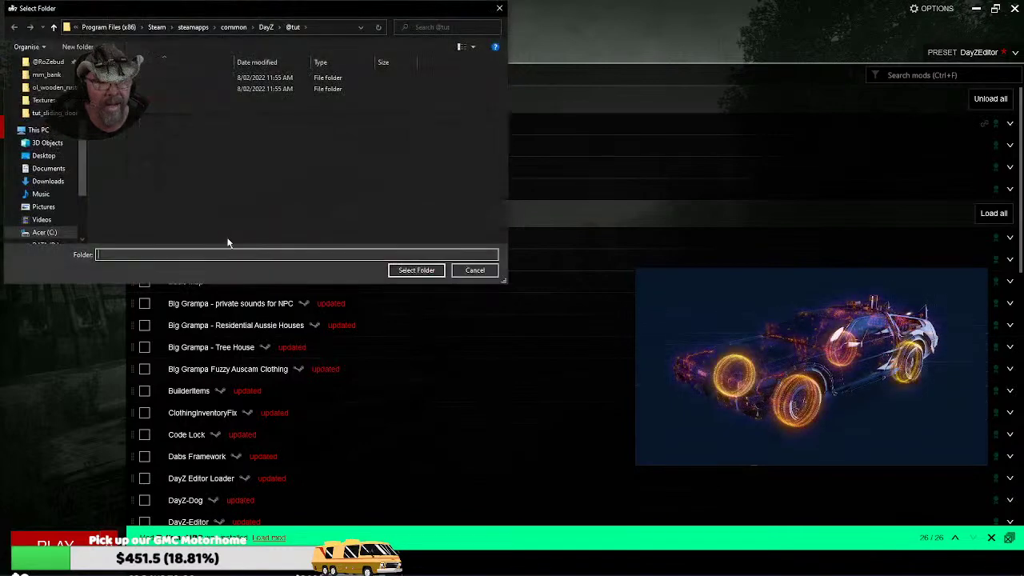
pyautogui.click(413, 271)
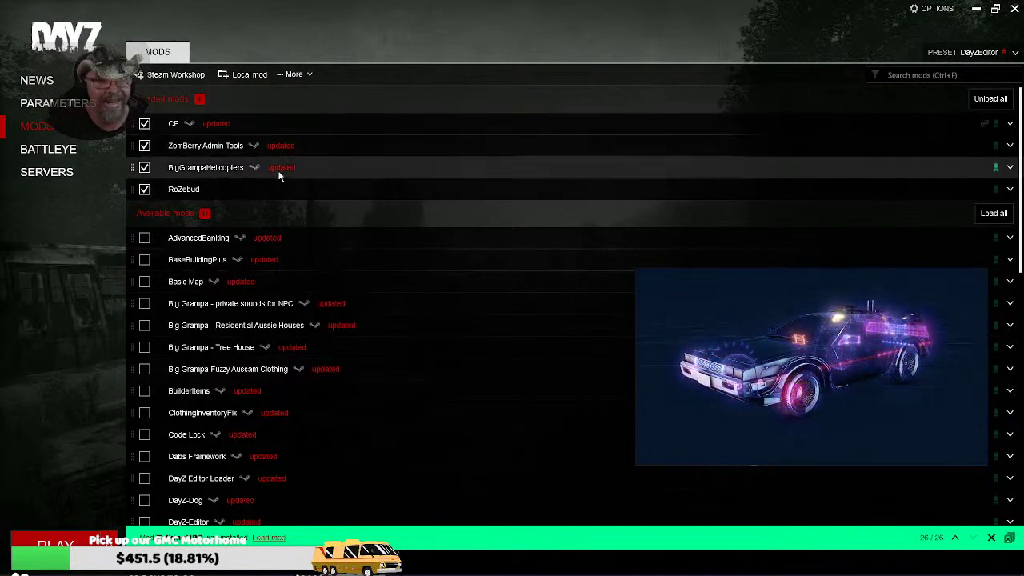
pyautogui.click(240, 75)
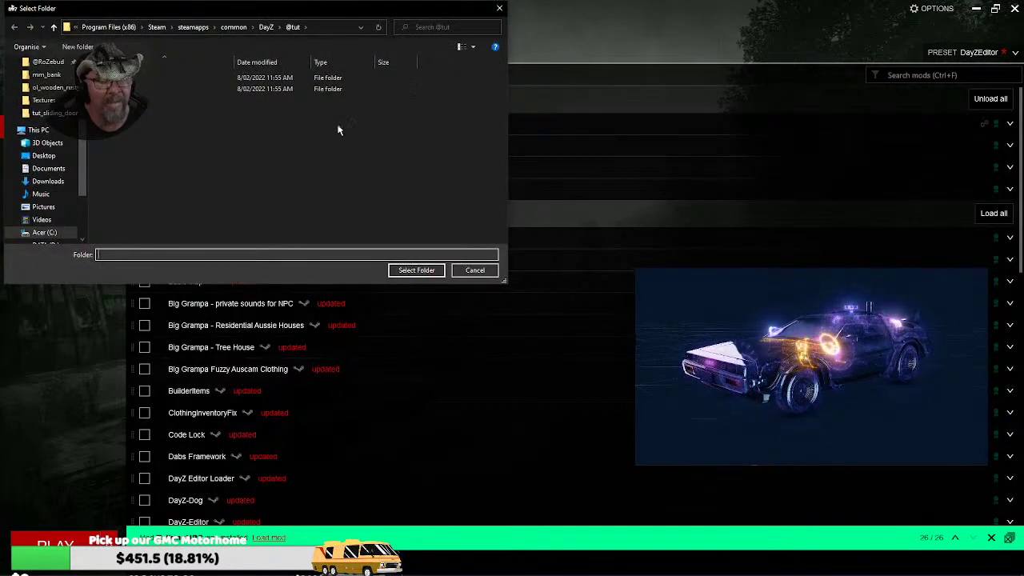
pyautogui.click(416, 269)
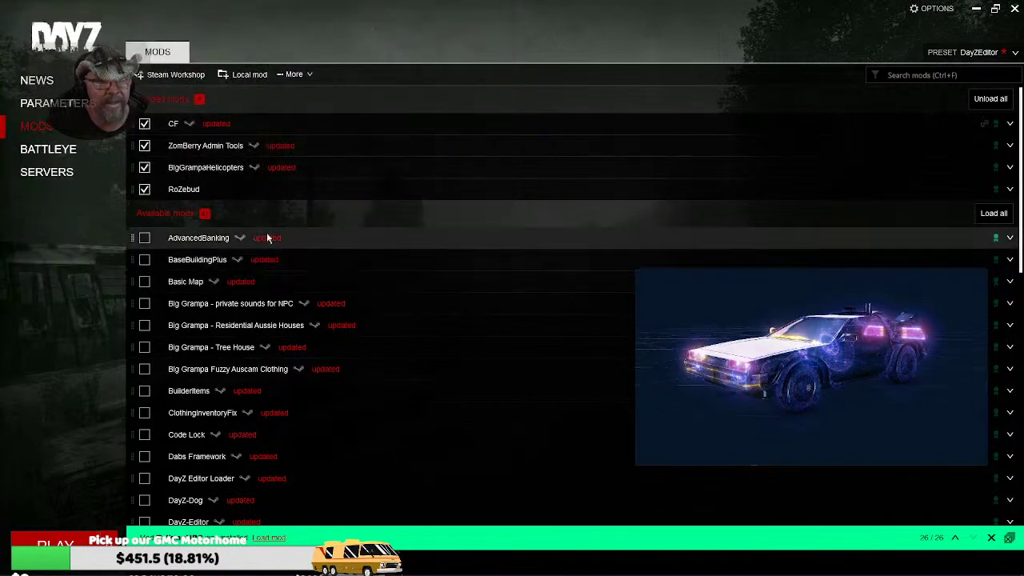
# - Dismiss all the mod installation notifications in the launcher
pyautogui.click(992, 538)
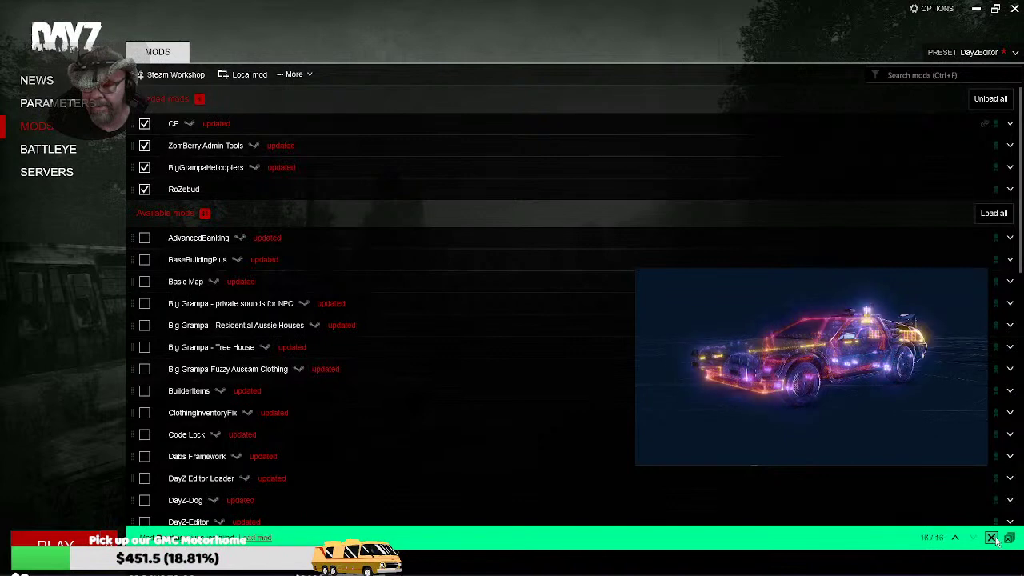
pyautogui.click(991, 537)
pyautogui.click(991, 537)
pyautogui.click(991, 538)
pyautogui.click(991, 538)
pyautogui.click(991, 537)
pyautogui.click(991, 538)
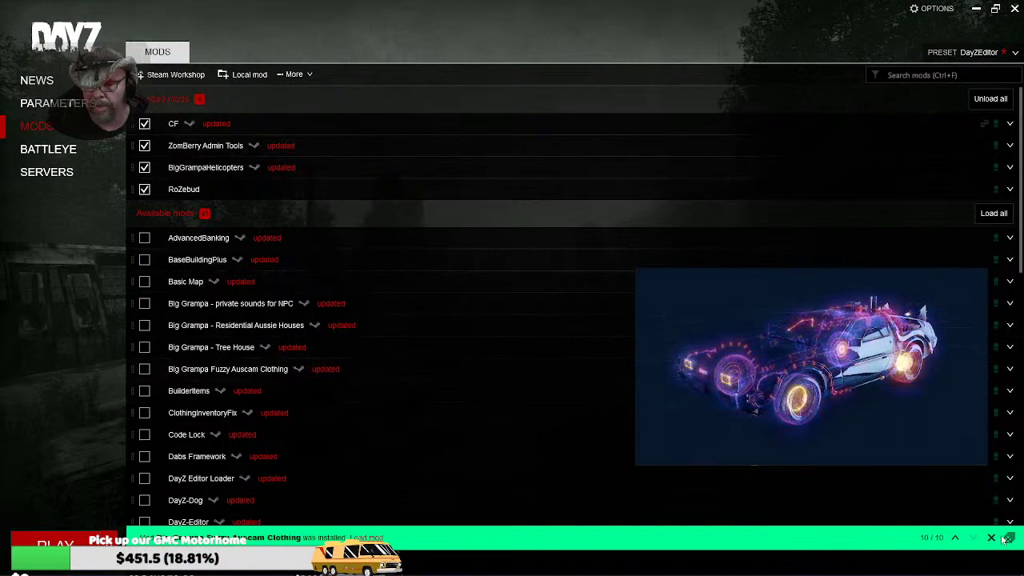
pyautogui.click(1009, 541)
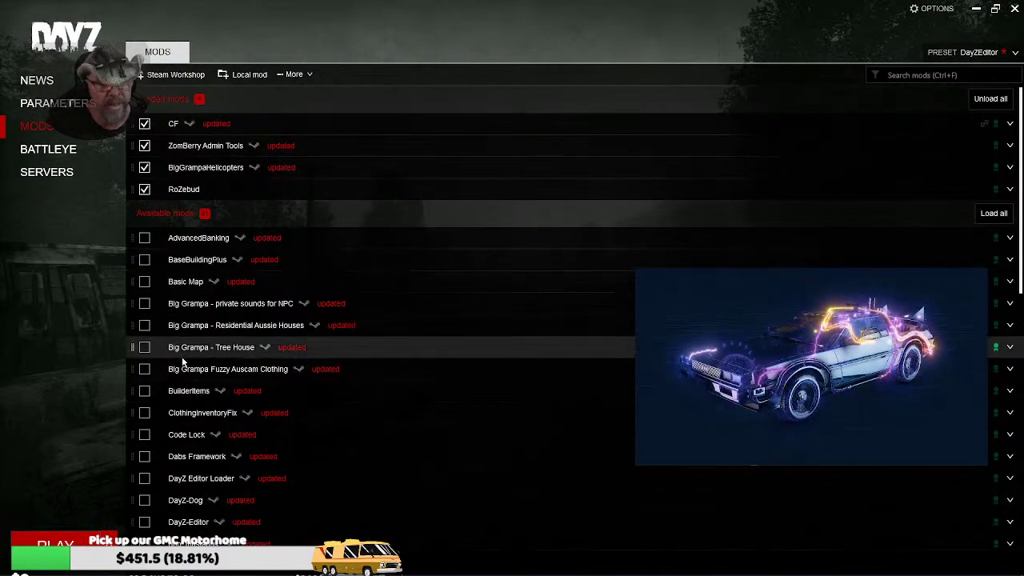
# - Find the tut mod among the available mods and load it
pyautogui.scroll(-8, 196, 346)
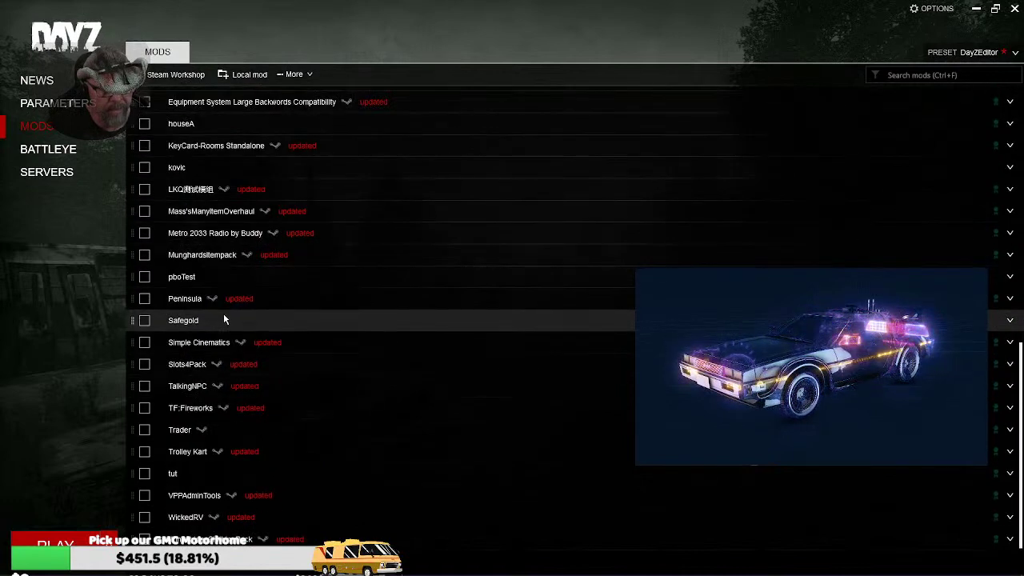
pyautogui.scroll(1, 207, 477)
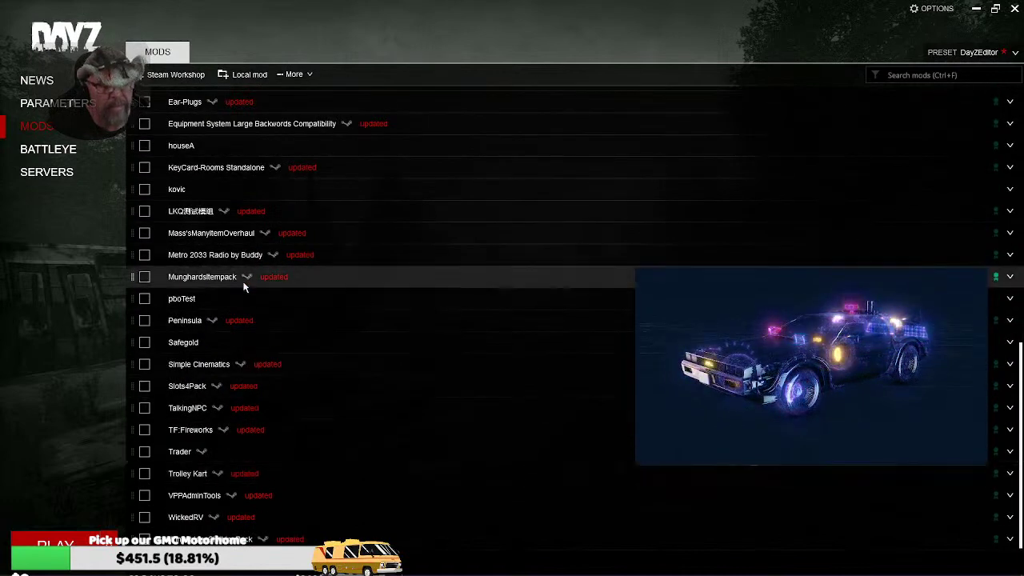
pyautogui.scroll(5, 257, 264)
pyautogui.scroll(7, 257, 264)
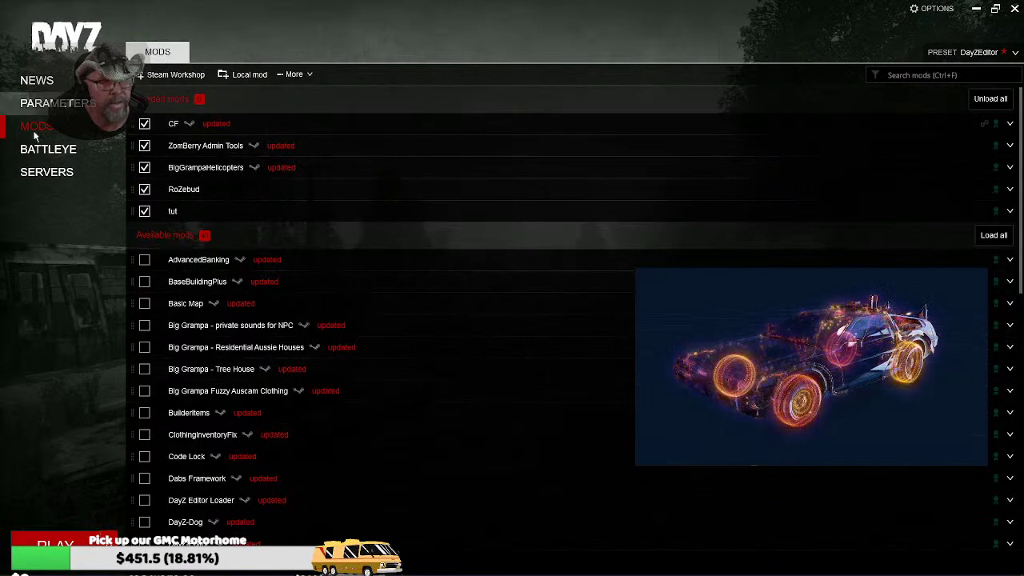
# - Check which mods the Big Grampa Local Server on the LAN requires, then close its join dialog without joining
pyautogui.click(56, 174)
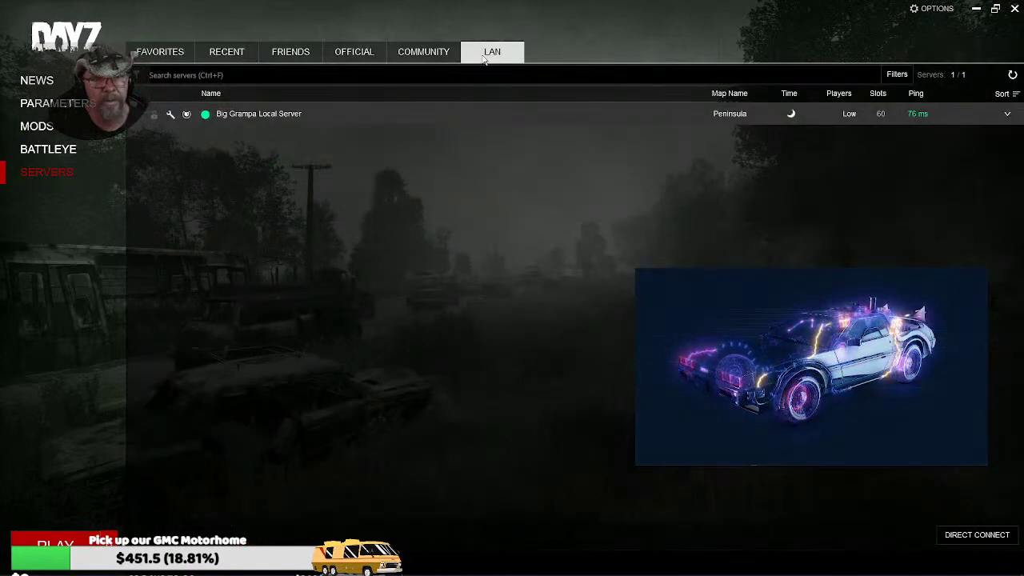
pyautogui.click(315, 116)
pyautogui.click(950, 116)
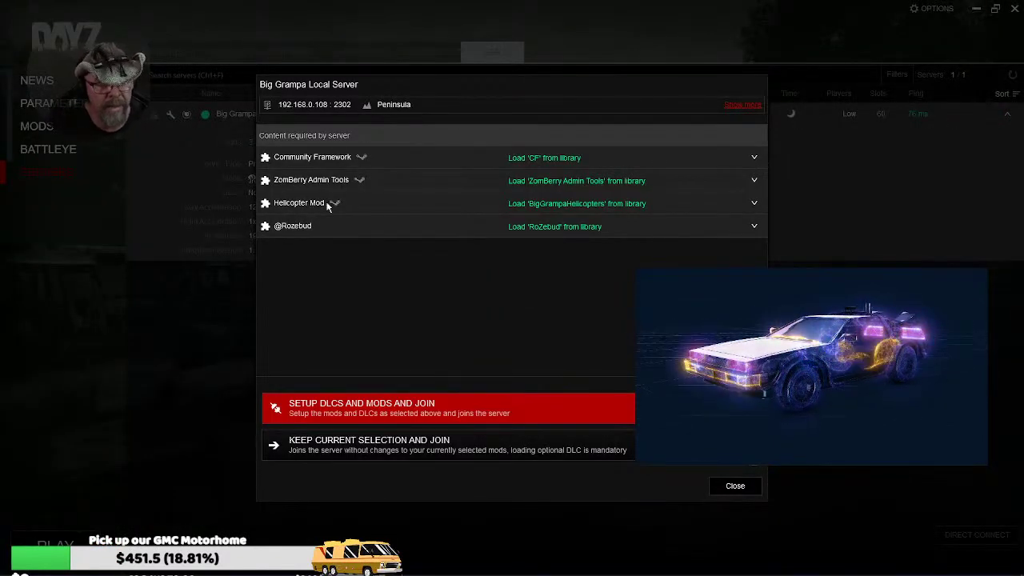
pyautogui.click(734, 485)
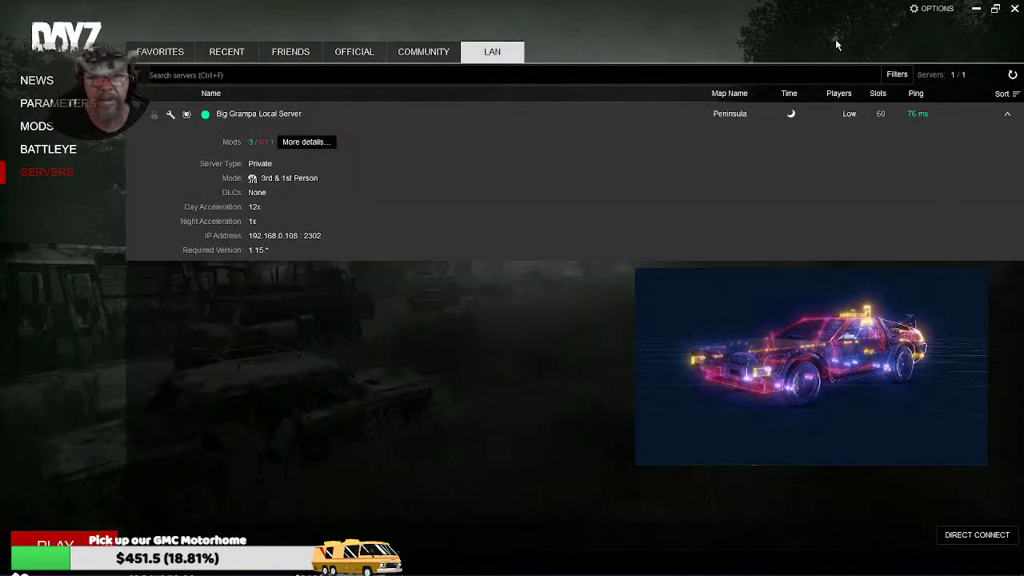
# - Minimize the launcher and Notepad++ and show the desktop icons
pyautogui.click(977, 8)
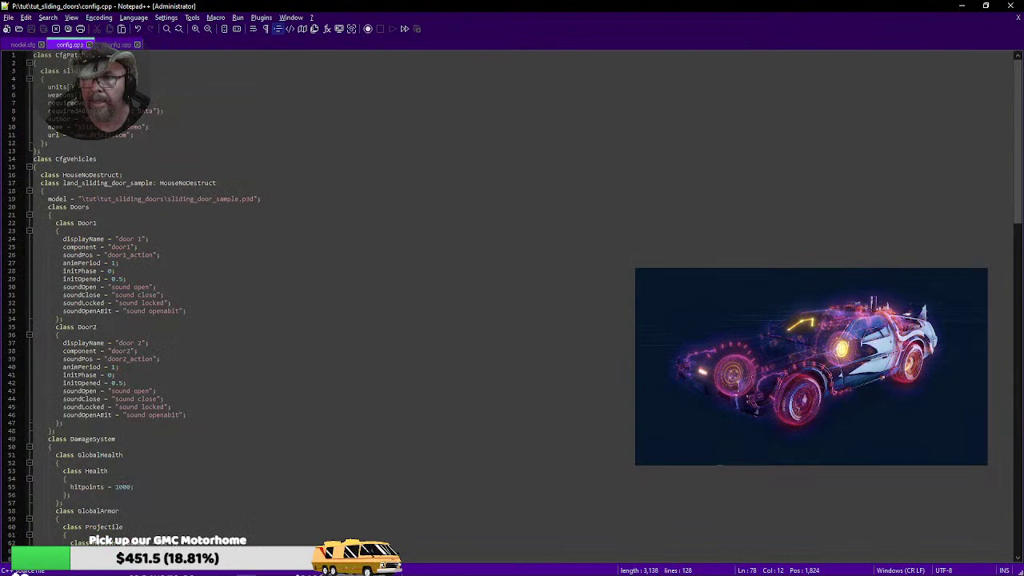
pyautogui.click(961, 5)
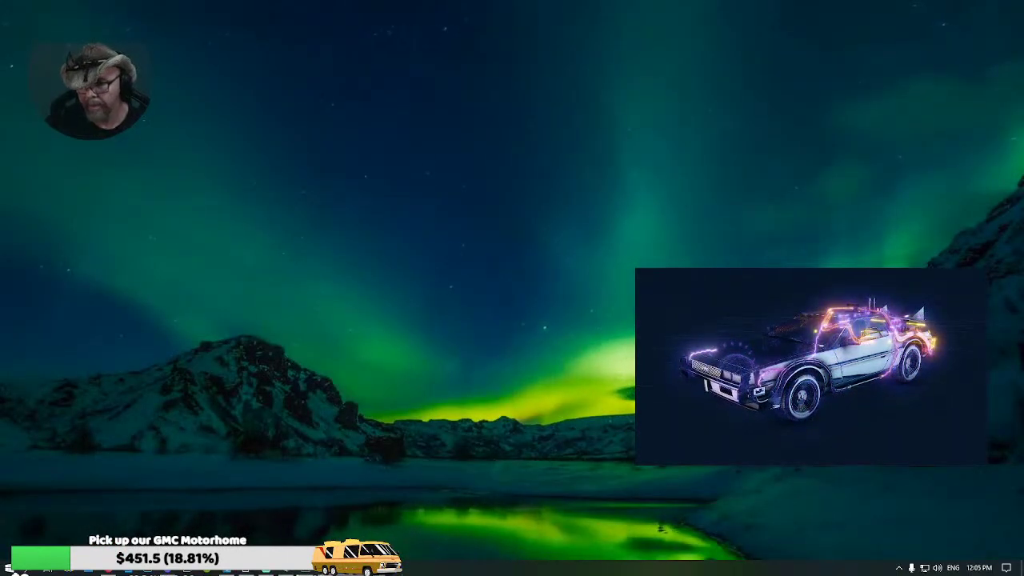
pyautogui.doubleClick(867, 543)
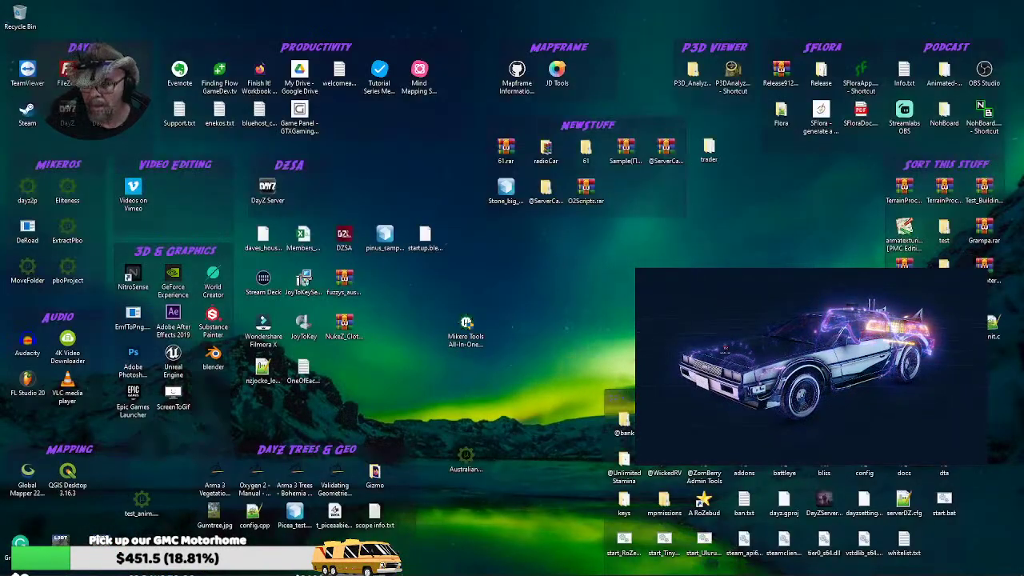
# - Inspect the options of the A RoZebud server shortcut and close the DayZ server console window
pyautogui.rightClick(703, 503)
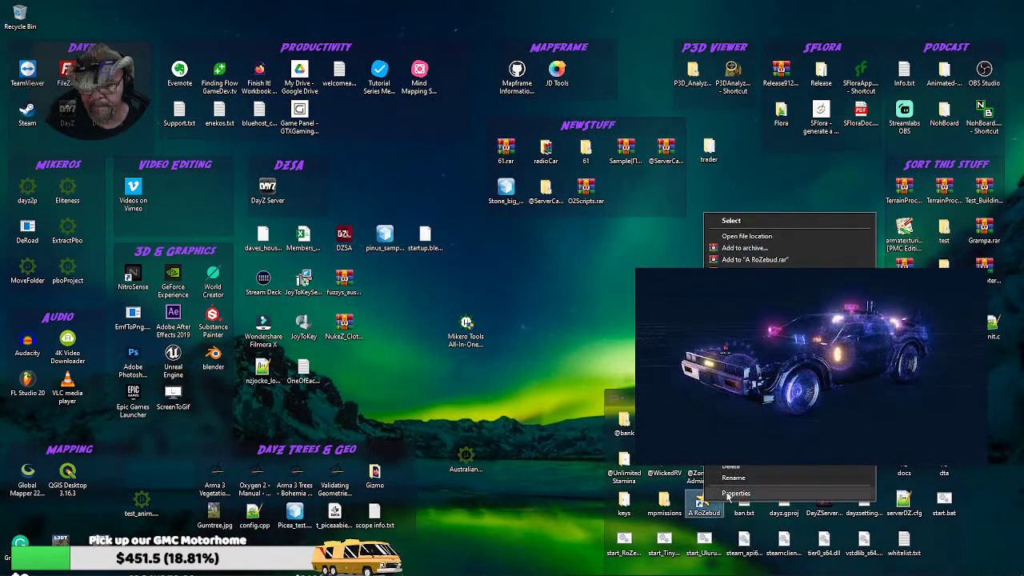
pyautogui.click(537, 389)
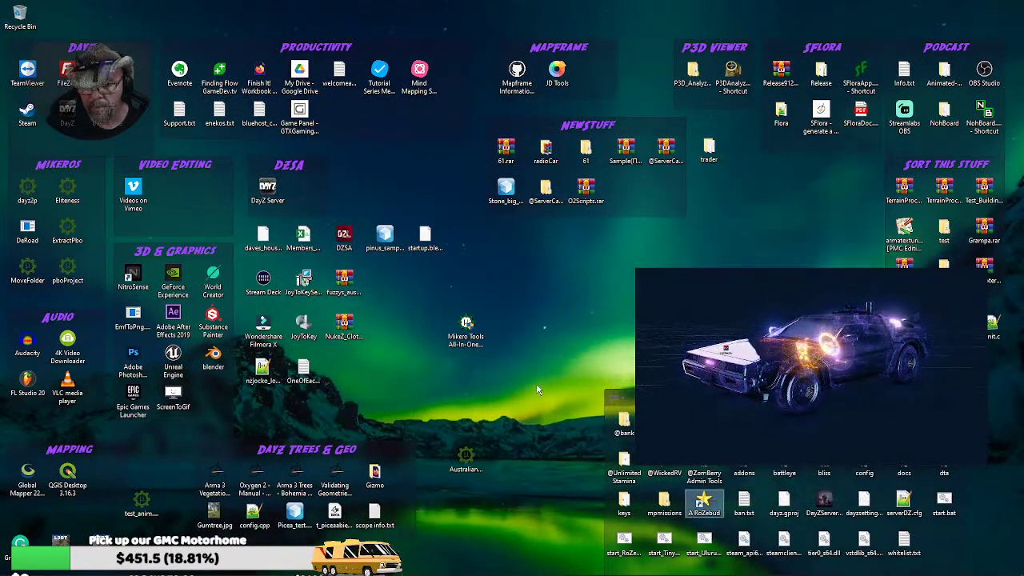
pyautogui.rightClick(694, 502)
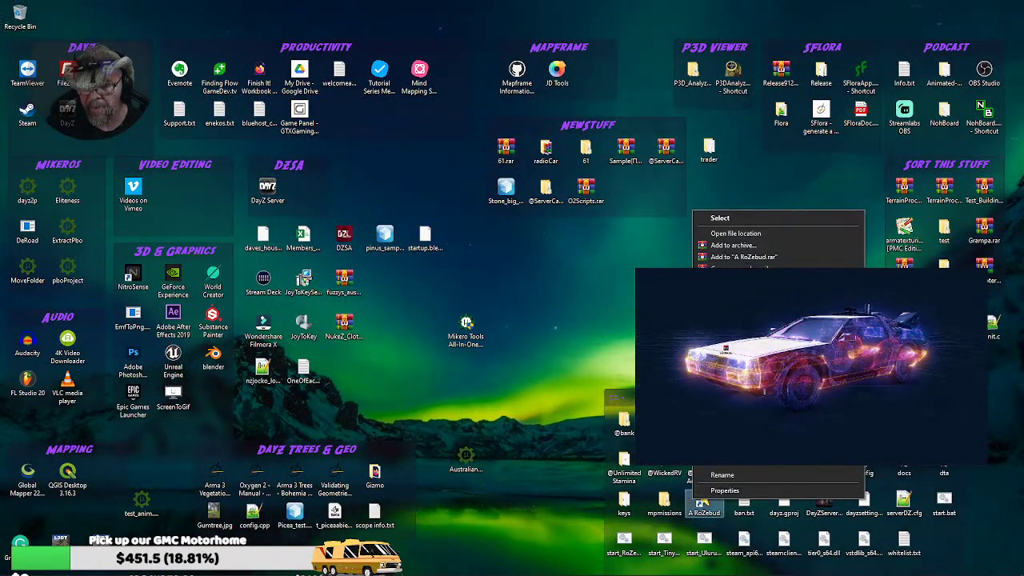
pyautogui.click(720, 217)
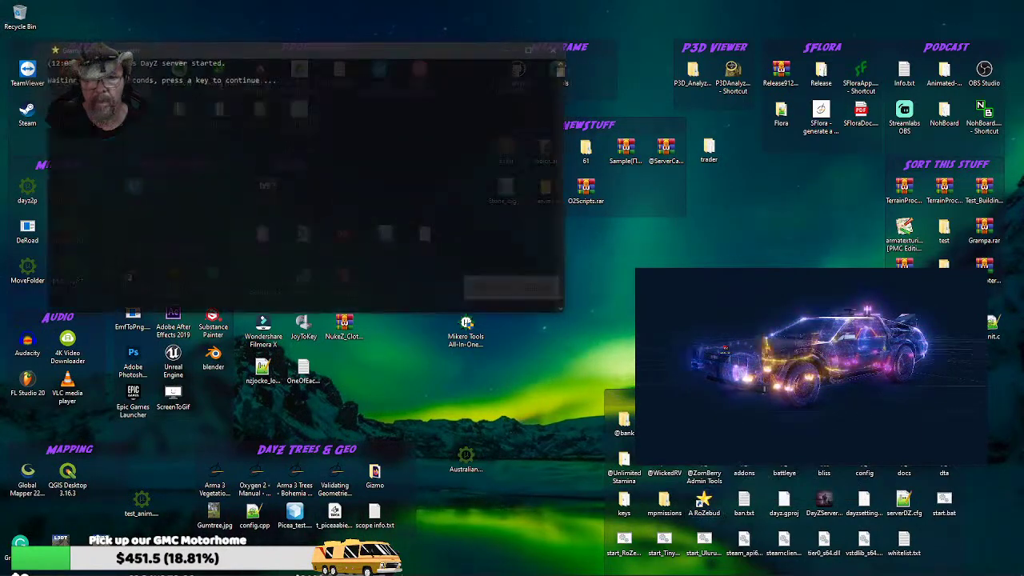
pyautogui.click(558, 50)
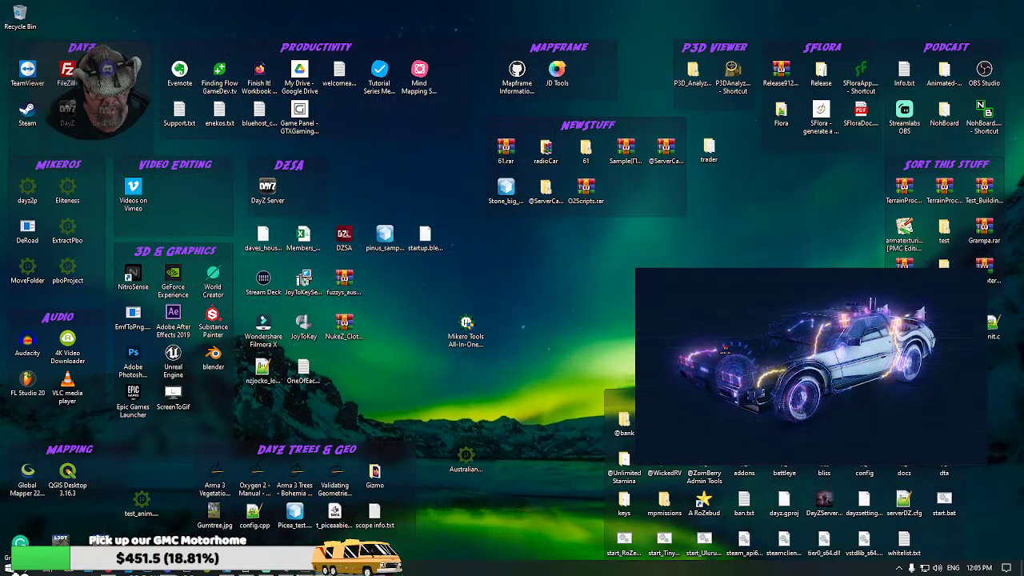
# - Open the server start script start_RoZebud.bat for editing in Notepad++
pyautogui.moveTo(325, 569)
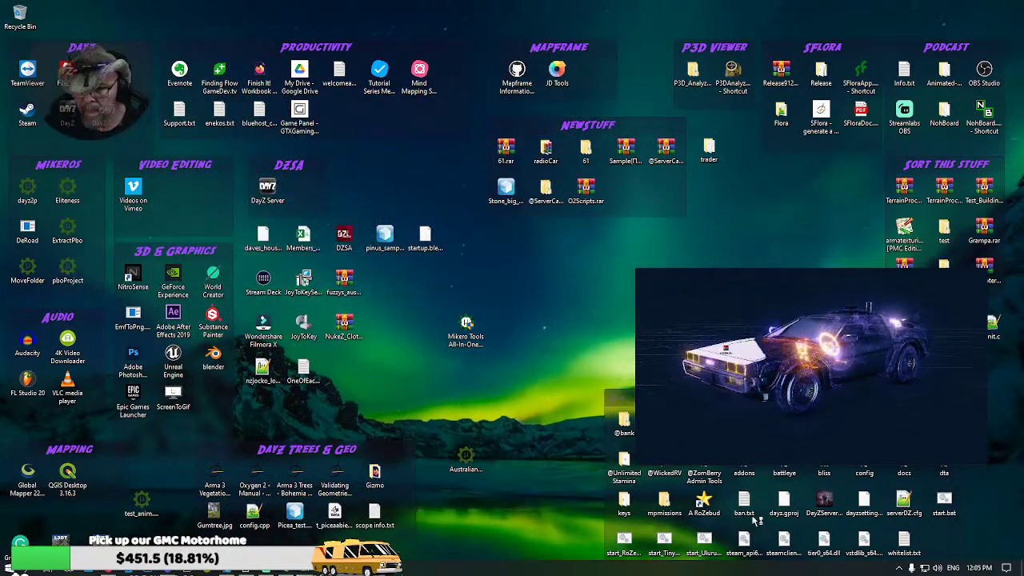
pyautogui.rightClick(618, 547)
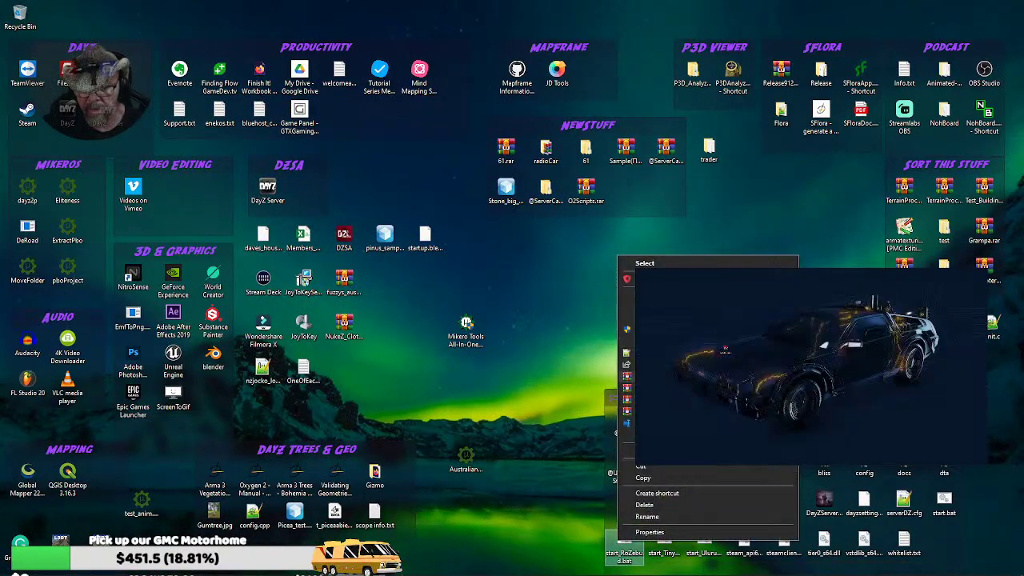
pyautogui.click(426, 367)
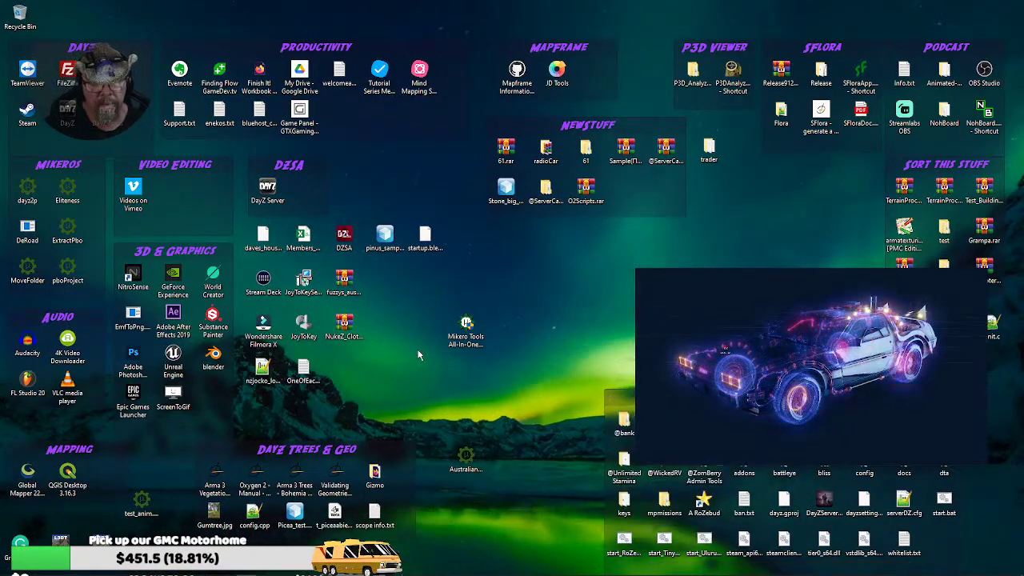
pyautogui.moveTo(408, 573)
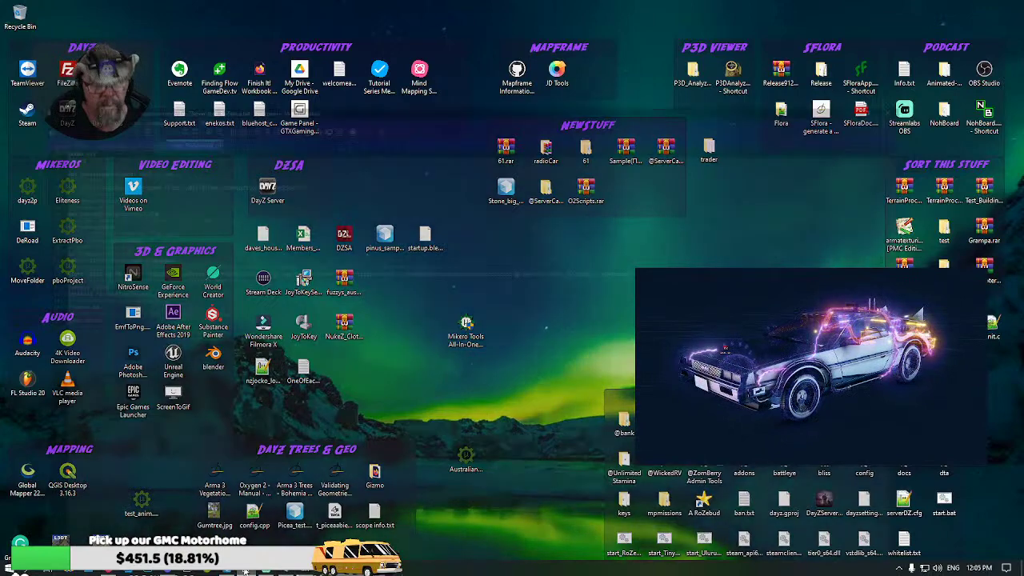
pyautogui.click(258, 570)
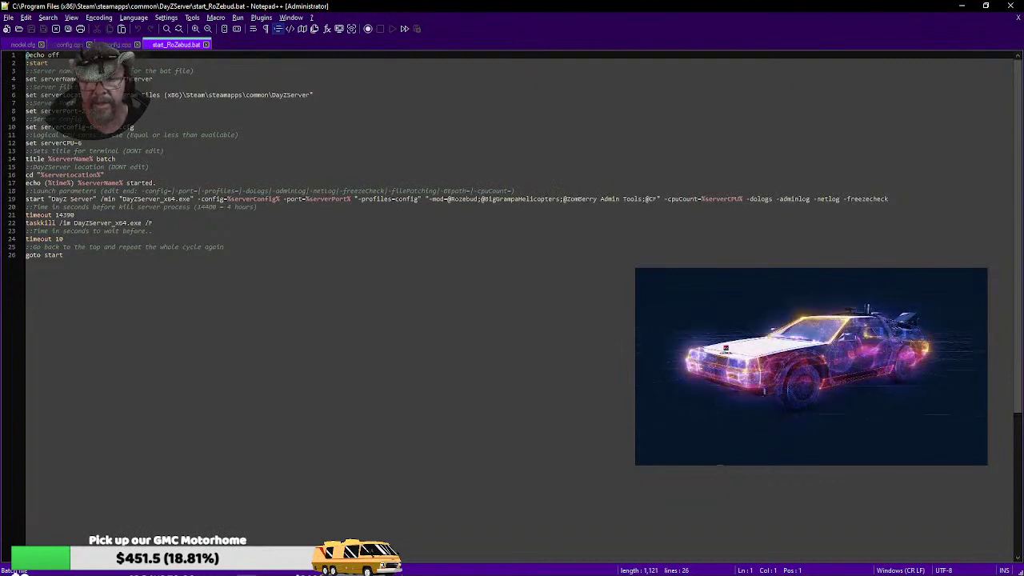
pyautogui.click(645, 199)
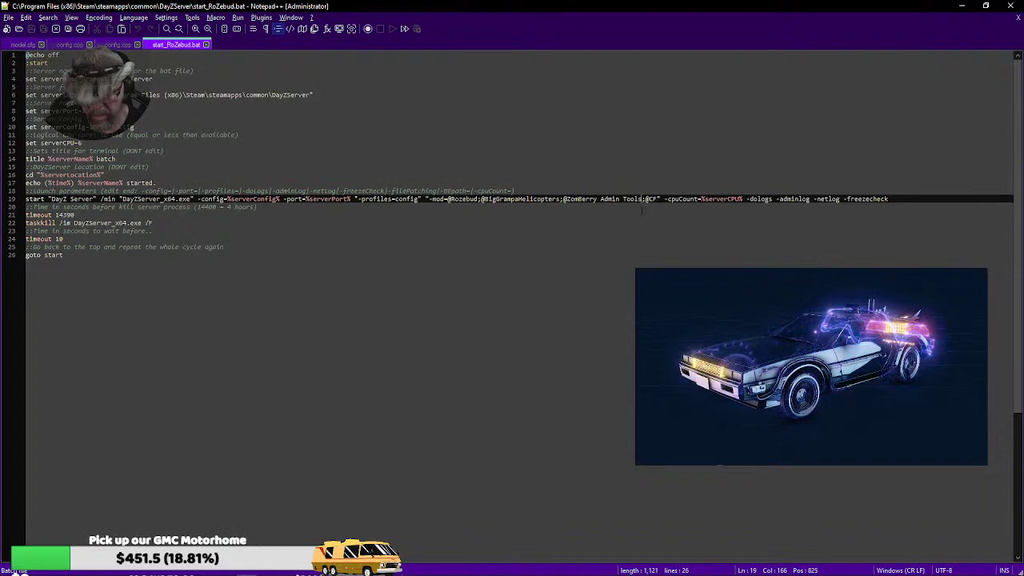
pyautogui.write(';')
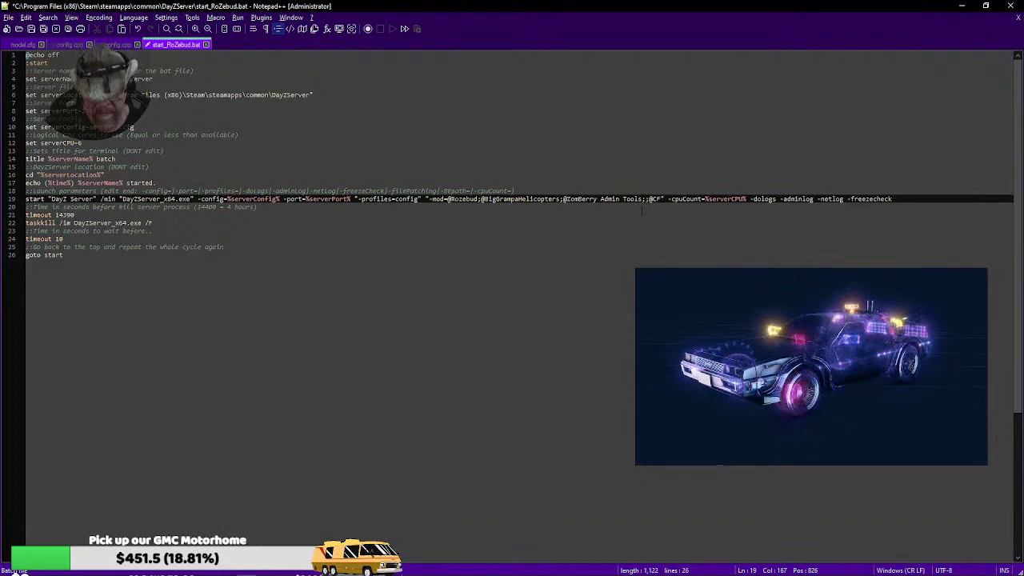
pyautogui.write('@t')
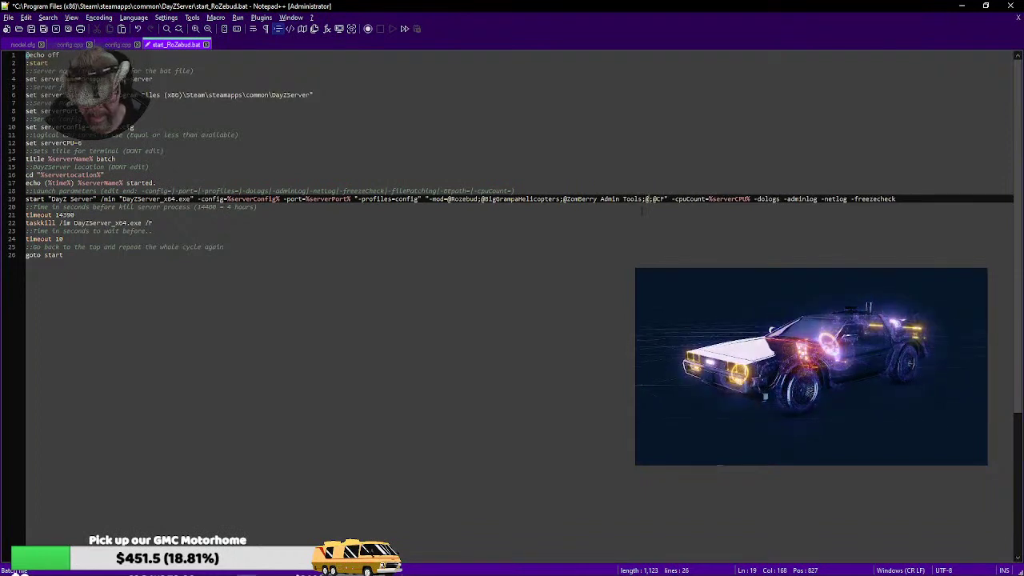
pyautogui.write('ut')
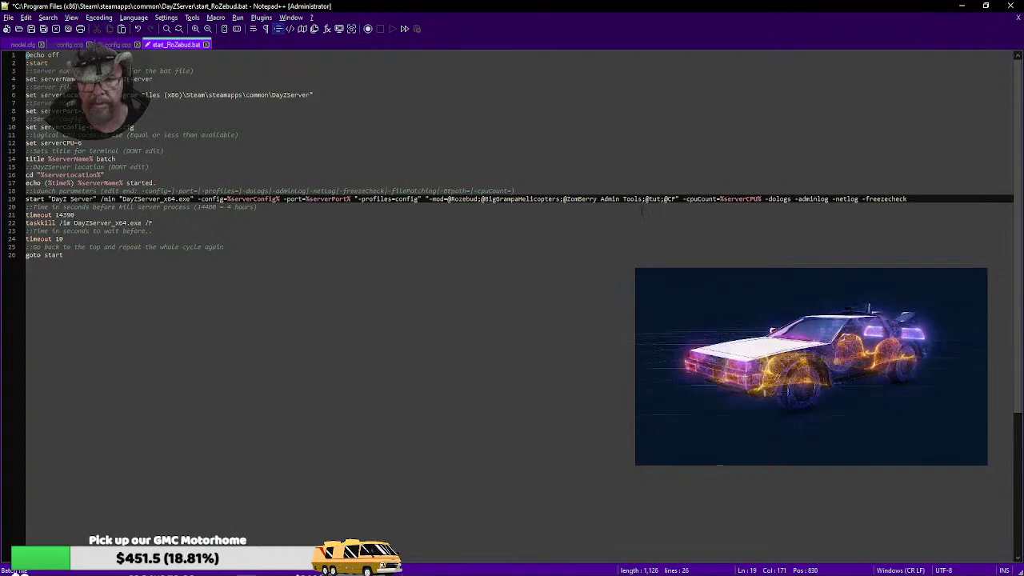
pyautogui.click(31, 29)
pyautogui.click(961, 6)
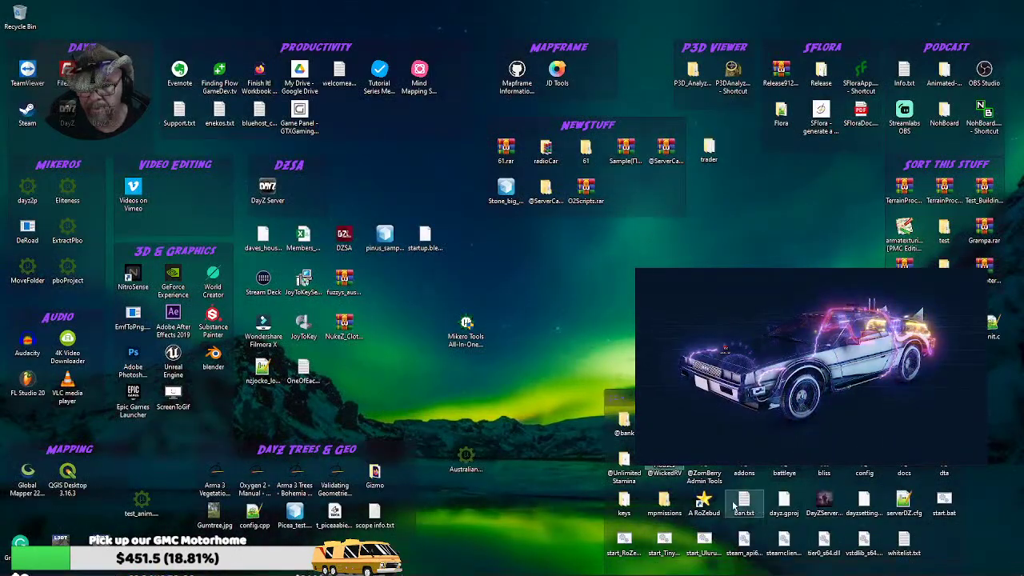
# - Start the local server from the A RoZebud shortcut, minimize its console and switch to the DayZ Launcher
pyautogui.doubleClick(704, 503)
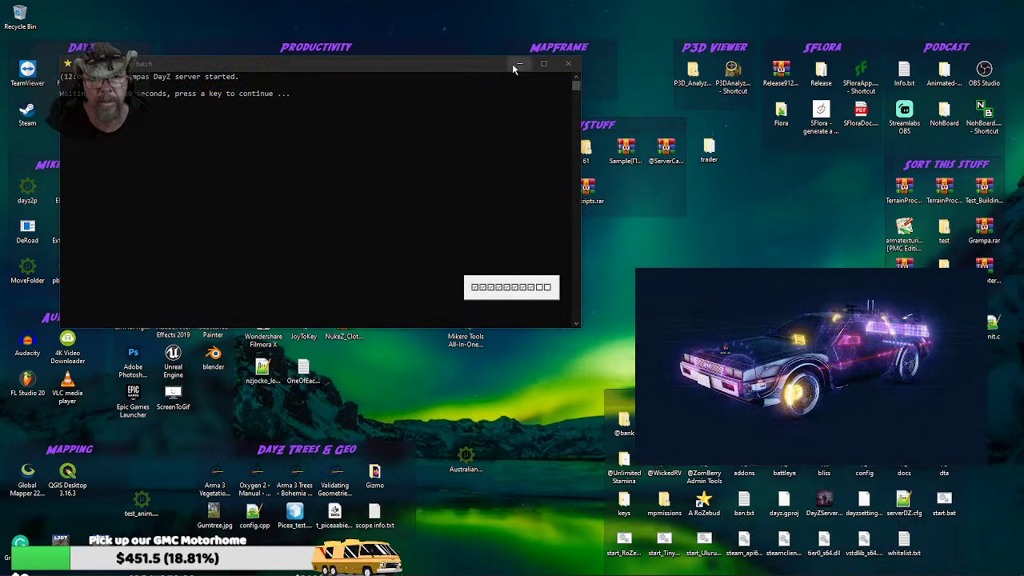
pyautogui.click(516, 65)
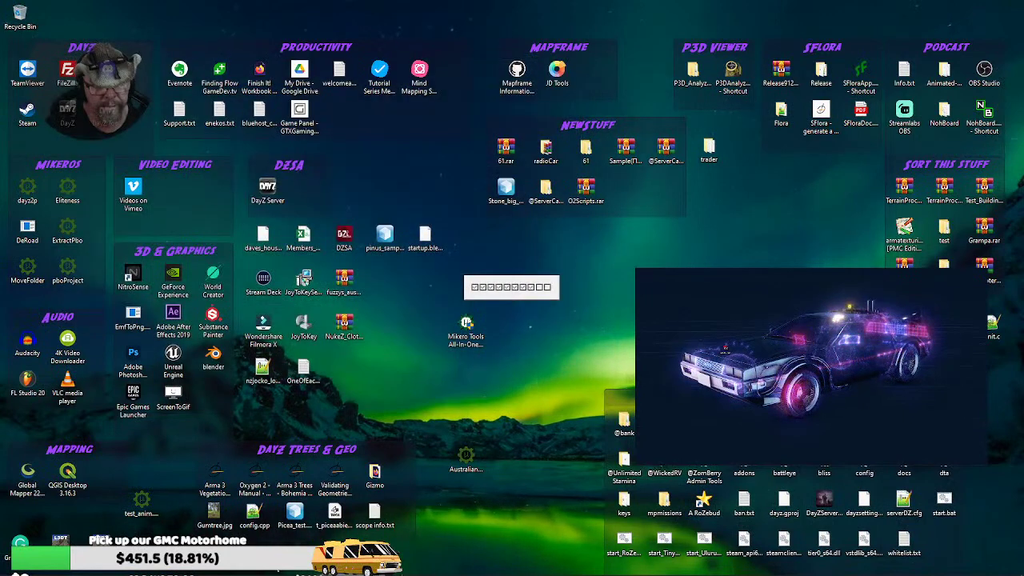
pyautogui.click(304, 570)
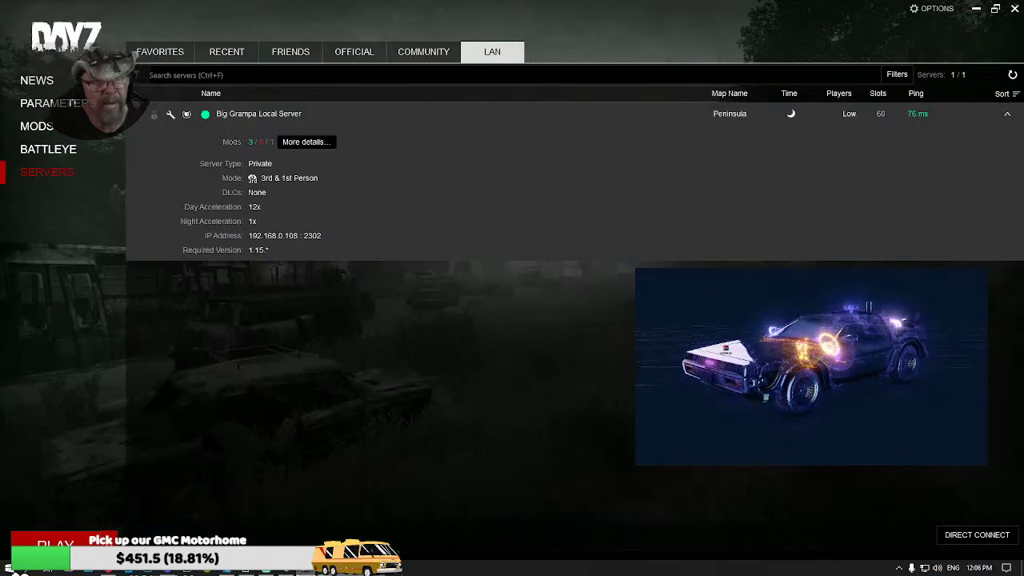
# - Refresh the LAN server list and check that the tut mod is among the loaded mods
pyautogui.click(354, 51)
pyautogui.click(280, 52)
pyautogui.click(486, 53)
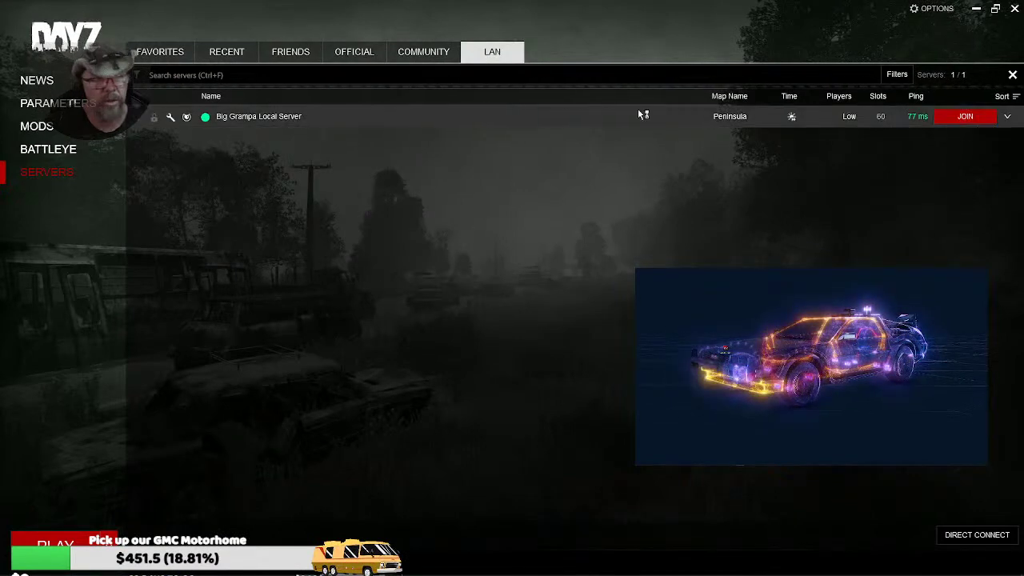
pyautogui.click(40, 126)
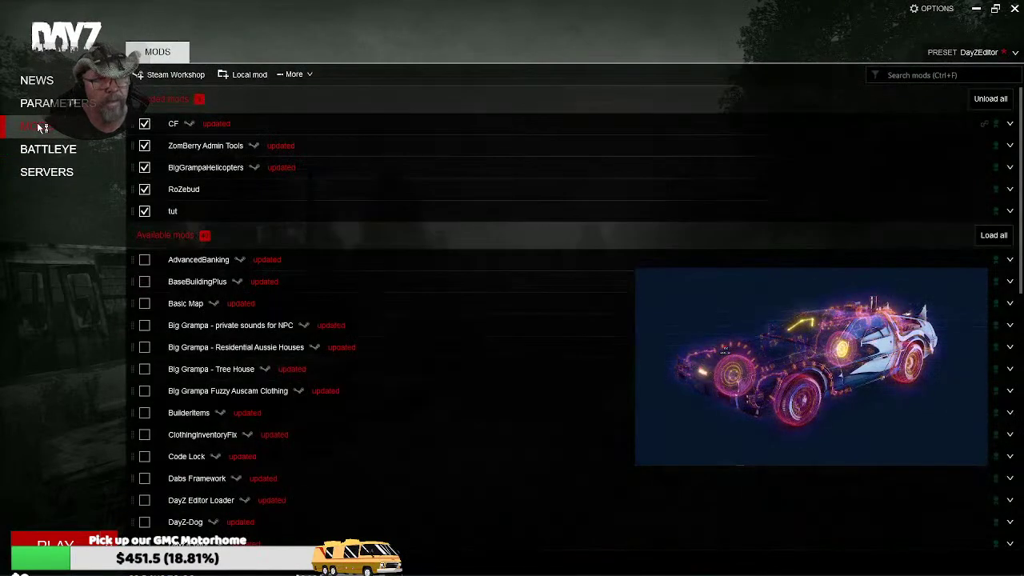
pyautogui.click(47, 172)
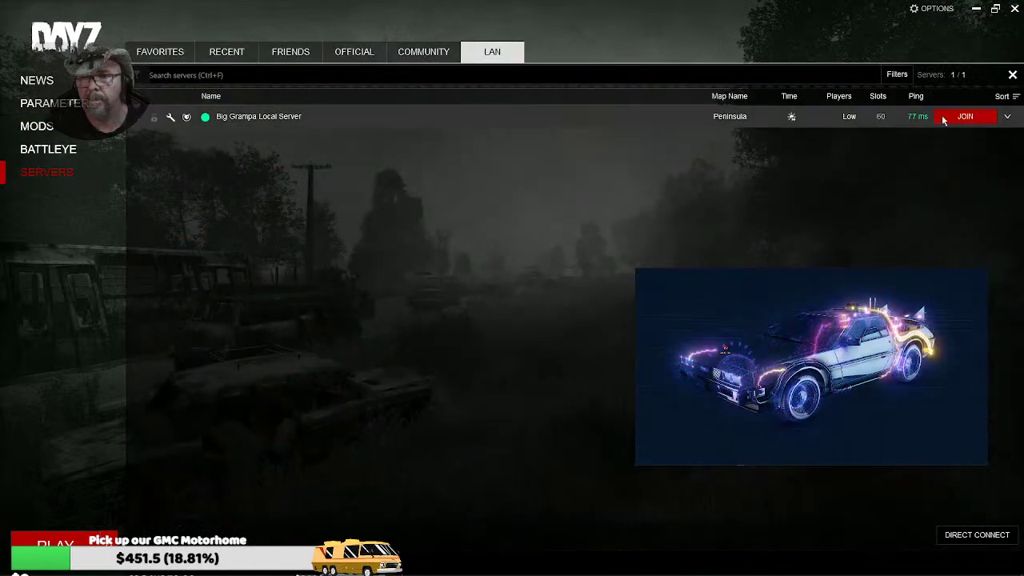
# - Review the mods required by Big Grampa Local Server and join it with the DLC and mod setup applied
pyautogui.click(1007, 117)
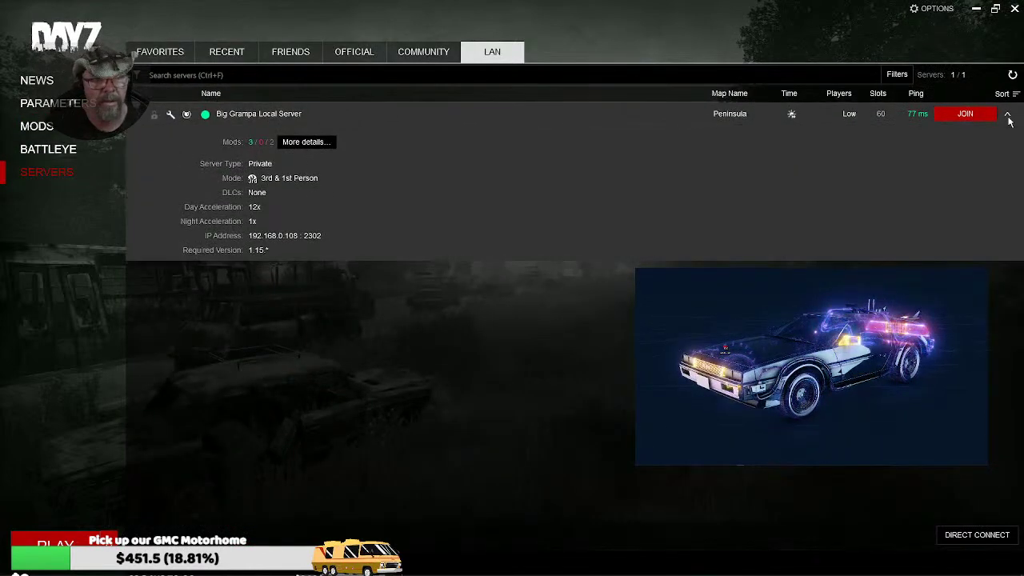
pyautogui.click(308, 142)
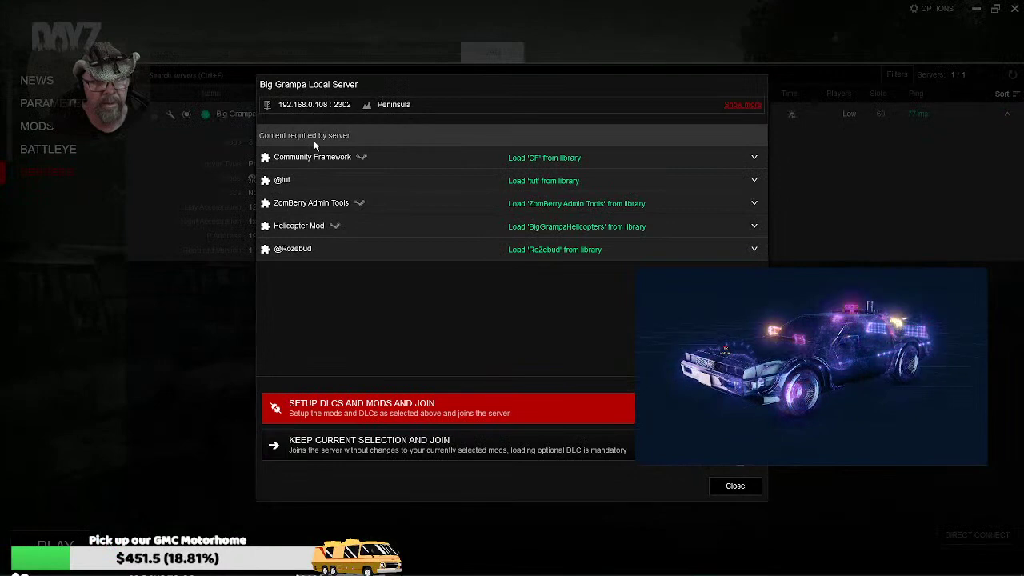
pyautogui.click(386, 399)
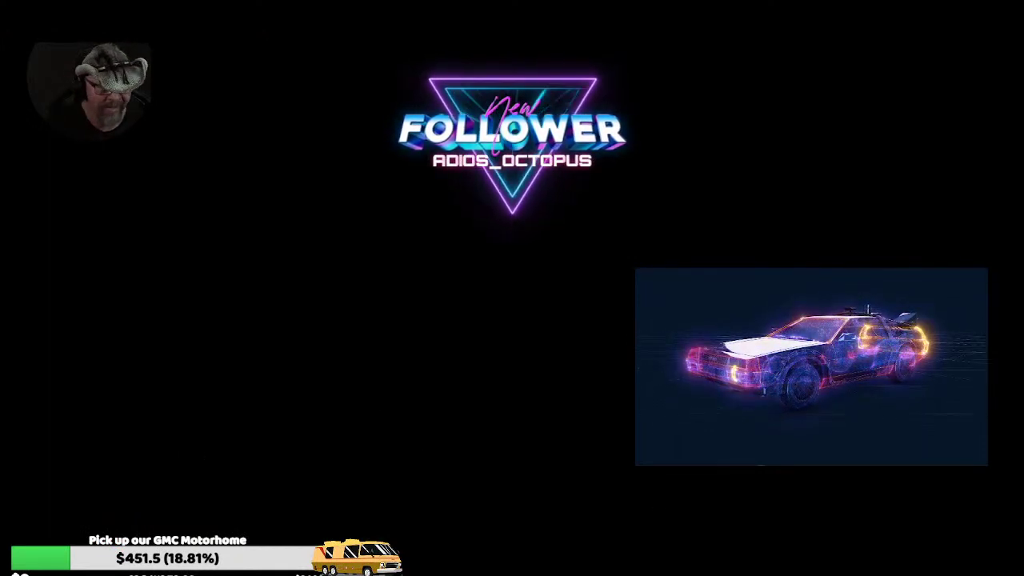
pyautogui.press('super')
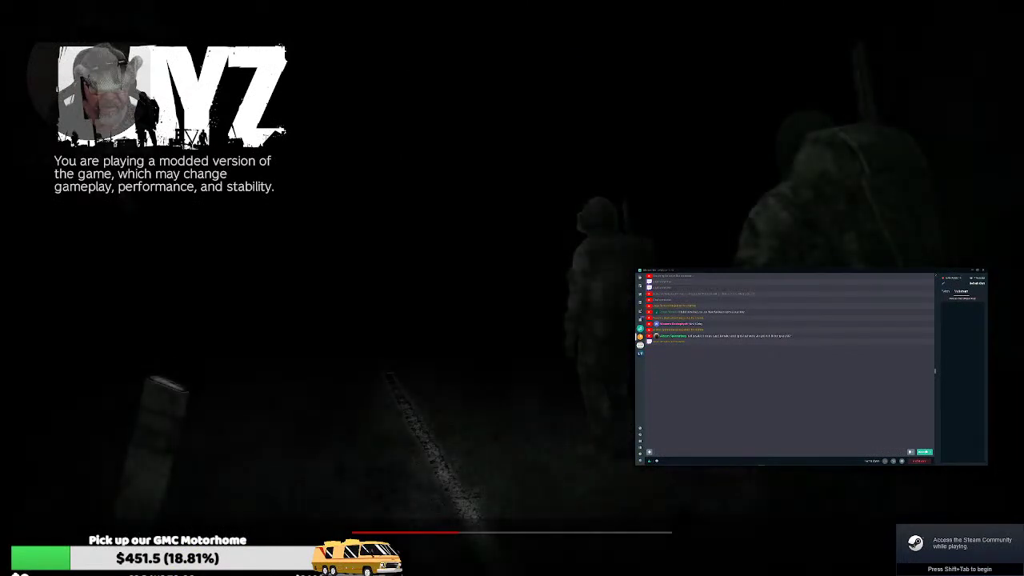
pyautogui.press('super')
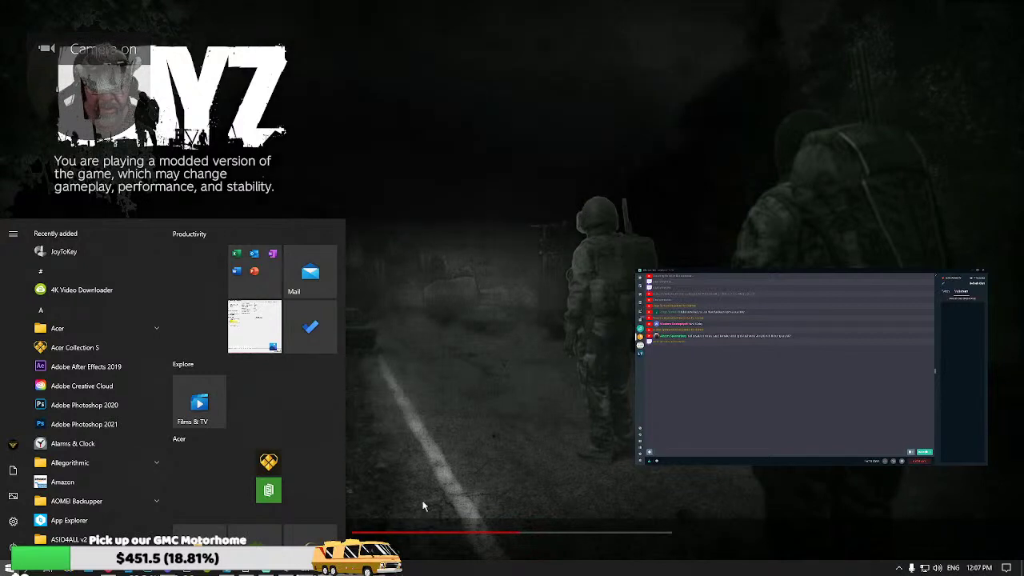
pyautogui.press('super')
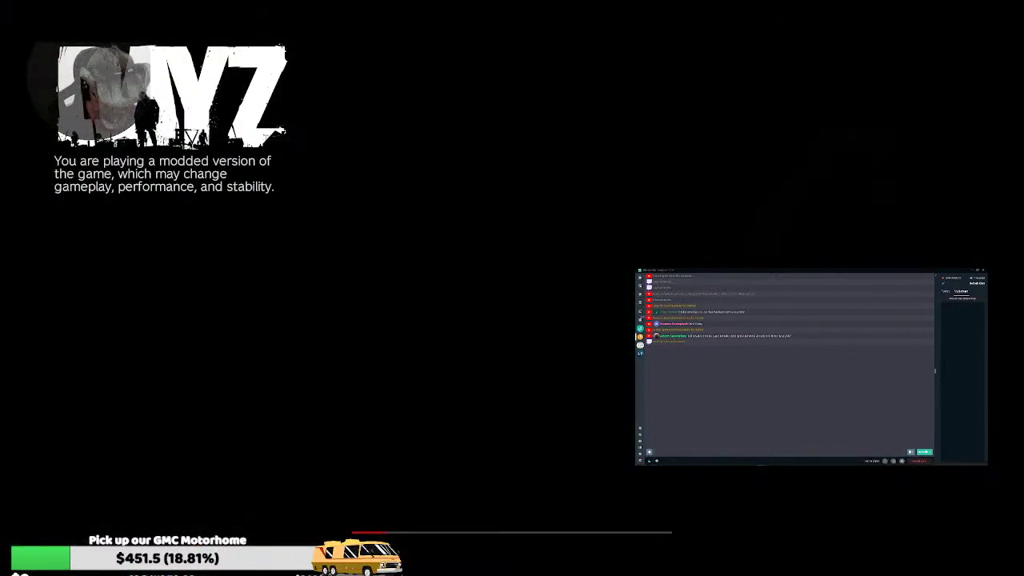
pyautogui.press('super')
pyautogui.press('super')
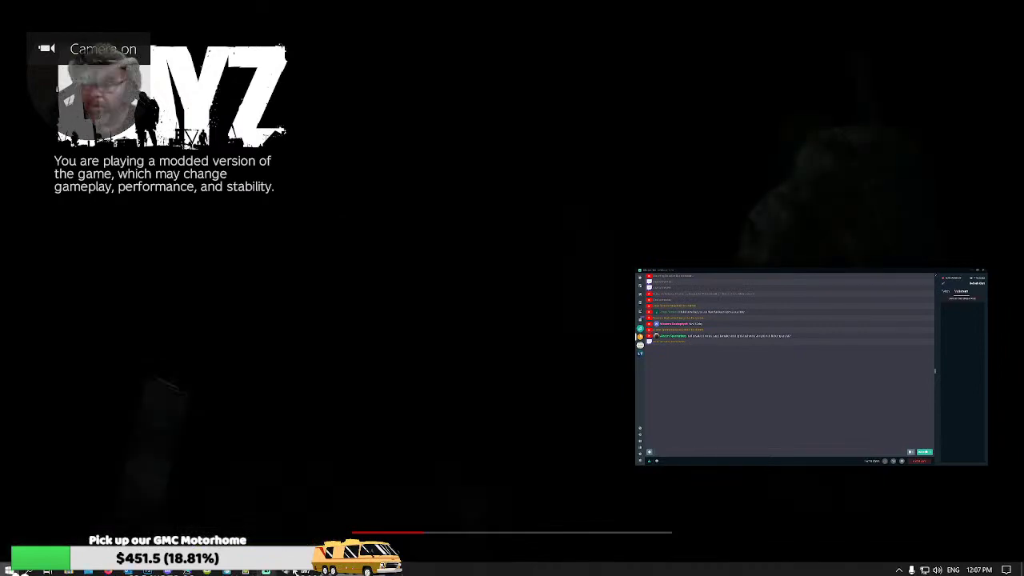
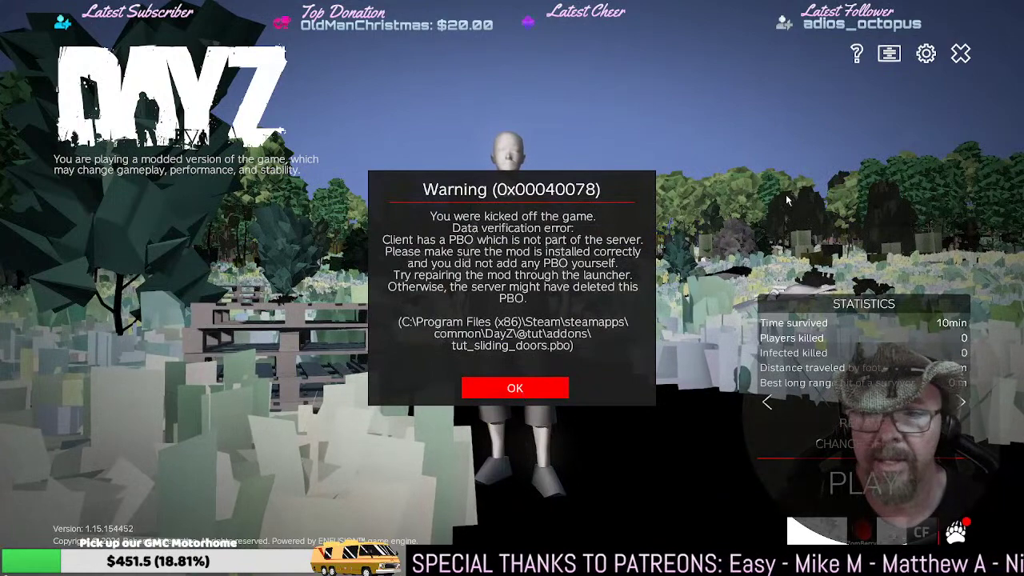
# - Dismiss the data verification warning and exit the game to the desktop
pyautogui.press('Escape')
pyautogui.press('Escape')
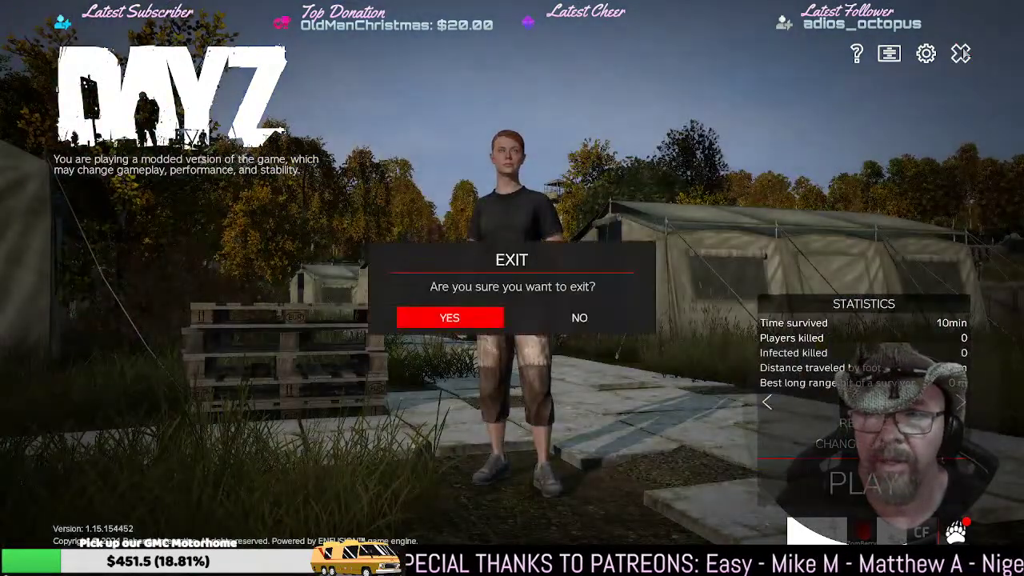
pyautogui.press('Escape')
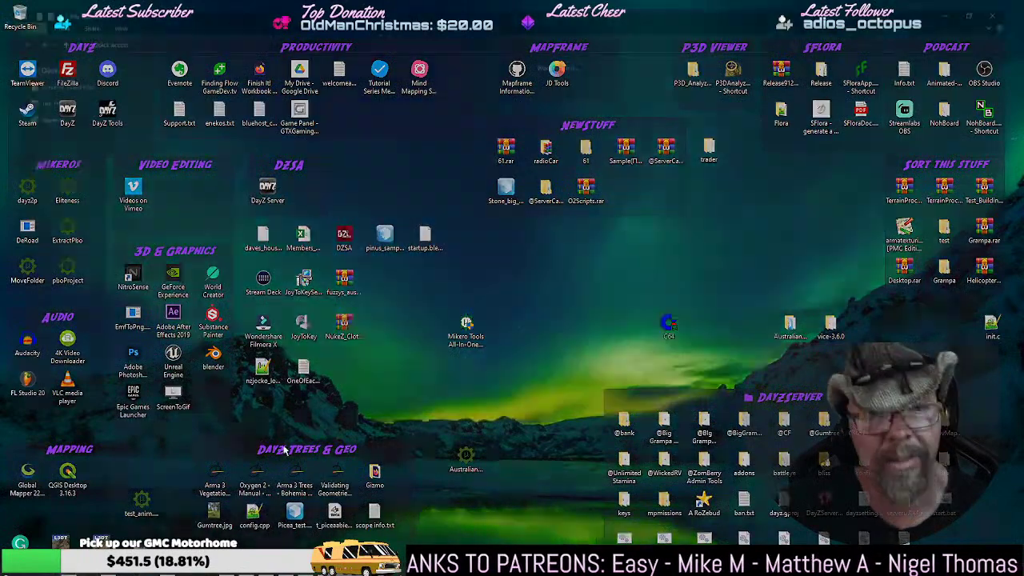
pyautogui.press('super+e')
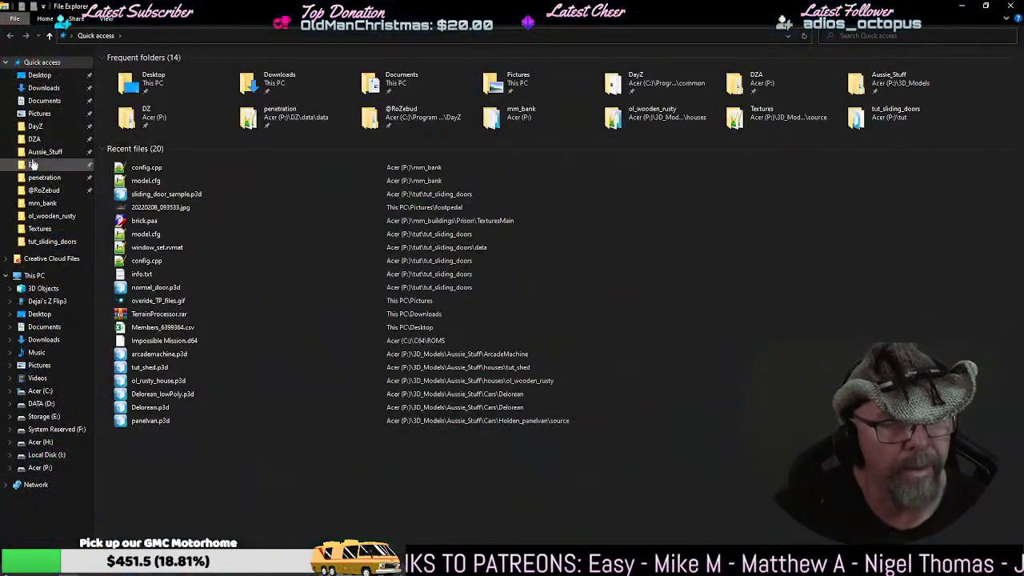
pyautogui.click(35, 125)
pyautogui.scroll(-5, 179, 304)
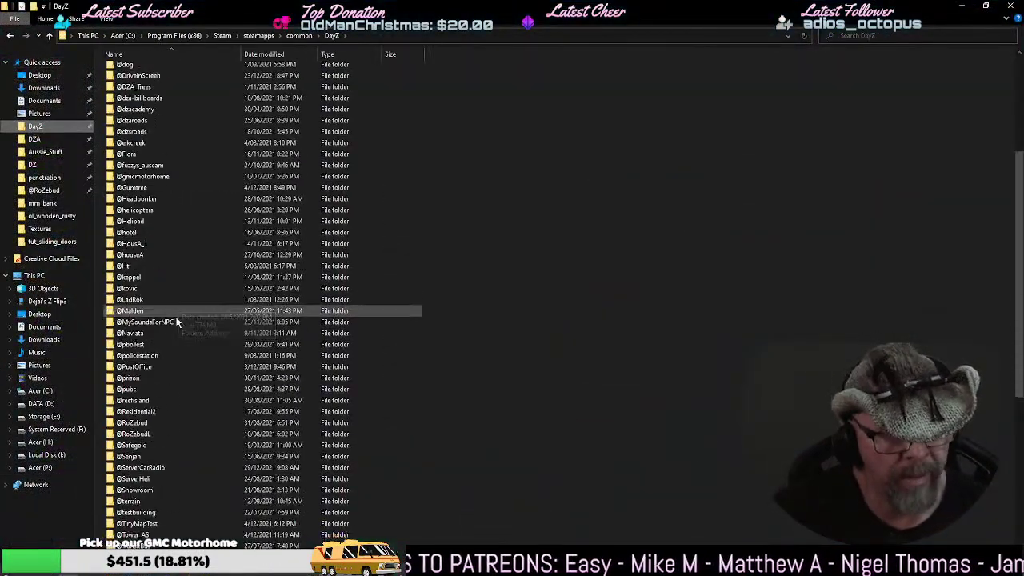
pyautogui.scroll(-7, 178, 322)
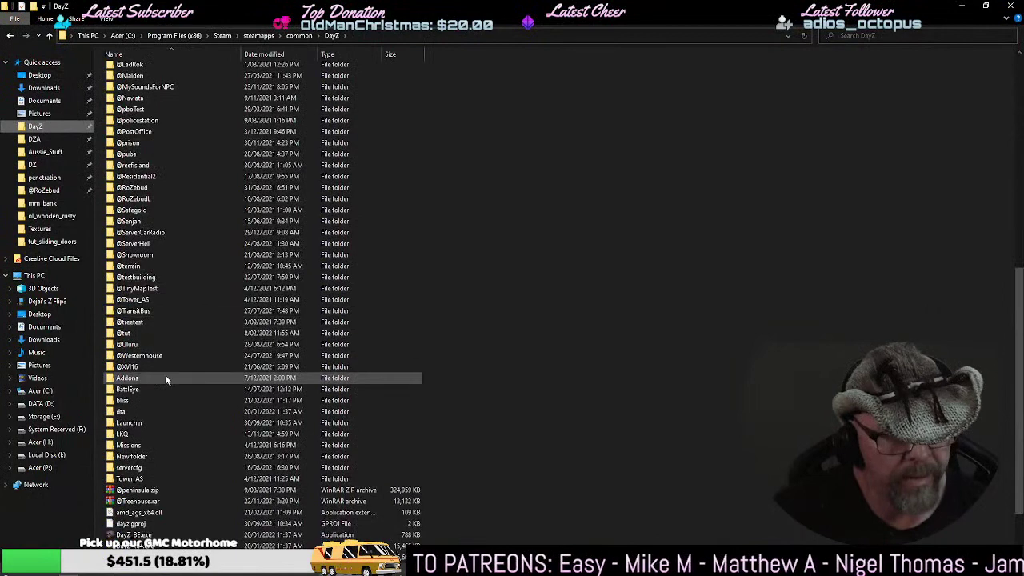
pyautogui.doubleClick(136, 332)
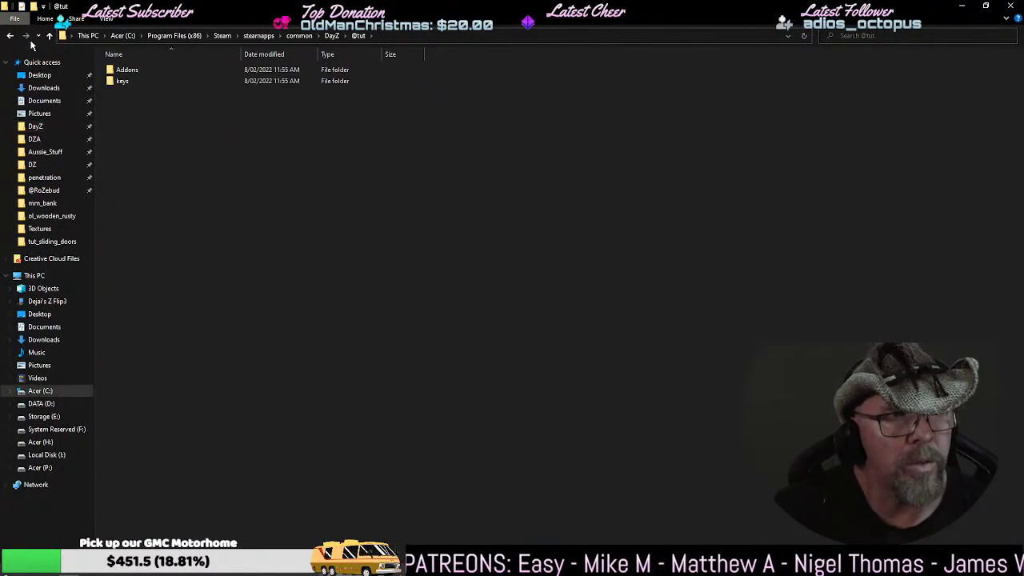
pyautogui.click(10, 36)
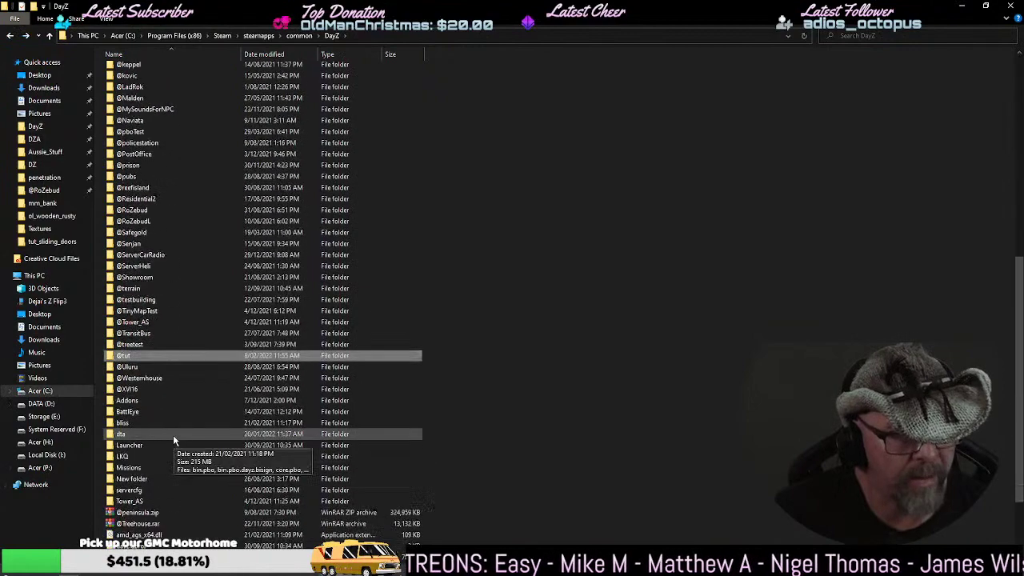
pyautogui.rightClick(125, 358)
pyautogui.click(160, 295)
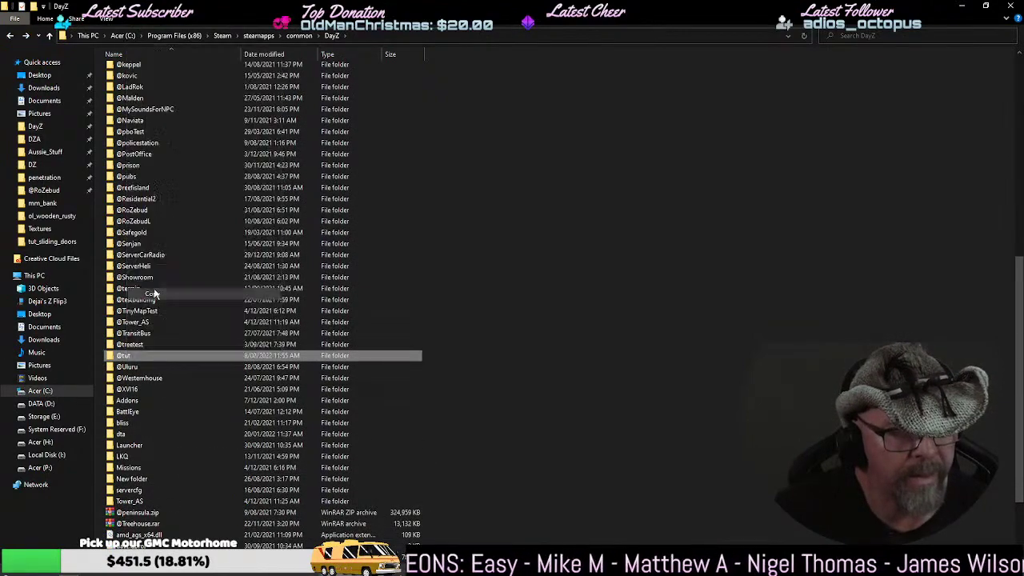
pyautogui.click(1010, 6)
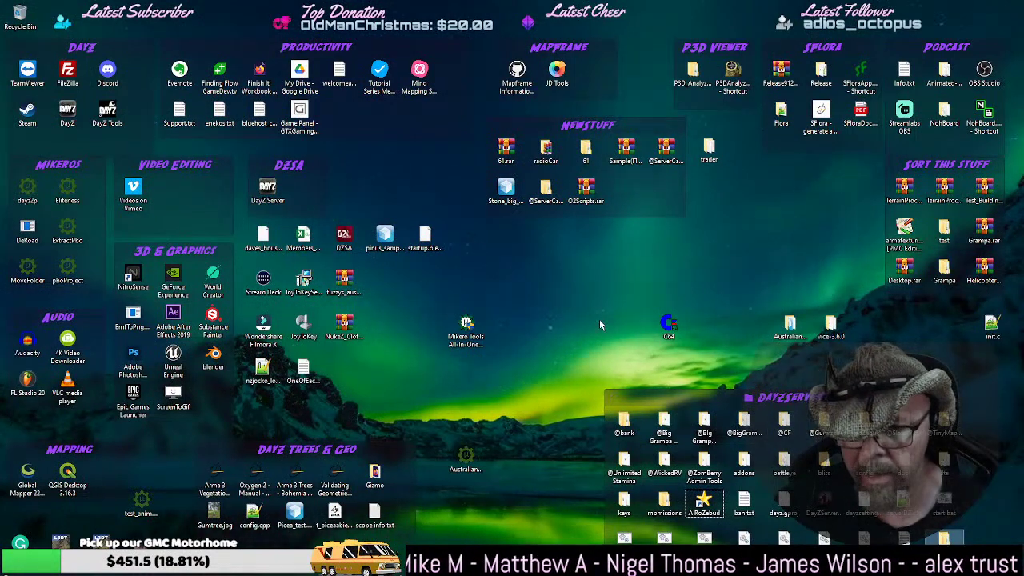
# - Shut down the running server by closing the DayZ console and the Grampas DayZ server batch windows
pyautogui.doubleClick(702, 502)
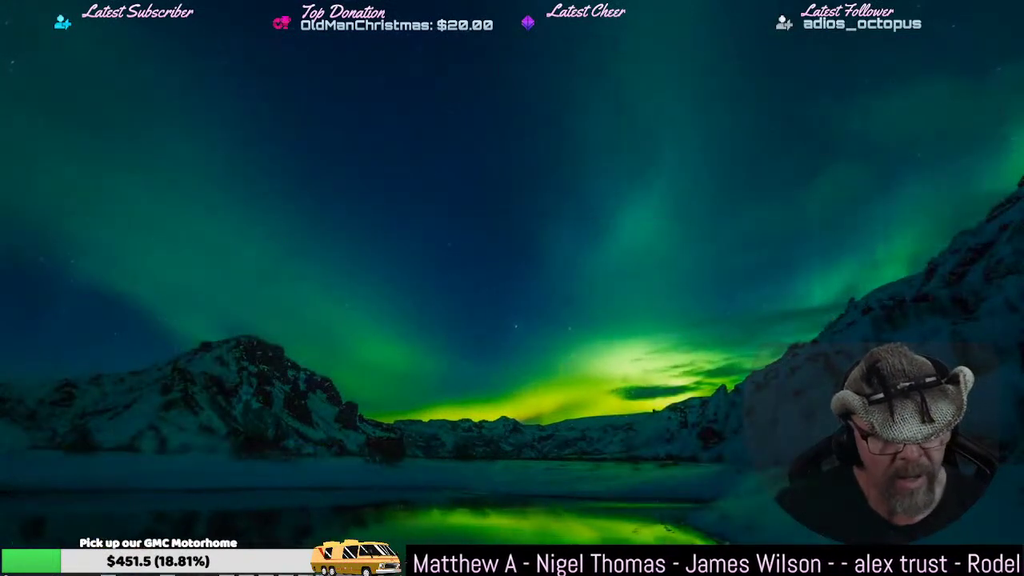
pyautogui.moveTo(240, 572)
pyautogui.click(429, 487)
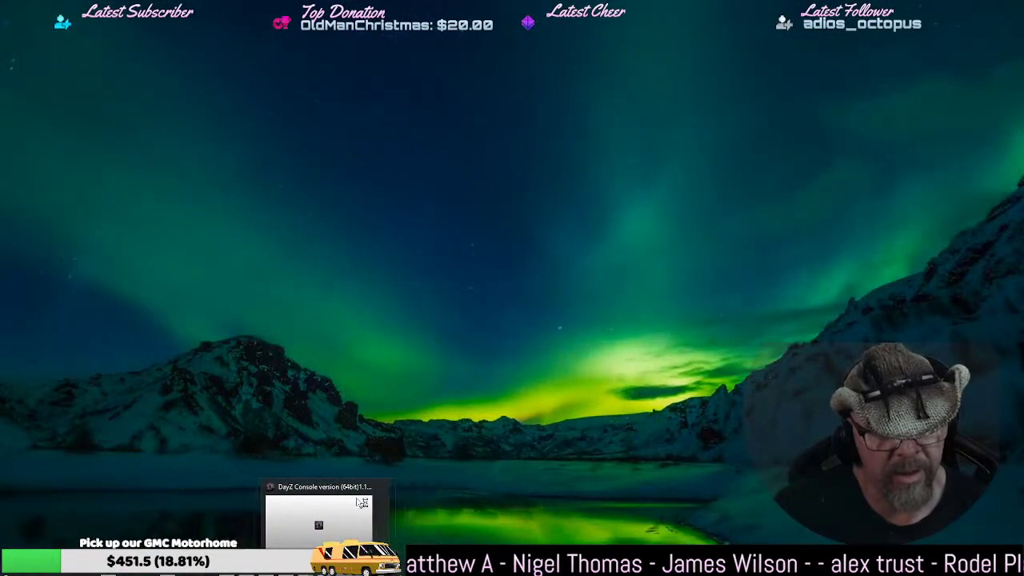
pyautogui.click(380, 486)
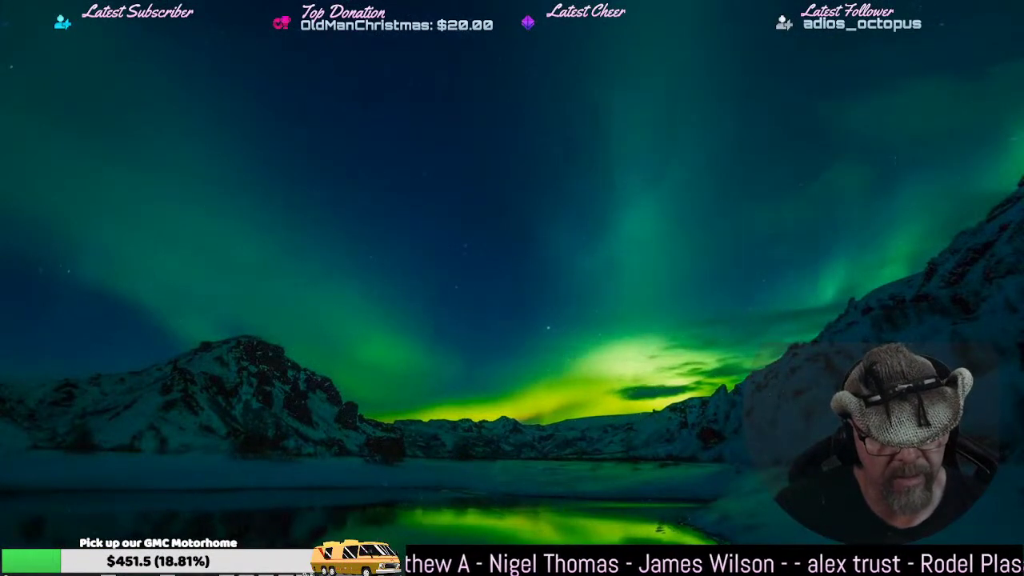
pyautogui.moveTo(300, 569)
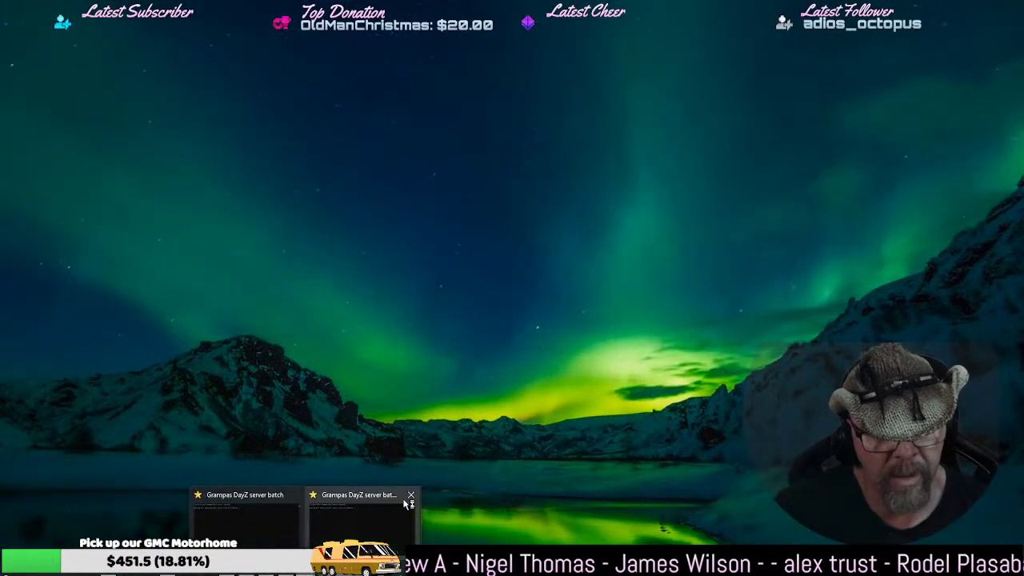
pyautogui.click(405, 493)
pyautogui.click(354, 496)
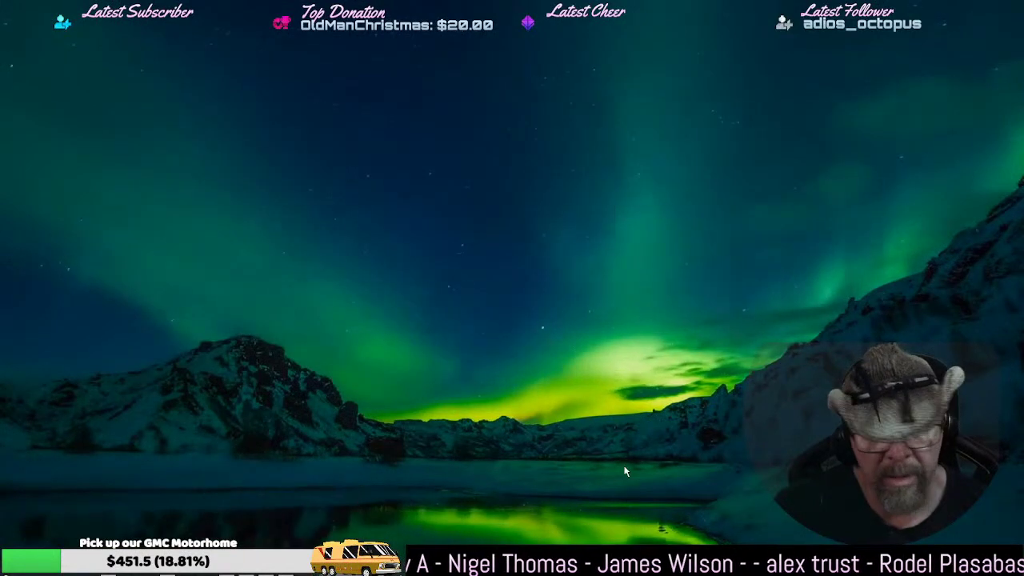
# - Bring back the desktop icons, restart the local server from the A RoZebud shortcut and clear its console window away
pyautogui.doubleClick(728, 429)
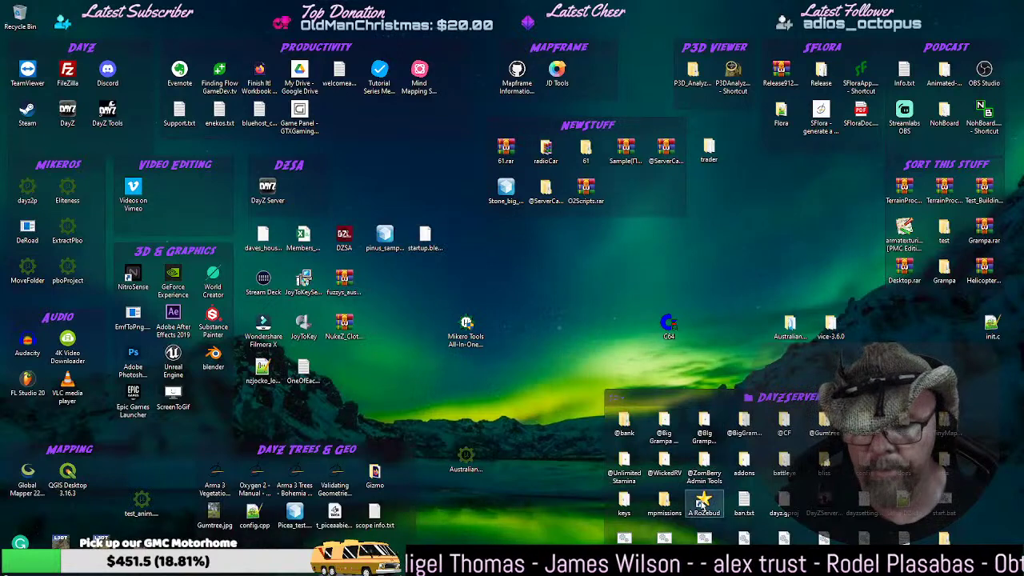
pyautogui.doubleClick(824, 504)
pyautogui.click(592, 134)
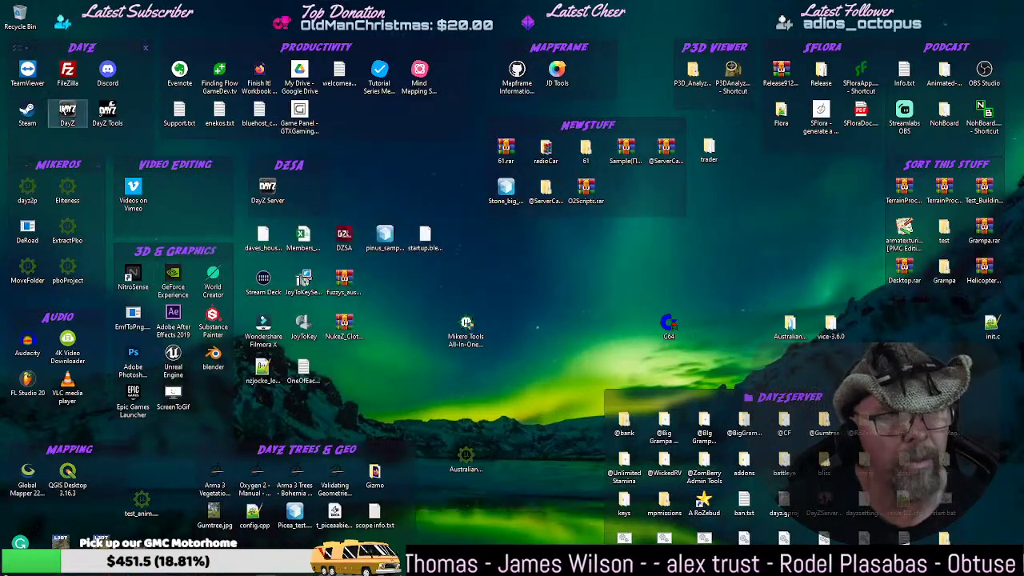
pyautogui.click(67, 111)
pyautogui.doubleClick(67, 111)
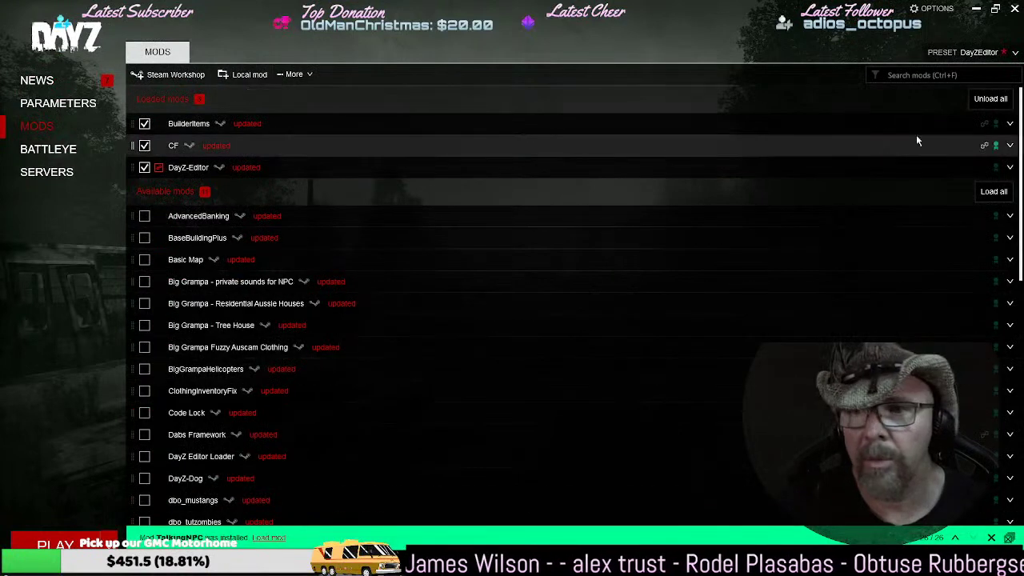
pyautogui.click(991, 99)
pyautogui.click(250, 74)
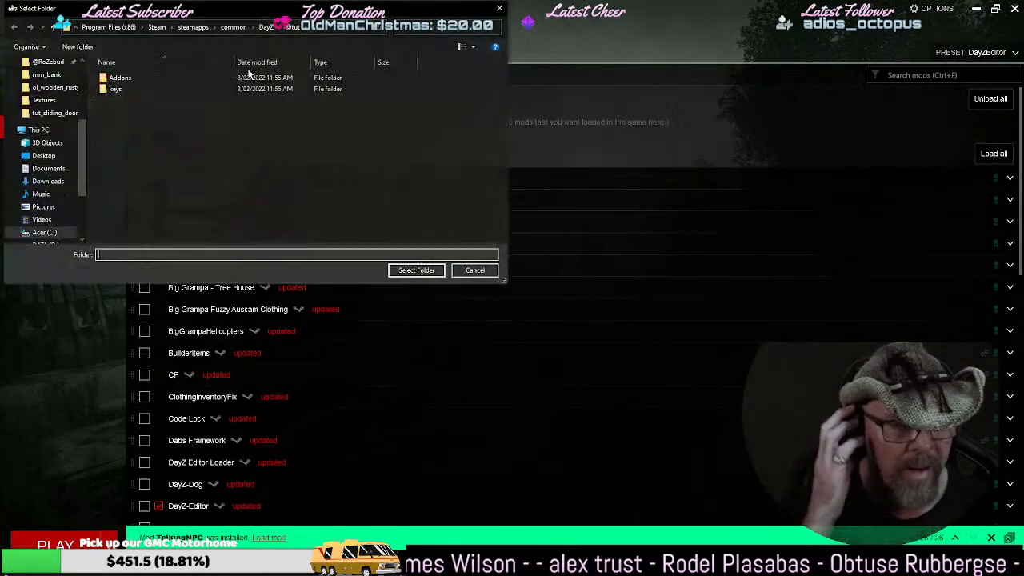
pyautogui.click(417, 270)
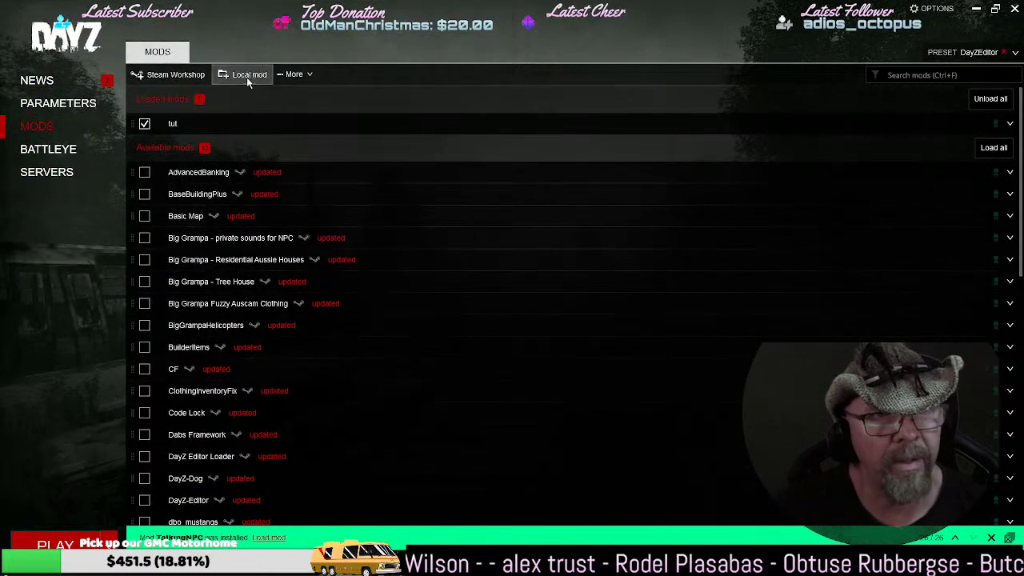
pyautogui.click(248, 74)
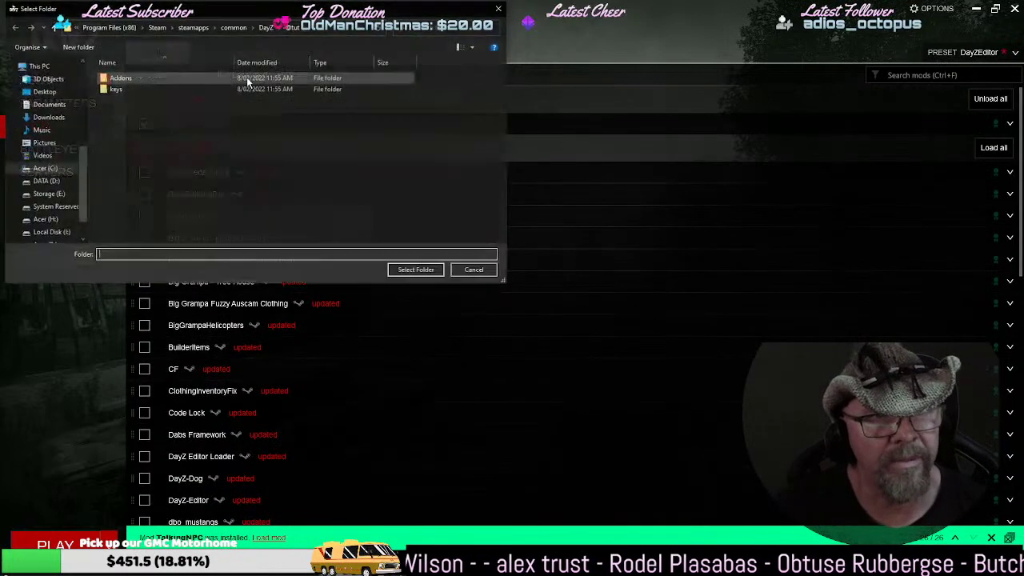
pyautogui.click(267, 28)
pyautogui.scroll(-5, 168, 200)
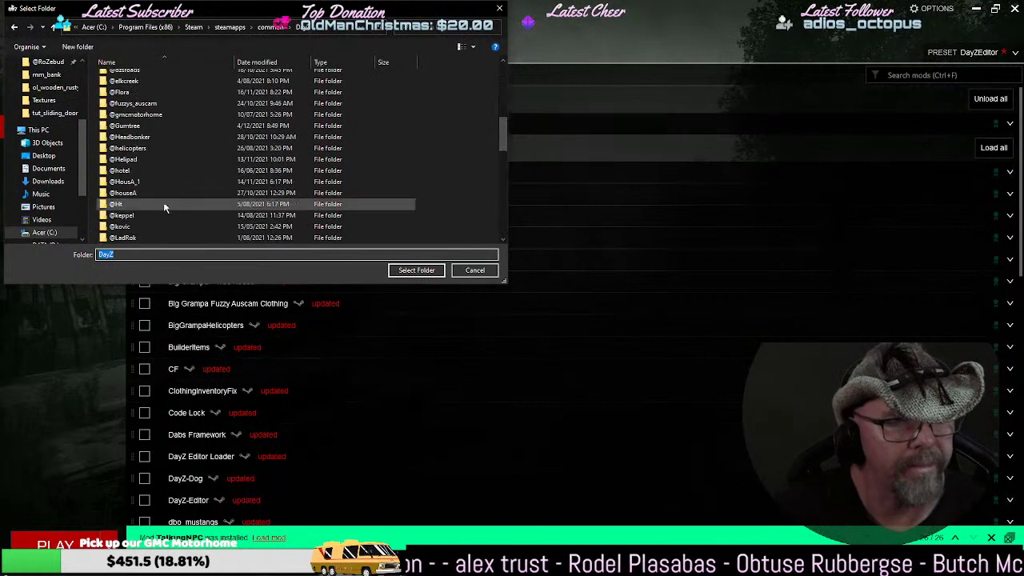
pyautogui.scroll(-4, 163, 208)
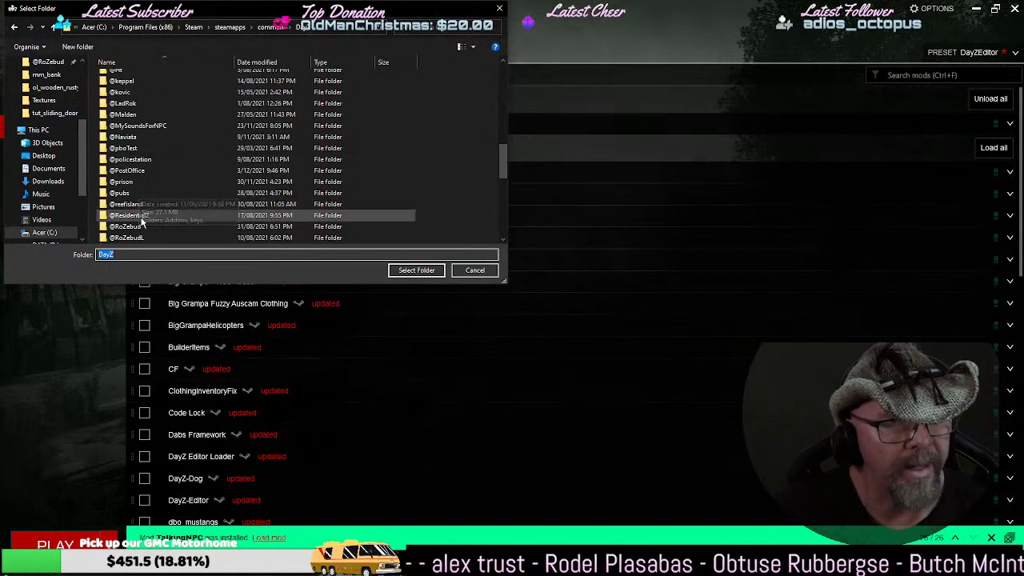
pyautogui.doubleClick(128, 227)
pyautogui.click(412, 270)
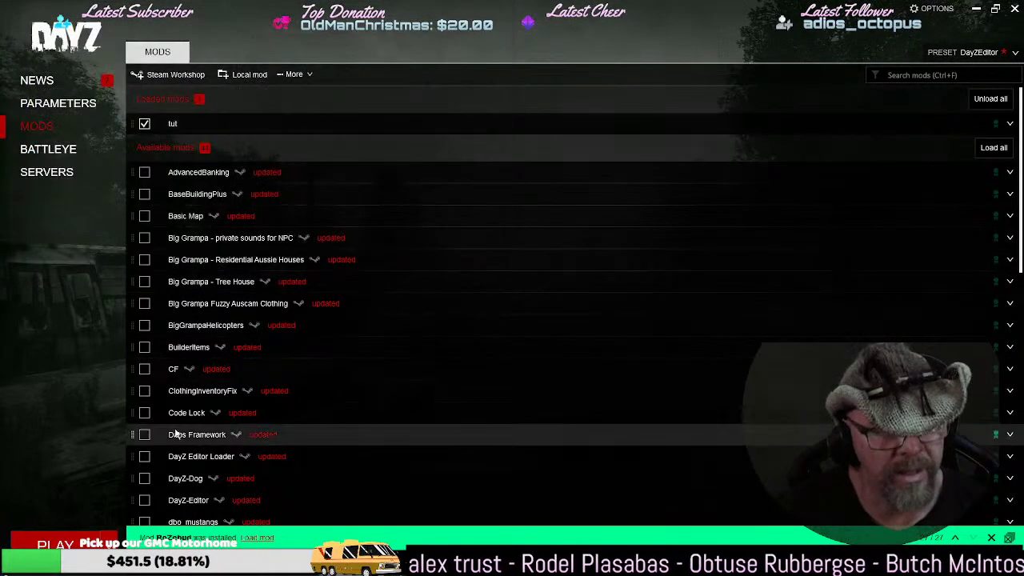
pyautogui.click(260, 538)
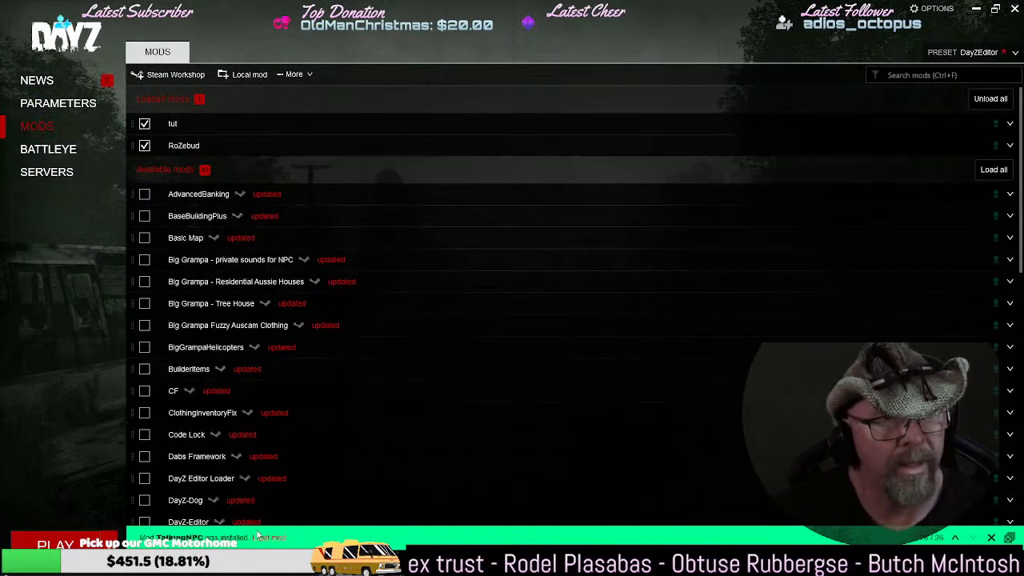
# - Join Big Grampa Local Server from the LAN servers, setting up the DLCs and mods it requires
pyautogui.click(56, 171)
pyautogui.click(492, 51)
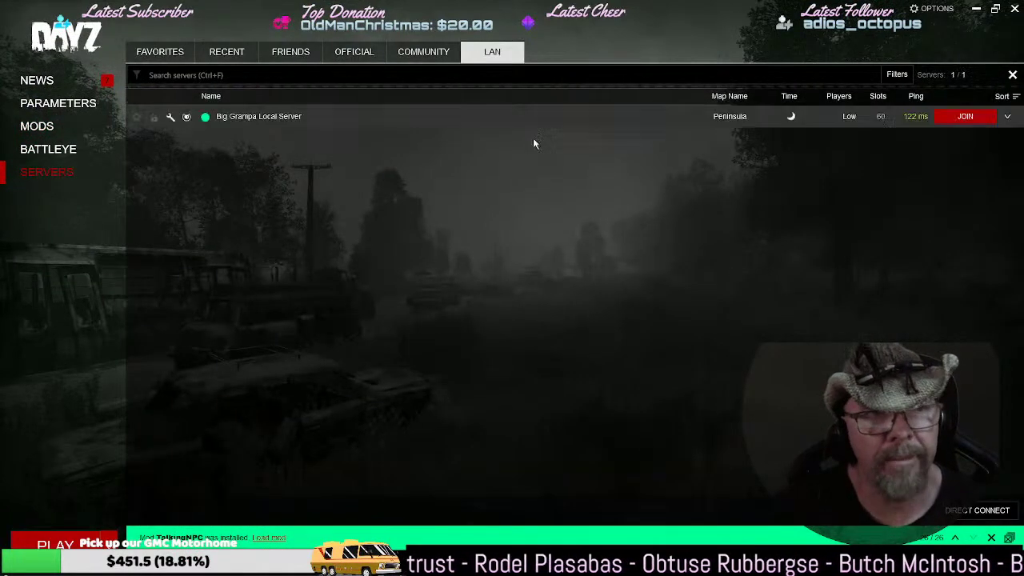
pyautogui.click(971, 116)
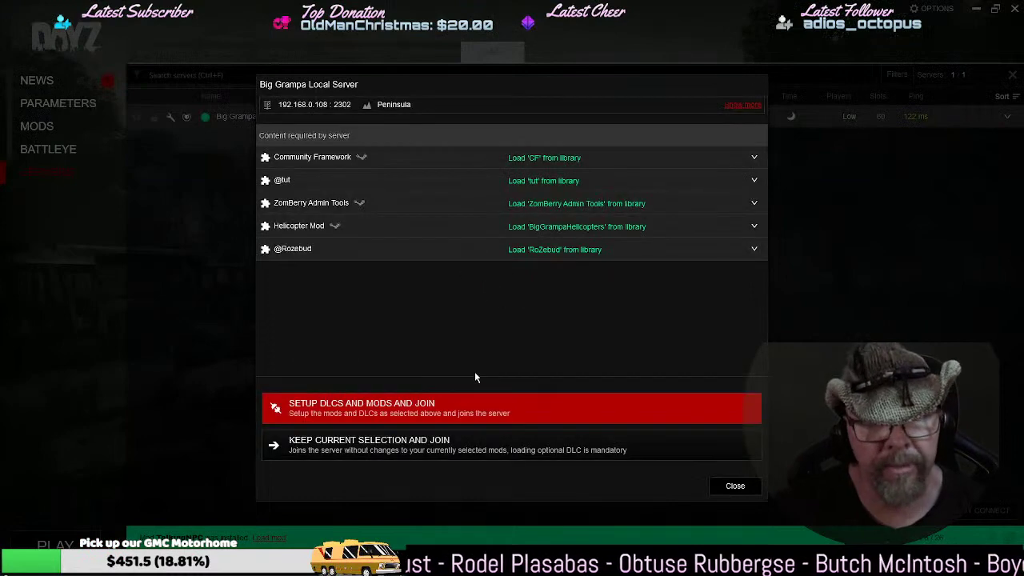
pyautogui.click(433, 408)
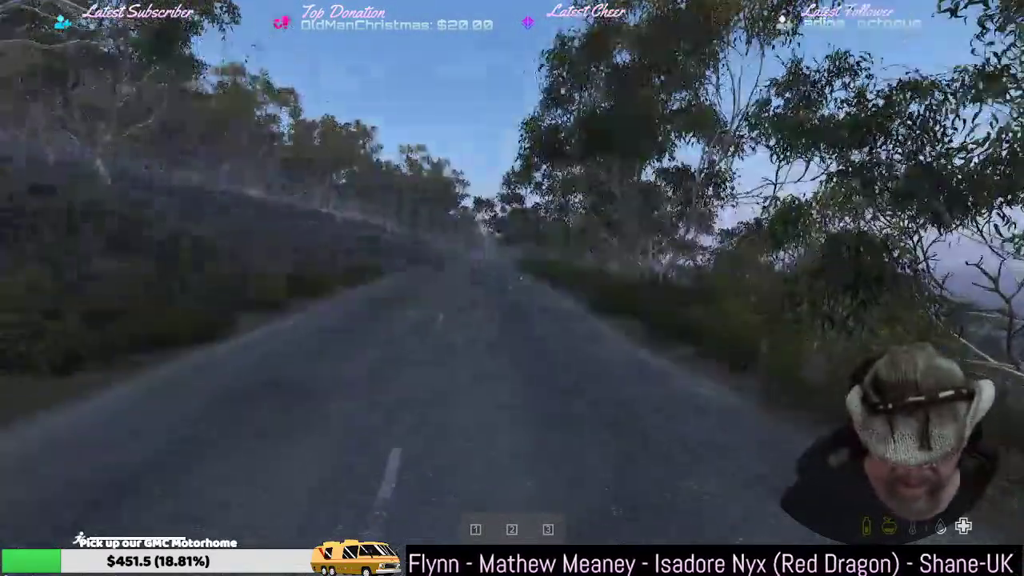
# - Search the ZomBerry Admin Tools spawn list for sliding, spawn land_sliding_door_sample on the road and close the tools
pyautogui.press('Home')
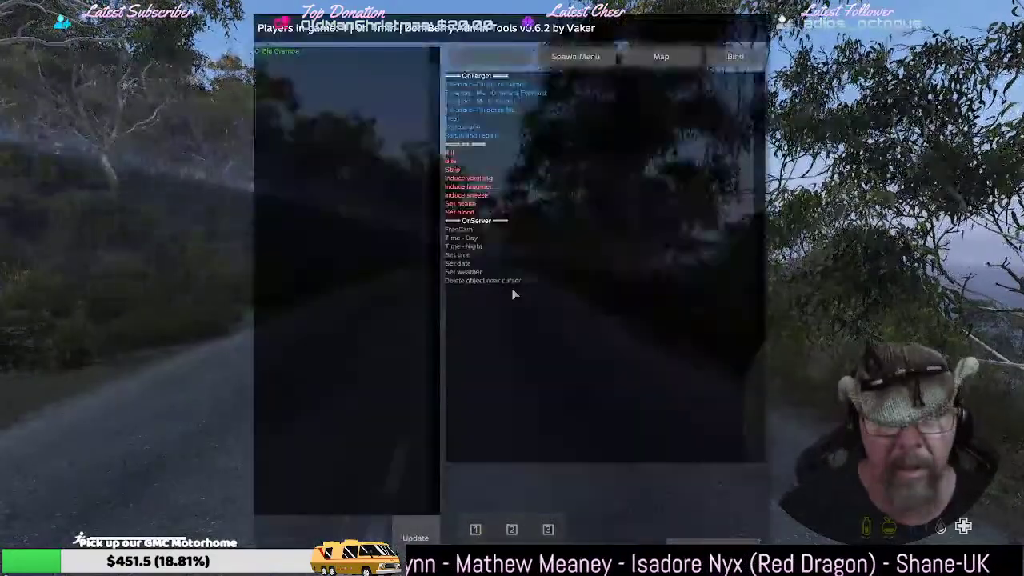
pyautogui.click(601, 56)
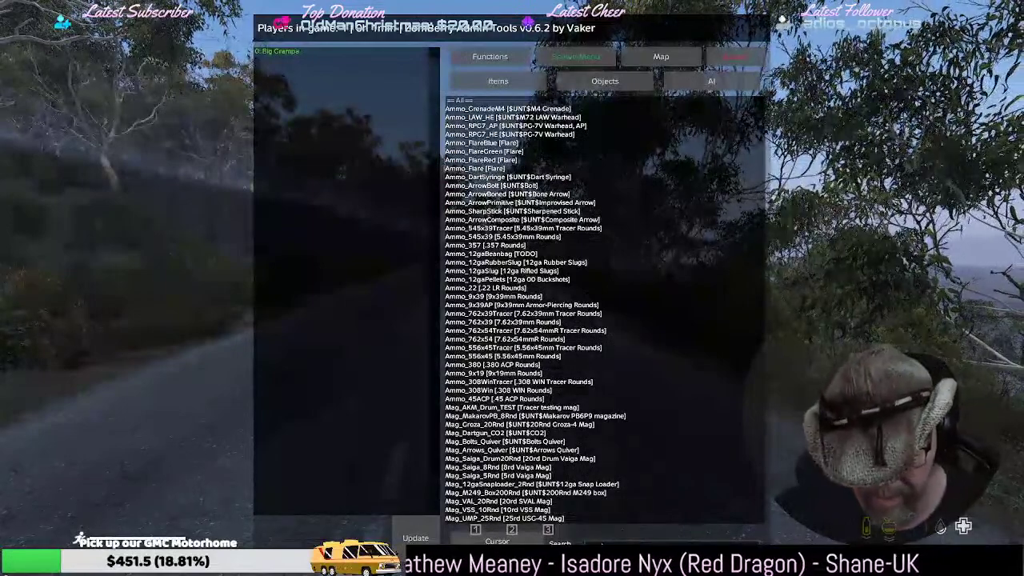
pyautogui.write('sliding')
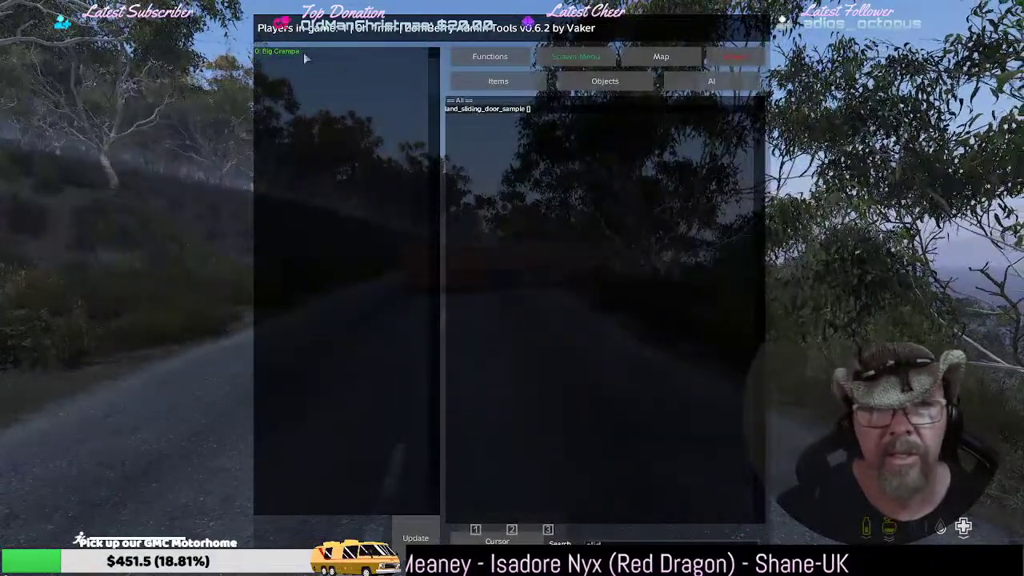
pyautogui.press('Escape')
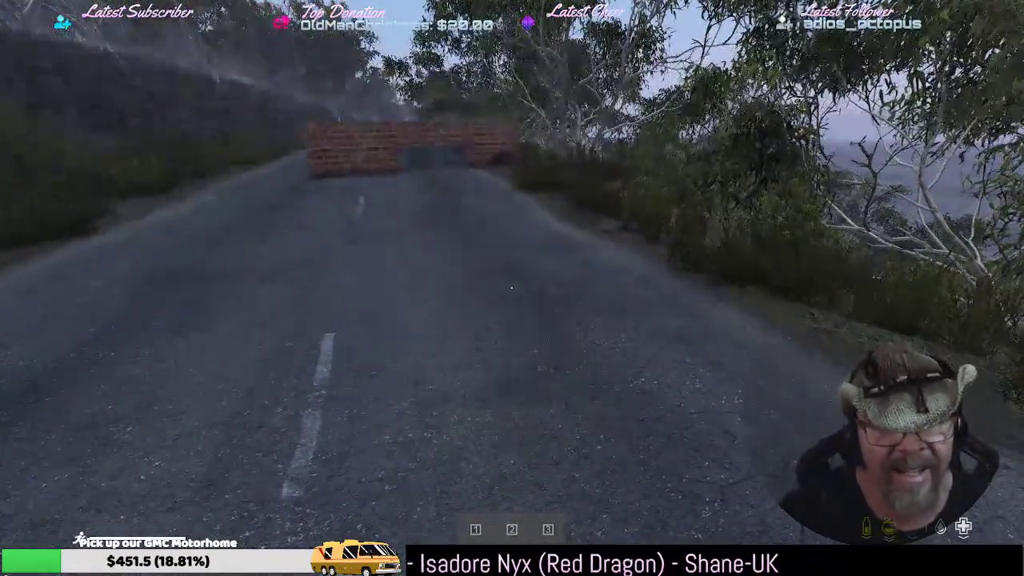
# - Walk up to the spawned brick wall and around it to examine its sliding doors and the door opening
pyautogui.press('w')
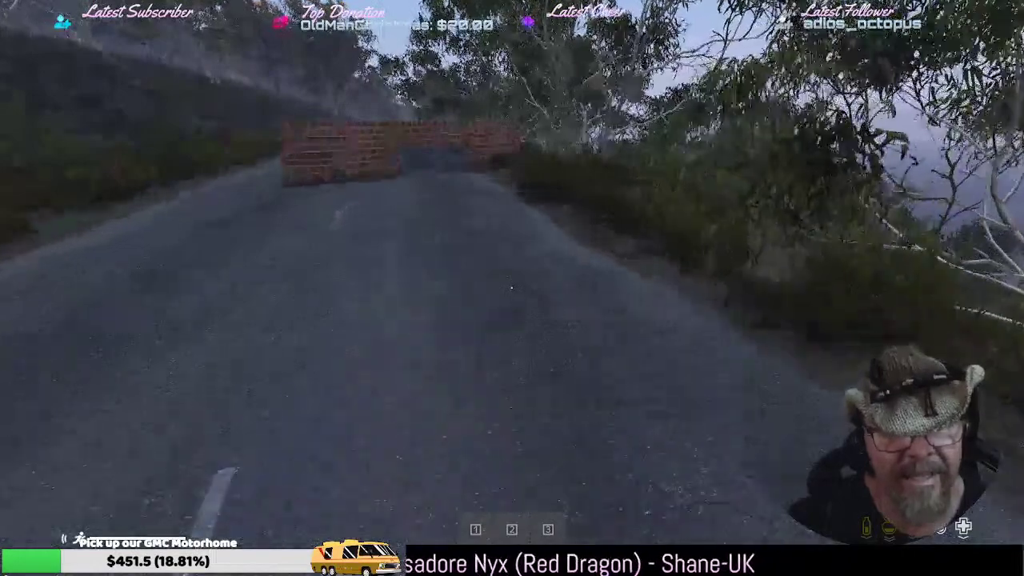
pyautogui.press('w')
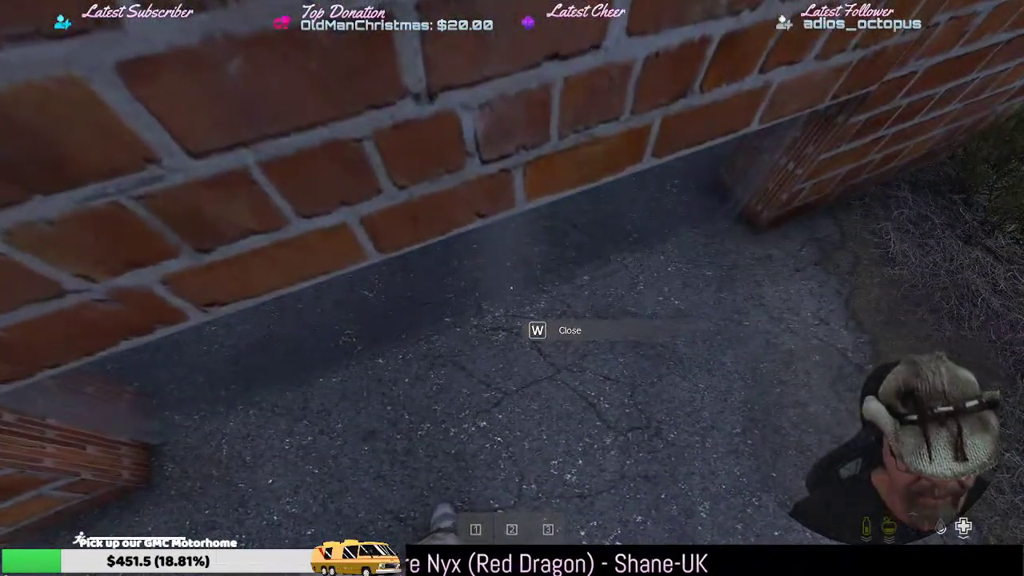
pyautogui.press('w')
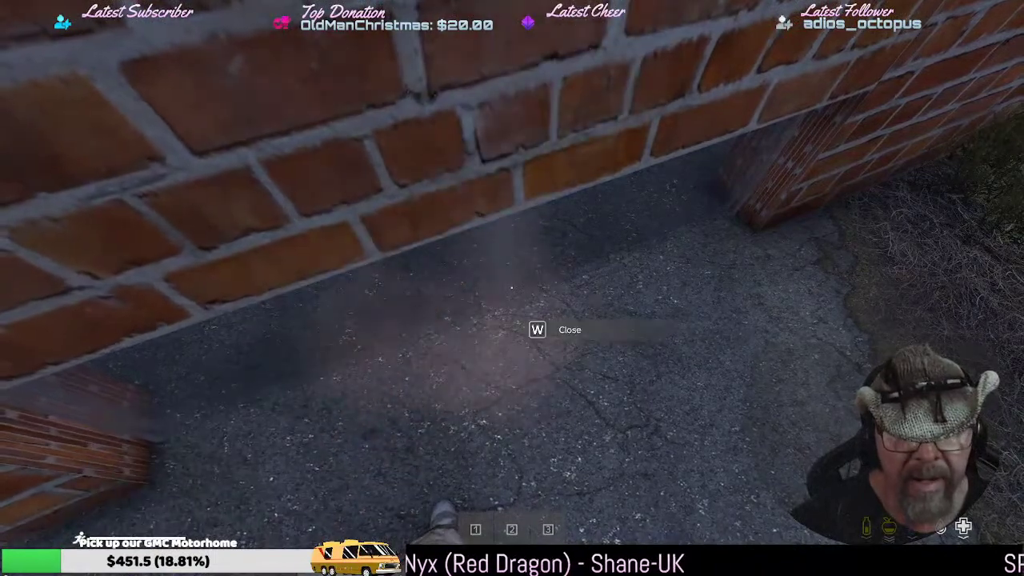
pyautogui.press('w')
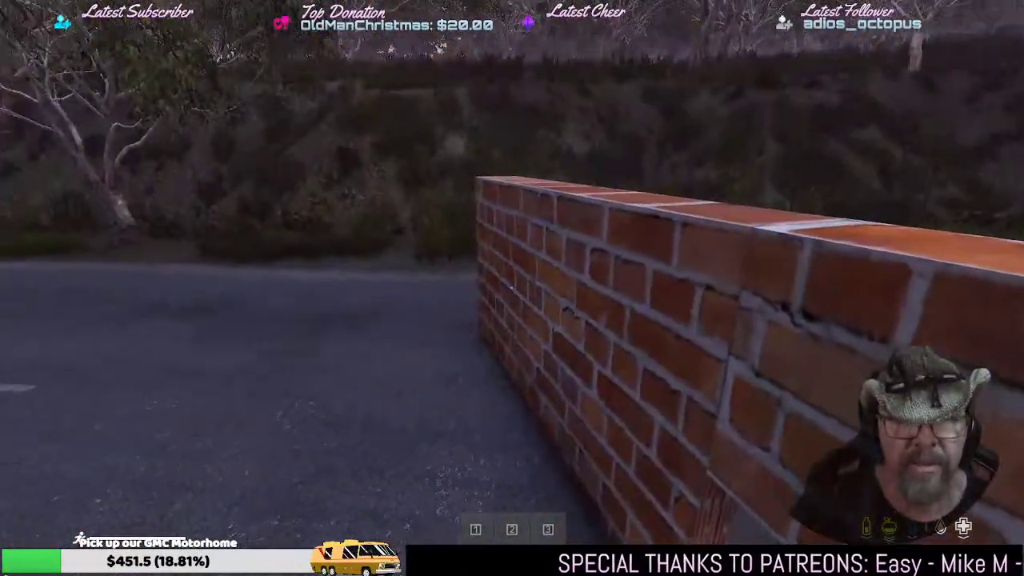
pyautogui.press('w')
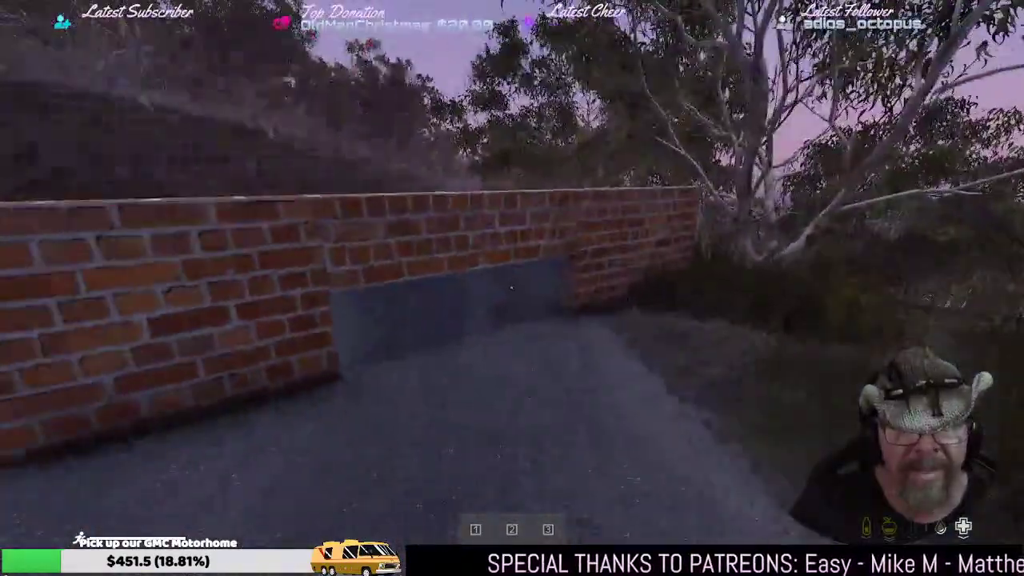
pyautogui.press('w')
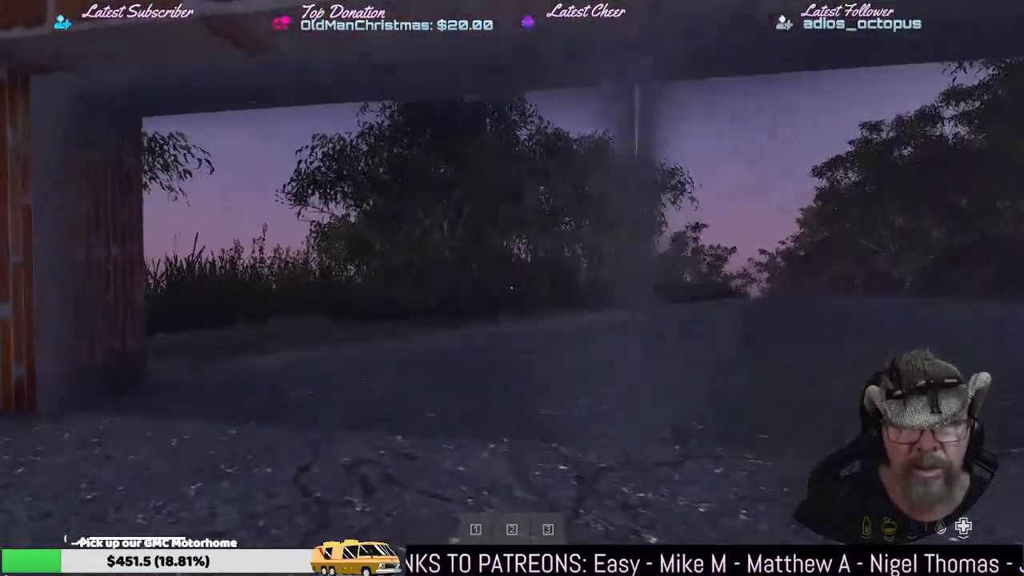
pyautogui.press('w')
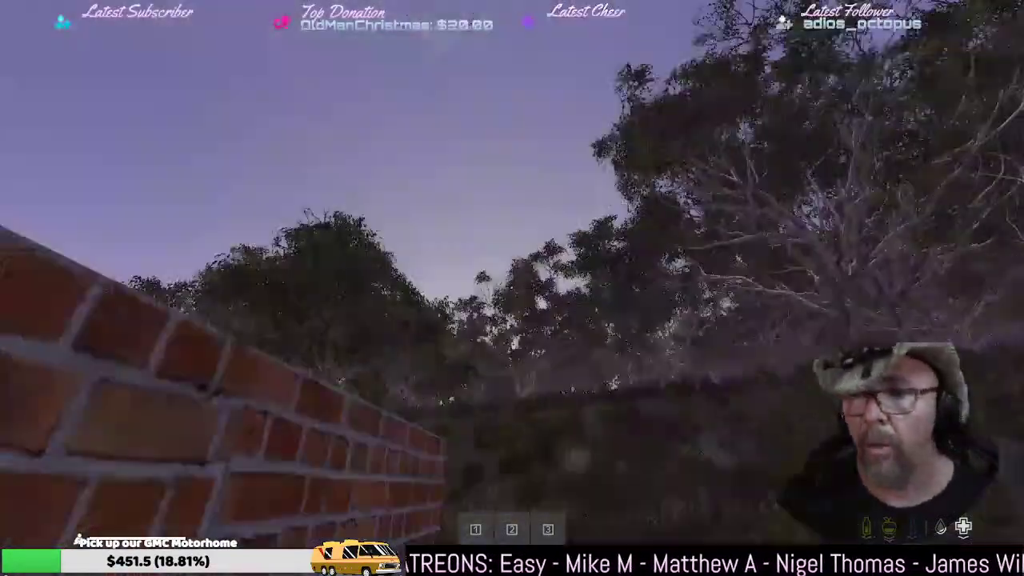
# - Leave the server without waiting for the countdown, exit the game and close the DayZ launcher
pyautogui.press('Escape')
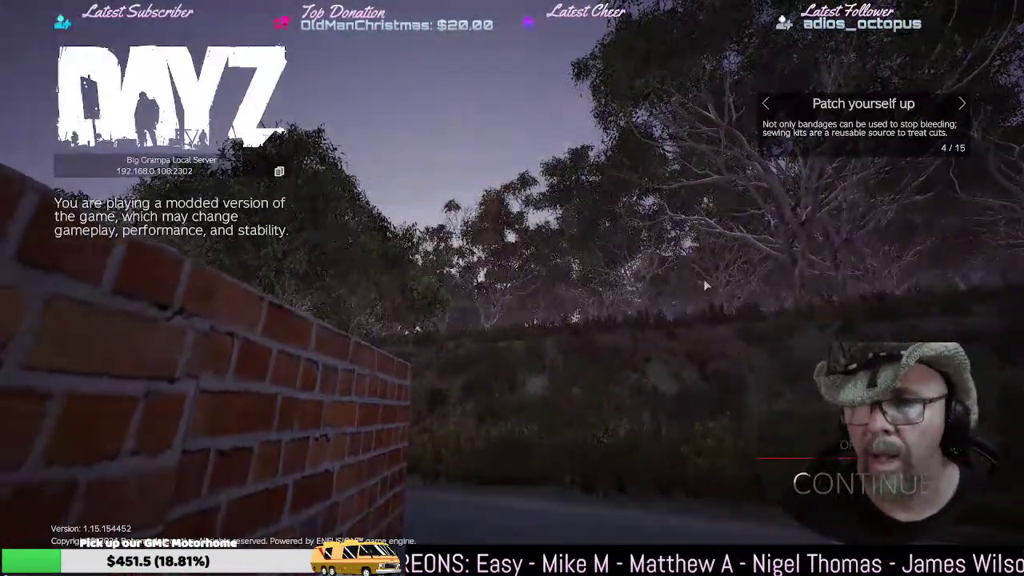
pyautogui.click(752, 409)
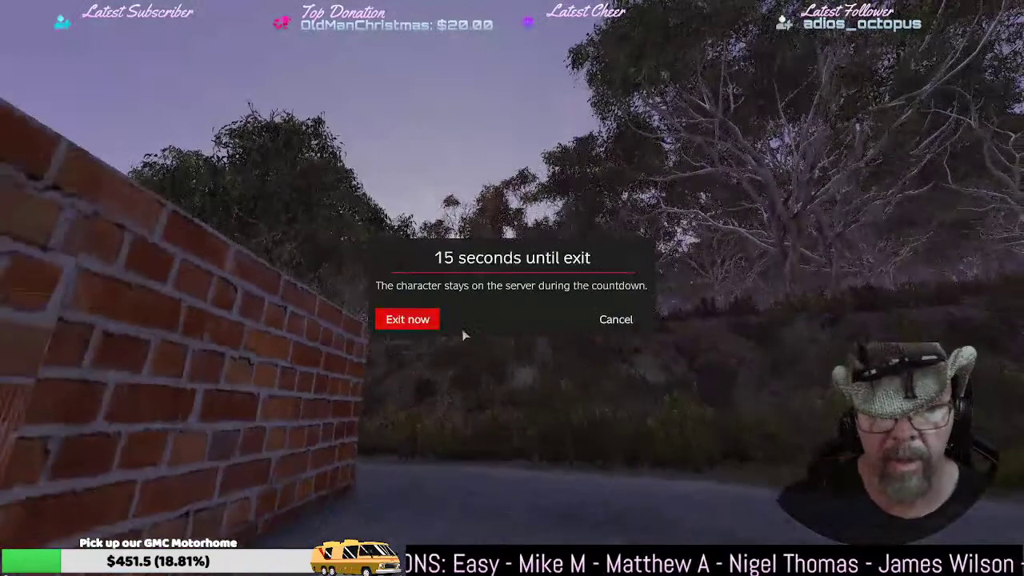
pyautogui.click(408, 319)
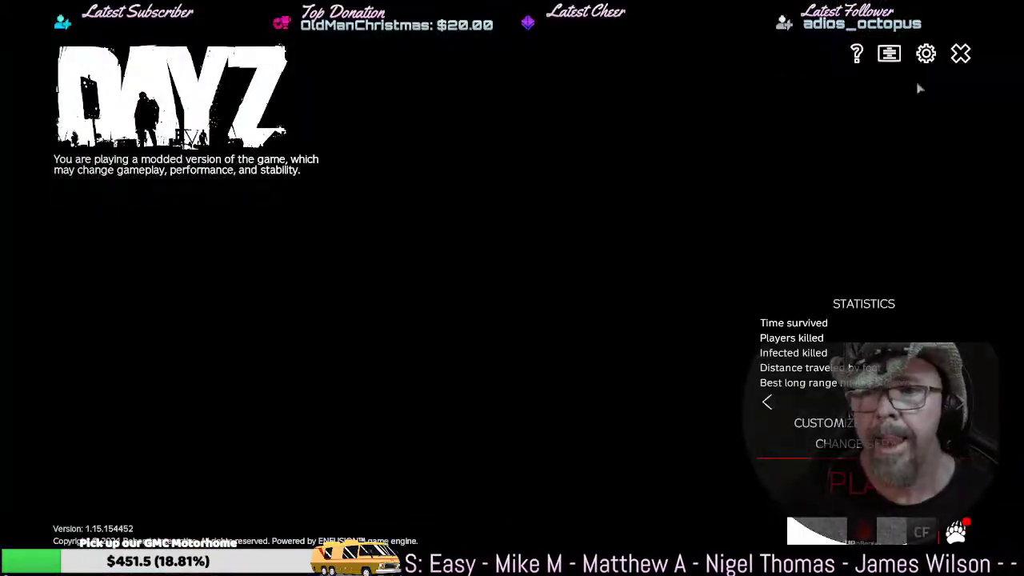
pyautogui.click(960, 55)
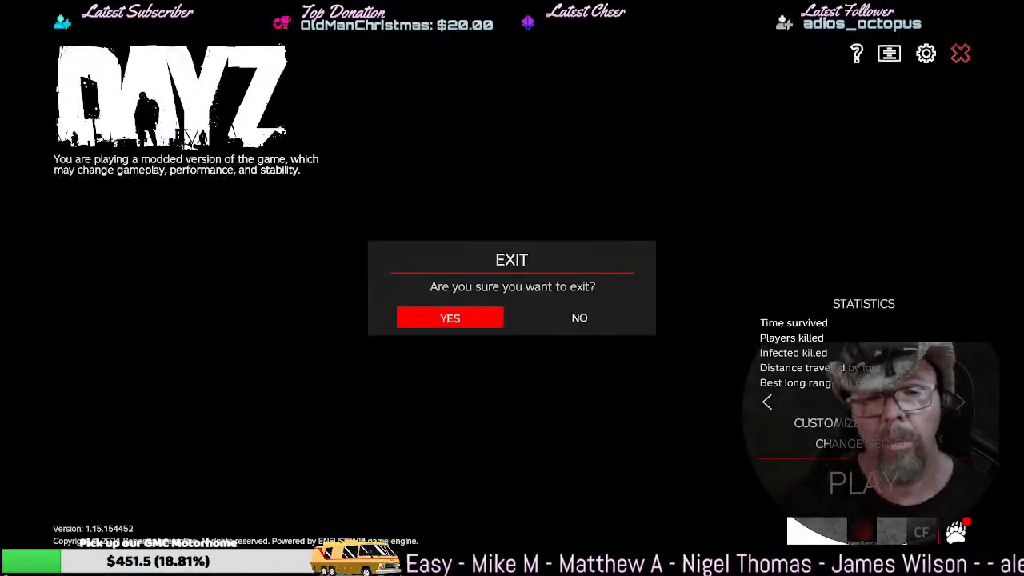
pyautogui.click(460, 323)
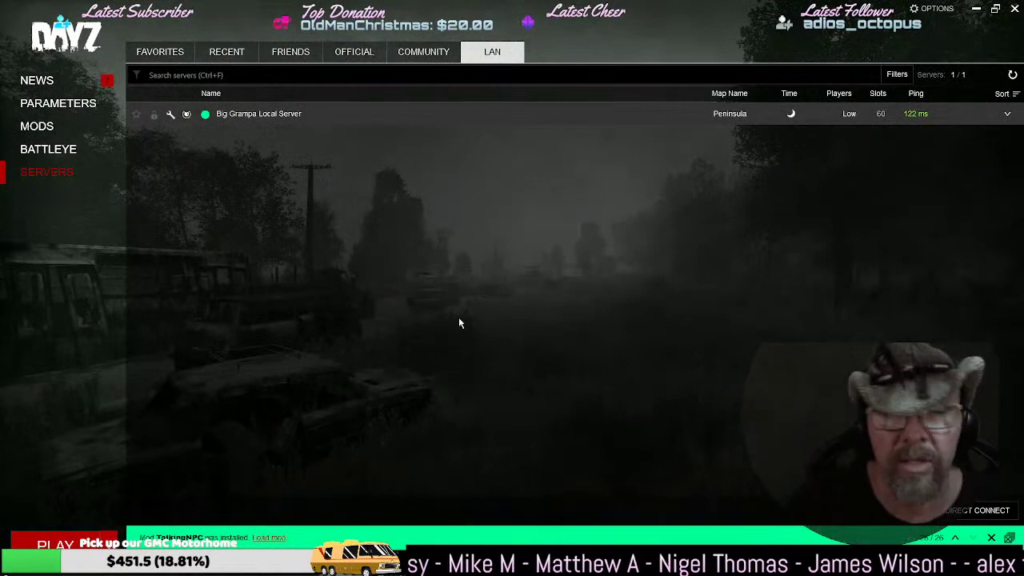
pyautogui.click(1008, 10)
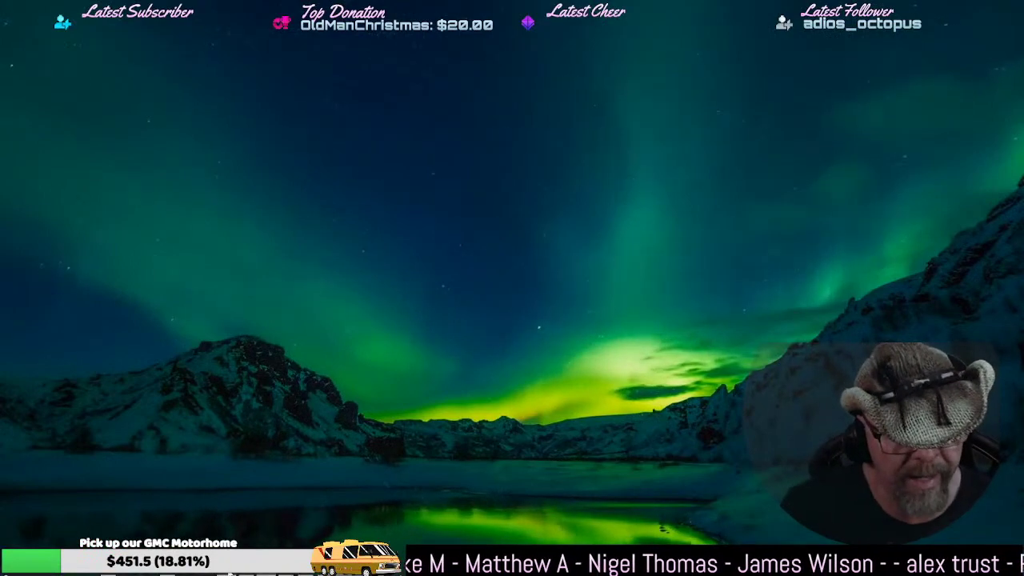
# - Put the Object Builder window away and bring the Firefox window to the front
pyautogui.click(214, 568)
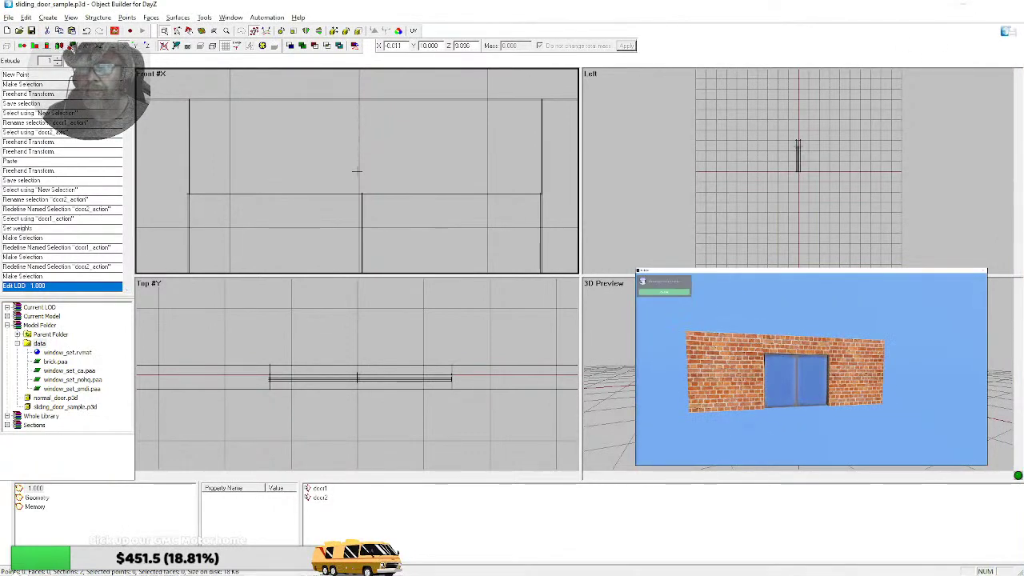
pyautogui.click(991, 5)
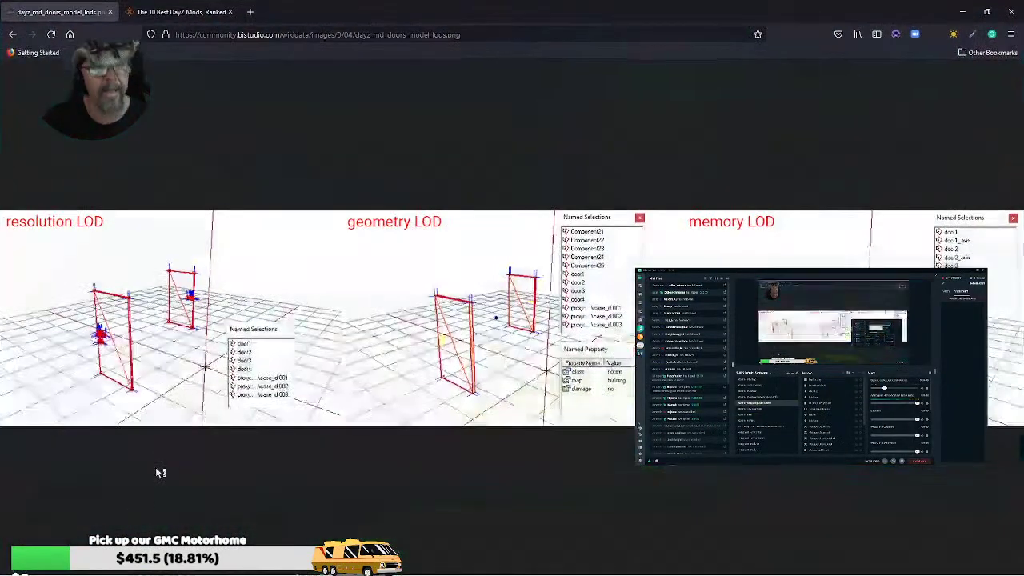
pyautogui.hotkey('alt', 'Tab')
# - Open YouTube in a new browser tab and search for dayz local sever speedscale
pyautogui.click(249, 12)
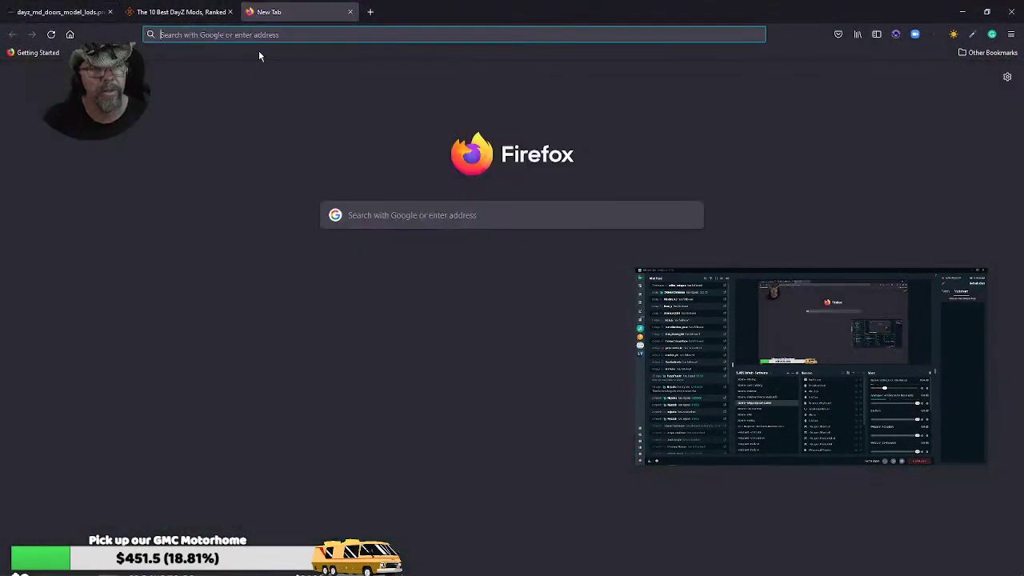
pyautogui.click(240, 34)
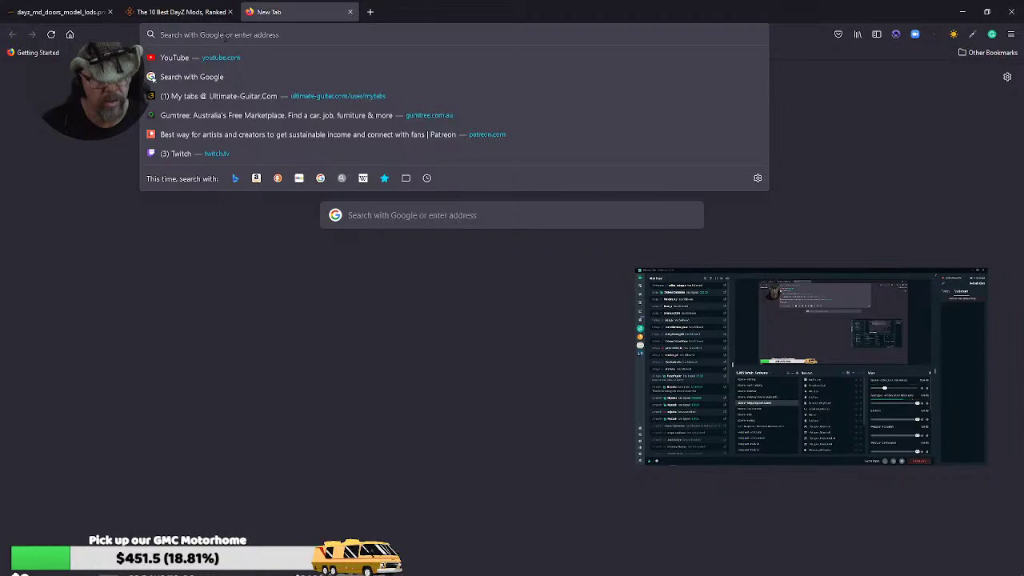
pyautogui.click(180, 59)
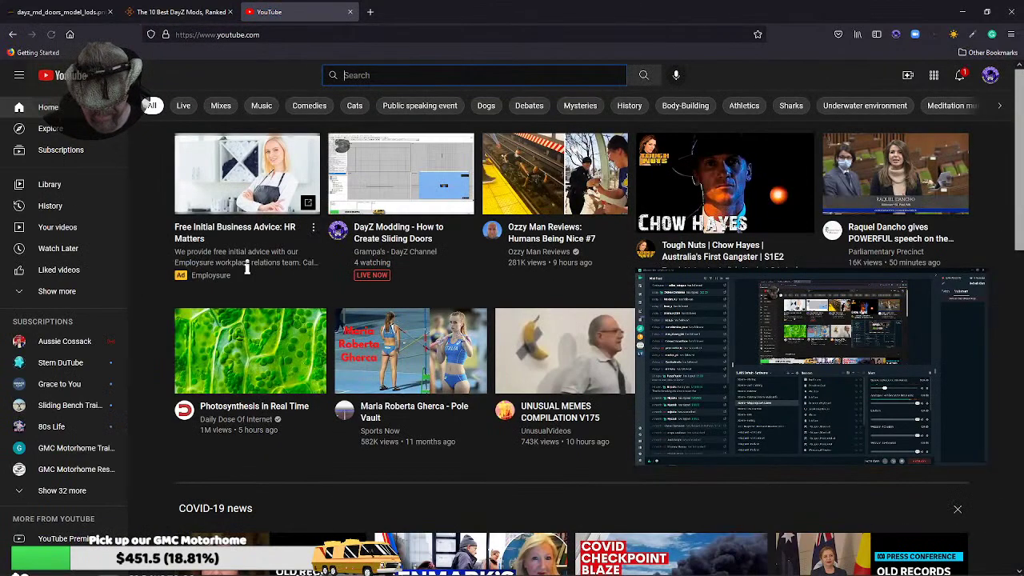
pyautogui.write('dayz local')
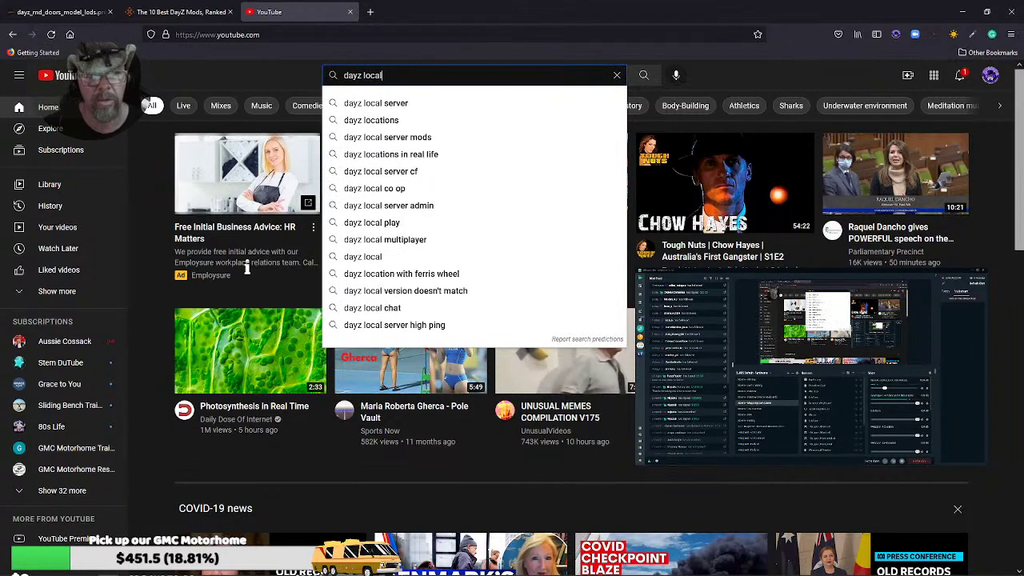
pyautogui.write(' sever')
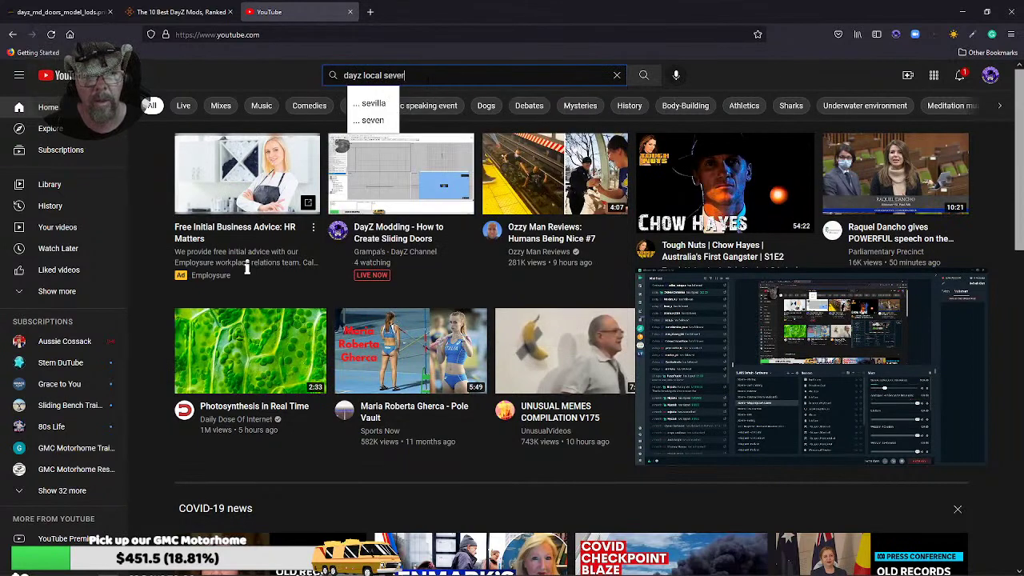
pyautogui.write(' spe')
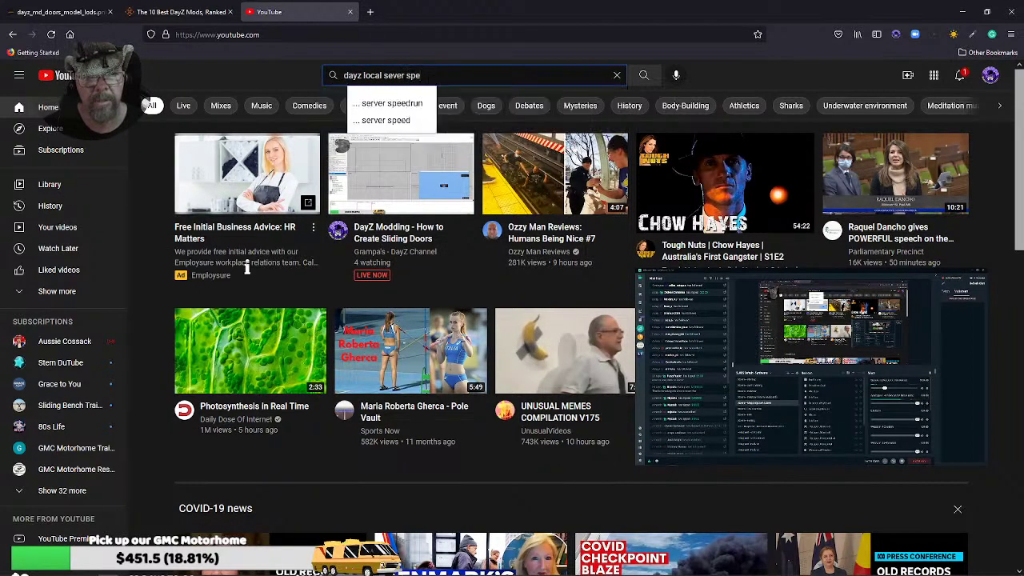
pyautogui.write('ed')
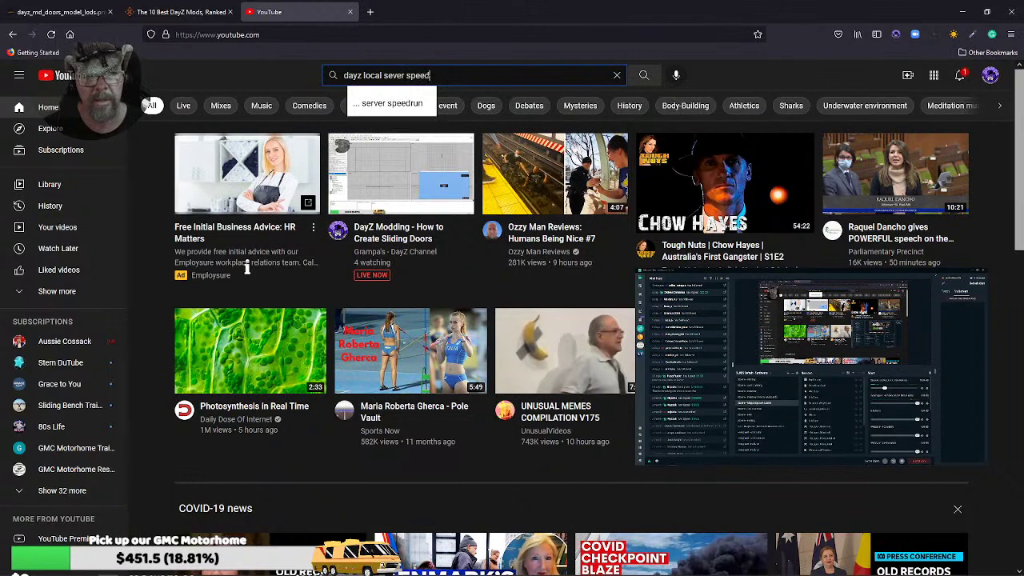
pyautogui.write('scale')
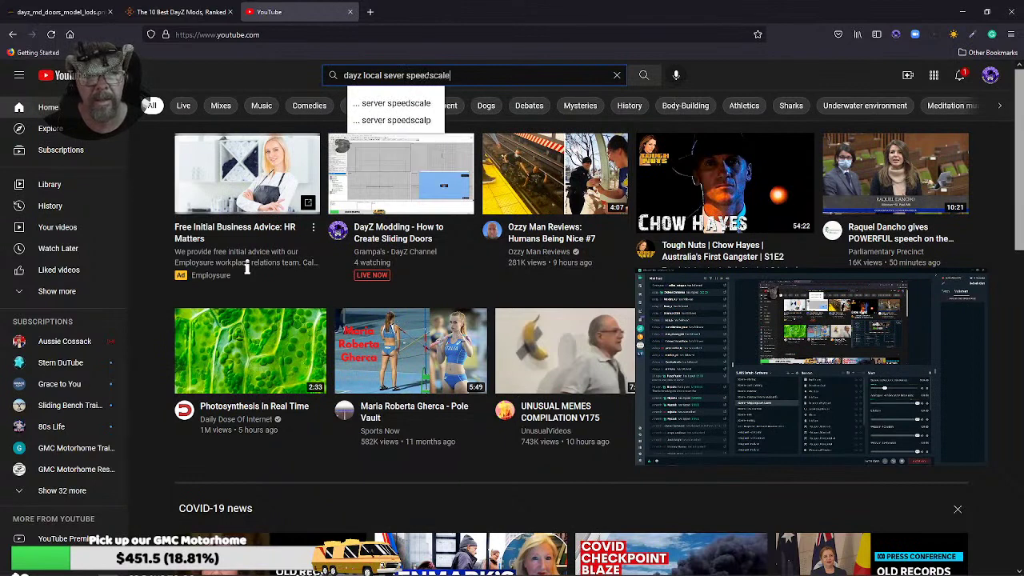
pyautogui.press('Return')
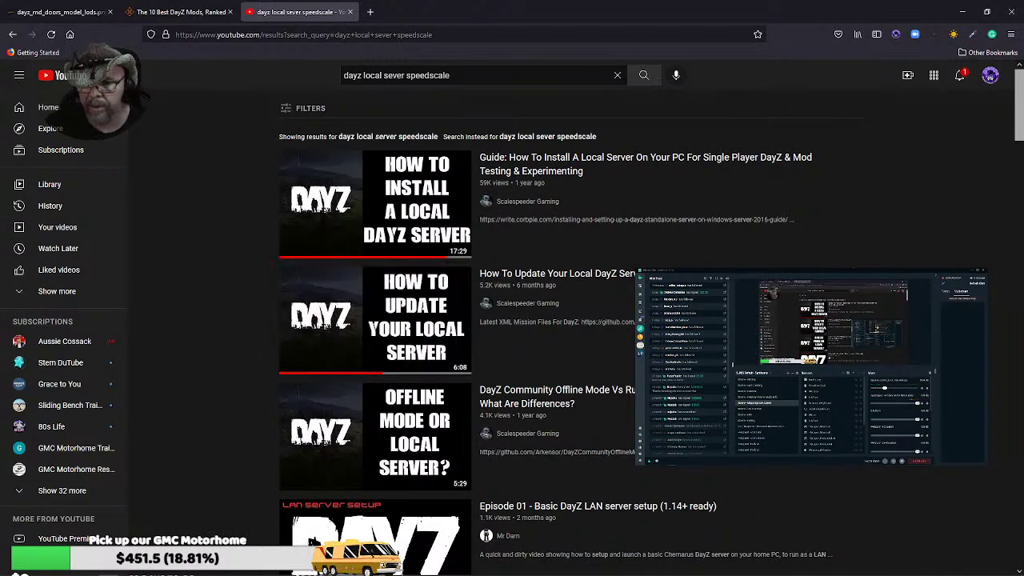
# - Share the link of the "How To Update Your Local DayZ Server That's Installed On PC / Laptop" video in Discord's -tutorials- channel
pyautogui.click(360, 280)
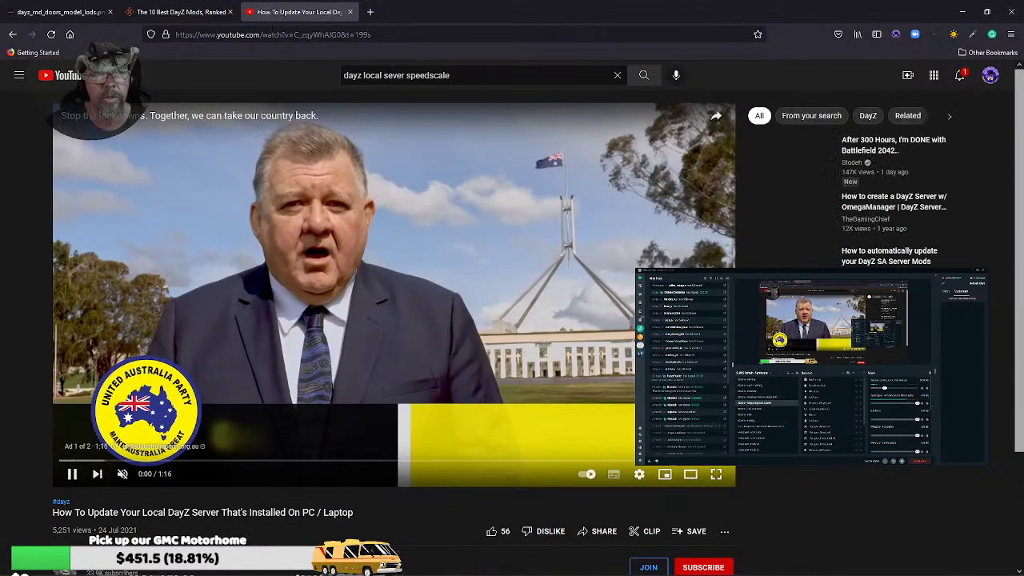
pyautogui.click(272, 34)
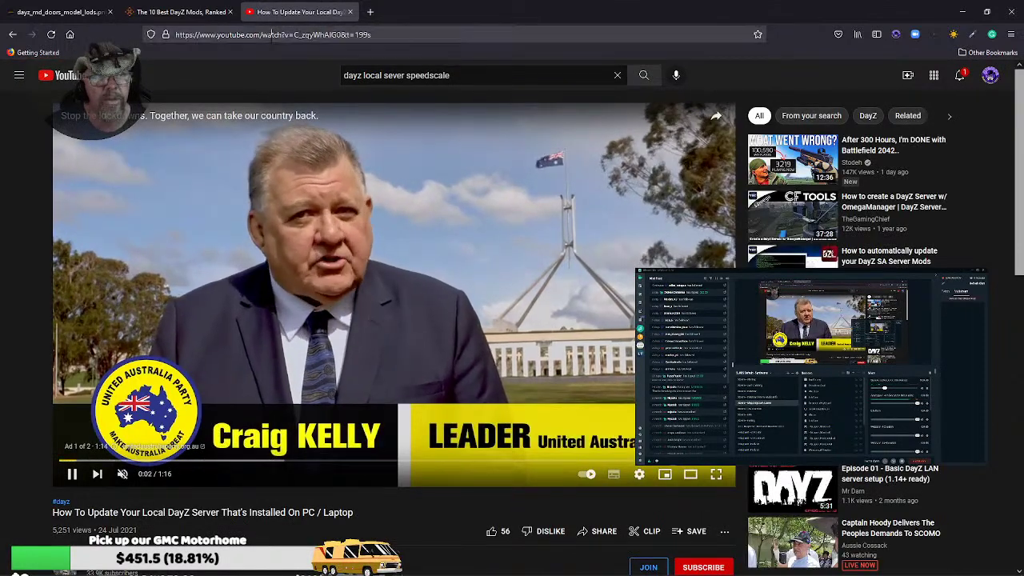
pyautogui.rightClick(272, 34)
pyautogui.click(290, 101)
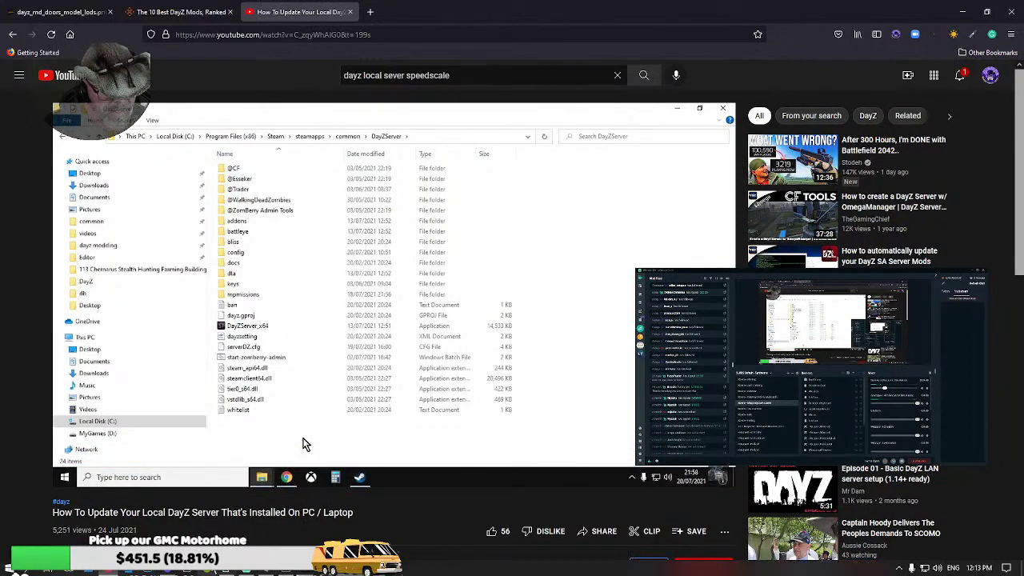
pyautogui.hotkey('alt', 'Tab')
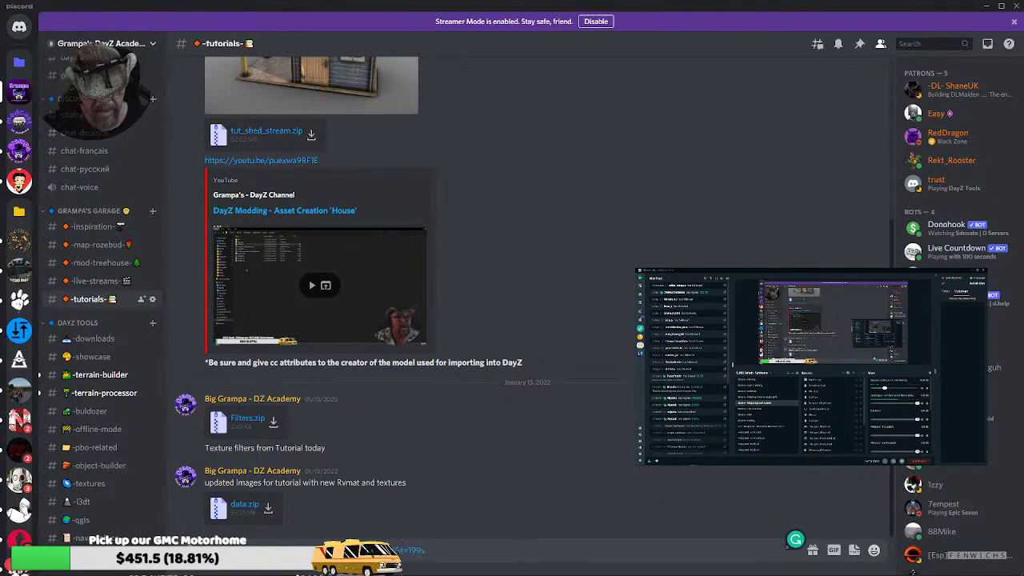
pyautogui.press('Return')
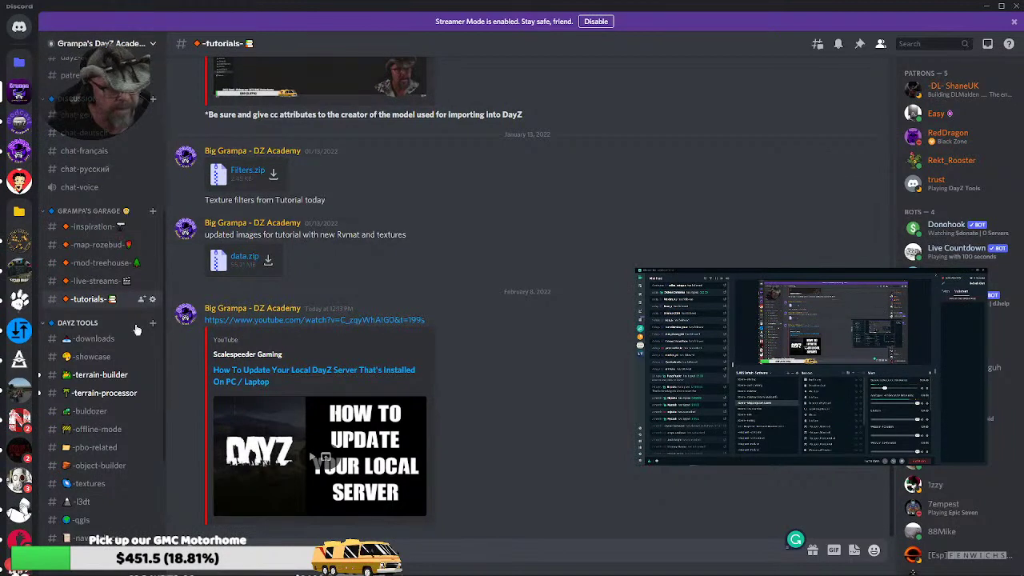
# - Check the unread messages in the terrain-builder, terrain-processor and new-members channels, and close the Discord window
pyautogui.click(100, 375)
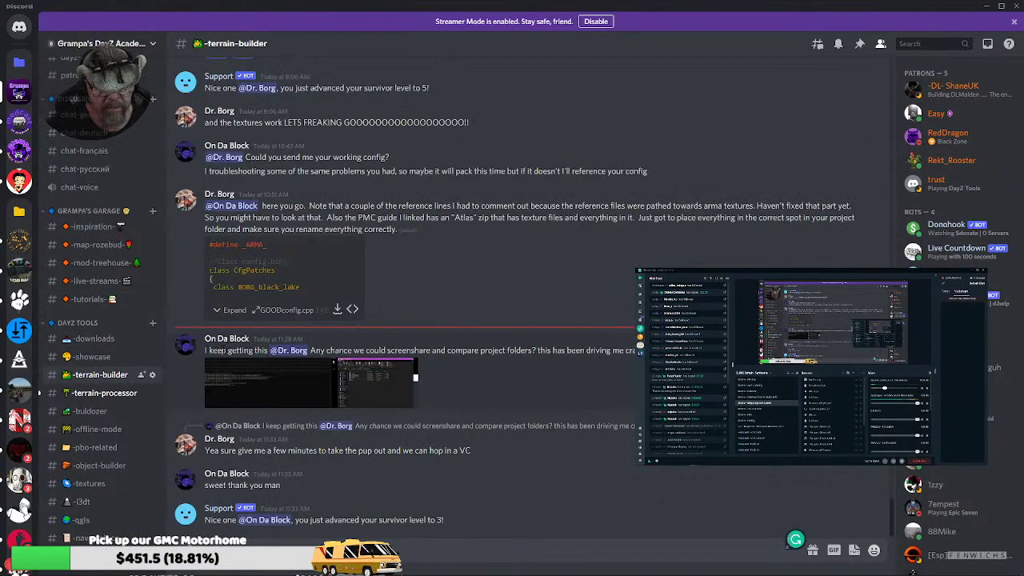
pyautogui.click(88, 393)
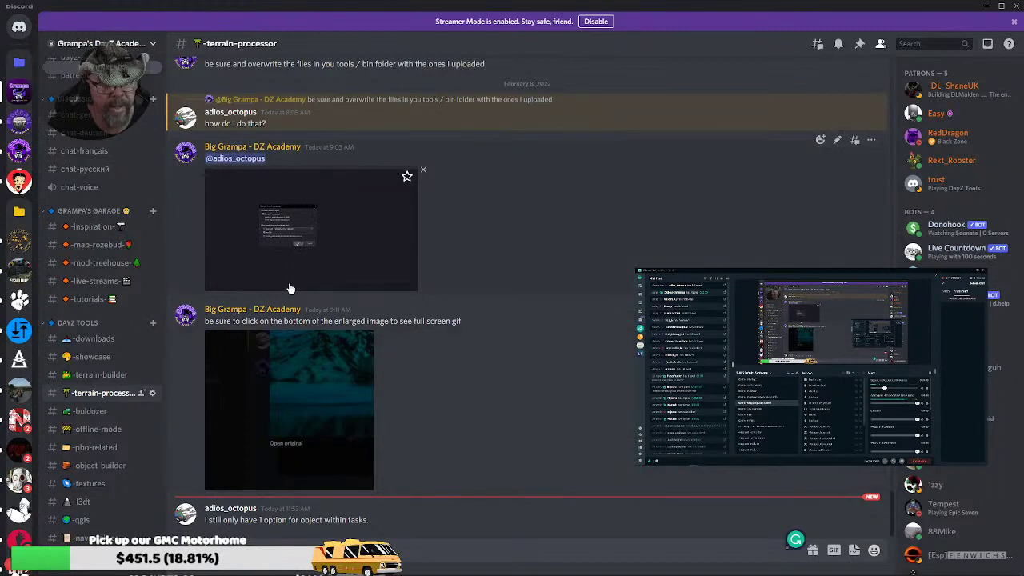
pyautogui.scroll(-3, 98, 412)
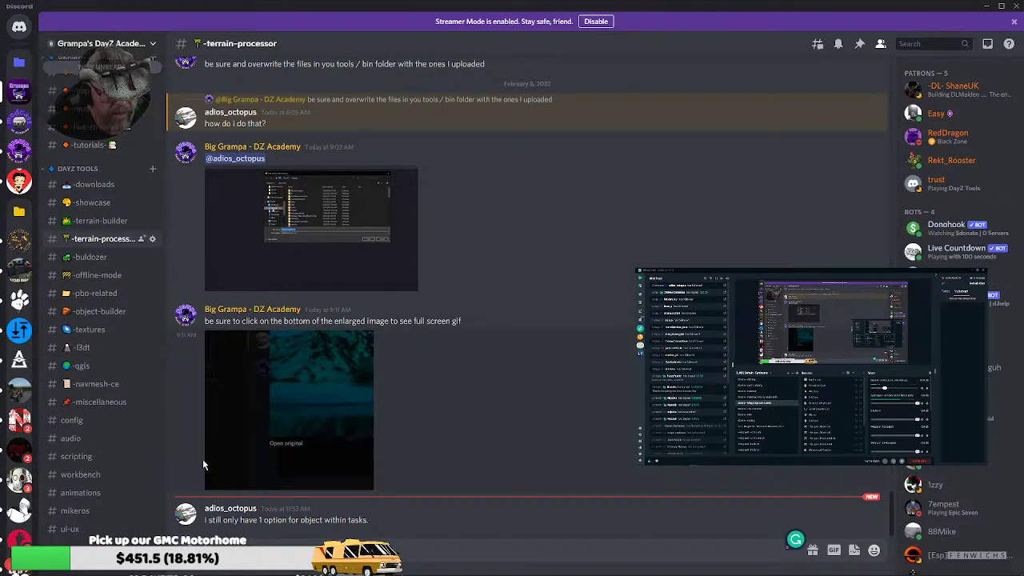
pyautogui.scroll(6, 84, 294)
pyautogui.scroll(2, 83, 294)
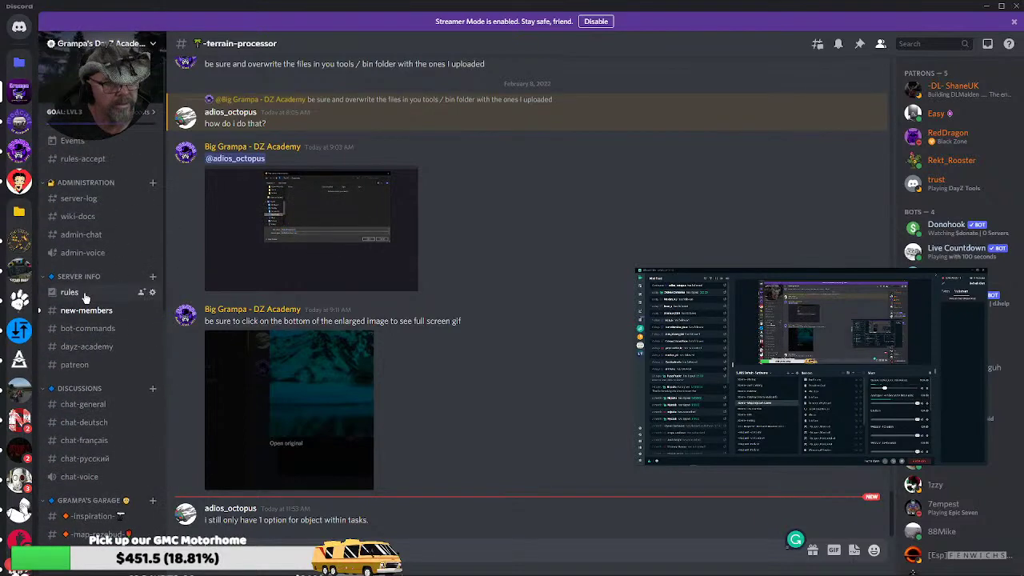
pyautogui.click(92, 310)
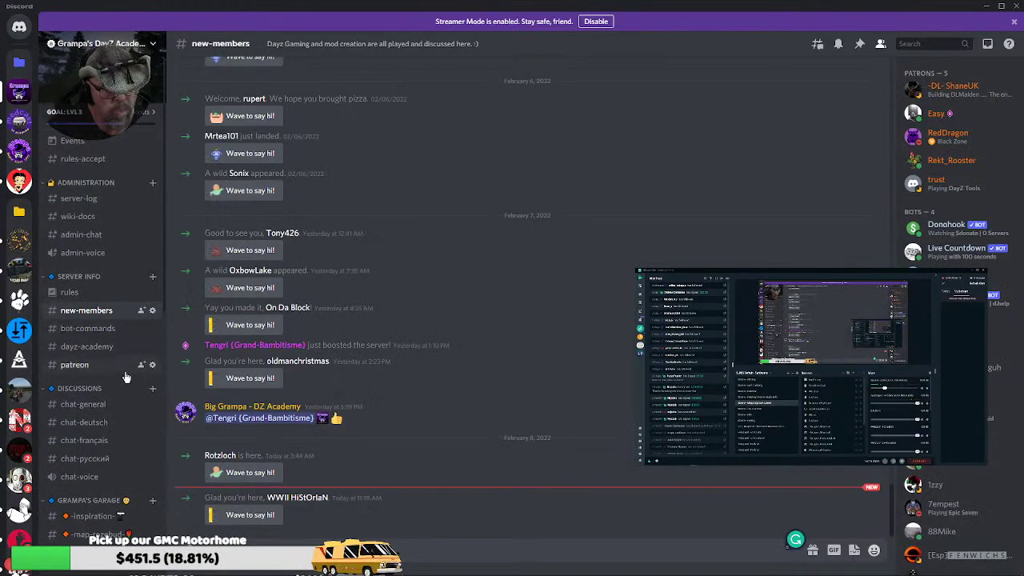
pyautogui.scroll(-5, 116, 384)
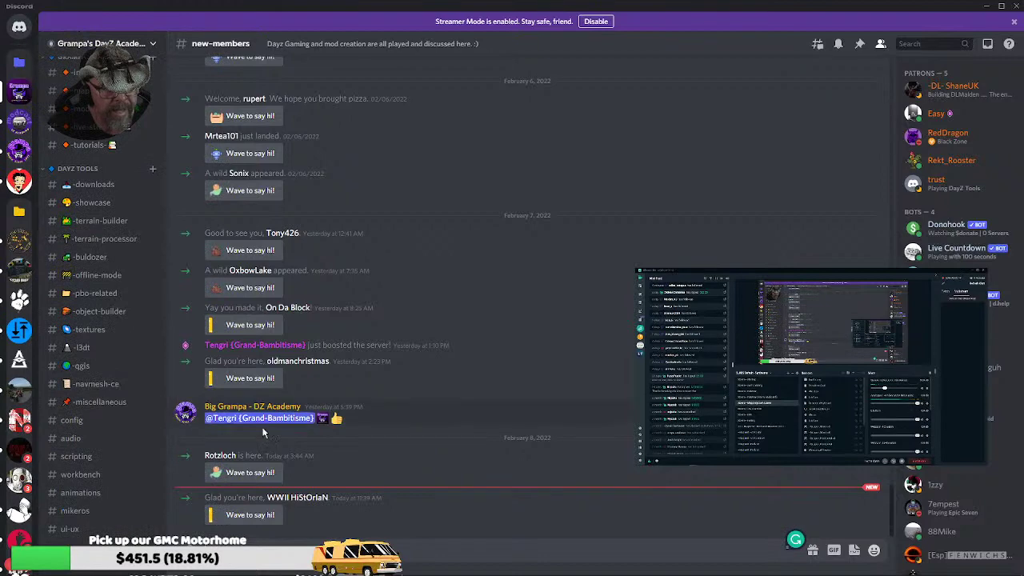
pyautogui.scroll(4, 456, 336)
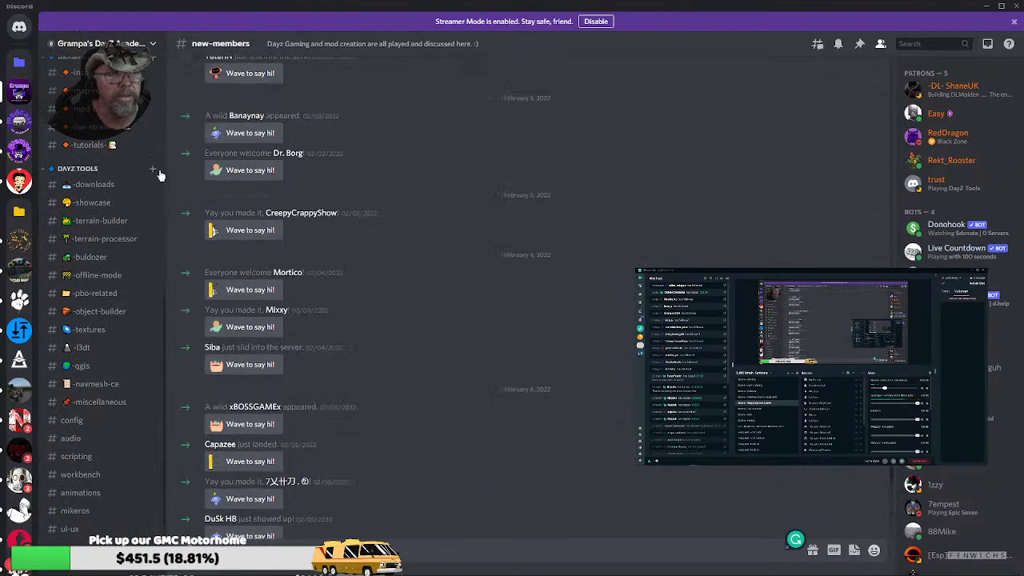
pyautogui.scroll(5, 82, 247)
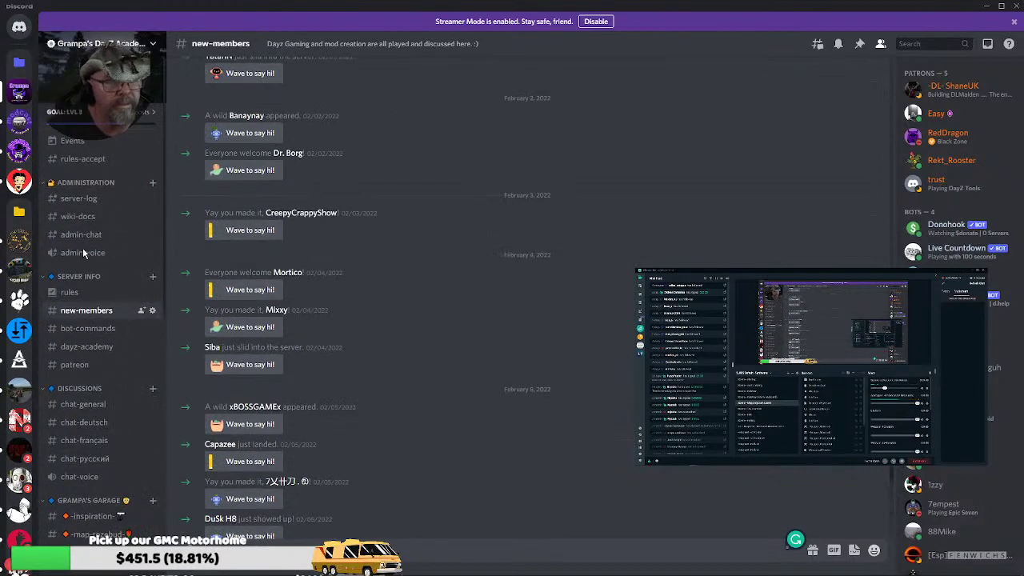
pyautogui.click(1013, 10)
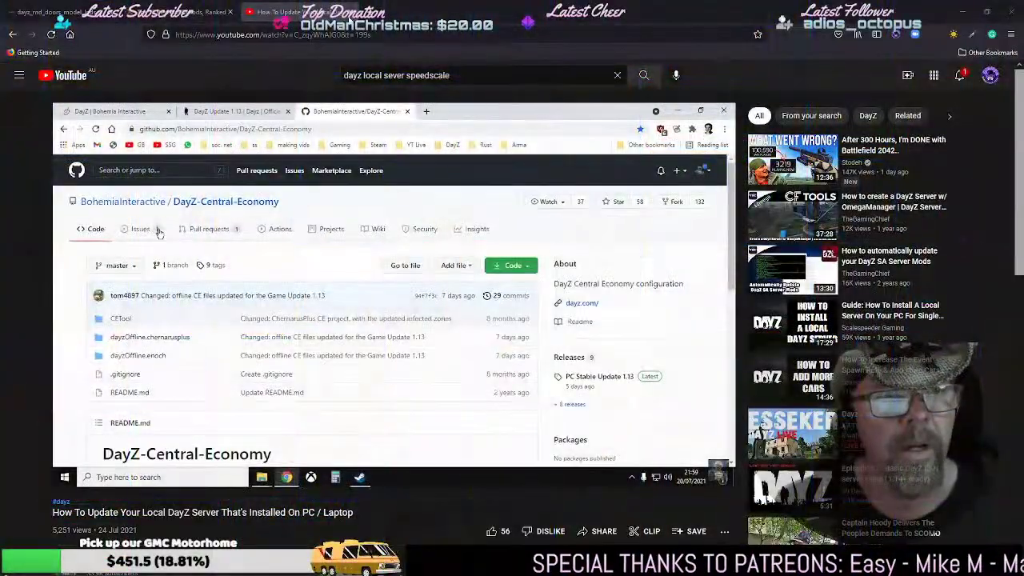
# - Leave the YouTube video and examine The Tree House entry and its neighbouring entries in the best DayZ mods article
pyautogui.hotkey('ctrl', 'Tab')
pyautogui.hotkey('ctrl', 'Tab')
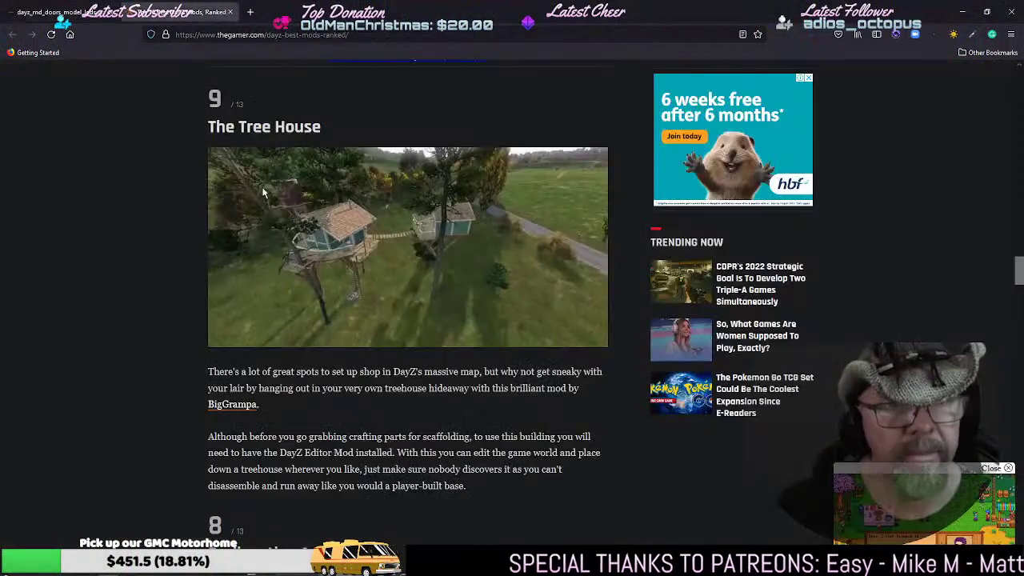
pyautogui.scroll(5, 408, 320)
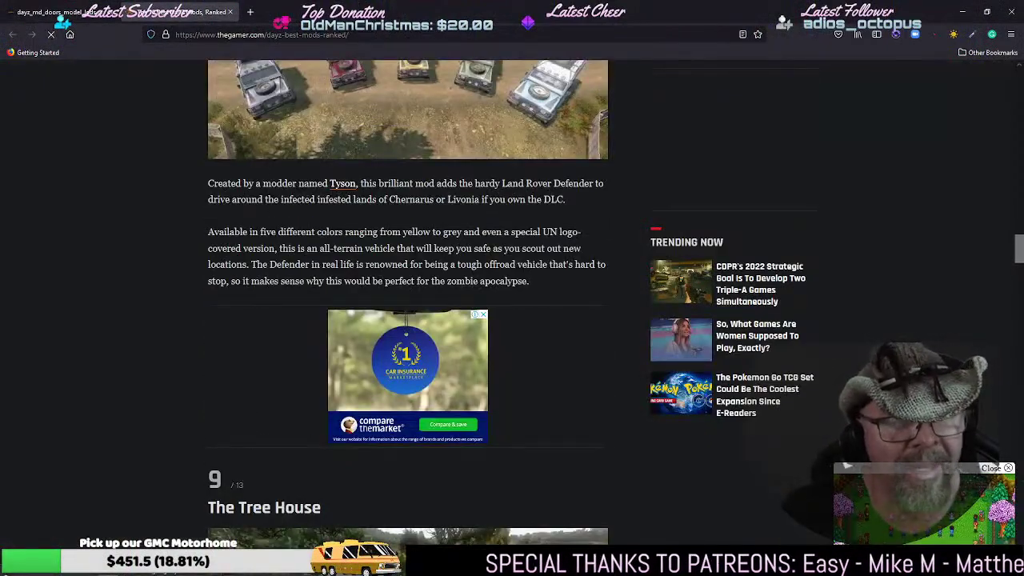
pyautogui.scroll(-5, 297, 185)
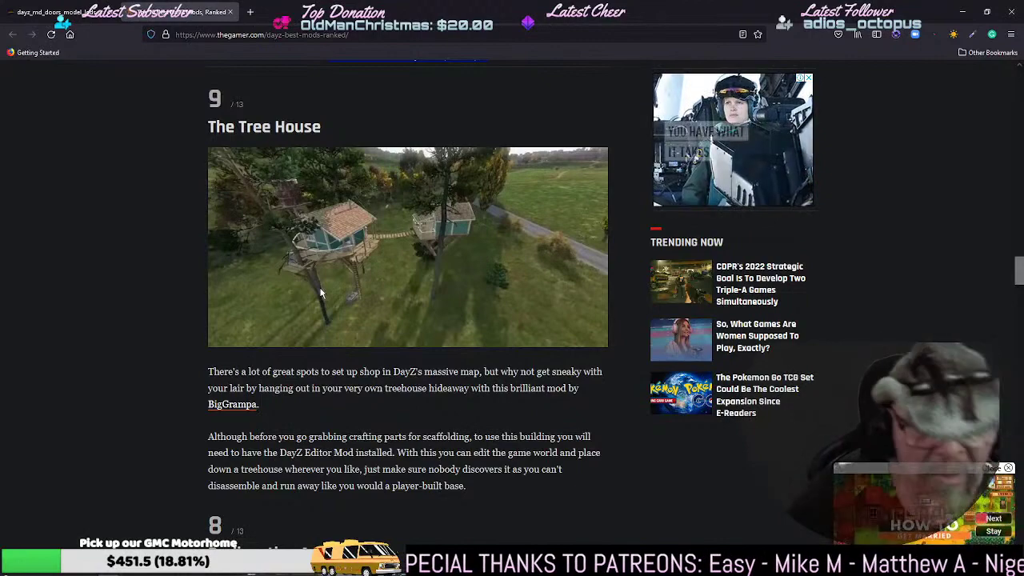
pyautogui.scroll(-2, 388, 271)
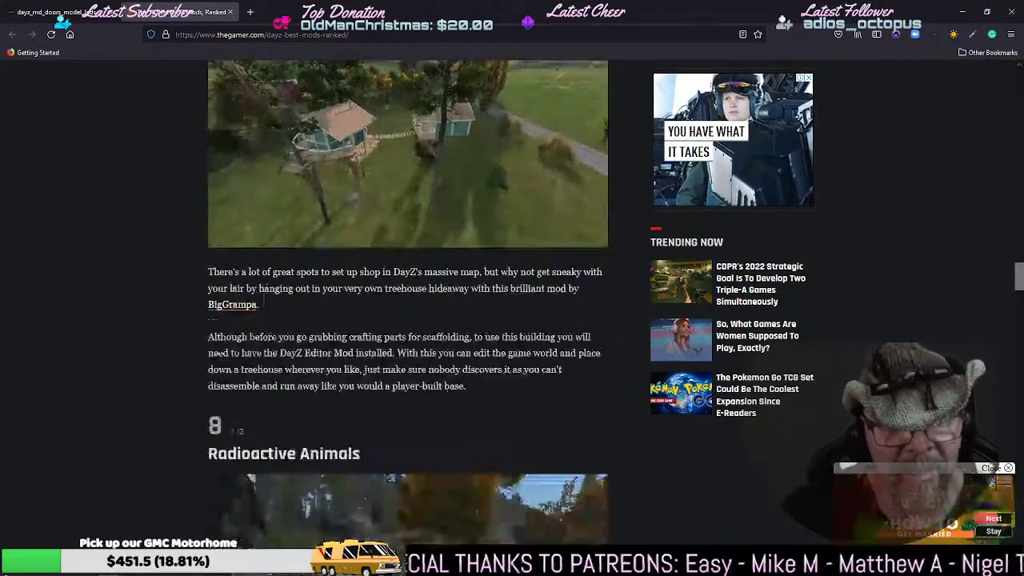
pyautogui.scroll(4, 384, 265)
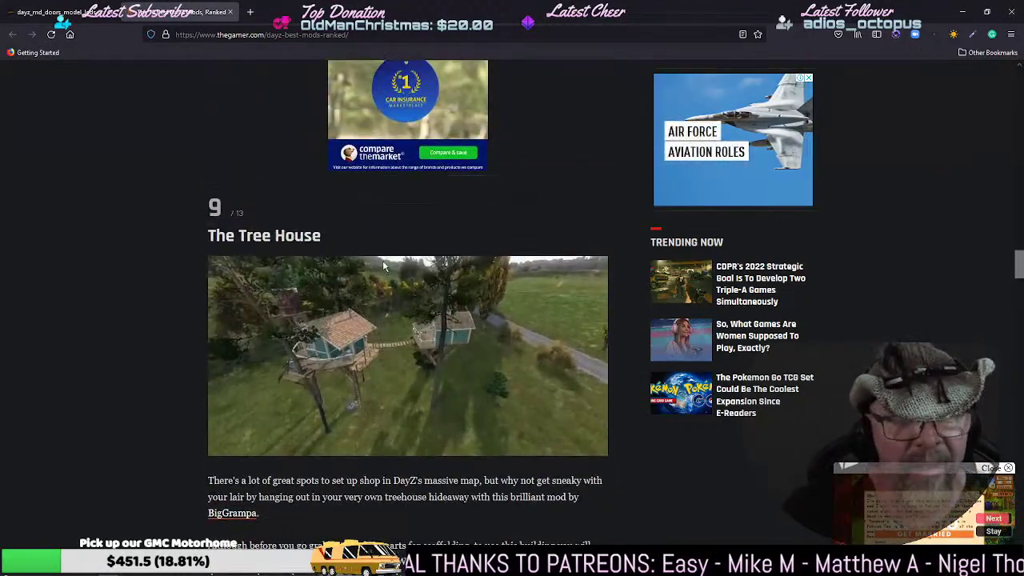
pyautogui.scroll(-3, 383, 264)
pyautogui.scroll(7, 383, 264)
pyautogui.scroll(7, 384, 266)
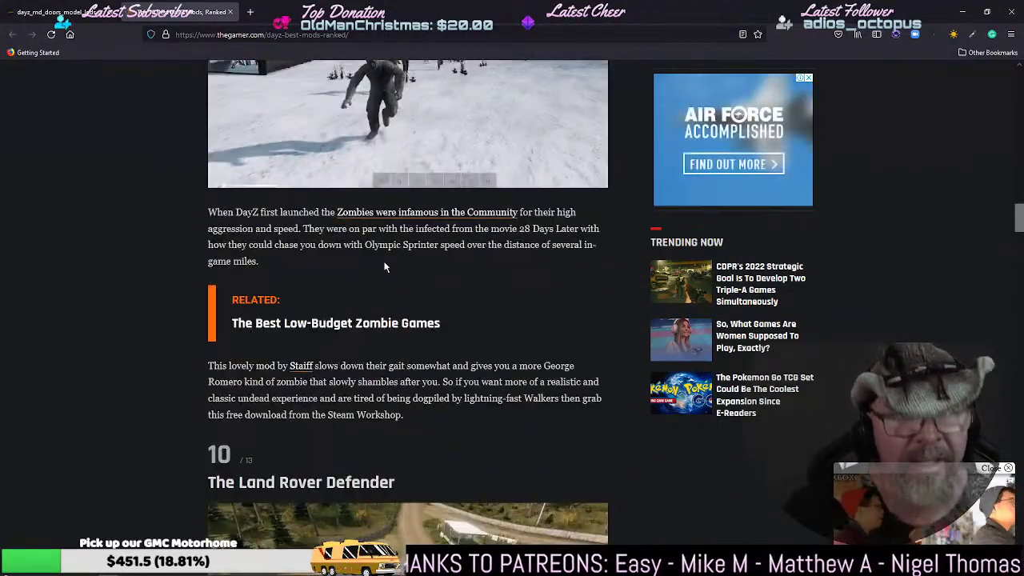
pyautogui.scroll(-20, 384, 266)
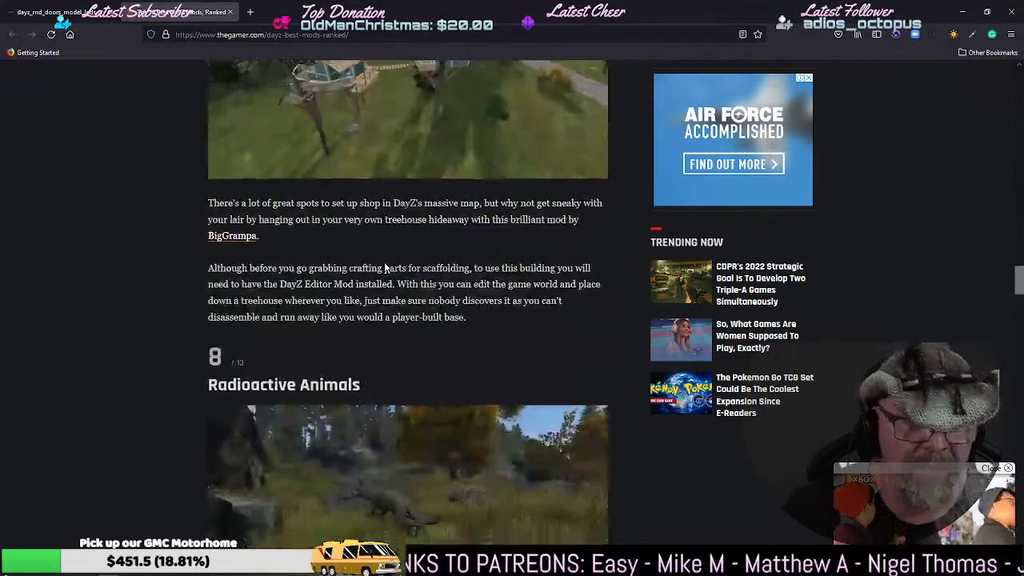
pyautogui.scroll(4, 384, 265)
pyautogui.scroll(-11, 384, 261)
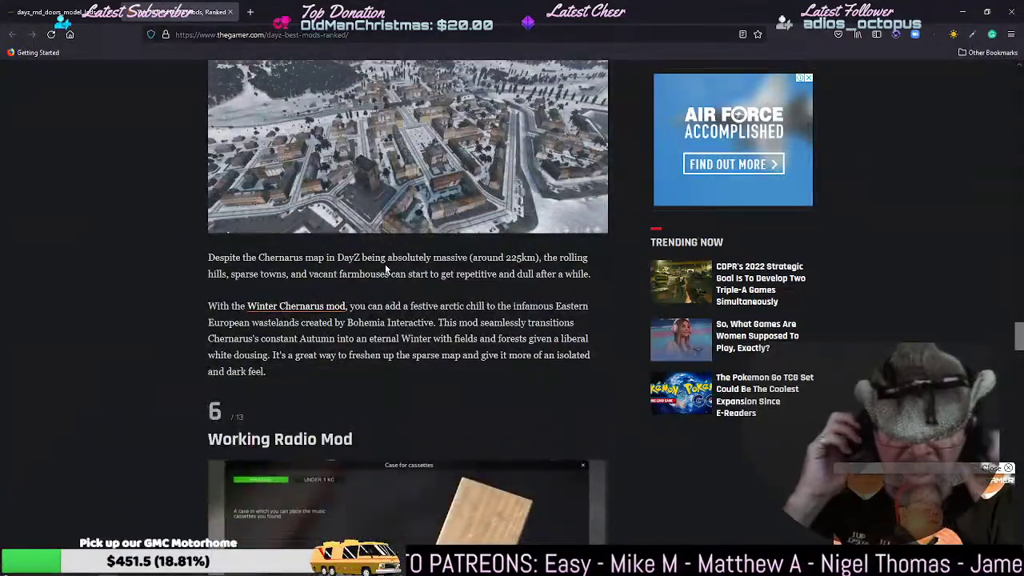
pyautogui.scroll(6, 384, 256)
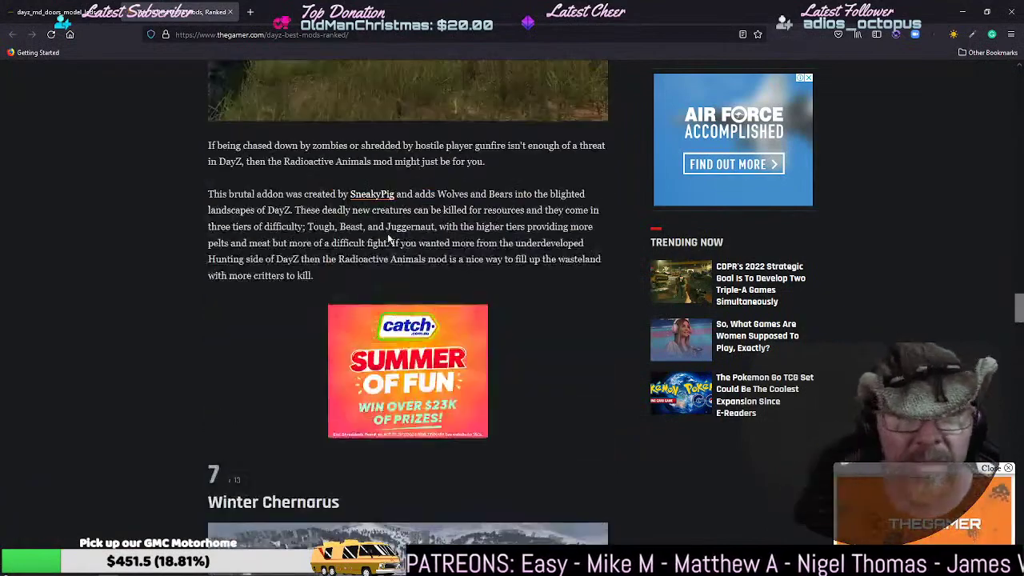
pyautogui.scroll(8, 389, 238)
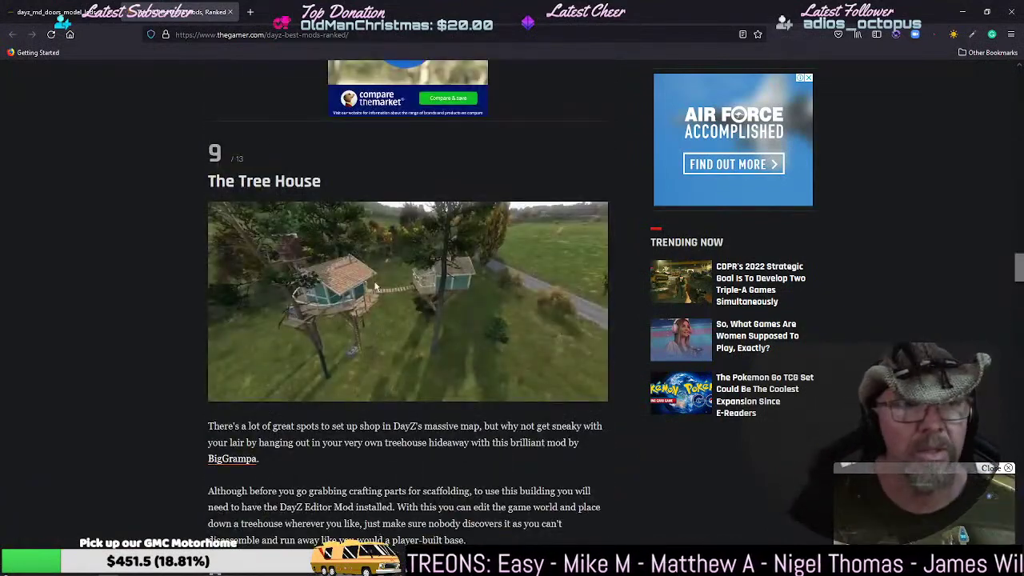
# - Close the DayZ mods article and the browser window with the door model LODs image
pyautogui.click(229, 12)
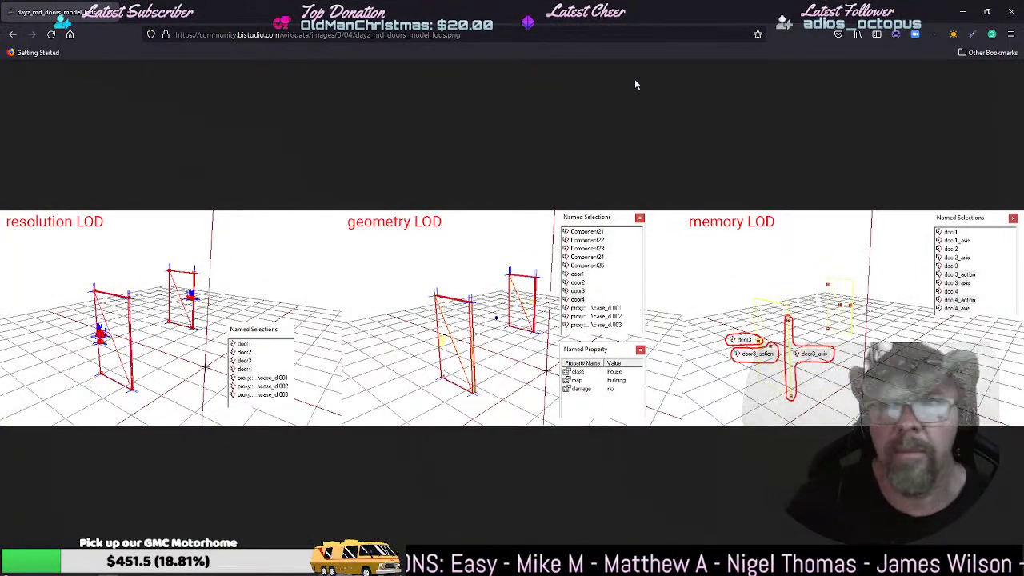
pyautogui.click(1011, 11)
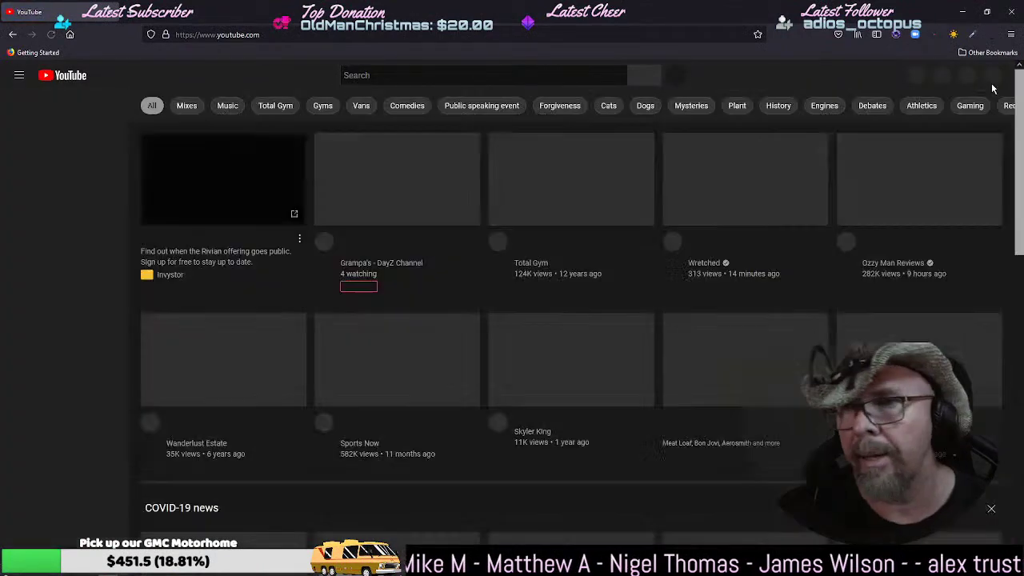
# - Open the list of uploaded videos on the account's own YouTube channel
pyautogui.click(990, 75)
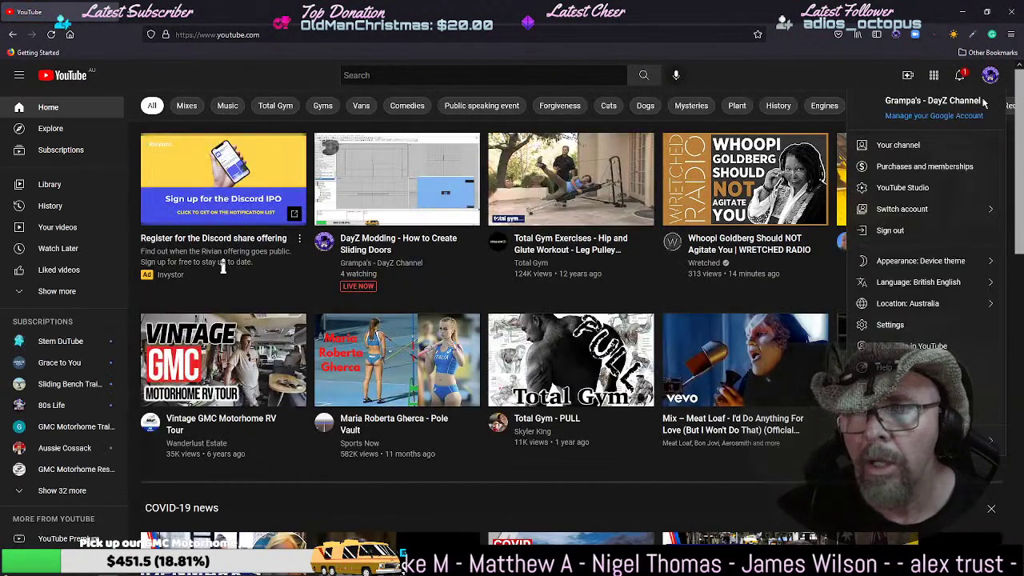
pyautogui.click(894, 146)
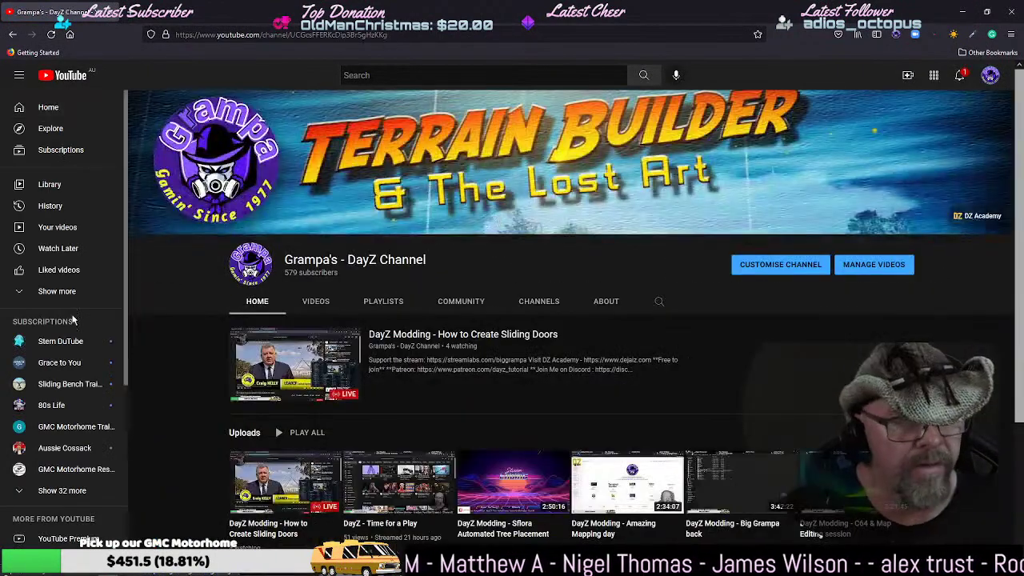
pyautogui.click(316, 301)
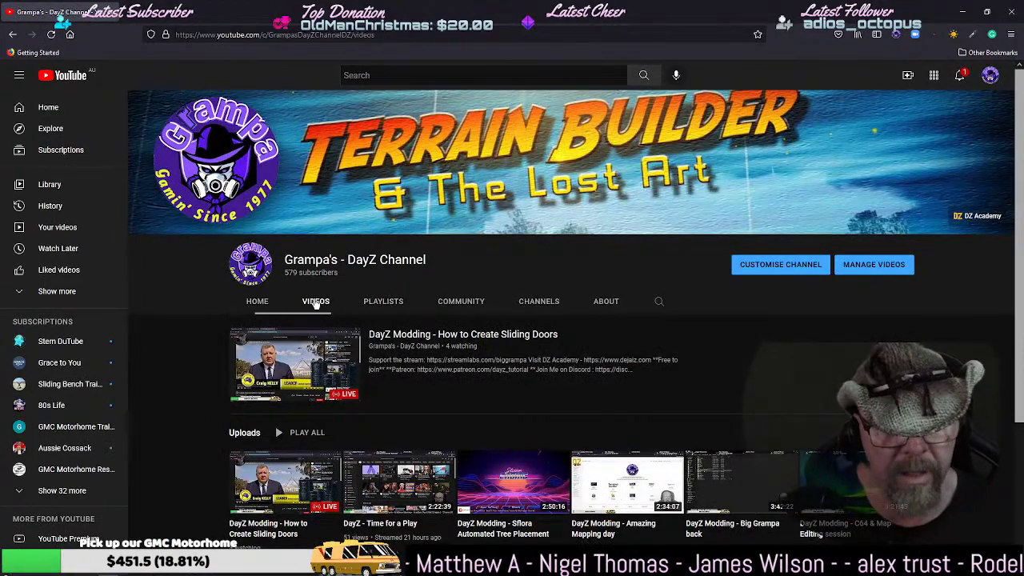
# - Look through the channel's uploaded DayZ modding, map making and Terrain Builder videos, from the newest to the oldest
pyautogui.scroll(-5, 436, 324)
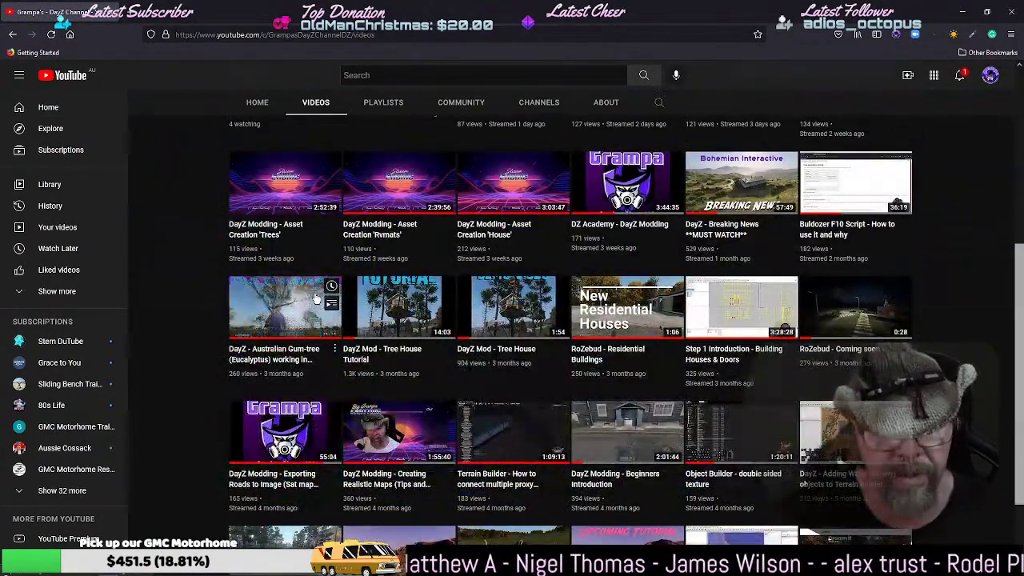
pyautogui.scroll(-6, 436, 324)
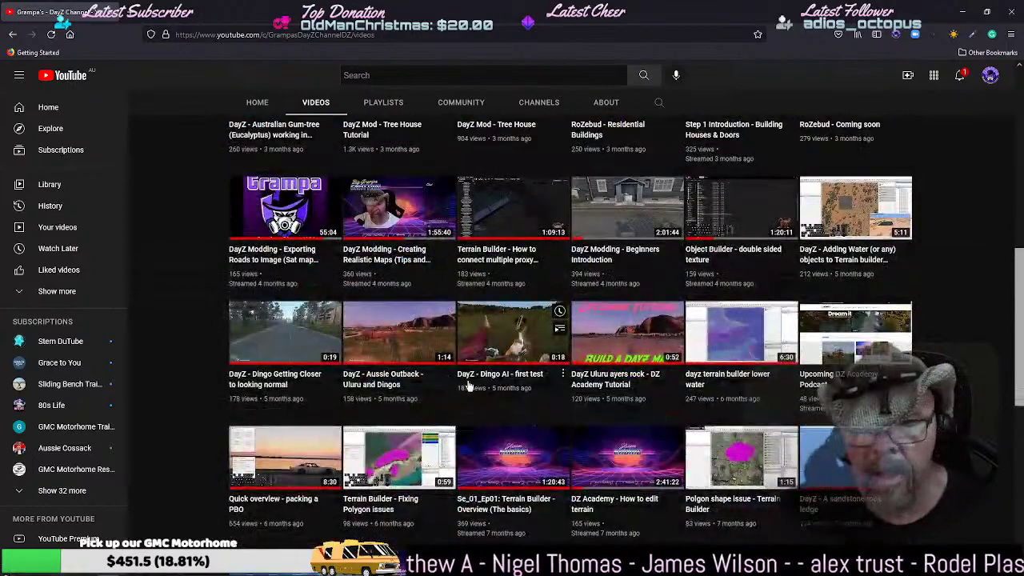
pyautogui.scroll(-3, 466, 374)
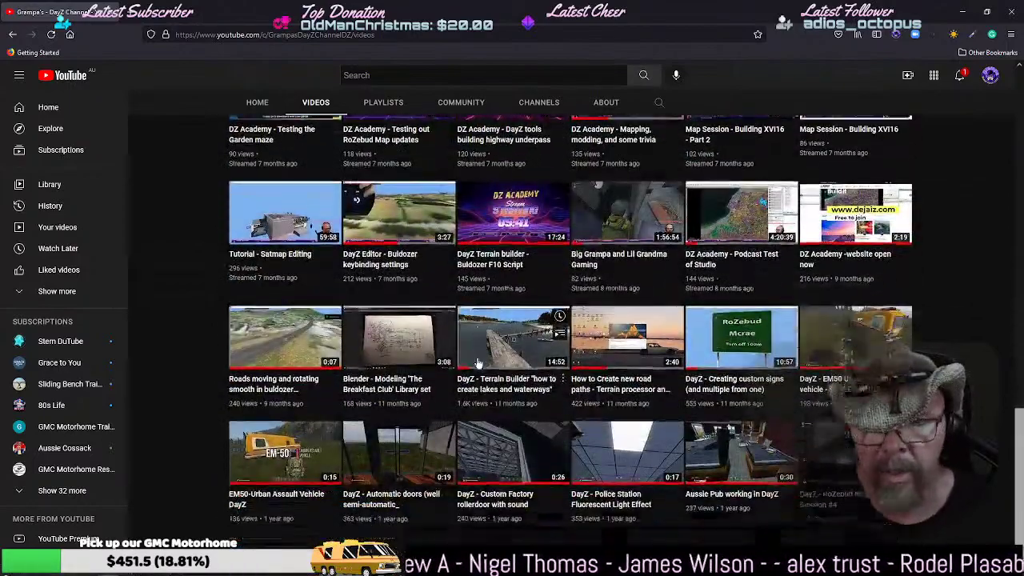
pyautogui.scroll(-3, 477, 364)
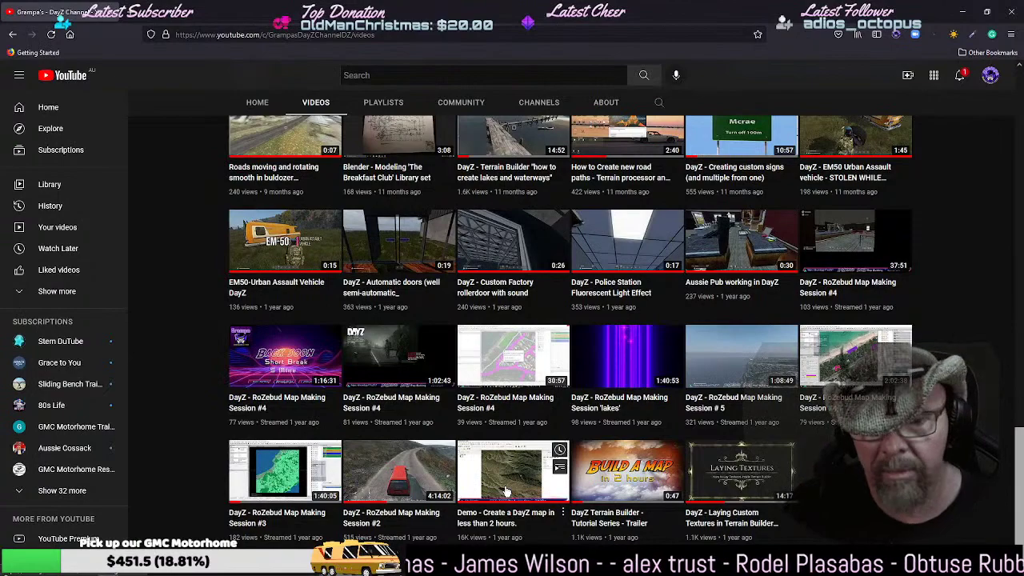
pyautogui.scroll(3, 506, 489)
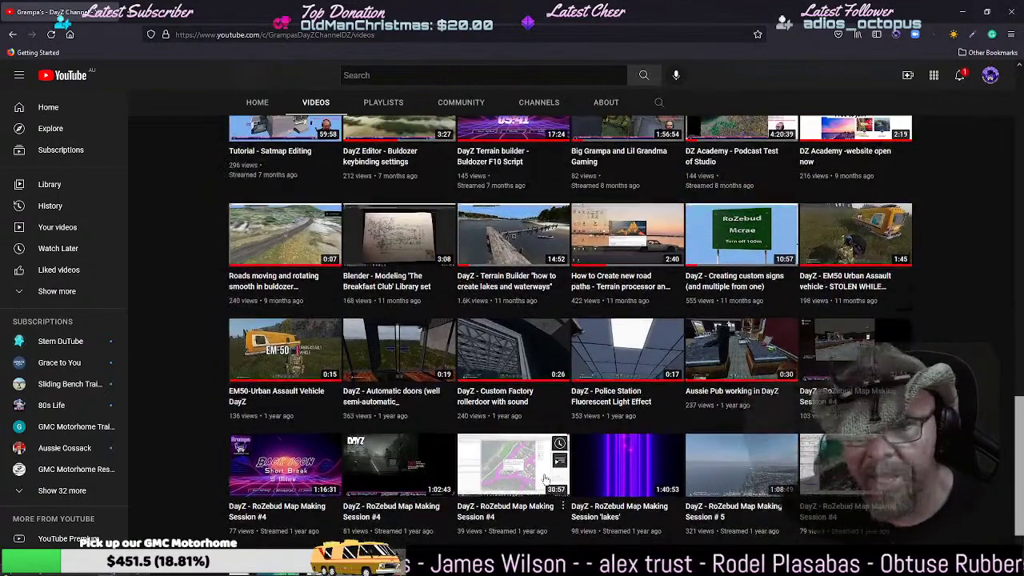
pyautogui.scroll(1, 506, 404)
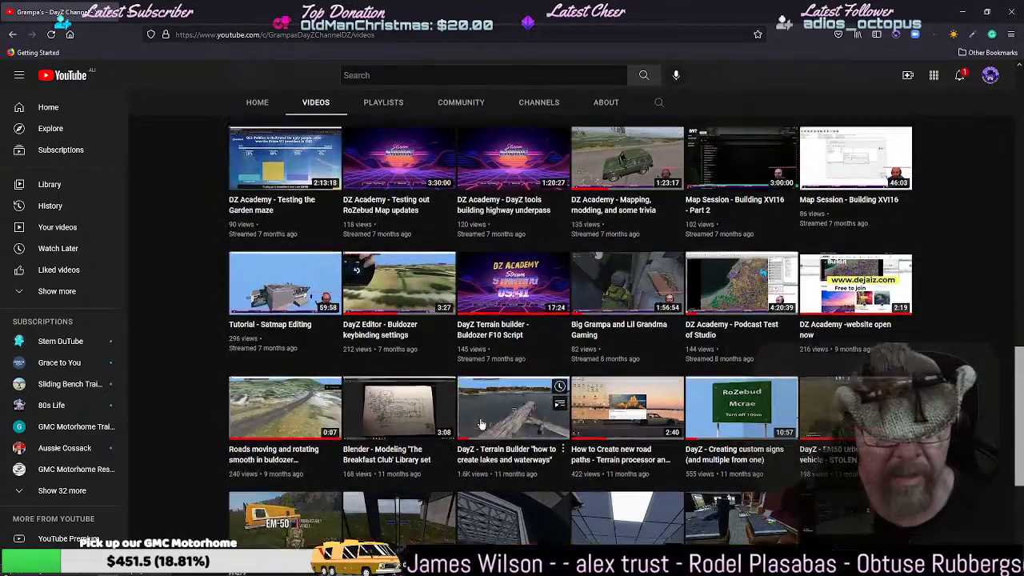
pyautogui.scroll(2, 397, 402)
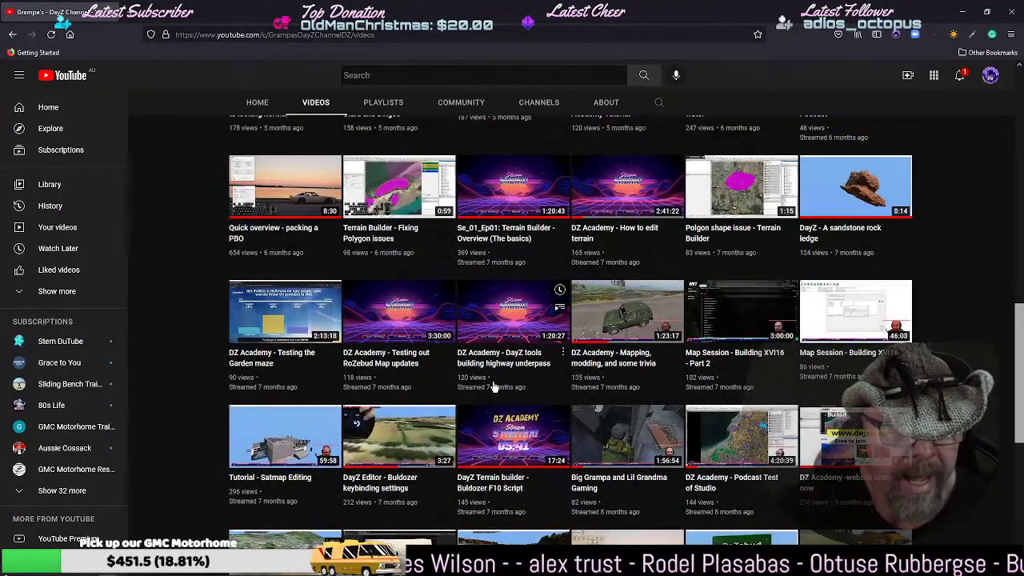
pyautogui.scroll(2, 504, 382)
pyautogui.scroll(5, 504, 376)
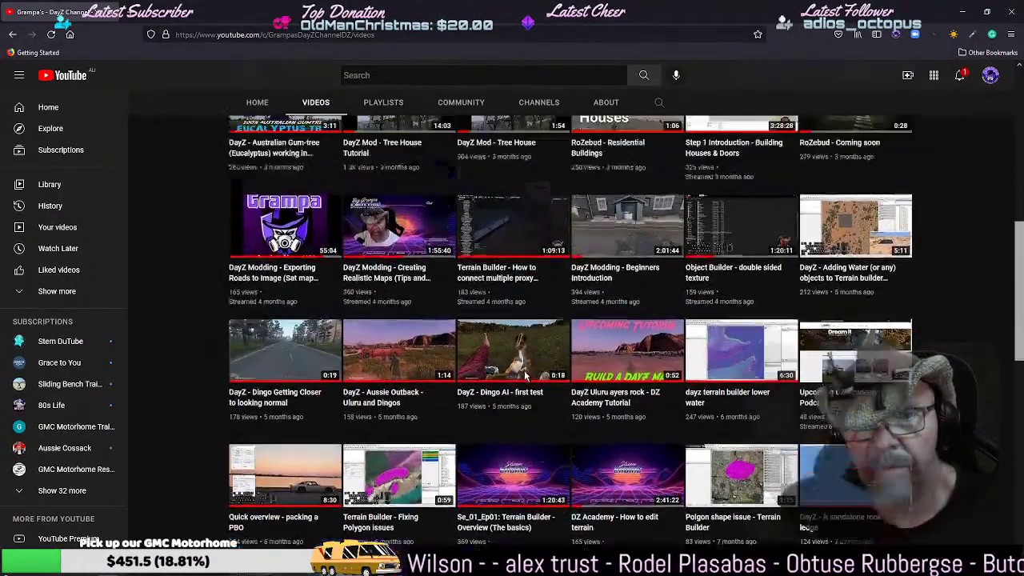
pyautogui.scroll(2, 526, 376)
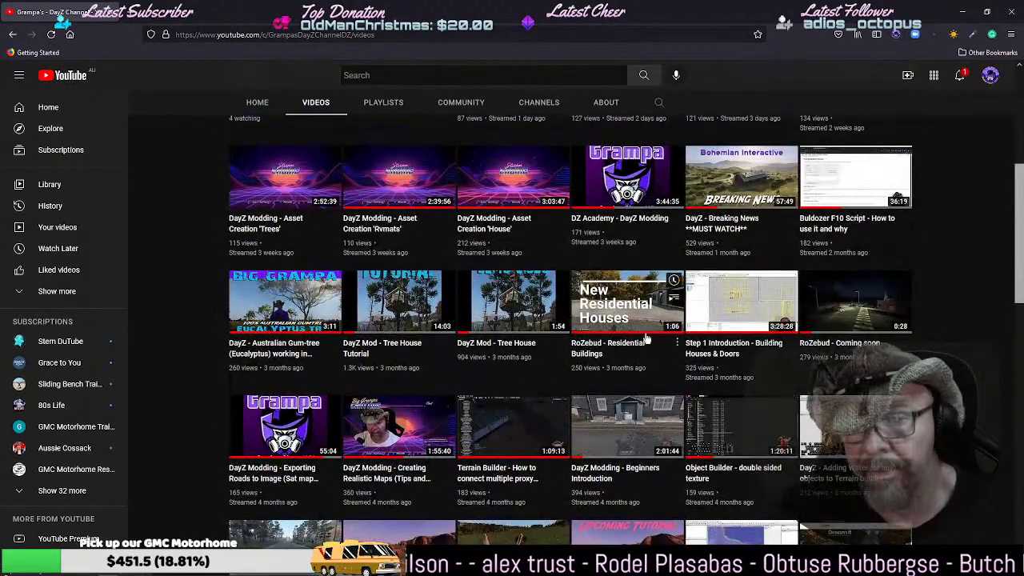
pyautogui.scroll(5, 720, 294)
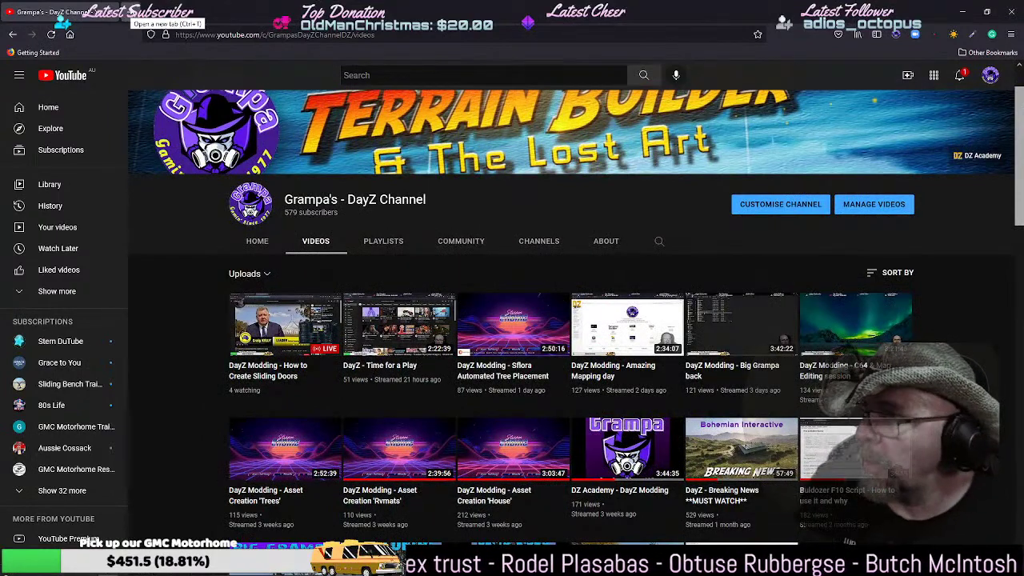
# - Search the web for "bohemia interactive" in a new browser tab
pyautogui.click(130, 12)
pyautogui.click(218, 33)
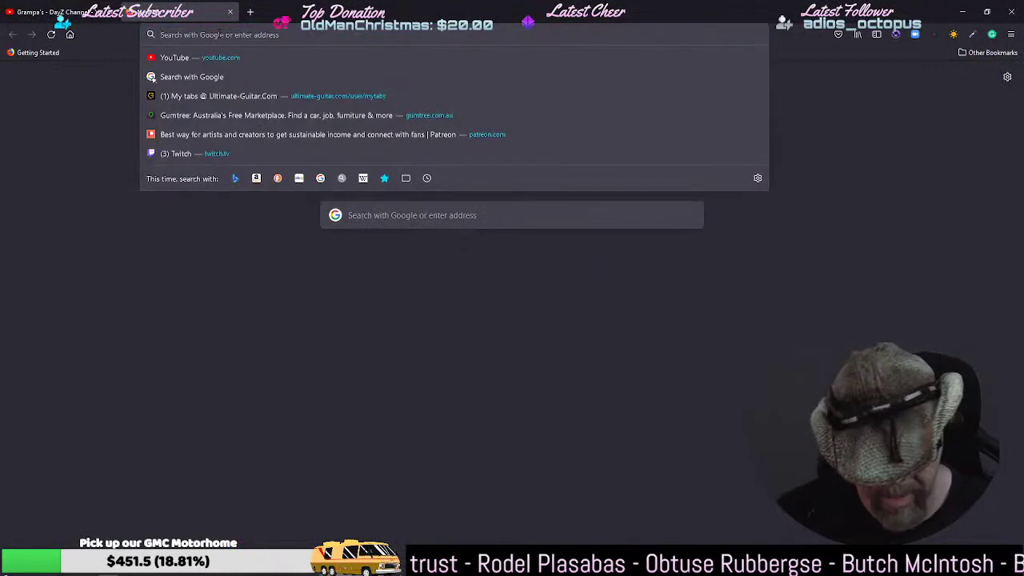
pyautogui.write('bohe')
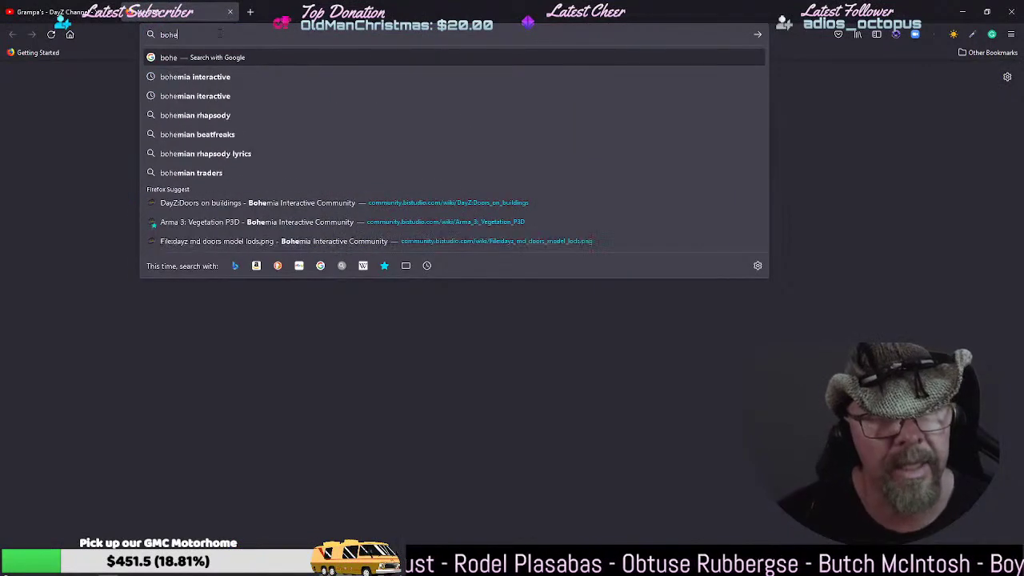
pyautogui.click(214, 77)
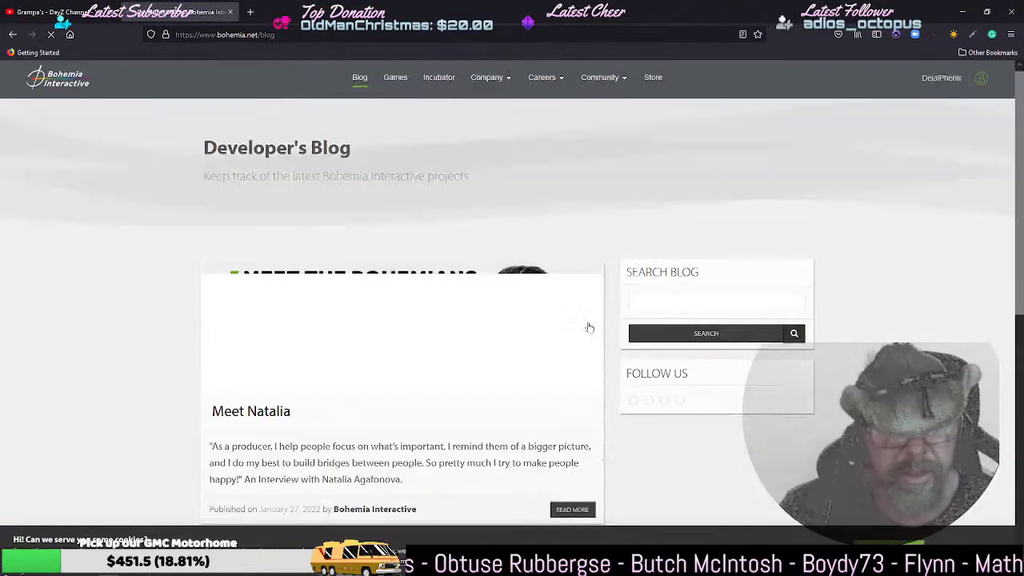
# - Open the article "Introducing Enfusion Engine: The Modern Heart of Our Future Games" from Bohemia Interactive's Developer's Blog
pyautogui.scroll(-5, 496, 314)
pyautogui.scroll(-4, 496, 314)
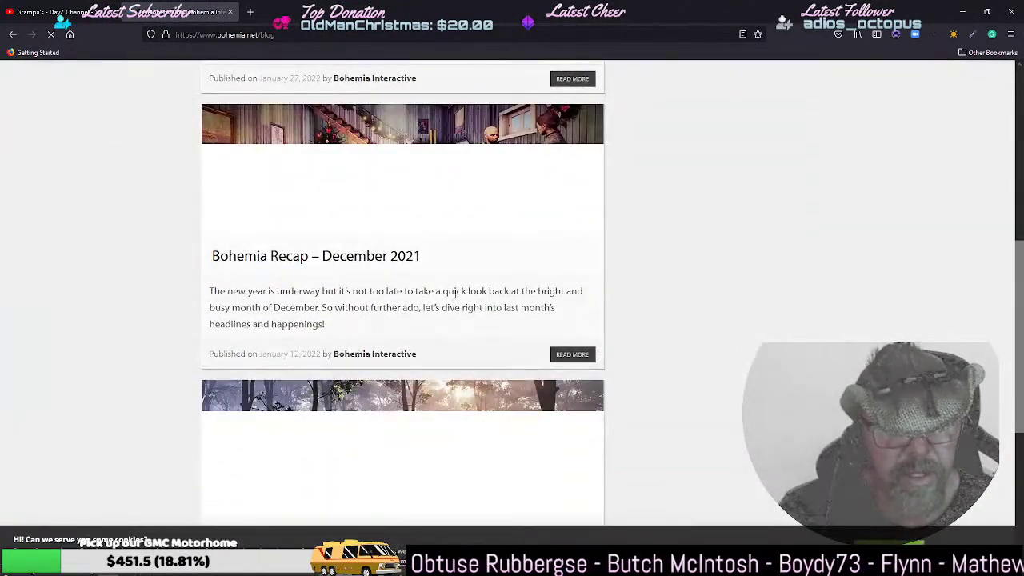
pyautogui.scroll(-2, 352, 284)
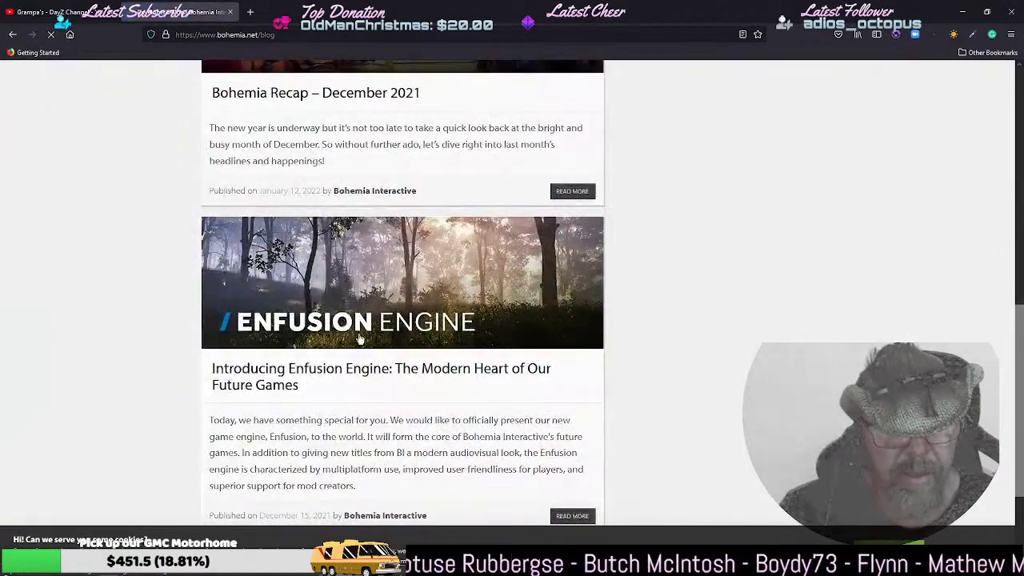
pyautogui.click(357, 371)
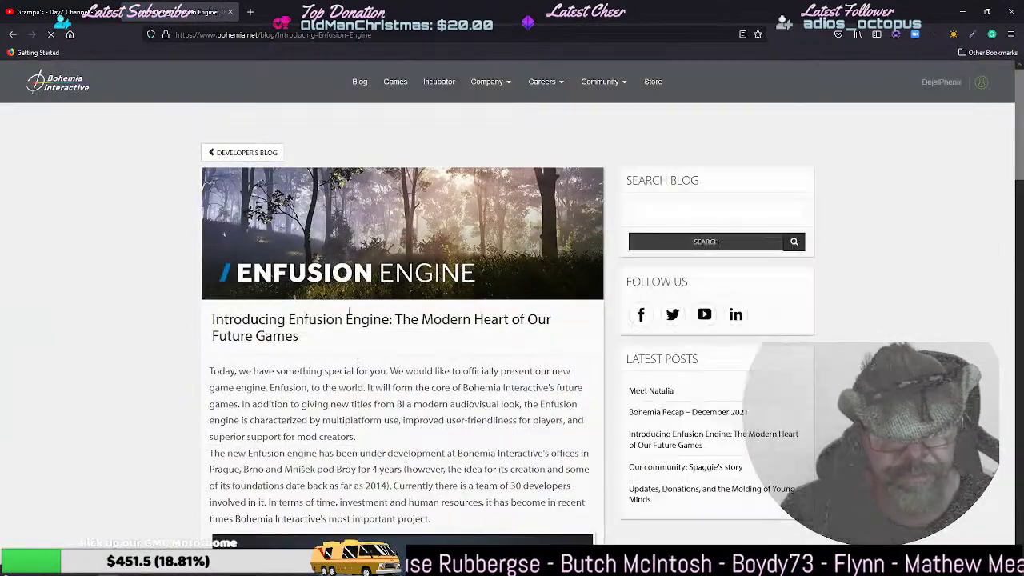
# - Read the Enfusion article's introduction and its sections on multiplatformity, modern technologies and the Enfusion Workbench
pyautogui.scroll(-2, 342, 288)
pyautogui.scroll(-2, 360, 288)
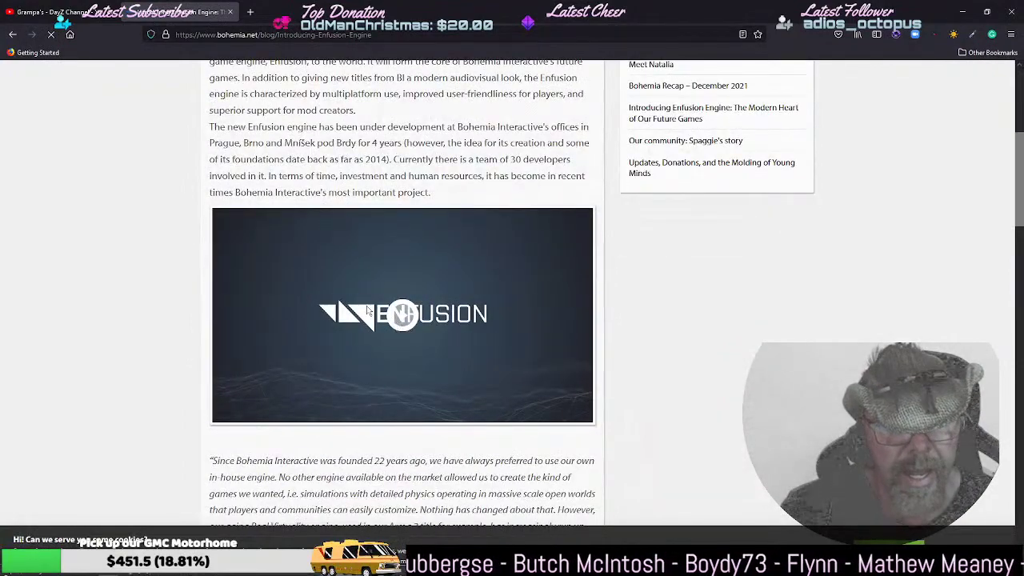
pyautogui.scroll(-8, 368, 304)
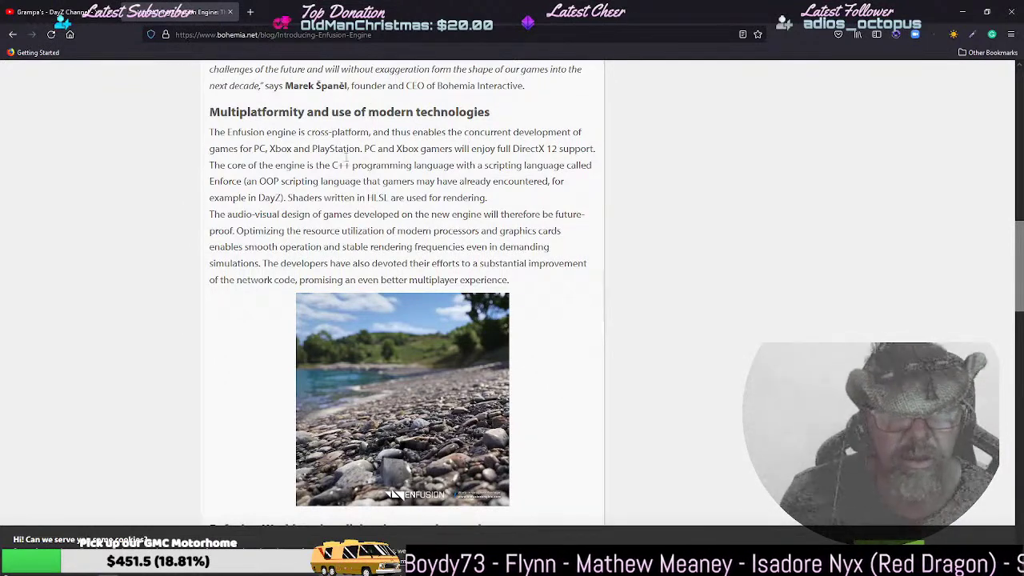
pyautogui.scroll(-3, 392, 320)
pyautogui.scroll(2, 415, 210)
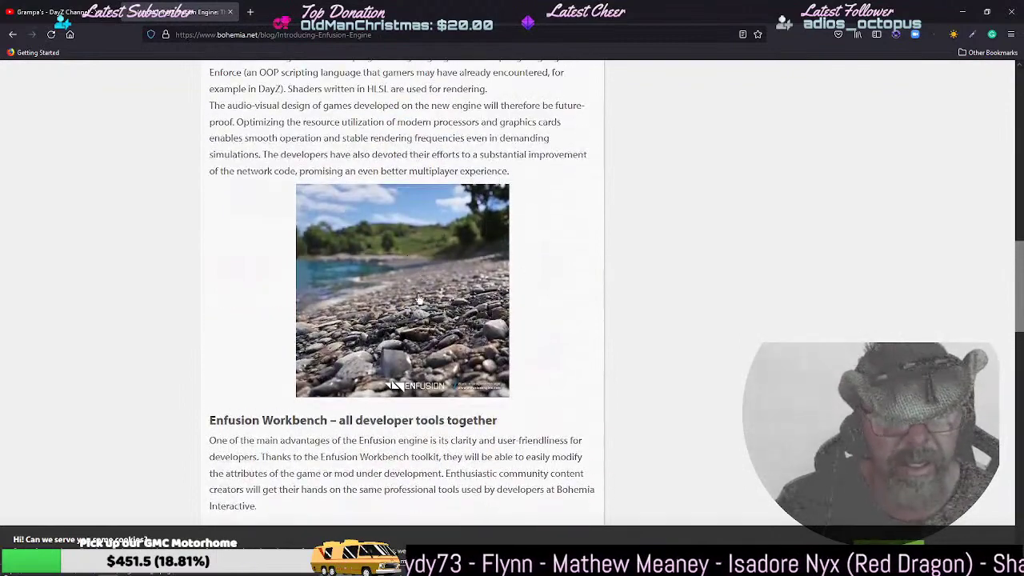
pyautogui.scroll(-3, 408, 321)
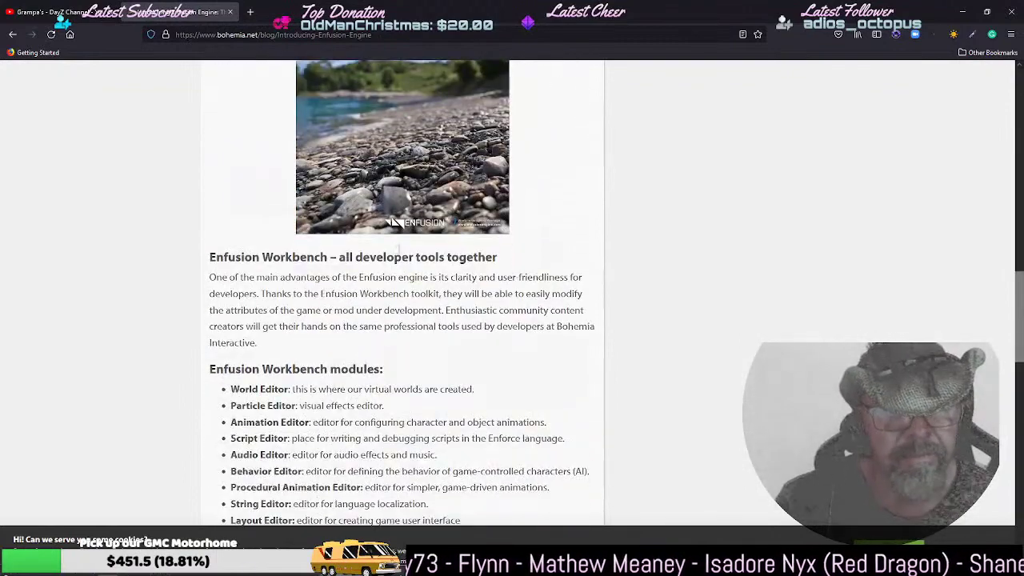
pyautogui.scroll(-3, 367, 212)
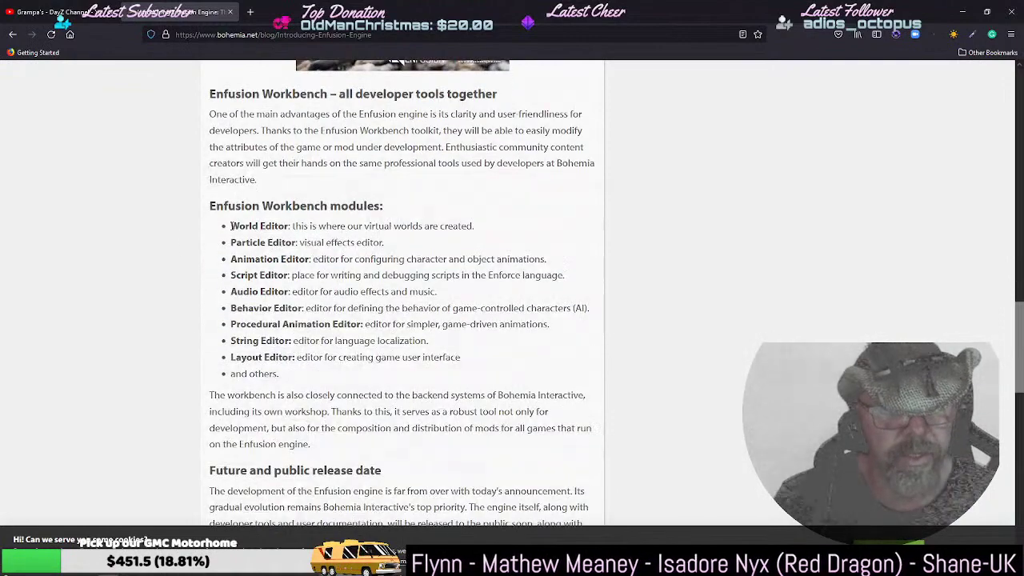
# - Highlight entries in the Enfusion Workbench modules list, including World Editor, Procedural Animation Editor and String Editor
pyautogui.moveTo(230, 226); pyautogui.dragTo(496, 229)
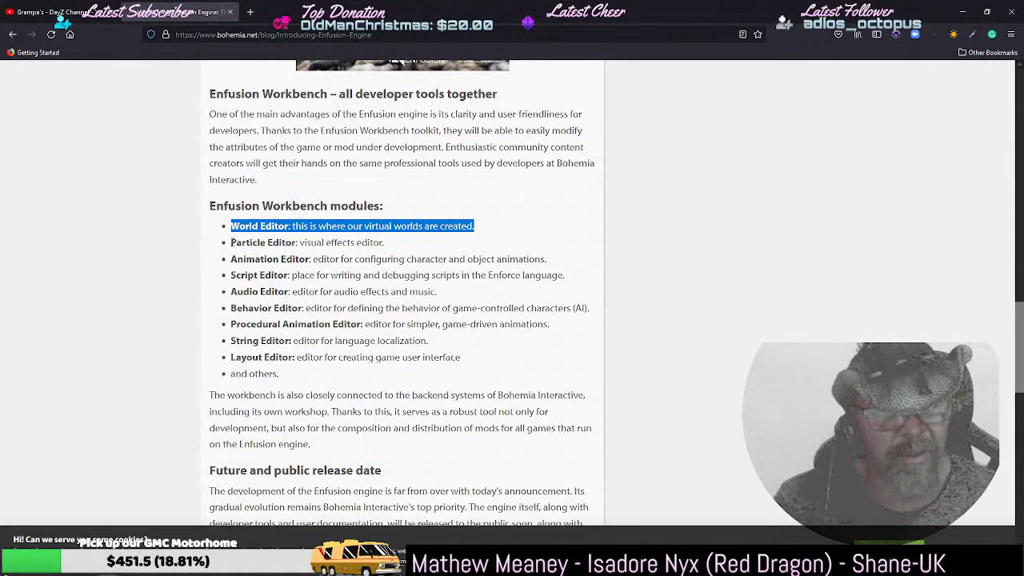
pyautogui.moveTo(231, 241); pyautogui.dragTo(365, 324)
pyautogui.click(233, 318)
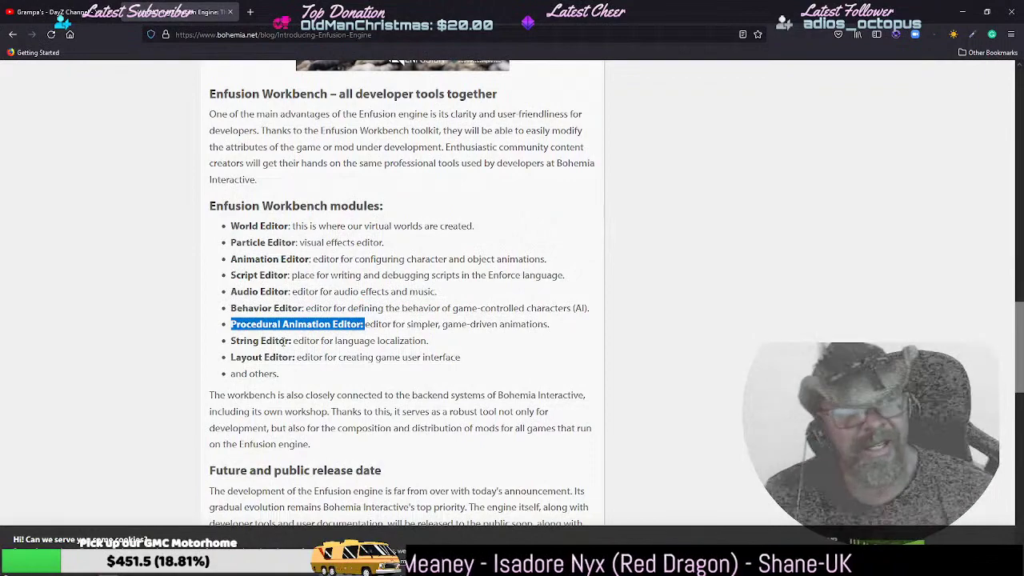
pyautogui.moveTo(236, 341); pyautogui.dragTo(280, 341)
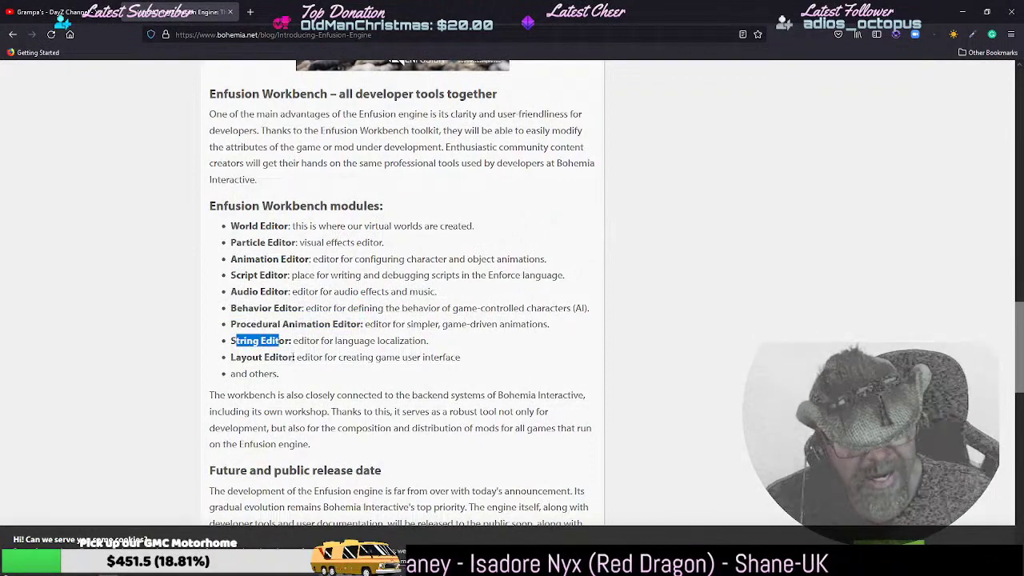
# - Examine the "Future and public release date" section and the Enfusion screenshots that follow it
pyautogui.scroll(-5, 372, 358)
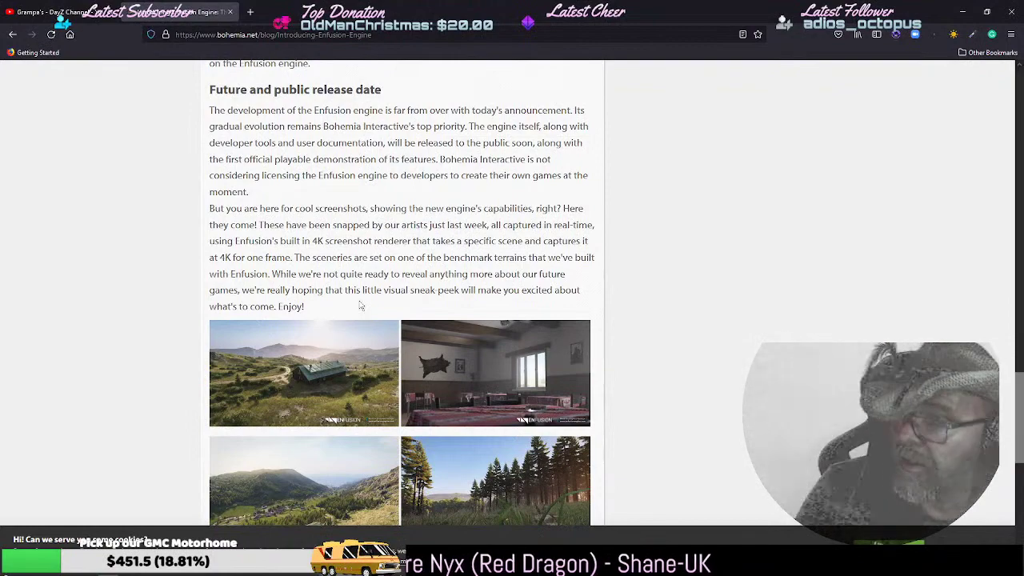
pyautogui.scroll(-3, 324, 288)
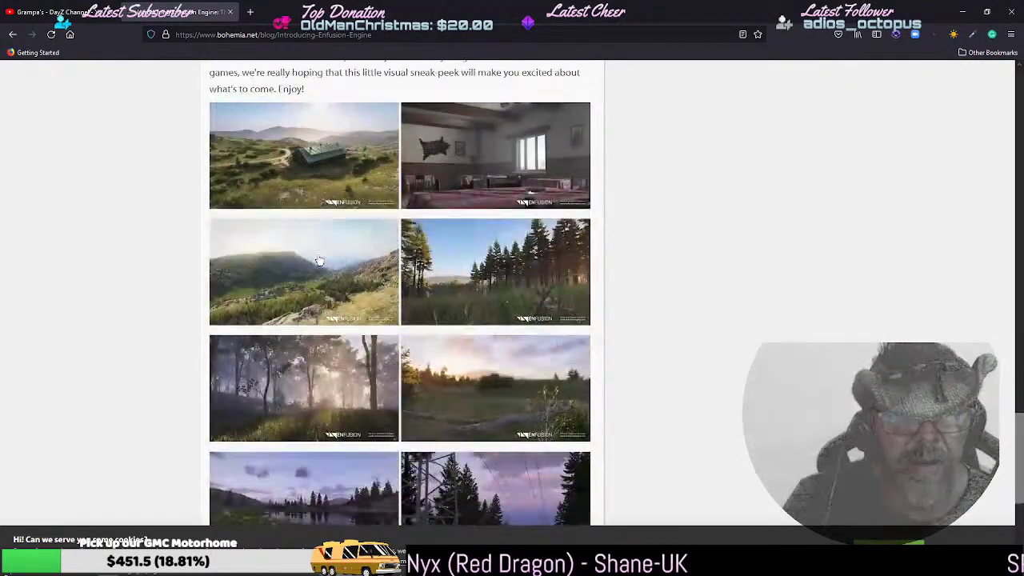
pyautogui.scroll(-3, 338, 293)
pyautogui.scroll(-2, 339, 294)
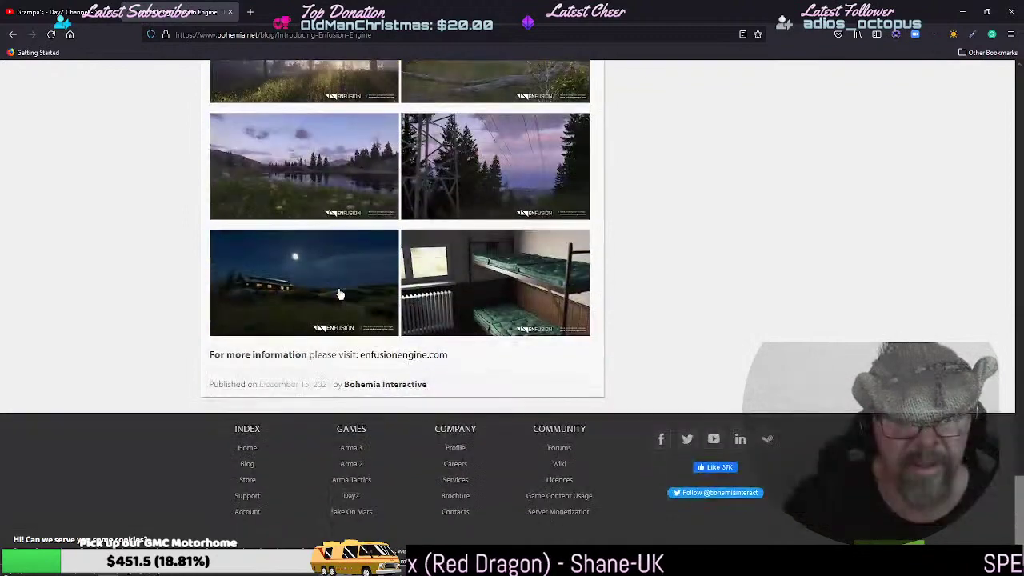
# - Enlarge the sunlit forest screenshot in the Enfusion gallery, advance to the next image and close the viewer
pyautogui.scroll(3, 332, 293)
pyautogui.click(325, 291)
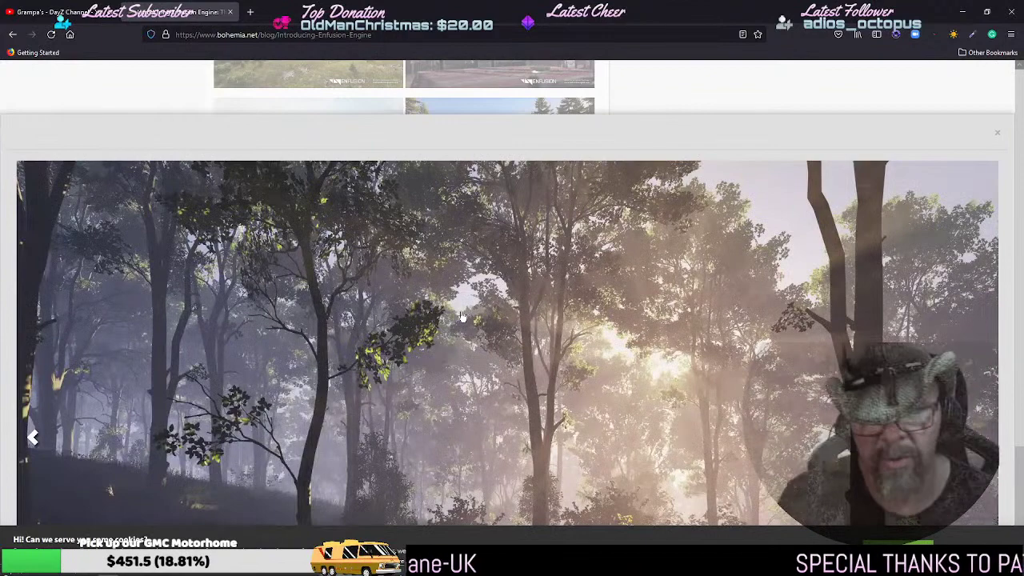
pyautogui.scroll(-2, 488, 325)
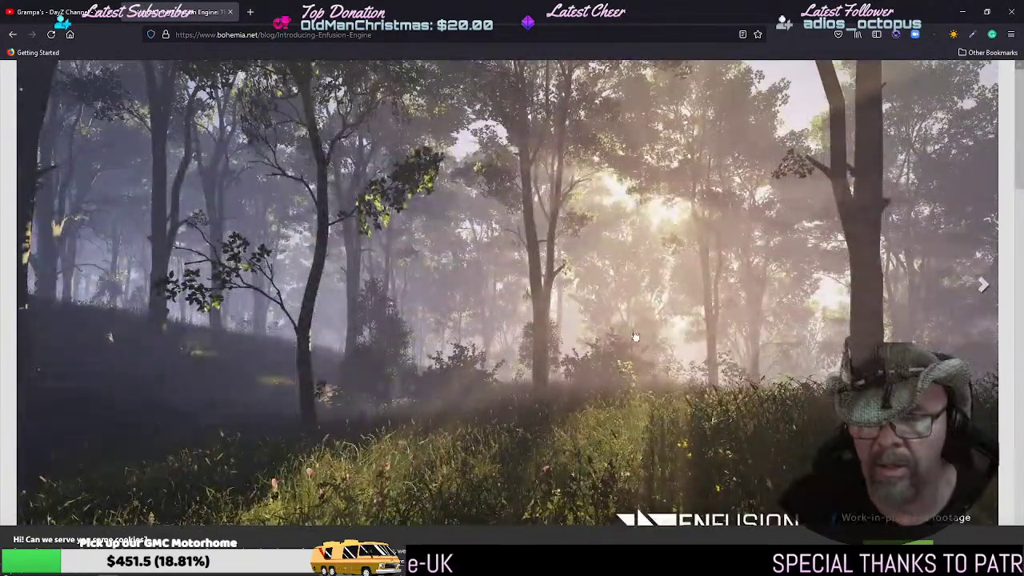
pyautogui.scroll(1, 605, 348)
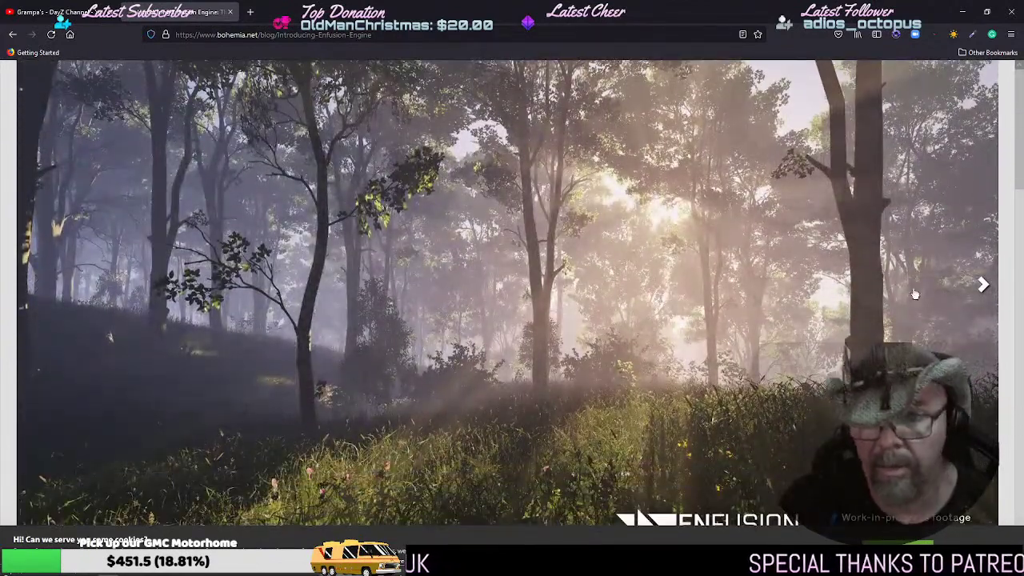
pyautogui.click(980, 286)
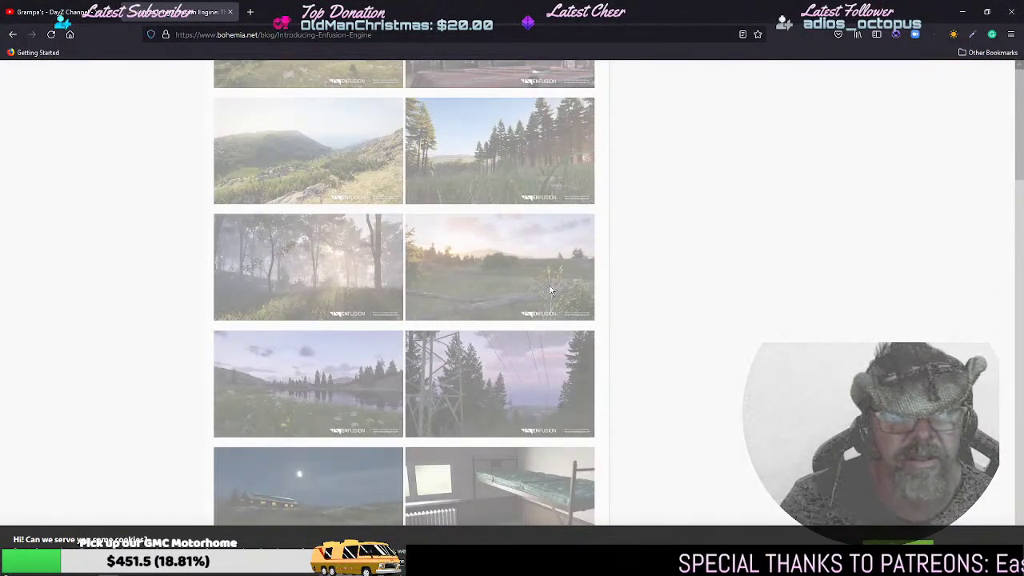
pyautogui.click(531, 318)
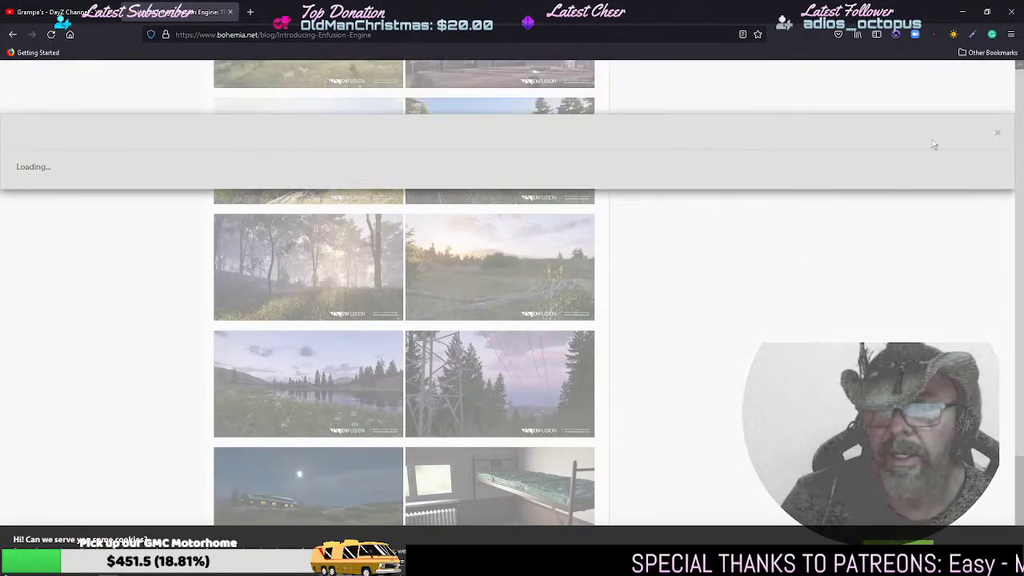
pyautogui.click(998, 133)
# - Open the enfusionengine.com link given for more information at the end of the article
pyautogui.scroll(5, 471, 233)
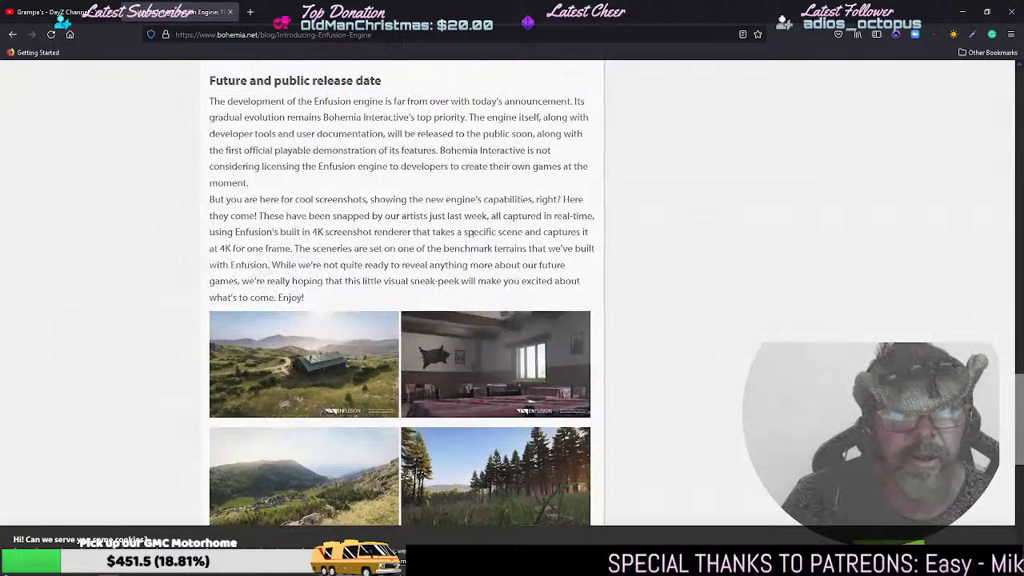
pyautogui.scroll(-8, 470, 233)
pyautogui.scroll(5, 386, 259)
pyautogui.scroll(-5, 387, 259)
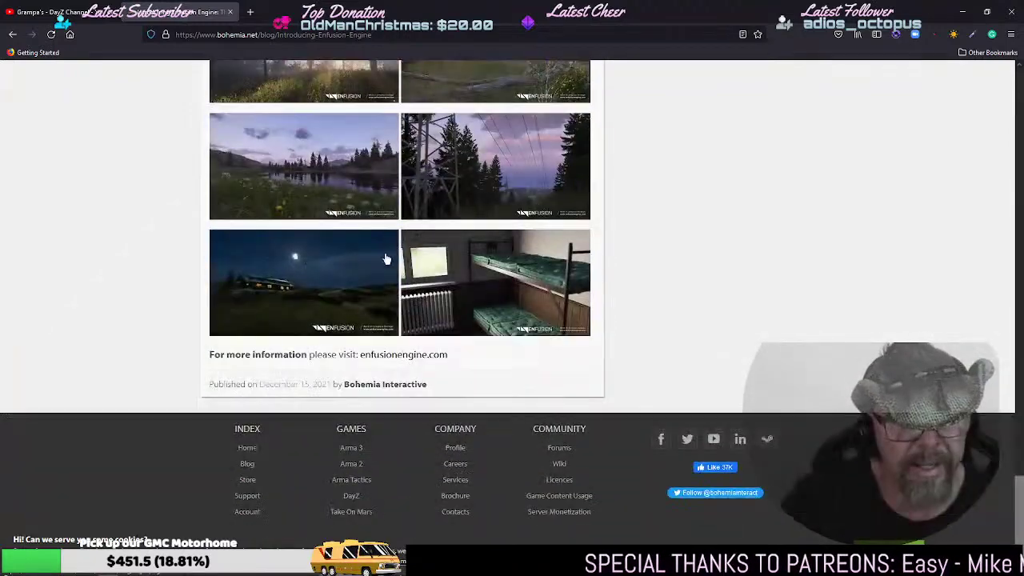
pyautogui.click(378, 355)
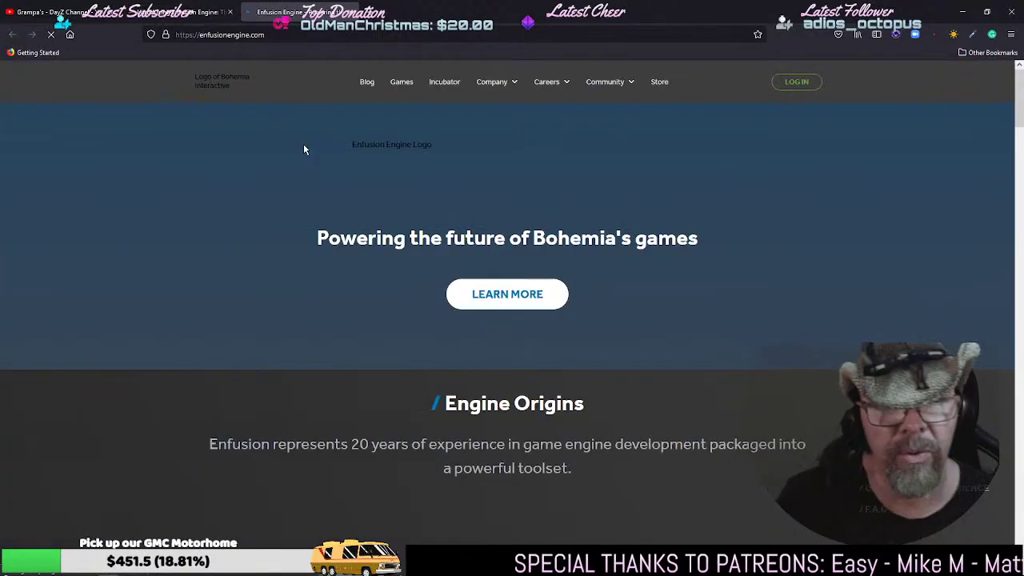
# - Review the engine origins section, comparing the Real Virtuality Engine and Enforce Engine game timelines
pyautogui.scroll(-7, 415, 277)
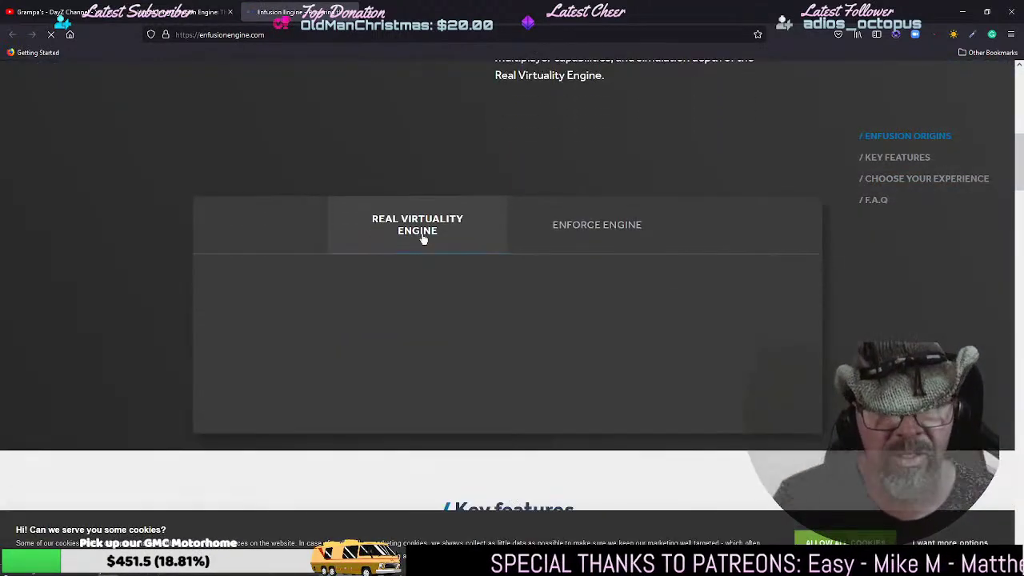
pyautogui.scroll(-2, 507, 265)
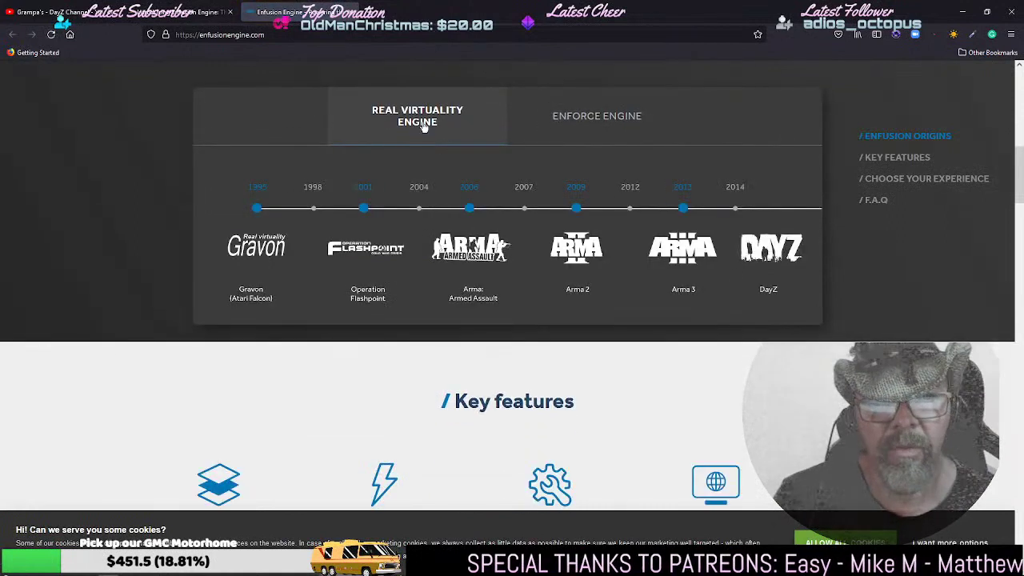
pyautogui.click(600, 119)
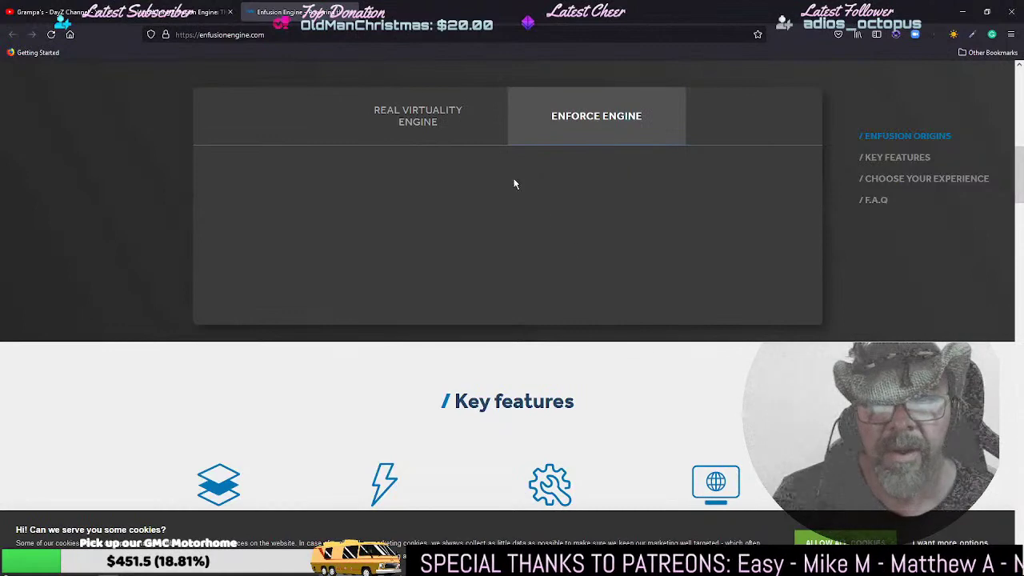
pyautogui.scroll(3, 516, 256)
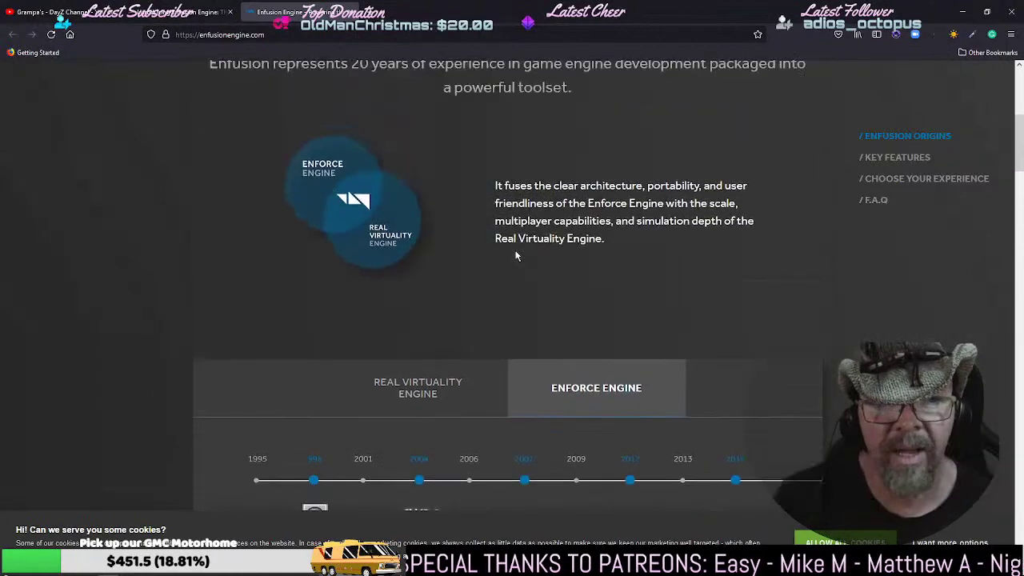
pyautogui.scroll(-3, 516, 256)
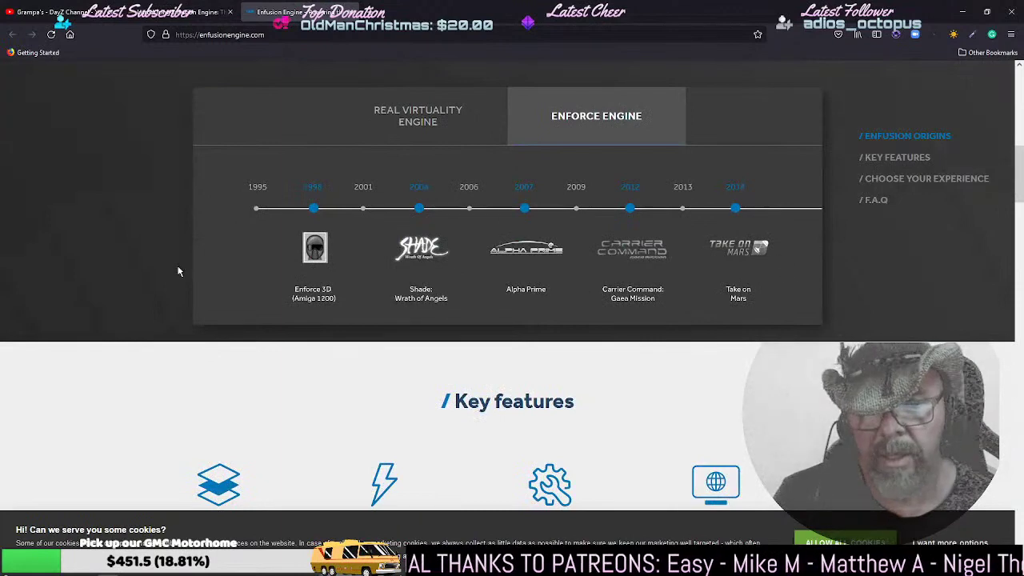
# - Read the key features and highlight "game development." in the "All the tools, for all creators" description
pyautogui.scroll(-4, 489, 257)
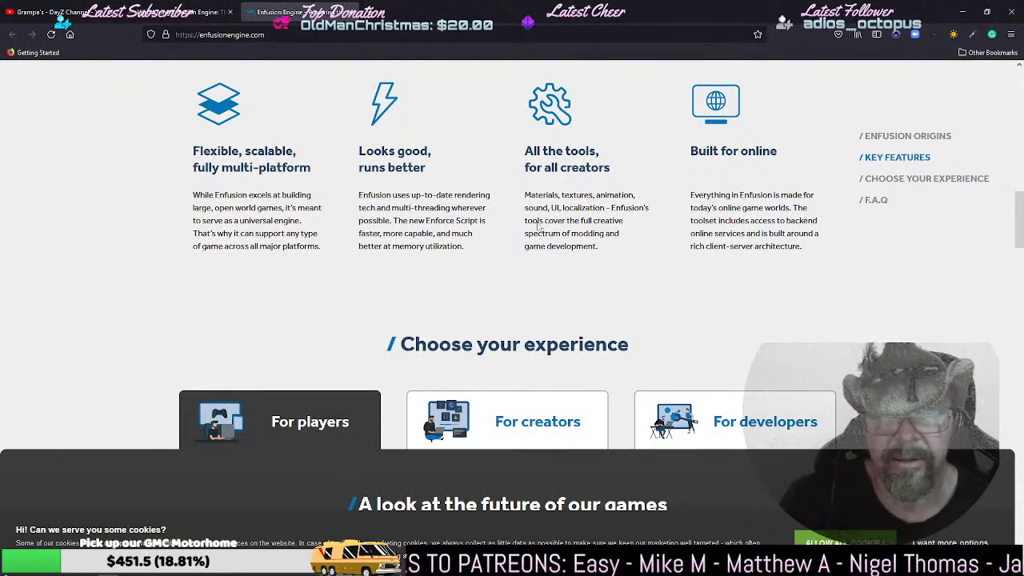
pyautogui.moveTo(524, 153); pyautogui.dragTo(616, 254)
pyautogui.click(644, 201)
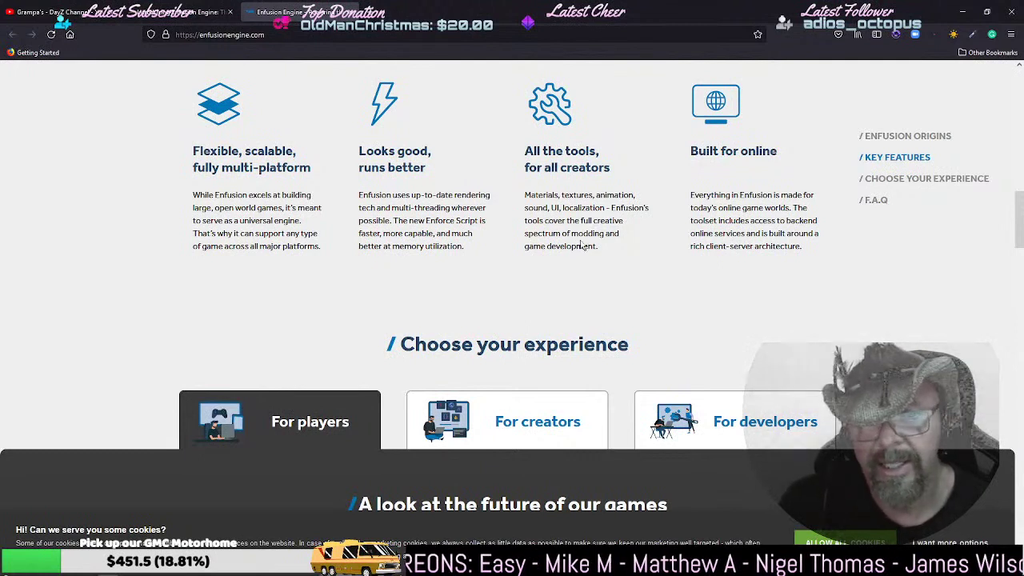
pyautogui.moveTo(605, 257); pyautogui.dragTo(525, 247)
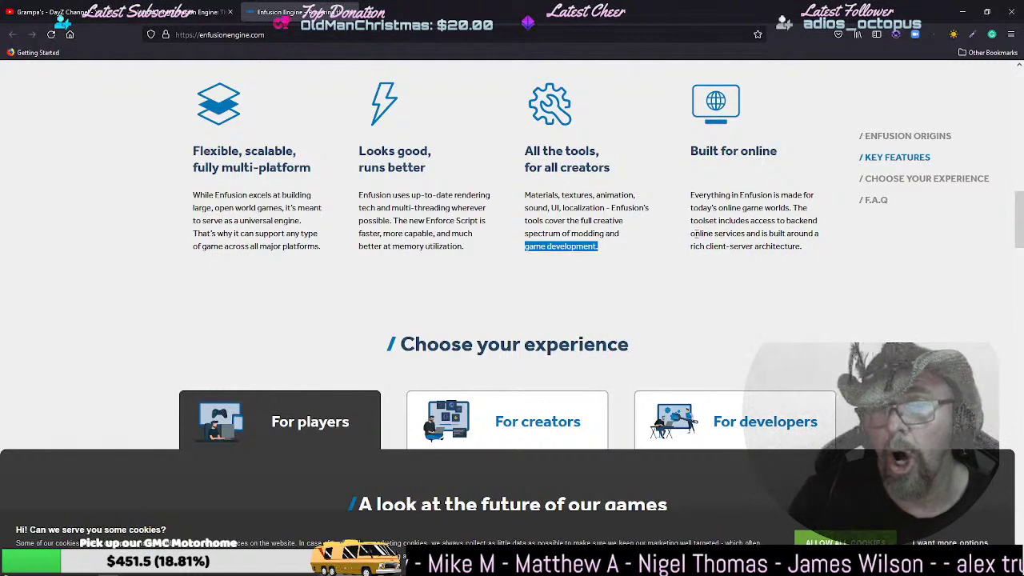
# - Highlight the passages about backend online services in the "Built for online" description, then clear the selection
pyautogui.moveTo(692, 233); pyautogui.dragTo(747, 233)
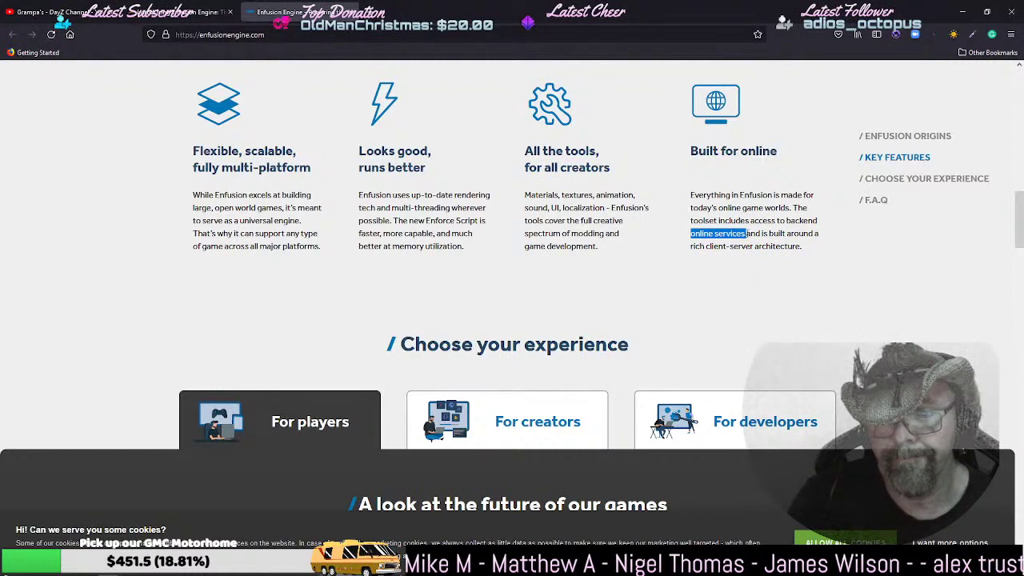
pyautogui.click(803, 224)
pyautogui.moveTo(699, 220); pyautogui.dragTo(810, 231)
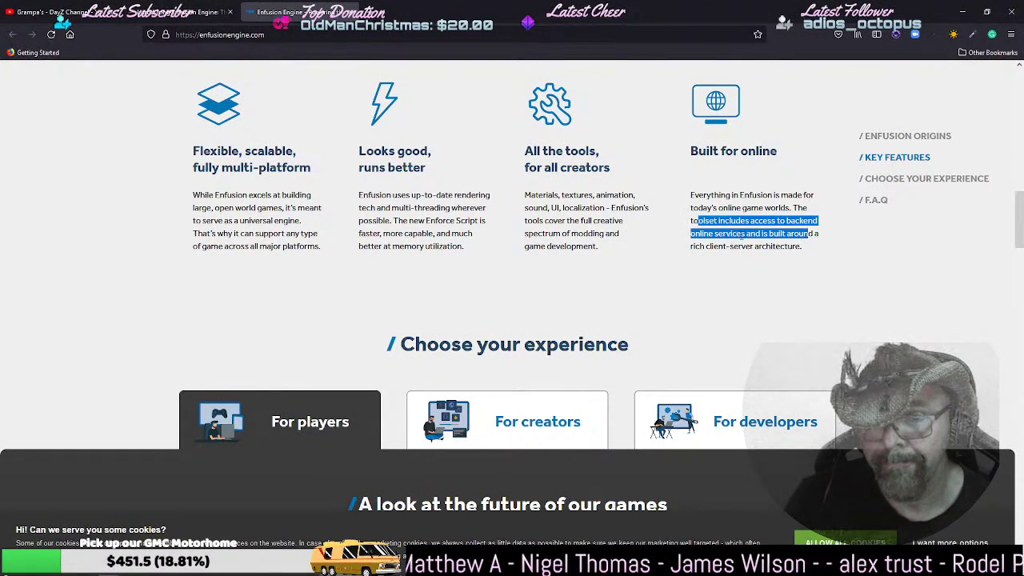
pyautogui.click(767, 239)
pyautogui.moveTo(742, 233); pyautogui.dragTo(786, 221)
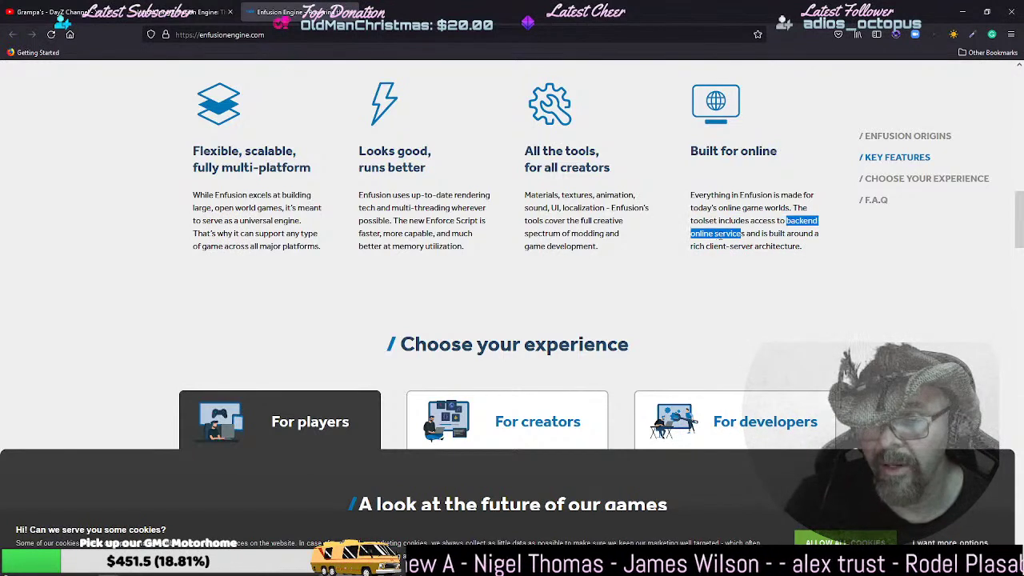
pyautogui.click(755, 236)
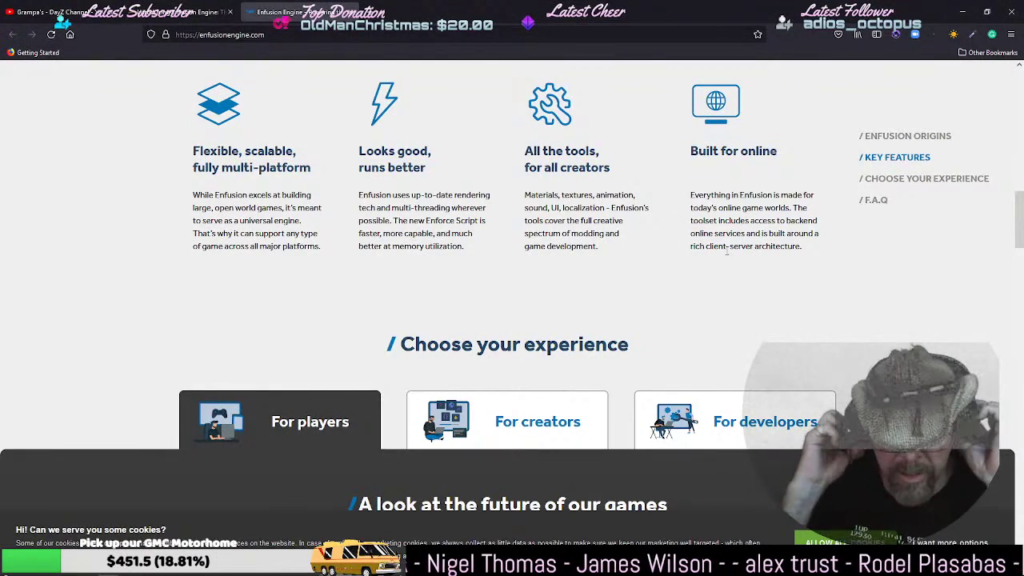
# - Browse the landscape images of the "Believable worlds" slideshow in the For players section
pyautogui.scroll(-4, 590, 354)
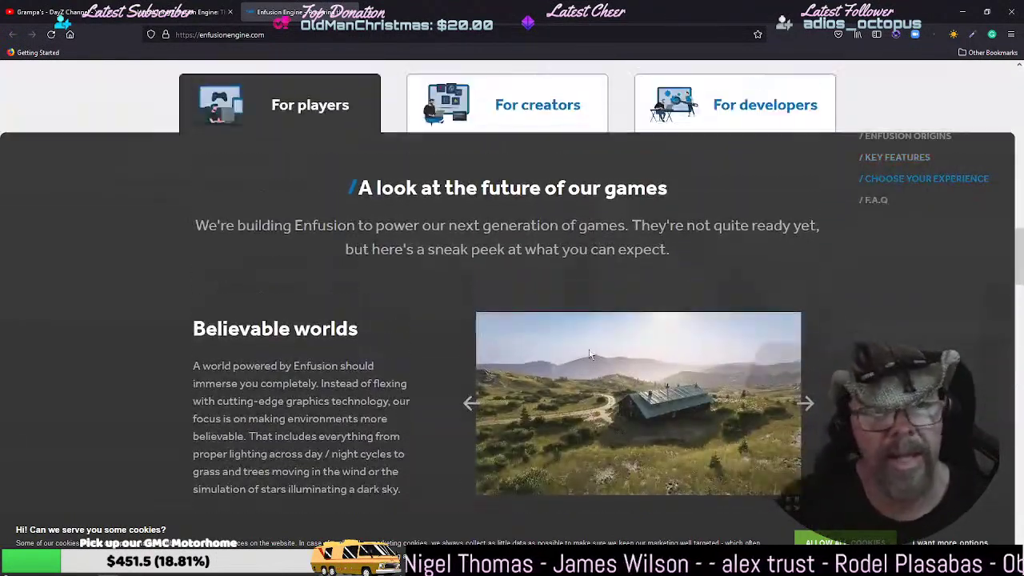
pyautogui.scroll(1, 323, 322)
pyautogui.scroll(-1, 296, 342)
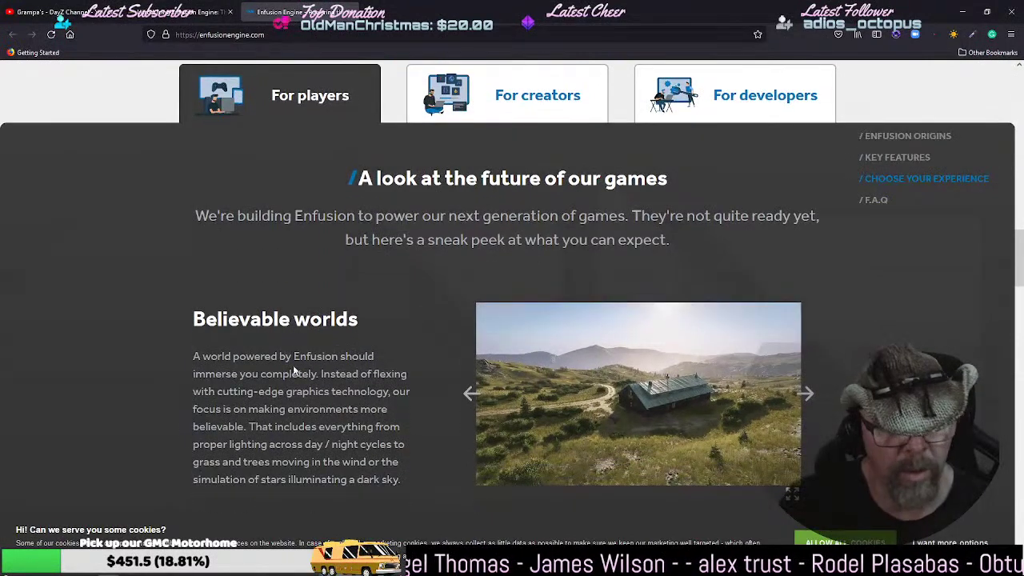
pyautogui.click(808, 394)
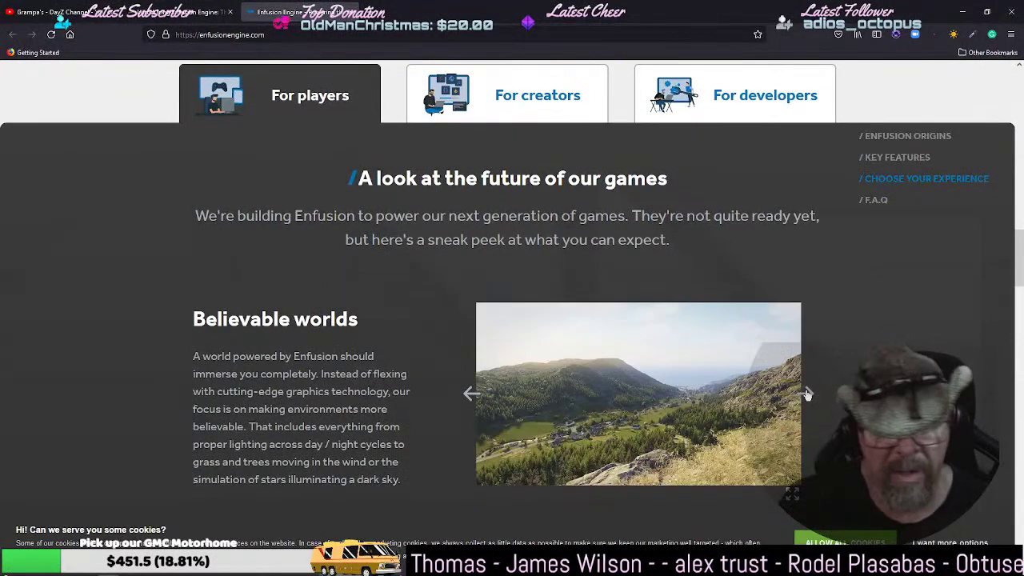
pyautogui.click(808, 395)
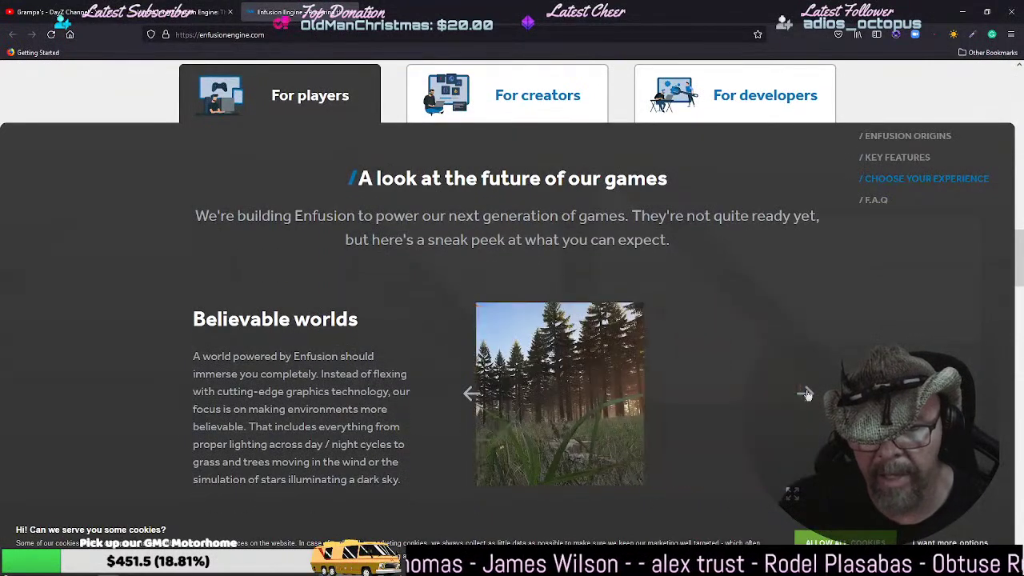
pyautogui.click(807, 394)
pyautogui.click(807, 394)
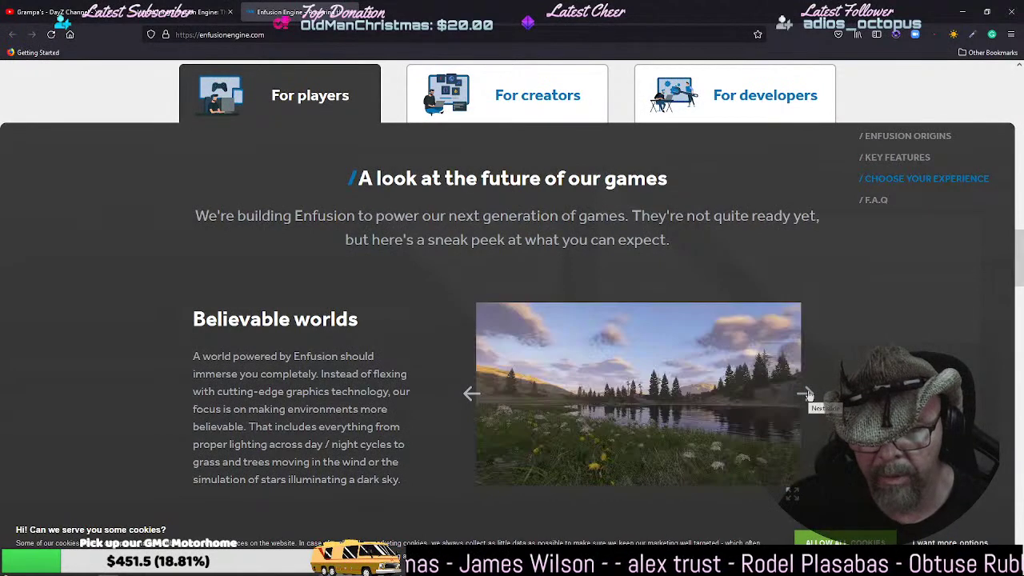
pyautogui.click(807, 393)
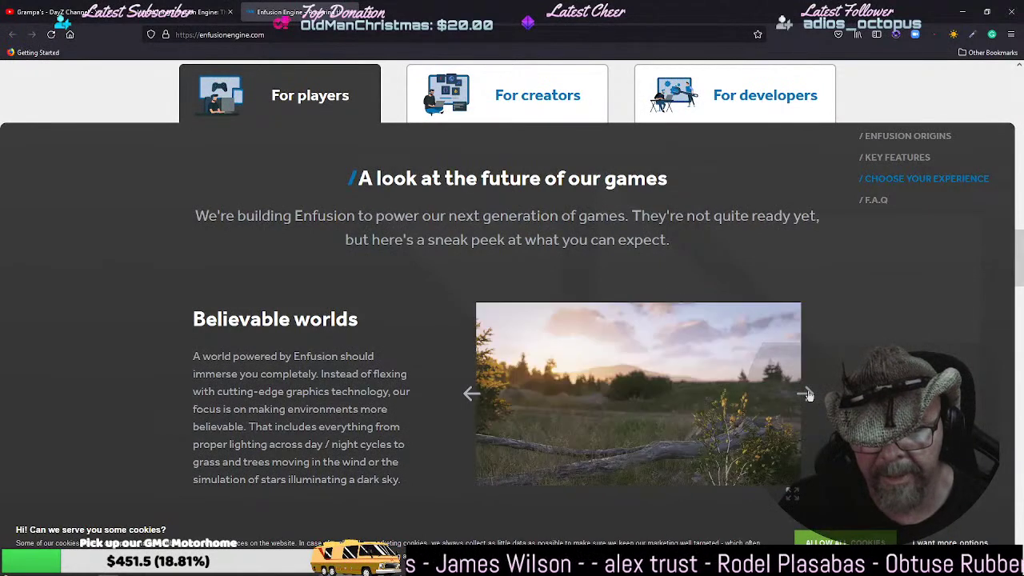
pyautogui.click(807, 394)
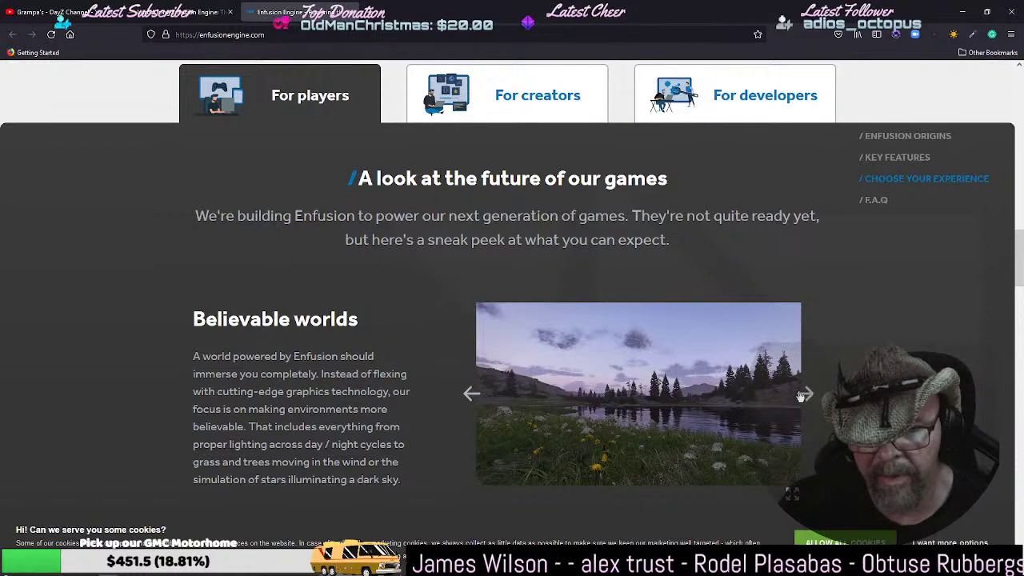
# - Show the For creators experience and read its sections The Enfusion Workbench, Everything you need and Industry standards
pyautogui.scroll(2, 368, 225)
pyautogui.click(528, 201)
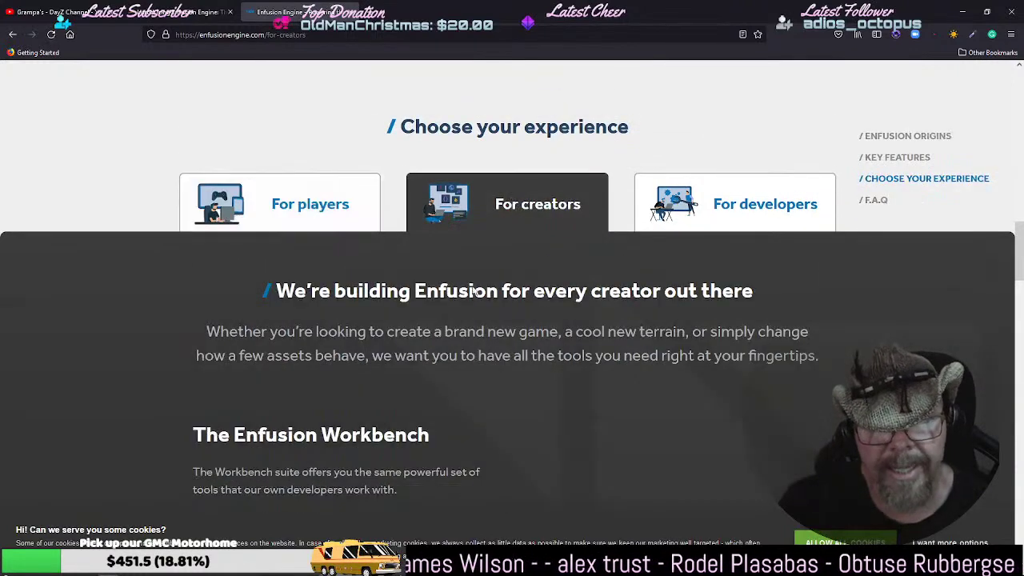
pyautogui.scroll(-2, 245, 183)
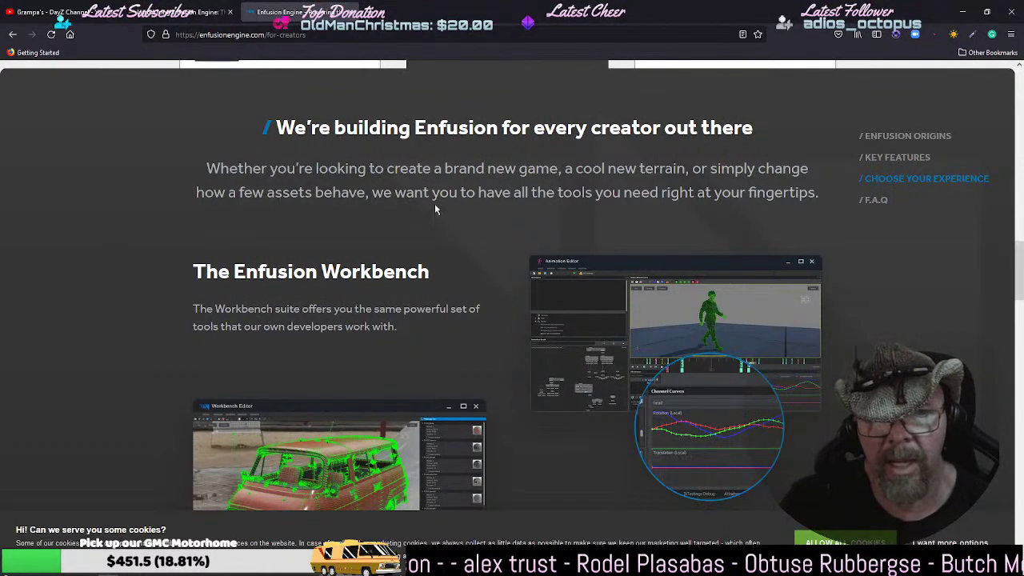
pyautogui.scroll(-3, 616, 202)
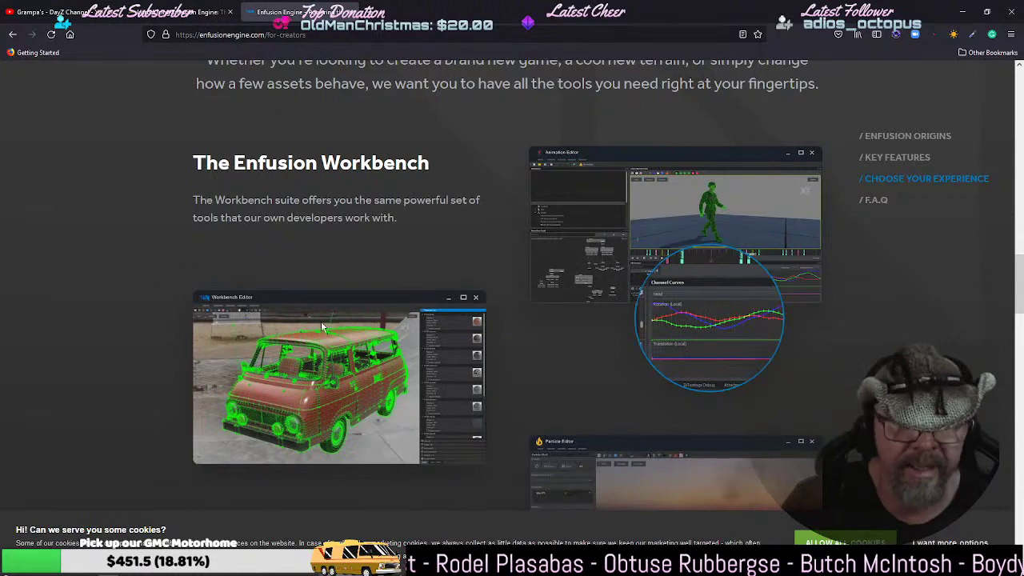
pyautogui.scroll(-2, 260, 270)
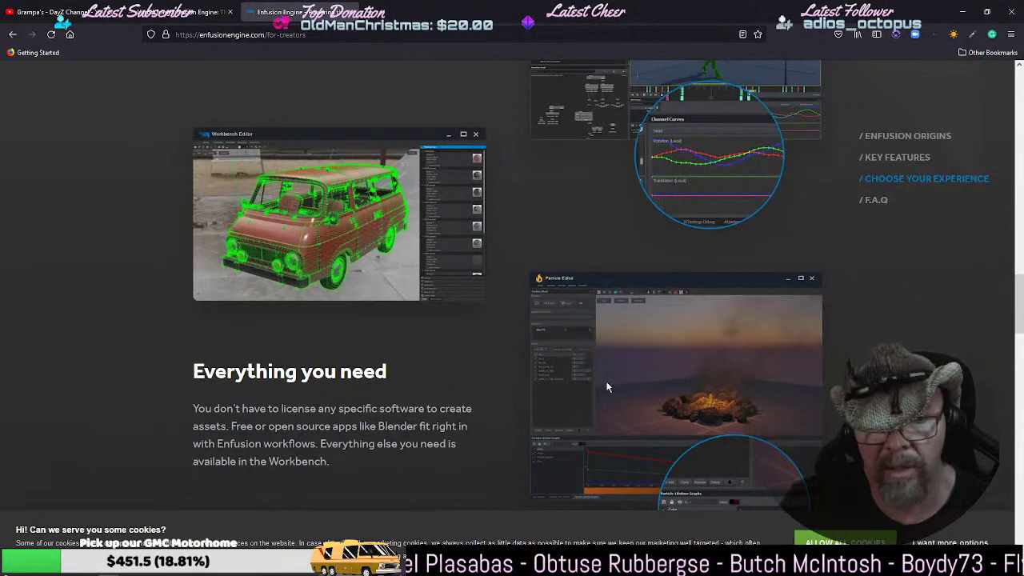
pyautogui.scroll(-2, 606, 387)
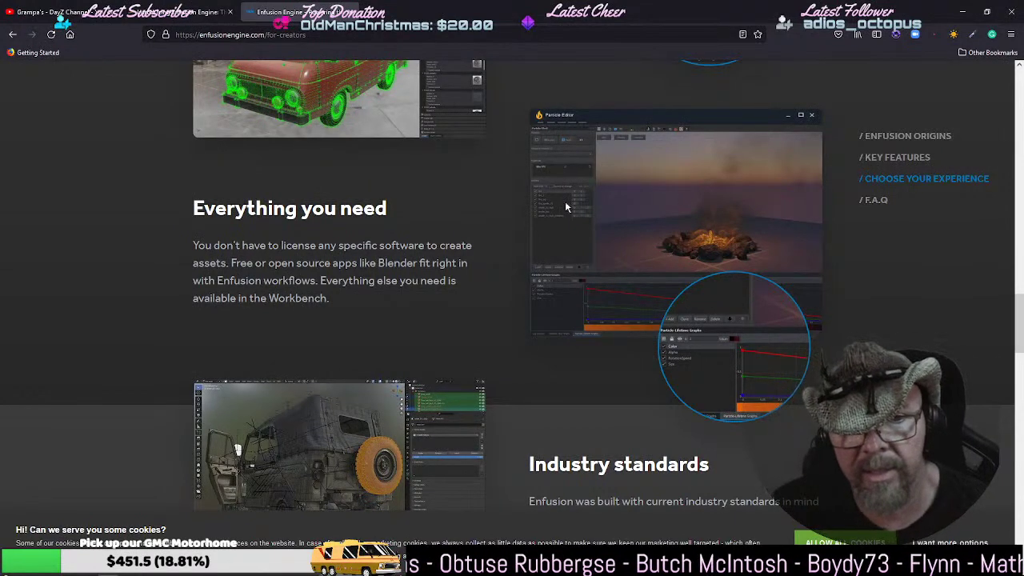
pyautogui.scroll(-1, 633, 254)
pyautogui.scroll(-1, 634, 254)
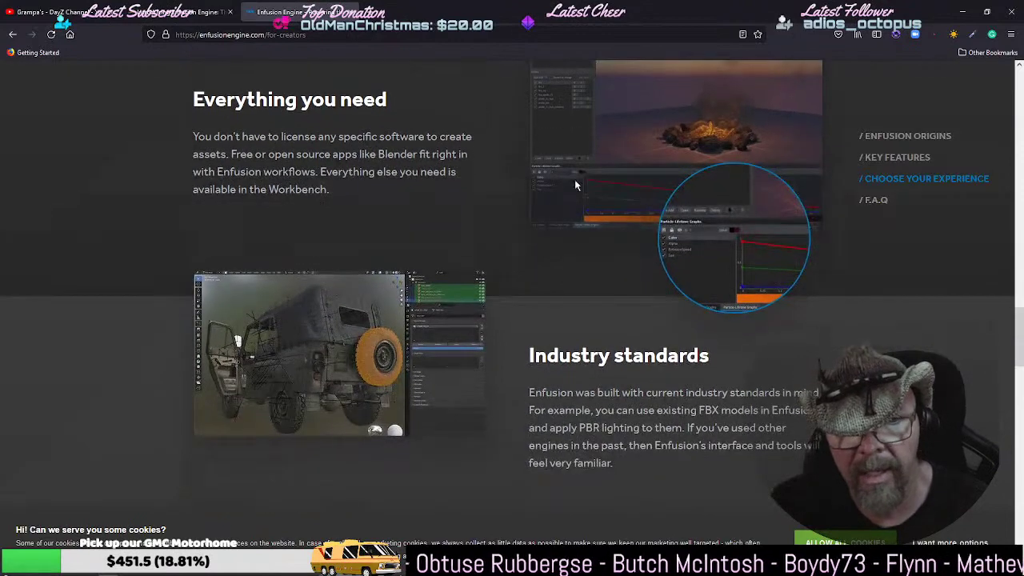
pyautogui.scroll(1, 593, 215)
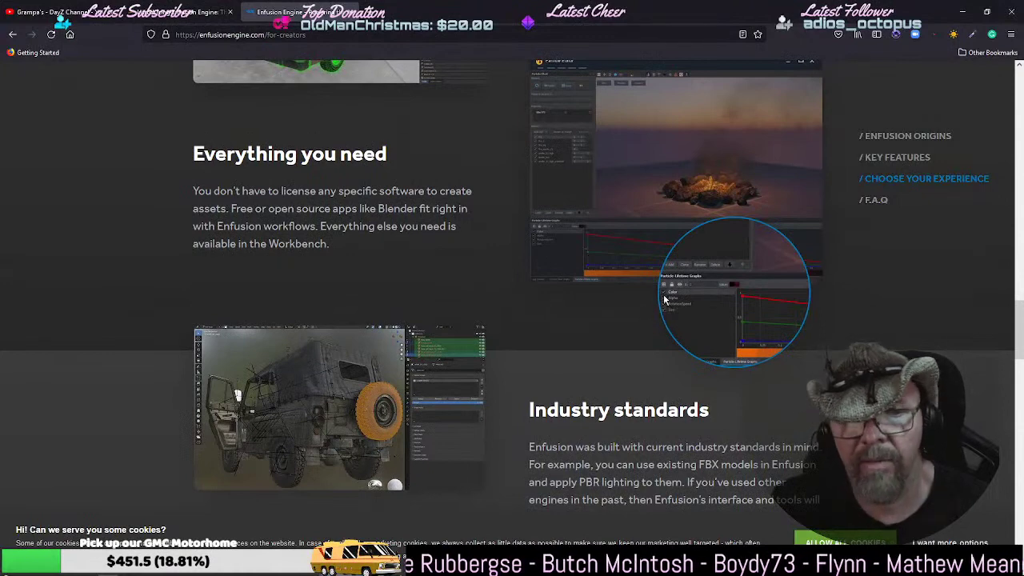
pyautogui.scroll(-3, 483, 240)
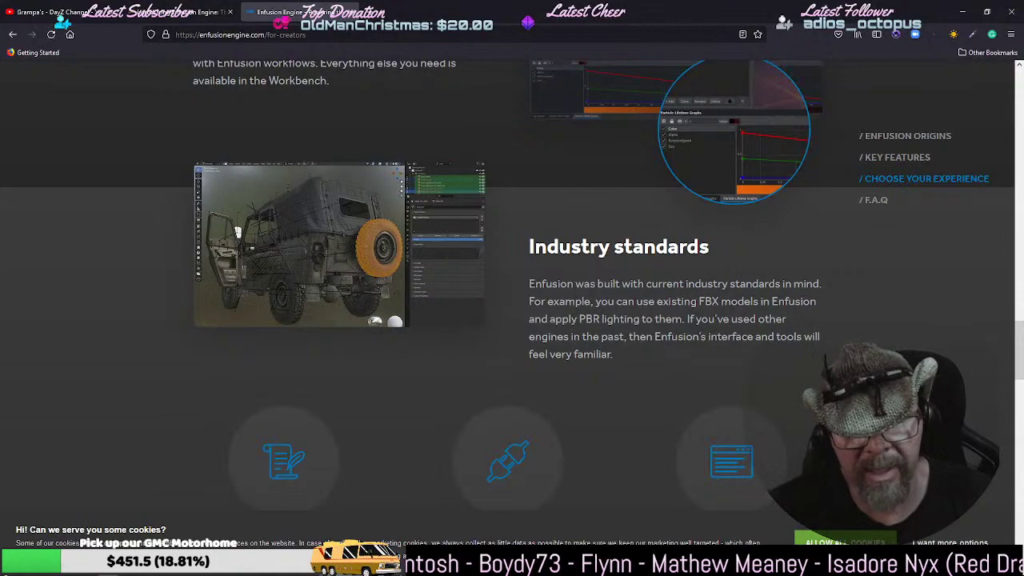
# - Highlight "help you adapt your existing P3Ds to Enfusion's standards." and the Workbench plug-ins description in turn, then clear the selection
pyautogui.scroll(-3, 468, 301)
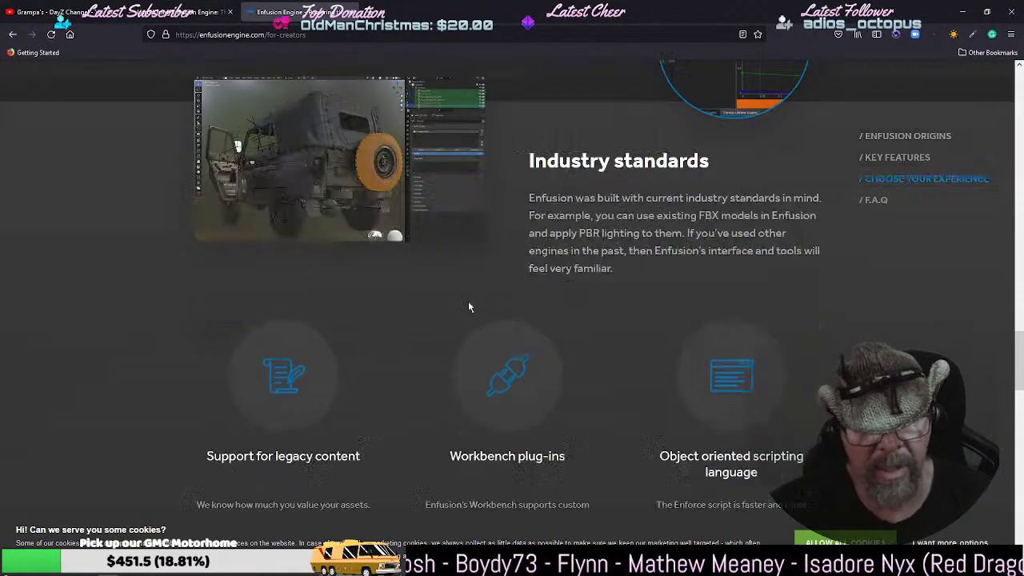
pyautogui.scroll(-1, 156, 186)
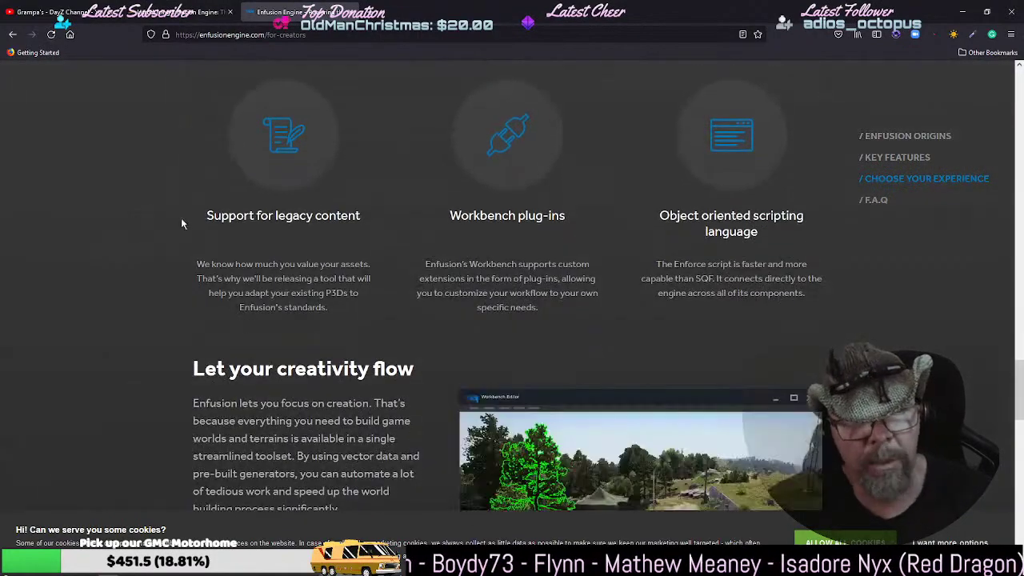
pyautogui.moveTo(361, 216); pyautogui.dragTo(285, 221)
pyautogui.click(185, 231)
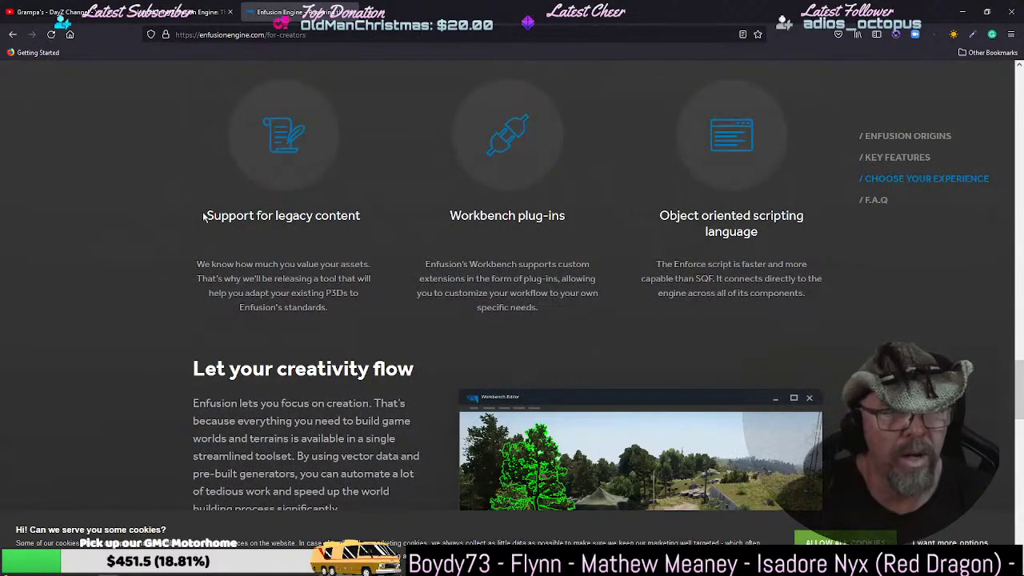
pyautogui.moveTo(201, 217)
pyautogui.mouseDown()
pyautogui.moveTo(370, 265)
pyautogui.moveTo(194, 219)
pyautogui.moveTo(206, 216)
pyautogui.mouseUp()
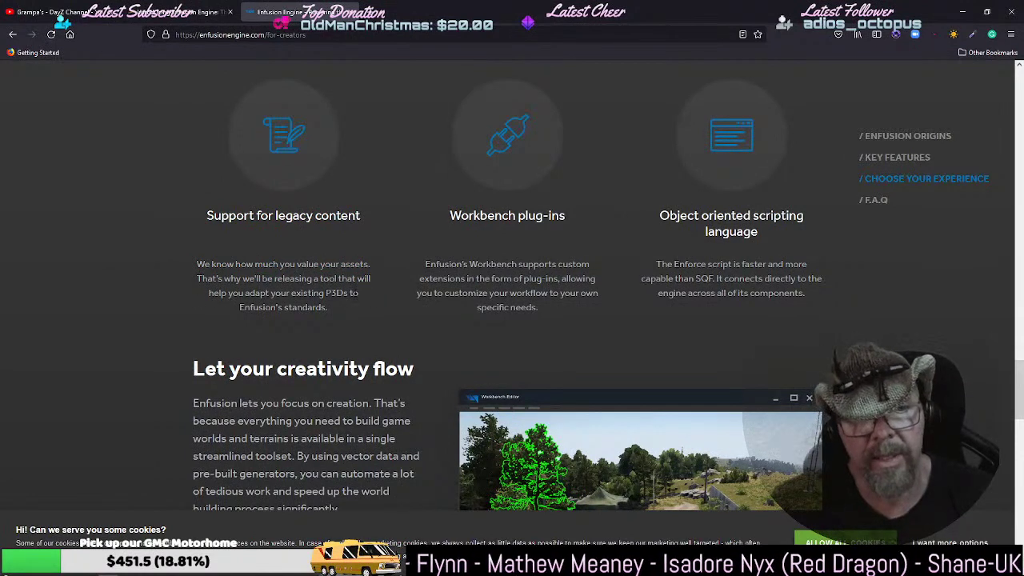
pyautogui.moveTo(339, 310); pyautogui.dragTo(208, 293)
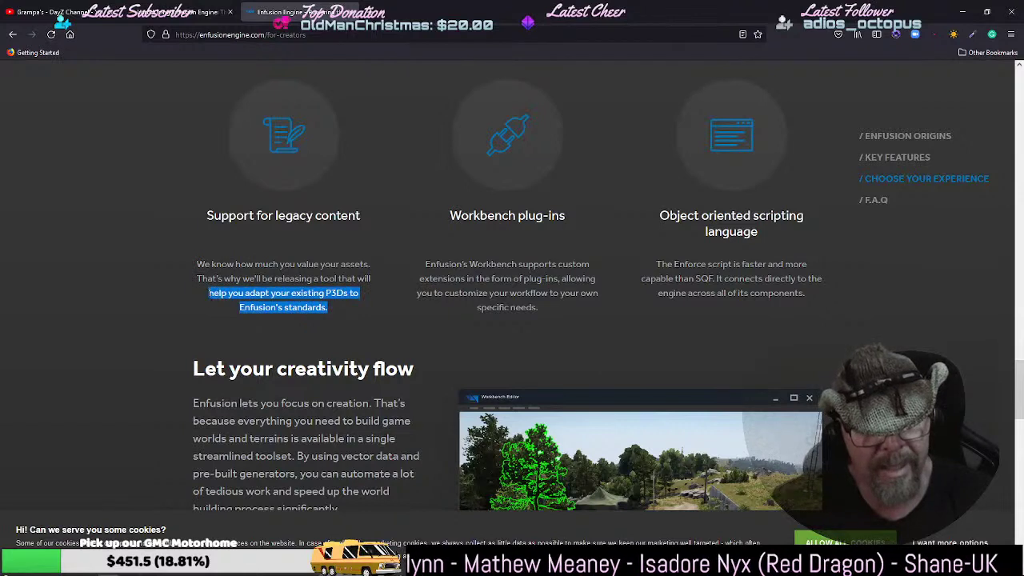
pyautogui.click(204, 297)
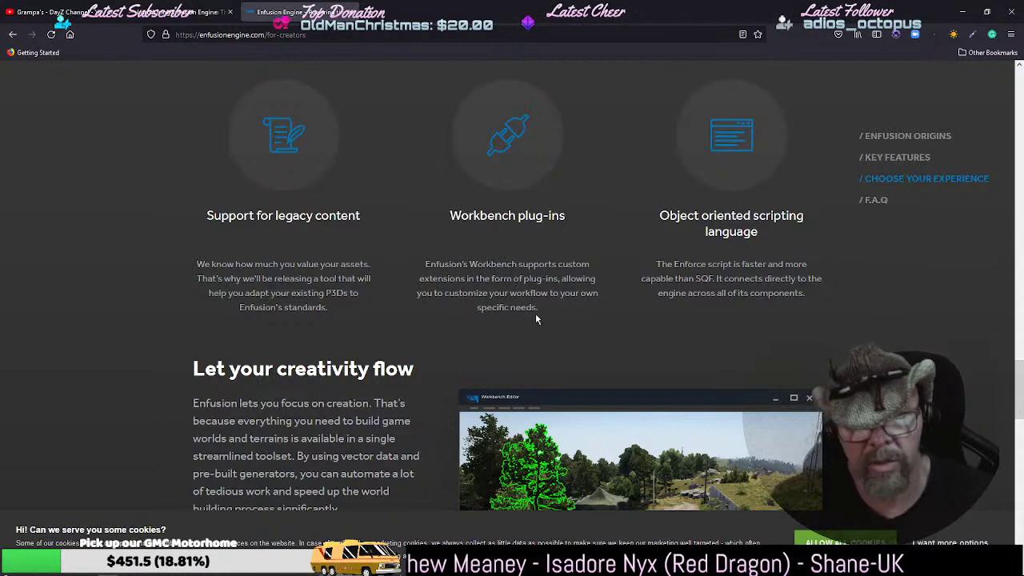
pyautogui.moveTo(538, 309); pyautogui.dragTo(421, 267)
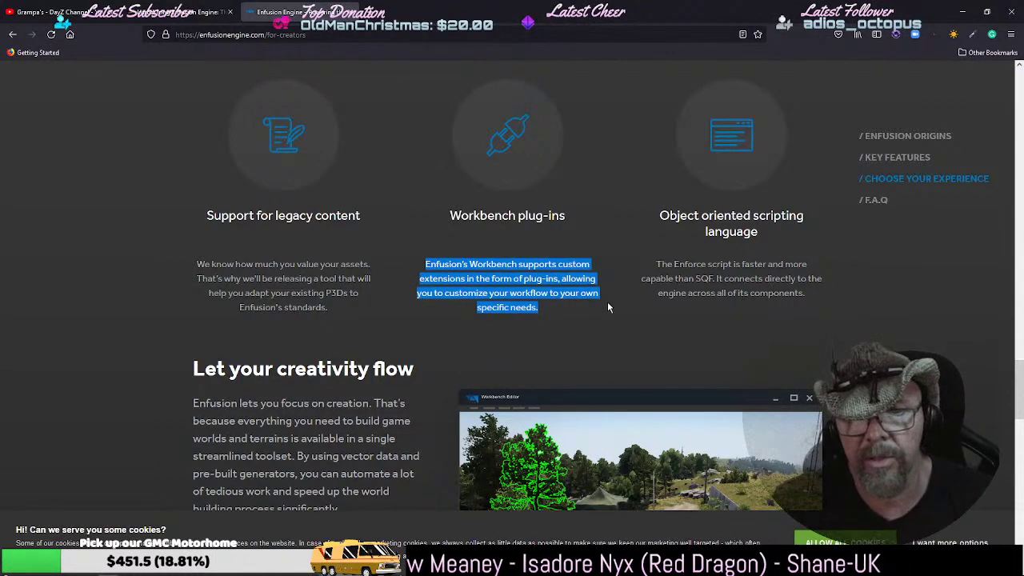
pyautogui.click(728, 254)
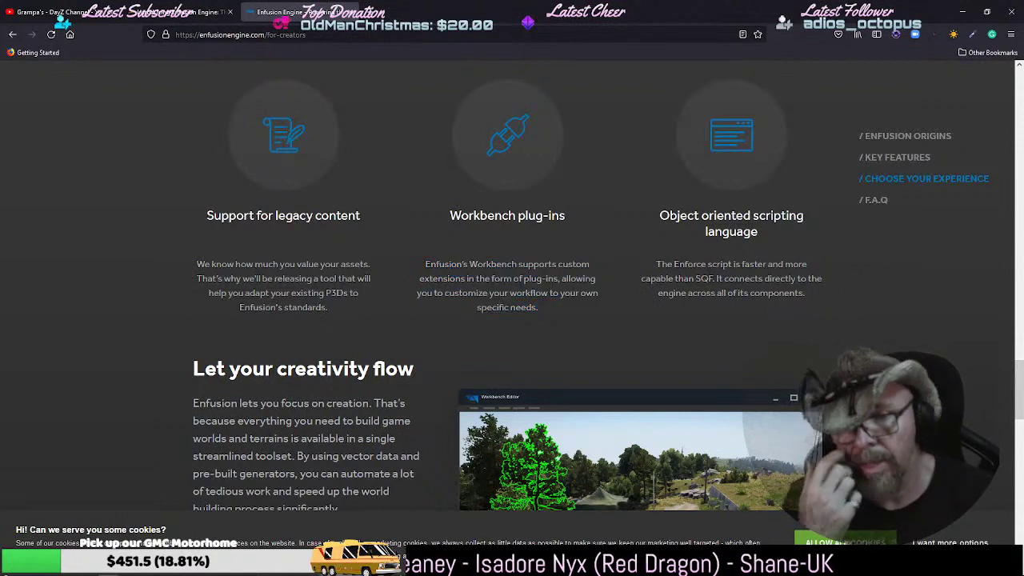
# - Highlight the "Let your creativity flow" paragraph, then the passage about building a proprietary modding backend under "Embrace modding"
pyautogui.scroll(-3, 613, 296)
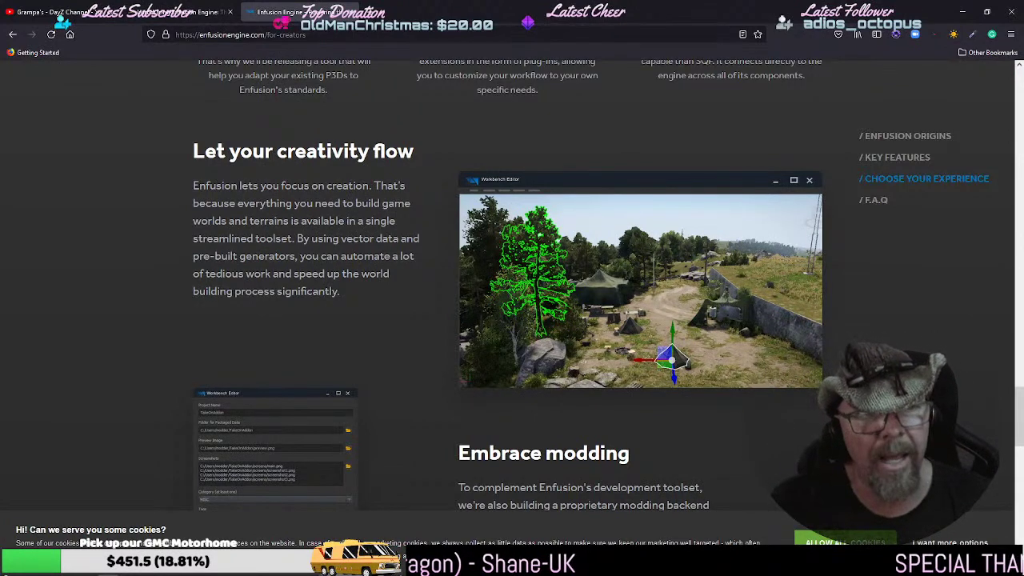
pyautogui.moveTo(215, 256); pyautogui.dragTo(270, 256)
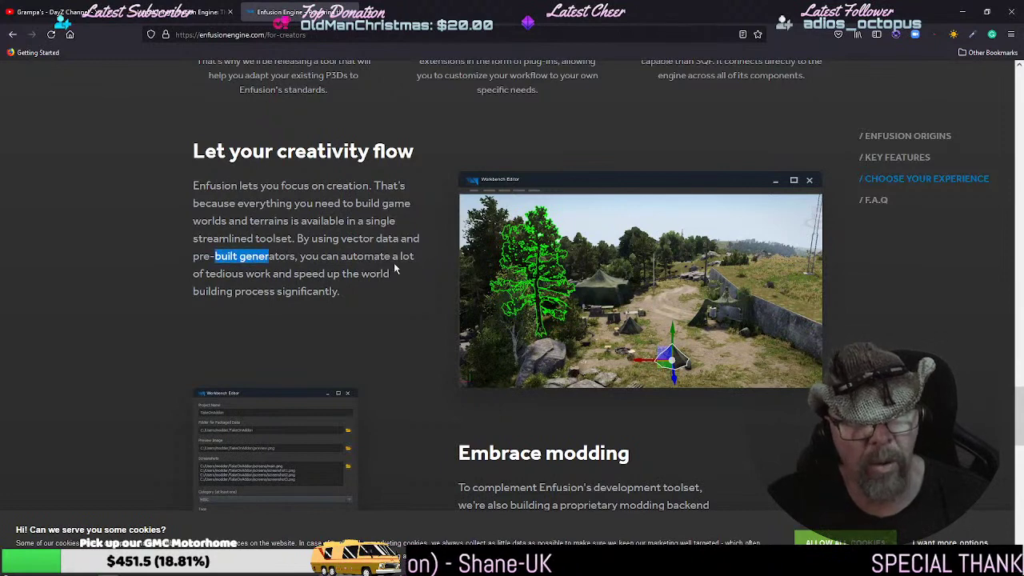
pyautogui.moveTo(206, 273); pyautogui.dragTo(292, 274)
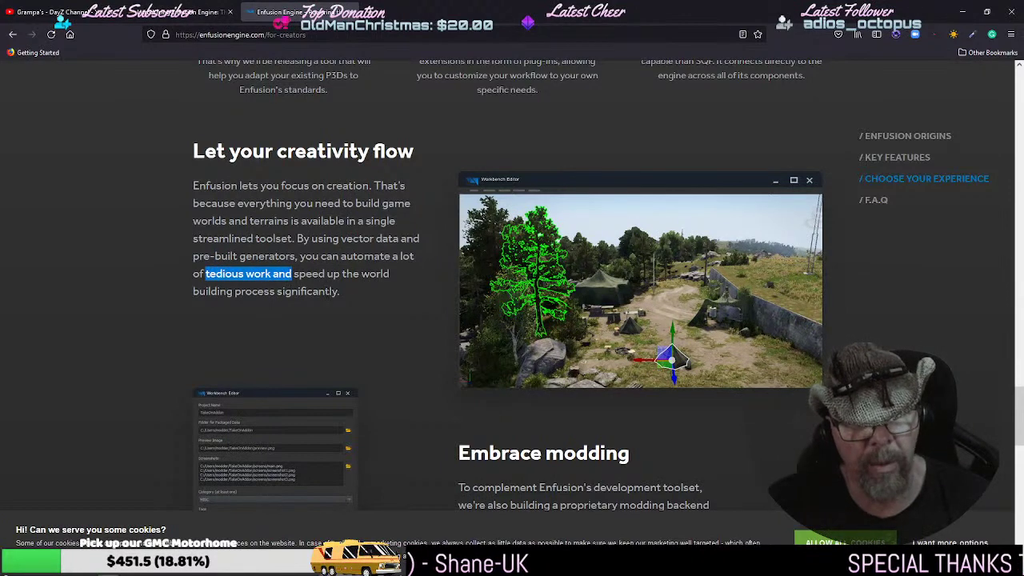
pyautogui.moveTo(350, 299); pyautogui.dragTo(193, 202)
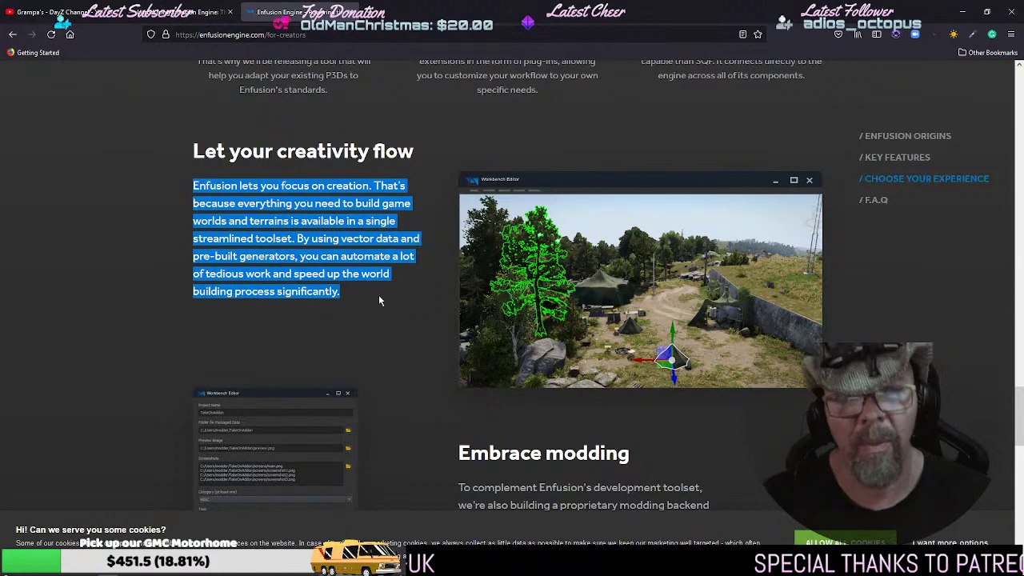
pyautogui.scroll(-1, 316, 276)
pyautogui.click(402, 247)
pyautogui.scroll(-2, 402, 258)
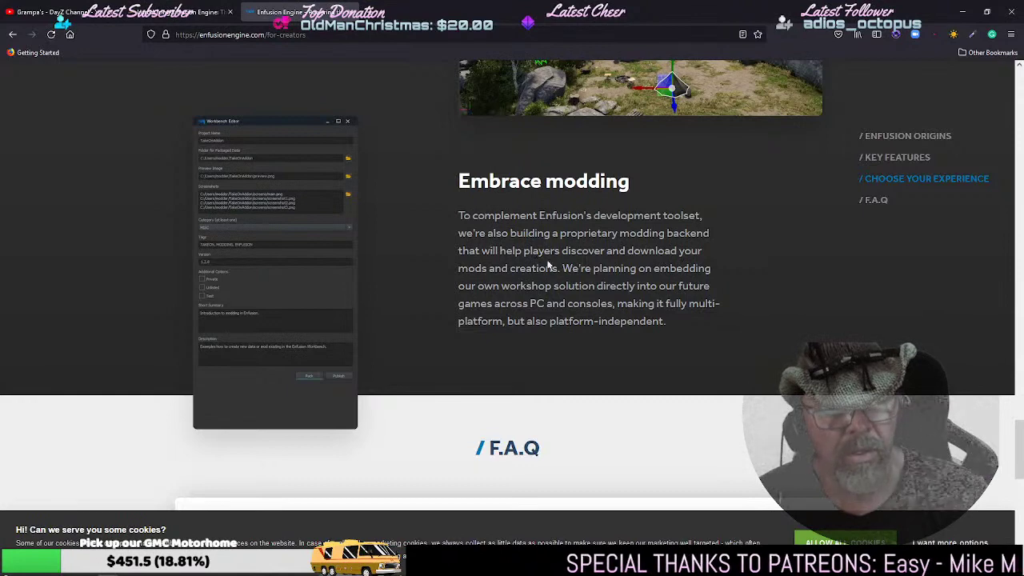
pyautogui.moveTo(551, 268); pyautogui.dragTo(510, 233)
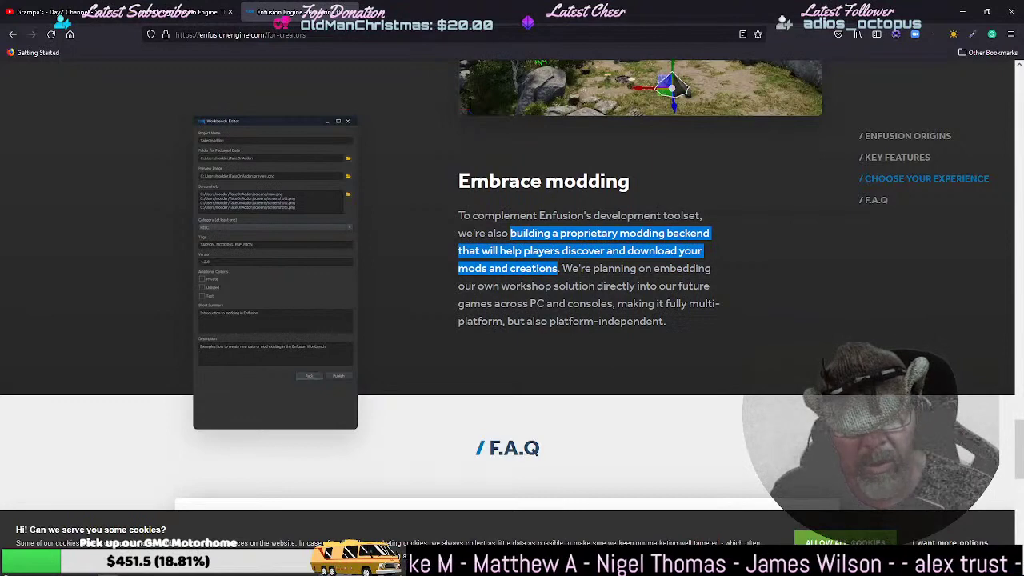
# - Show the Modding questions of the F.A.Q and expand "How moddable are games built with Enfusion?"
pyautogui.scroll(-2, 532, 269)
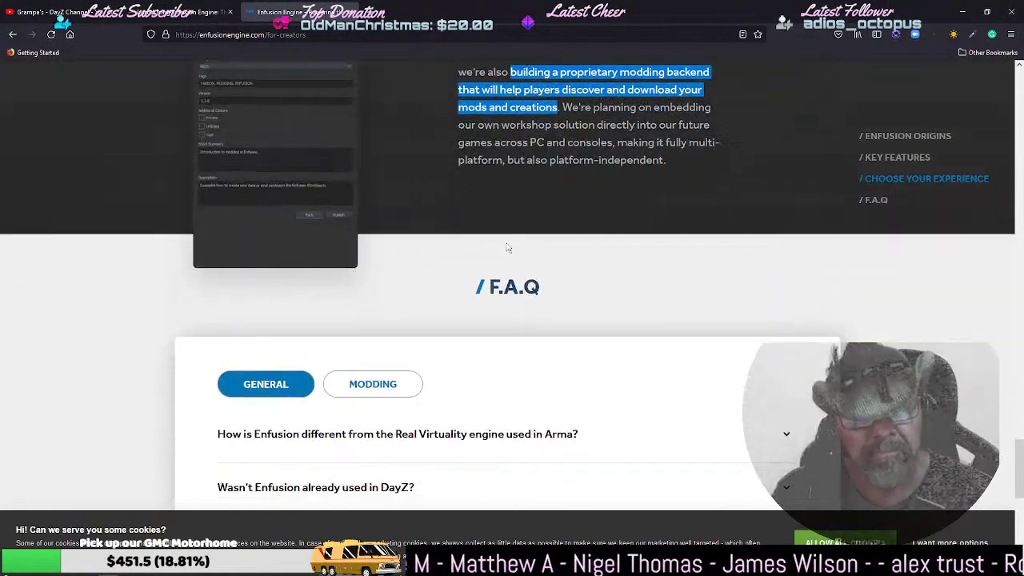
pyautogui.scroll(-3, 506, 248)
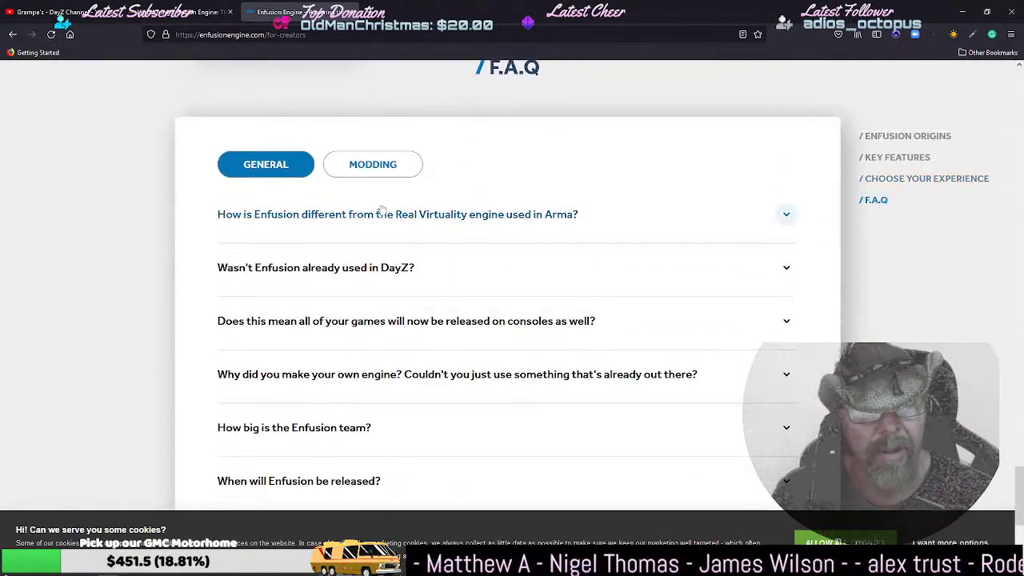
pyautogui.click(367, 168)
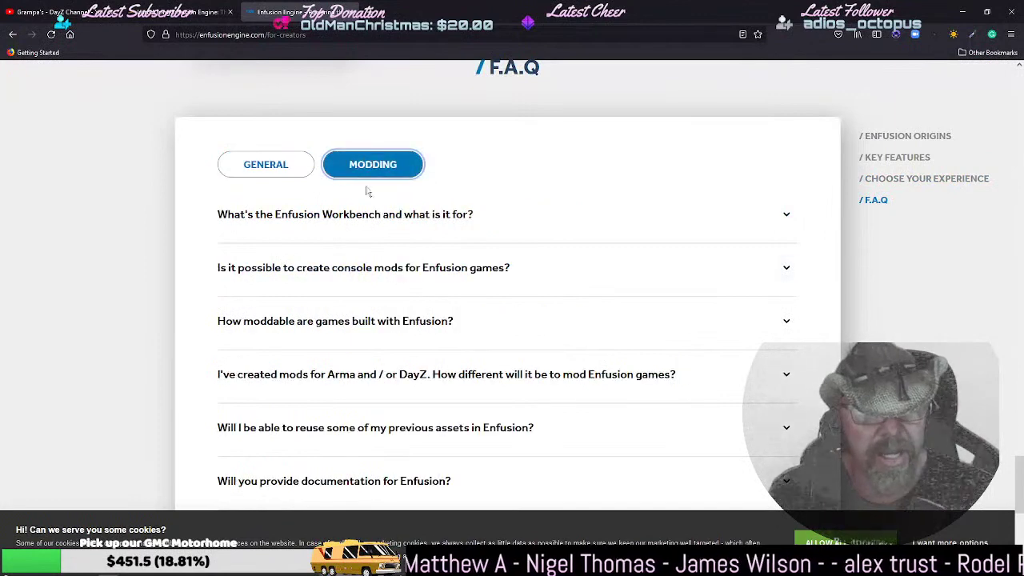
pyautogui.scroll(-1, 365, 212)
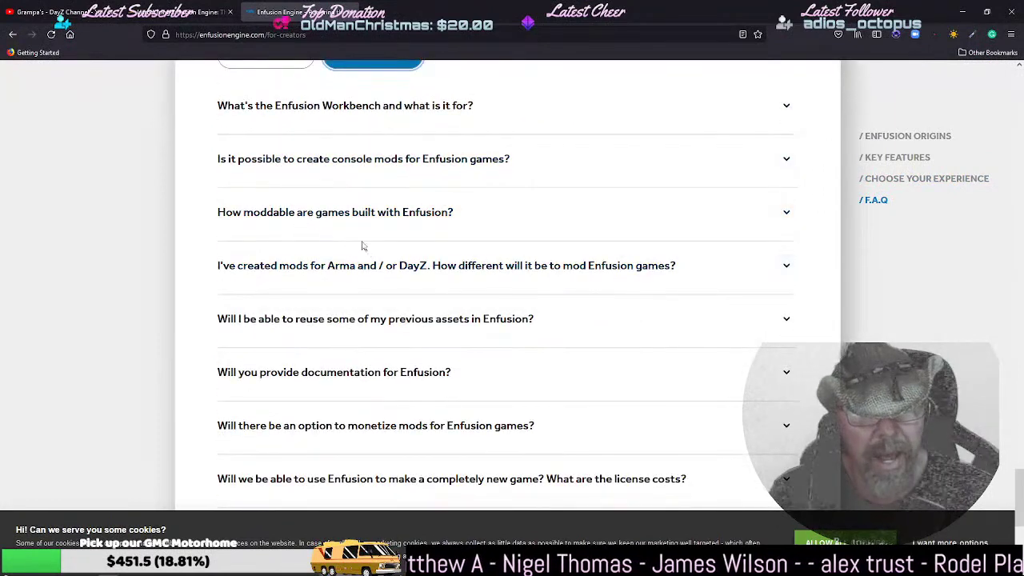
pyautogui.click(354, 214)
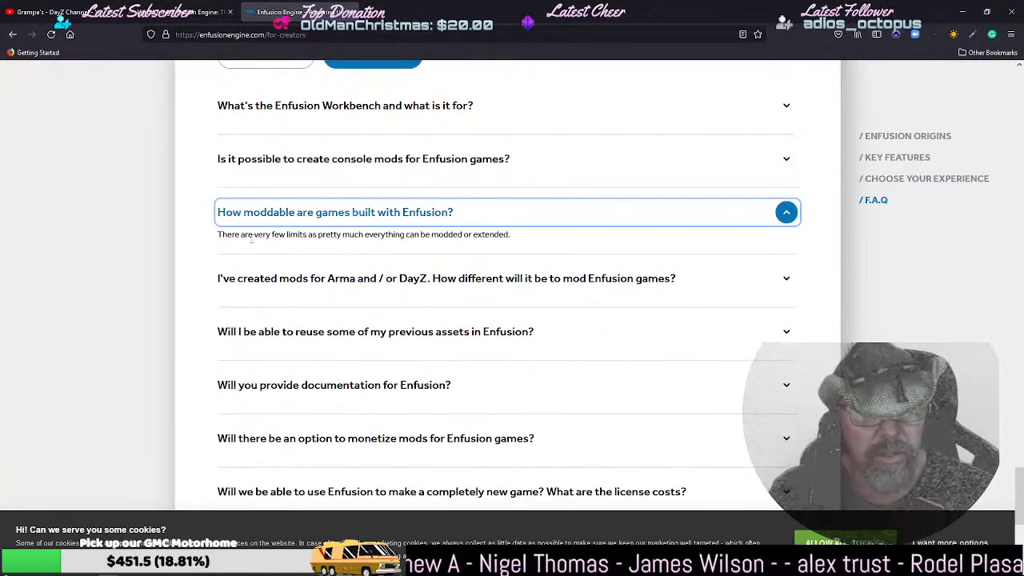
# - Expand "Will you provide documentation for Enfusion?" and highlight its whole answer
pyautogui.scroll(-2, 413, 252)
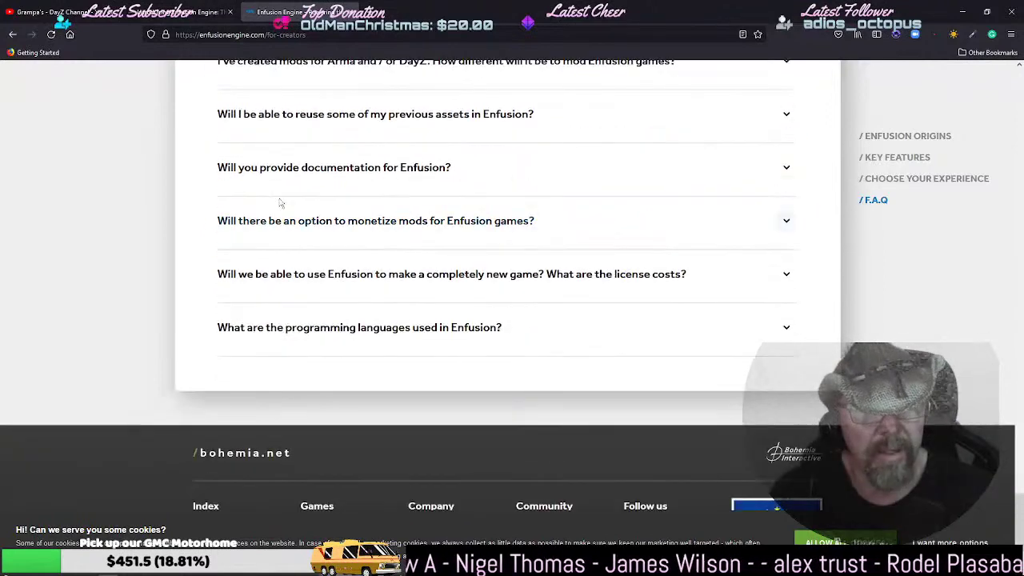
pyautogui.click(346, 170)
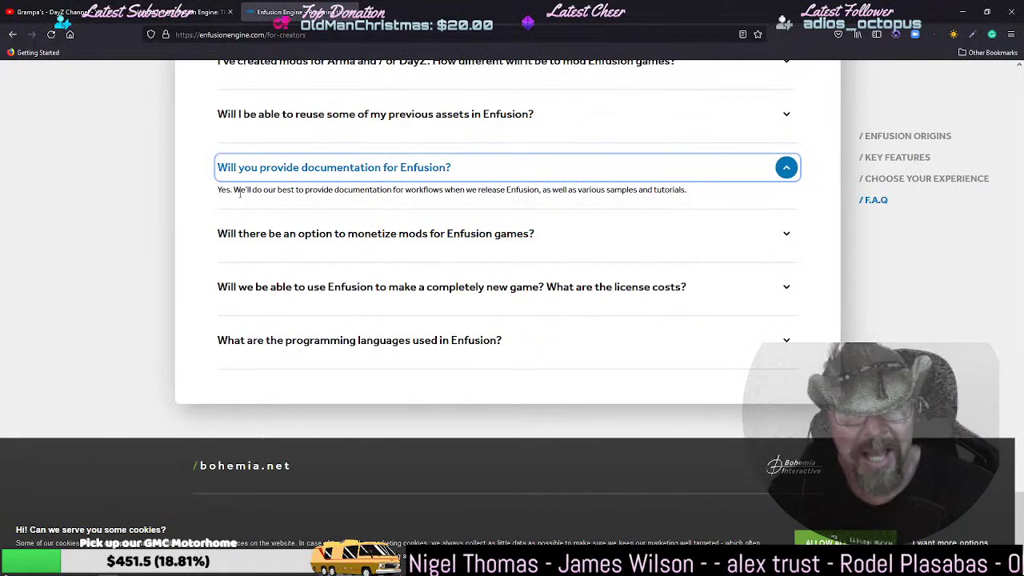
pyautogui.moveTo(216, 190); pyautogui.dragTo(232, 190)
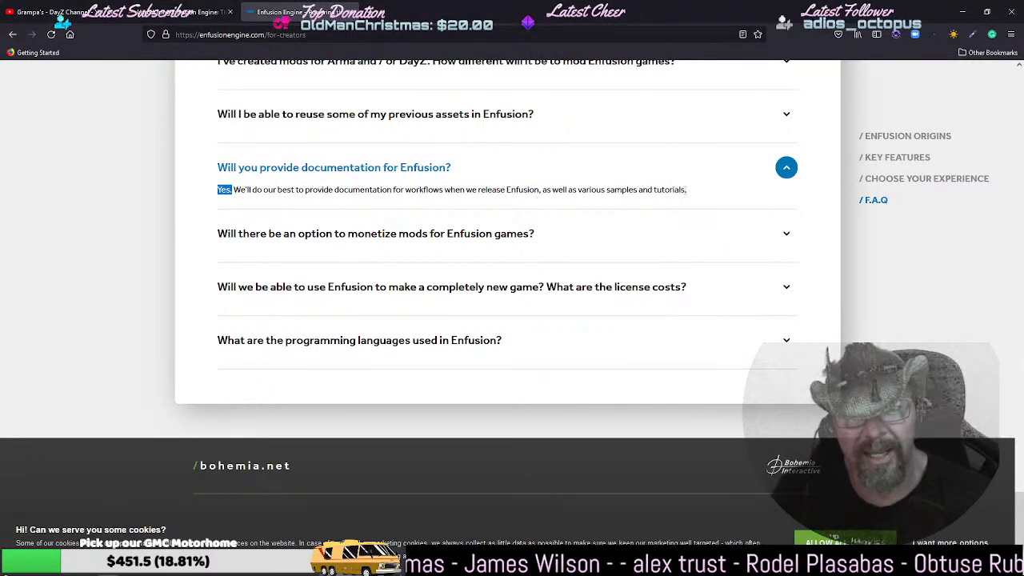
pyautogui.moveTo(689, 192); pyautogui.dragTo(218, 193)
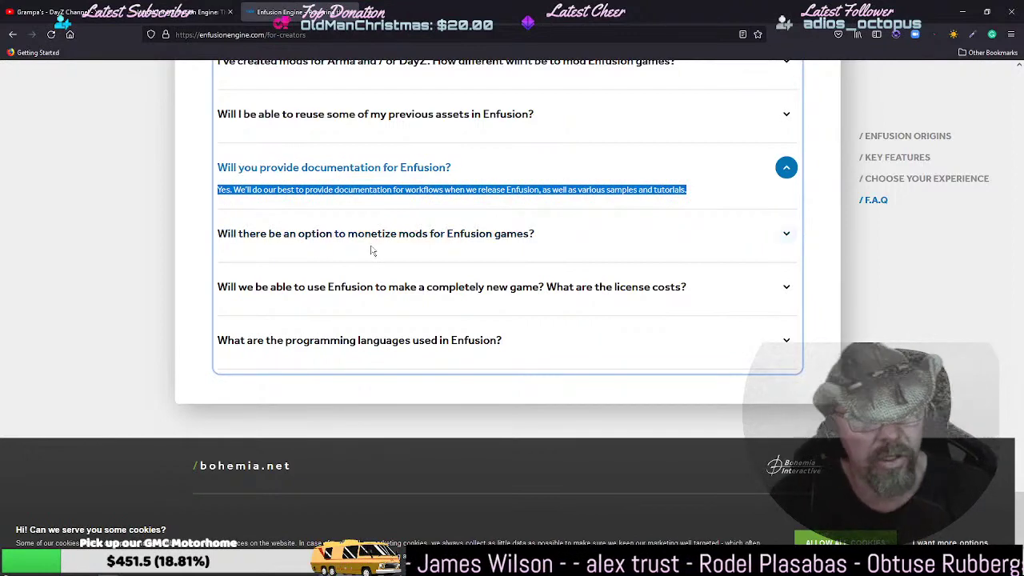
# - Expand "Will there be an option to monetize mods for Enfusion games?" and highlight "case basis." in its answer
pyautogui.click(316, 238)
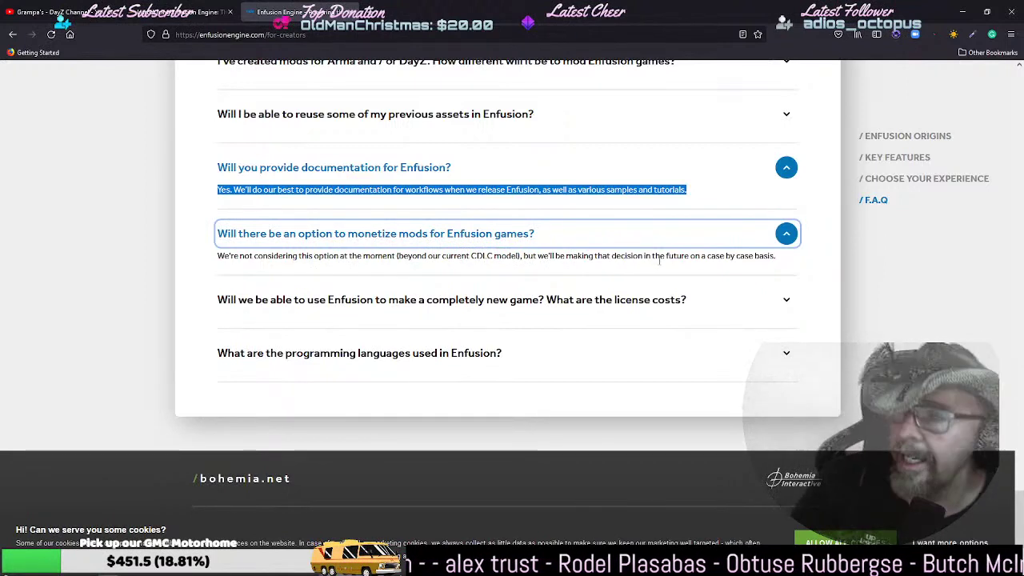
pyautogui.moveTo(783, 262); pyautogui.dragTo(736, 260)
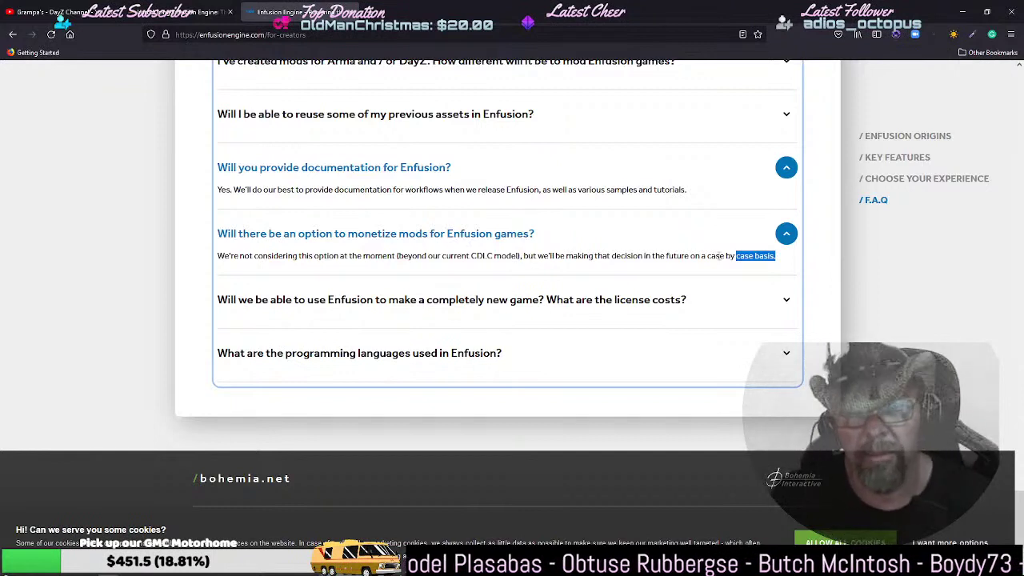
pyautogui.click(725, 267)
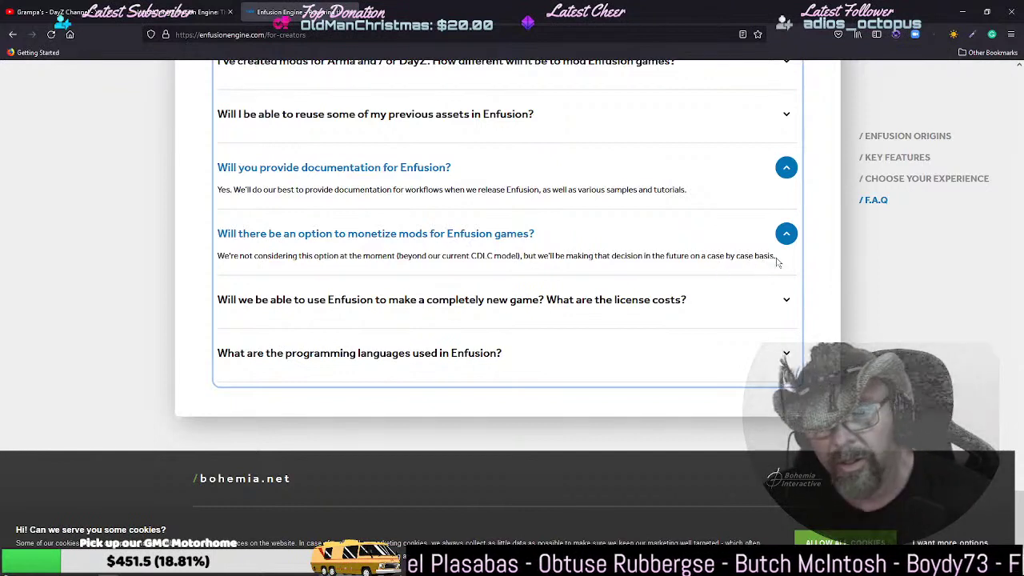
pyautogui.moveTo(776, 257); pyautogui.dragTo(738, 257)
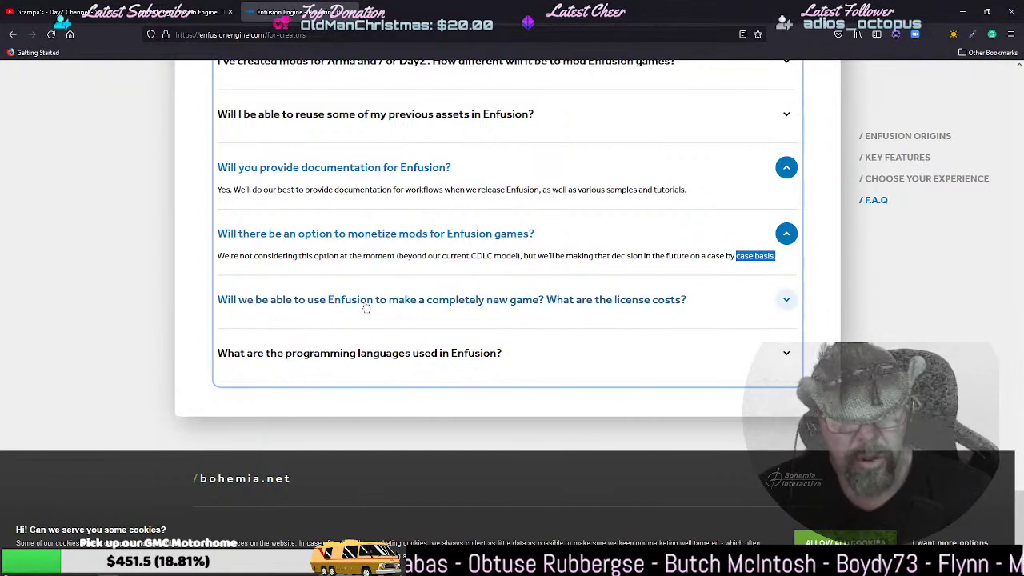
# - Expand the F.A.Q answers on making a completely new game and on programming languages, highlighting "3rd party projects." in the first
pyautogui.click(575, 300)
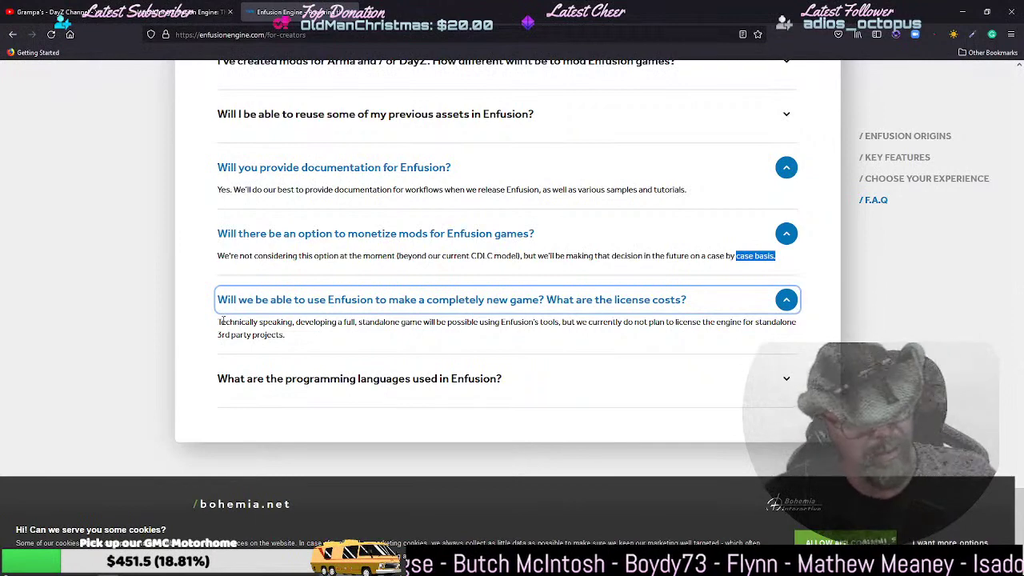
pyautogui.click(623, 276)
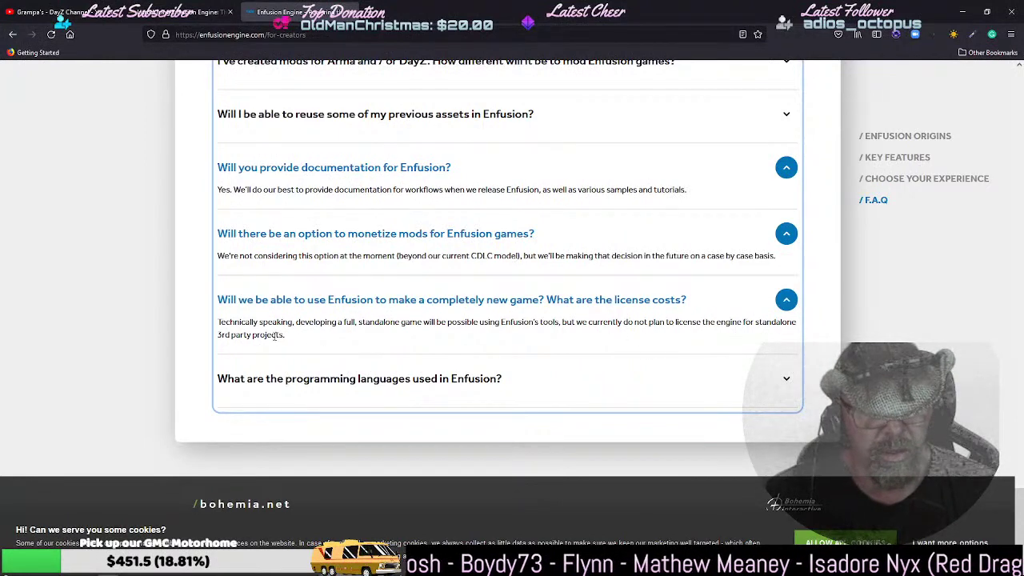
pyautogui.moveTo(289, 339); pyautogui.dragTo(221, 344)
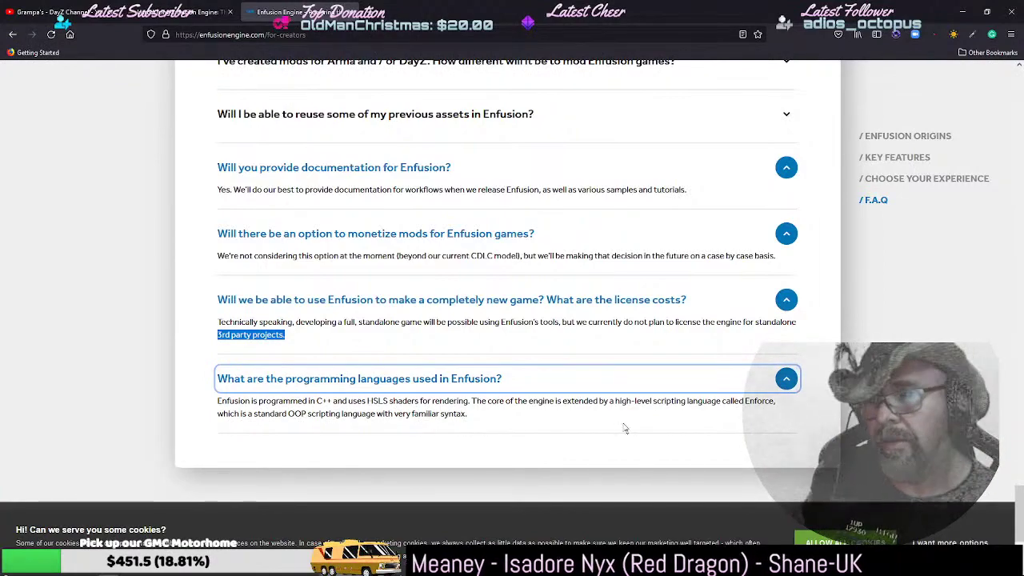
# - Return to "Choose your experience", show the For developers experience and skim its content through to the F.A.Q
pyautogui.click(907, 176)
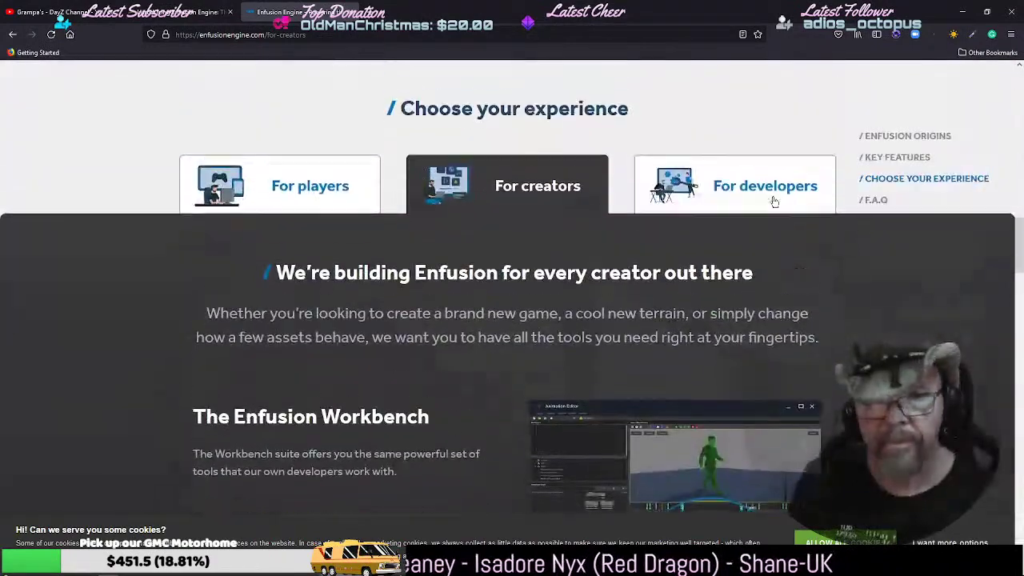
pyautogui.click(744, 193)
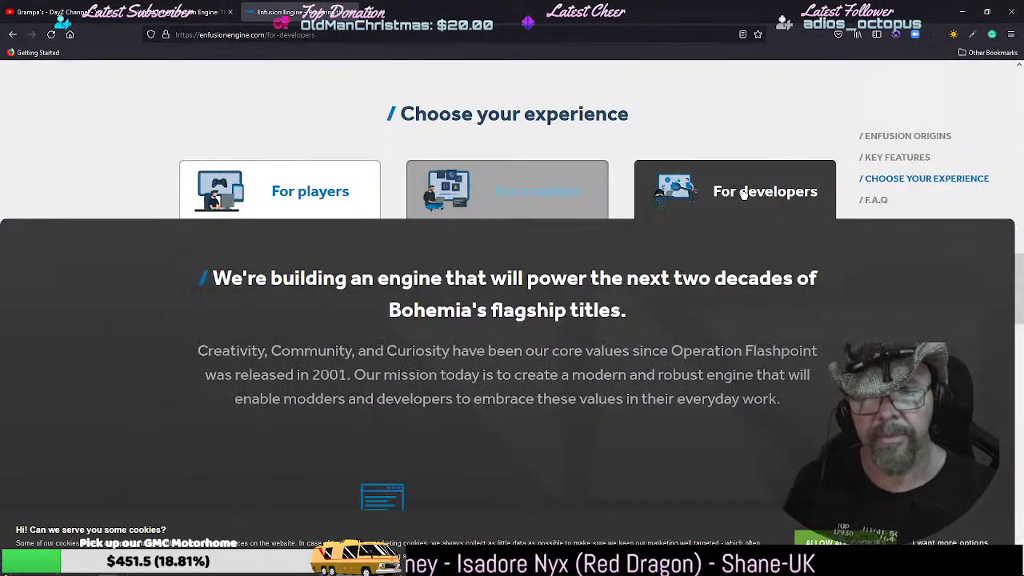
pyautogui.scroll(-4, 519, 313)
pyautogui.scroll(1, 519, 313)
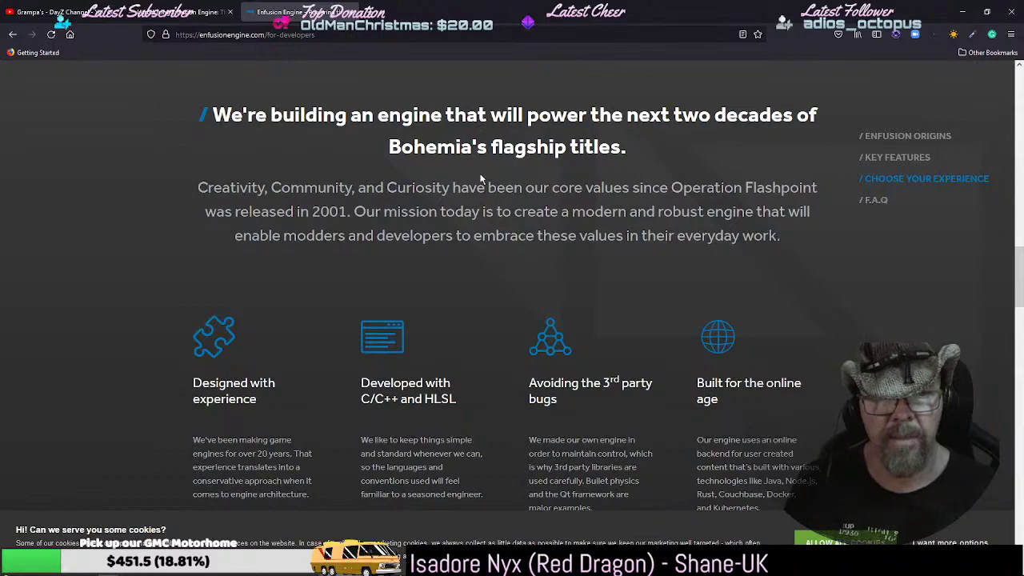
pyautogui.scroll(-12, 481, 178)
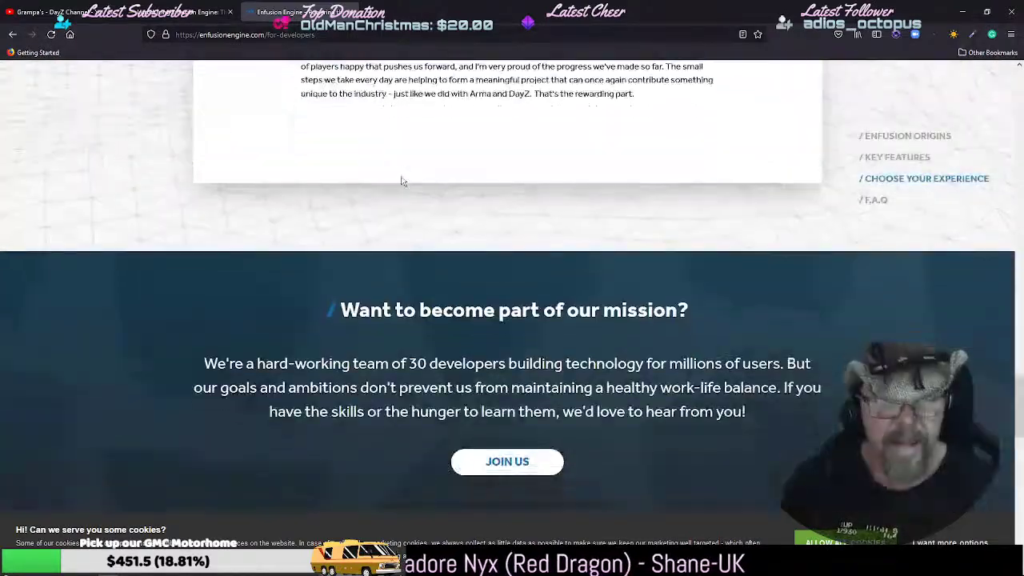
pyautogui.scroll(-5, 402, 181)
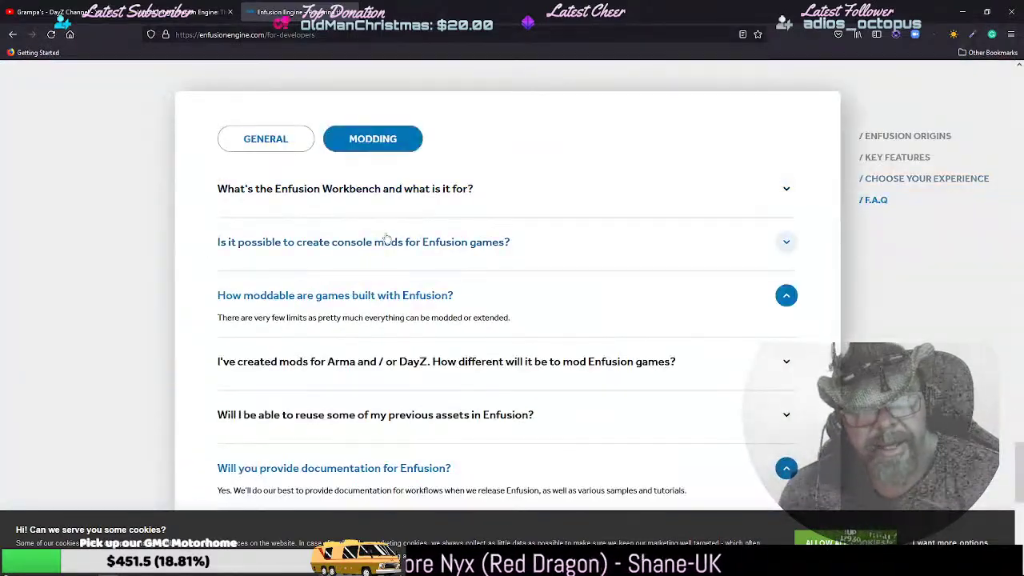
# - Skim the modding F.A.Q answers and go back through the For developers page to its beginning
pyautogui.scroll(-1, 387, 238)
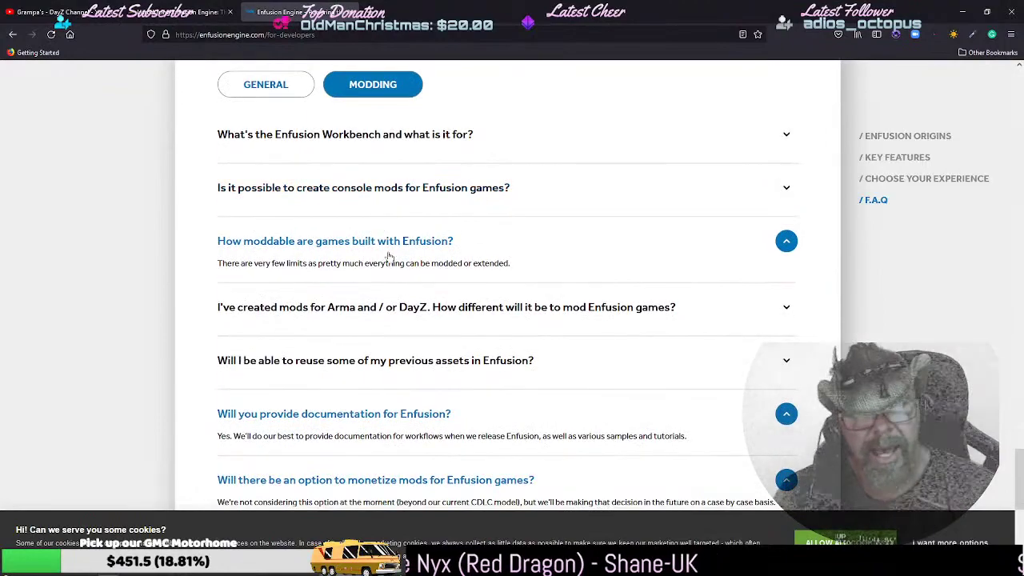
pyautogui.scroll(-4, 389, 256)
pyautogui.scroll(2, 388, 241)
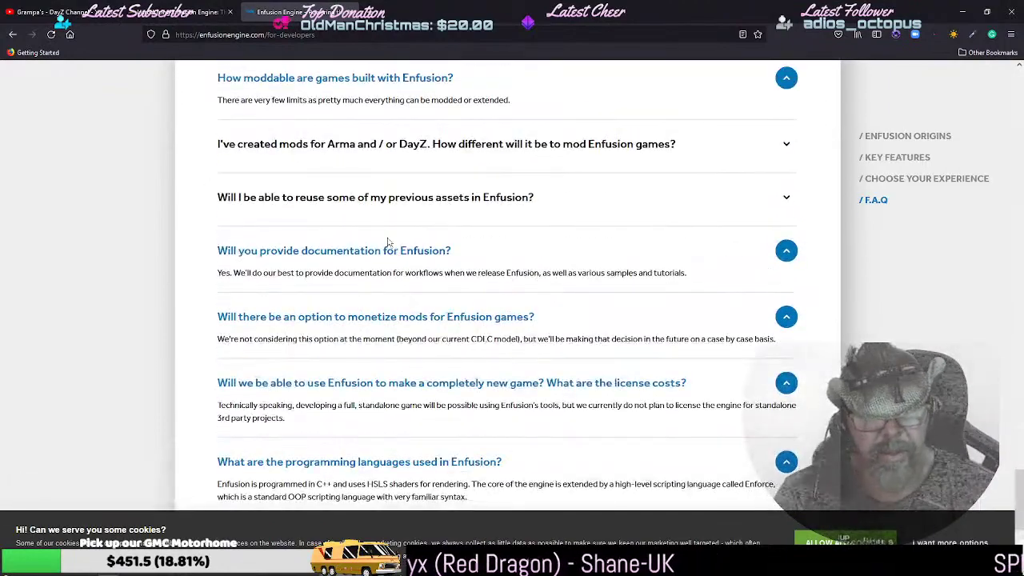
pyautogui.scroll(8, 387, 242)
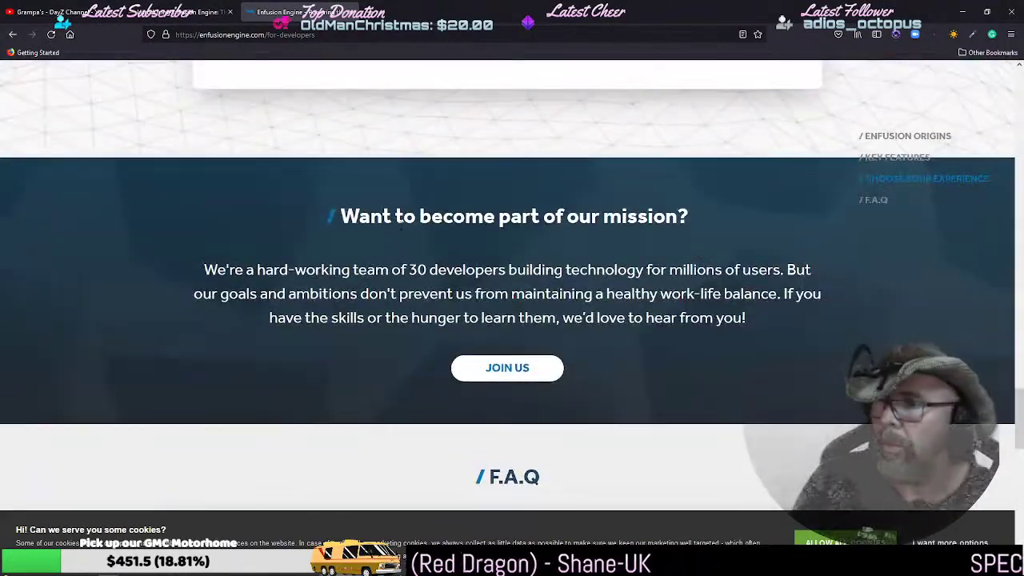
pyautogui.scroll(15, 392, 235)
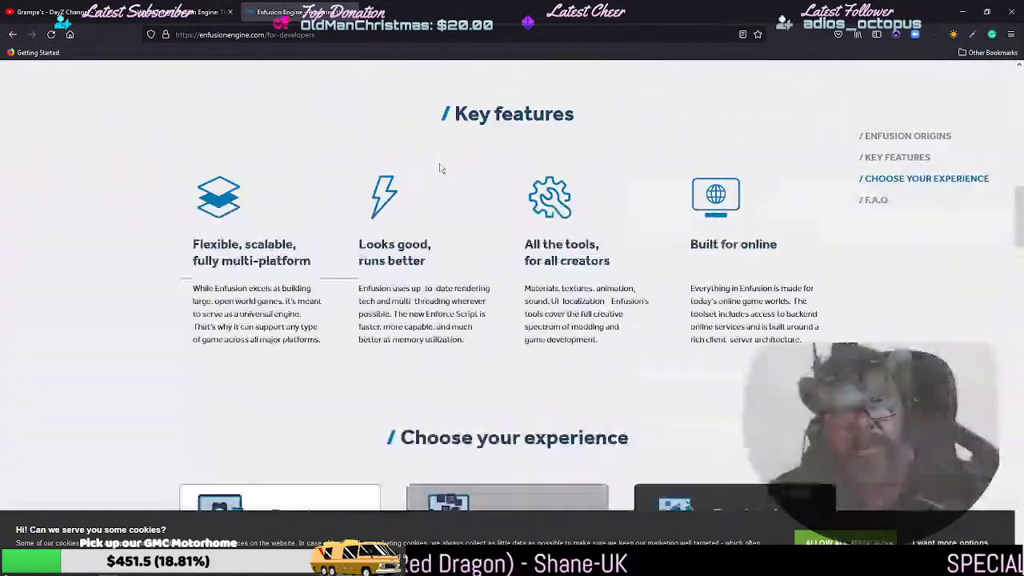
pyautogui.scroll(7, 450, 170)
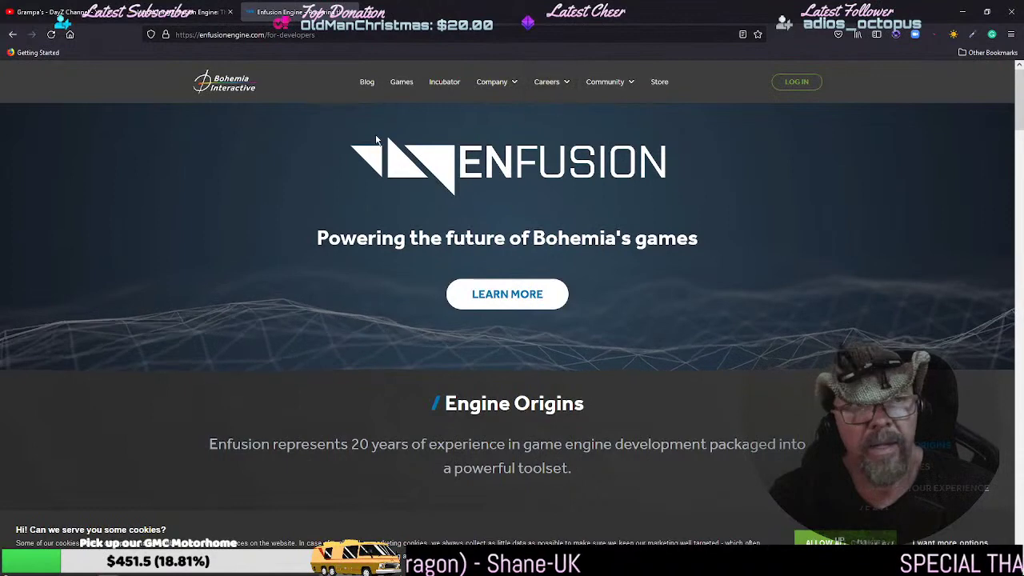
# - Close the Introducing Enfusion Engine blog page, the browser and the Grampas DayZ server batch window
pyautogui.click(176, 12)
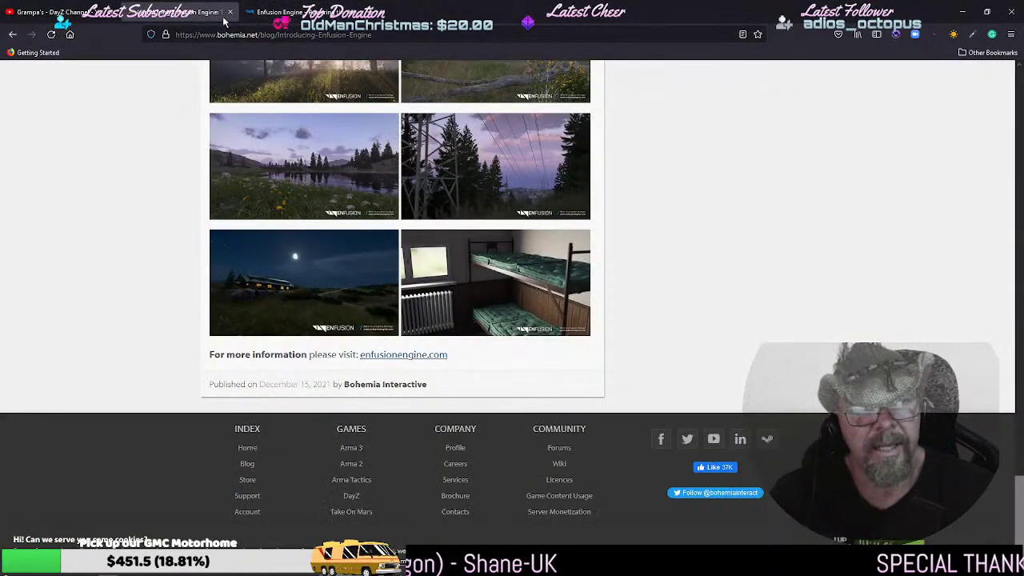
pyautogui.click(230, 12)
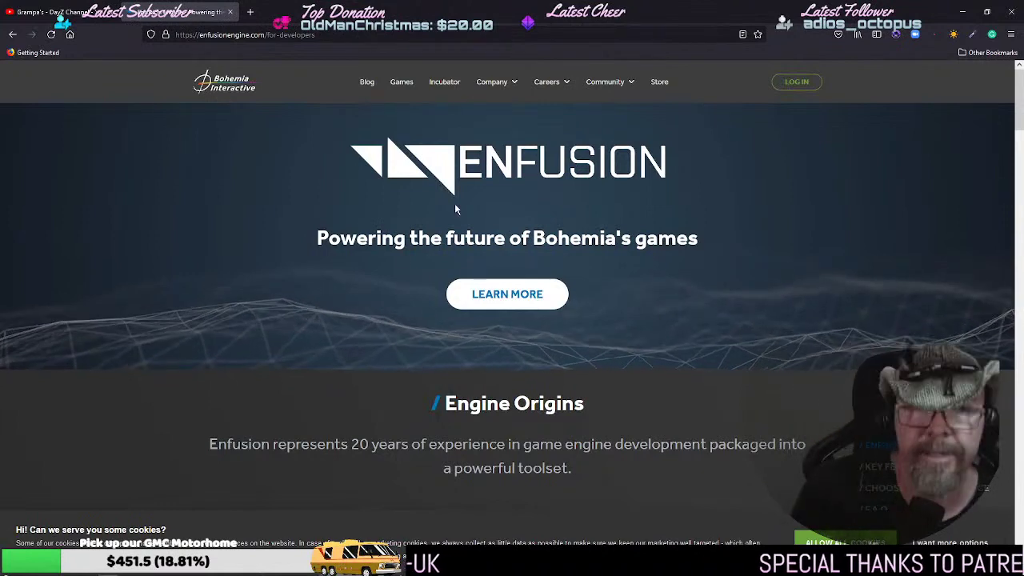
pyautogui.click(1011, 11)
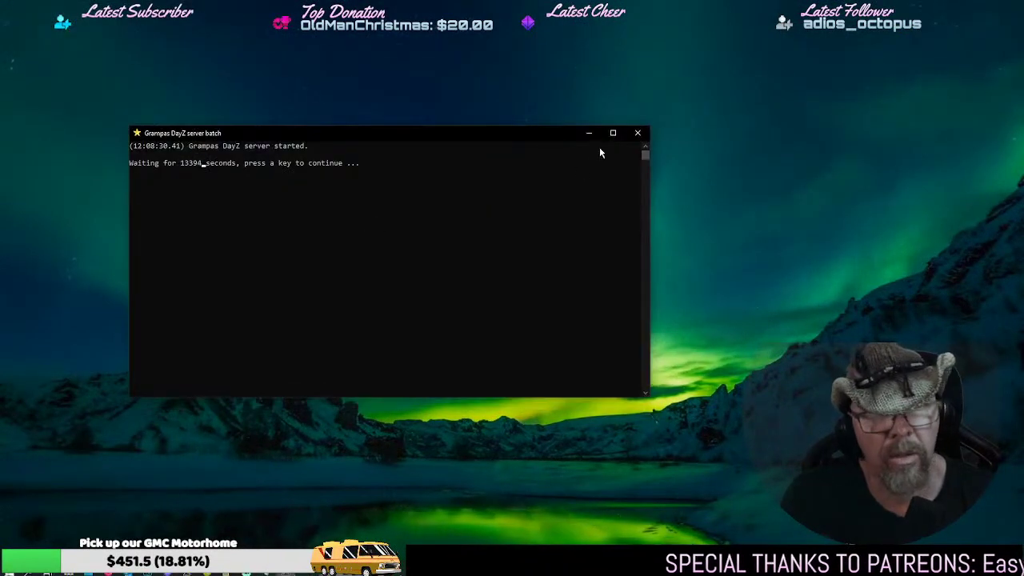
pyautogui.click(638, 135)
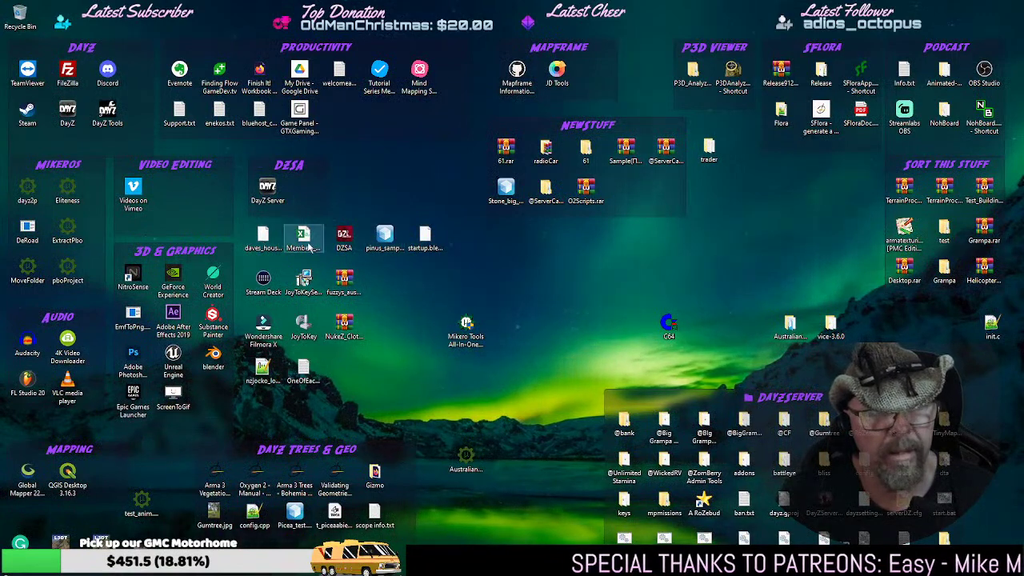
pyautogui.click(302, 239)
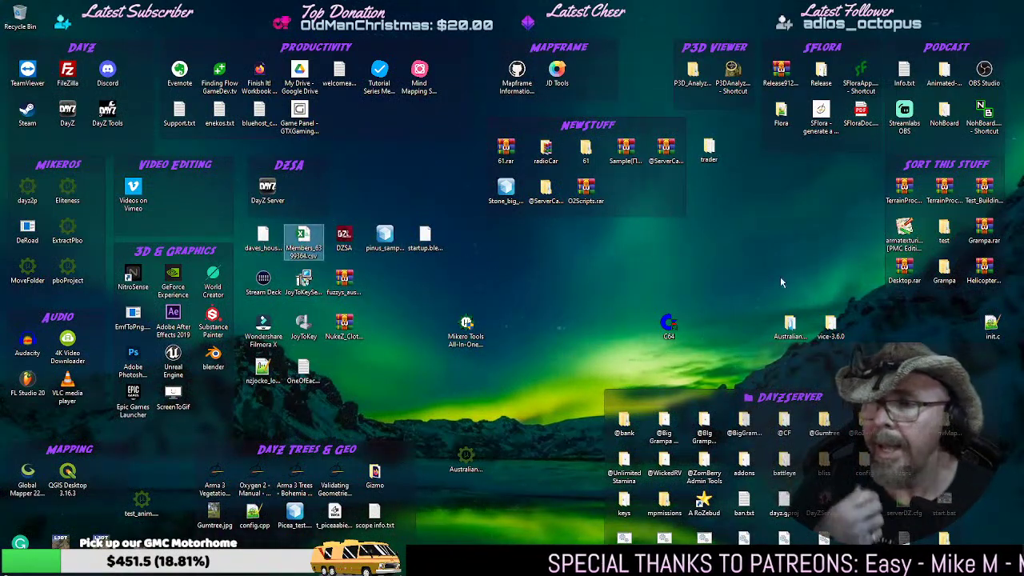
pyautogui.click(875, 254)
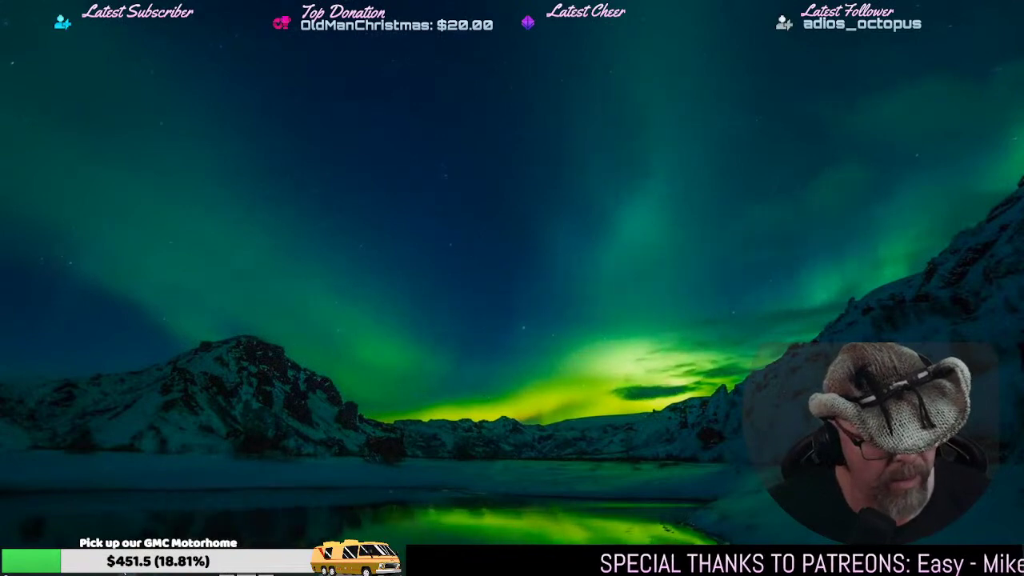
# - Switch to Steam and exit Family View by entering the Family View PIN
pyautogui.doubleClick(300, 318)
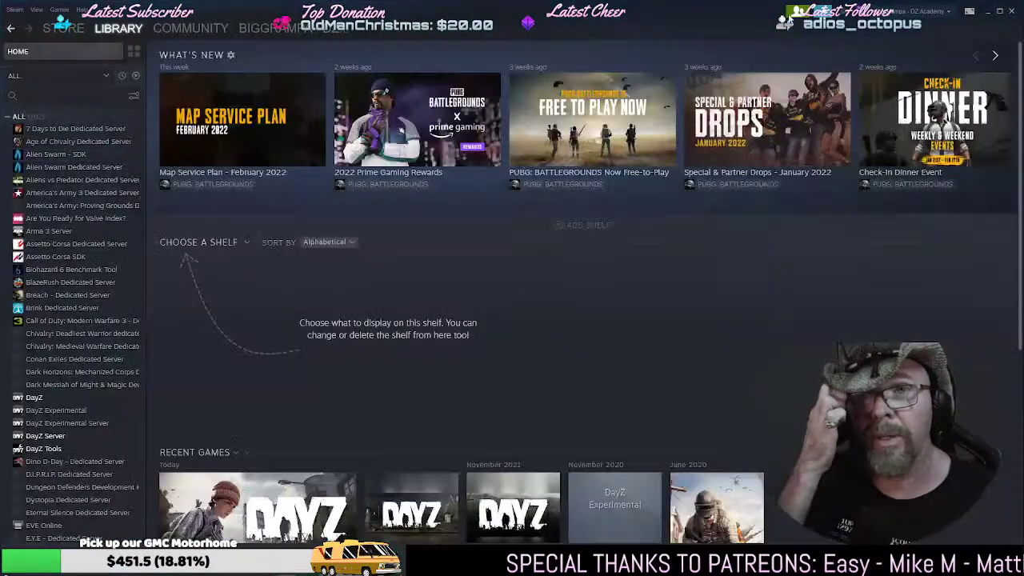
pyautogui.click(790, 18)
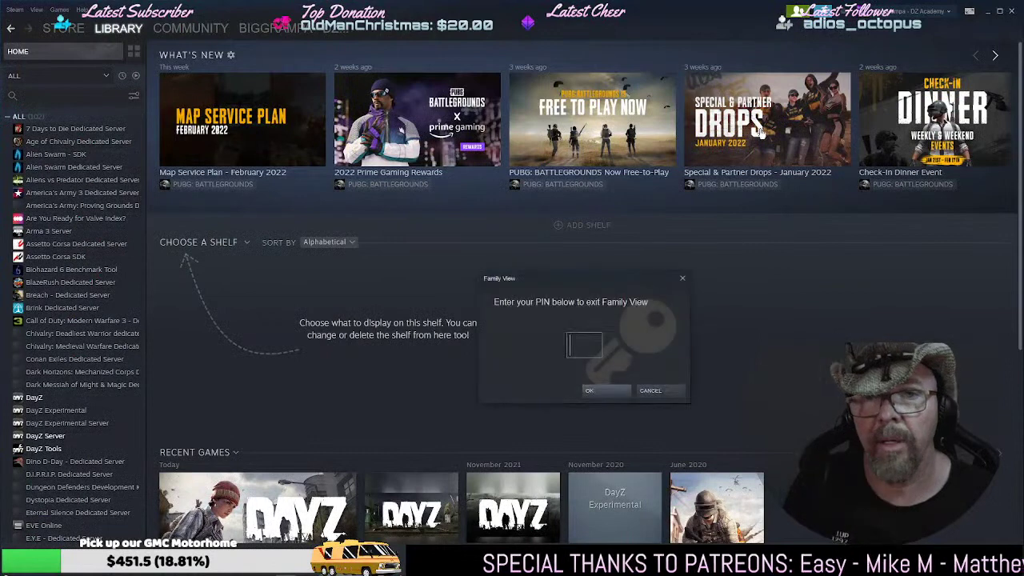
pyautogui.write('****')
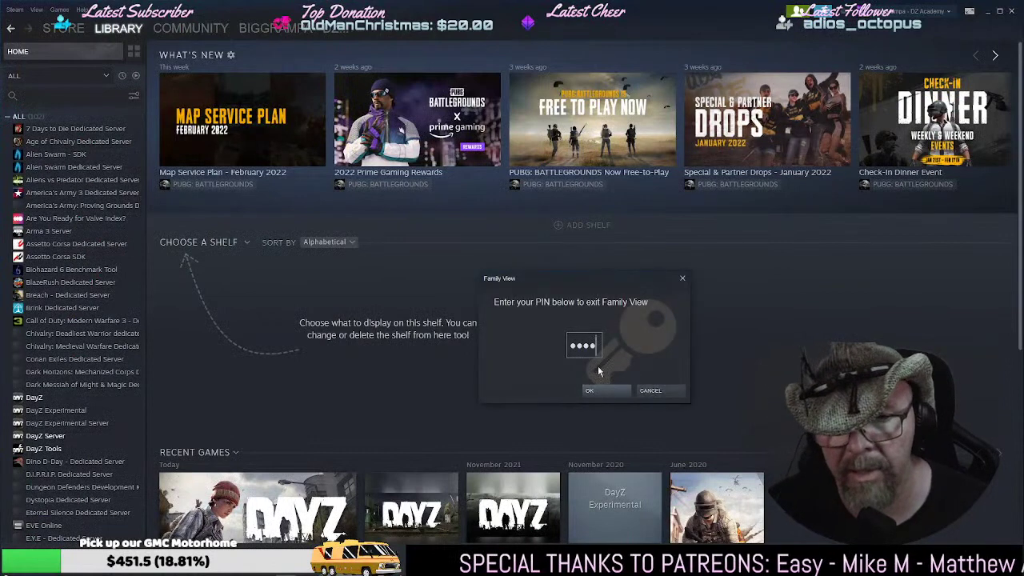
pyautogui.click(590, 392)
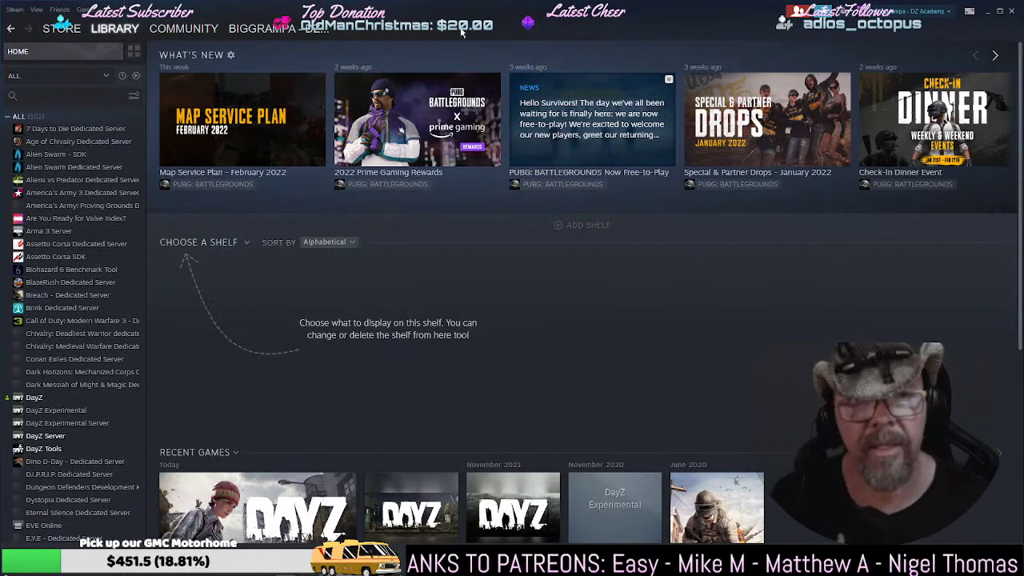
# - Open the profile's content page and show its Workshop items
pyautogui.moveTo(182, 40)
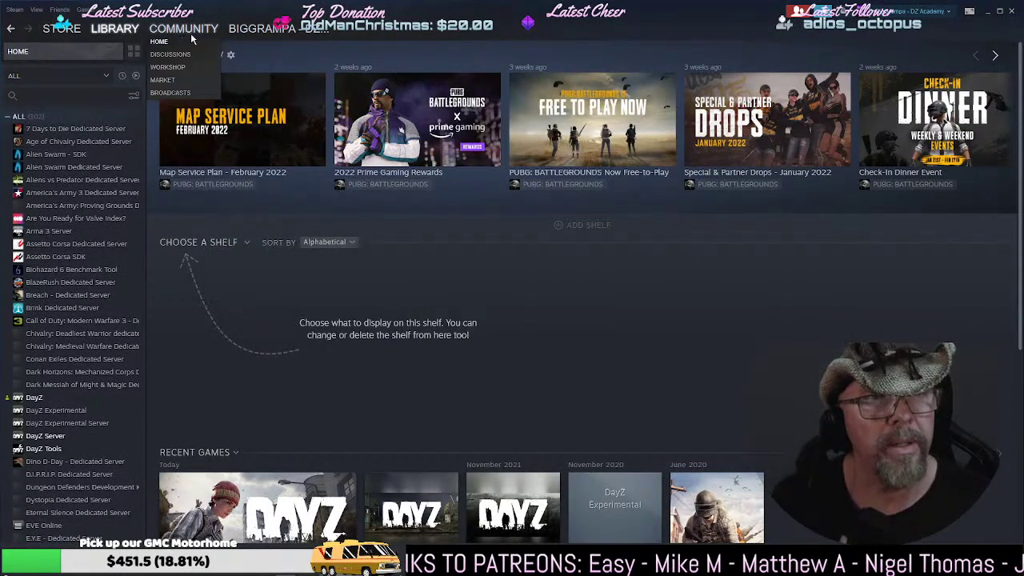
pyautogui.moveTo(254, 28)
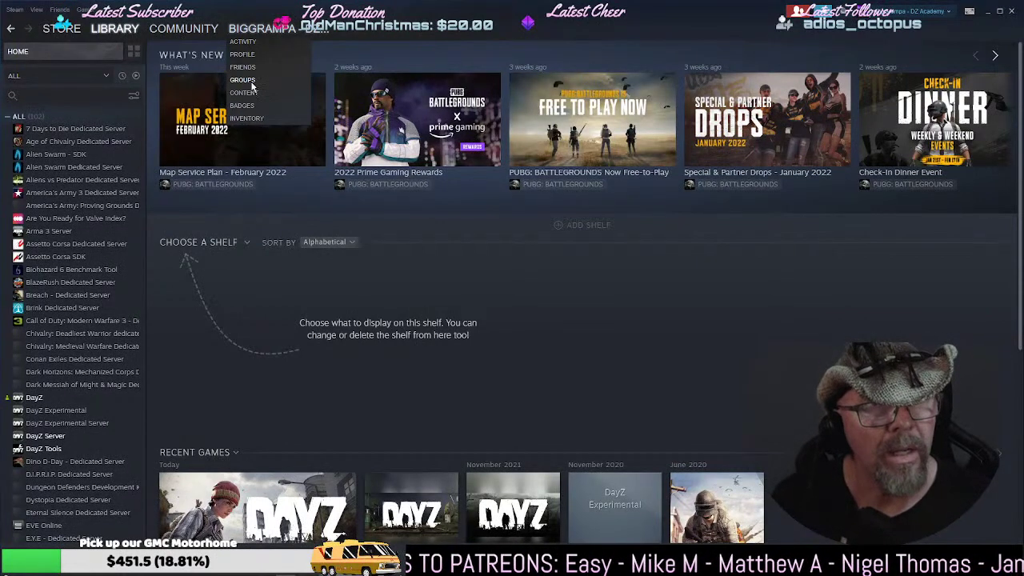
pyautogui.click(252, 93)
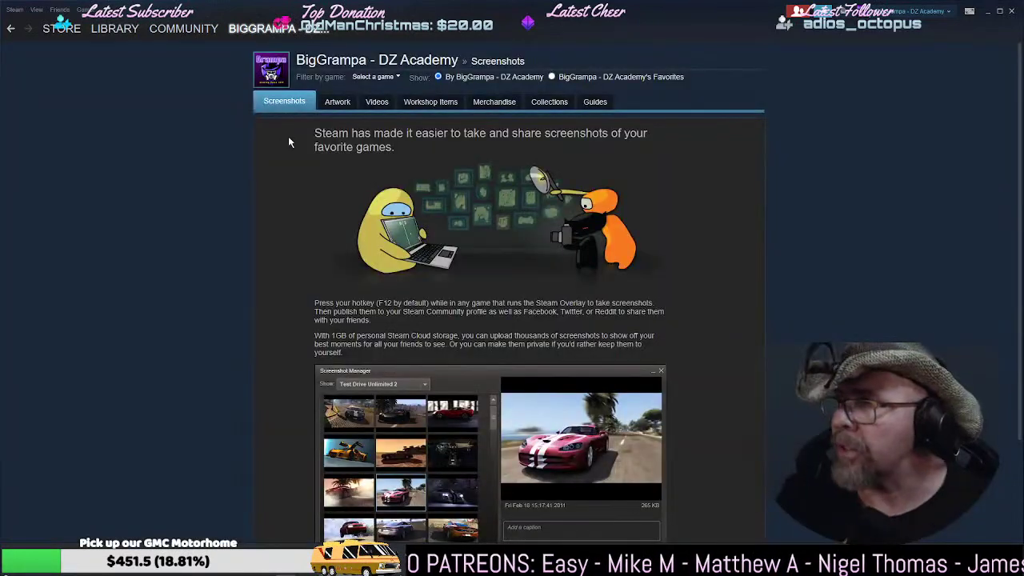
pyautogui.click(431, 103)
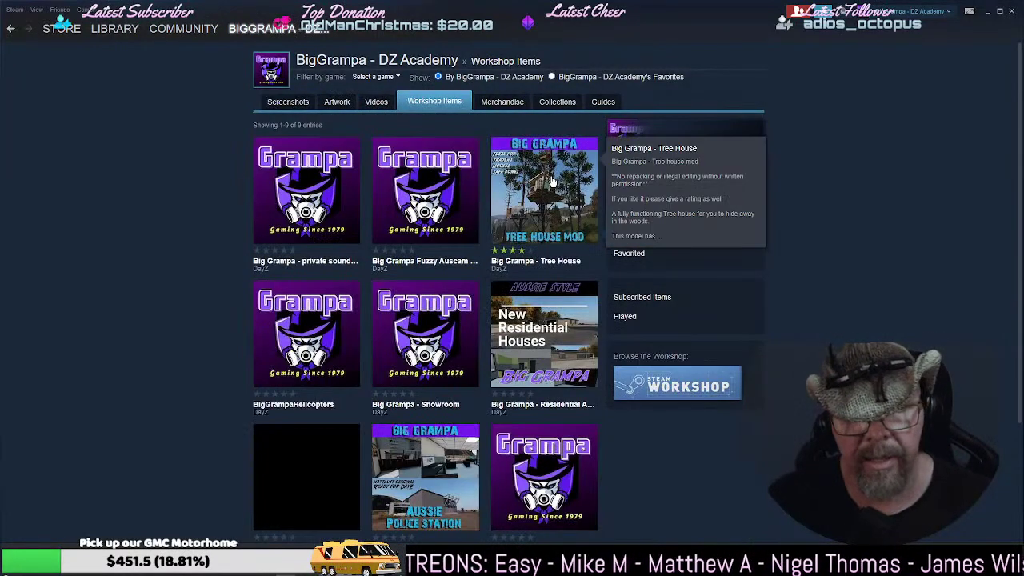
# - Open the Big Grampa - Tree House mod page and review its description, update news and author stats
pyautogui.click(552, 182)
pyautogui.scroll(-2, 418, 280)
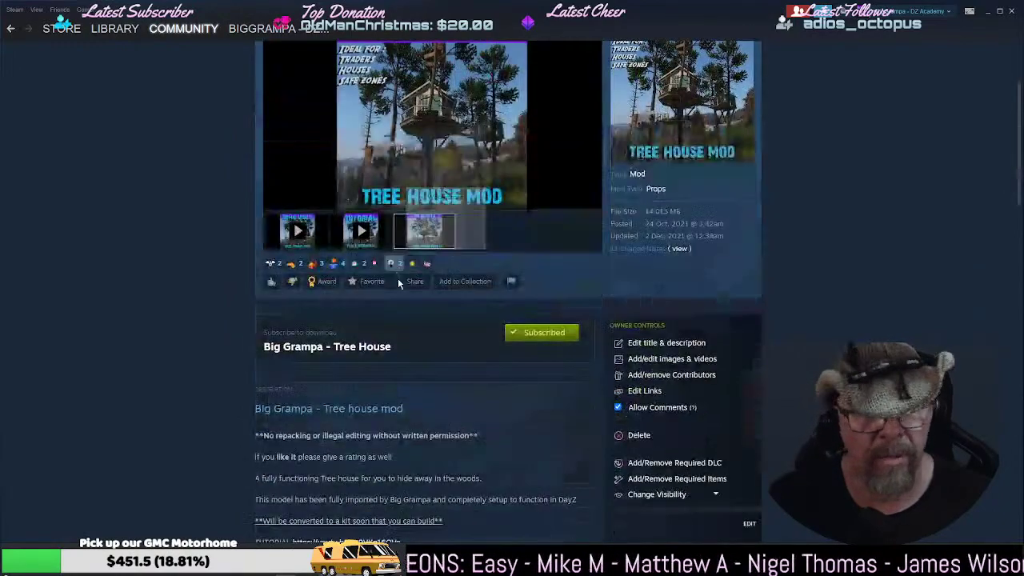
pyautogui.scroll(-2, 276, 304)
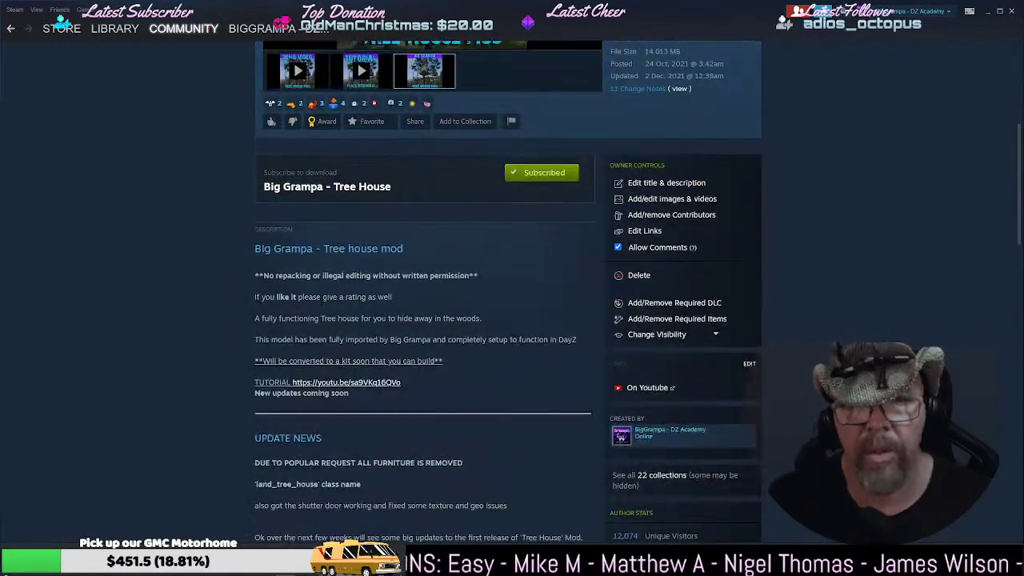
pyautogui.scroll(-3, 414, 282)
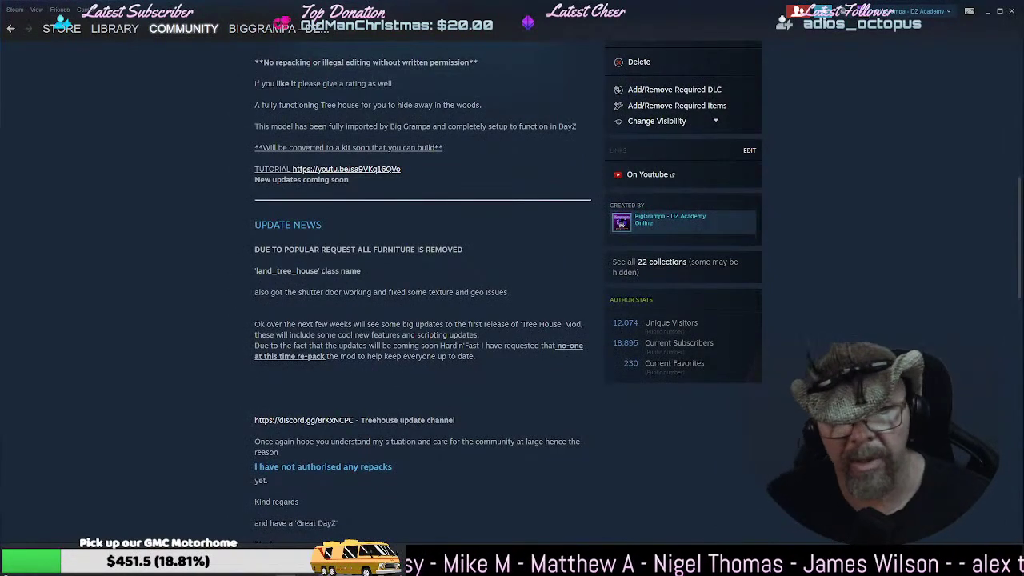
pyautogui.scroll(2, 586, 326)
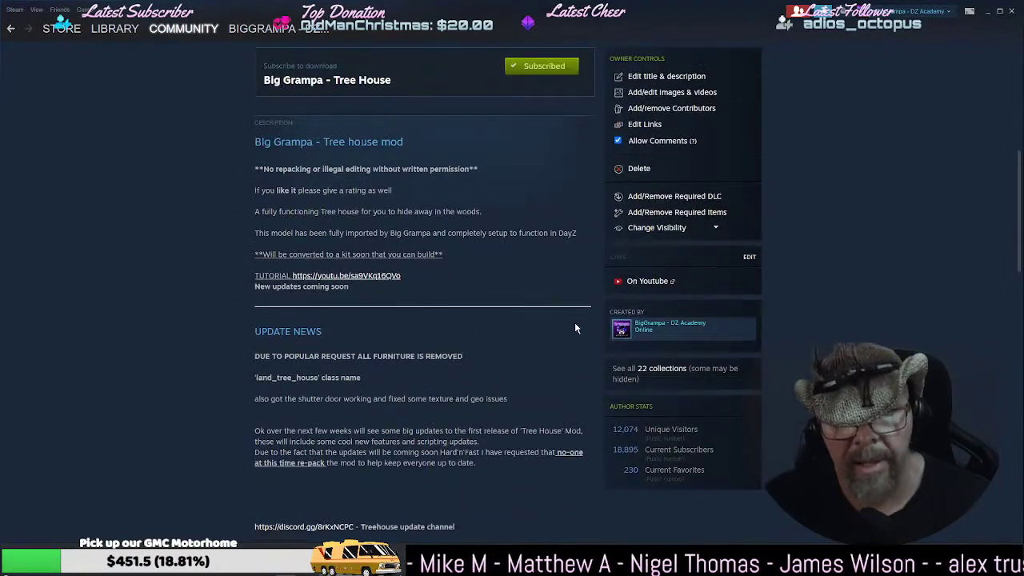
pyautogui.scroll(5, 539, 317)
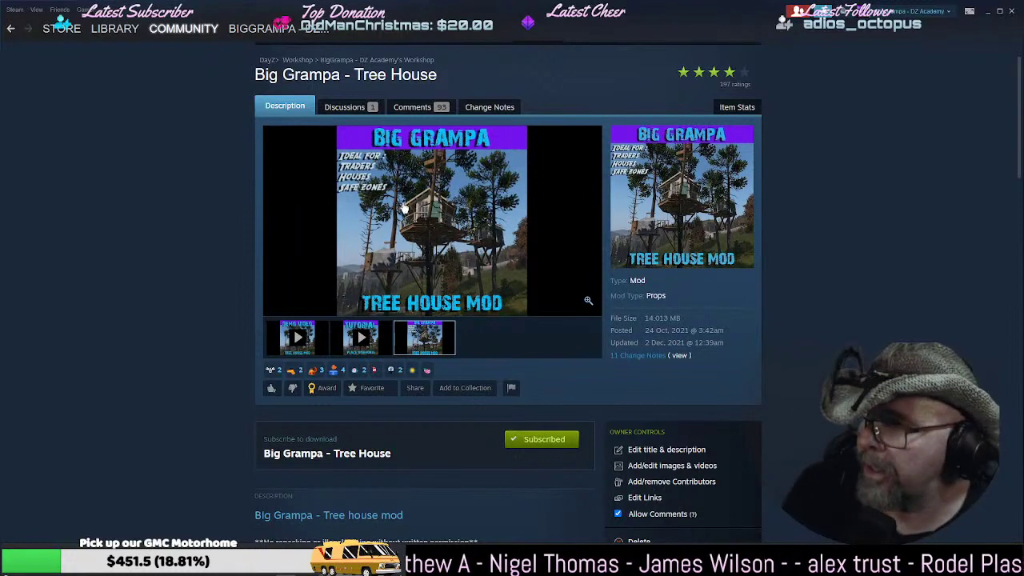
pyautogui.scroll(-2, 404, 208)
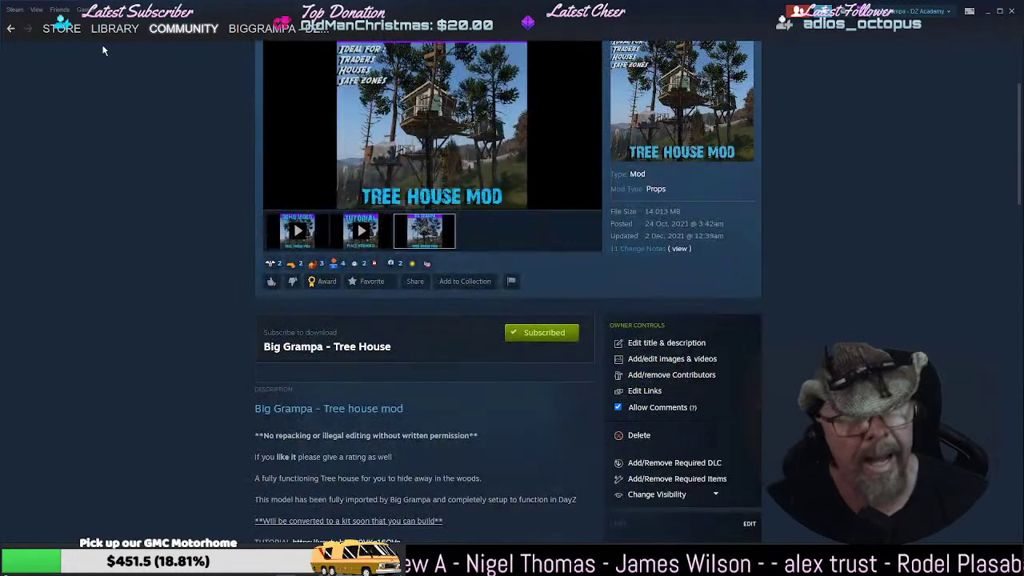
# - Return to the Workshop items and look through the Big Grampa - Residential Aussie Houses mod page
pyautogui.hotkey('alt', 'Left')
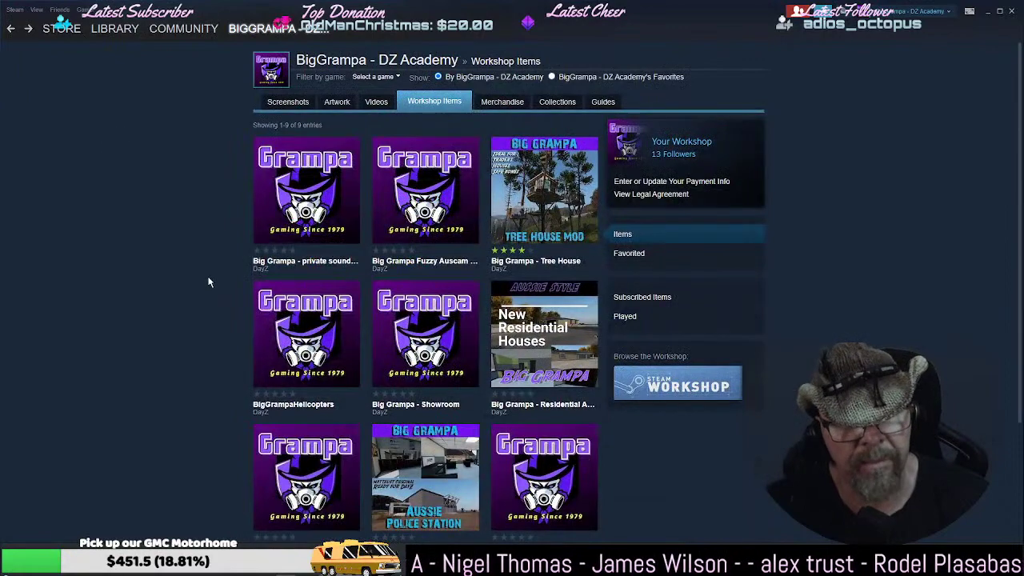
pyautogui.scroll(-2, 272, 286)
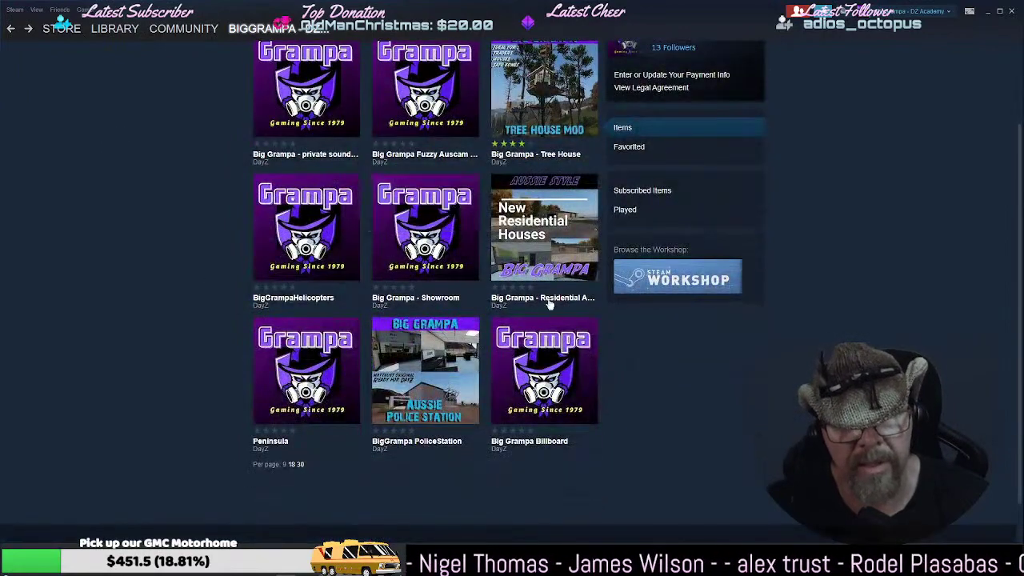
pyautogui.click(537, 235)
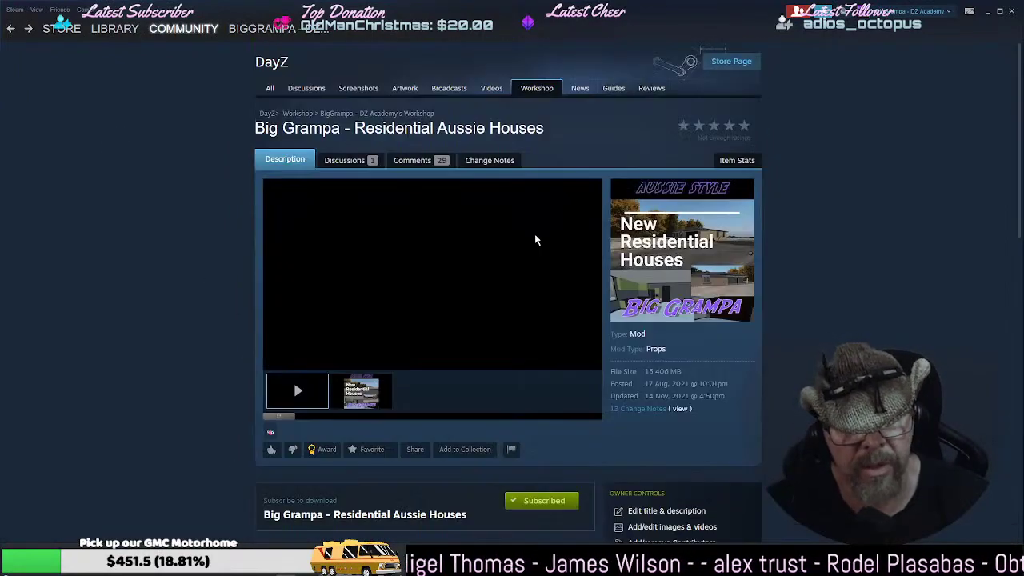
pyautogui.scroll(-2, 281, 276)
pyautogui.scroll(-4, 280, 273)
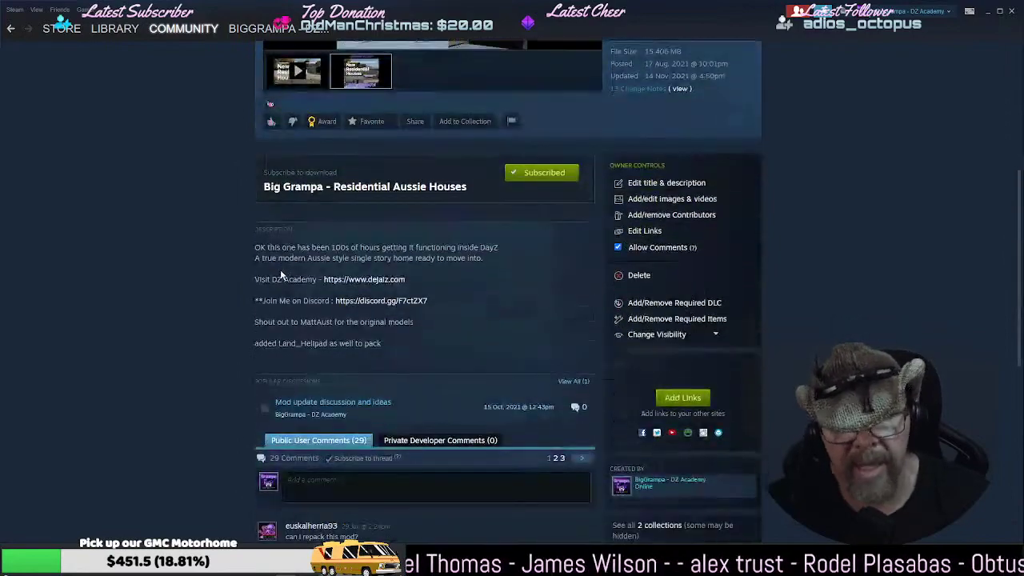
pyautogui.scroll(3, 283, 276)
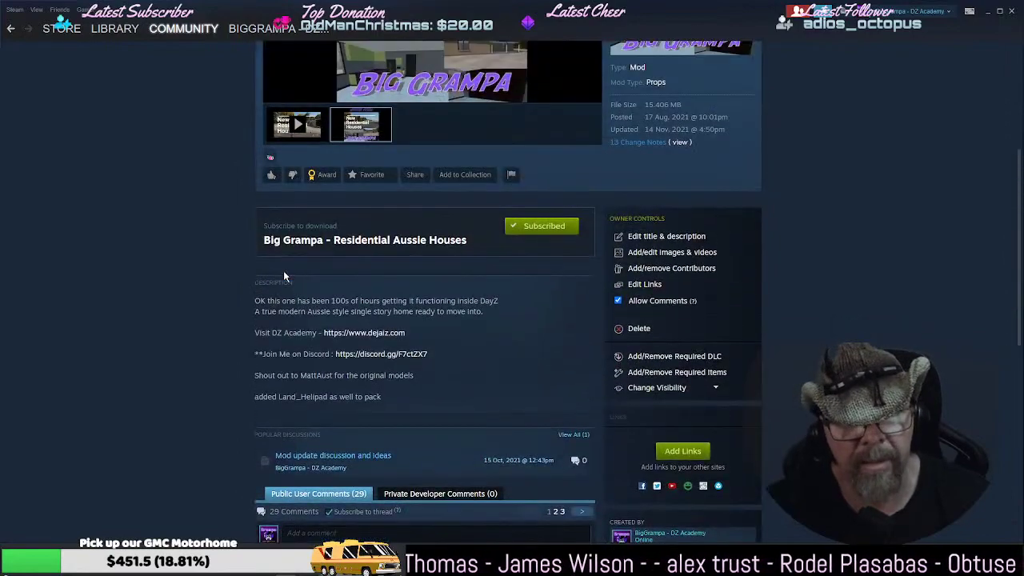
pyautogui.scroll(3, 284, 270)
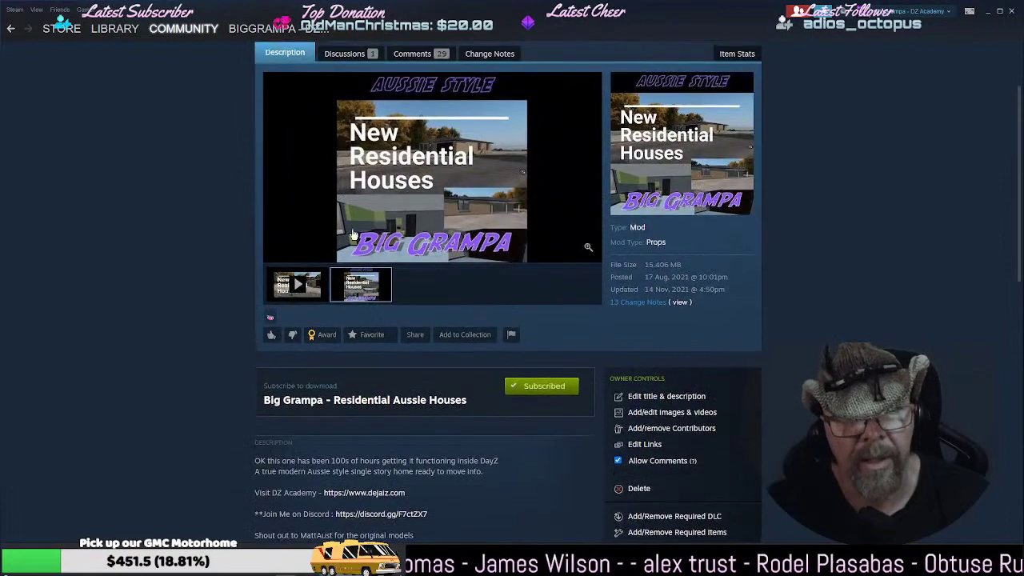
# - Return to the Workshop items and look through the BigGrampa PoliceStation mod's preview, description and comments
pyautogui.click(16, 36)
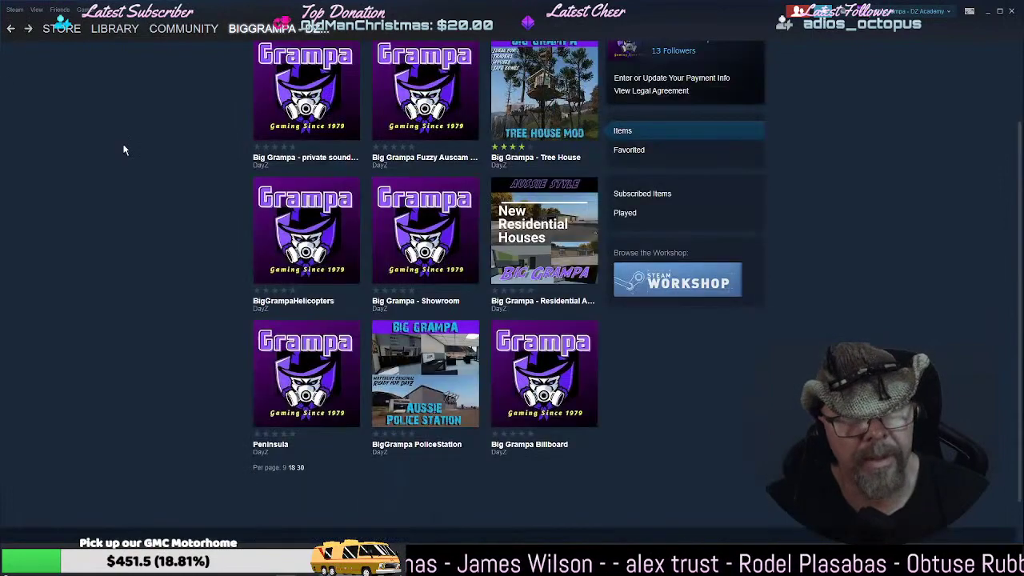
pyautogui.click(438, 384)
pyautogui.scroll(-8, 497, 292)
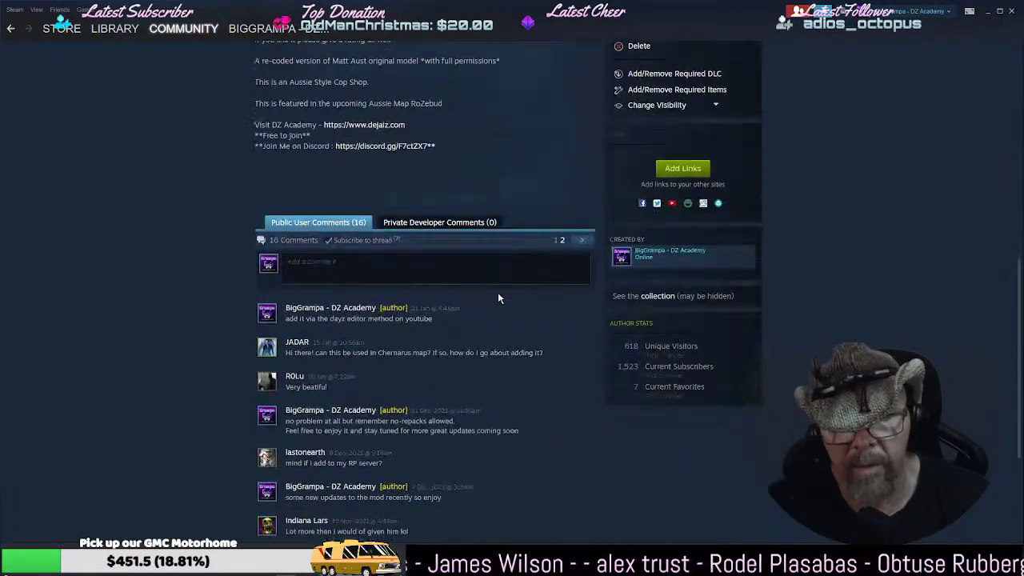
pyautogui.scroll(8, 631, 371)
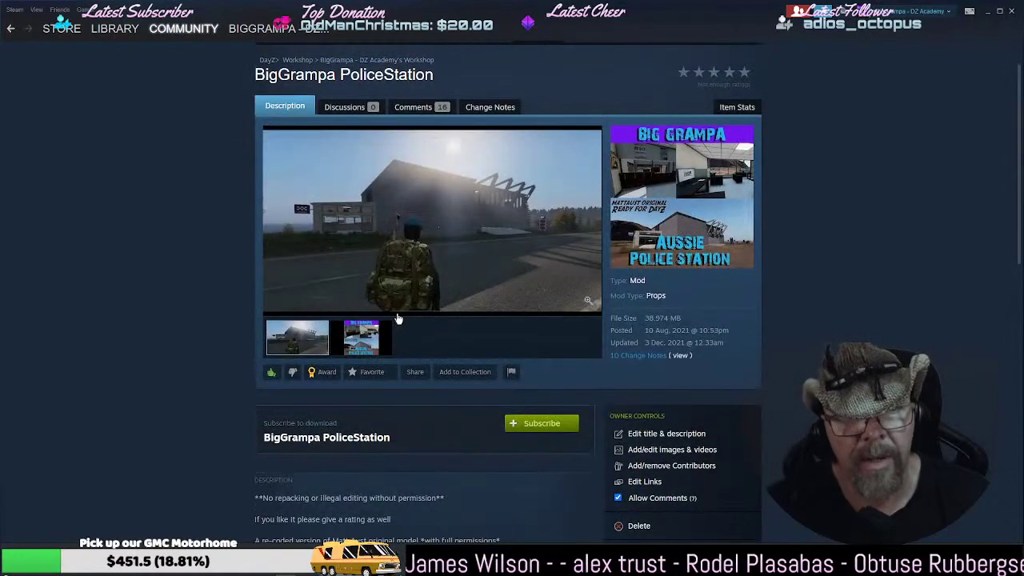
pyautogui.scroll(-7, 302, 312)
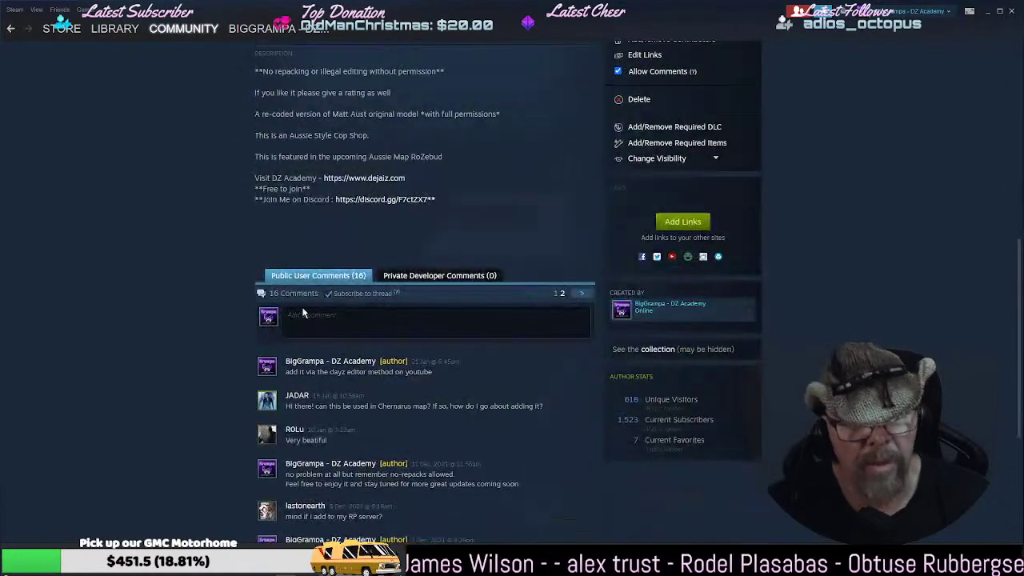
# - Go back to the Big Grampa - Tree House mod, view its preview image enlarged, and close Steam
pyautogui.click(11, 29)
pyautogui.scroll(2, 258, 320)
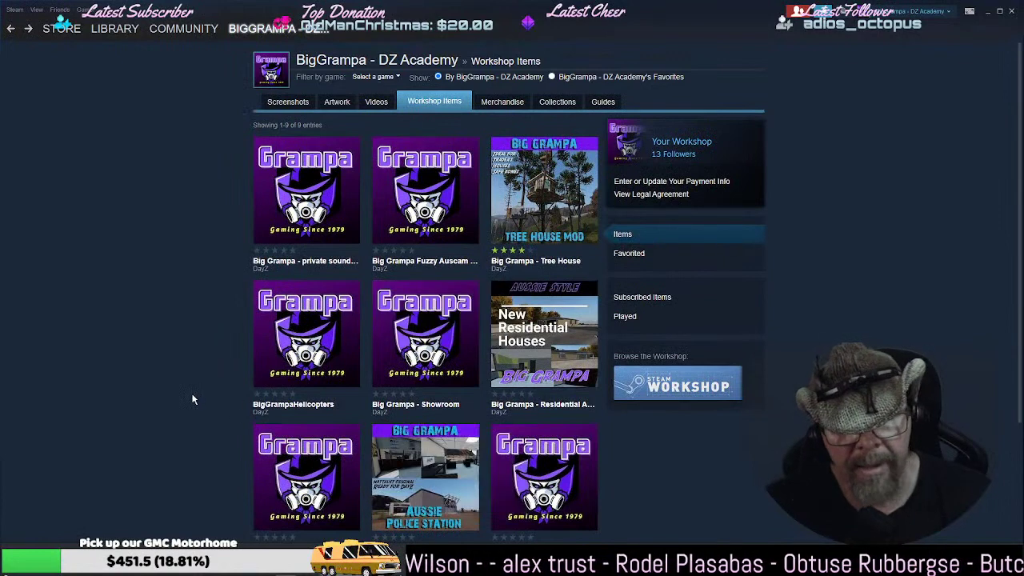
pyautogui.click(544, 230)
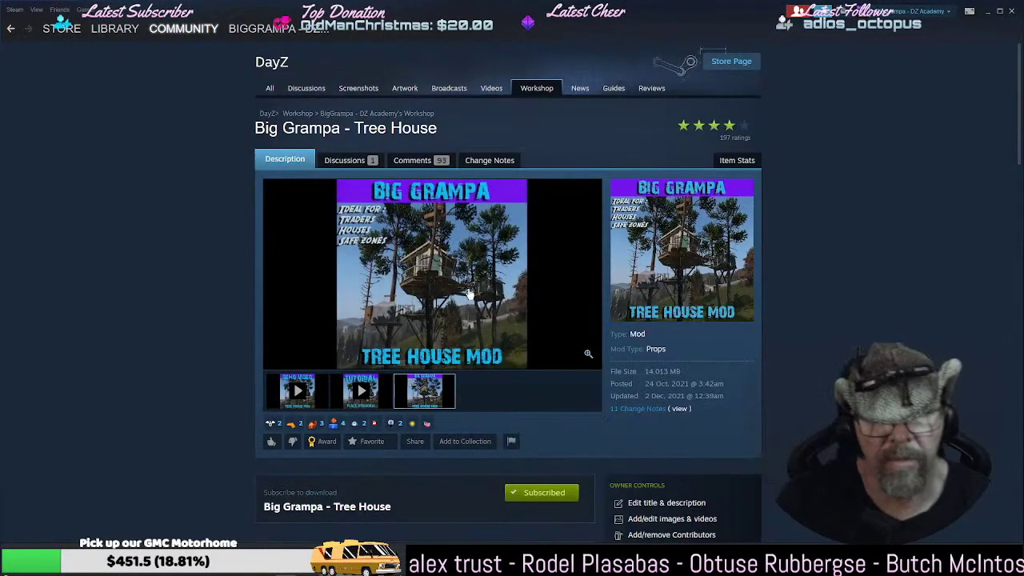
pyautogui.click(588, 353)
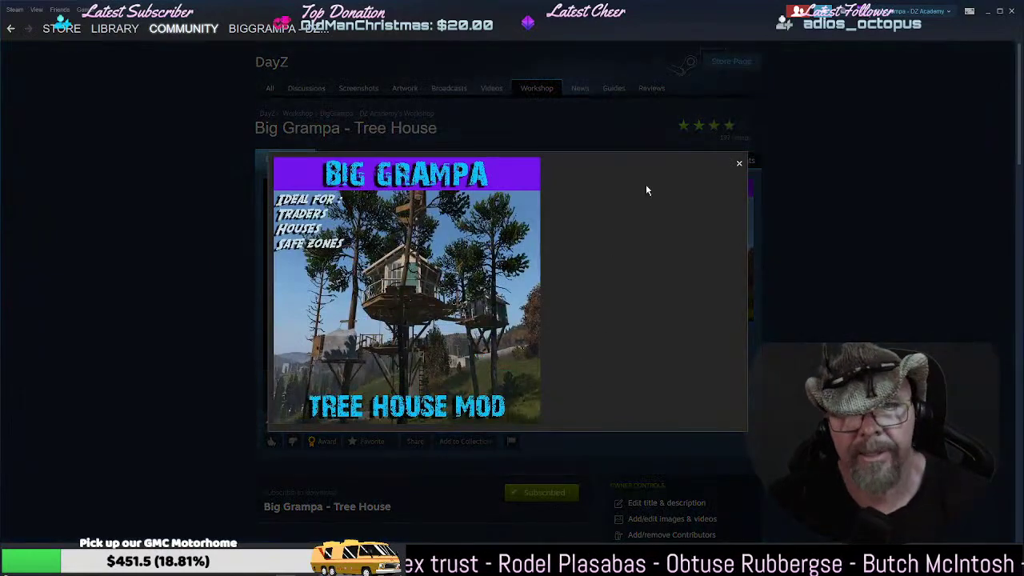
pyautogui.click(739, 163)
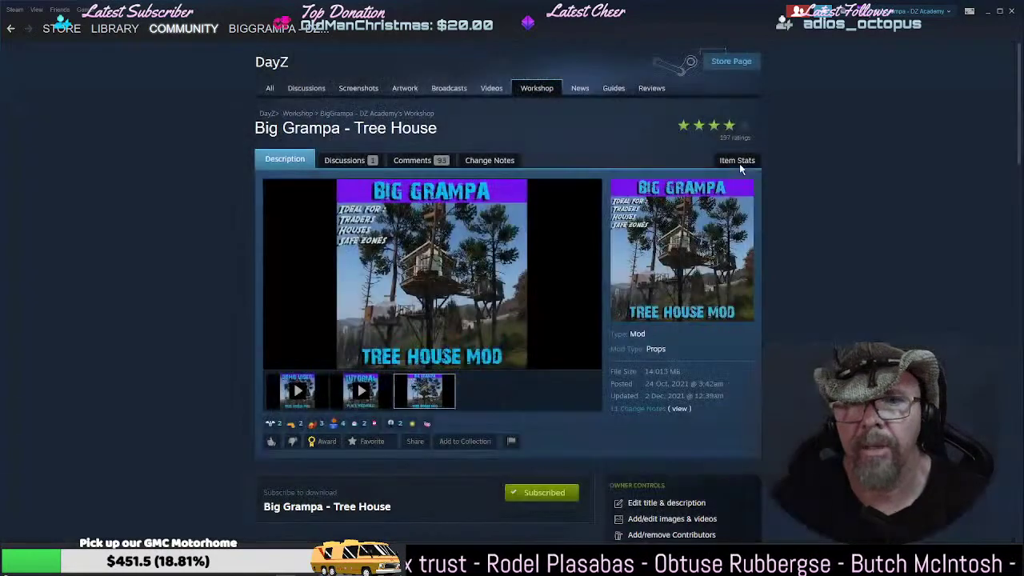
pyautogui.click(1013, 12)
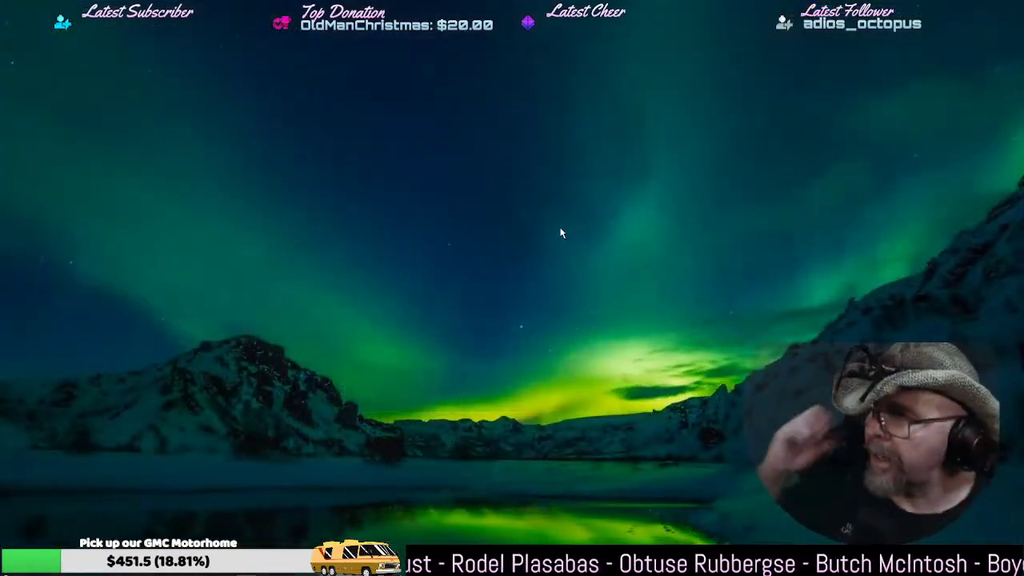